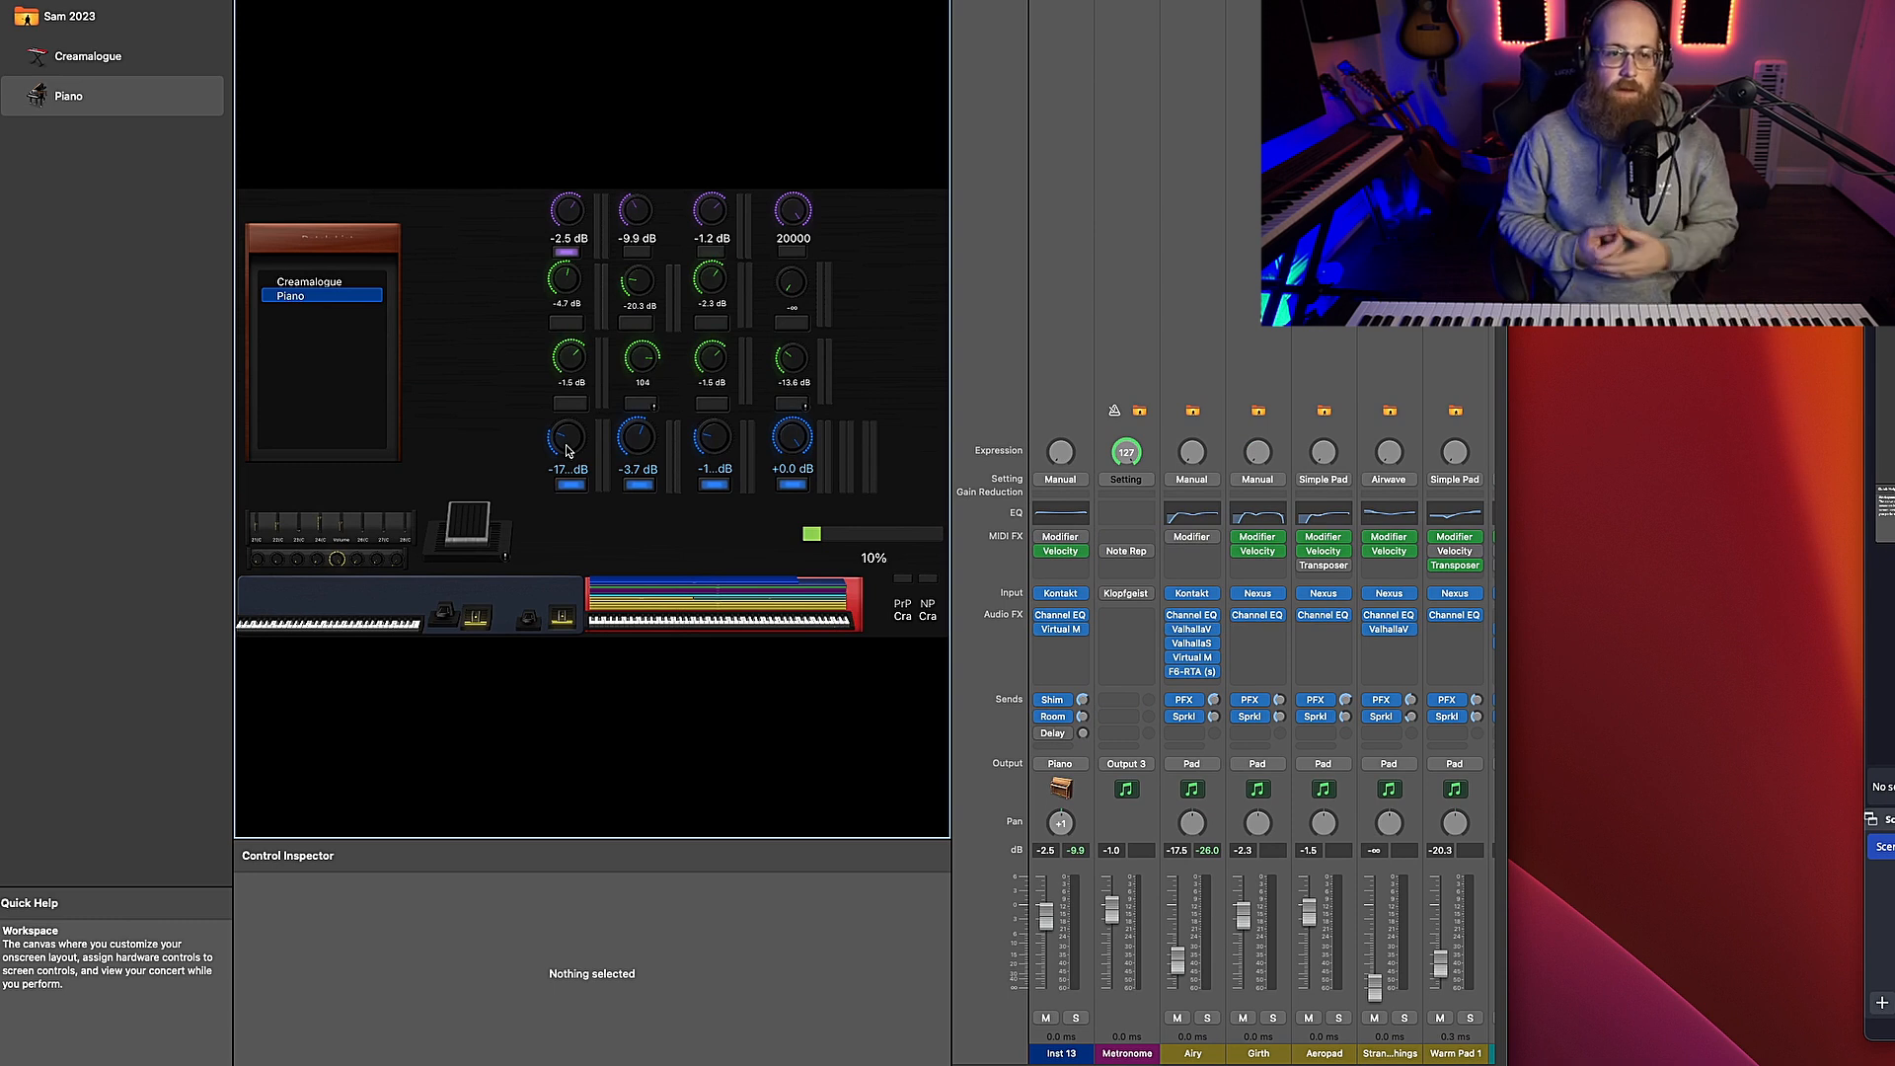
Raise the Airy channel's volume to -6.0 dB with its on-screen knob
{"action": "left_click_drag", "start_coordinate": [567, 451], "coordinate": [567, 421]}
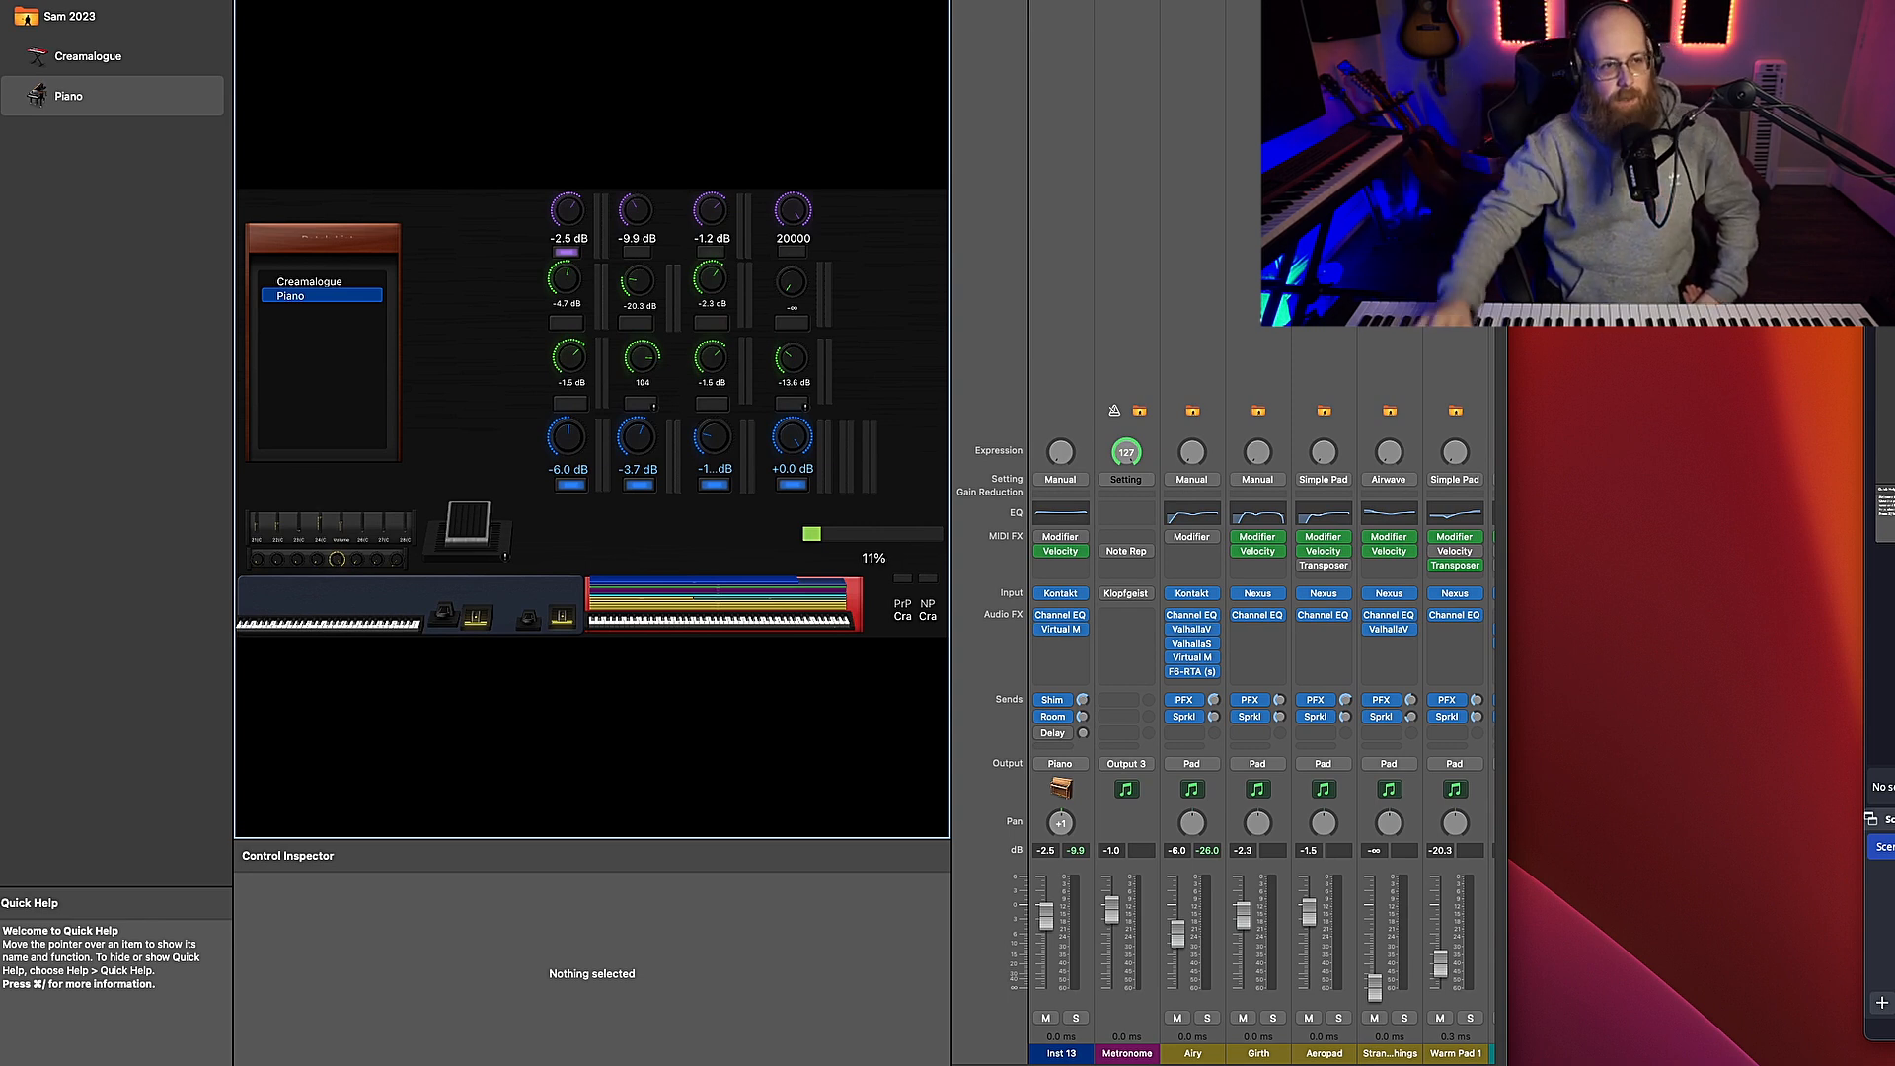
Select the top-level concert and look through its instrument, effect and output channel strips
{"action": "left_click", "coordinate": [103, 20]}
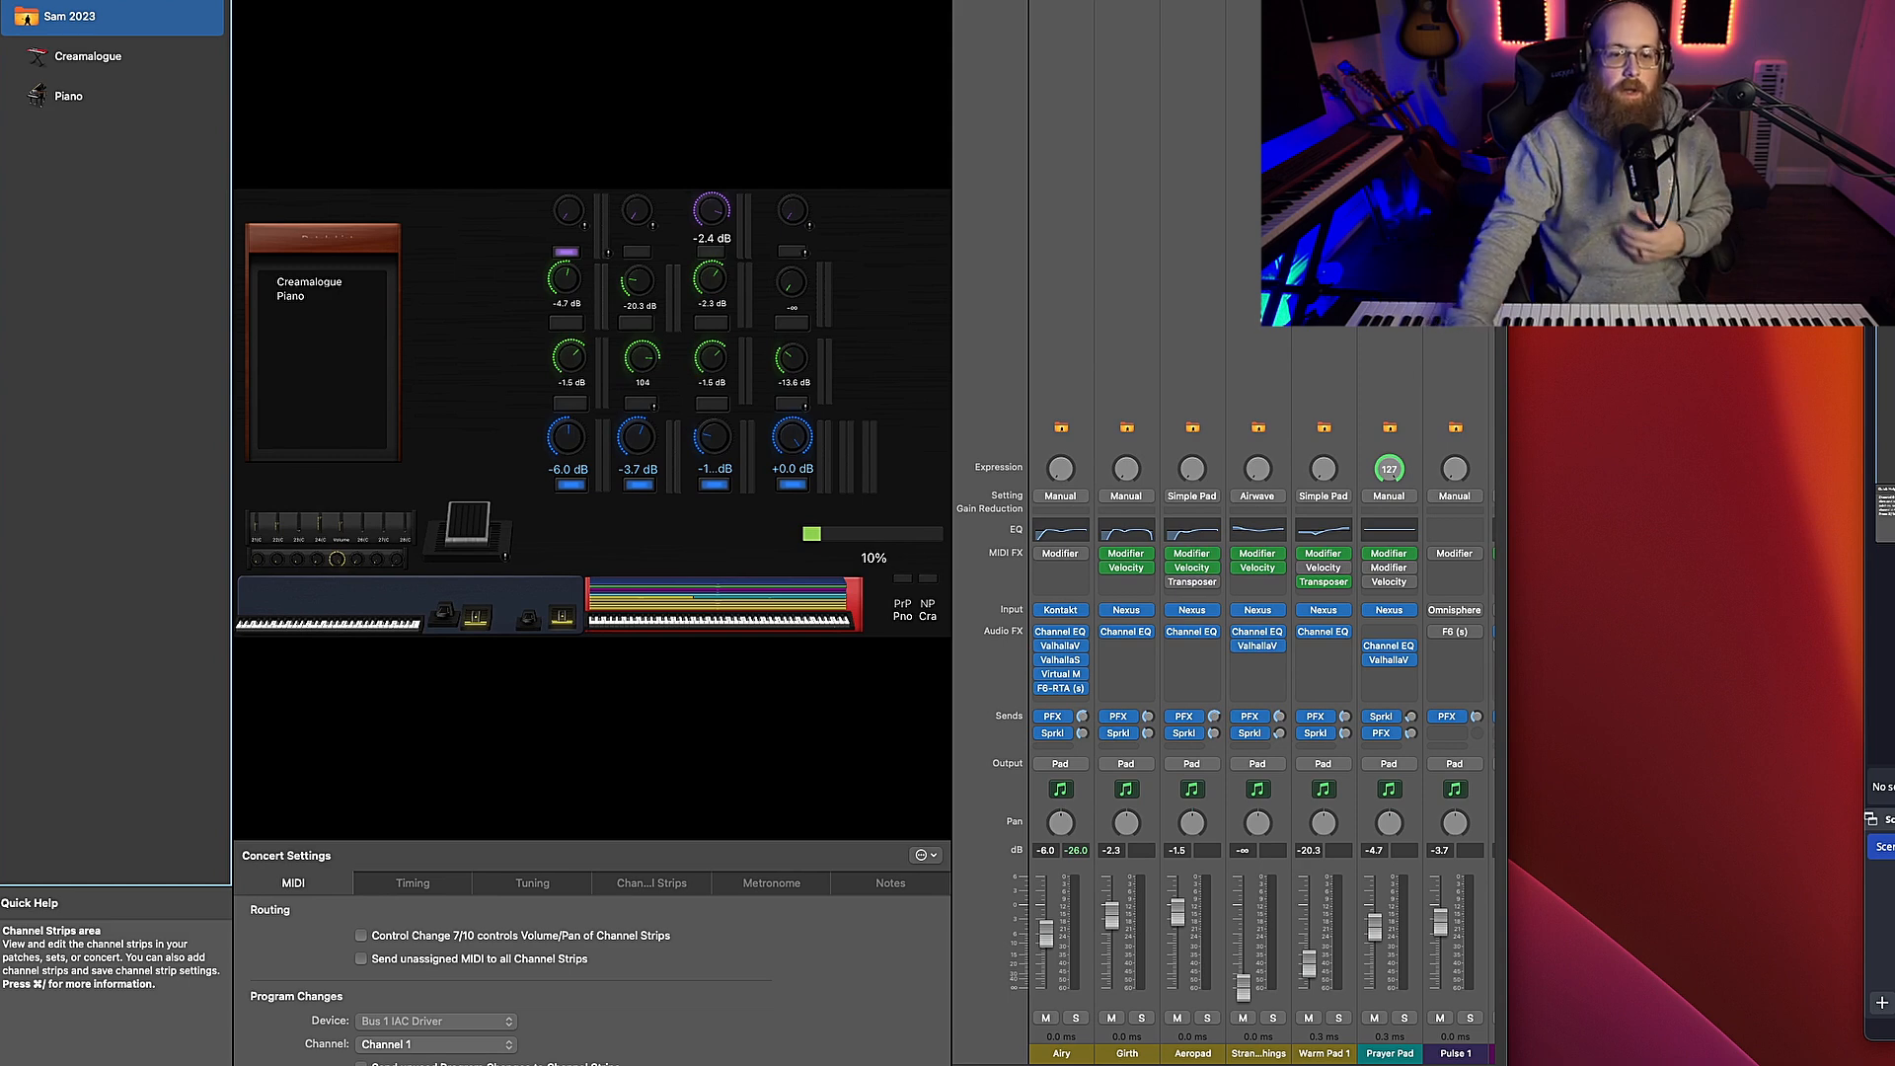
{"action": "scroll", "coordinate": [1263, 691], "scroll_direction": "right", "scroll_amount": 2}
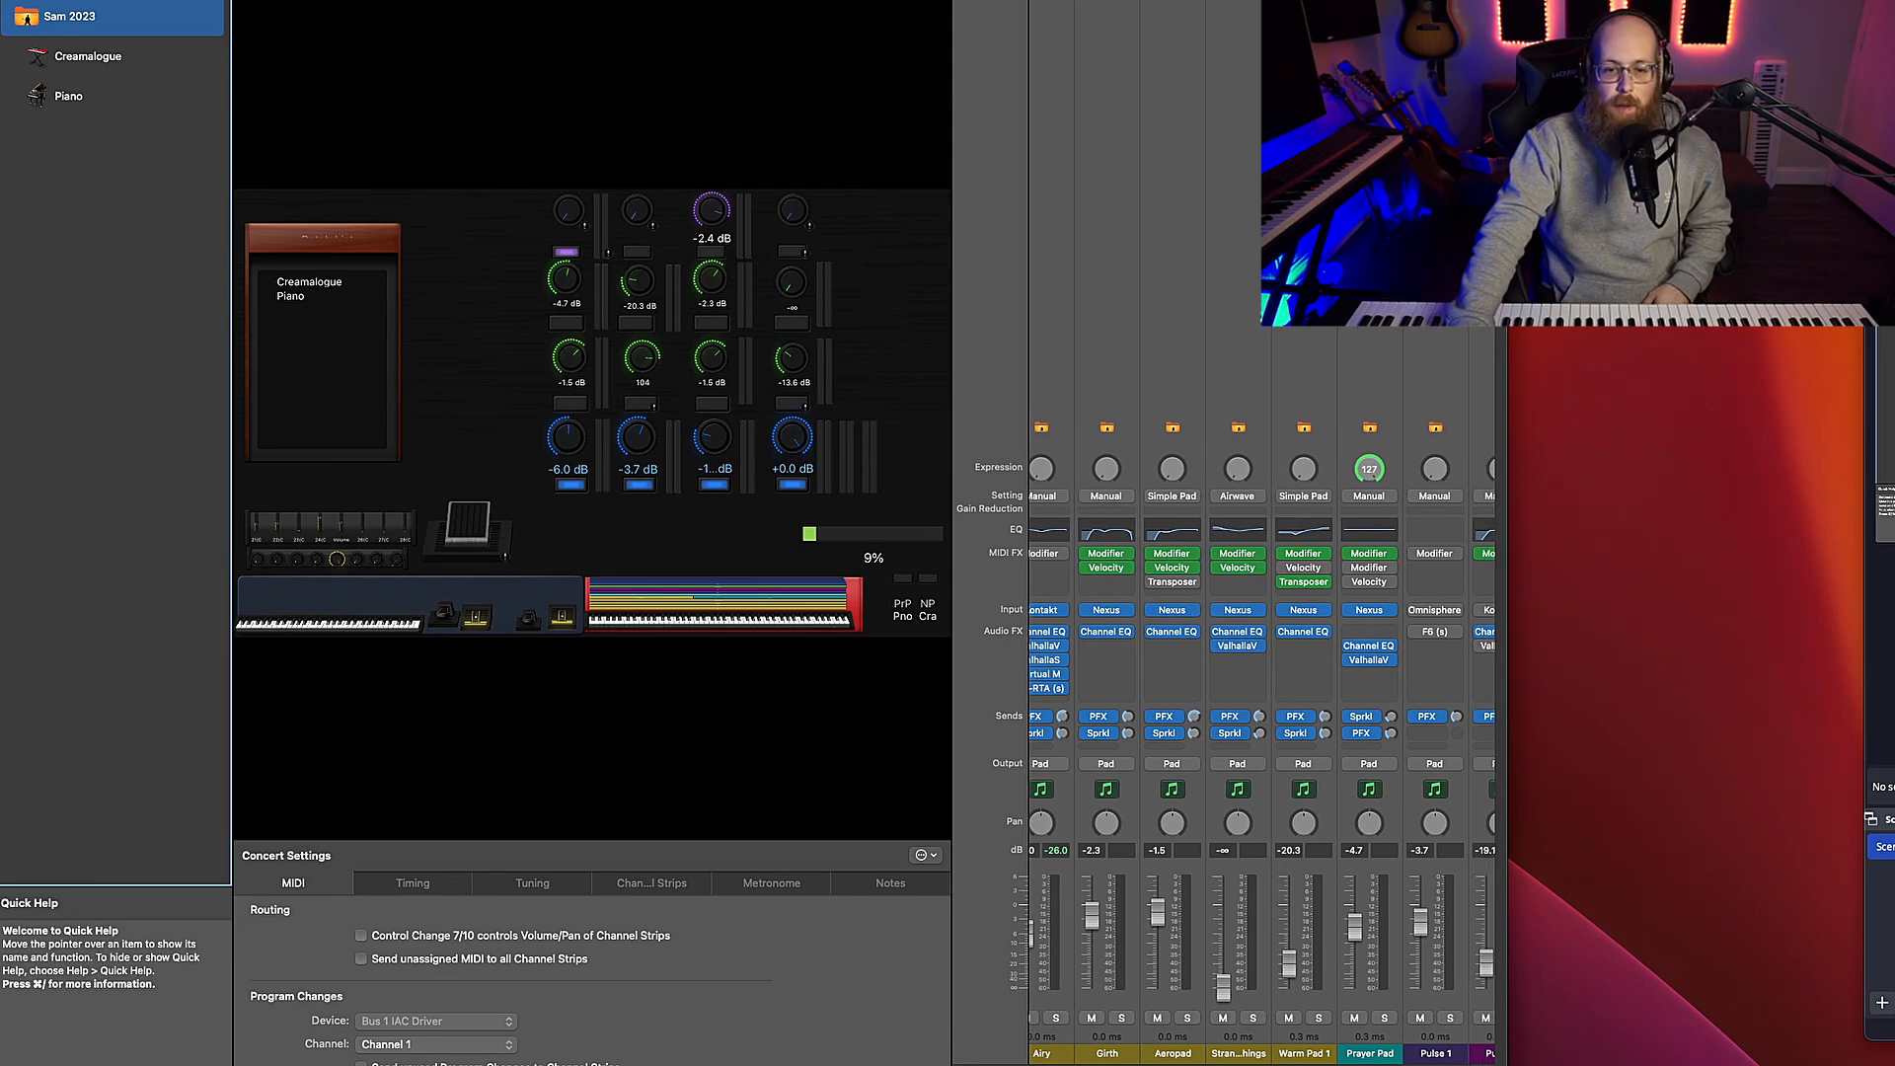
{"action": "scroll", "coordinate": [1263, 691], "scroll_direction": "right", "scroll_amount": 10}
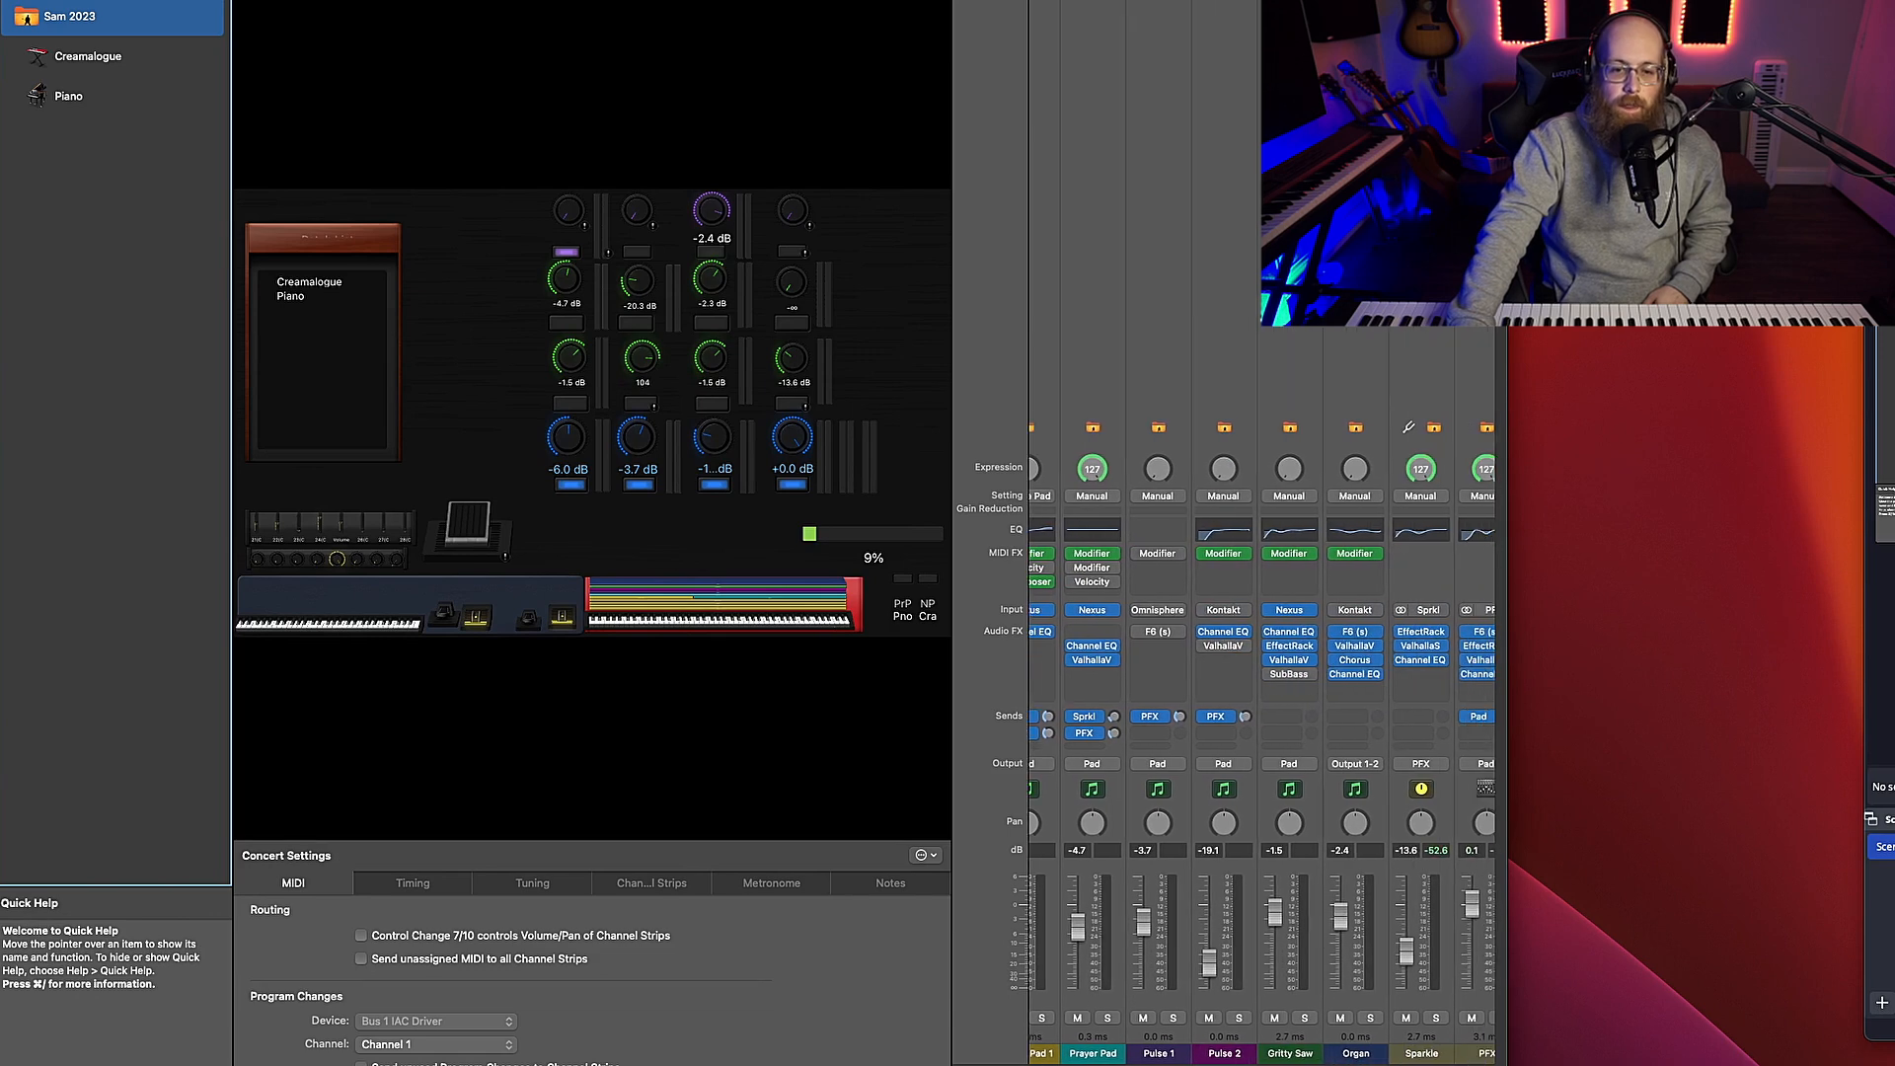
{"action": "scroll", "coordinate": [1263, 691], "scroll_direction": "right", "scroll_amount": 4}
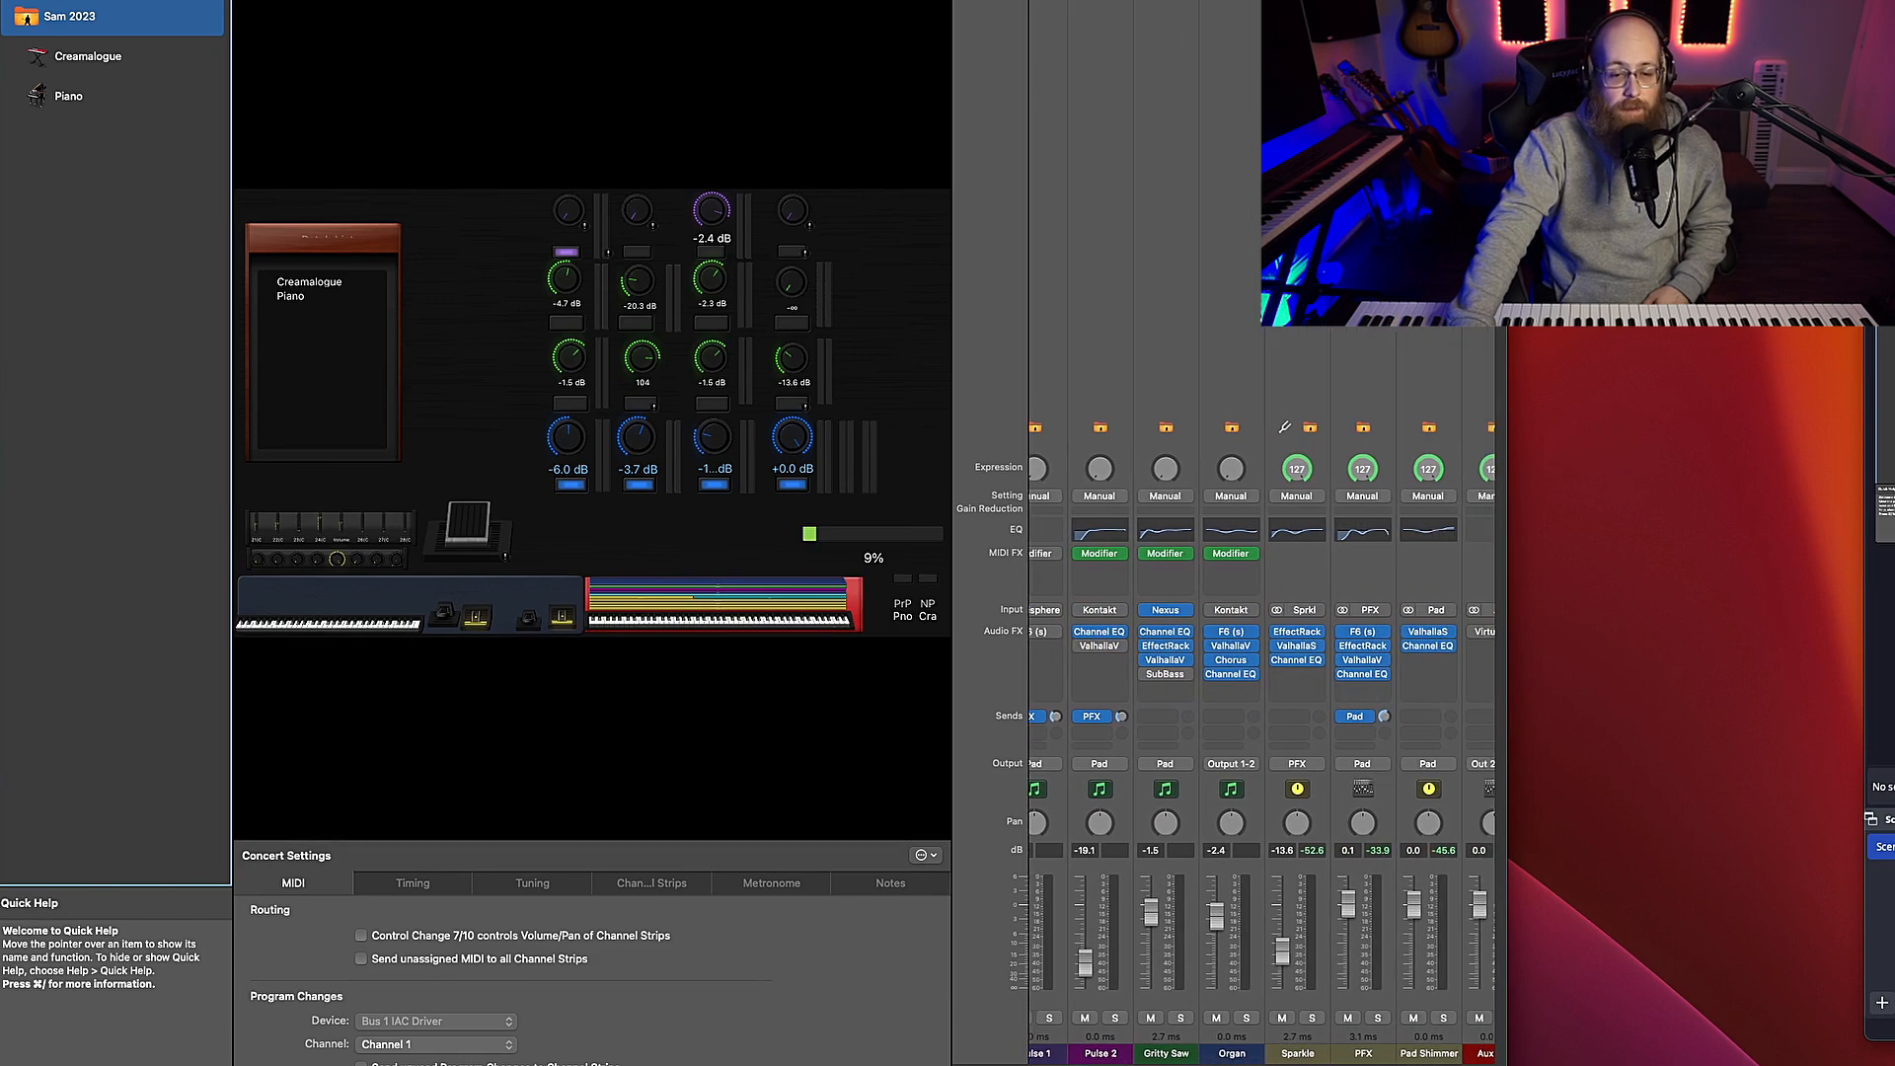
{"action": "scroll", "coordinate": [1264, 691], "scroll_direction": "right", "scroll_amount": 10}
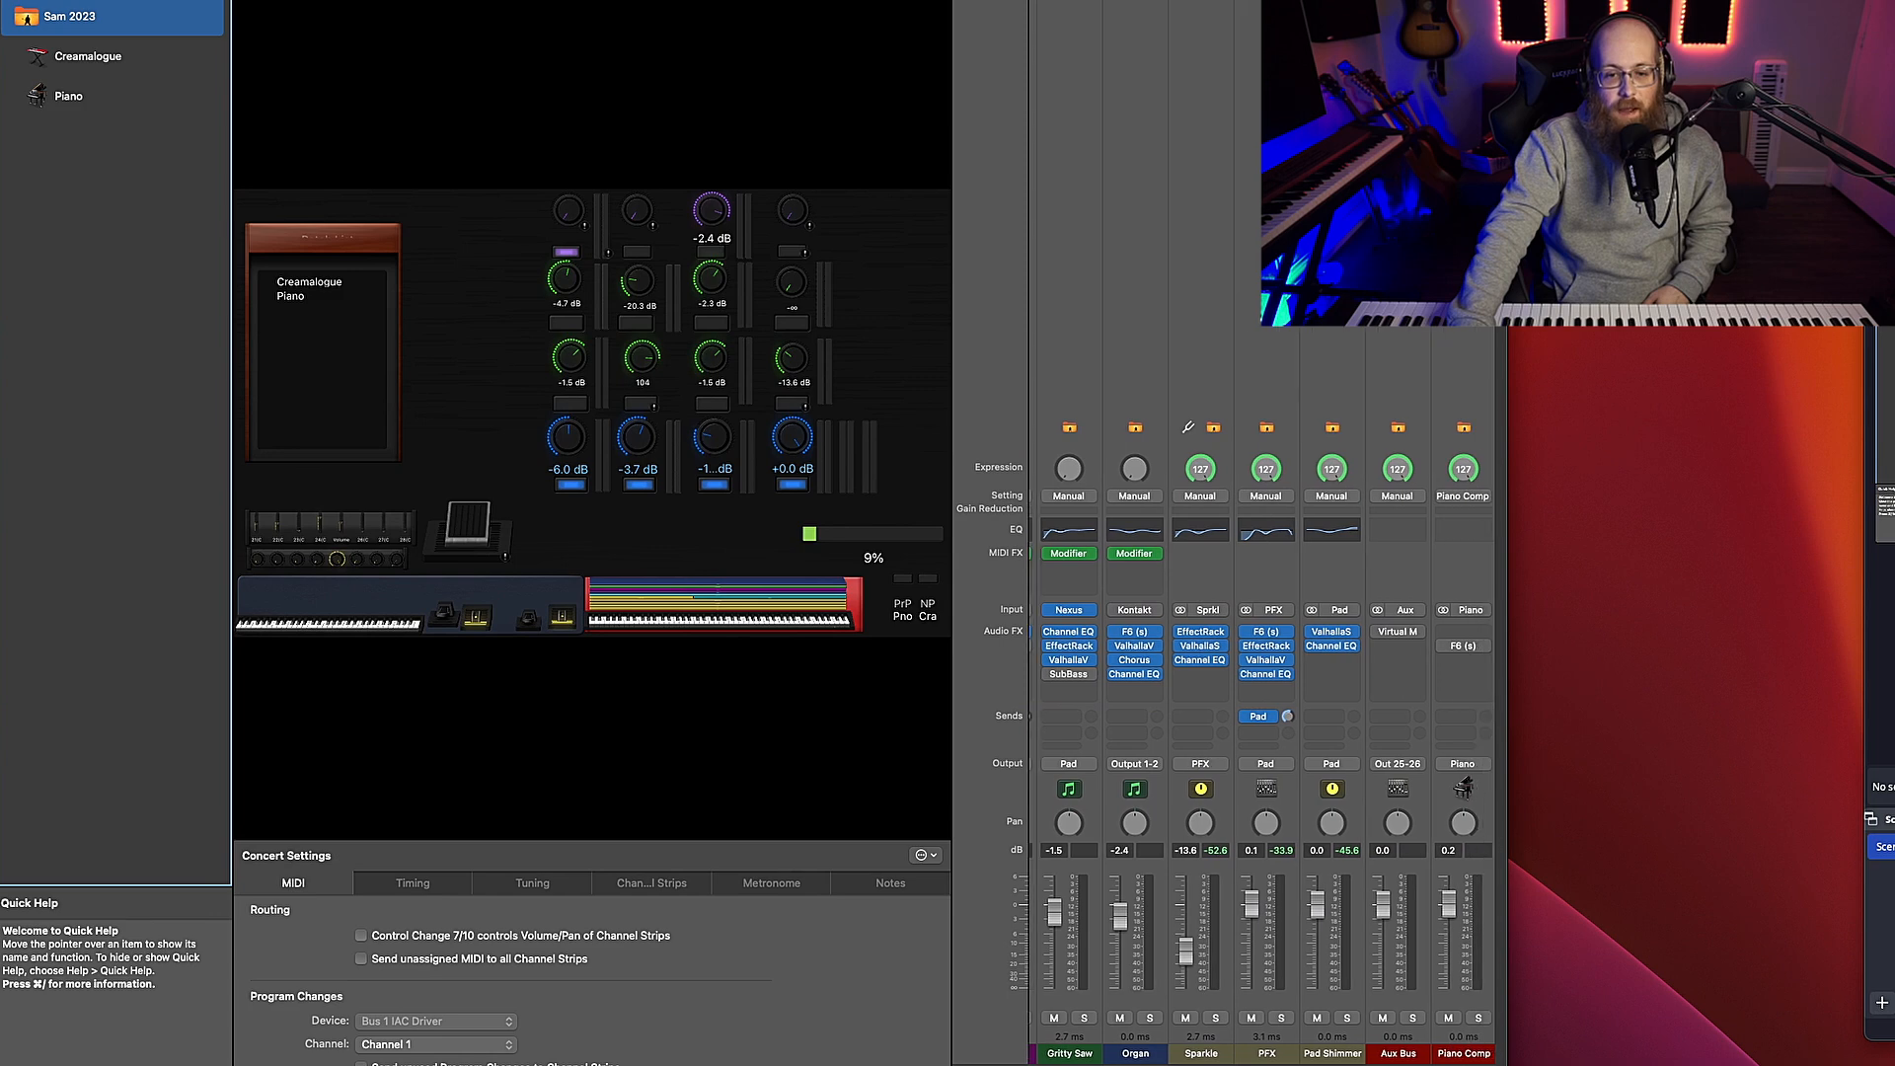
{"action": "scroll", "coordinate": [1264, 691], "scroll_direction": "right", "scroll_amount": 12}
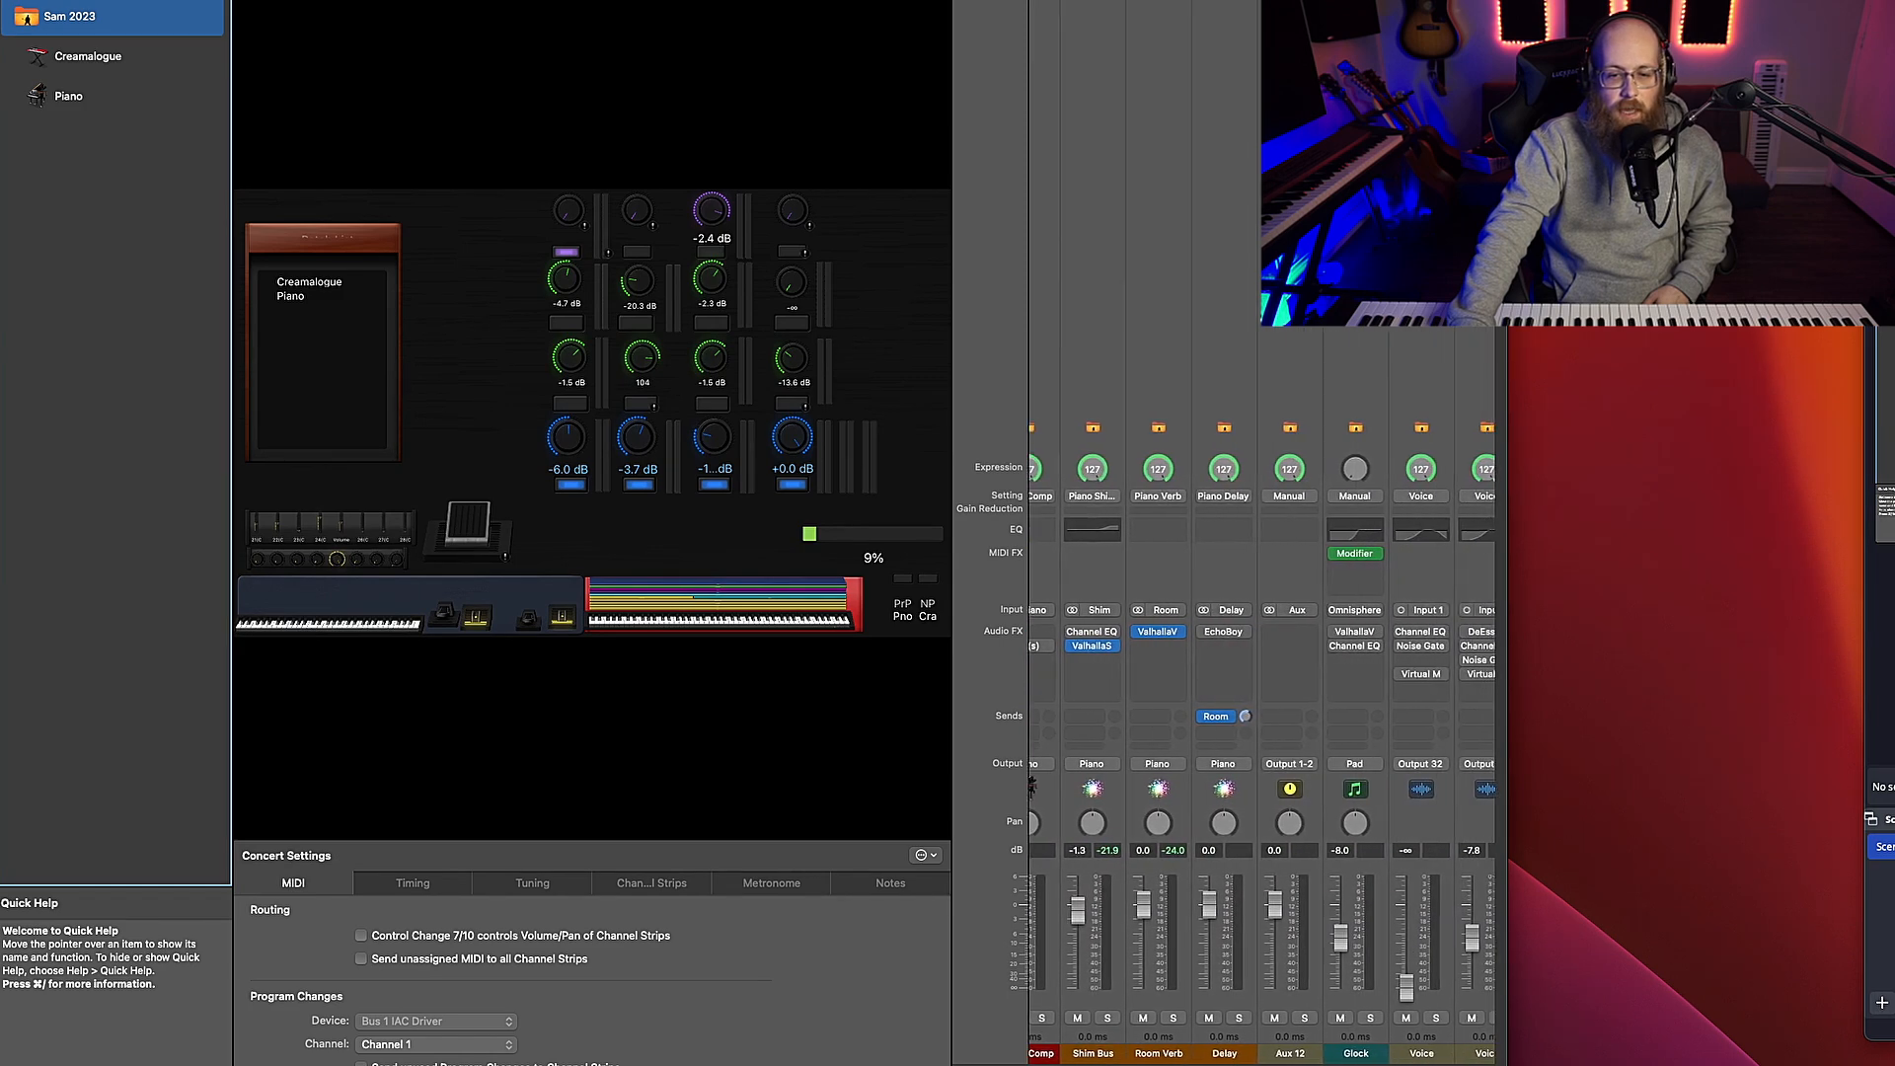
{"action": "scroll", "coordinate": [1263, 691], "scroll_direction": "left", "scroll_amount": 15}
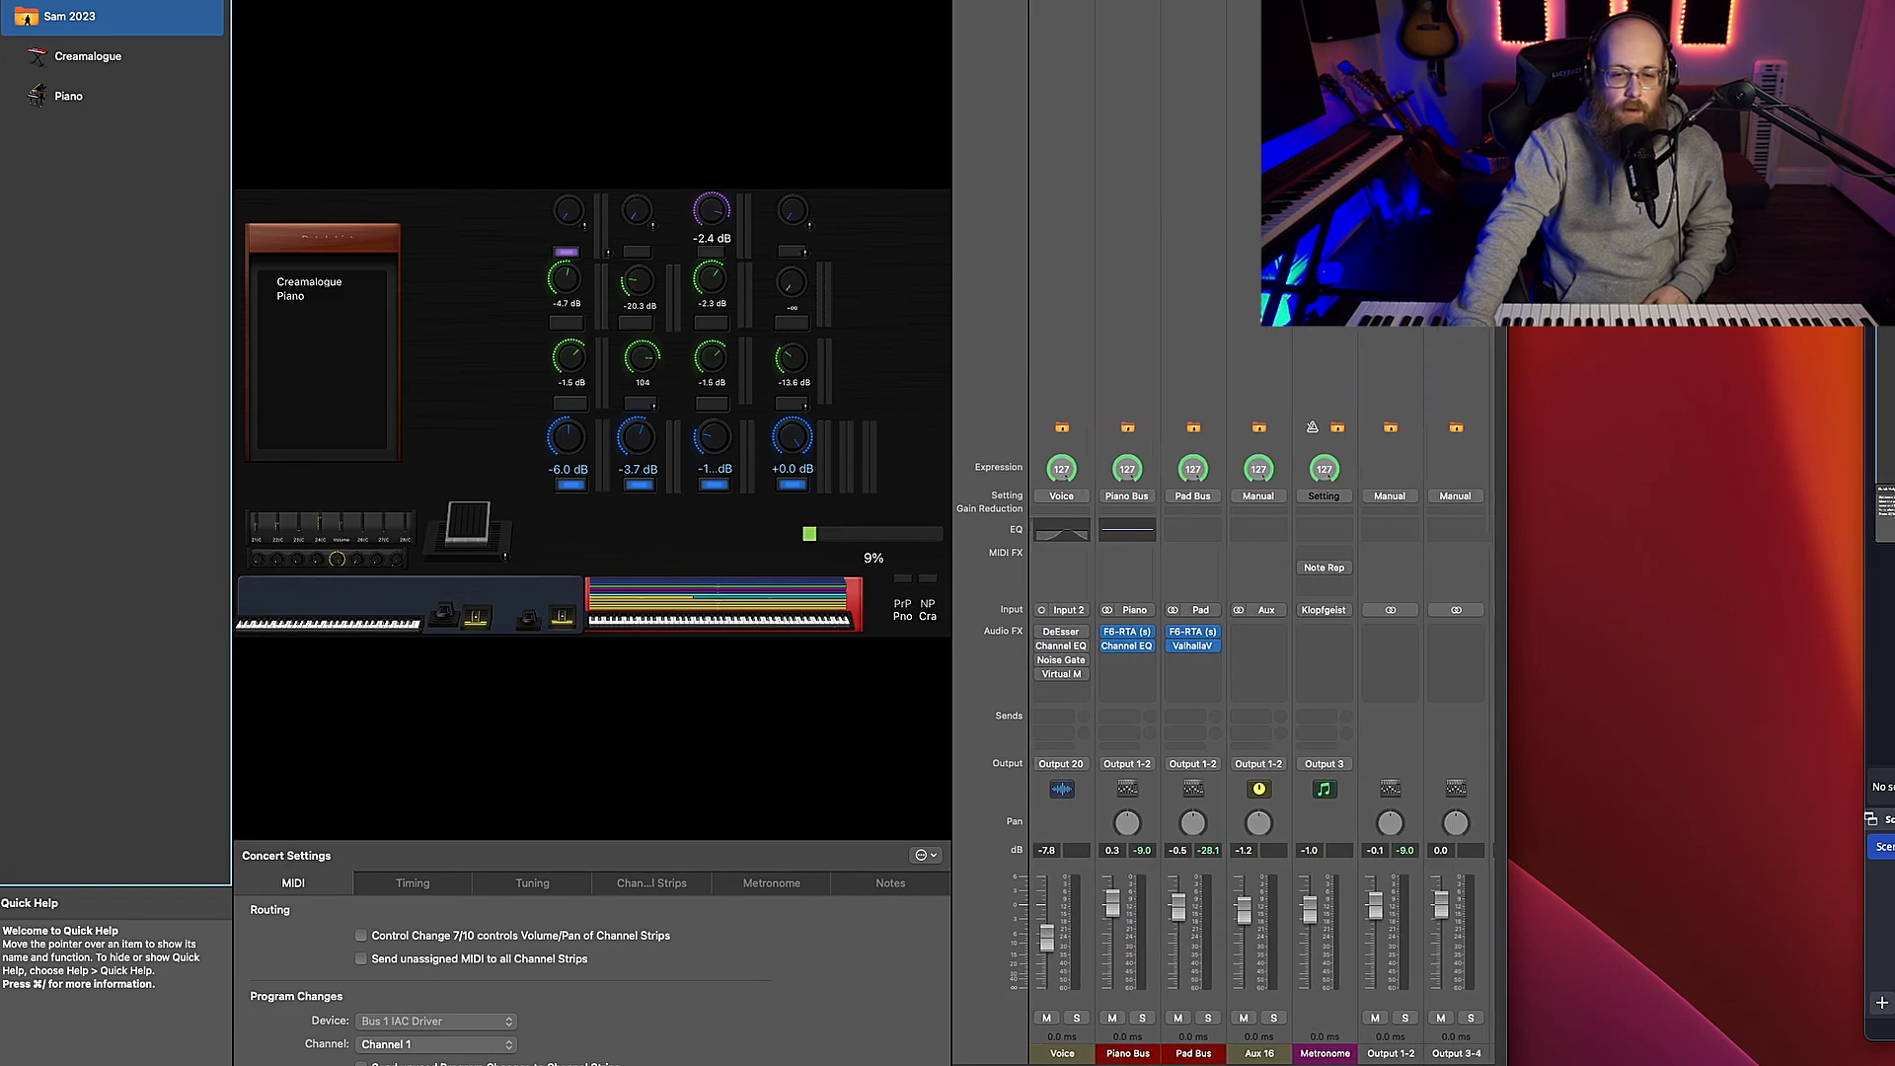
{"action": "scroll", "coordinate": [1145, 1057], "scroll_direction": "left", "scroll_amount": 10}
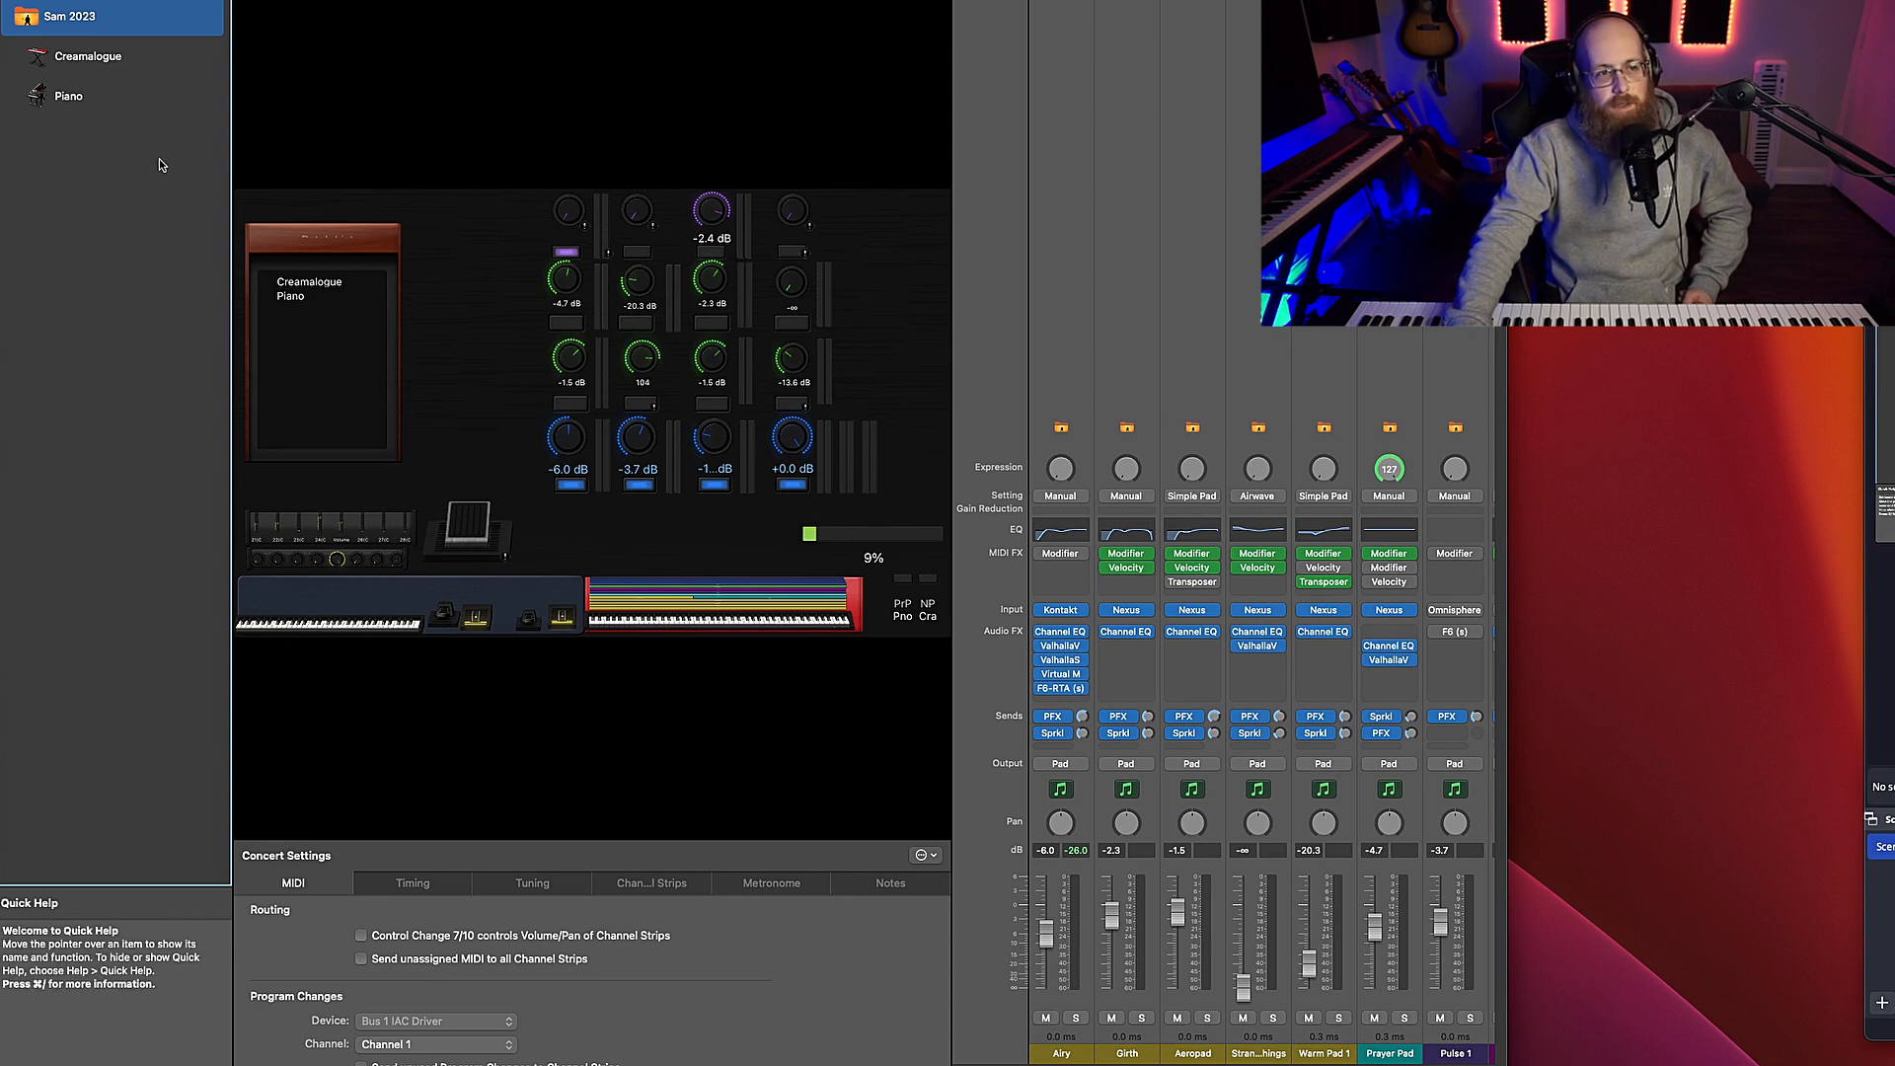
Select the Piano patch and examine its Inst 13 channel strip alongside the concert-level strips
{"action": "left_click", "coordinate": [156, 109]}
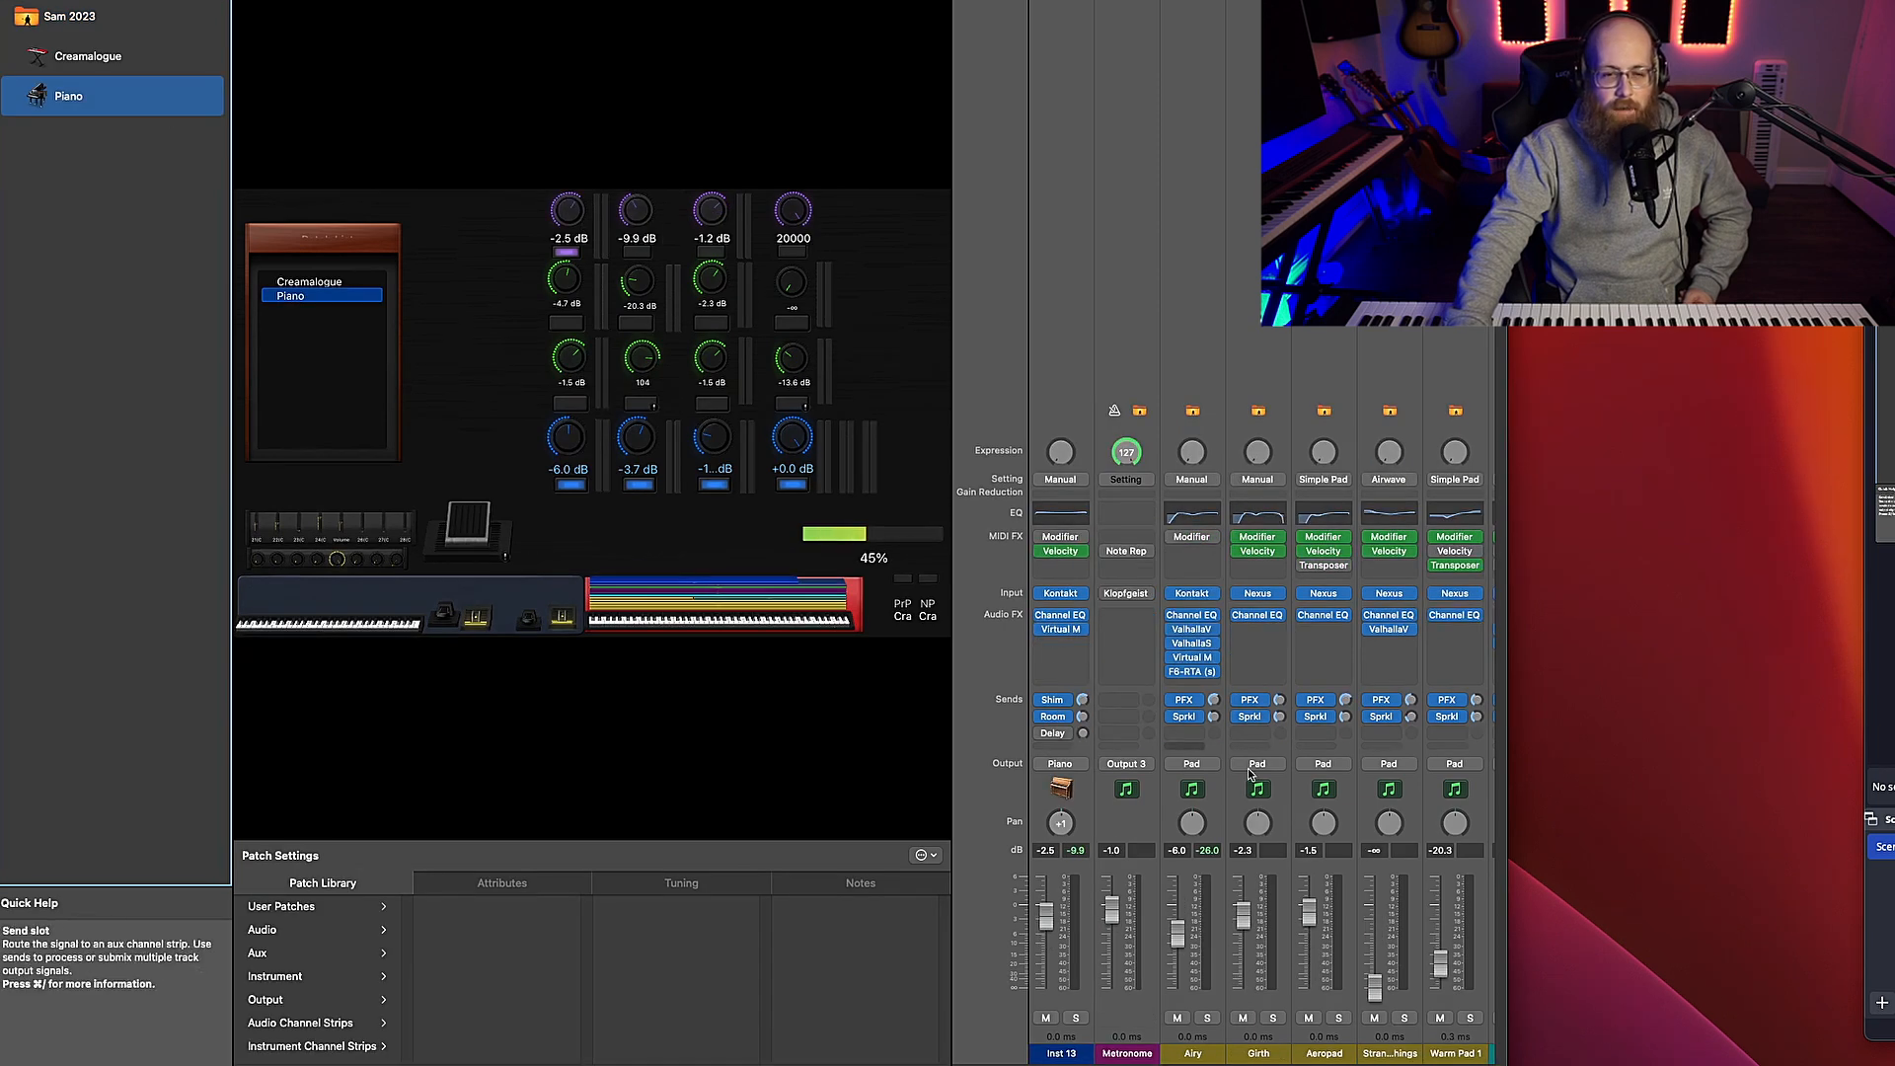
{"action": "scroll", "coordinate": [1261, 735], "scroll_direction": "right", "scroll_amount": 8}
{"action": "scroll", "coordinate": [1036, 1057], "scroll_direction": "left", "scroll_amount": 8}
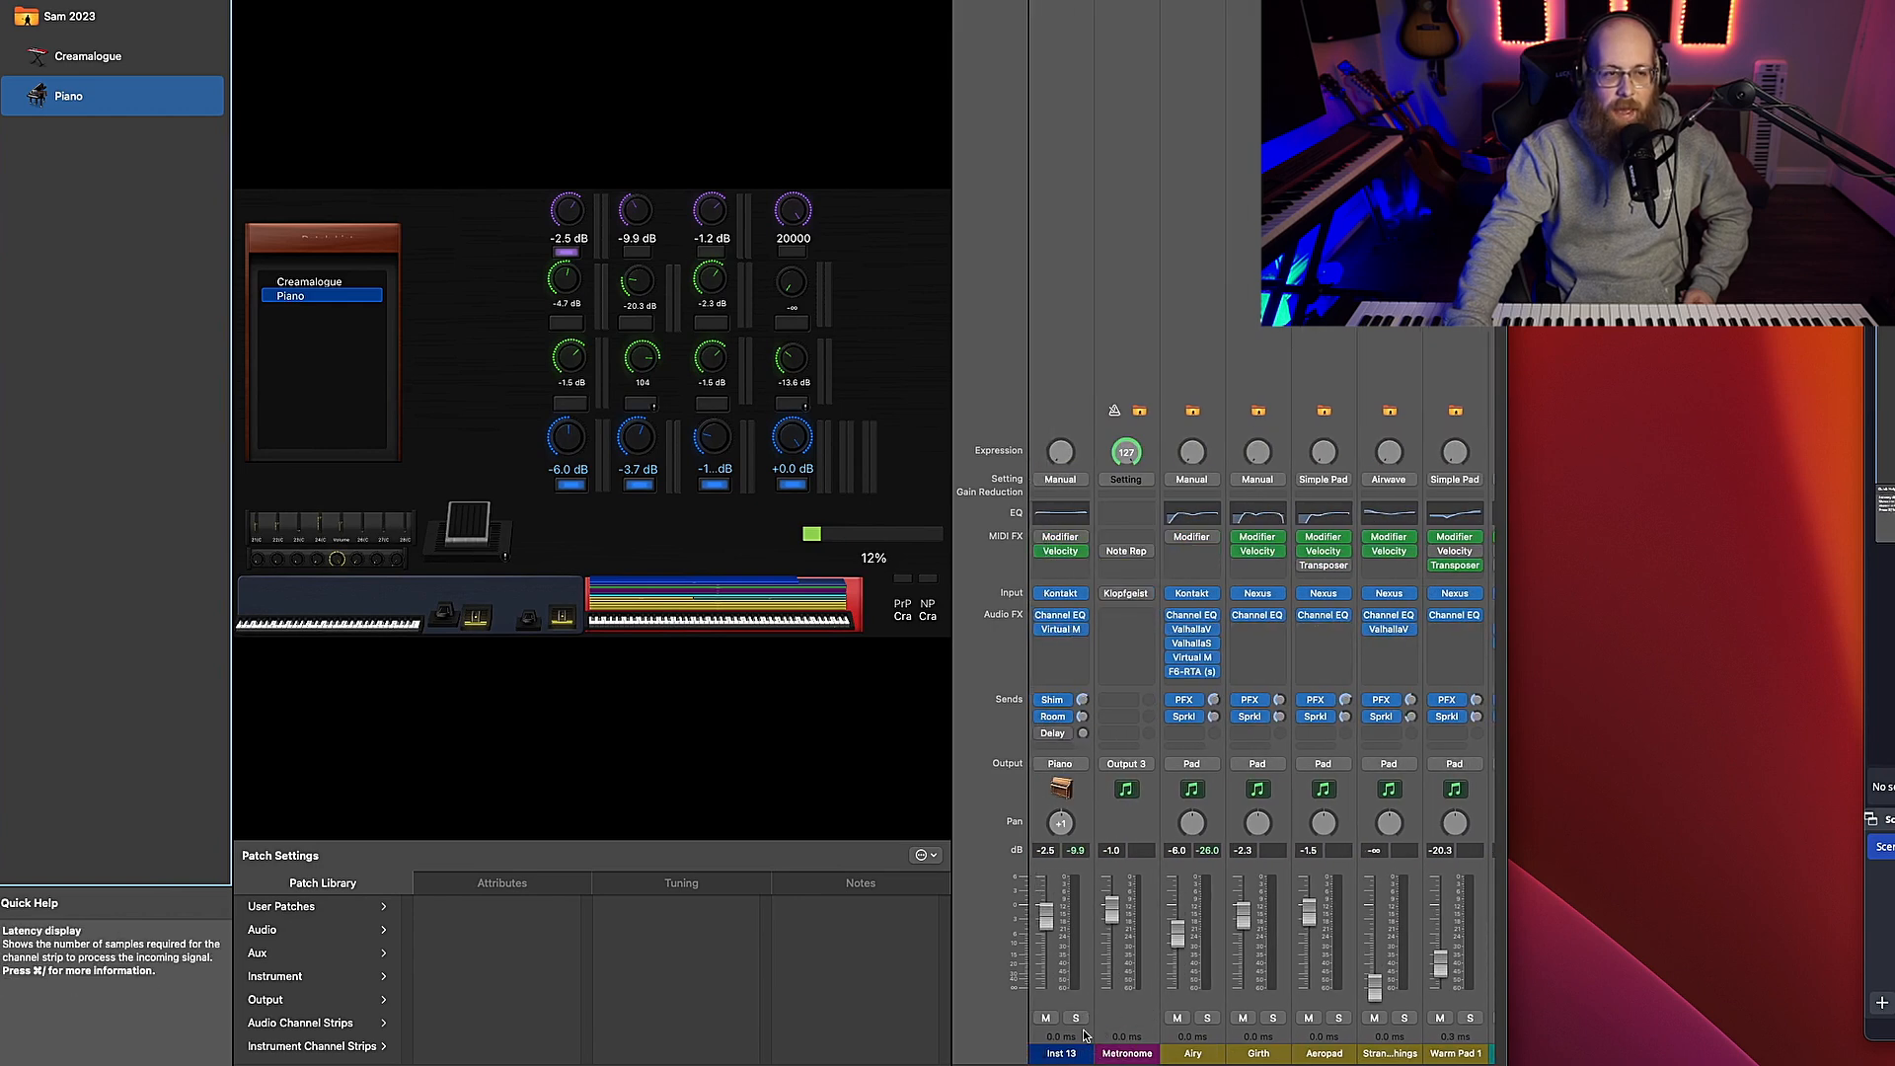
{"action": "left_click", "coordinate": [1079, 1049]}
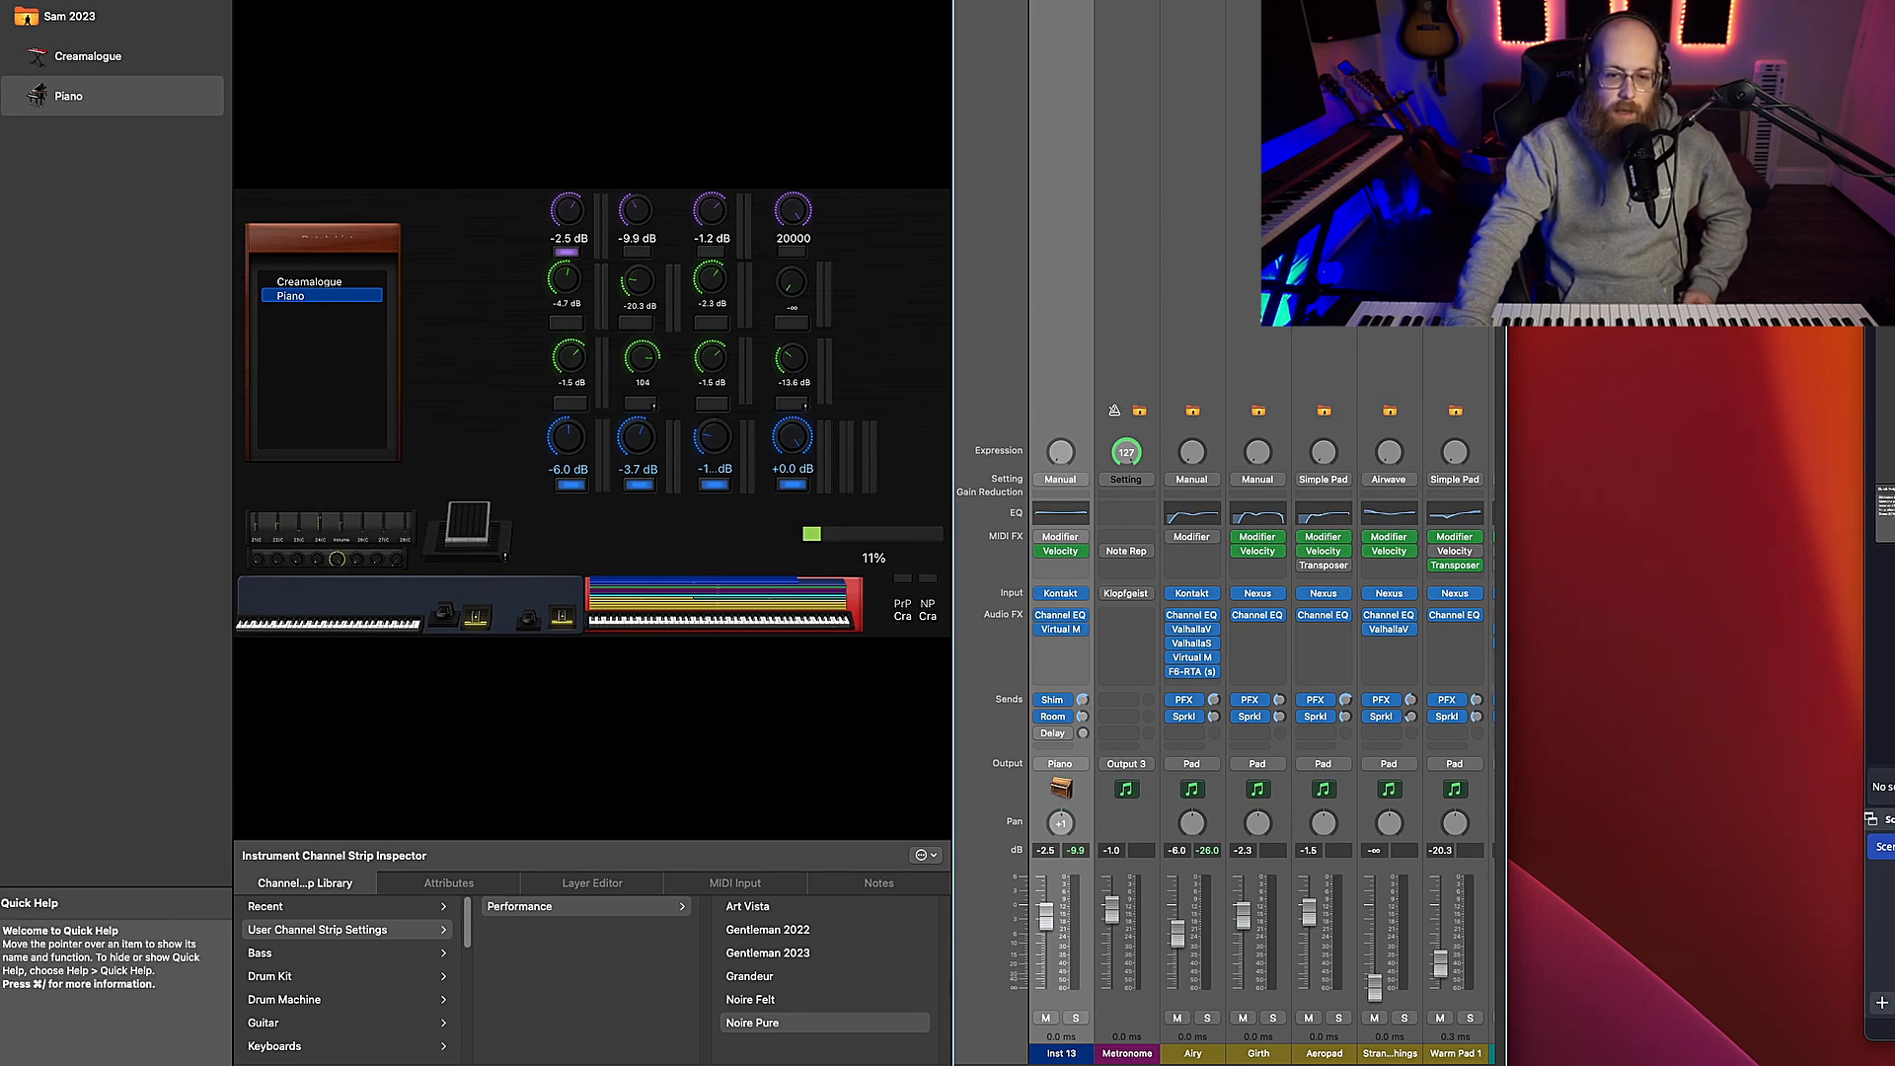
{"action": "scroll", "coordinate": [1100, 1058], "scroll_direction": "right", "scroll_amount": 2}
{"action": "scroll", "coordinate": [1076, 1058], "scroll_direction": "left", "scroll_amount": 2}
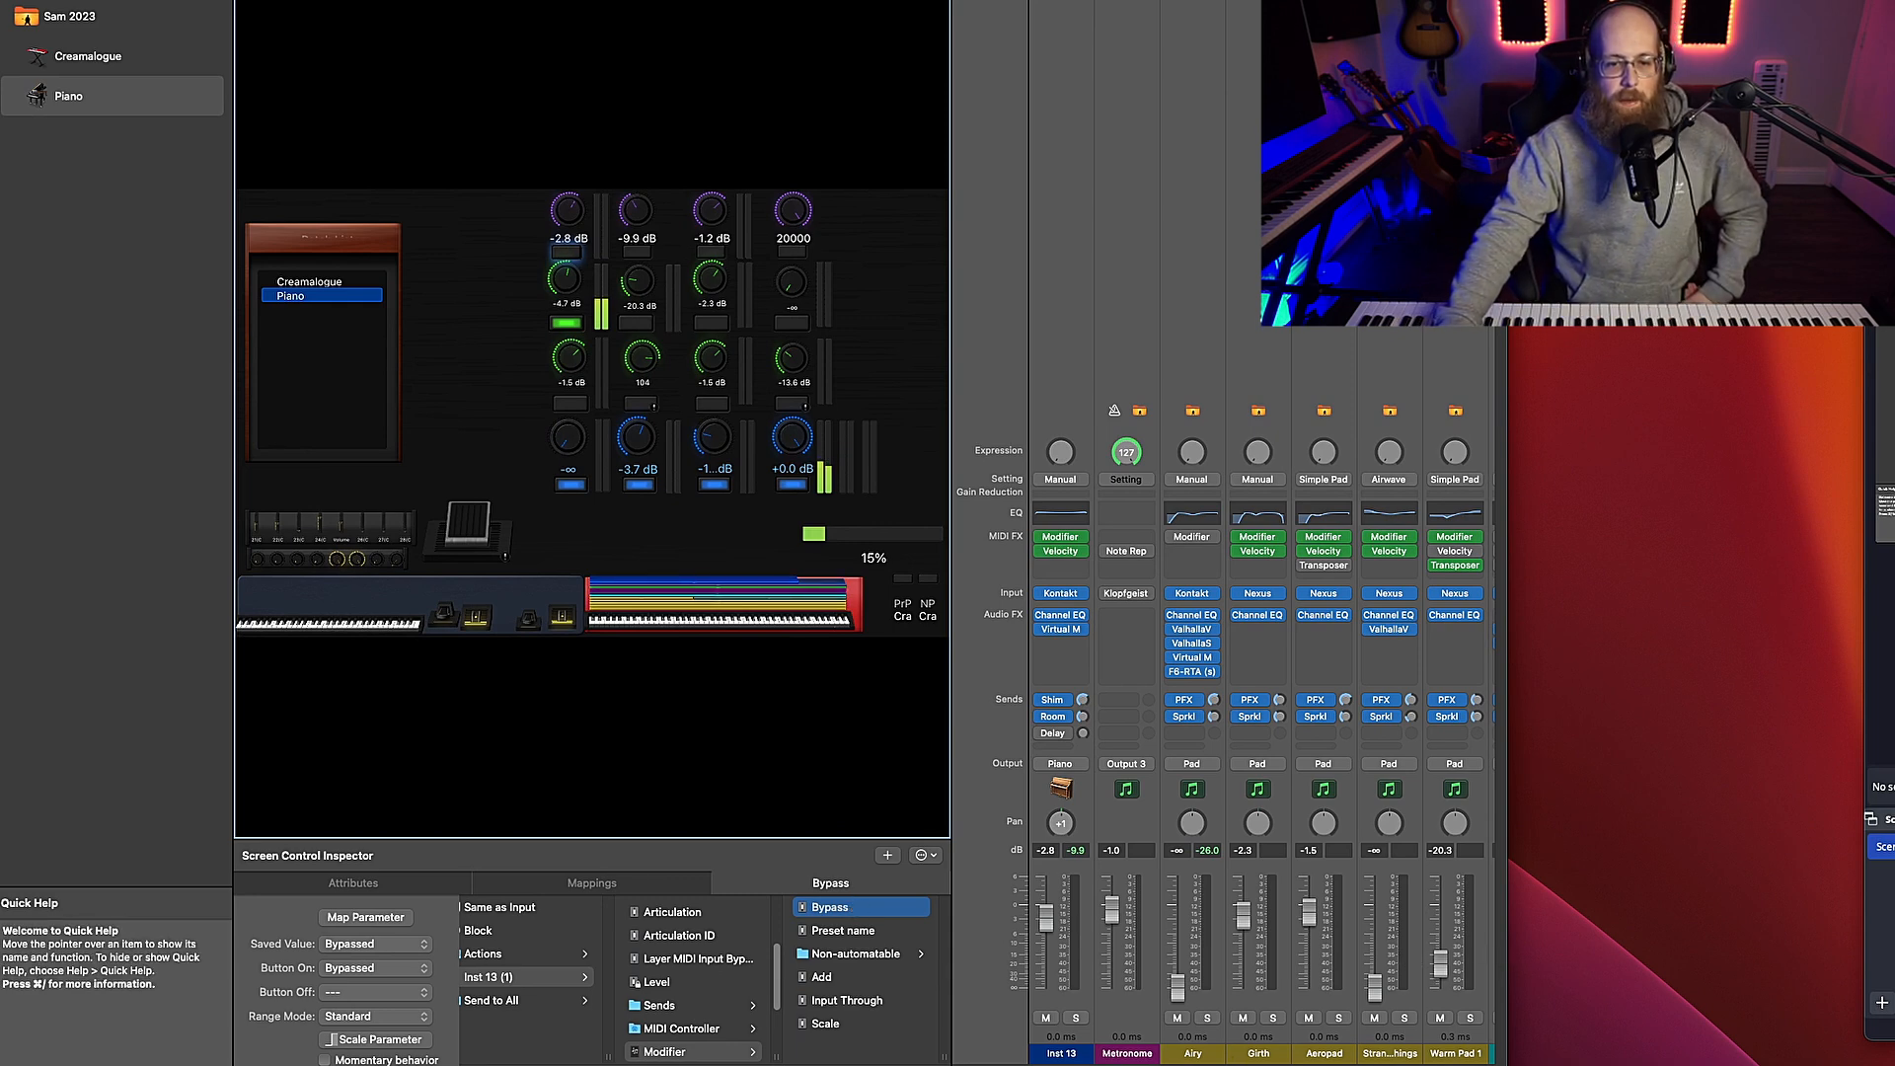
Return to the concert level and look over the pad channel strips from Airy to Pulse 1
{"action": "scroll", "coordinate": [1237, 1006], "scroll_direction": "right", "scroll_amount": 5}
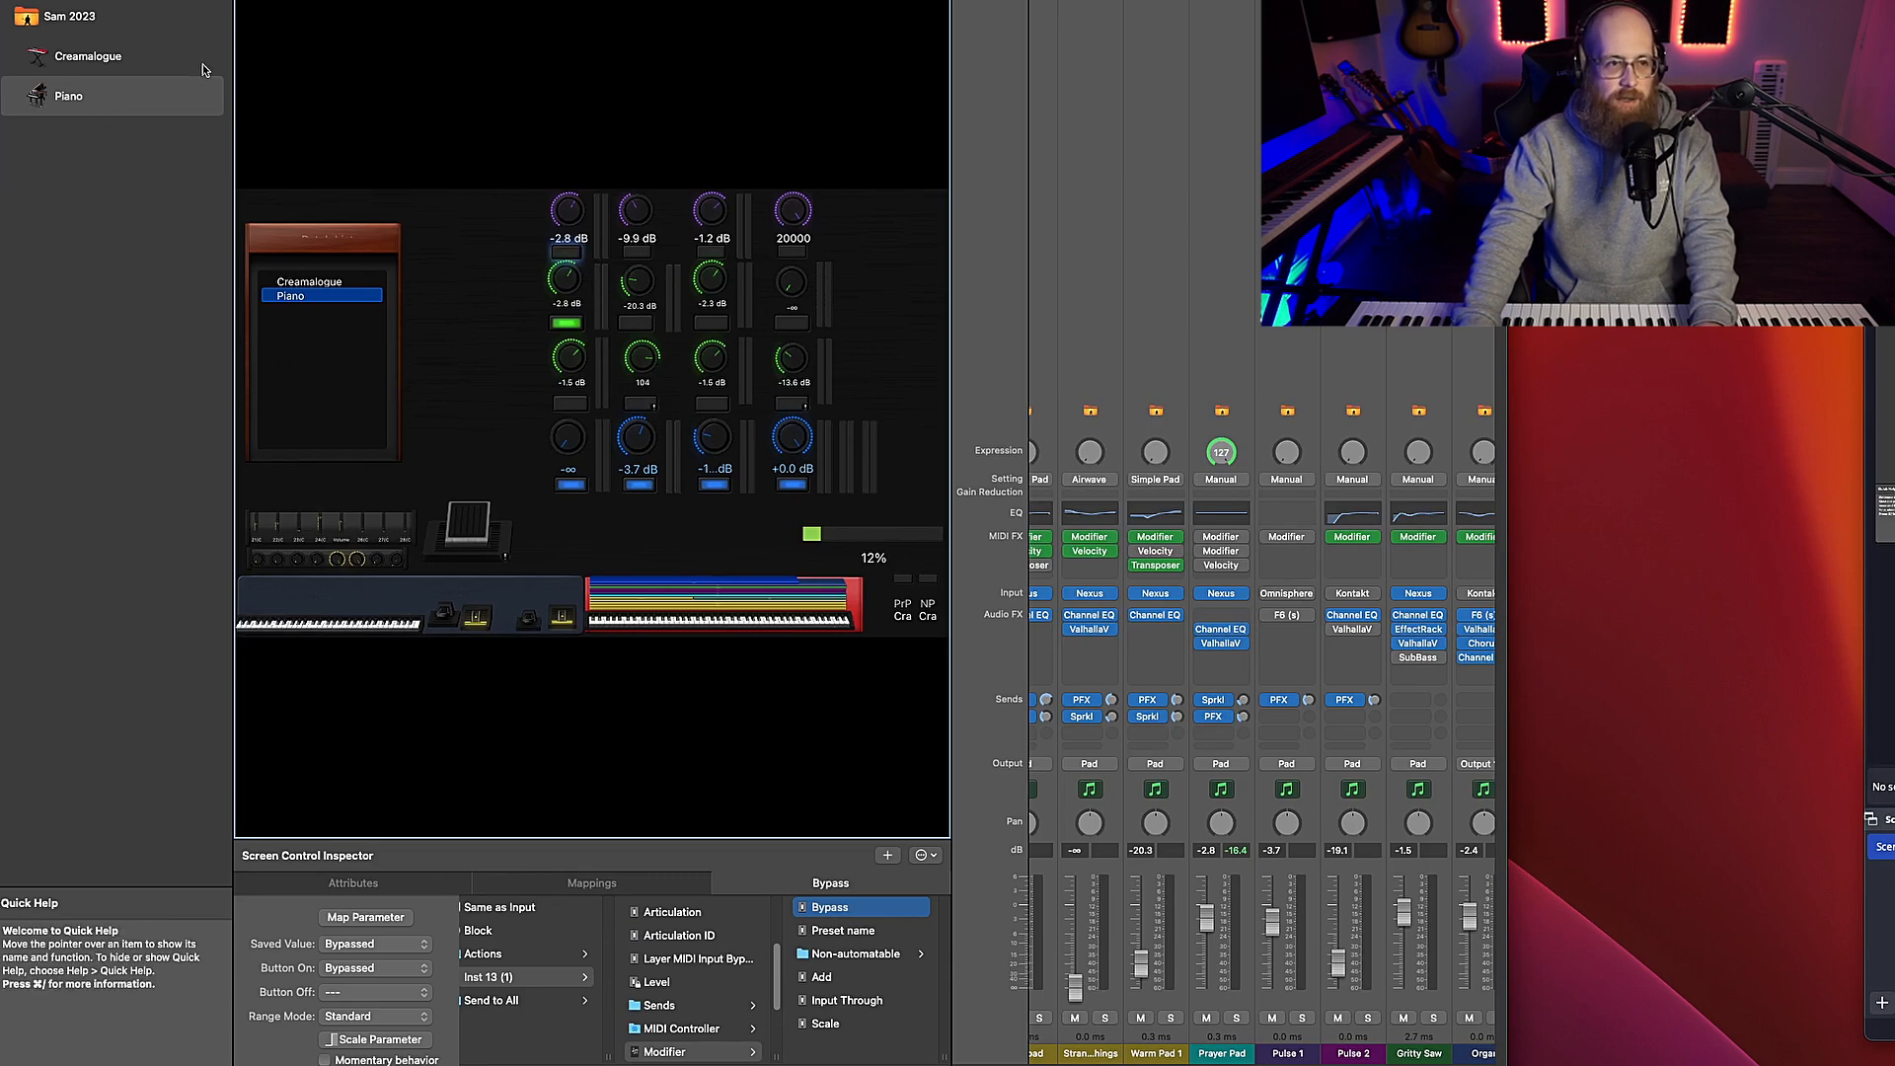
{"action": "left_click", "coordinate": [150, 22]}
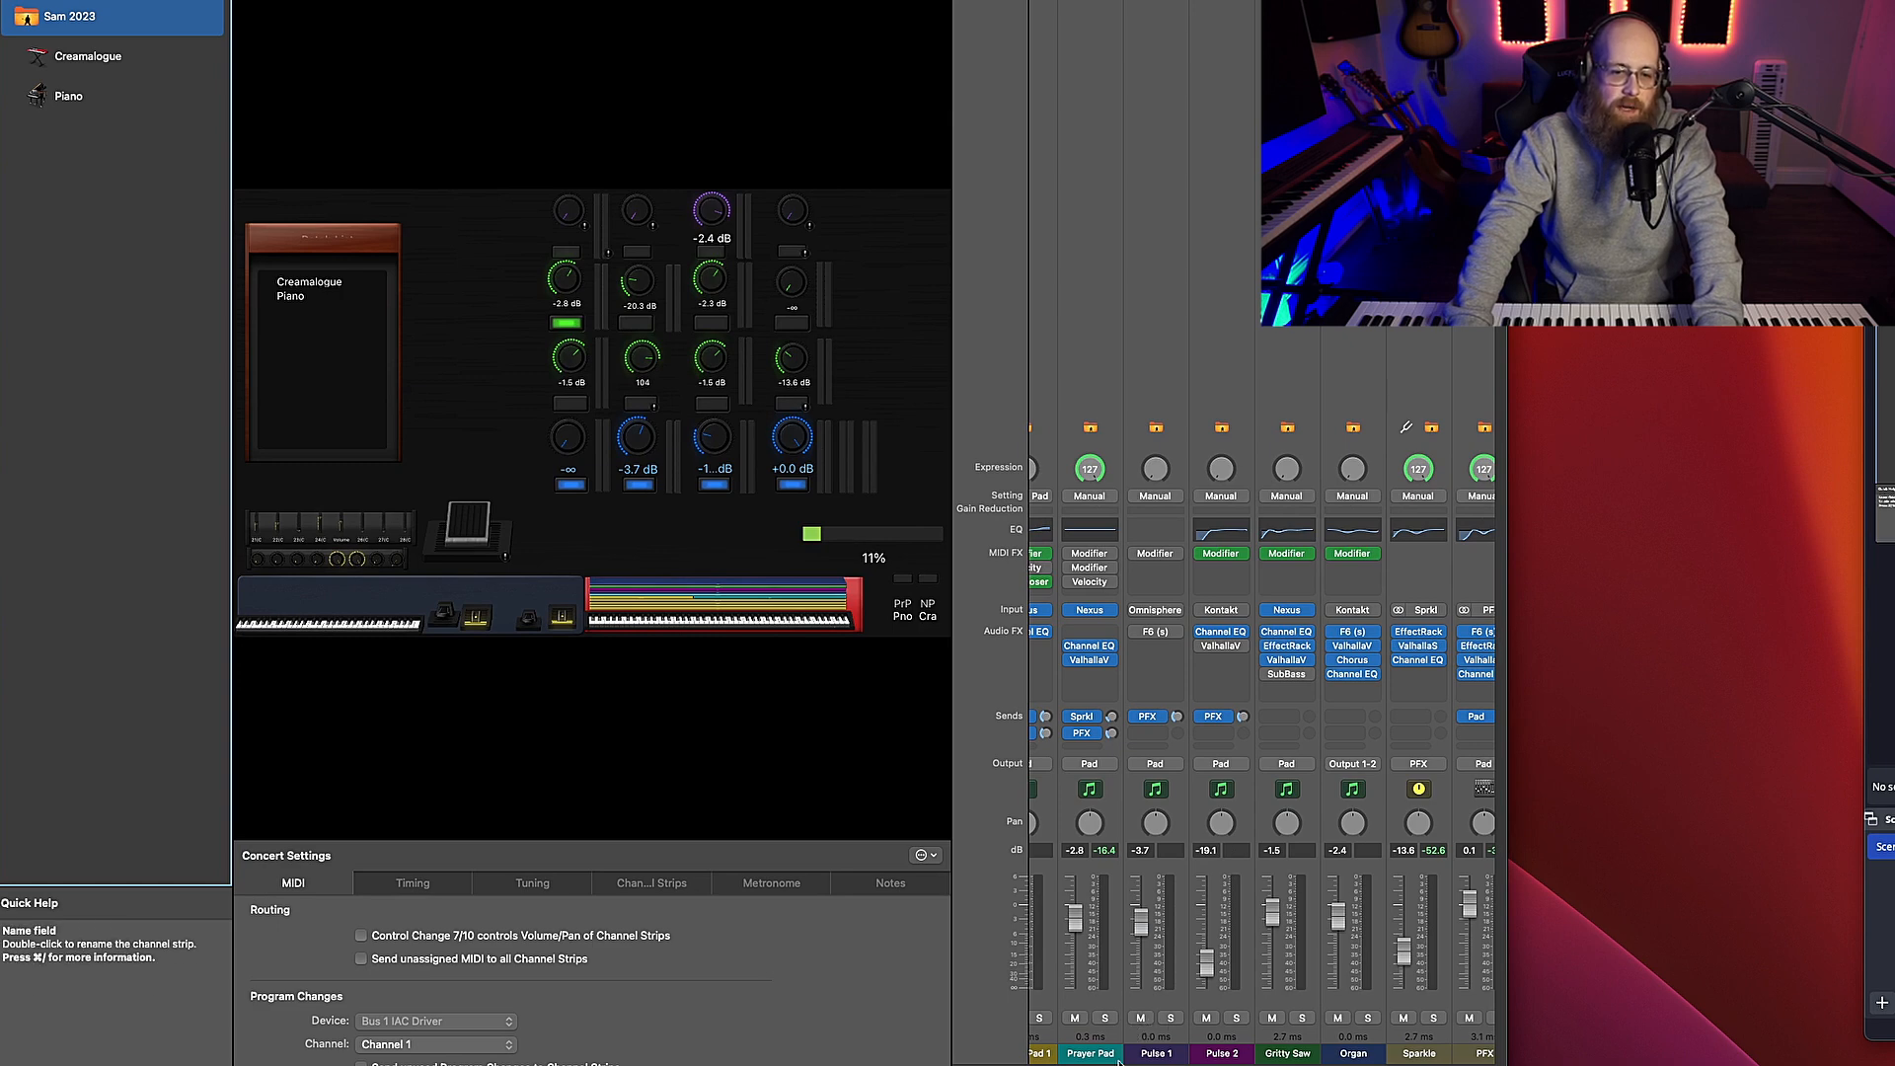
{"action": "scroll", "coordinate": [1119, 988], "scroll_direction": "left", "scroll_amount": 5}
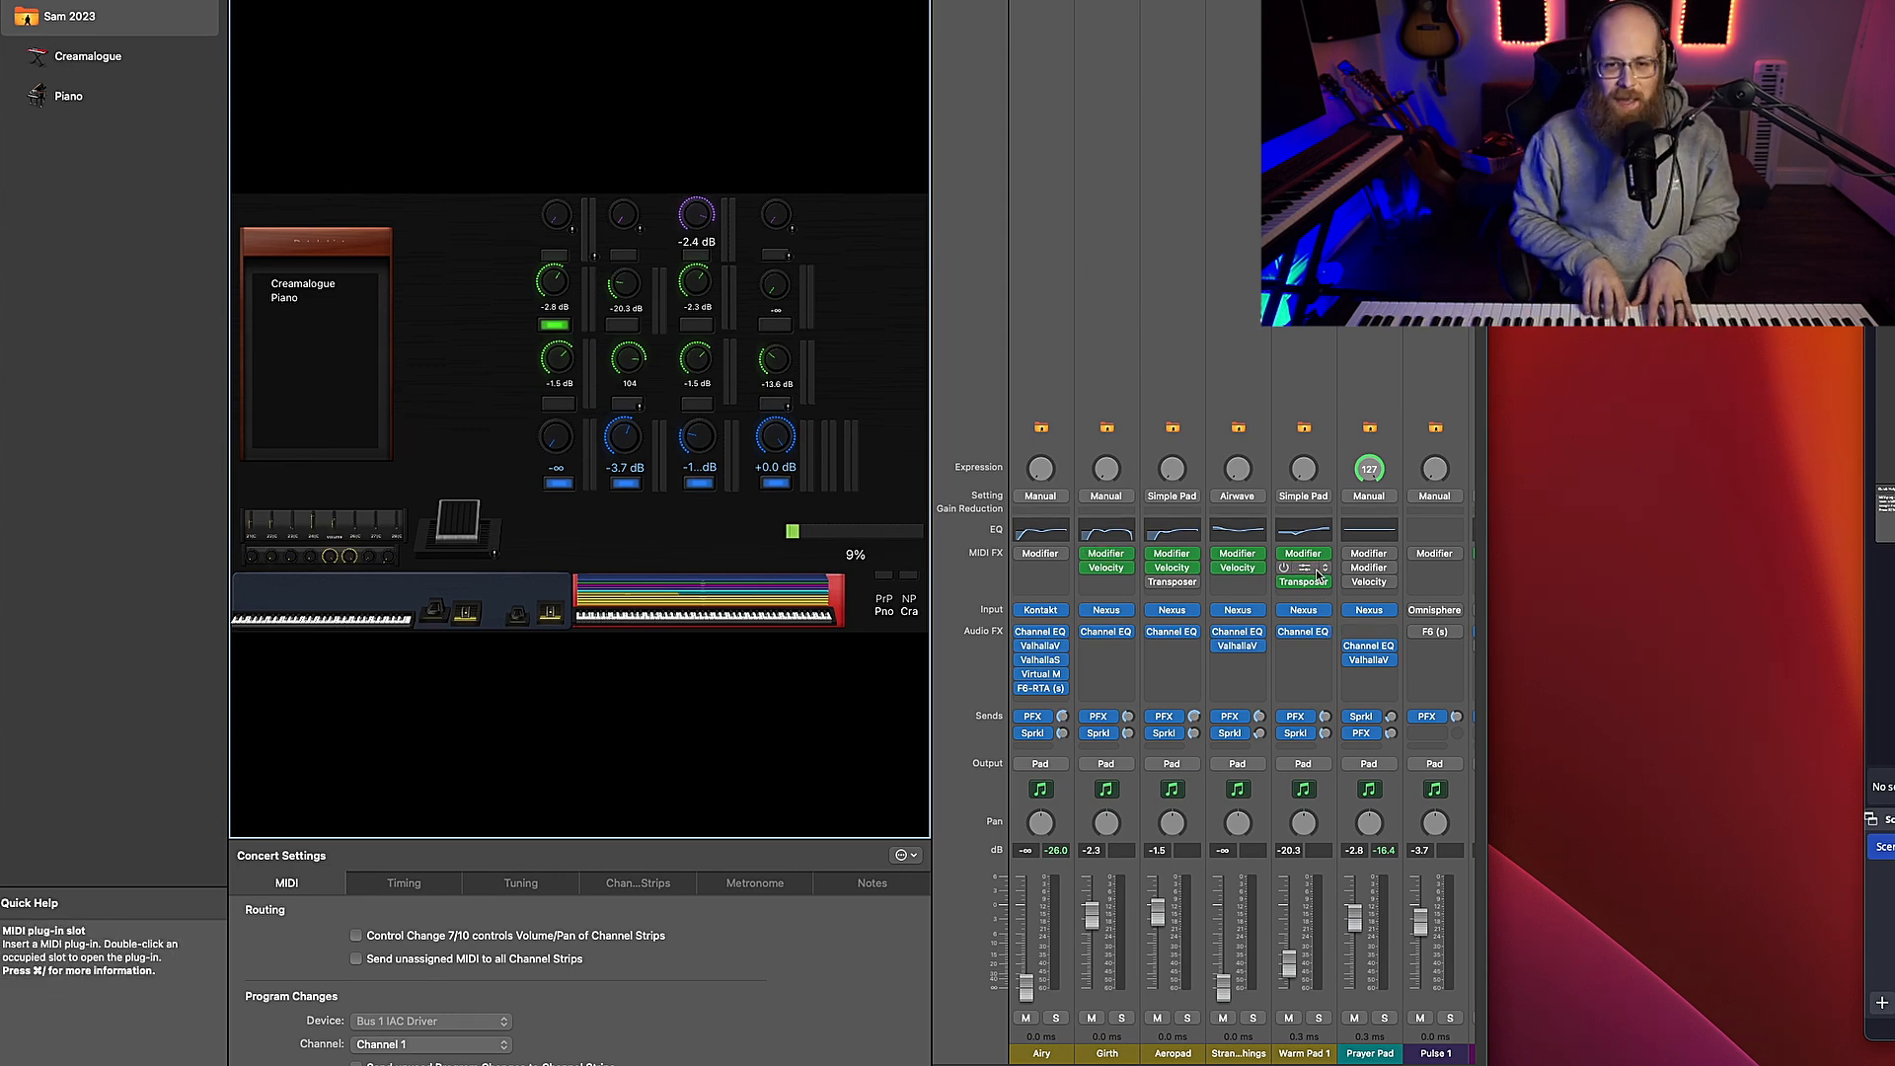
Examine the Ambient Pad 1 preset in the Prayer Pad channel's Nexus instrument, closing the plug-in after viewing
{"action": "left_click", "coordinate": [1369, 610]}
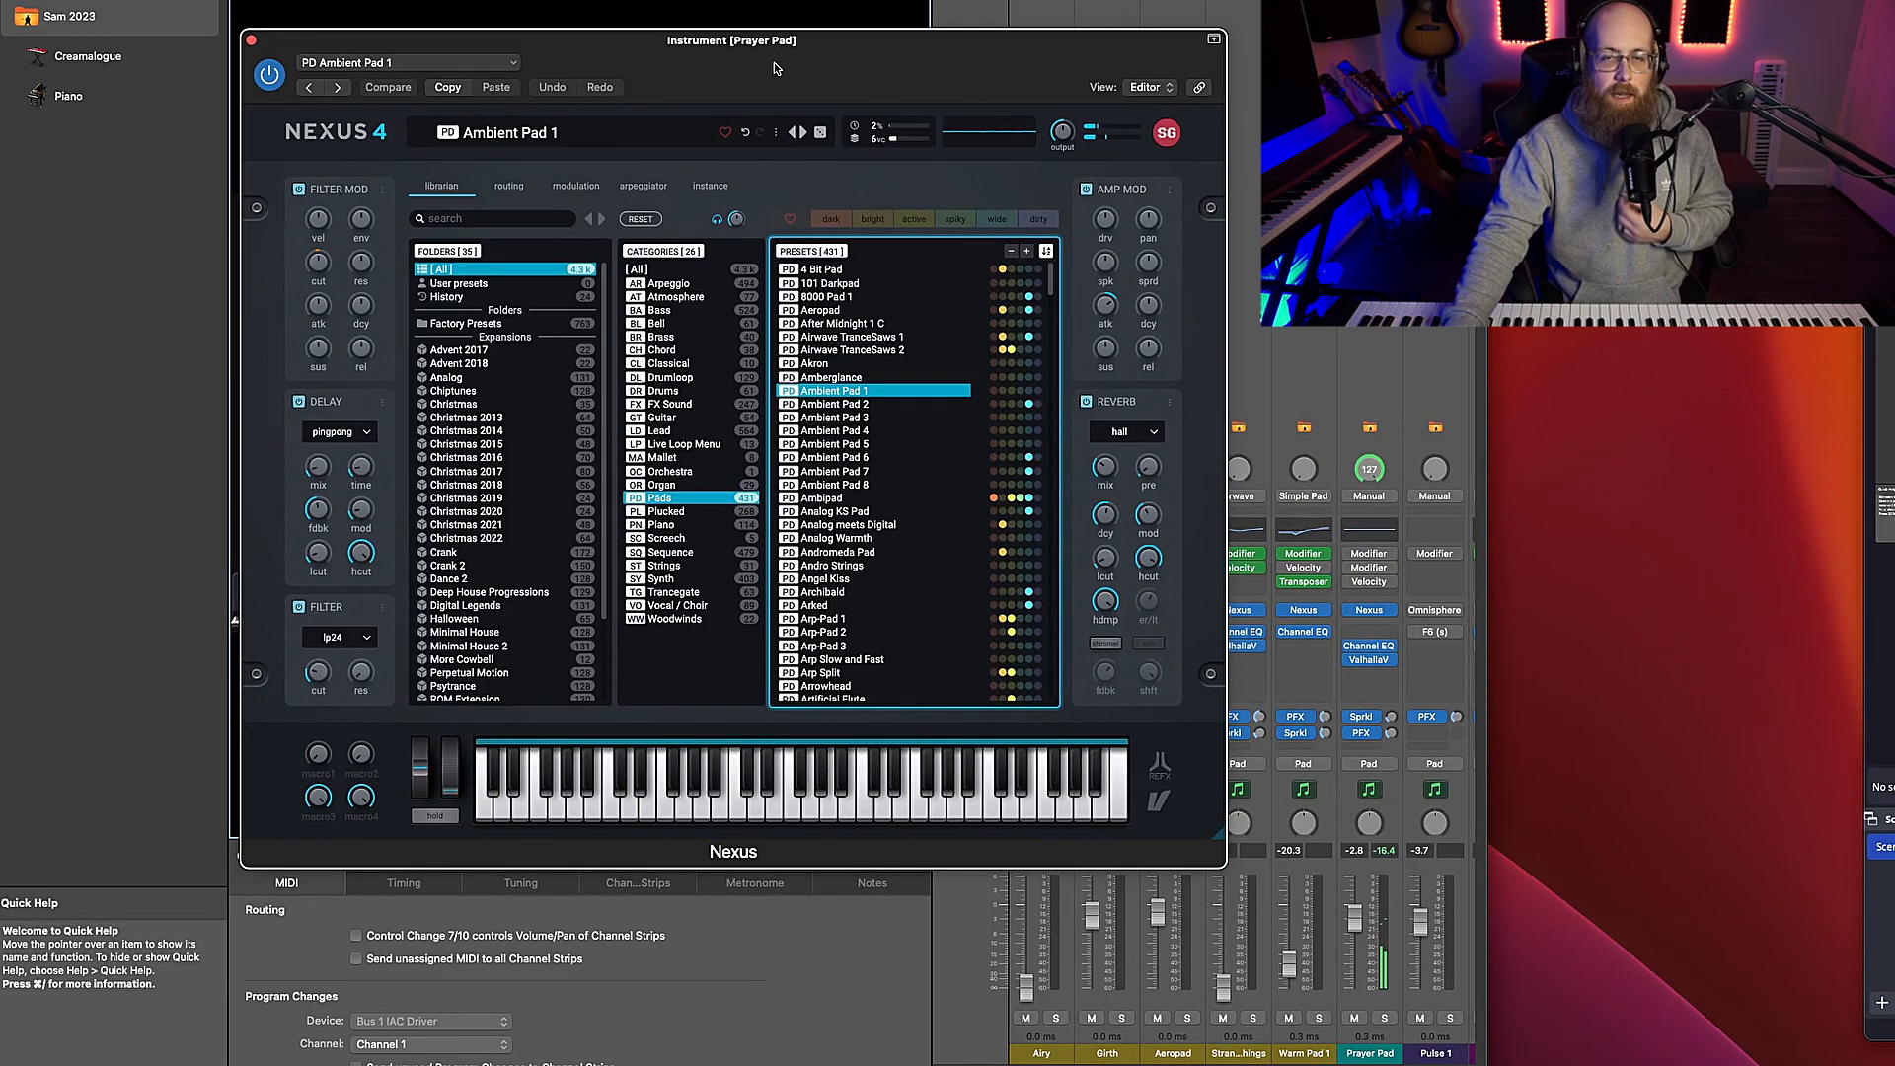
{"action": "left_click_drag", "start_coordinate": [786, 52], "coordinate": [790, 21]}
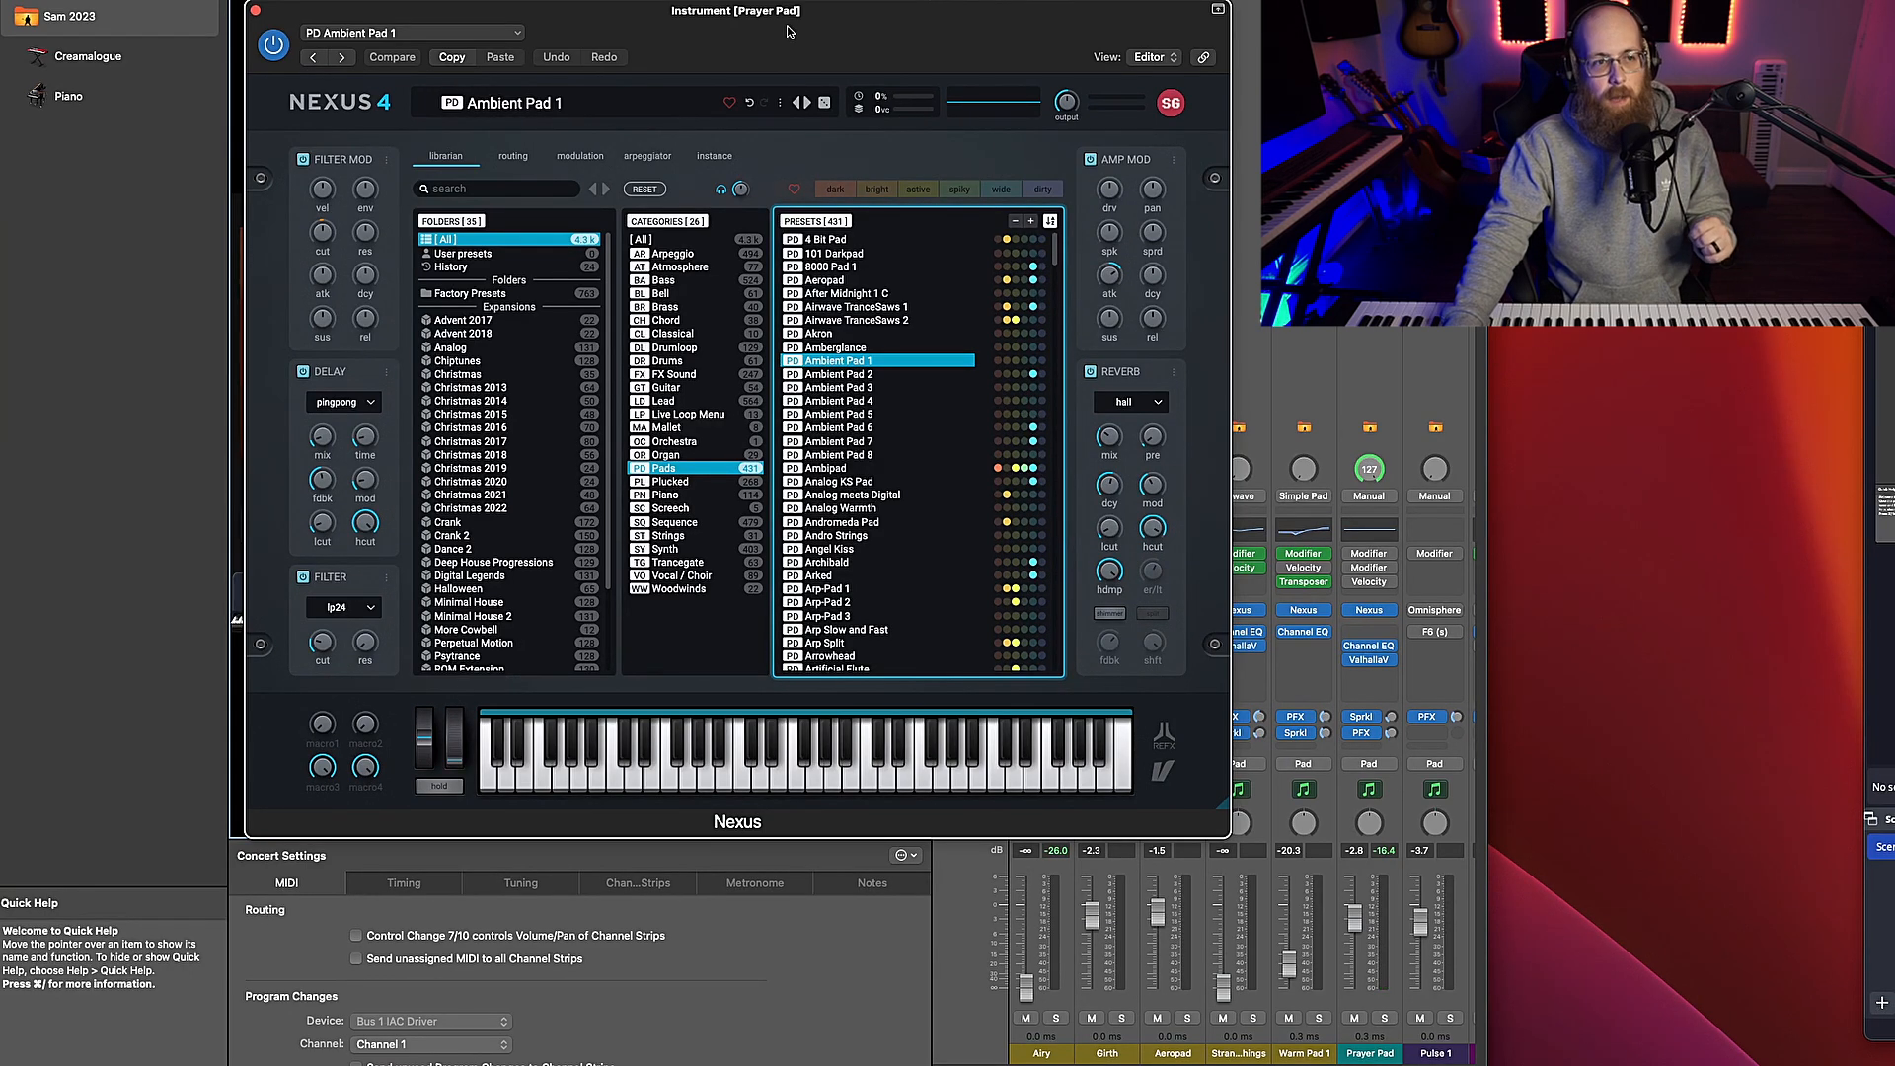
{"action": "left_click", "coordinate": [256, 11]}
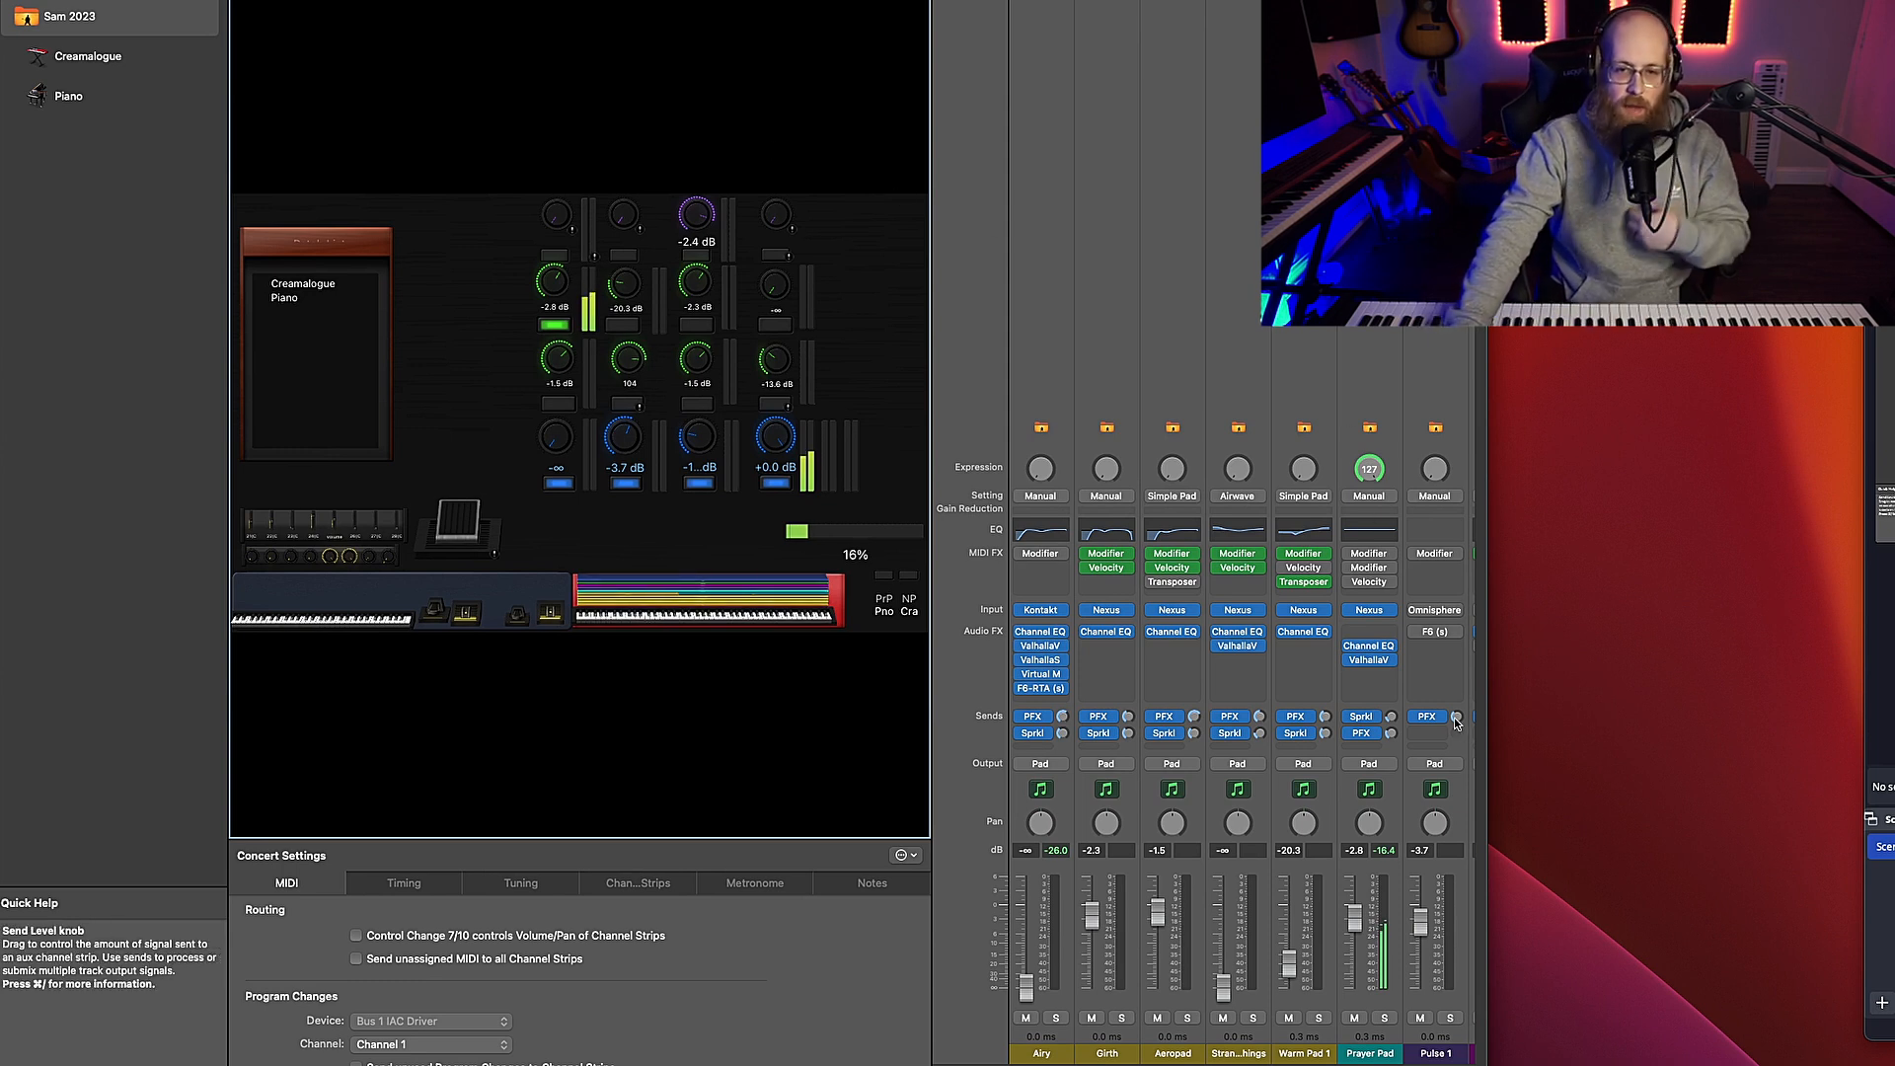
{"action": "left_click", "coordinate": [1370, 610]}
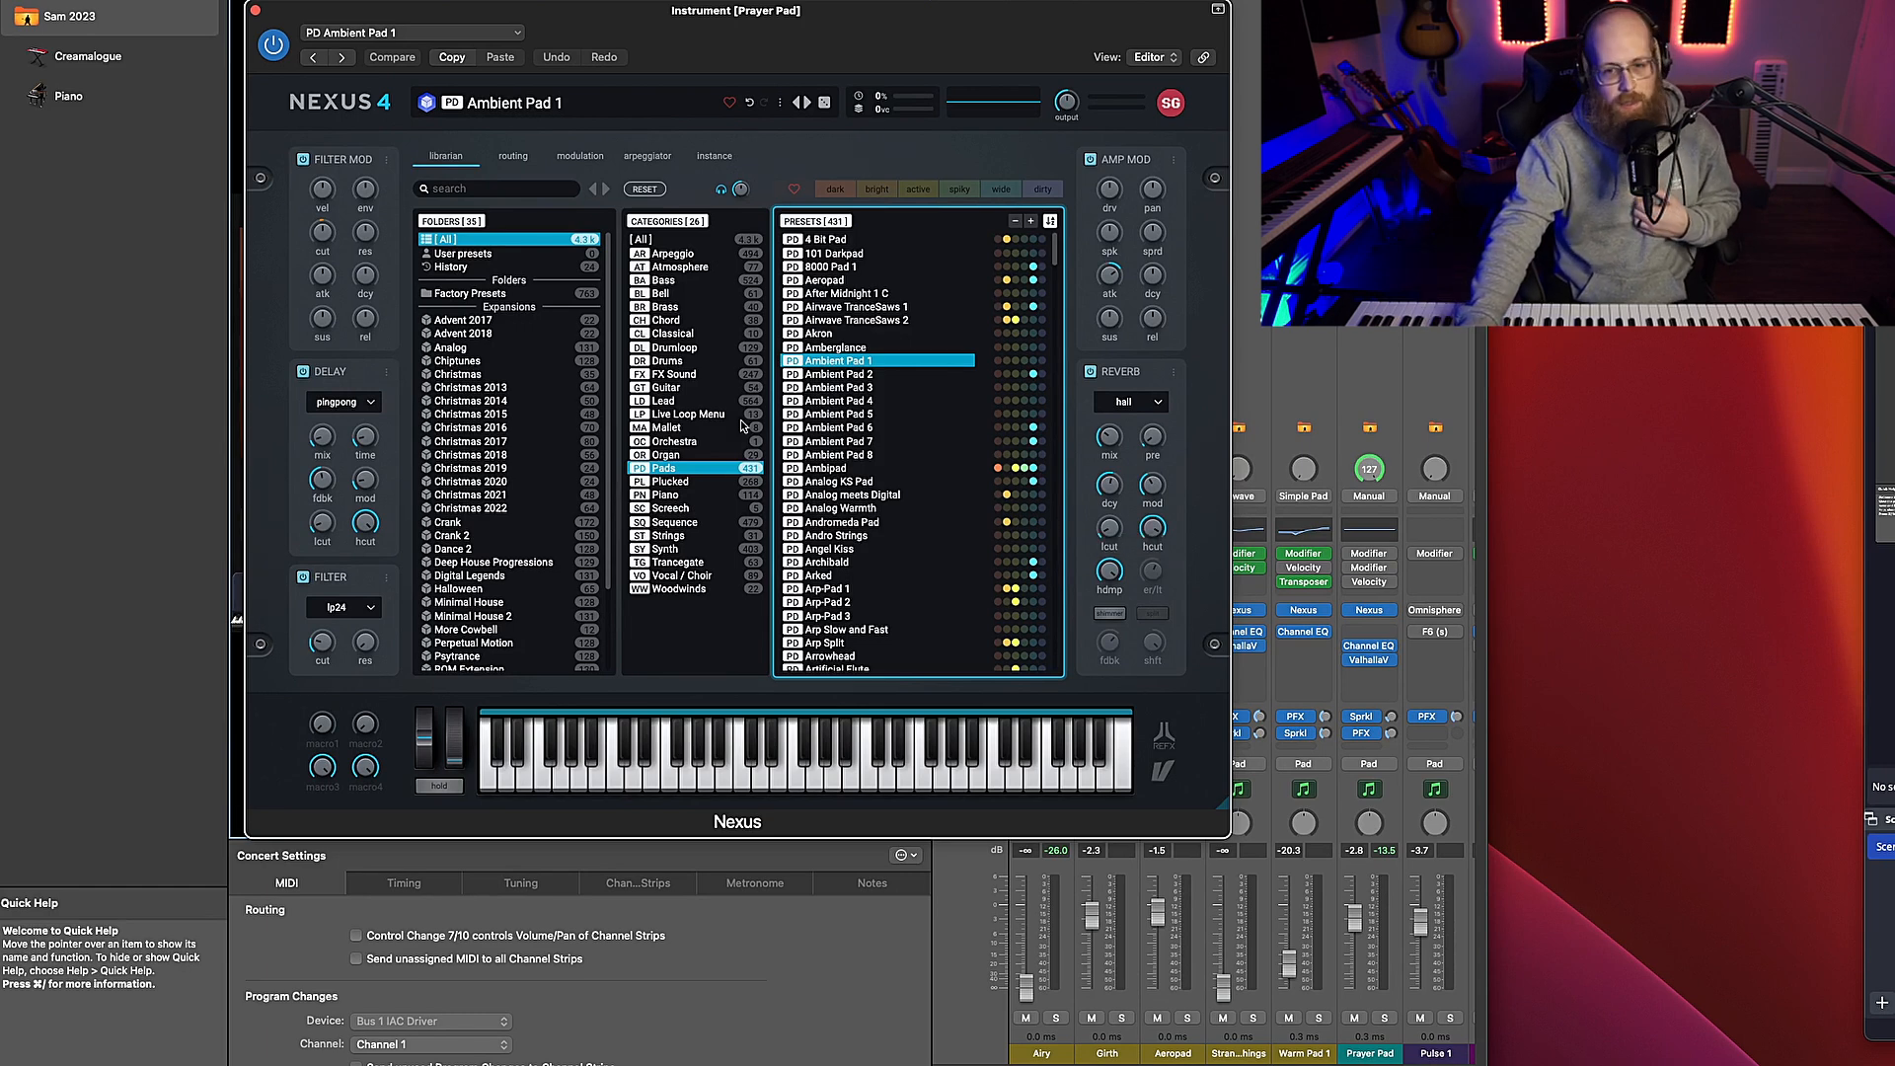
{"action": "left_click_drag", "start_coordinate": [297, 10], "coordinate": [296, 5]}
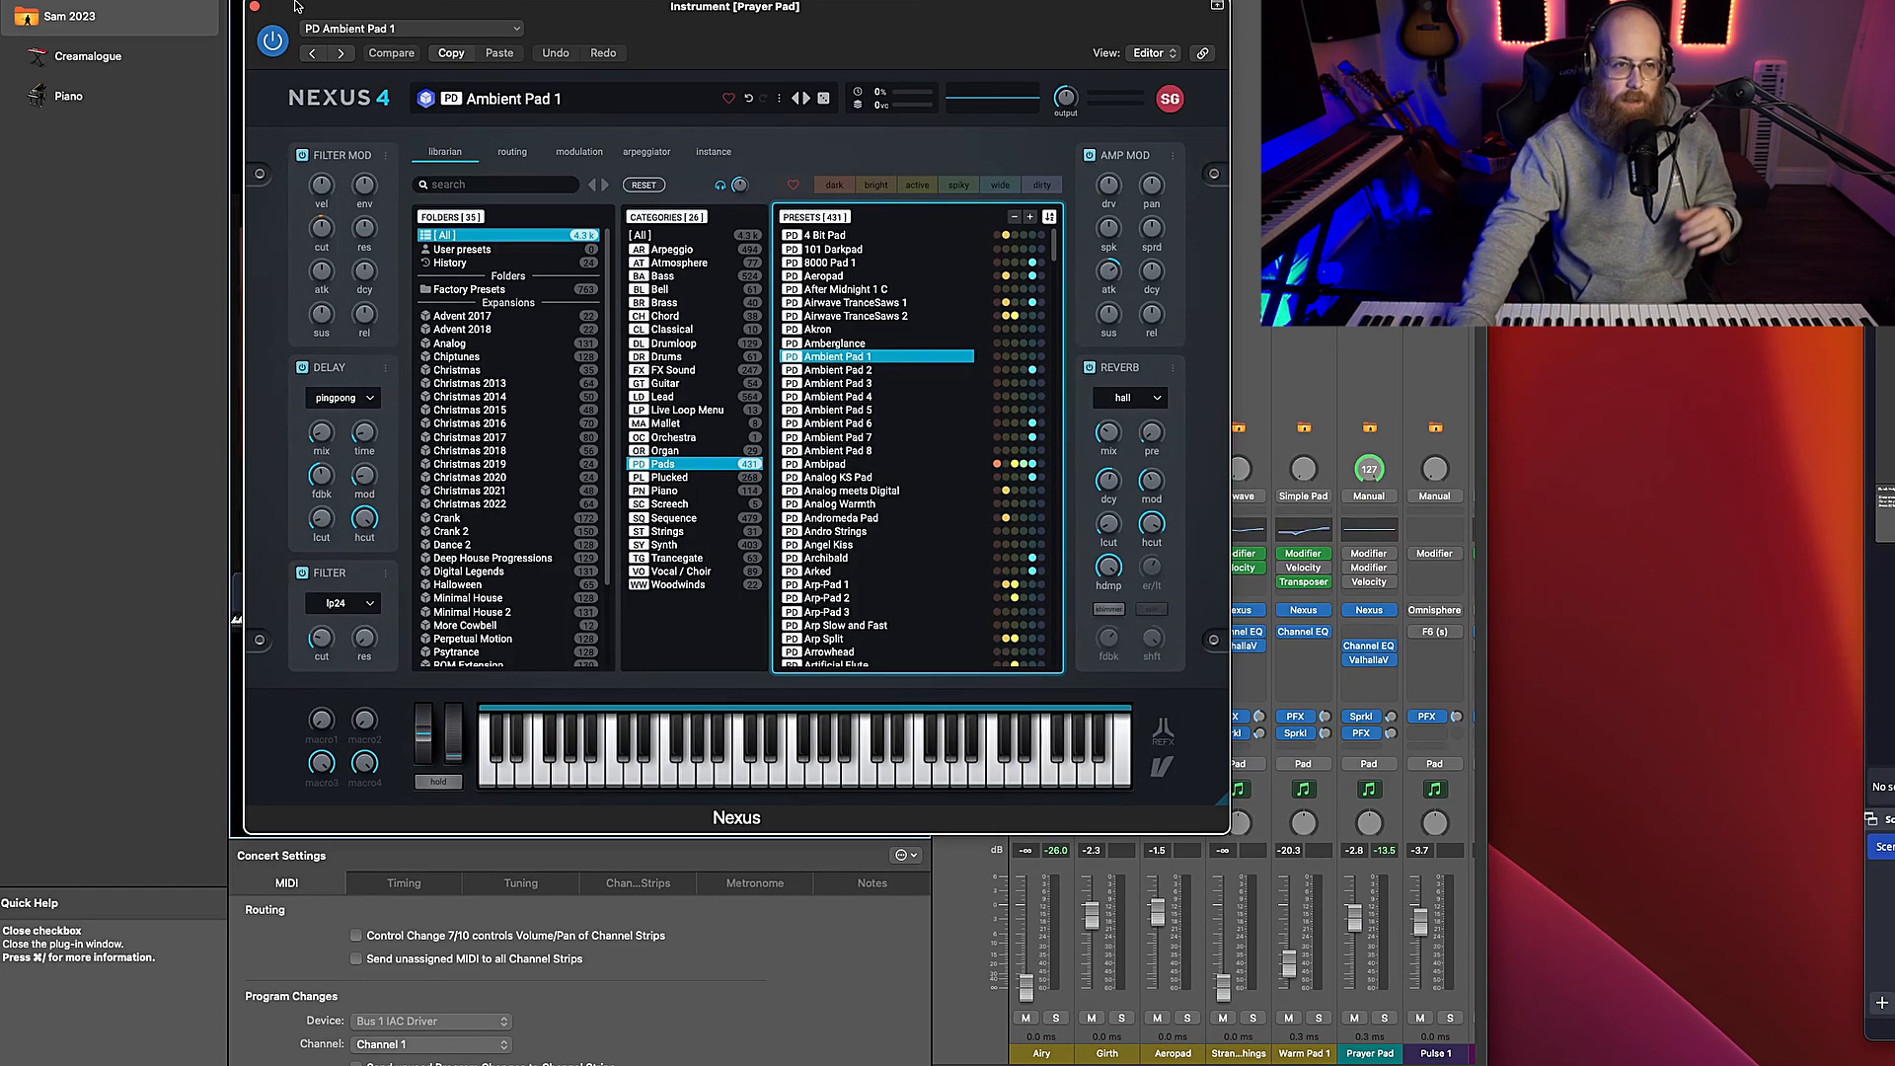
{"action": "left_click_drag", "start_coordinate": [295, 5], "coordinate": [278, 5]}
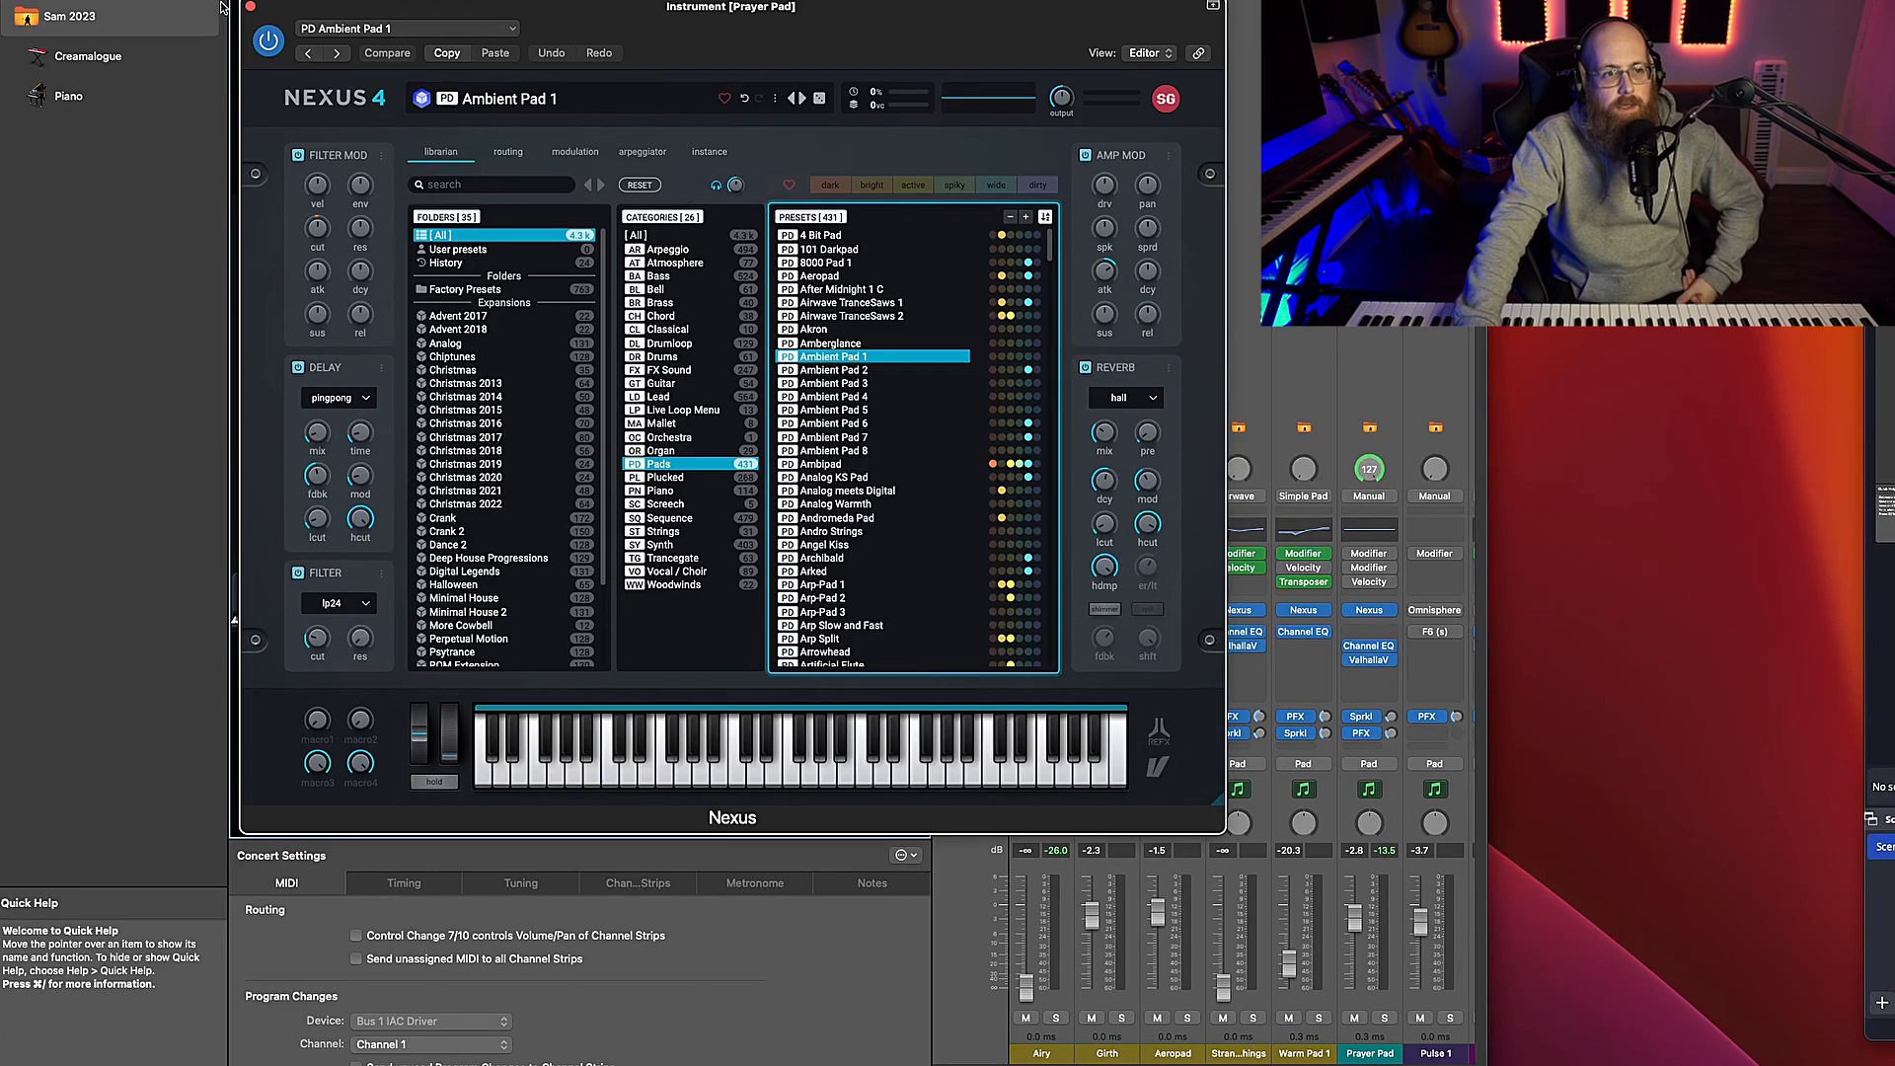
{"action": "left_click", "coordinate": [249, 8]}
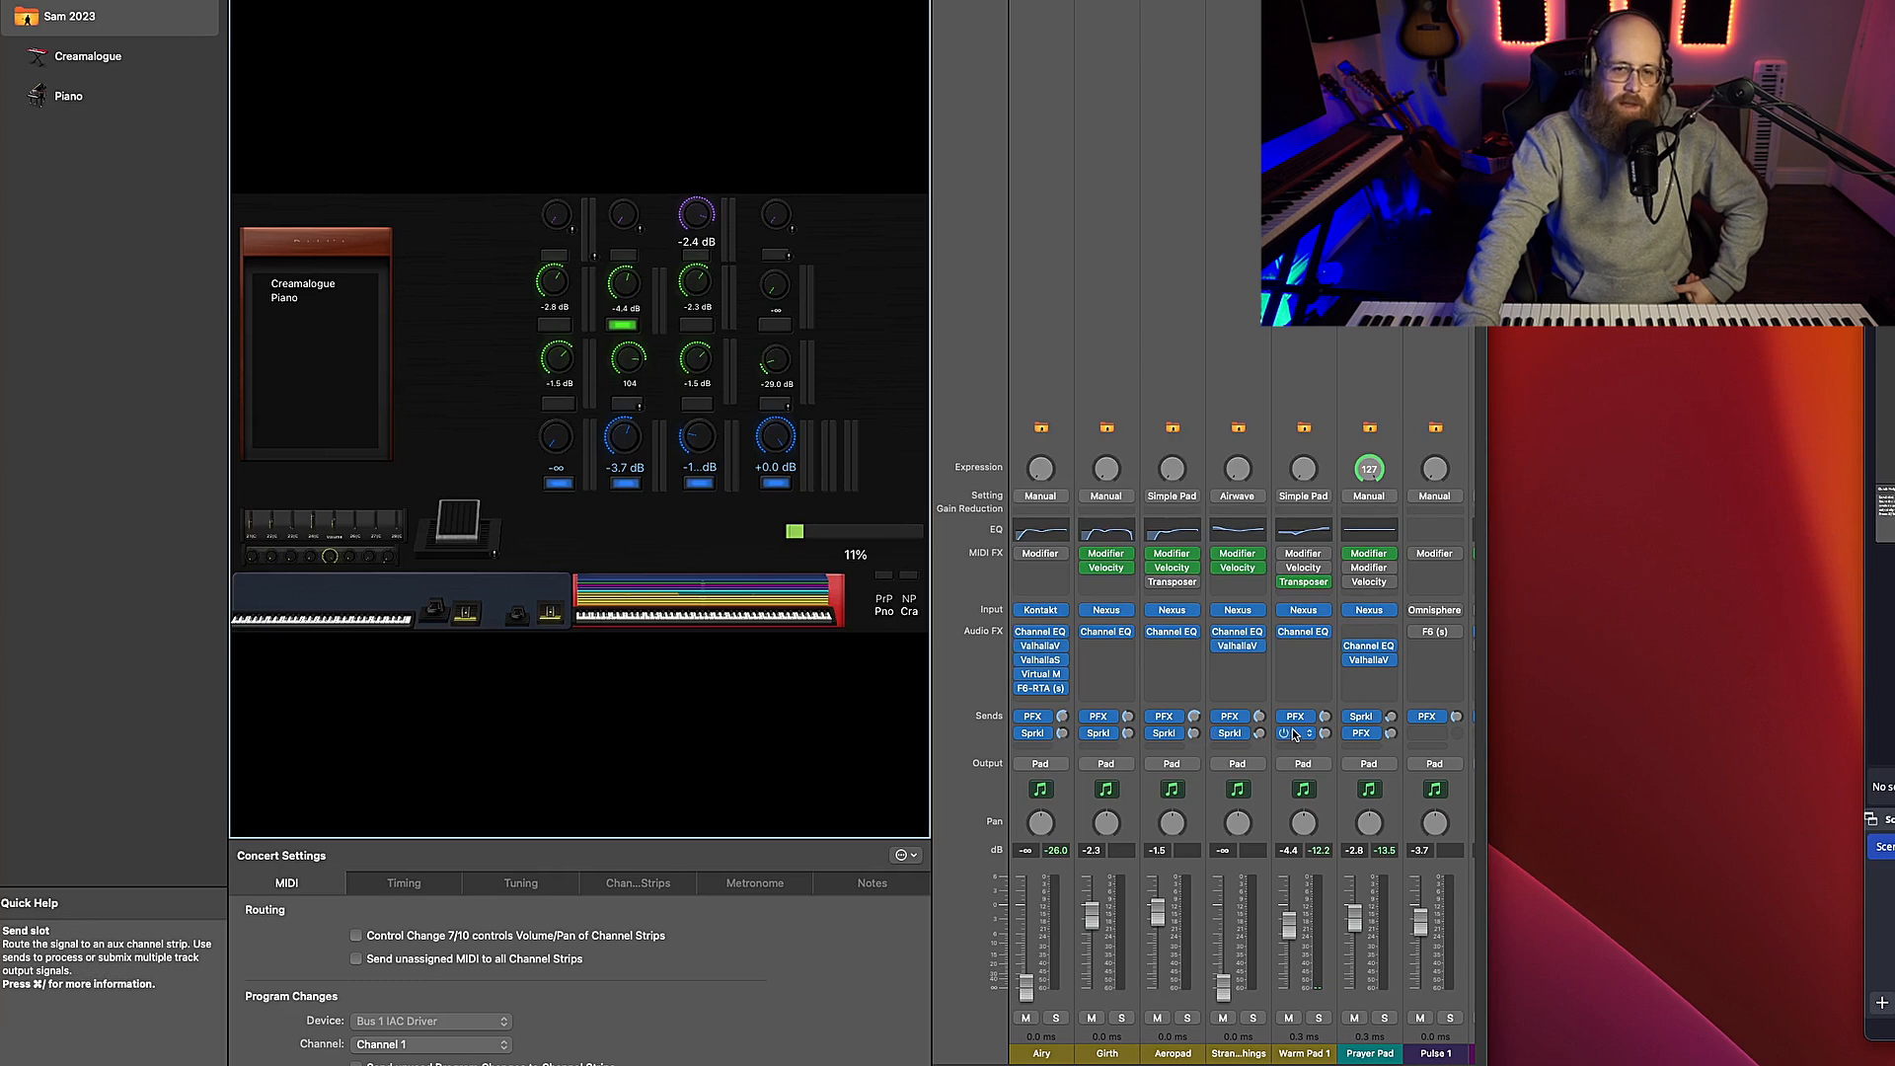
Examine the Warm Pad 1 channel's Nexus preset and the Prayer Pad channel's ValhallaVintageVerb settings
{"action": "left_click", "coordinate": [1304, 608]}
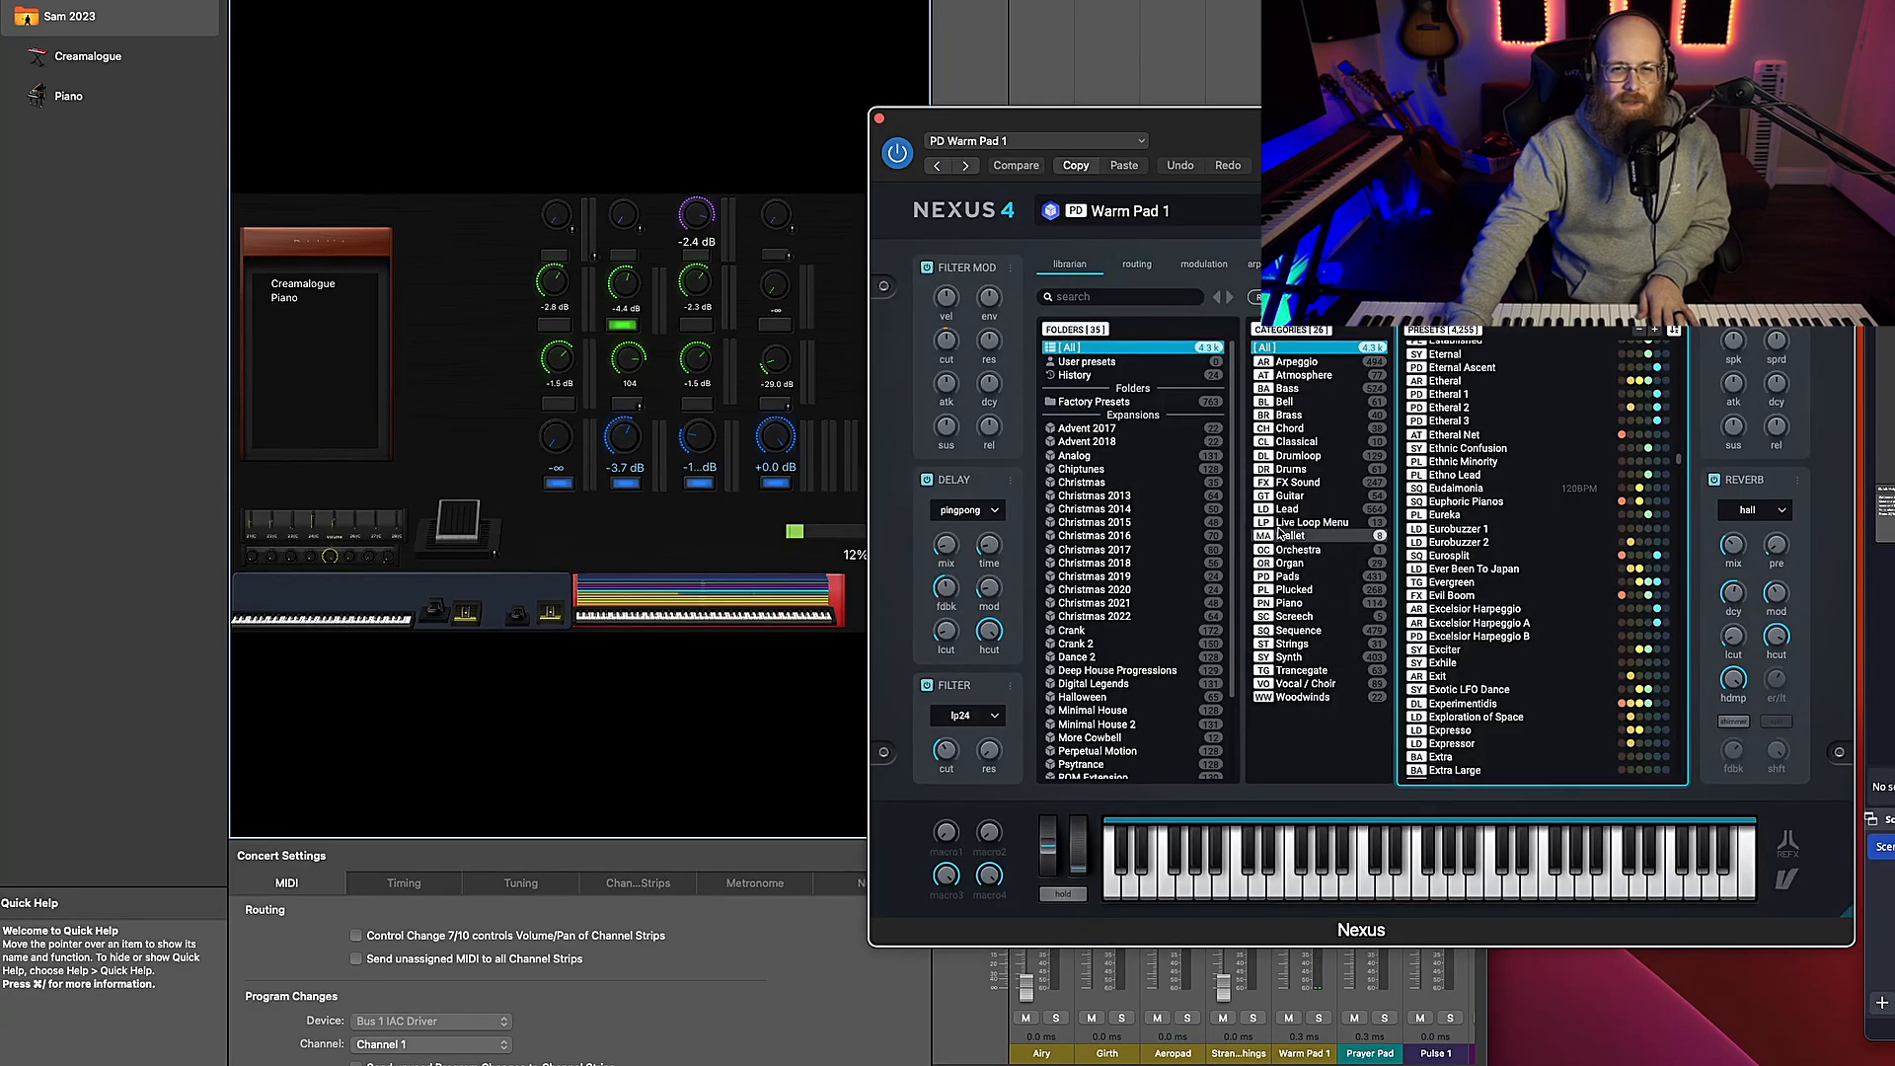
{"action": "left_click", "coordinate": [879, 118]}
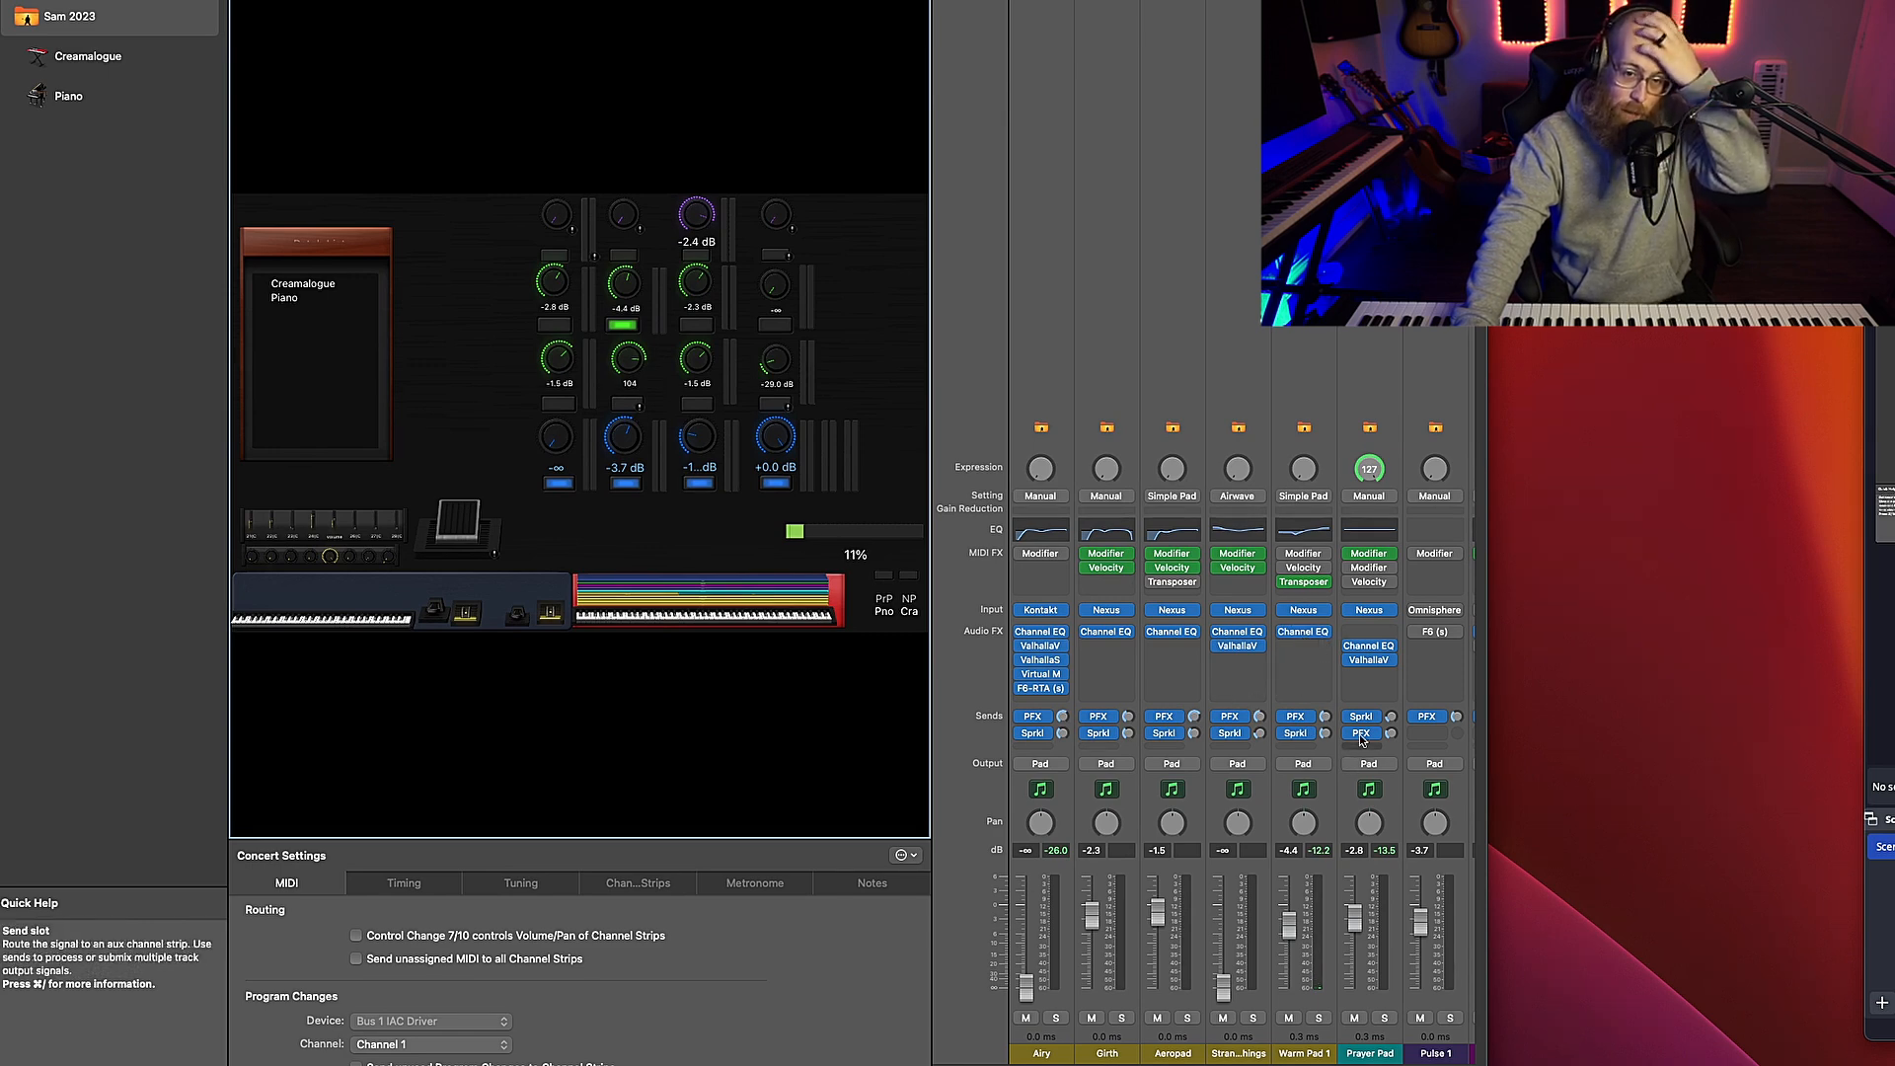
{"action": "left_click", "coordinate": [1365, 659]}
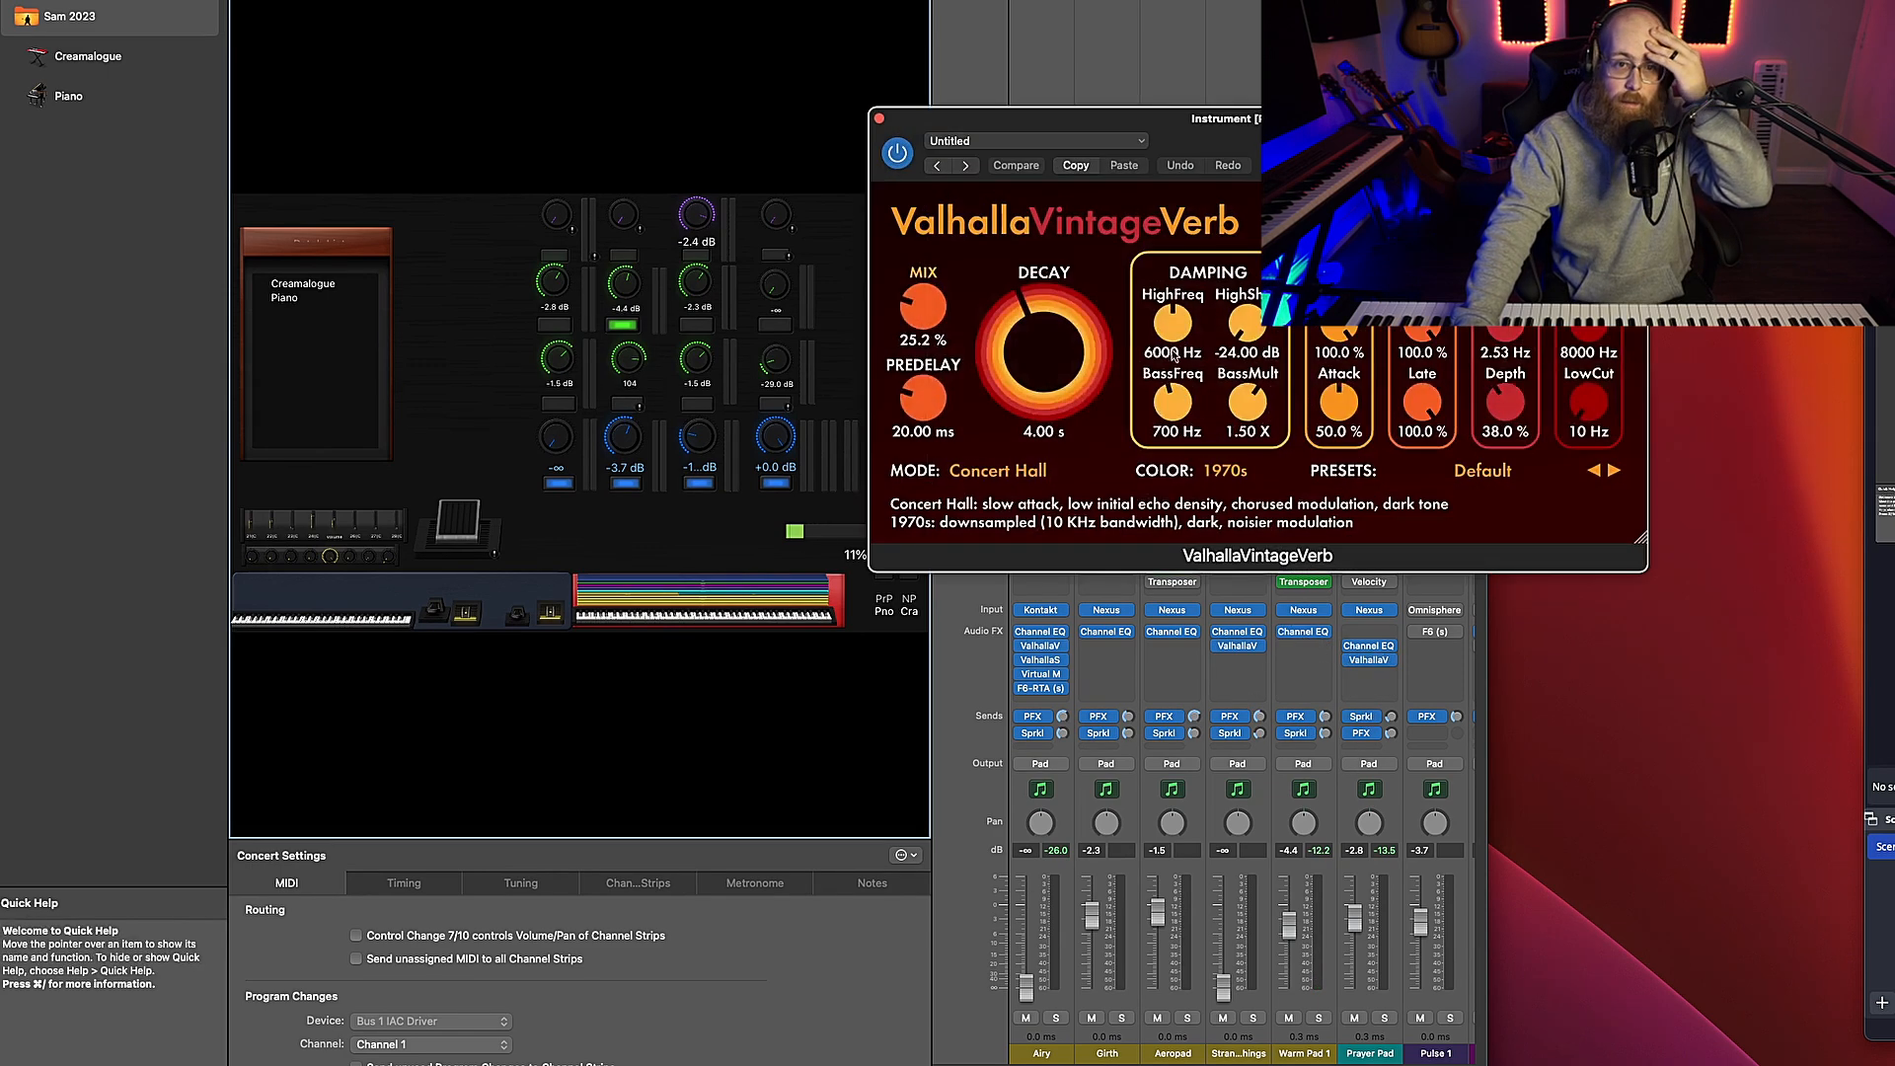
{"action": "left_click", "coordinate": [880, 119]}
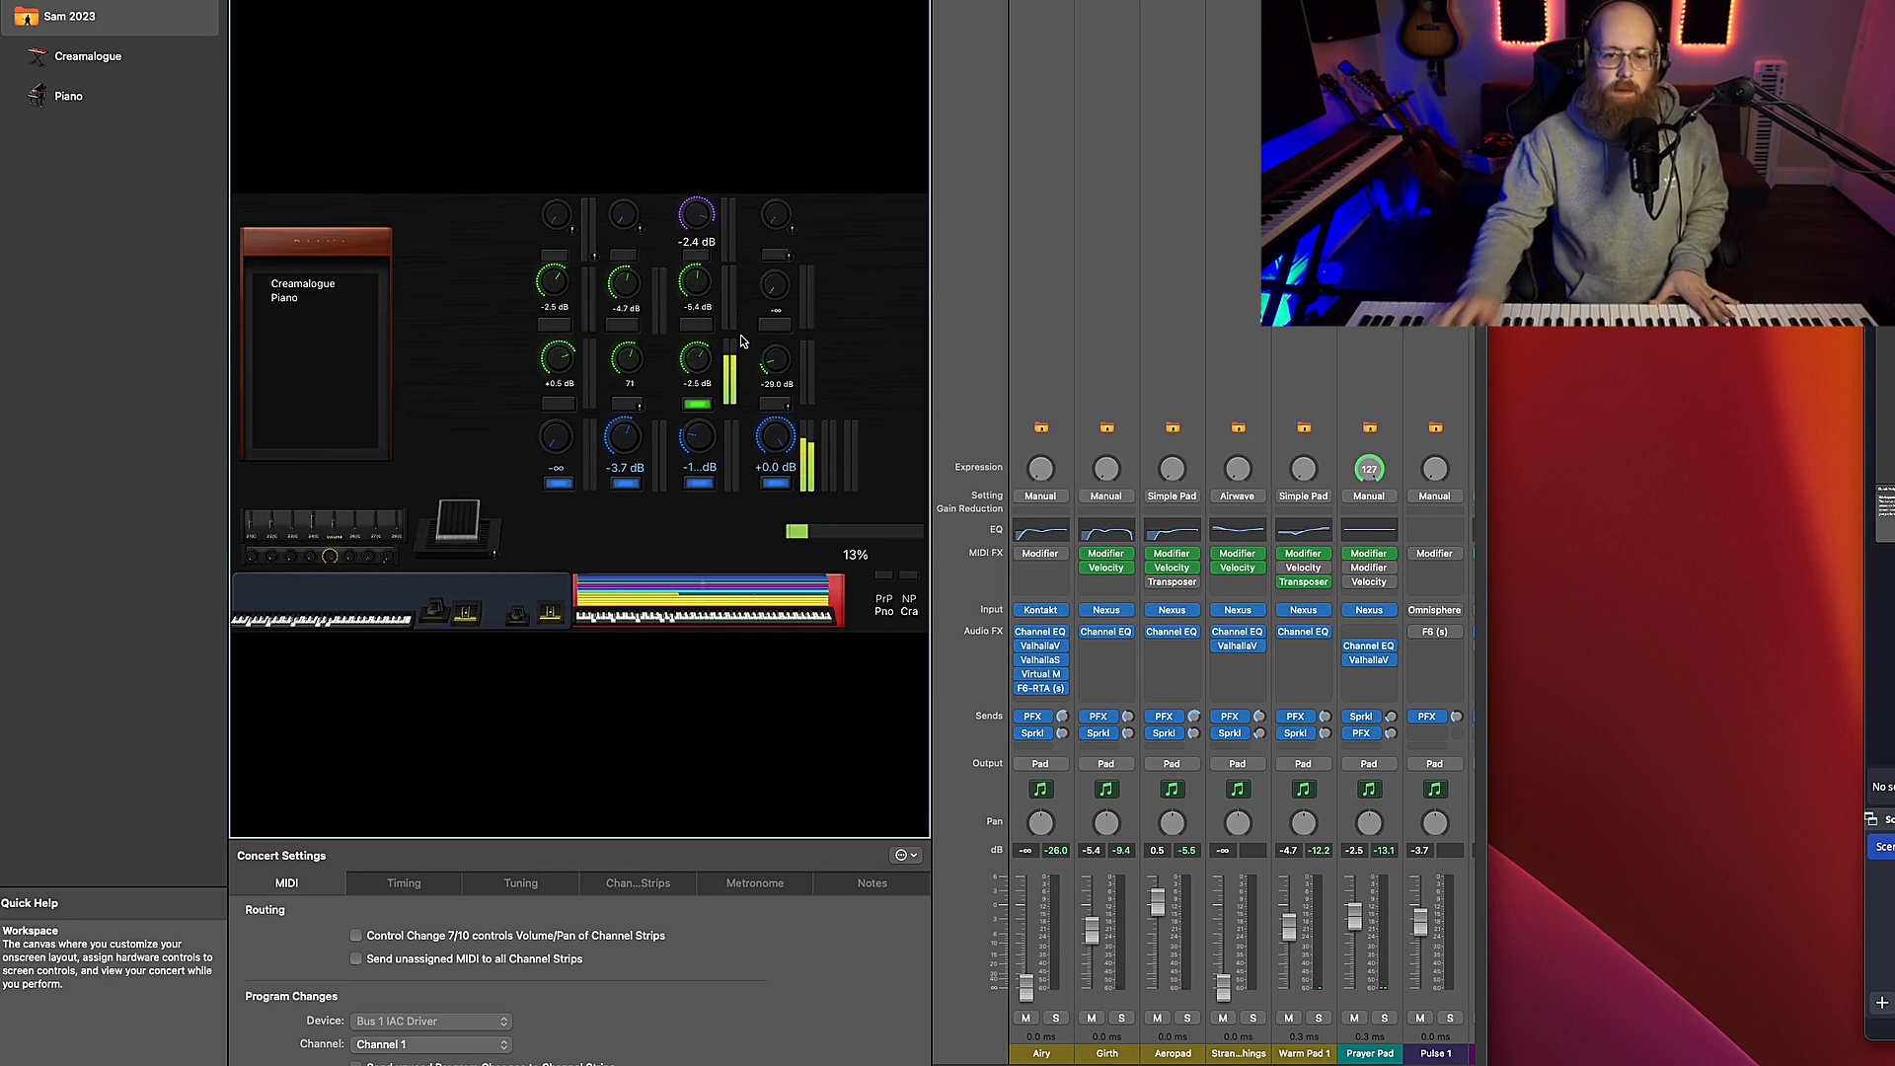
Set the Gritty Saw channel's ValhallaVintageVerb decay to 4.33 s and mix to 43.6 %
{"action": "scroll", "coordinate": [1242, 691], "scroll_direction": "right", "scroll_amount": 3}
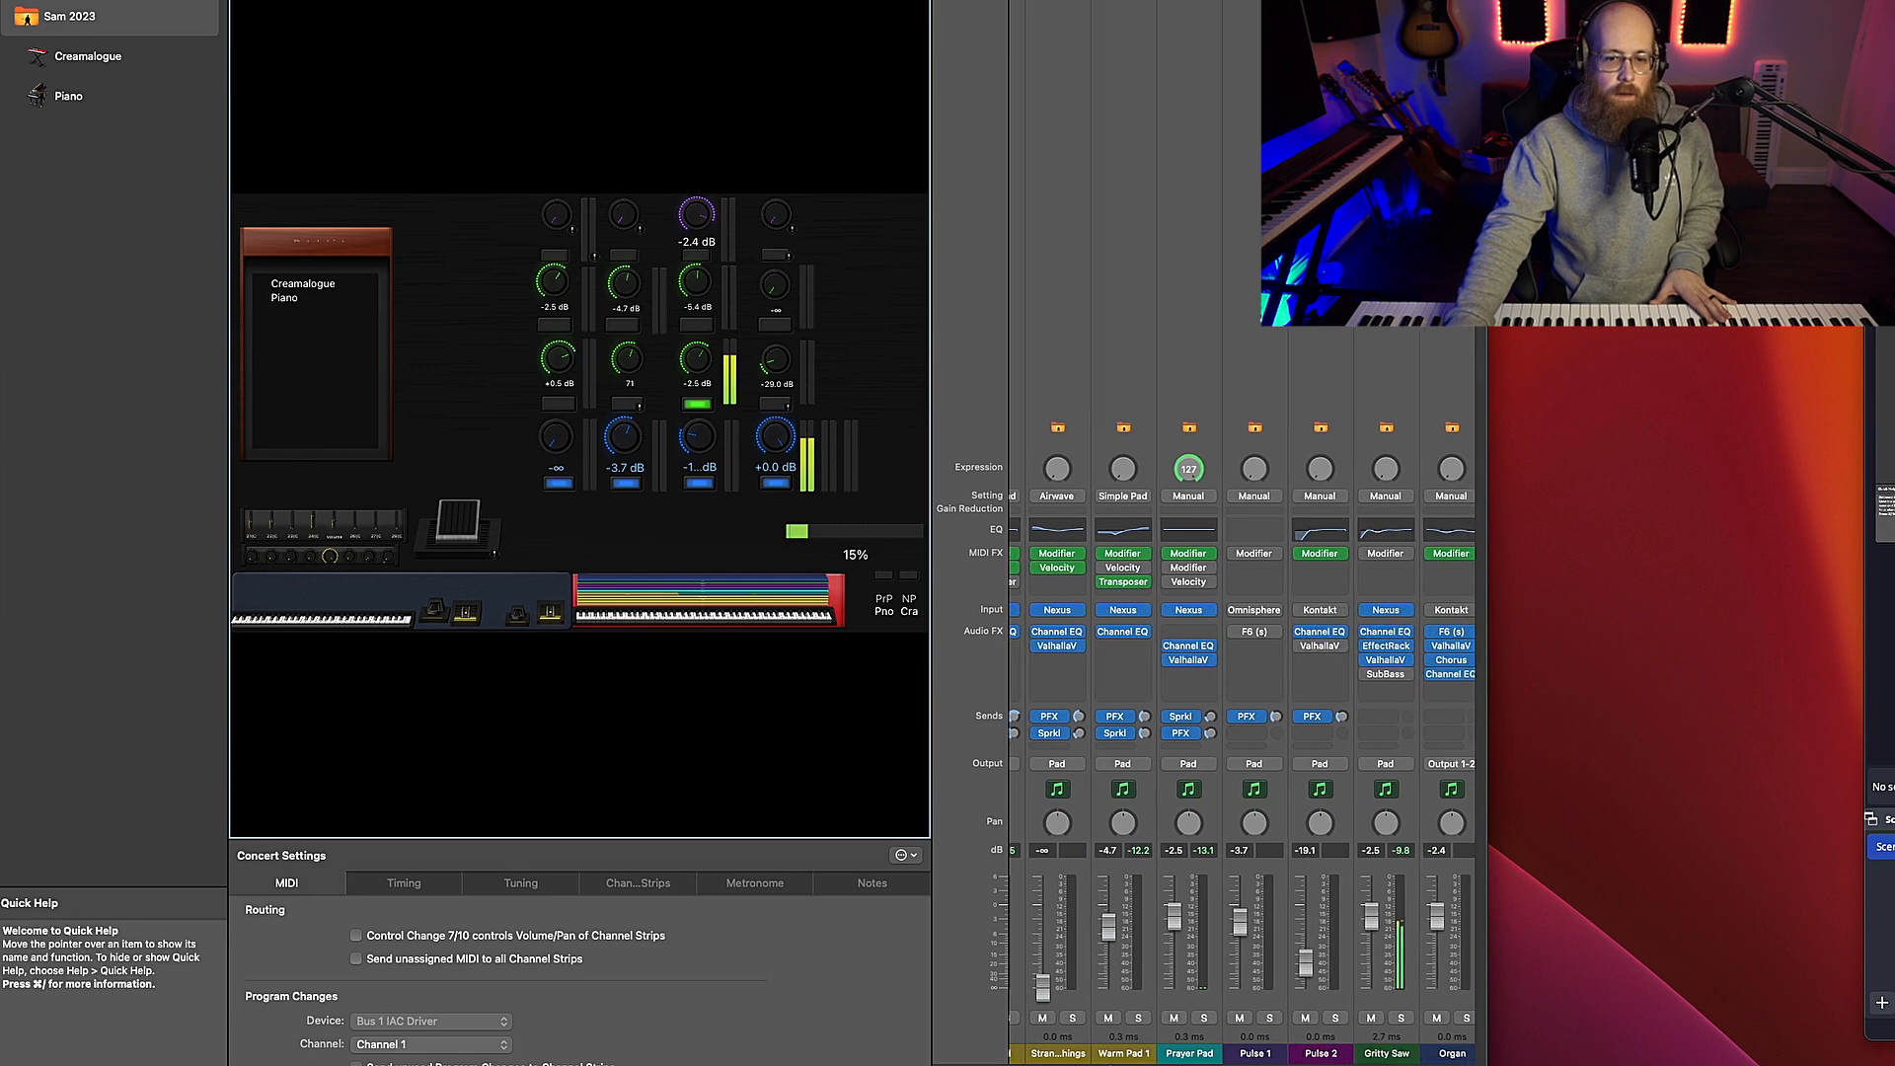
{"action": "scroll", "coordinate": [1213, 661], "scroll_direction": "right", "scroll_amount": 3}
{"action": "left_click", "coordinate": [1213, 661]}
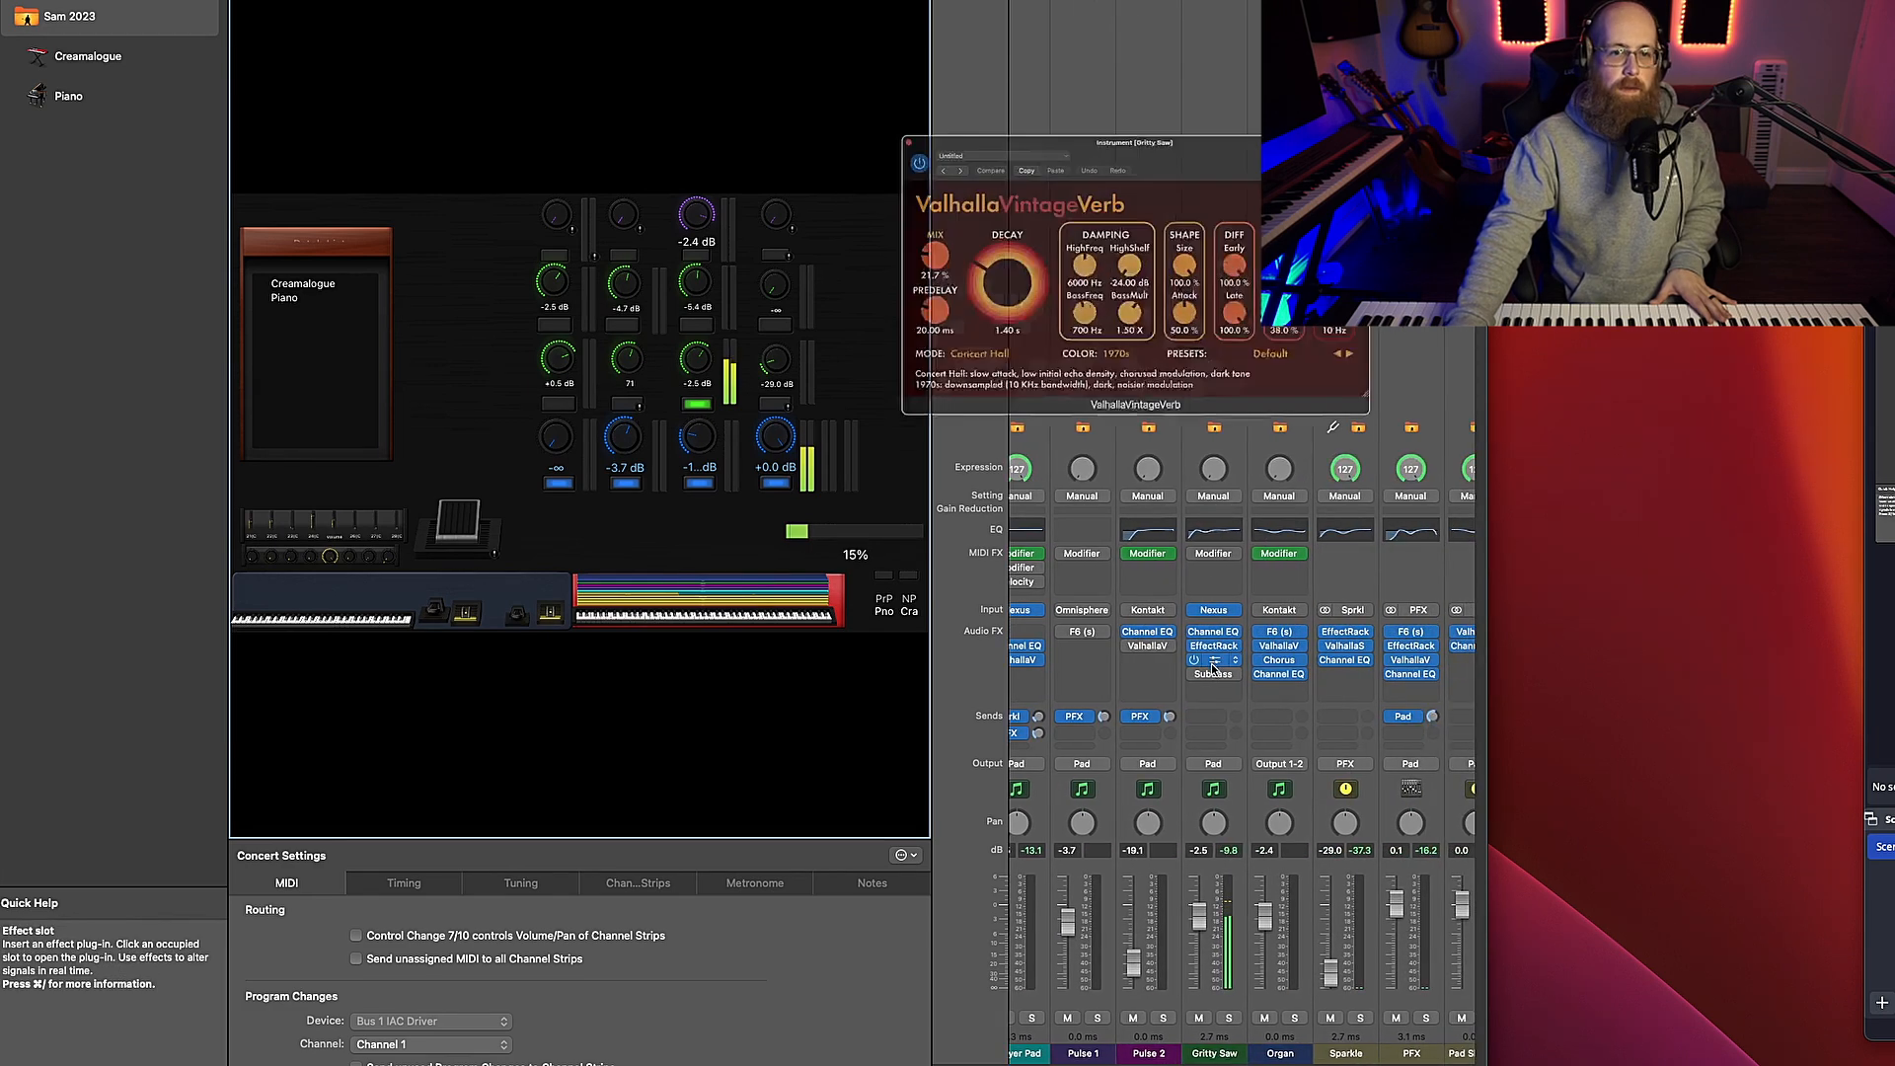
{"action": "left_click_drag", "start_coordinate": [1052, 361], "coordinate": [1055, 338]}
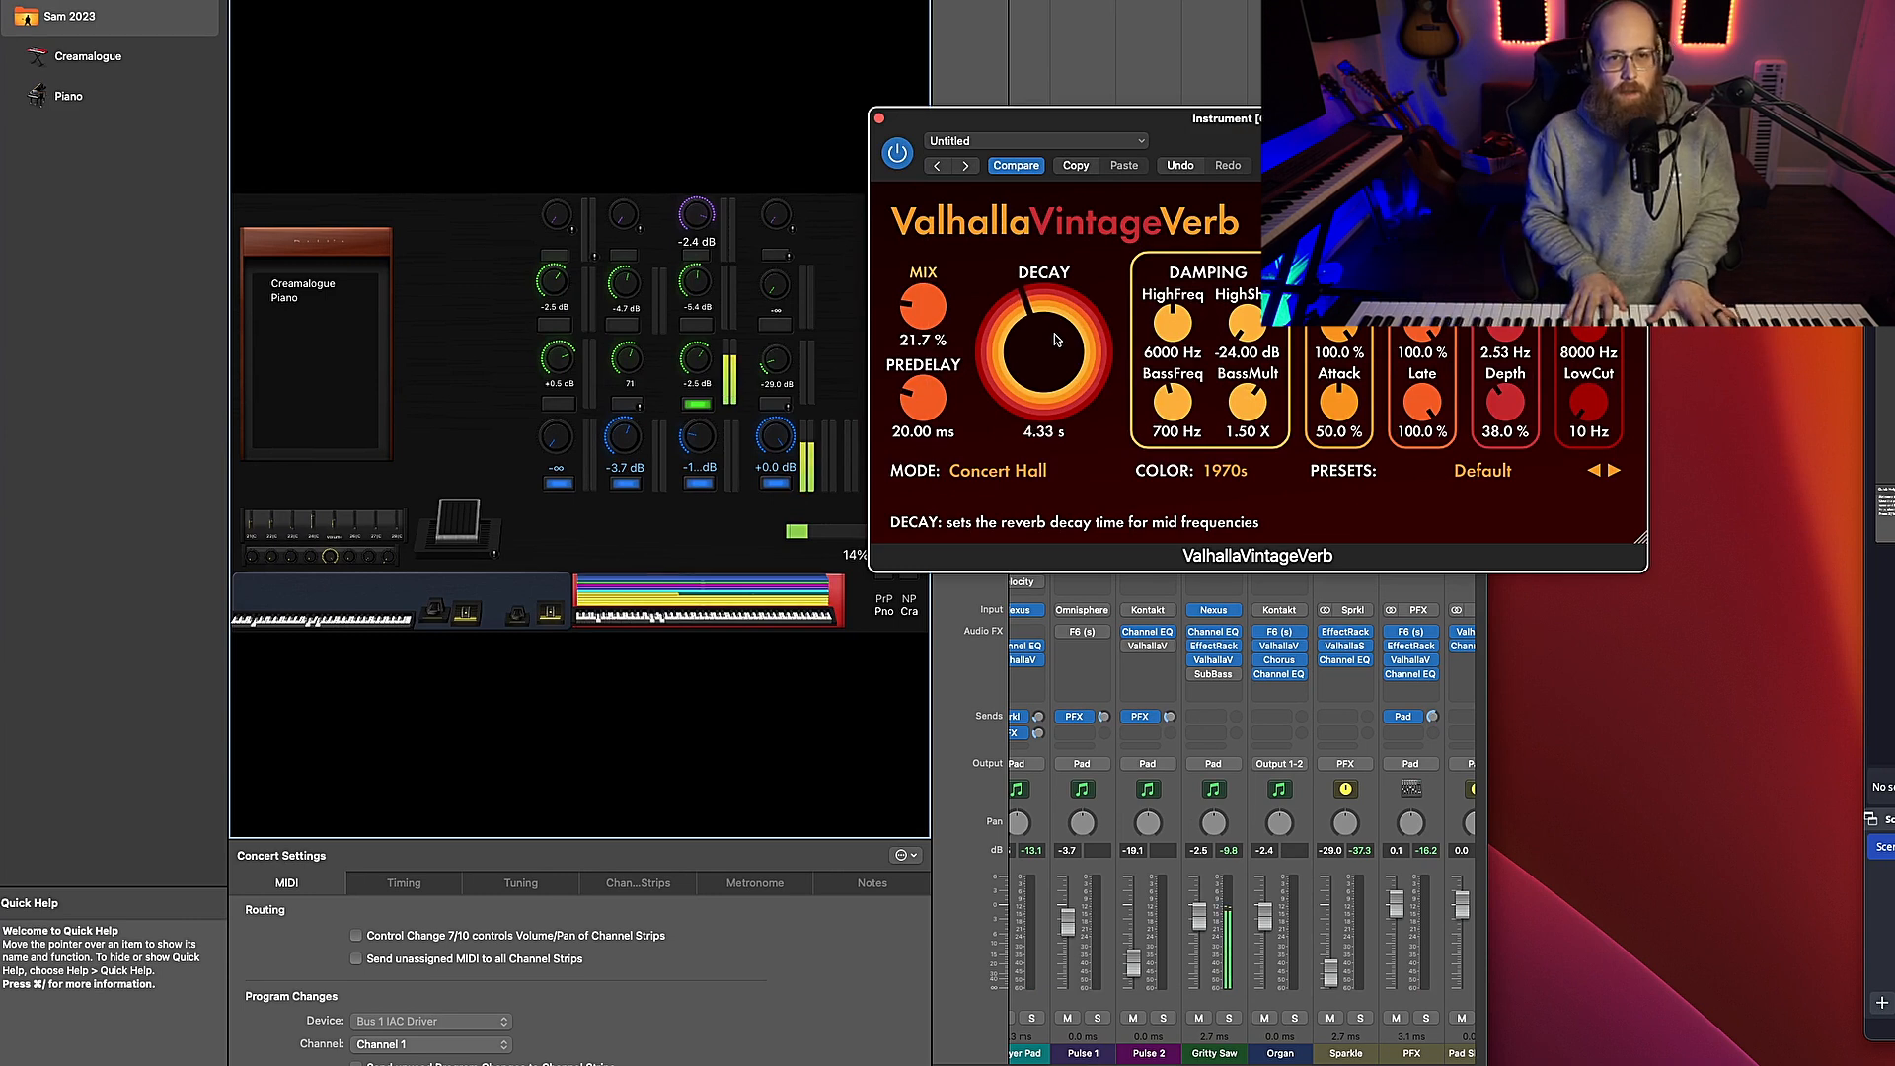
{"action": "left_click_drag", "start_coordinate": [936, 304], "coordinate": [943, 264]}
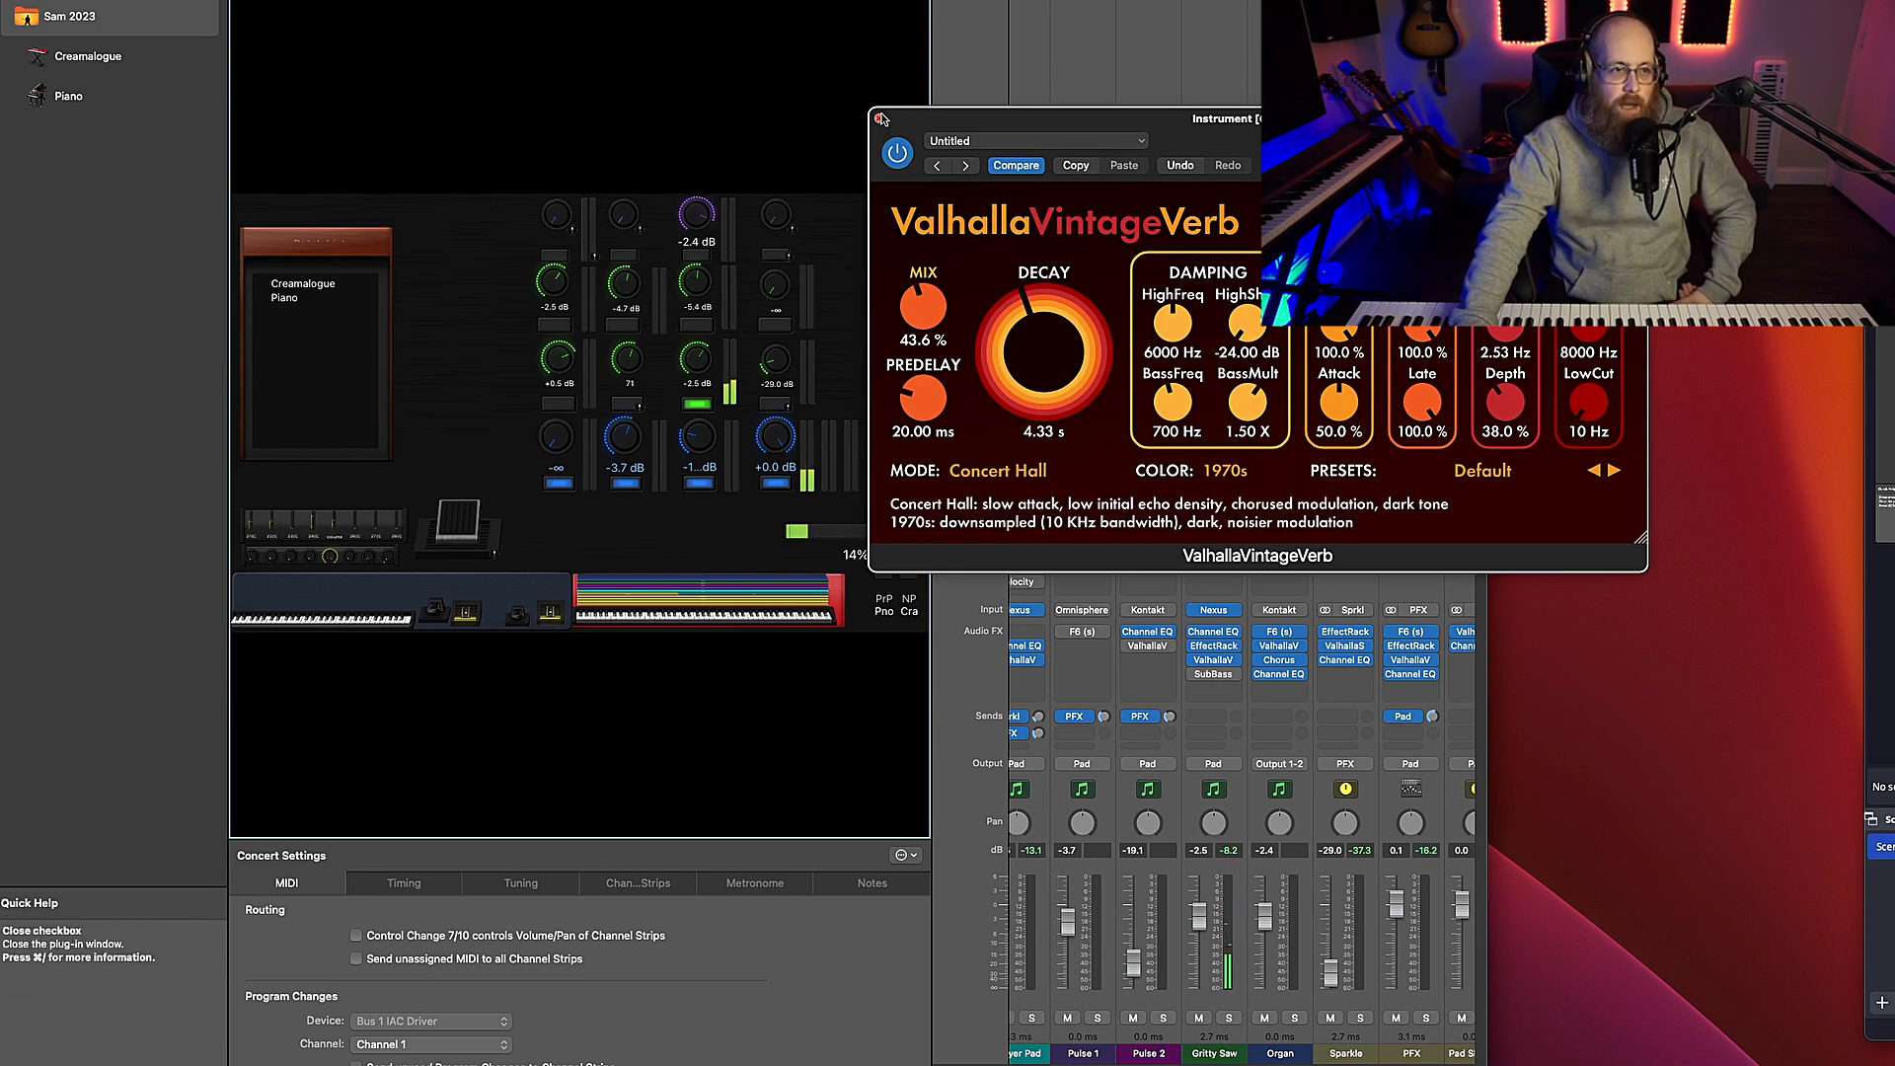
{"action": "left_click", "coordinate": [878, 118]}
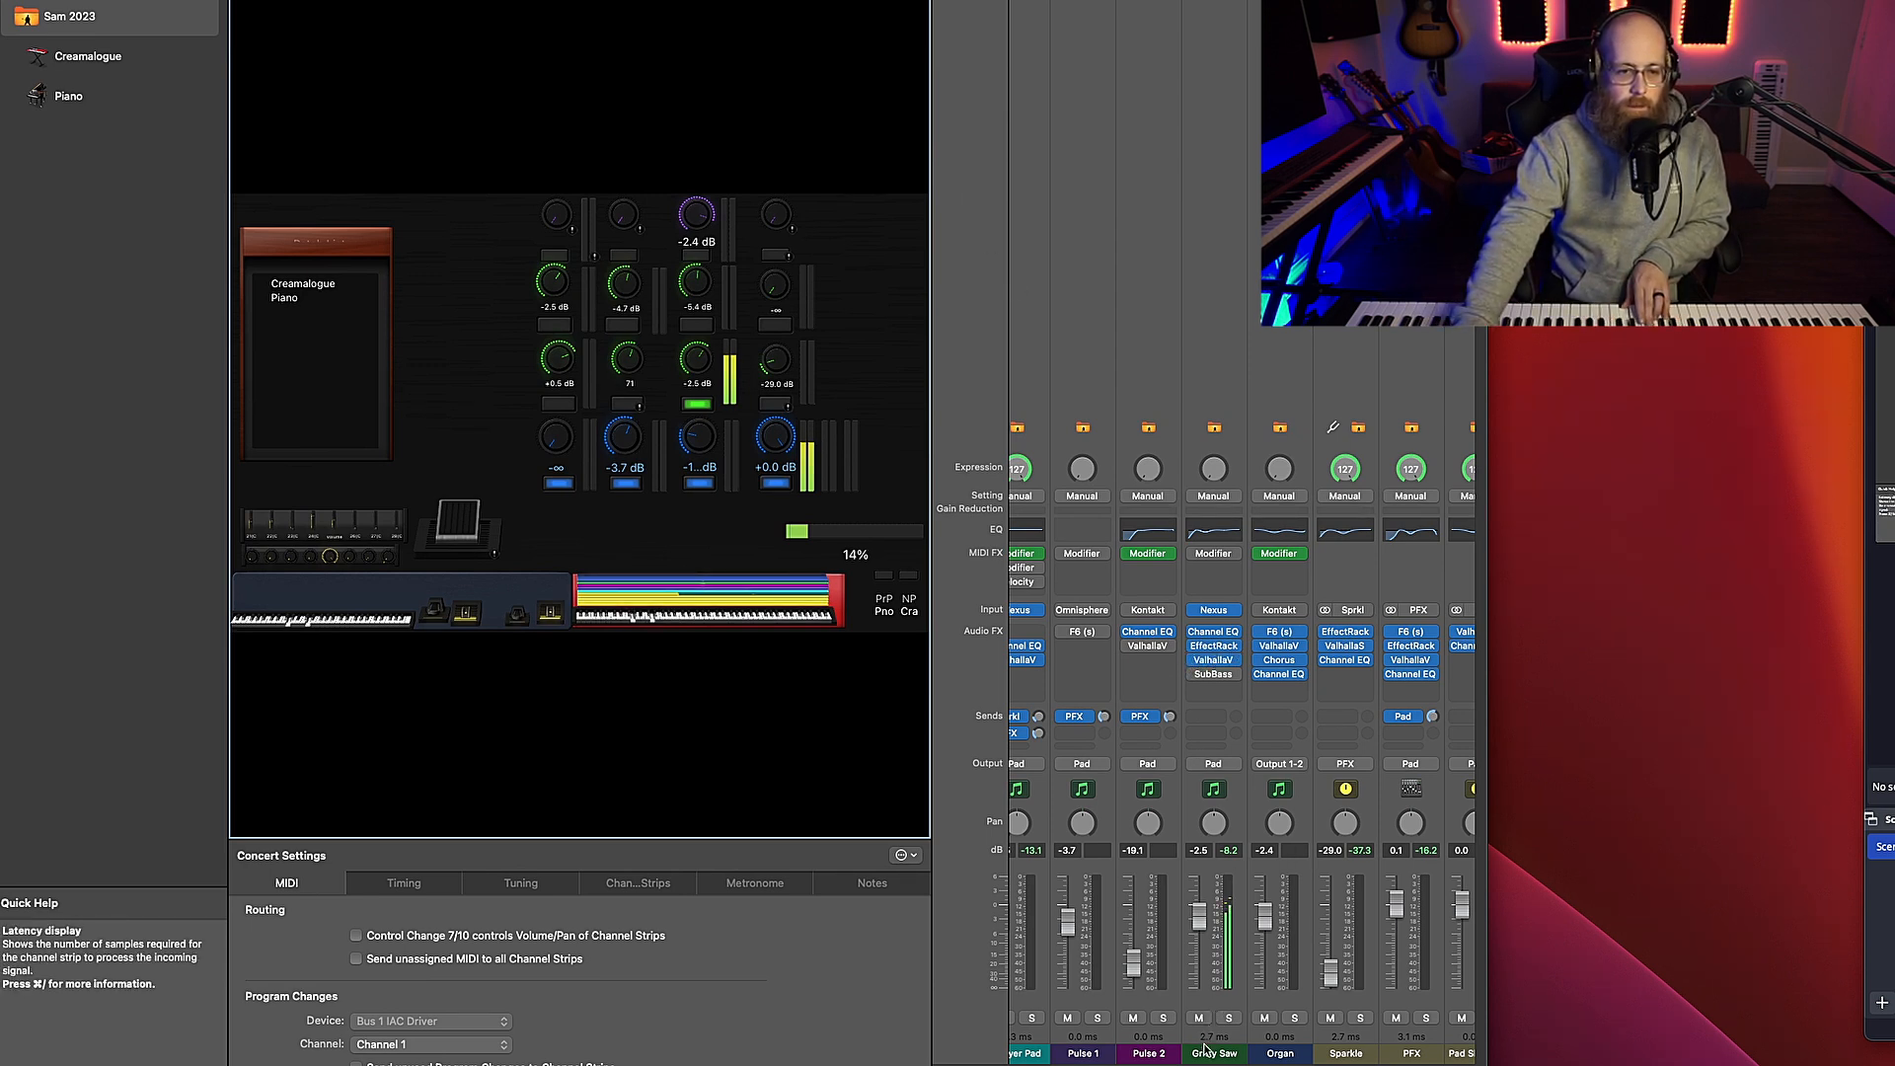
Examine the Gritty Saw channel's MIDI input transpose settings and its EffectRack plug-in
{"action": "left_click", "coordinate": [1204, 738]}
{"action": "left_click", "coordinate": [743, 892]}
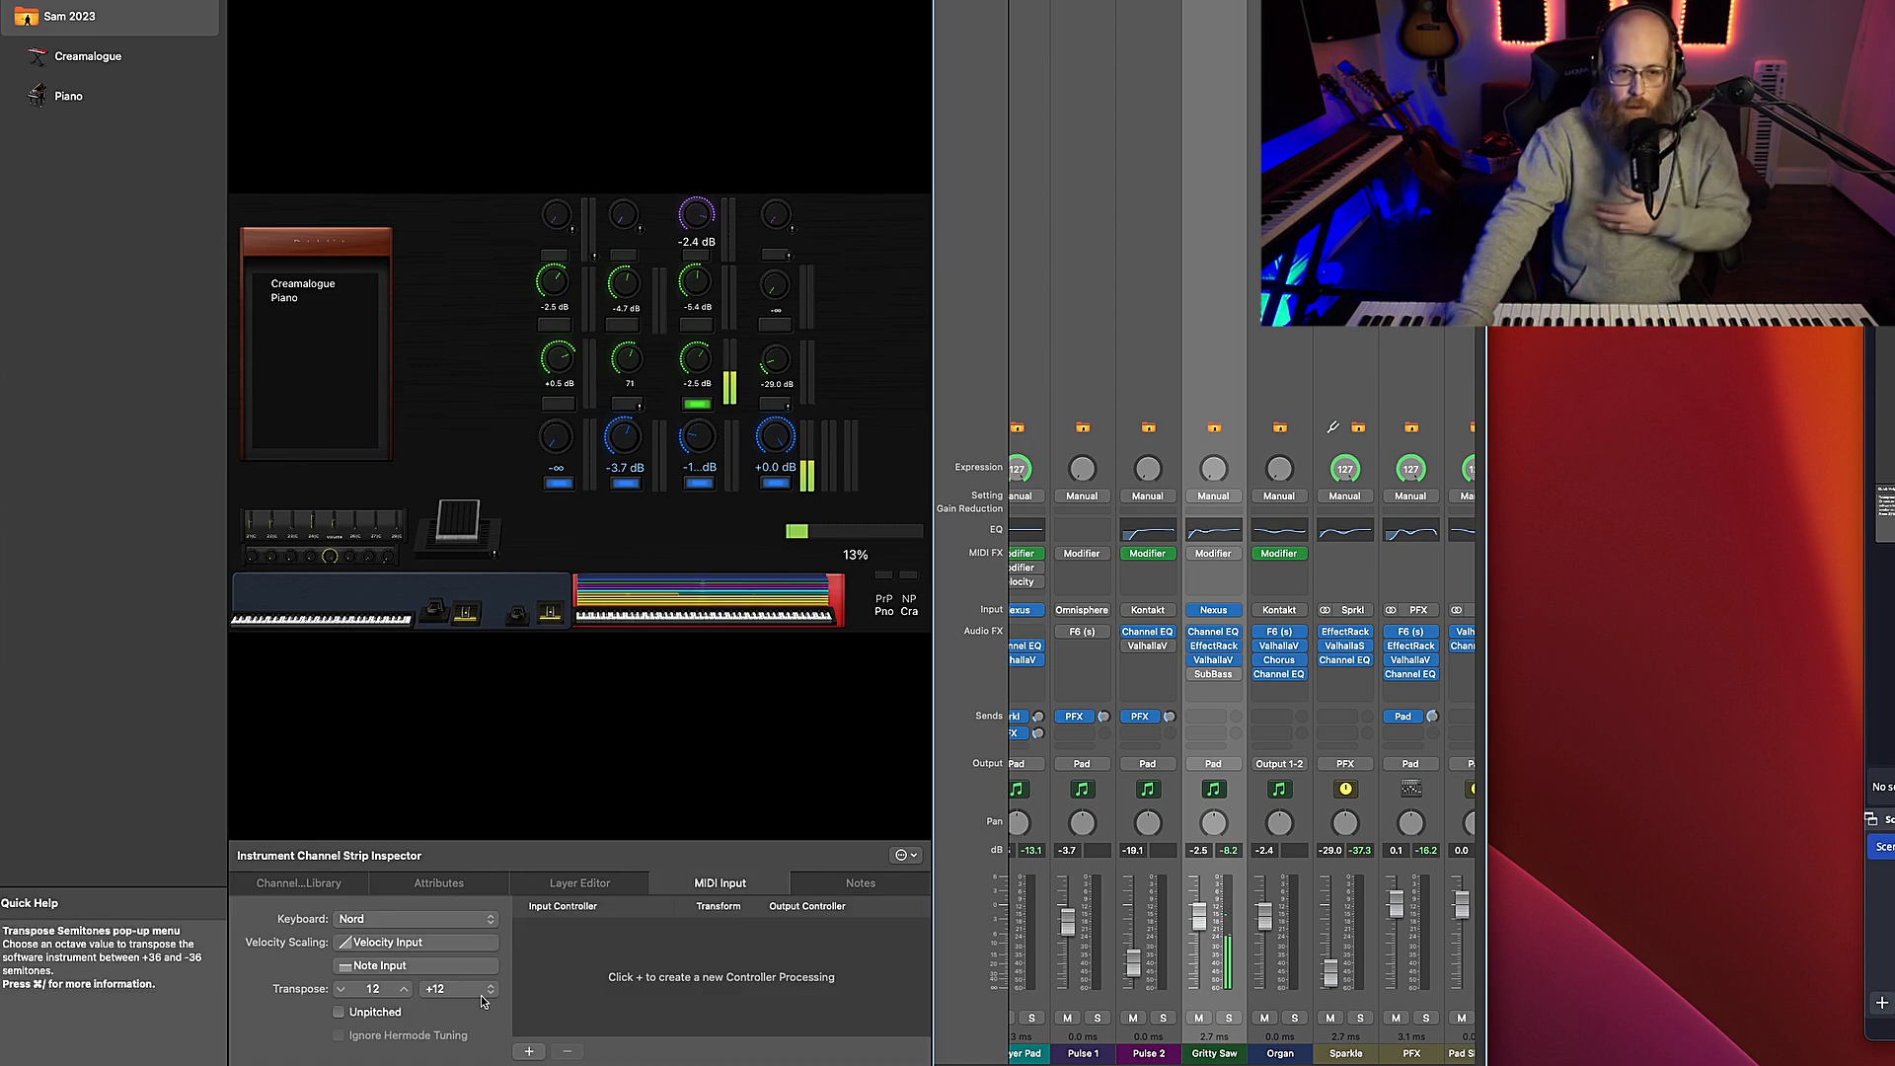
{"action": "left_click", "coordinate": [1215, 646]}
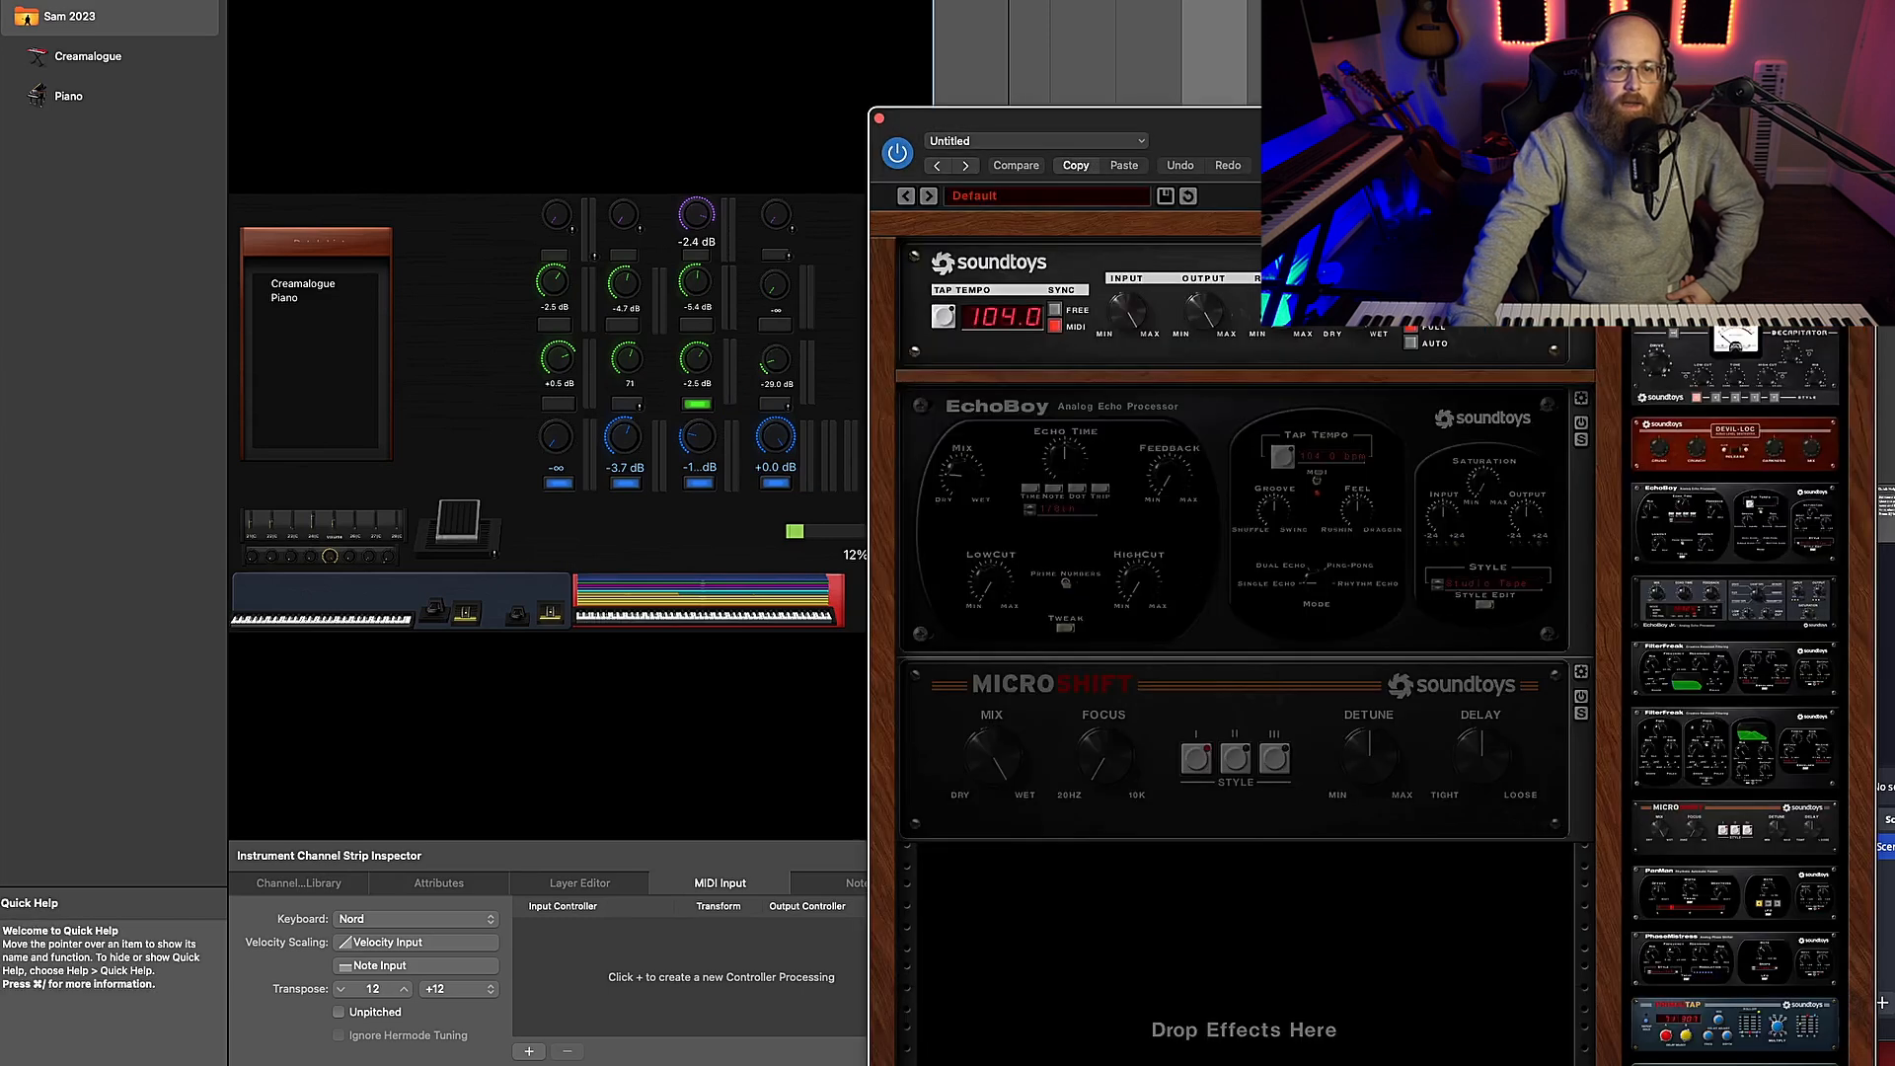
{"action": "left_click_drag", "start_coordinate": [884, 128], "coordinate": [452, 37]}
{"action": "left_click", "coordinate": [450, 31]}
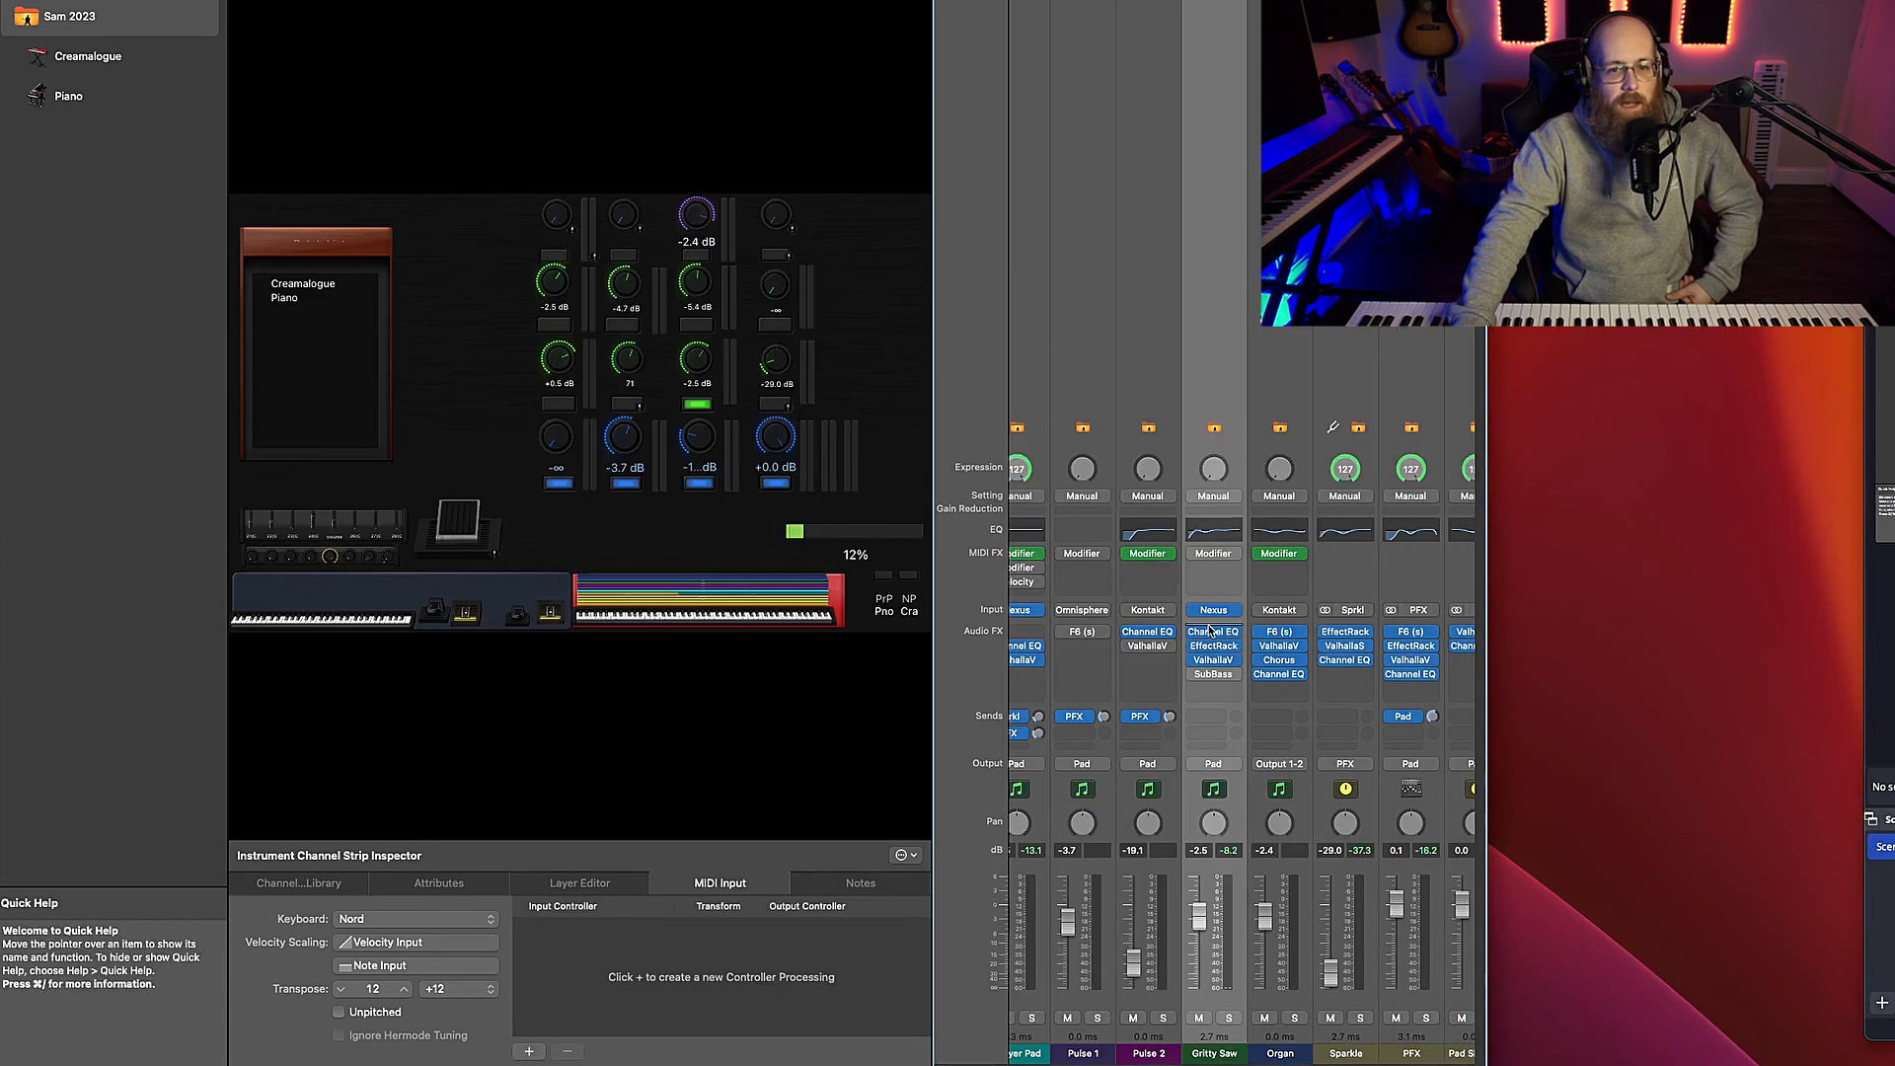
Examine the Gritty Saw channel's ValhallaVintageVerb settings and the Airy channel's Kontakt instrument
{"action": "left_click", "coordinate": [1219, 662]}
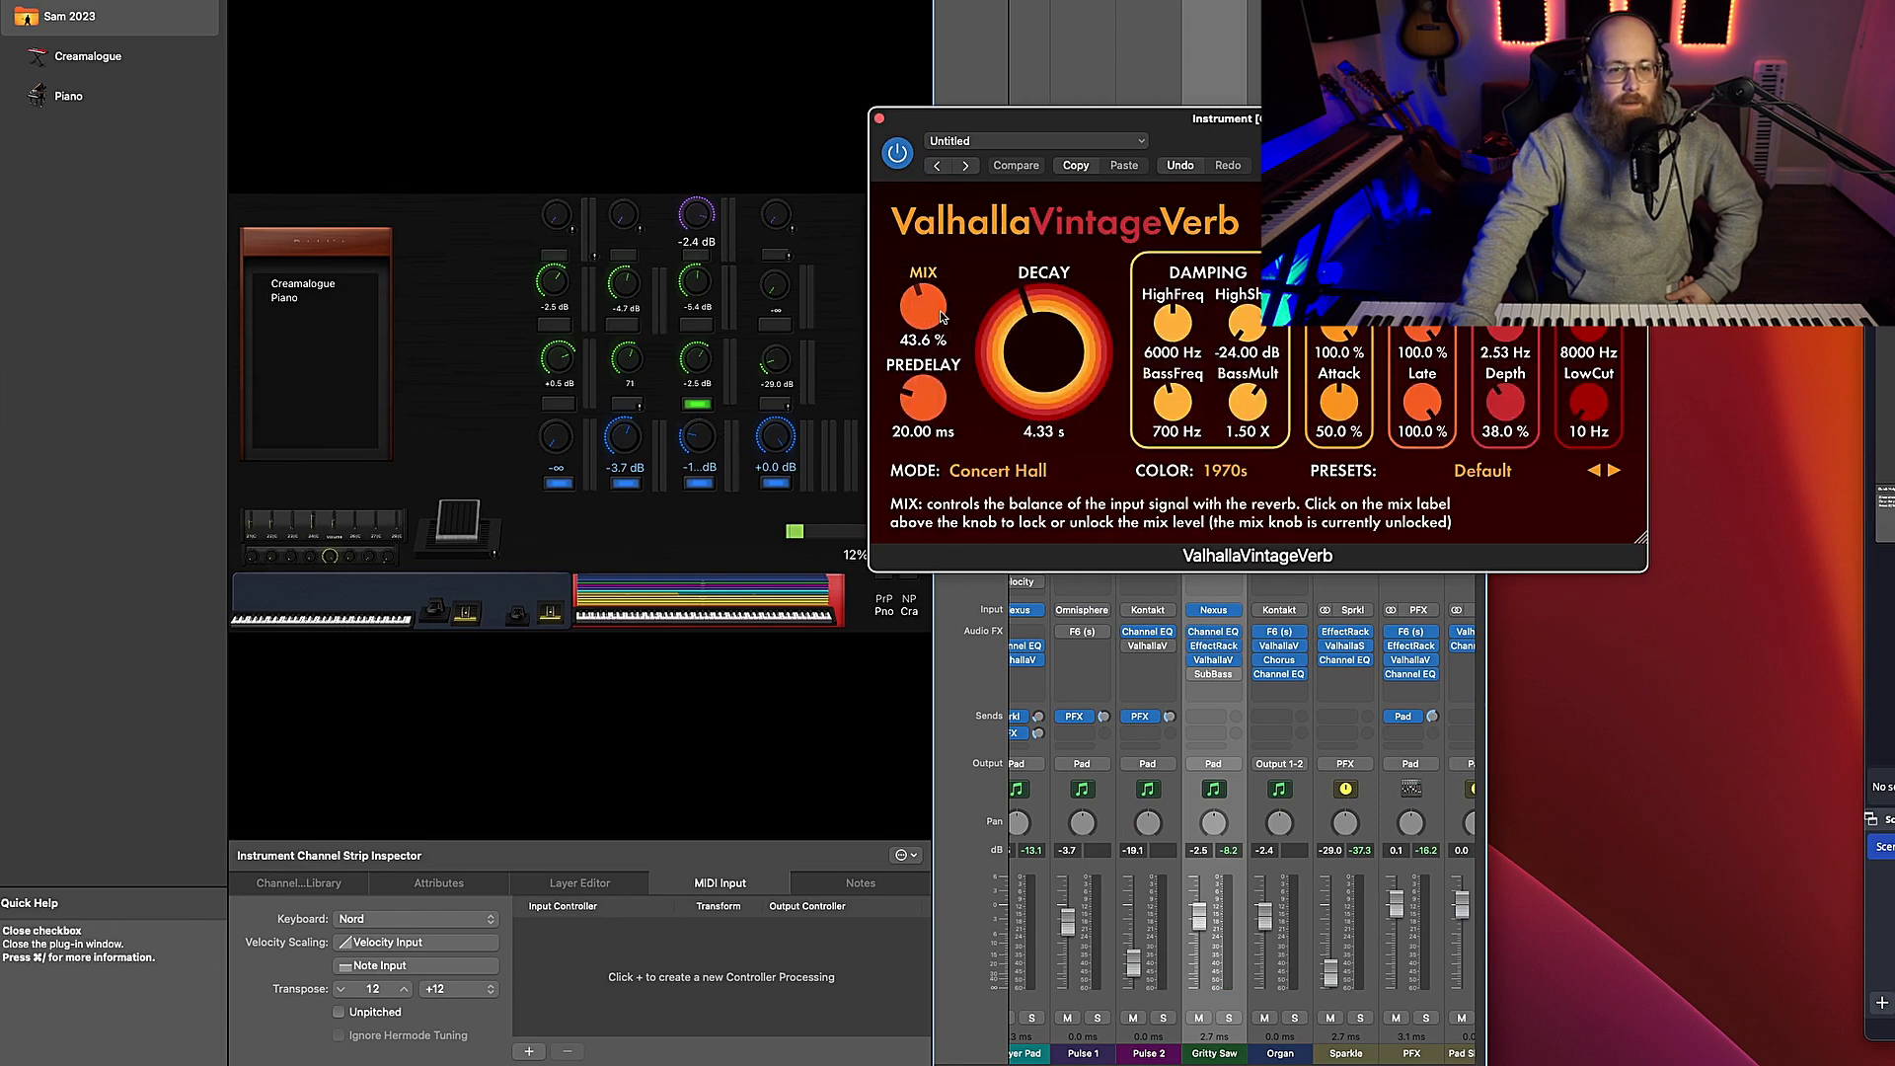
{"action": "left_click", "coordinate": [879, 119]}
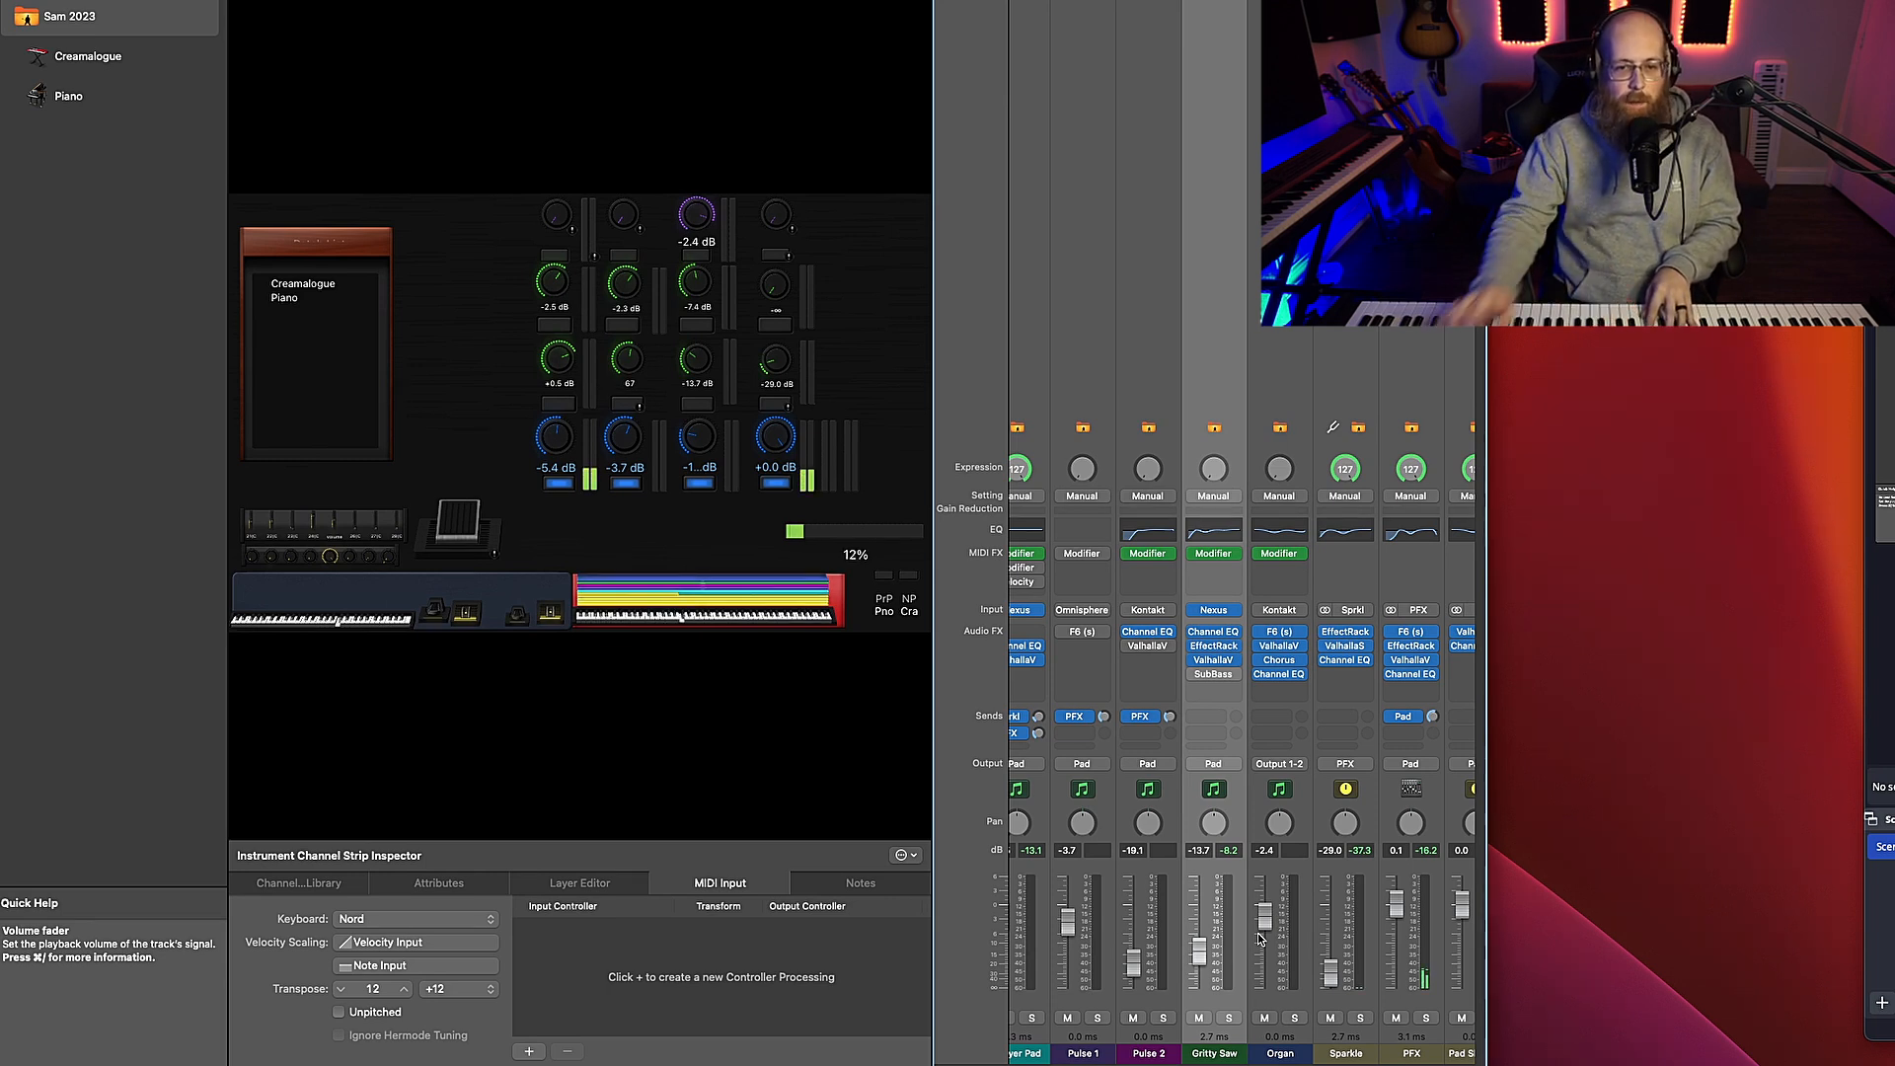
{"action": "left_click_drag", "start_coordinate": [1171, 1065], "coordinate": [1052, 1065]}
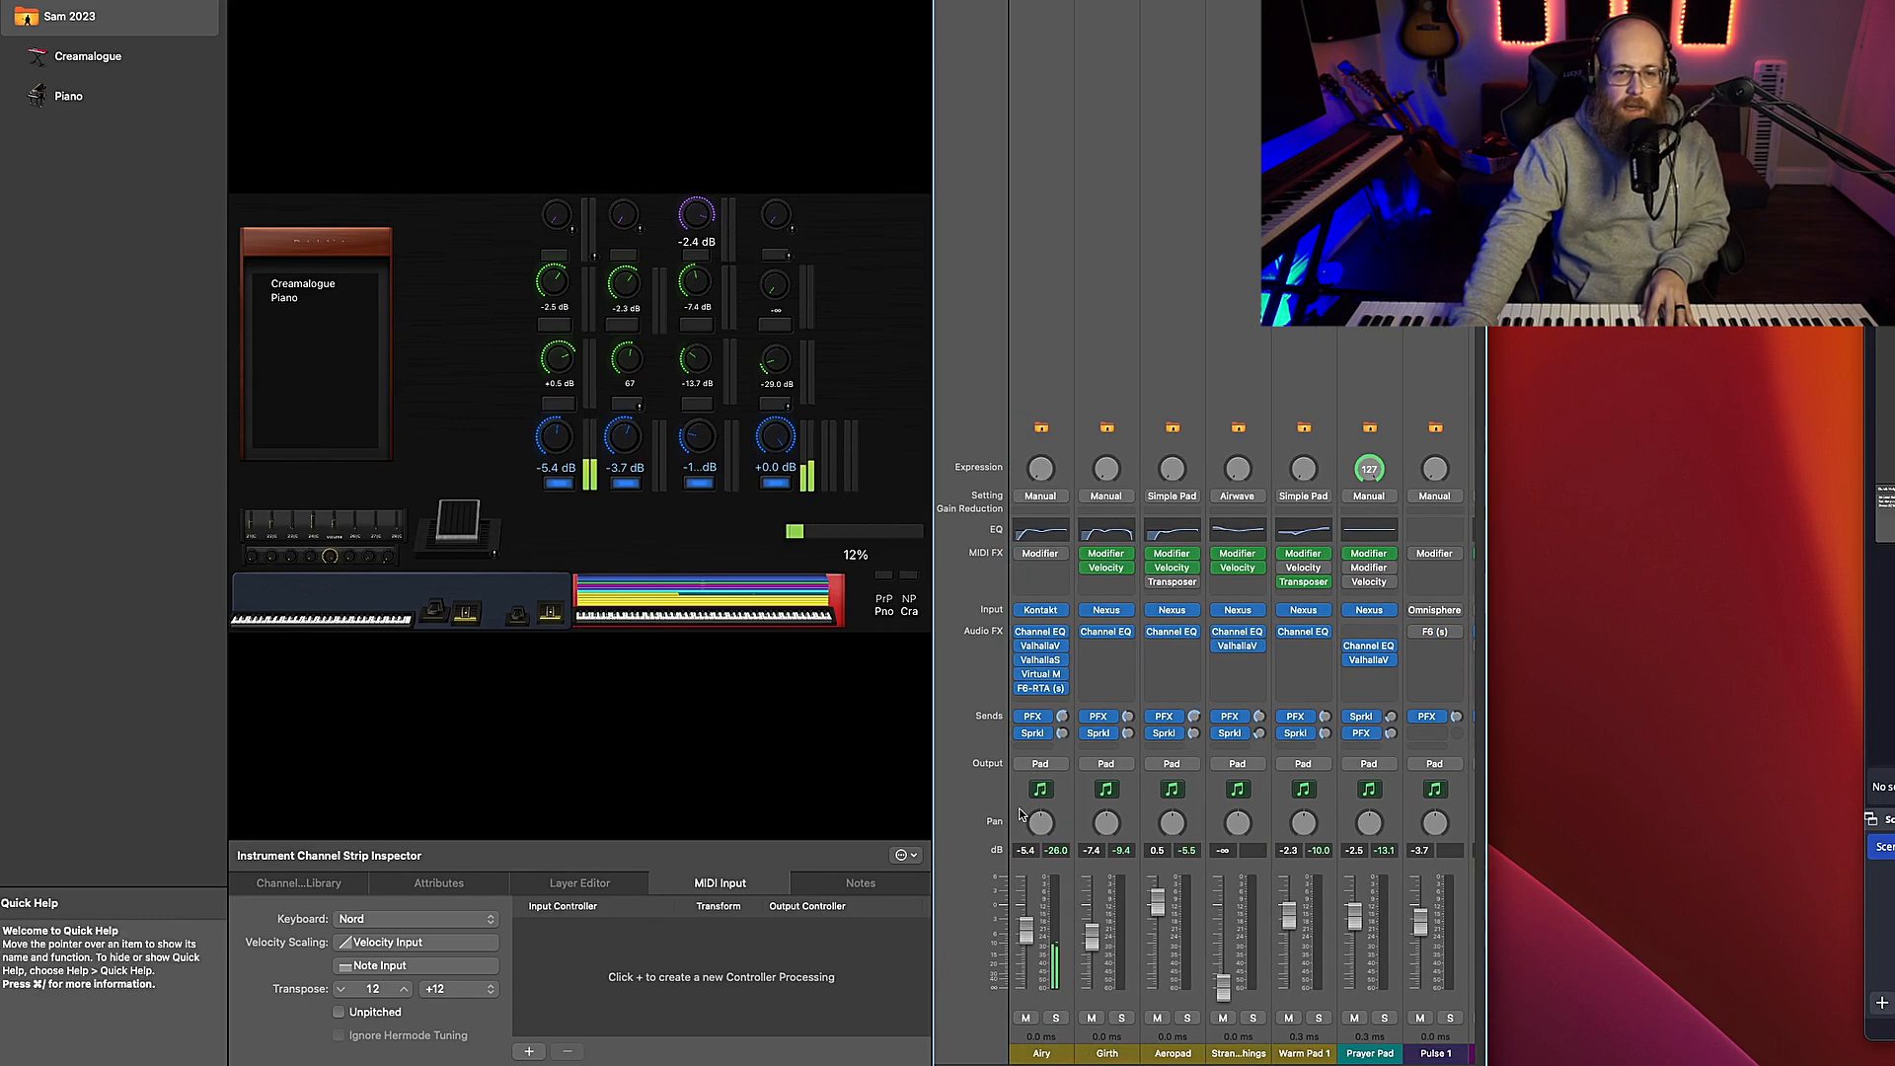
{"action": "left_click", "coordinate": [1042, 612]}
{"action": "left_click_drag", "start_coordinate": [1502, 147], "coordinate": [873, 69]}
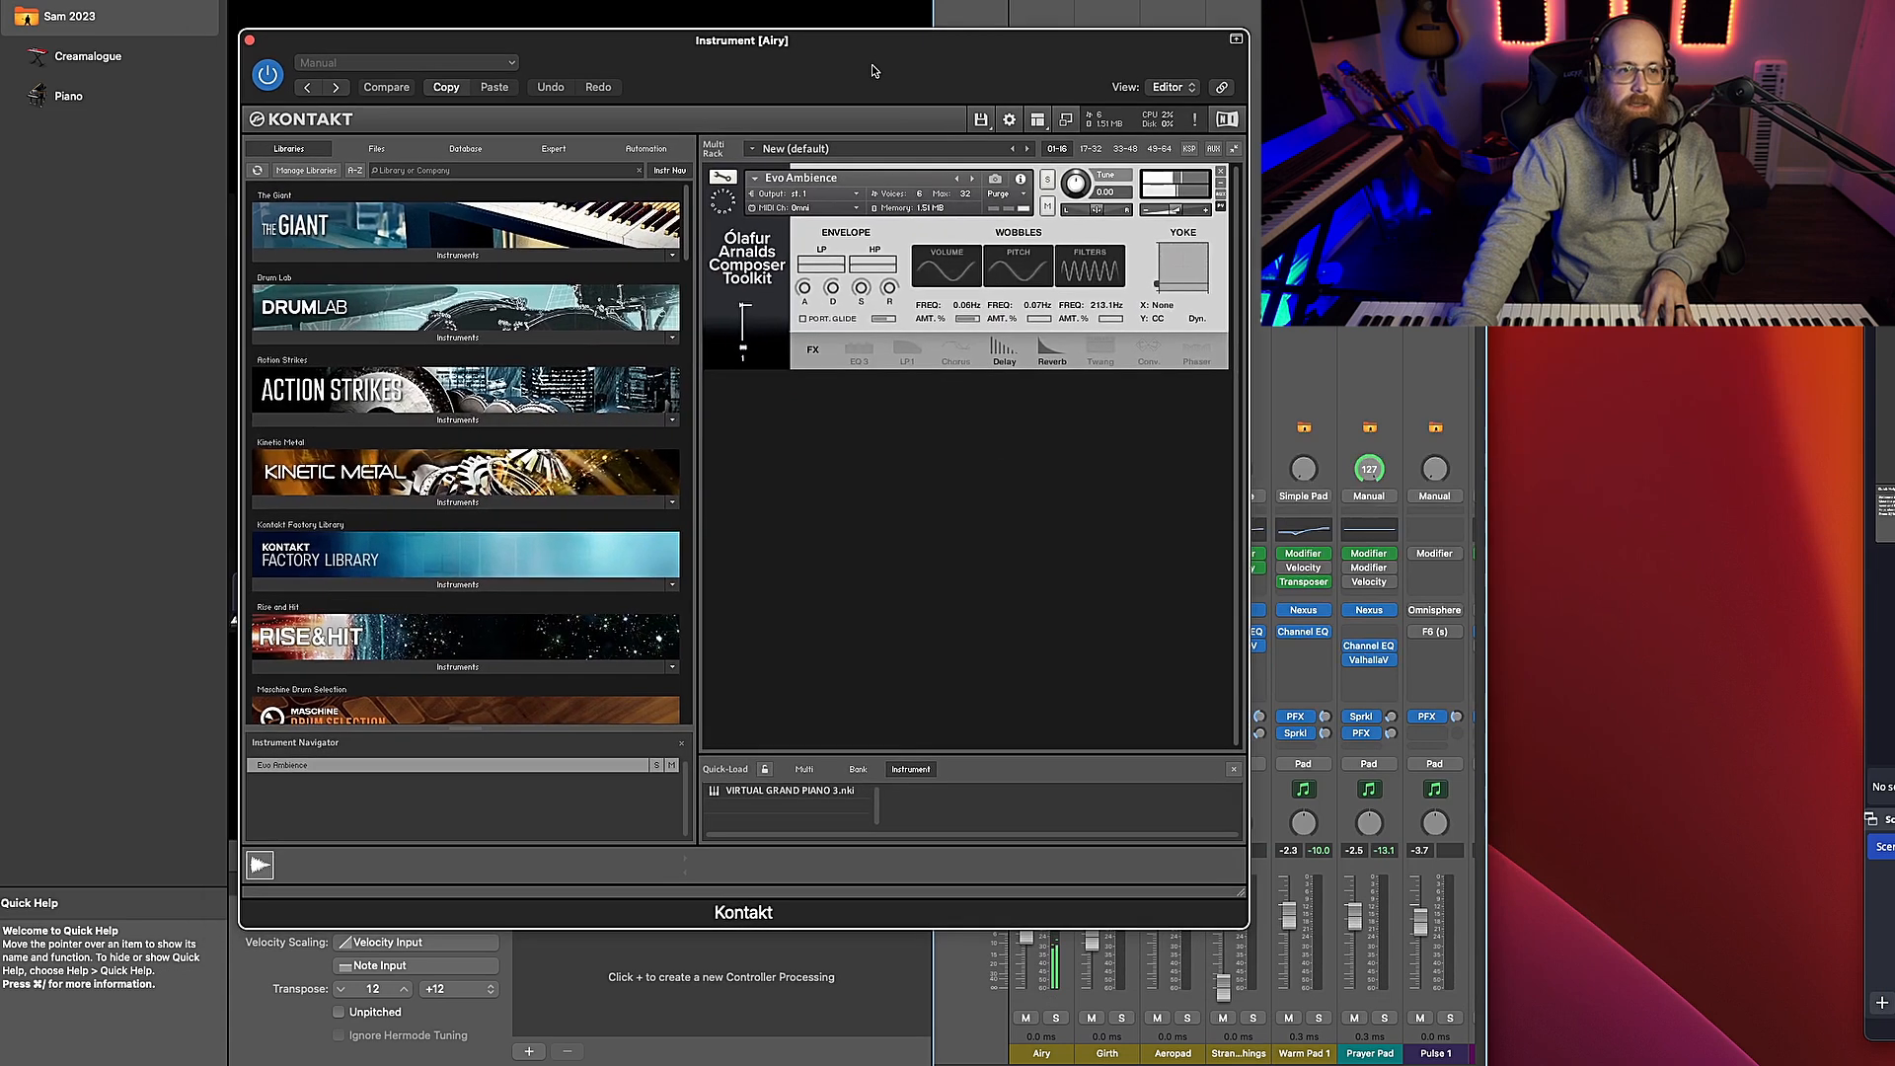
{"action": "left_click", "coordinate": [250, 40]}
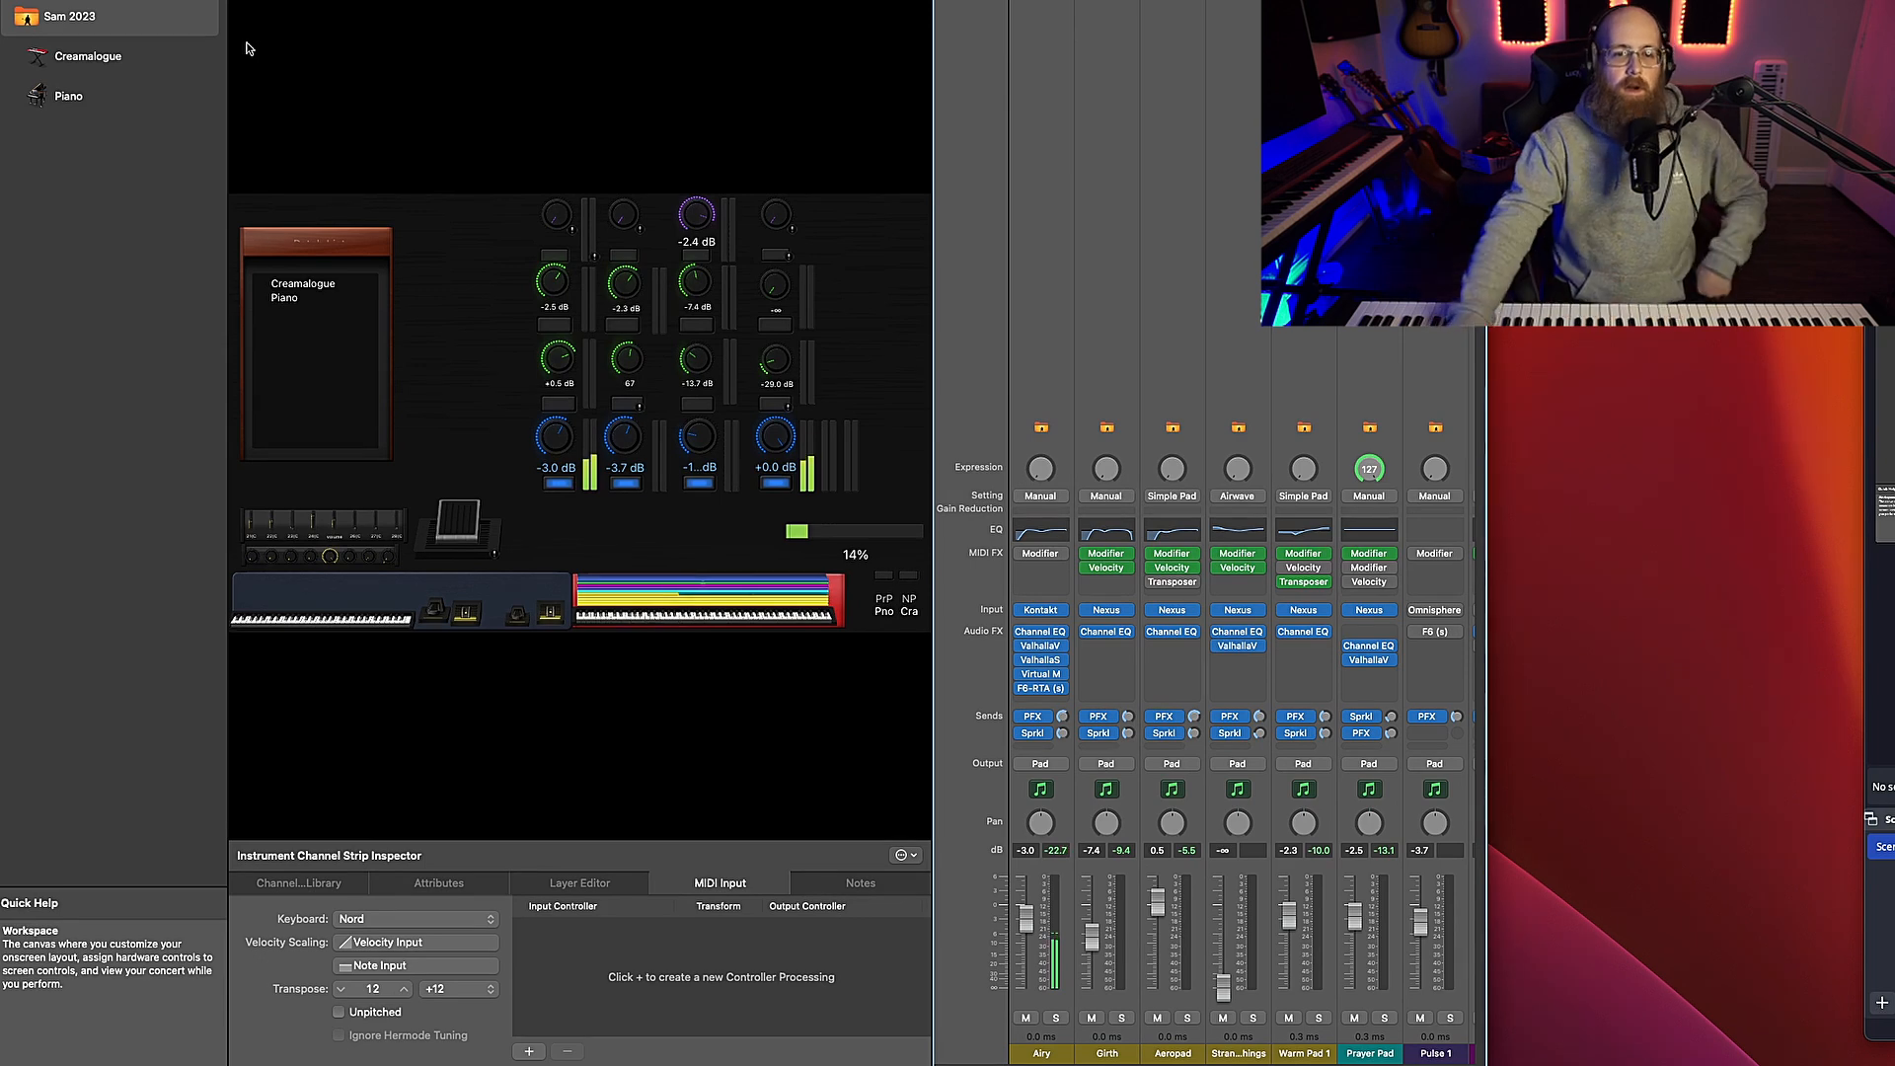
Examine the Airy channel's ValhallaVintageVerb and ValhallaShimmer reverb settings
{"action": "left_click", "coordinate": [1040, 647]}
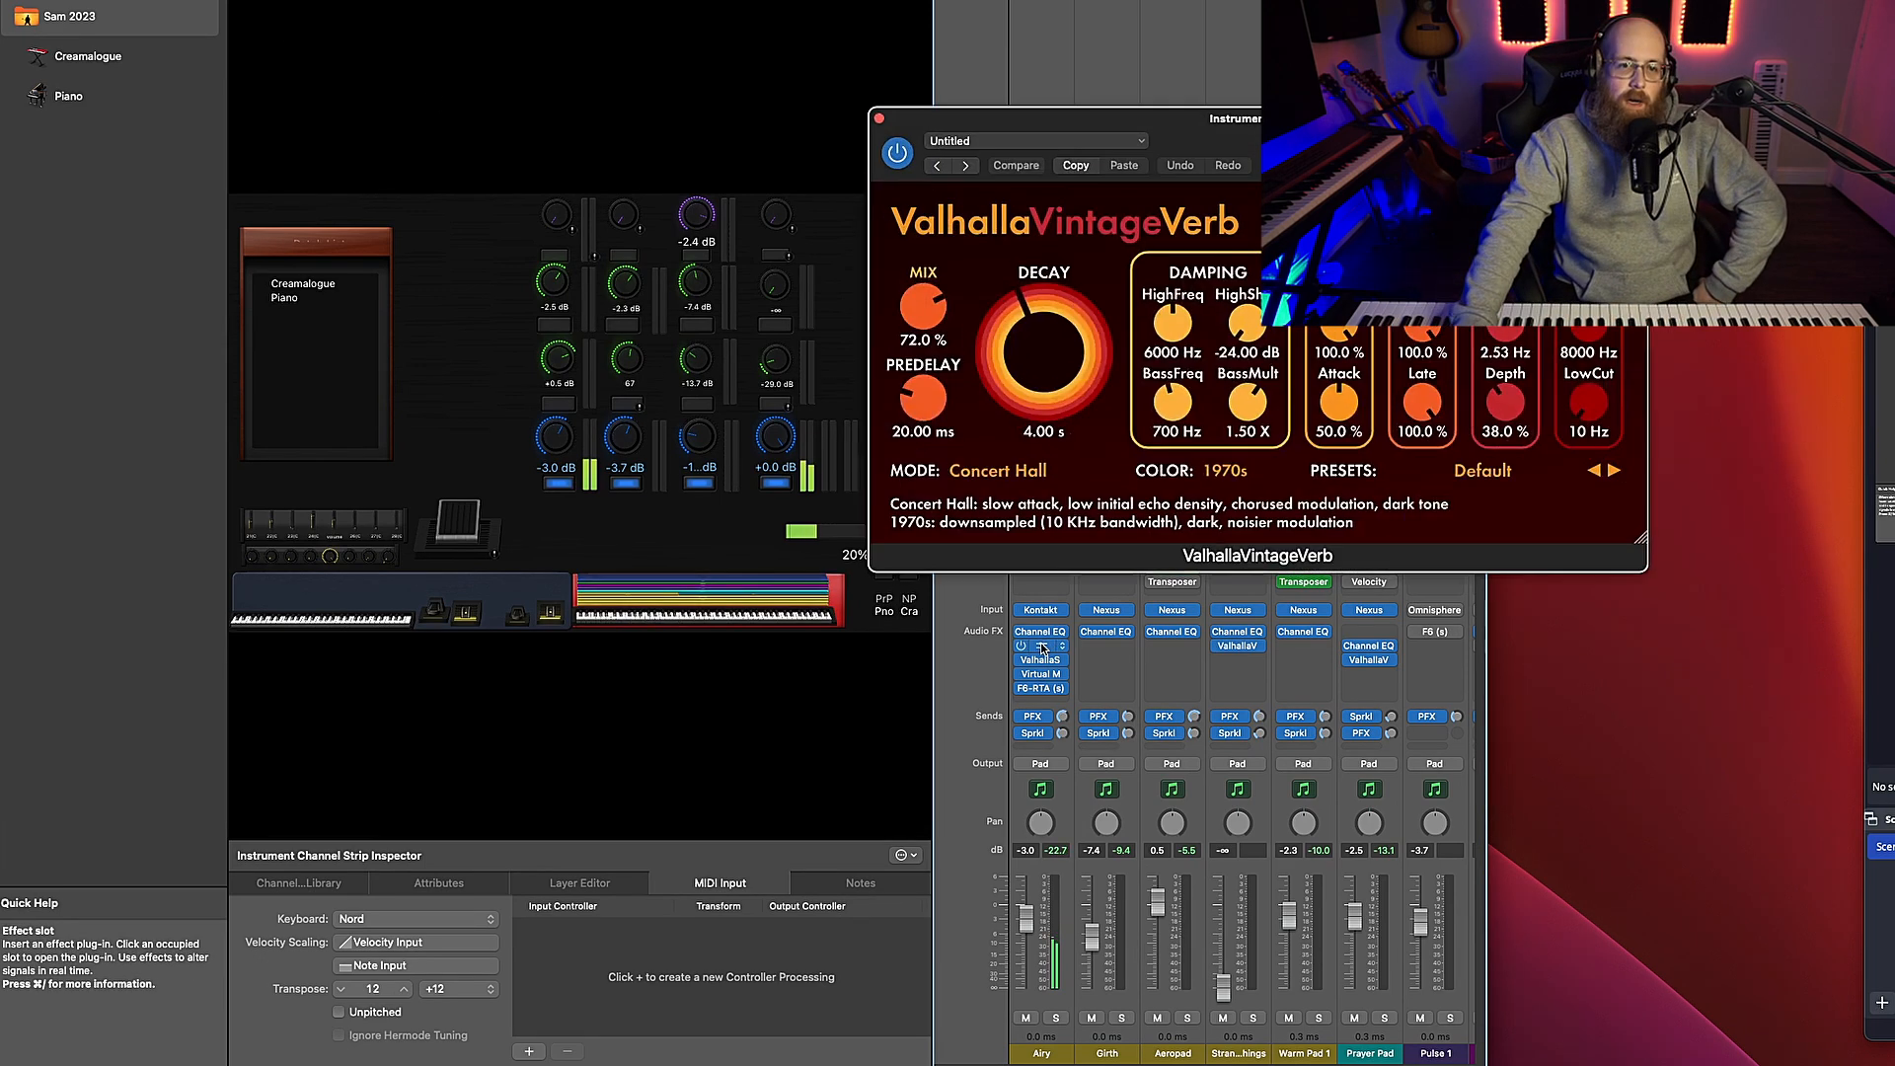
{"action": "left_click", "coordinate": [1041, 646]}
{"action": "left_click", "coordinate": [1041, 661]}
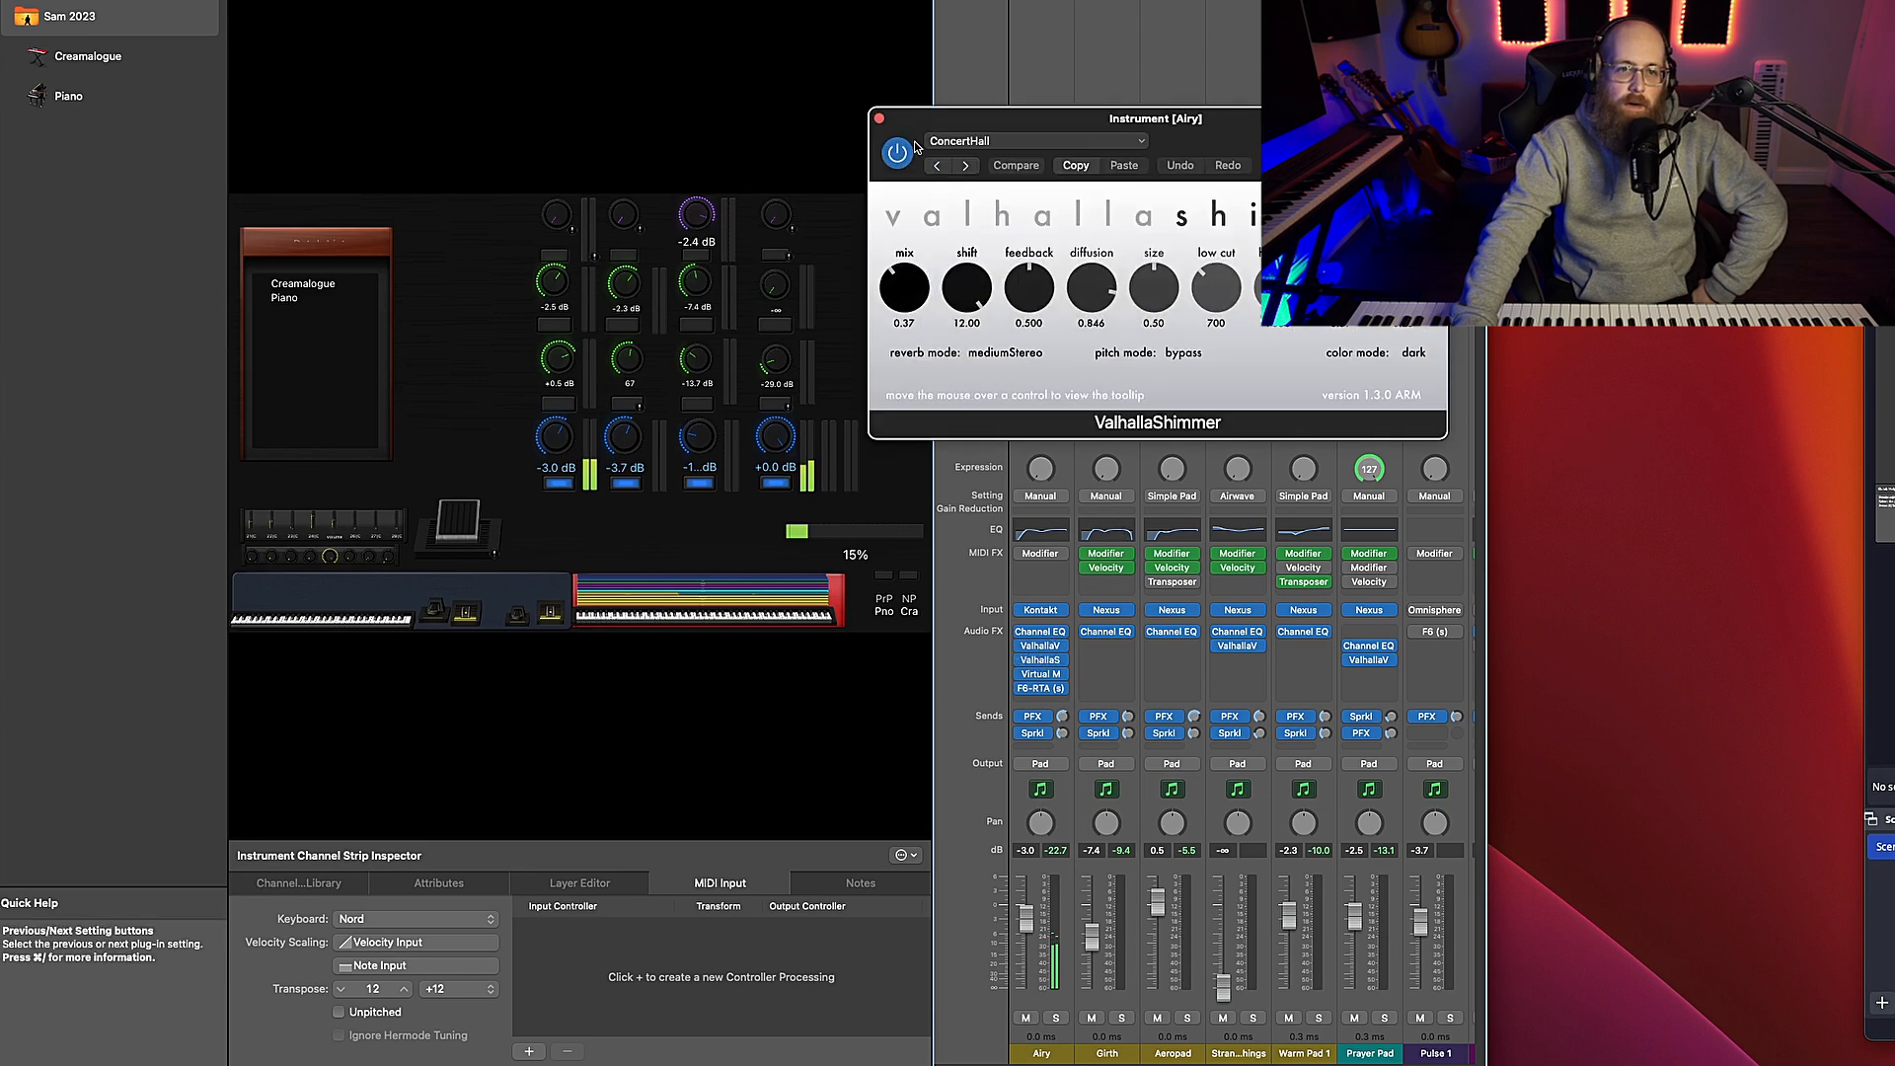
{"action": "left_click", "coordinate": [880, 121]}
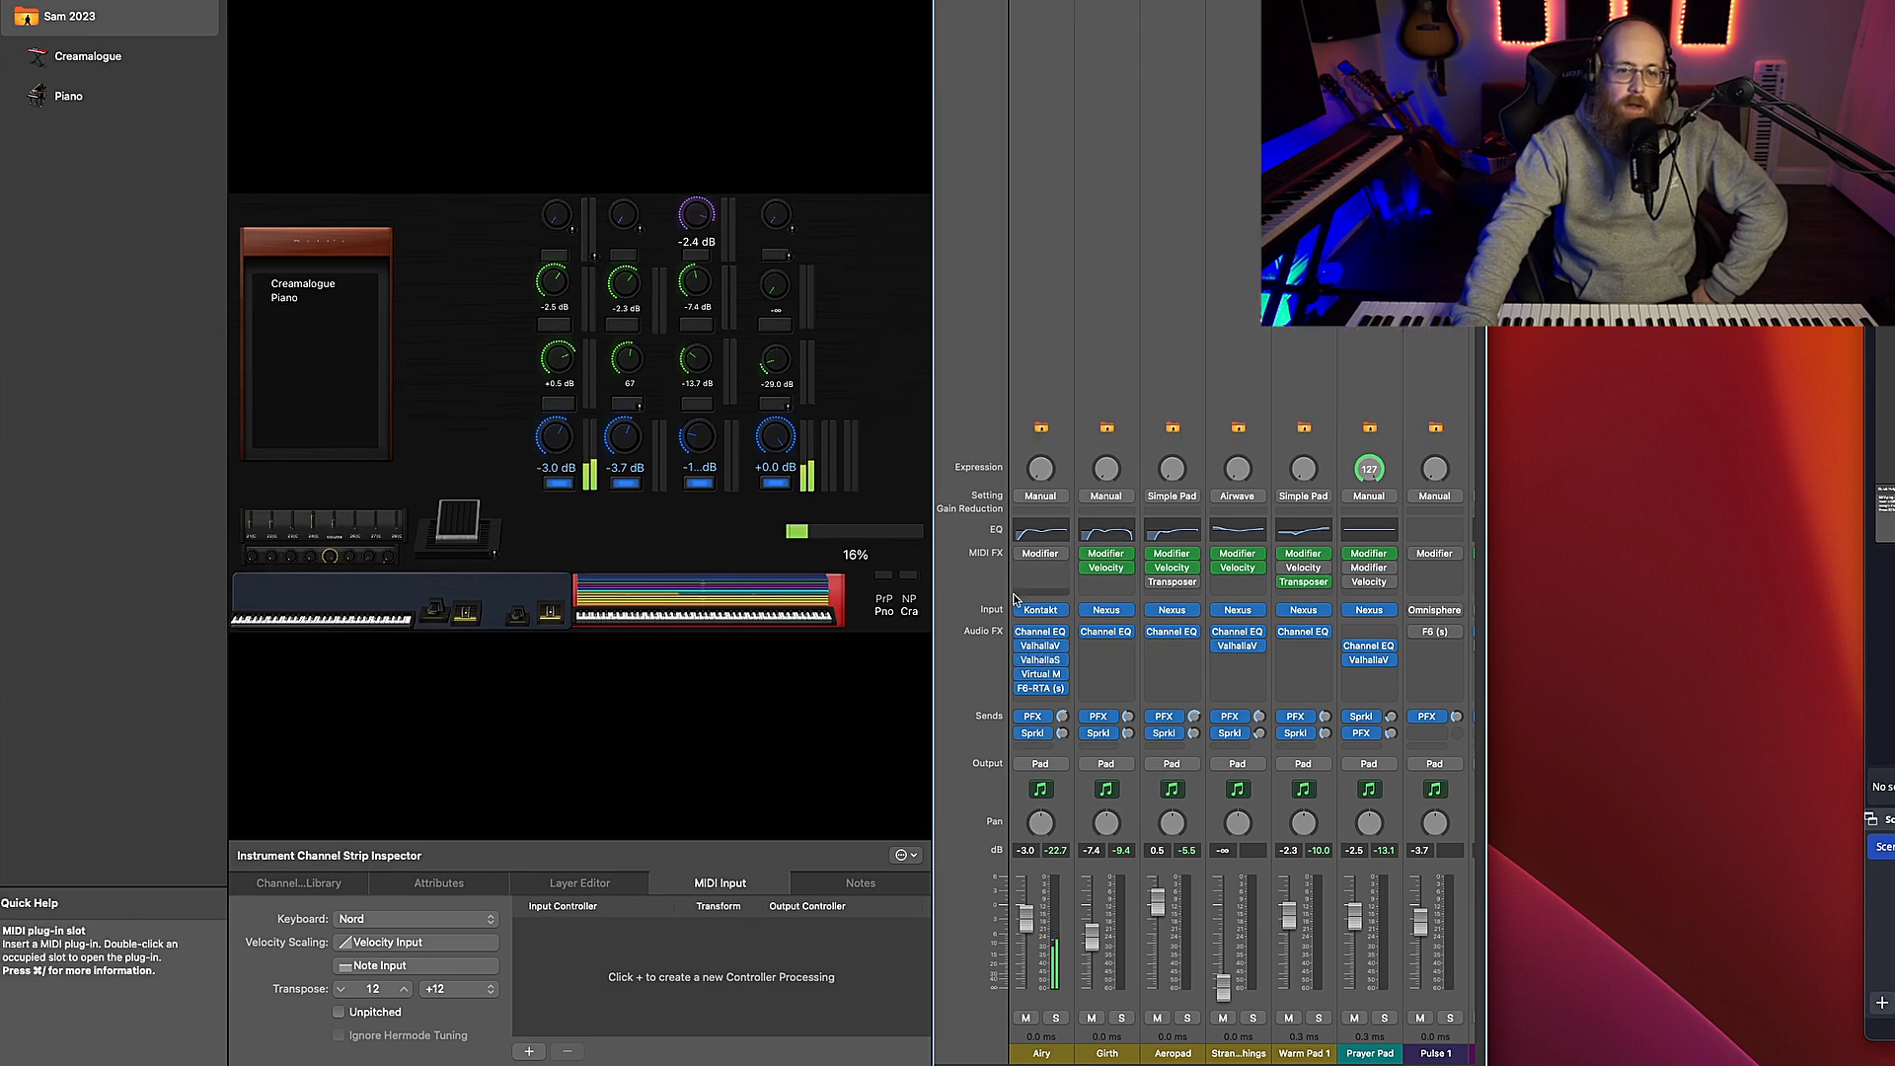
Bypass the AirEQ Air module in the Airy channel's Virtual Mix Rack and close the plug-in
{"action": "left_click", "coordinate": [1045, 675]}
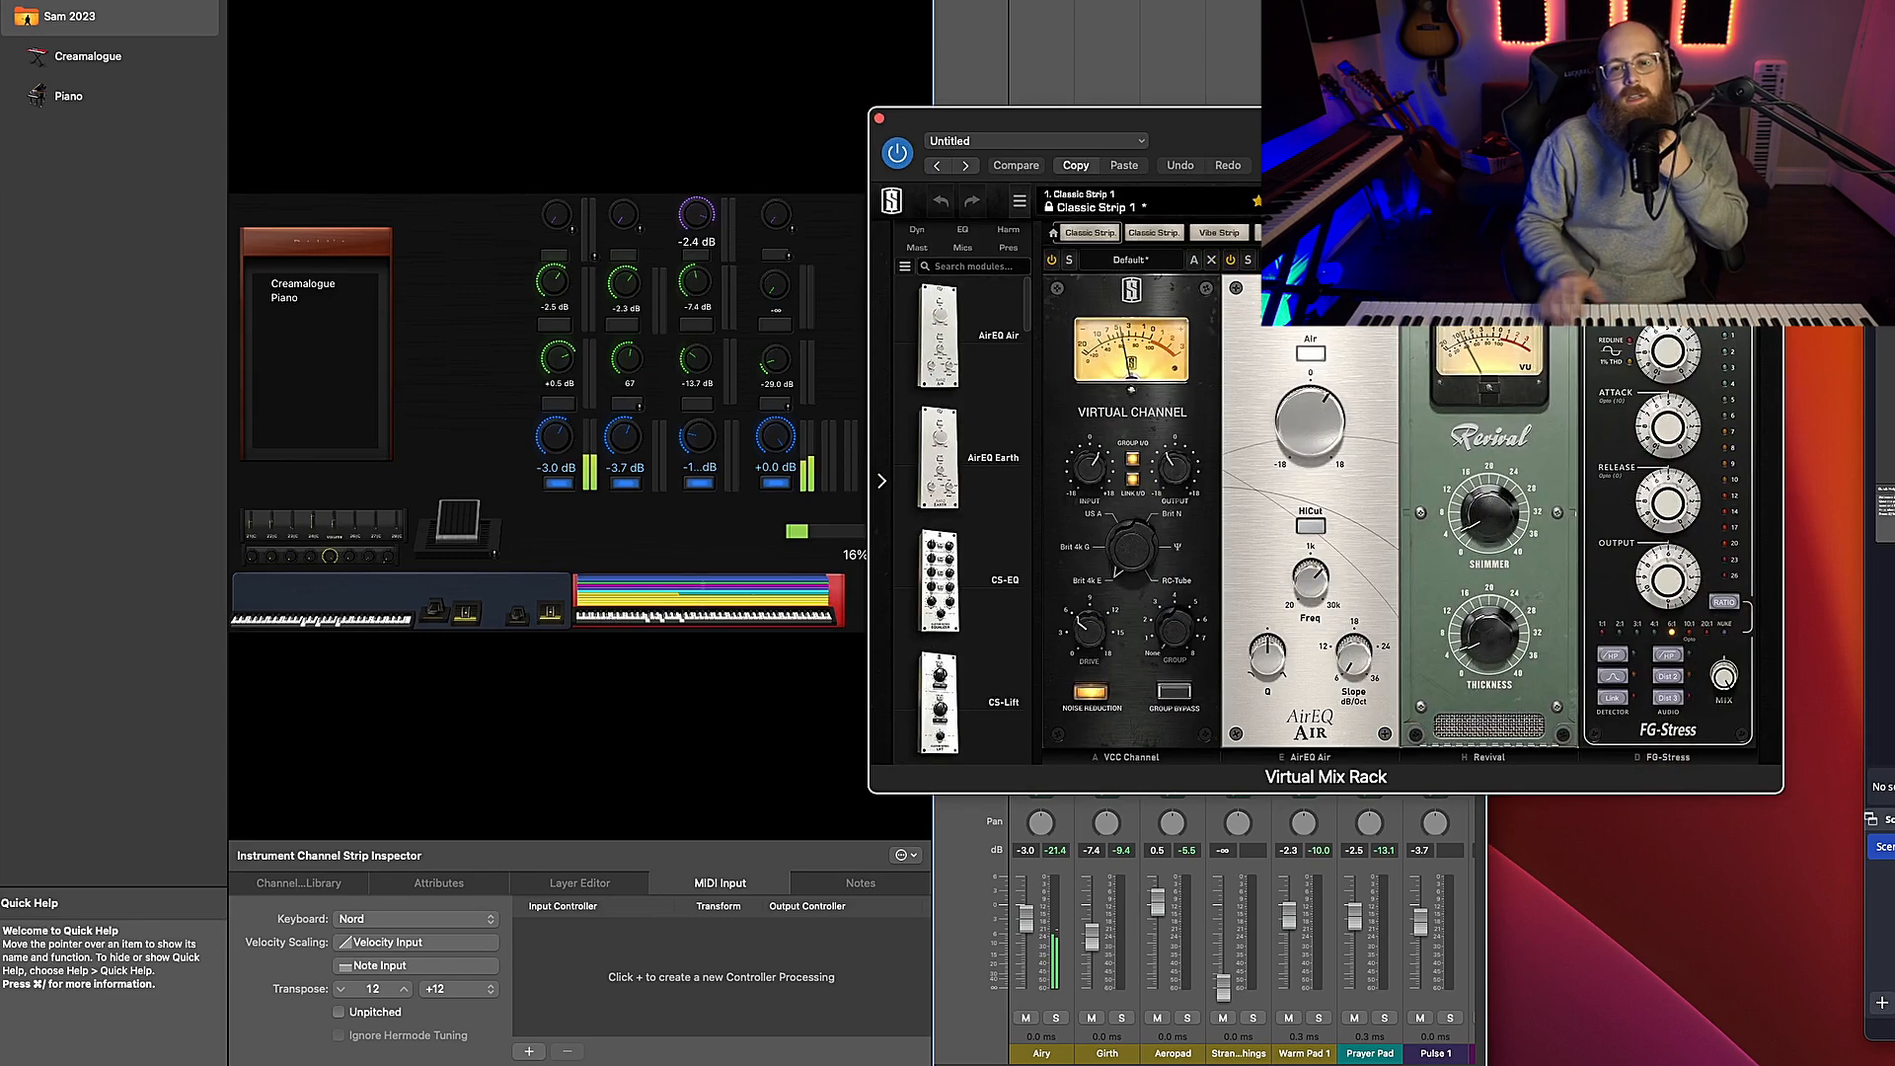
{"action": "left_click", "coordinate": [1230, 254]}
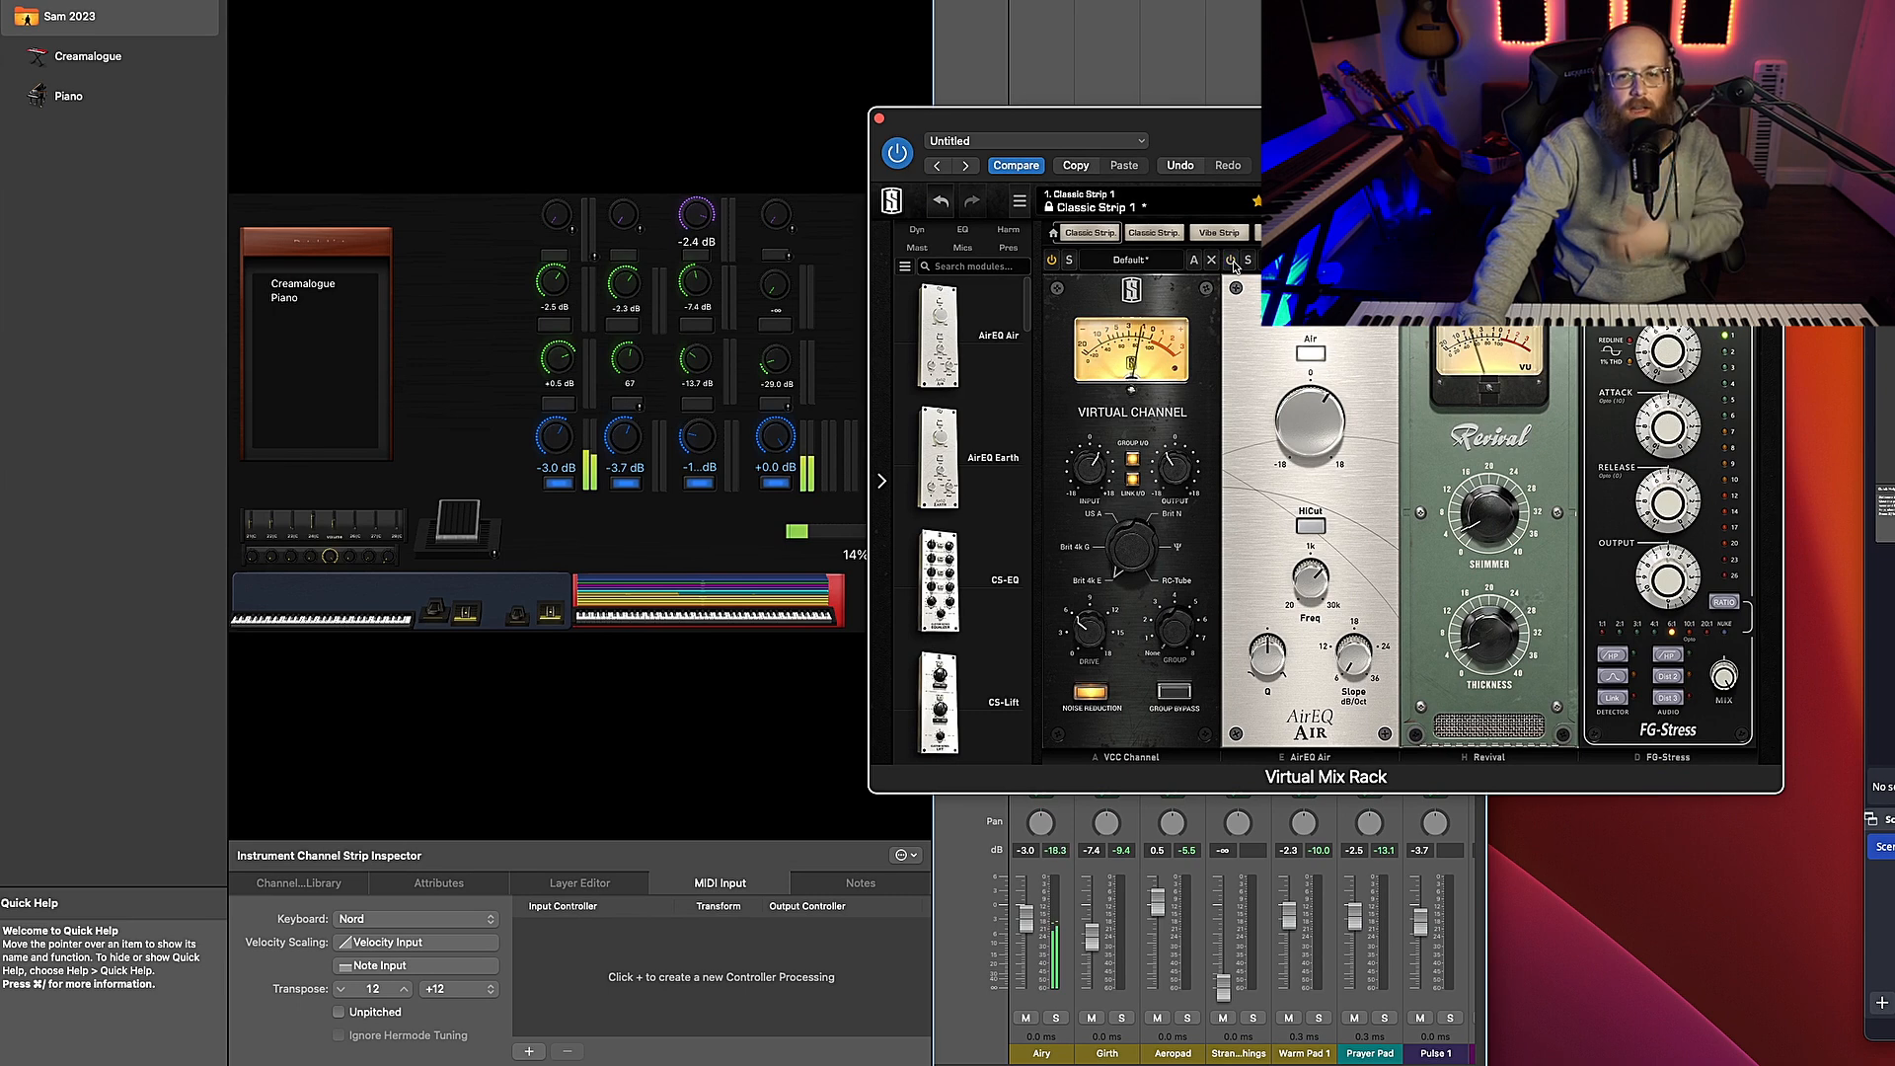
{"action": "left_click", "coordinate": [880, 120]}
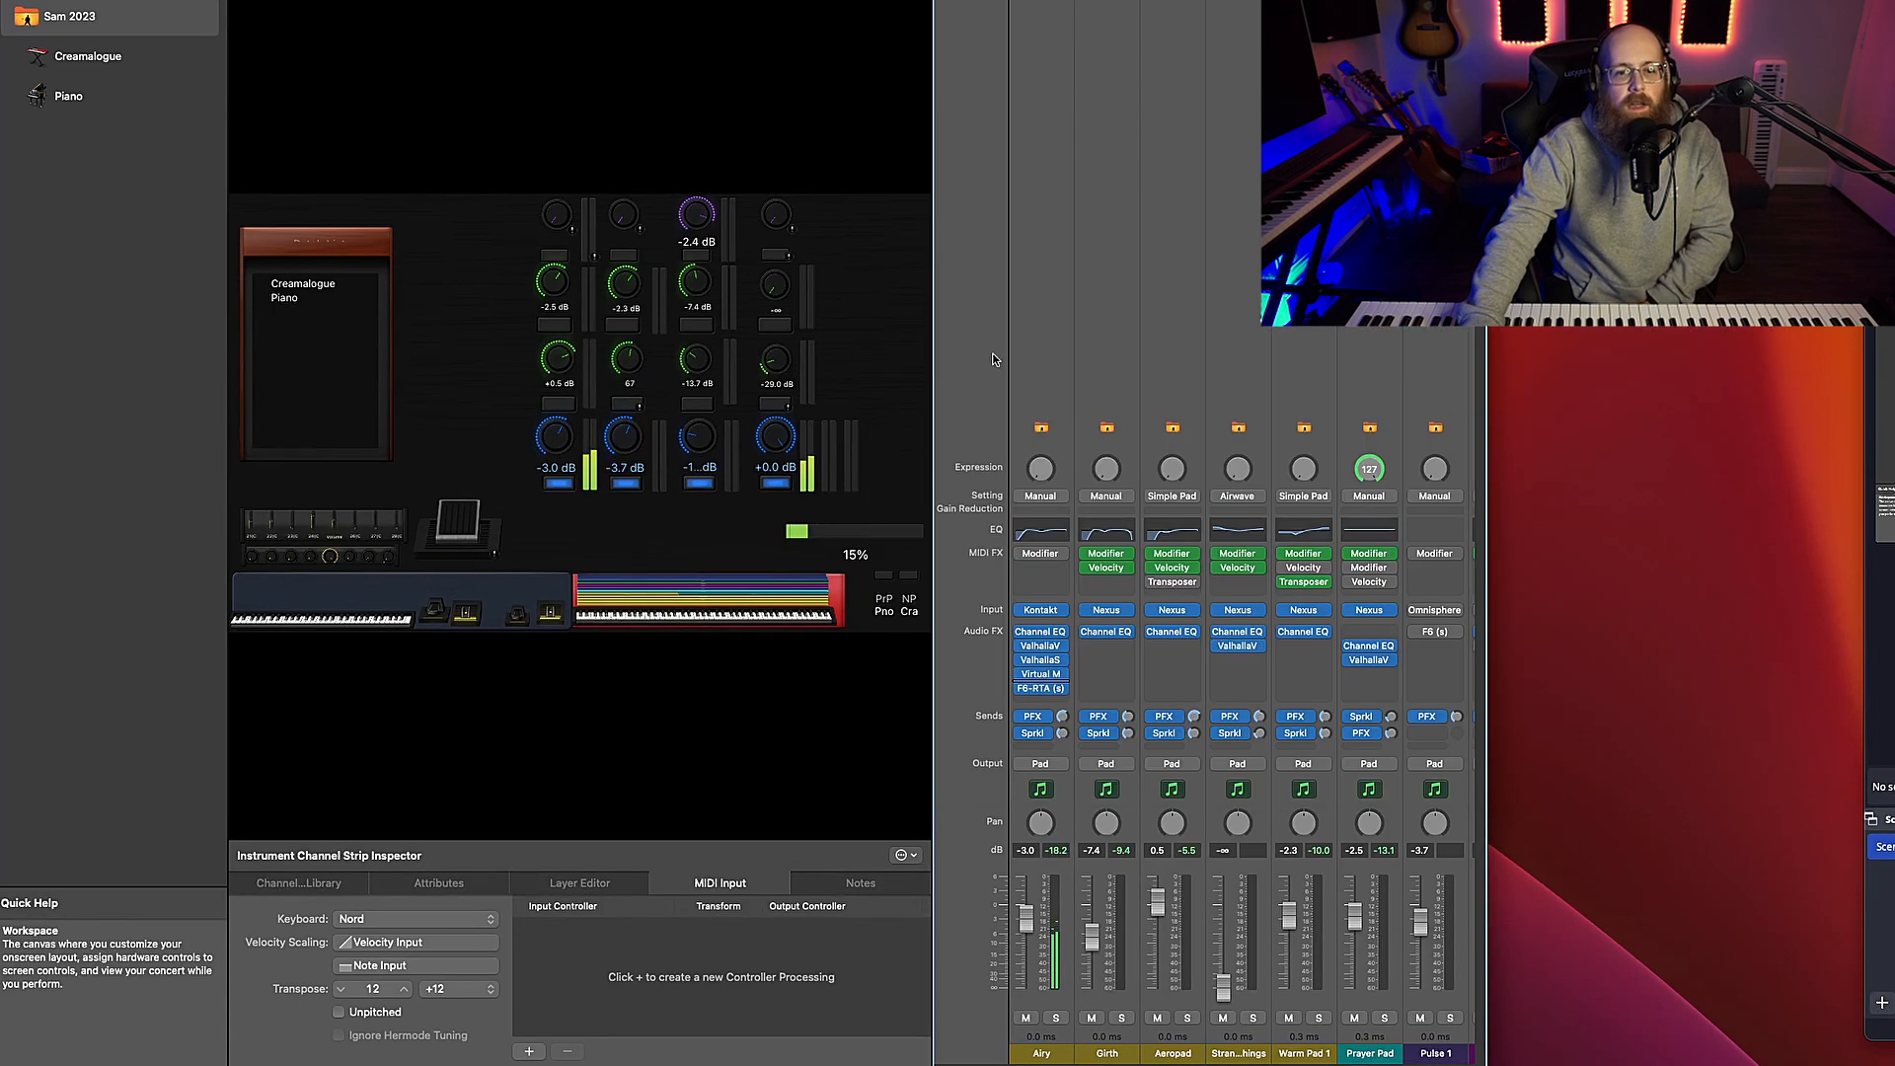
Set band 4 of the Airy channel's F6-RTA equalizer to about 1475 Hz with a gain of about -1.9 dB
{"action": "left_click", "coordinate": [1042, 686]}
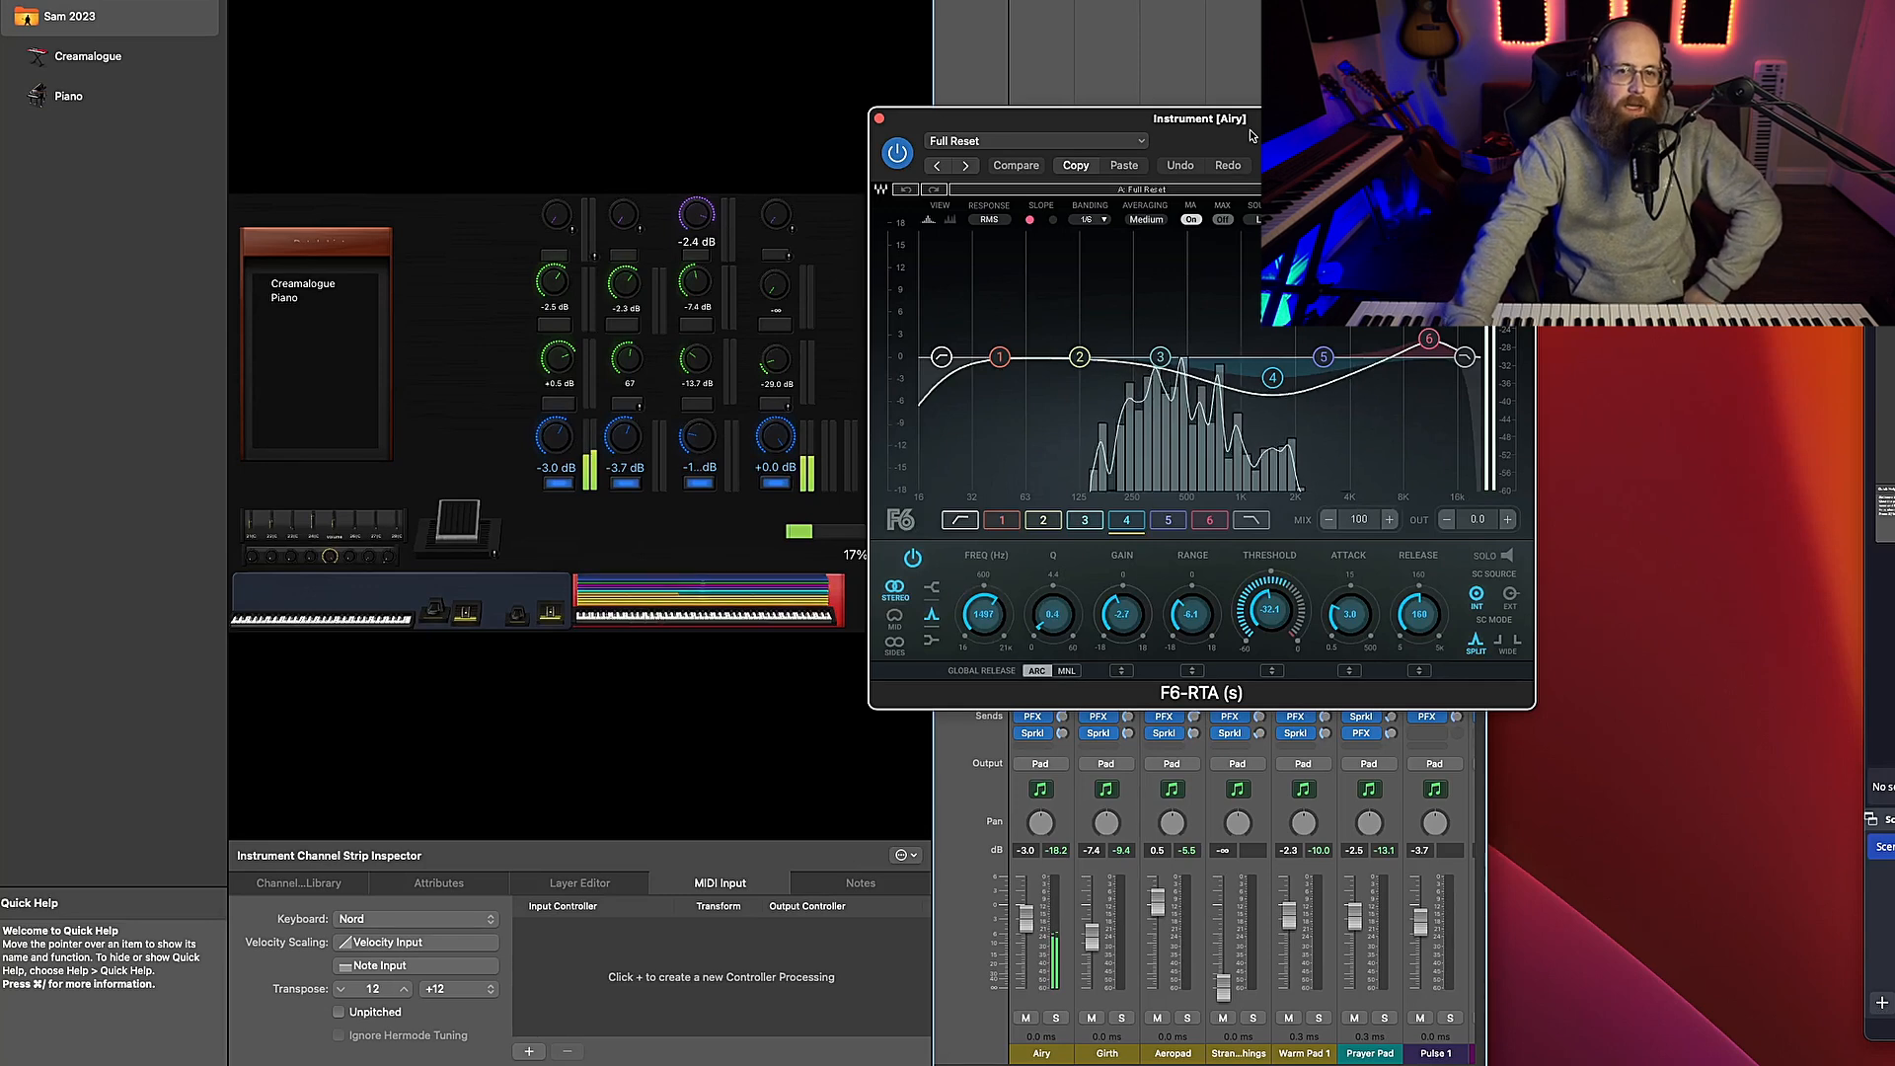
{"action": "left_click_drag", "start_coordinate": [1271, 163], "coordinate": [1157, 142]}
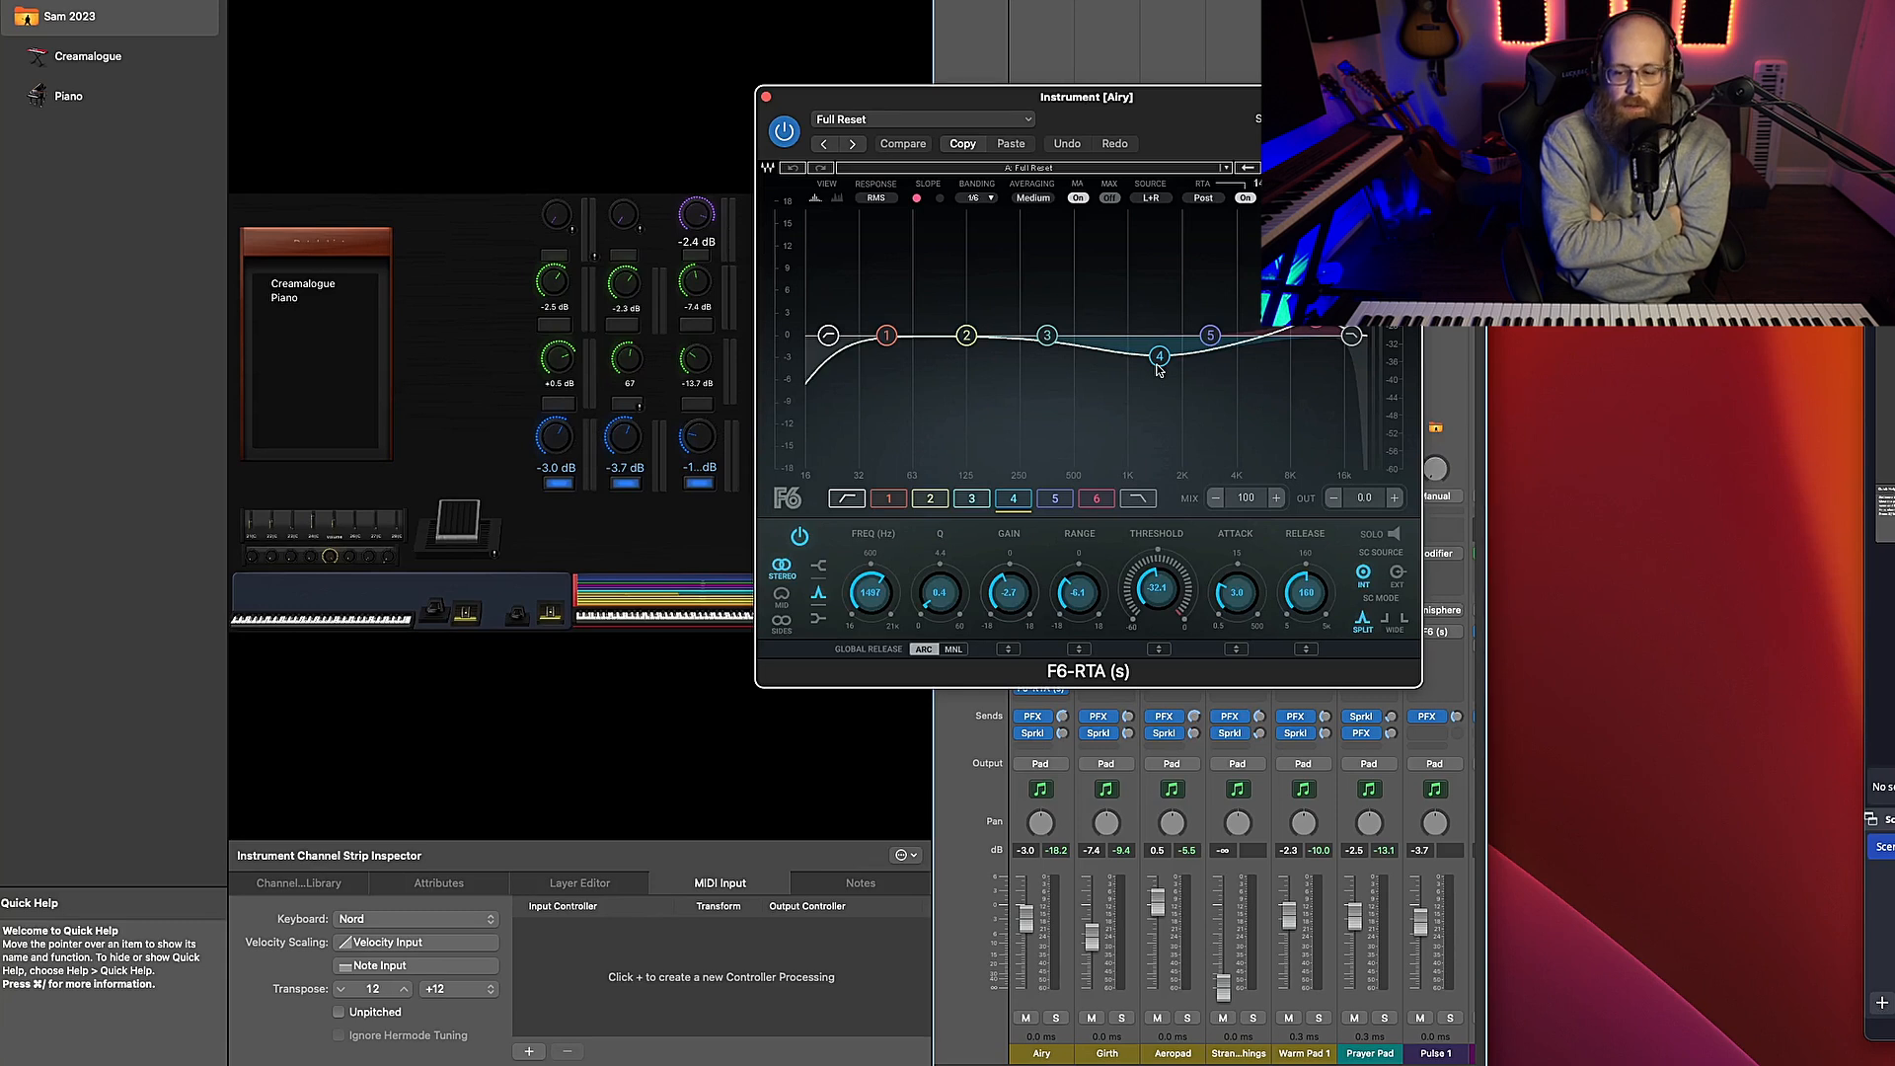
{"action": "left_click_drag", "start_coordinate": [1163, 362], "coordinate": [1163, 343]}
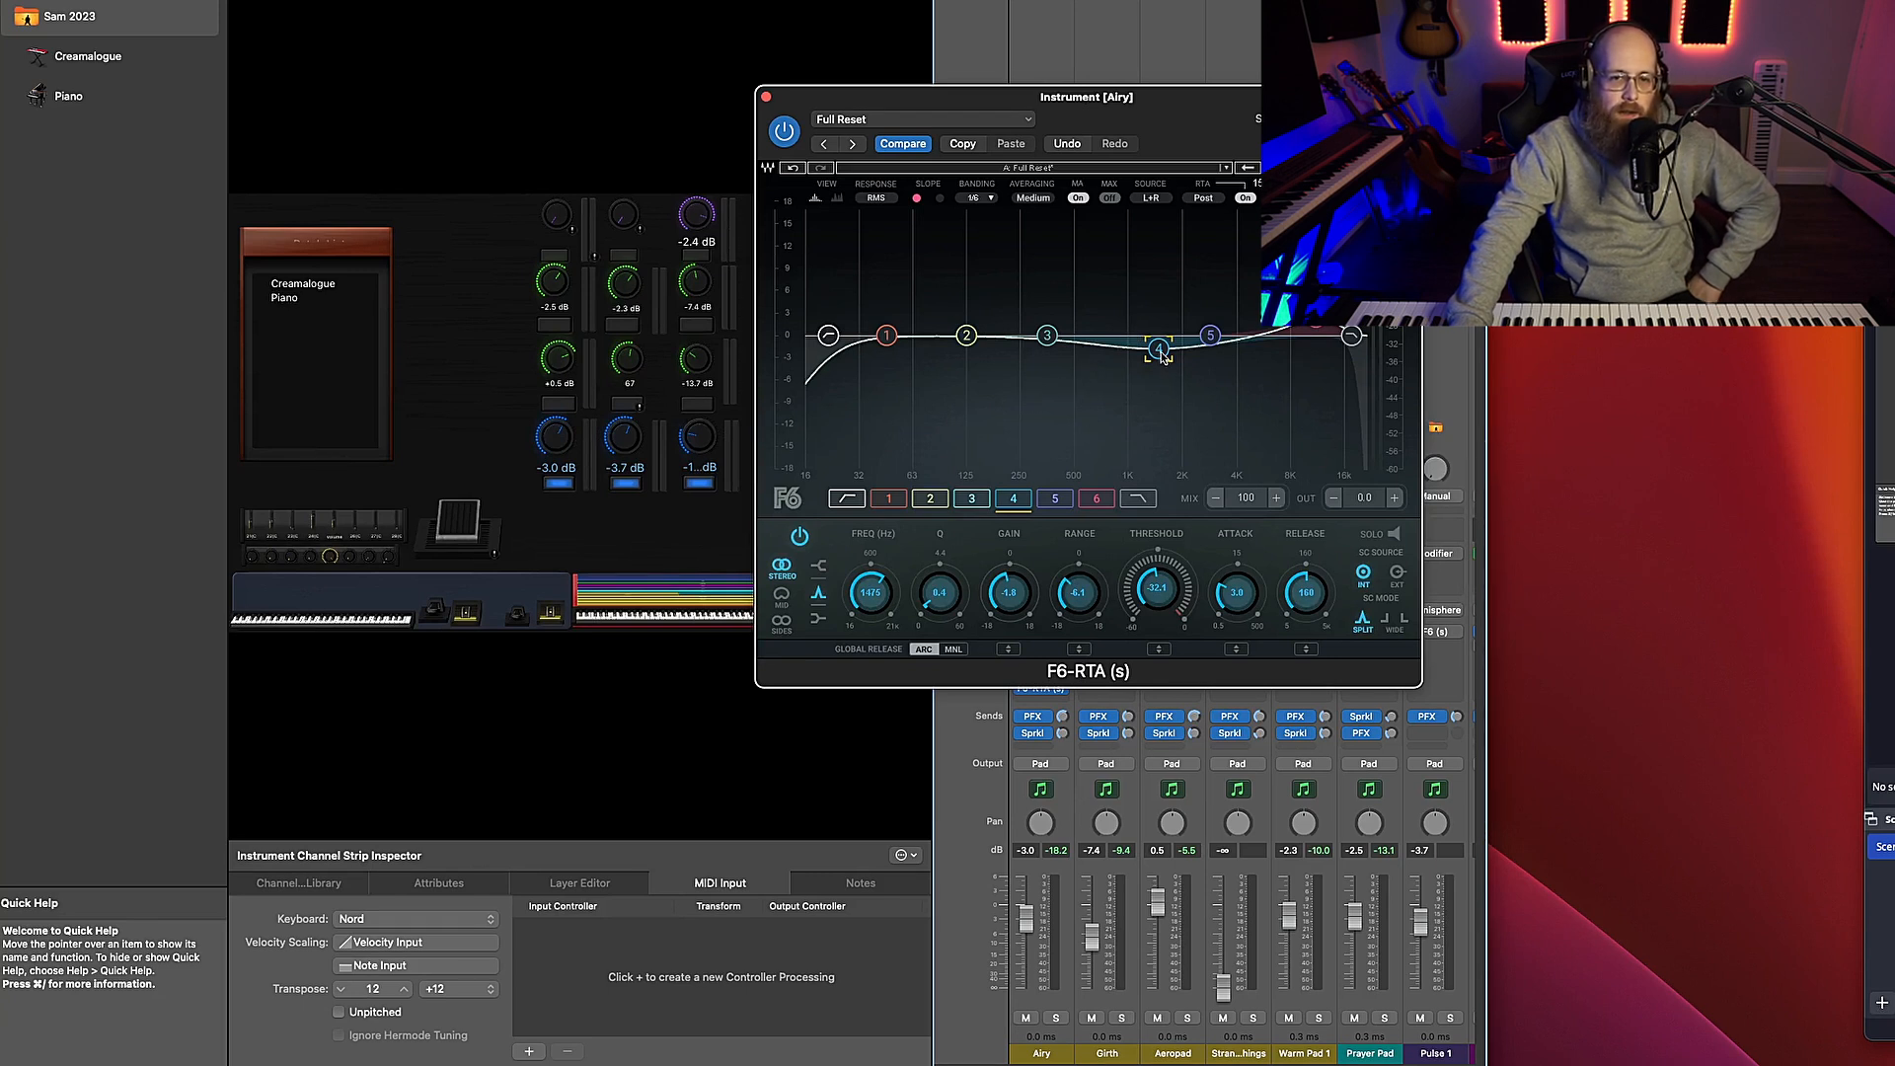
{"action": "left_click_drag", "start_coordinate": [1163, 358], "coordinate": [1163, 360]}
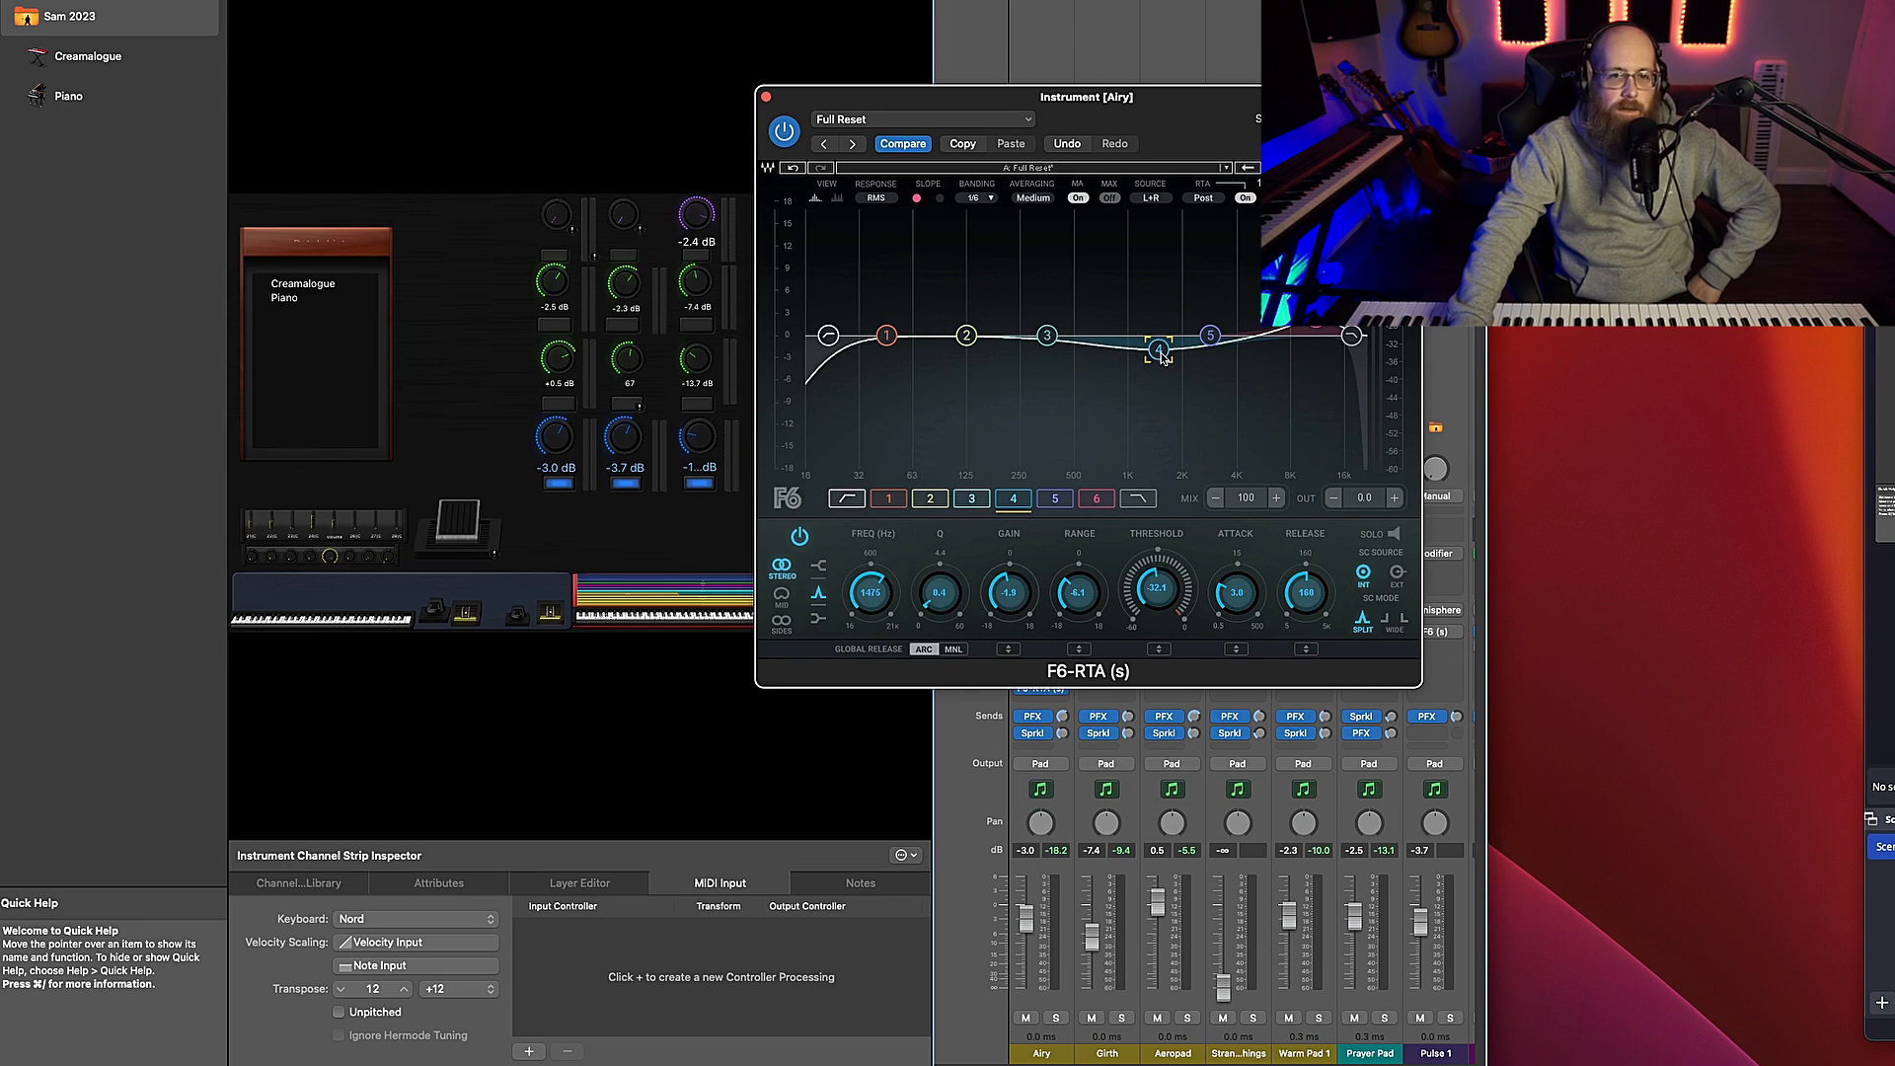
{"action": "left_click", "coordinate": [766, 97]}
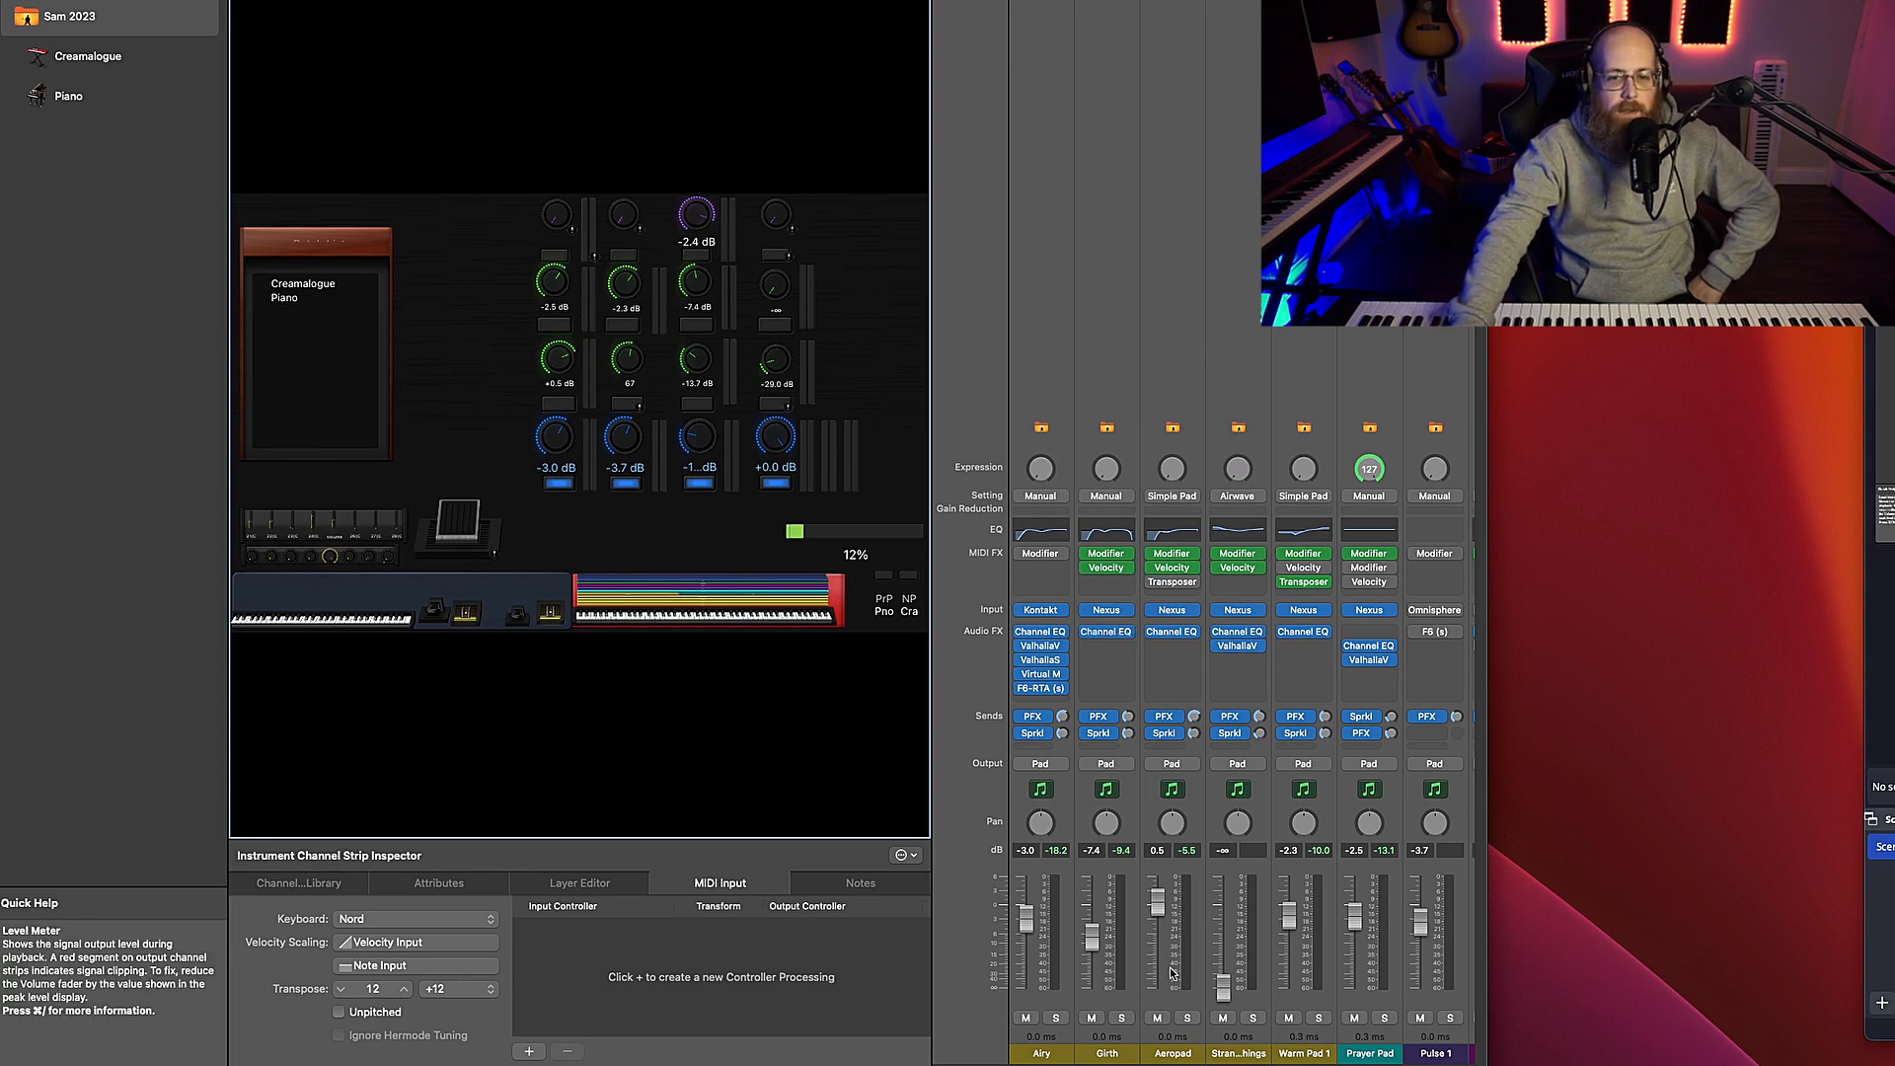
Switch from the Airy pad to the Stranger Things pad and set its volume to -6.0 dB
{"action": "left_click", "coordinate": [559, 483]}
{"action": "left_click", "coordinate": [776, 325]}
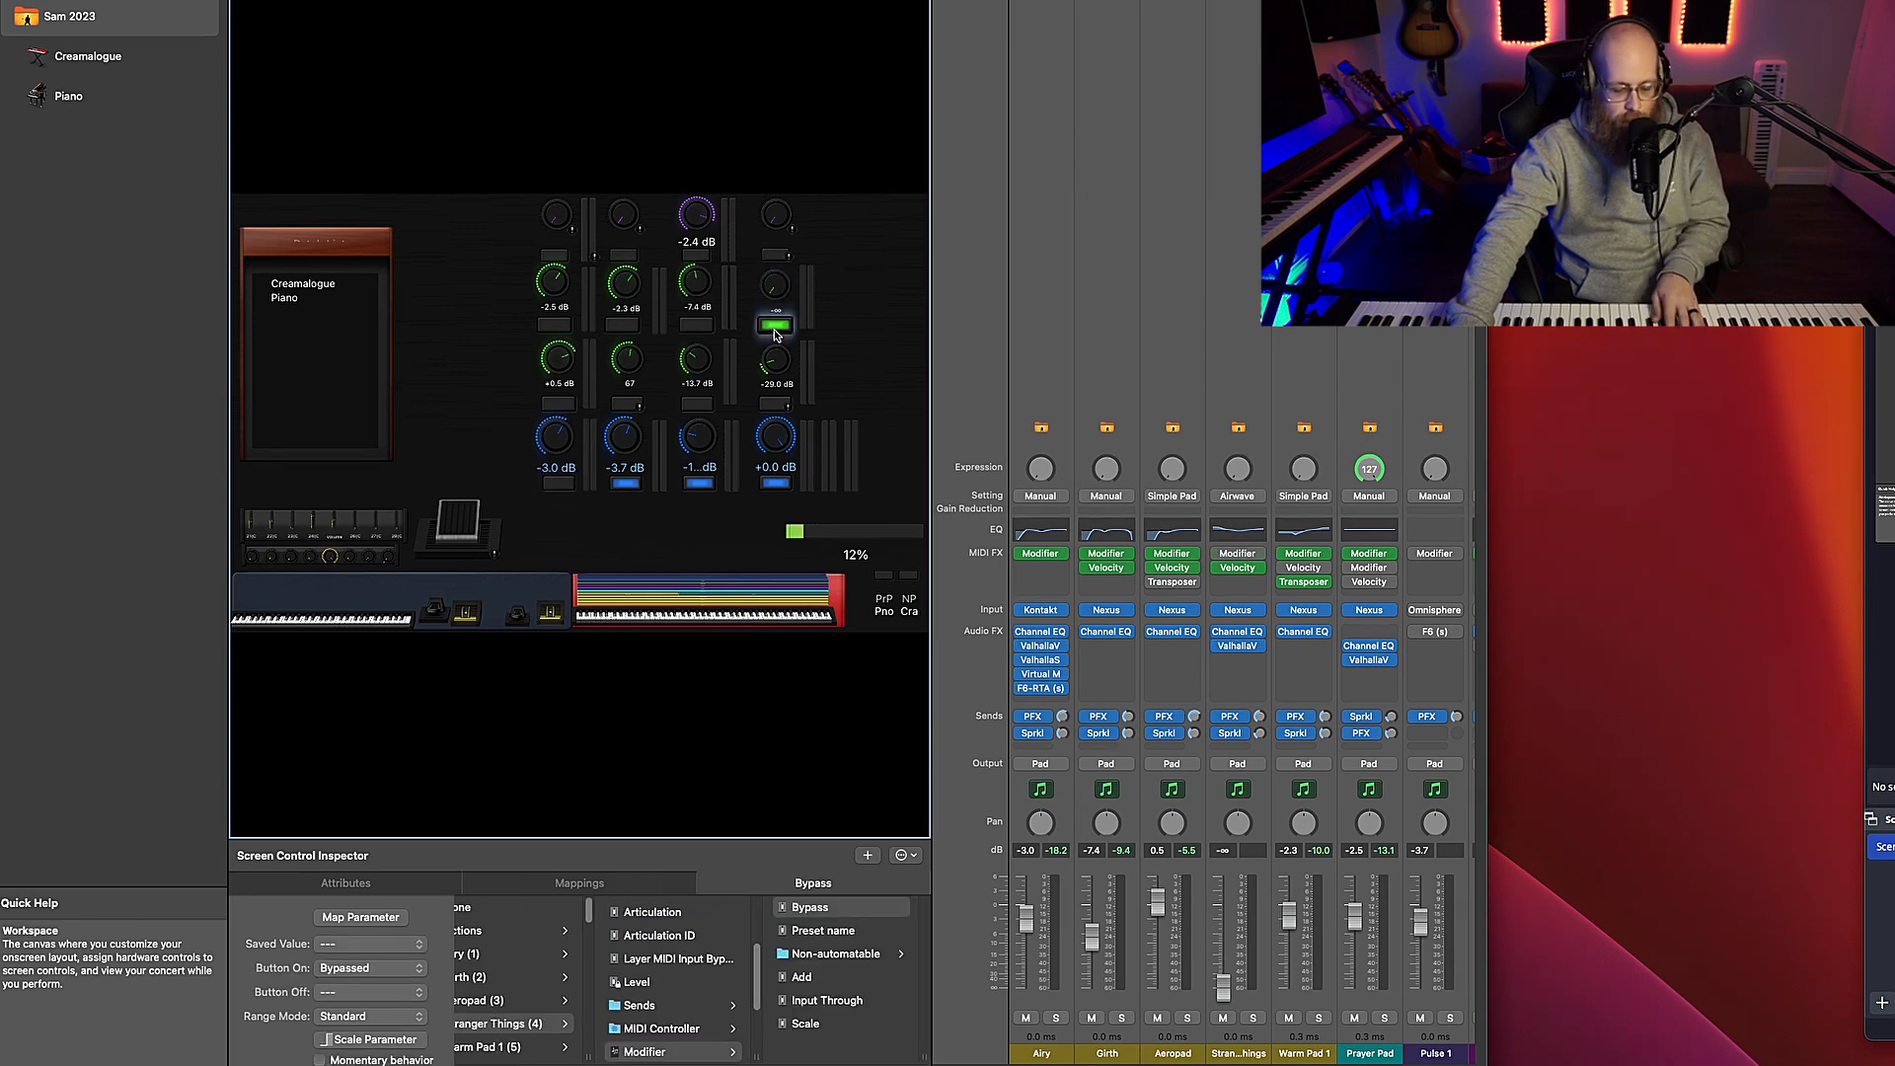
{"action": "left_click", "coordinate": [776, 285]}
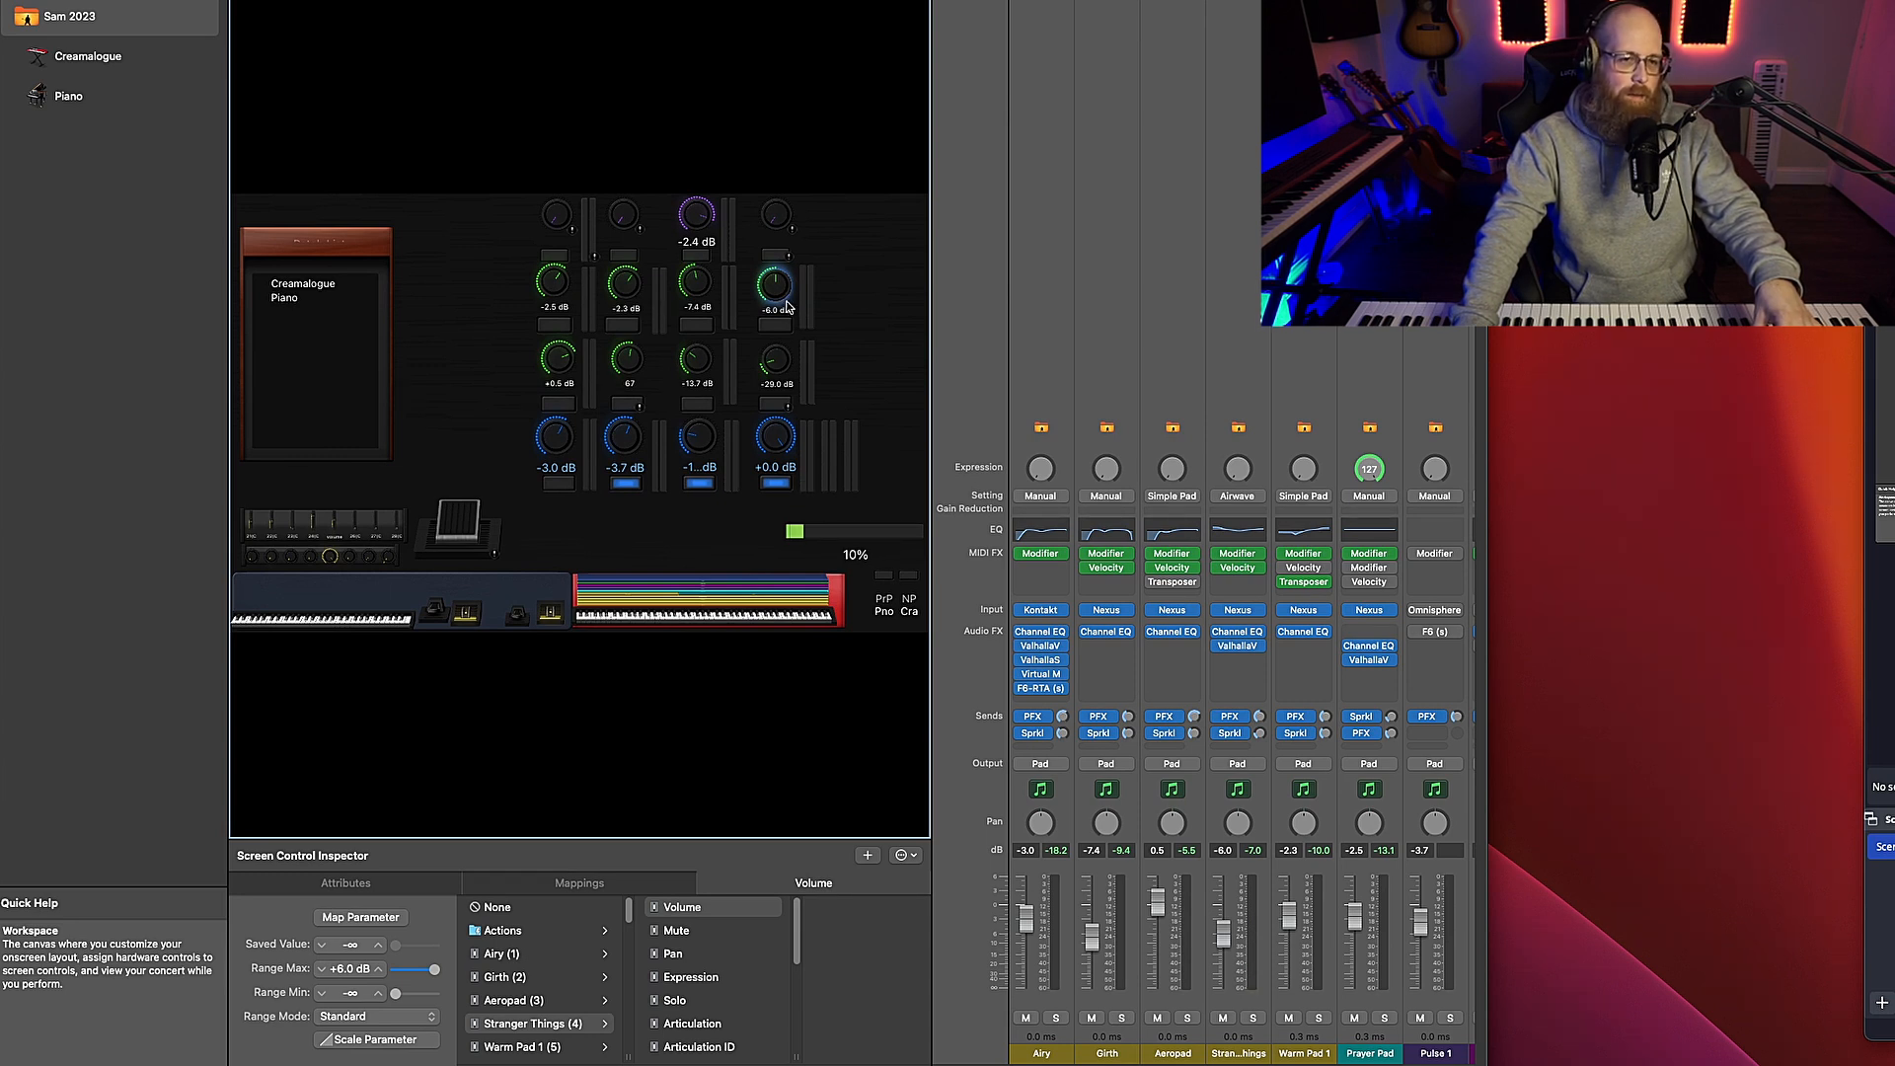
Activate Omnisphere on the Pulse 1 channel and set the channel's volume to -4.7 dB, clearing its peak reading
{"action": "left_click", "coordinate": [643, 470]}
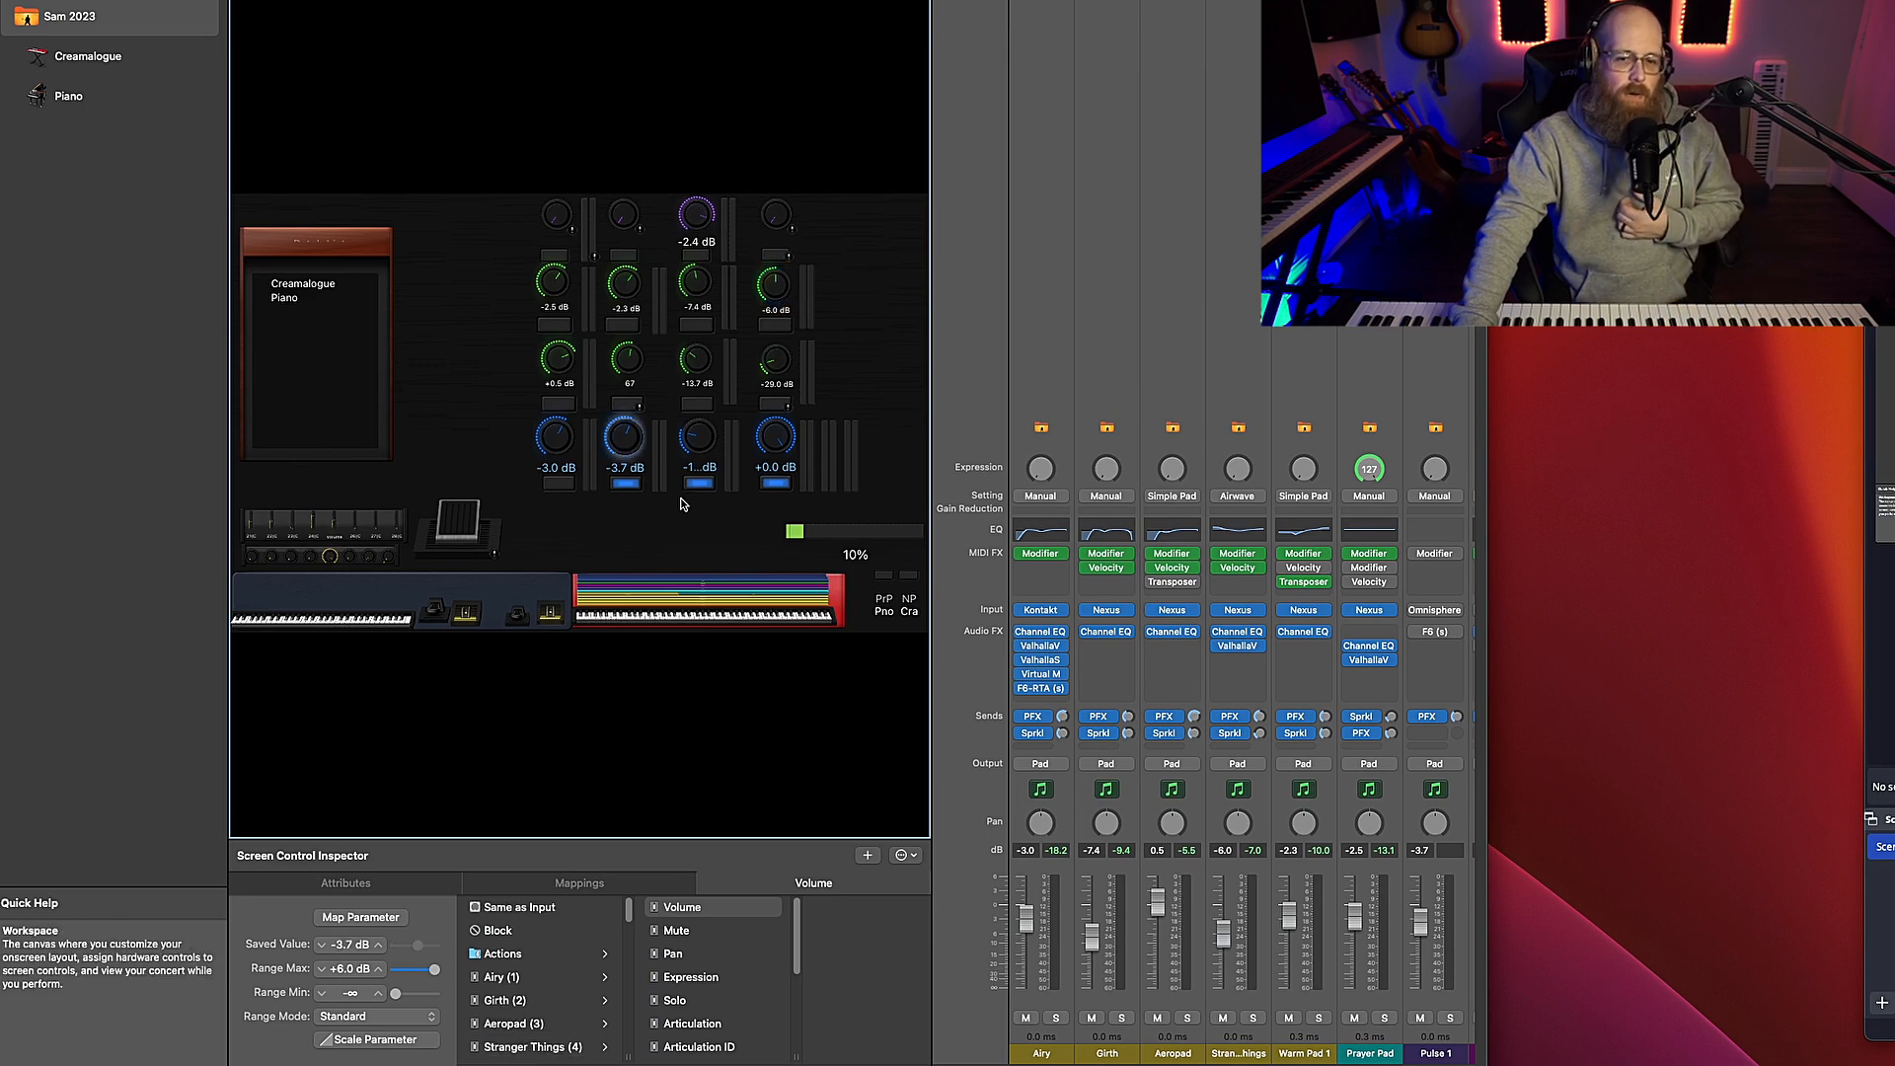
{"action": "scroll", "coordinate": [1241, 691], "scroll_direction": "right", "scroll_amount": 4}
{"action": "mouse_move", "coordinate": [1181, 922]}
{"action": "left_mouse_down"}
{"action": "mouse_move", "coordinate": [1180, 884]}
{"action": "mouse_move", "coordinate": [1181, 940]}
{"action": "mouse_move", "coordinate": [1180, 917]}
{"action": "left_mouse_up"}
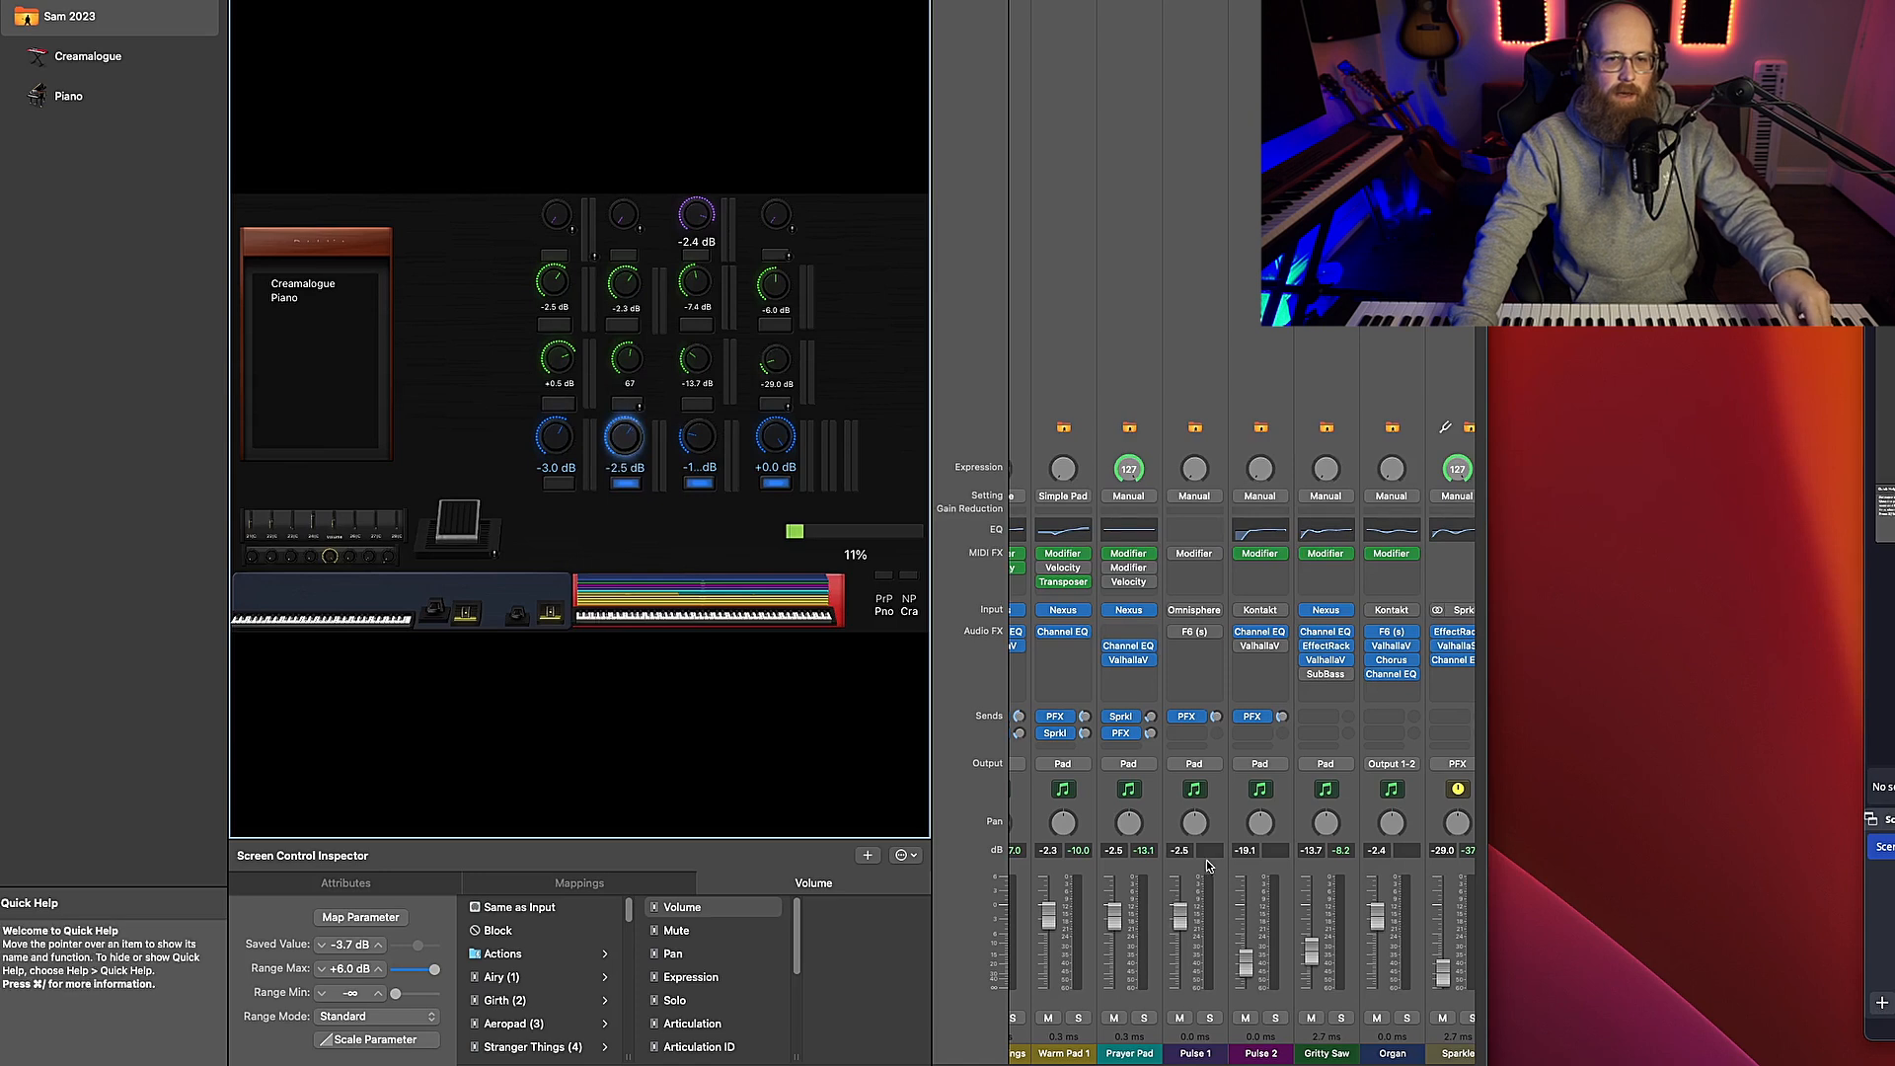
{"action": "left_click", "coordinate": [1172, 612]}
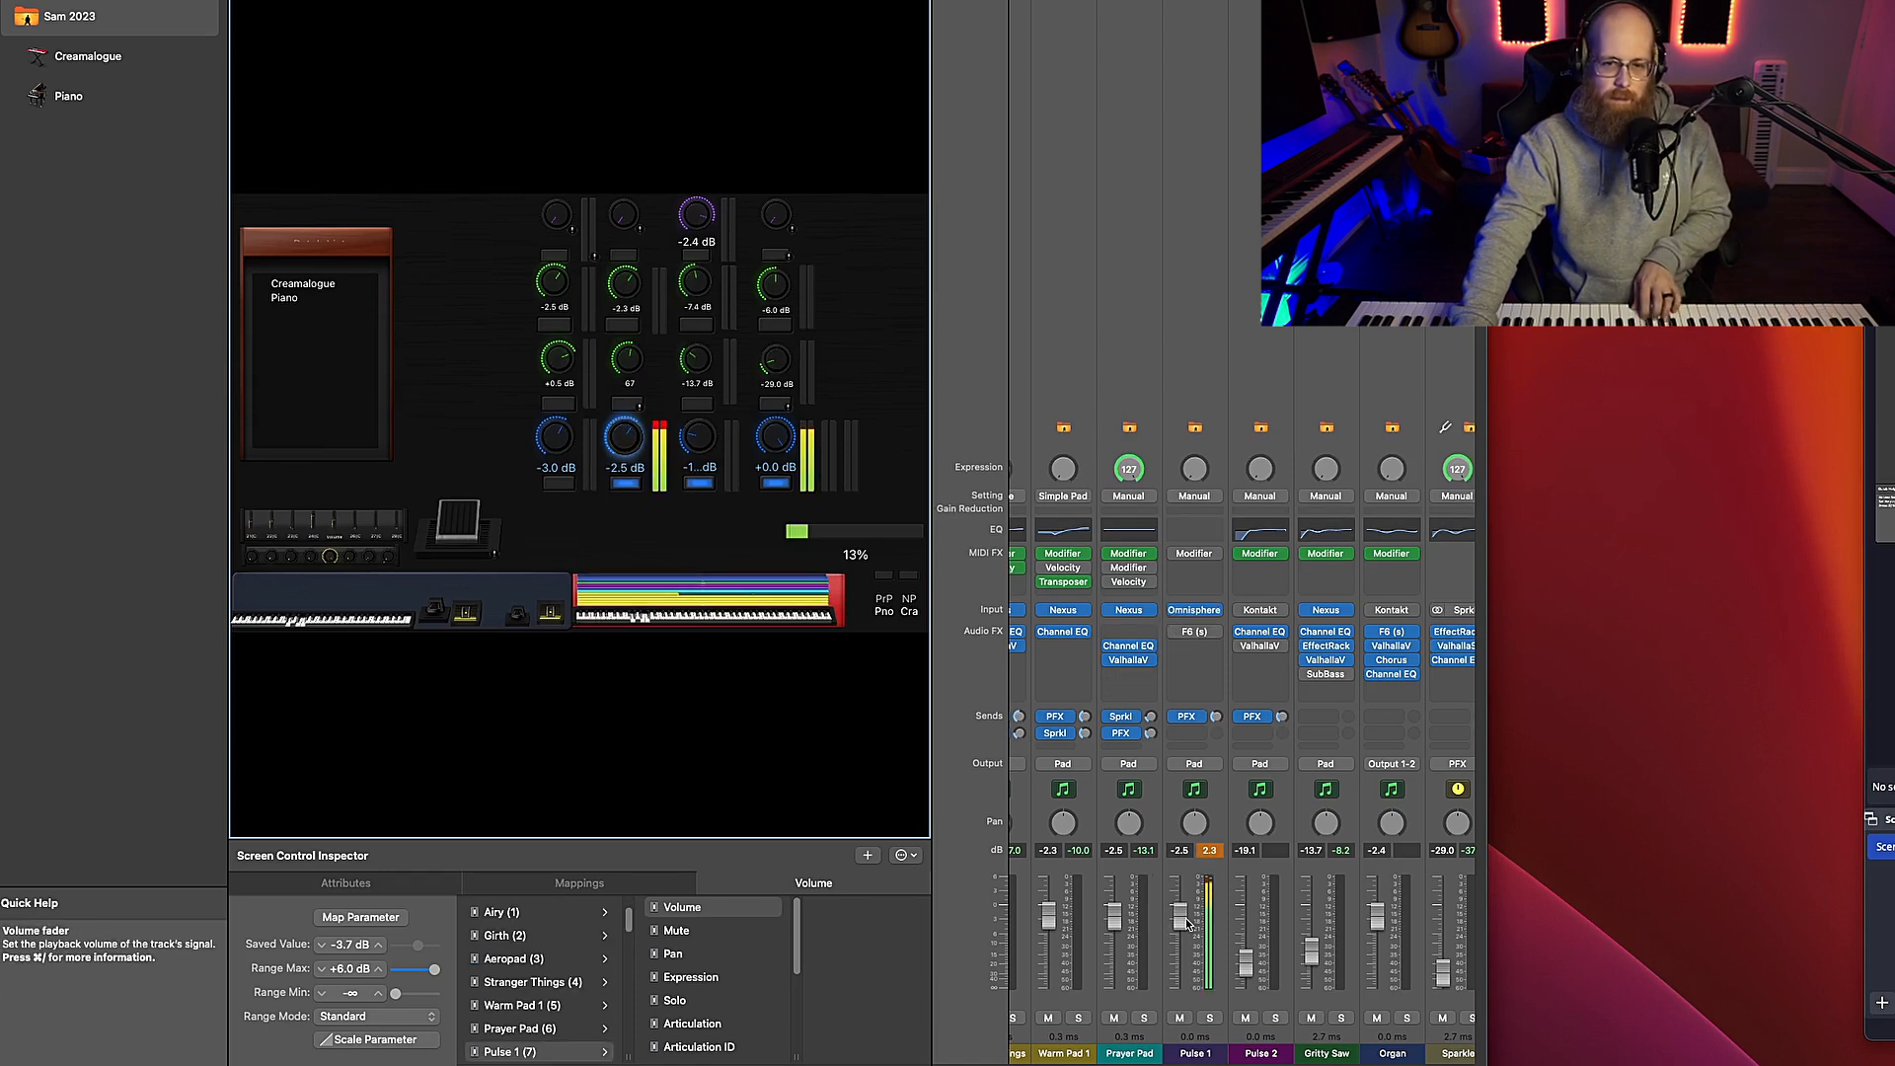
{"action": "left_click_drag", "start_coordinate": [1180, 918], "coordinate": [1185, 943]}
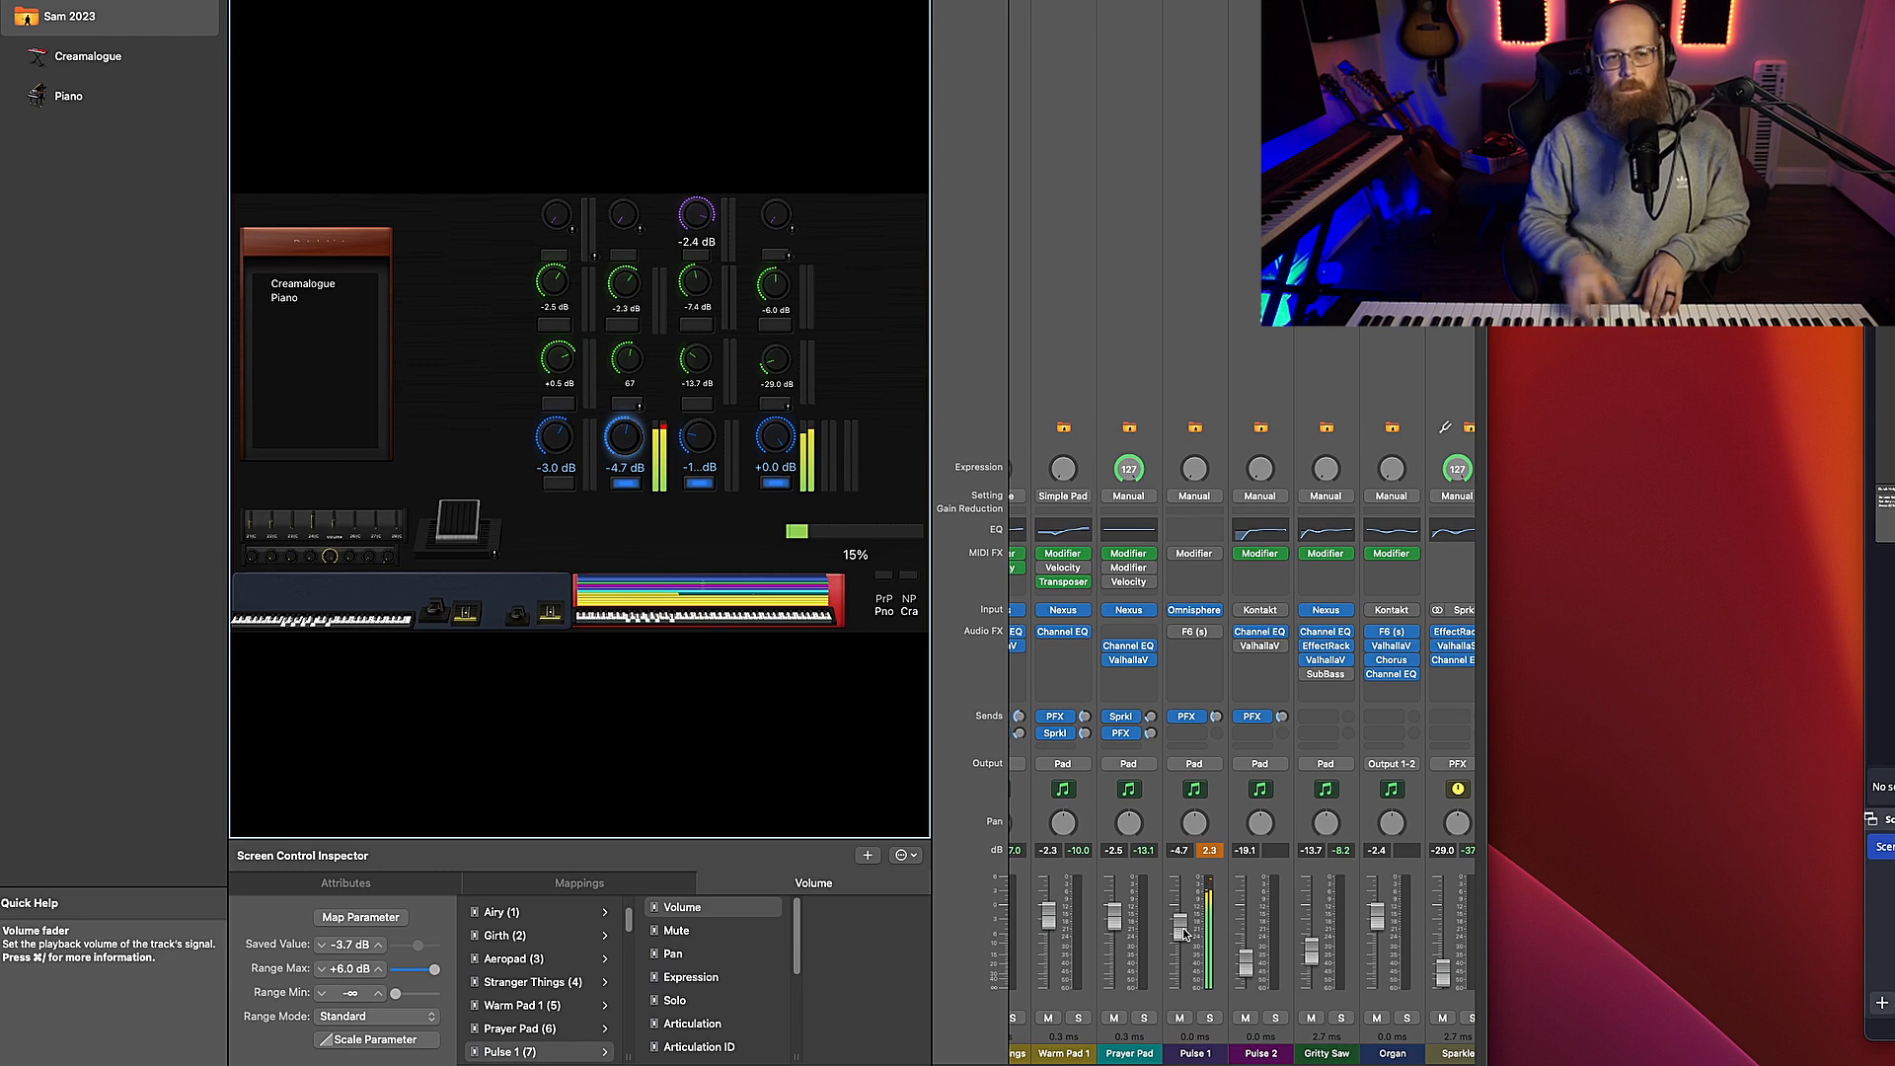
{"action": "left_click", "coordinate": [1209, 851]}
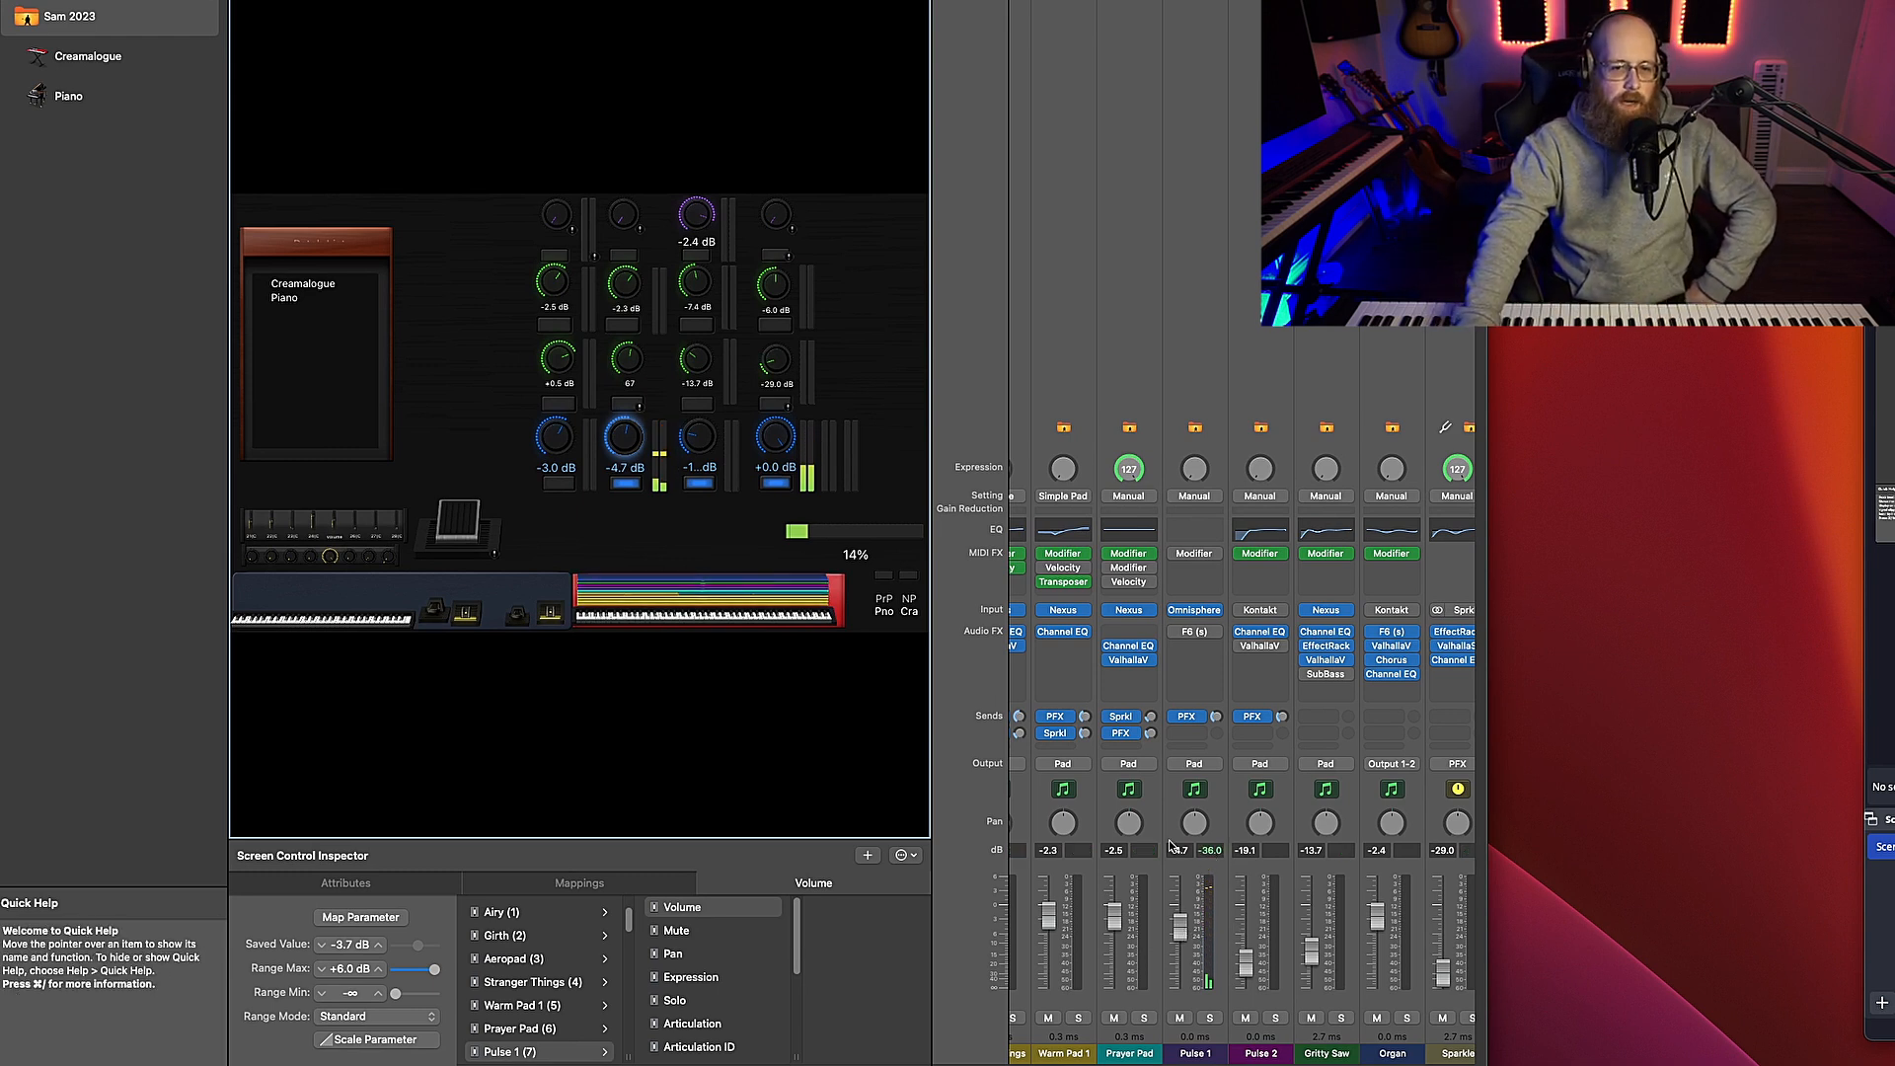
Bypass Omnisphere on Pulse 1 and set the volumes of both Pulse 1 and Pulse 2 to -15.6 dB
{"action": "left_click_drag", "start_coordinate": [1181, 930], "coordinate": [1250, 965]}
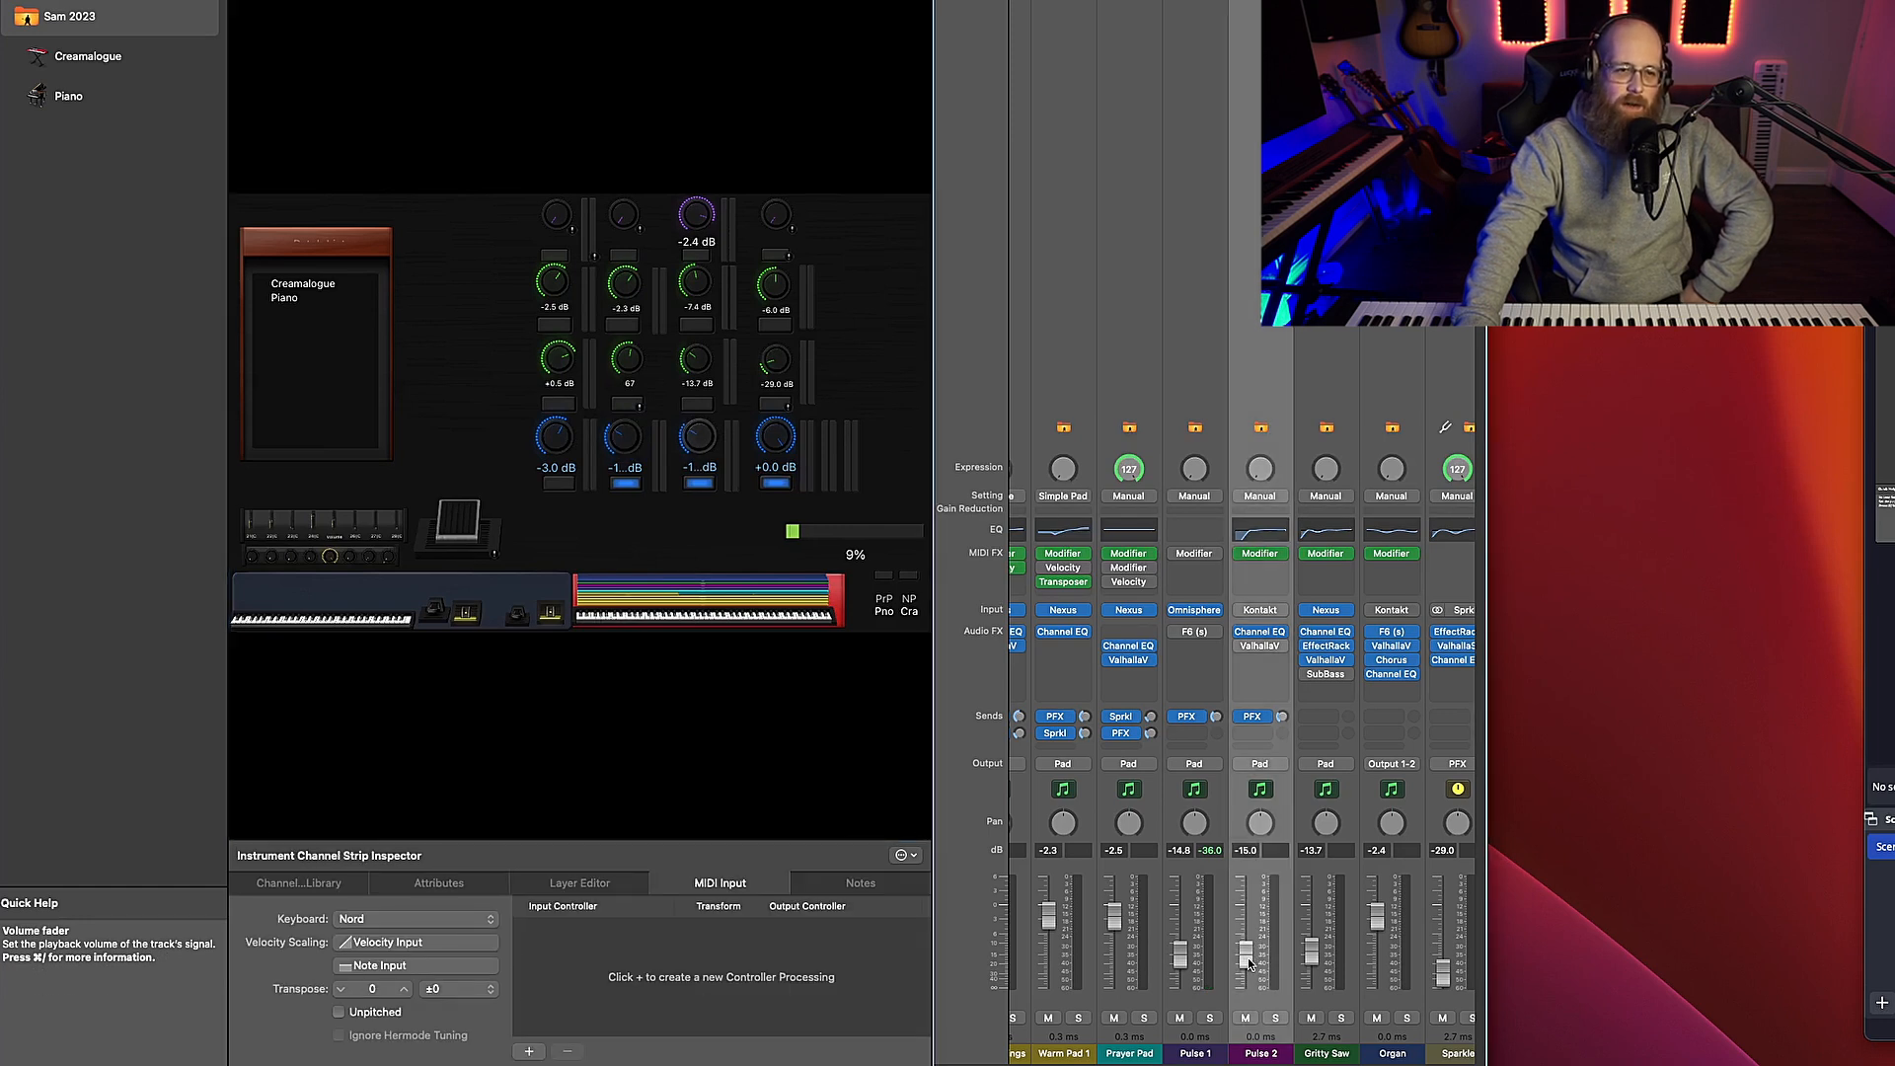
{"action": "left_click", "coordinate": [1176, 615]}
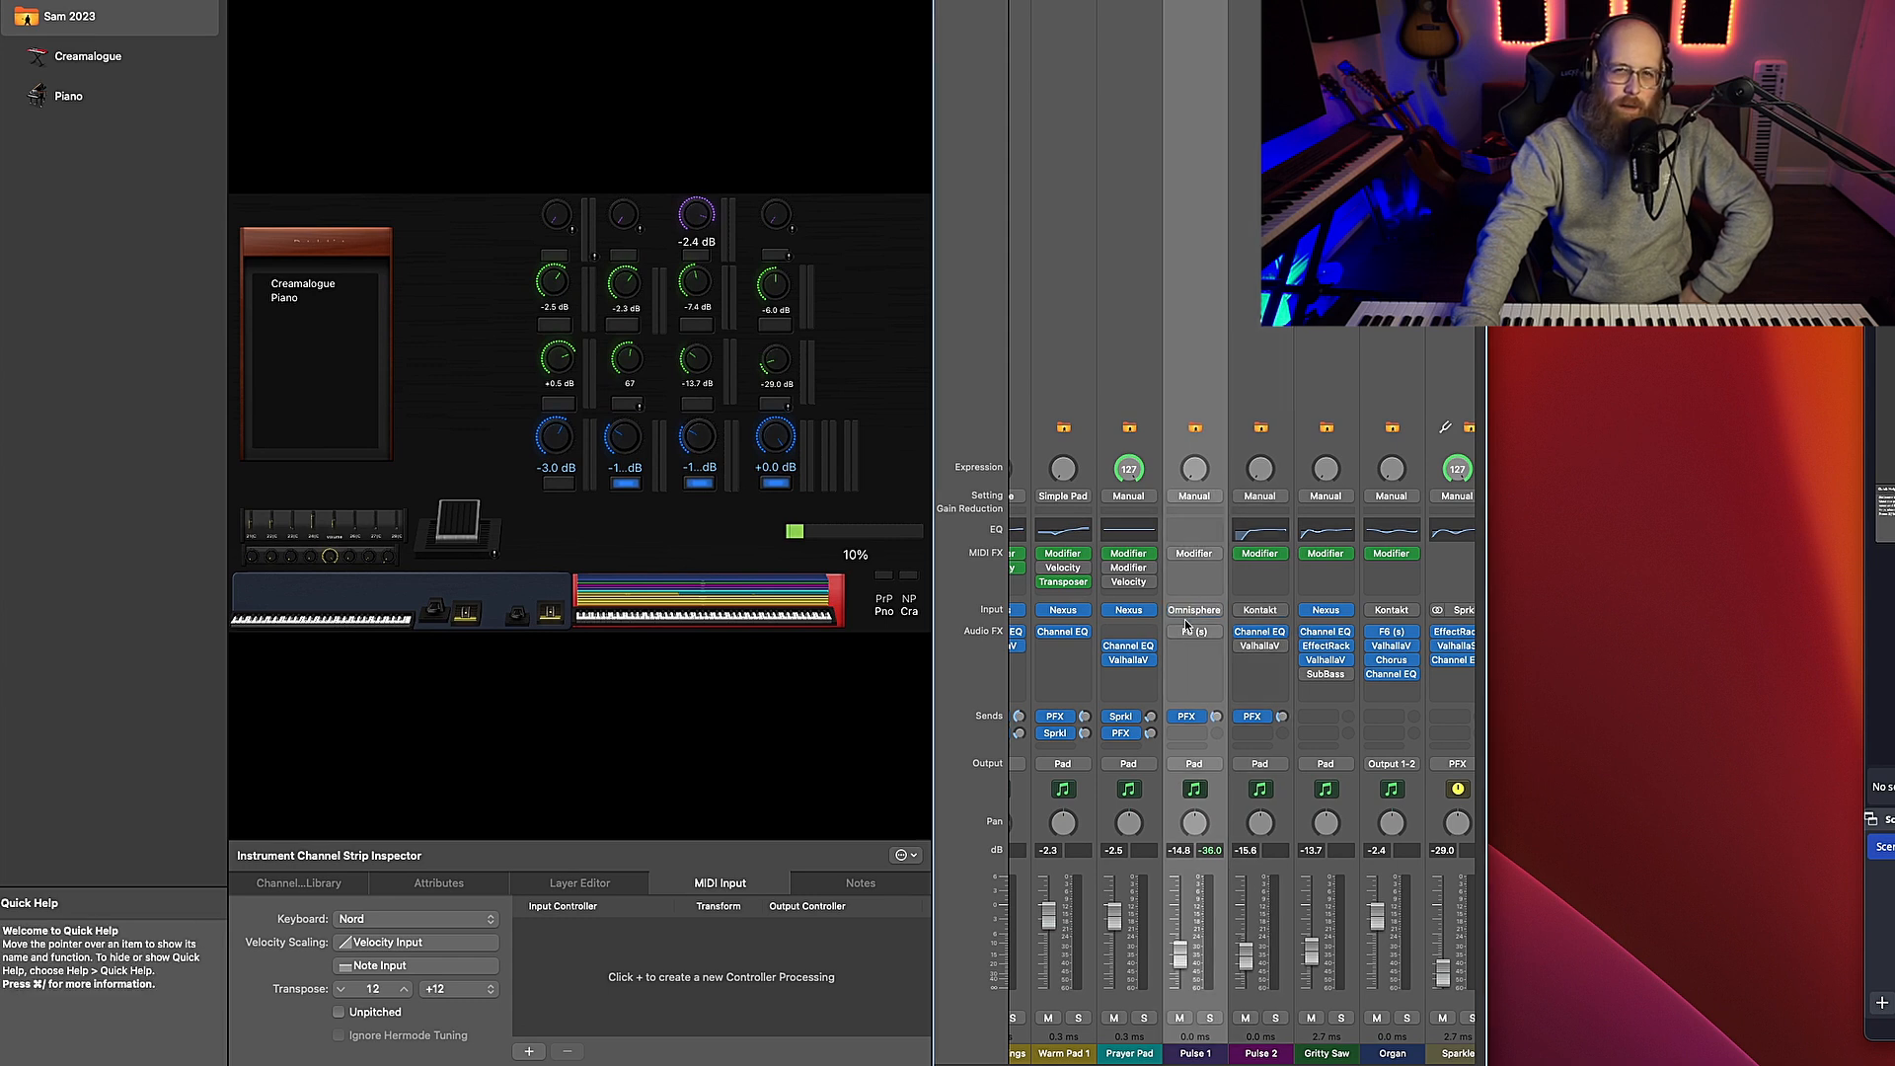
{"action": "left_click_drag", "start_coordinate": [1184, 958], "coordinate": [1186, 962]}
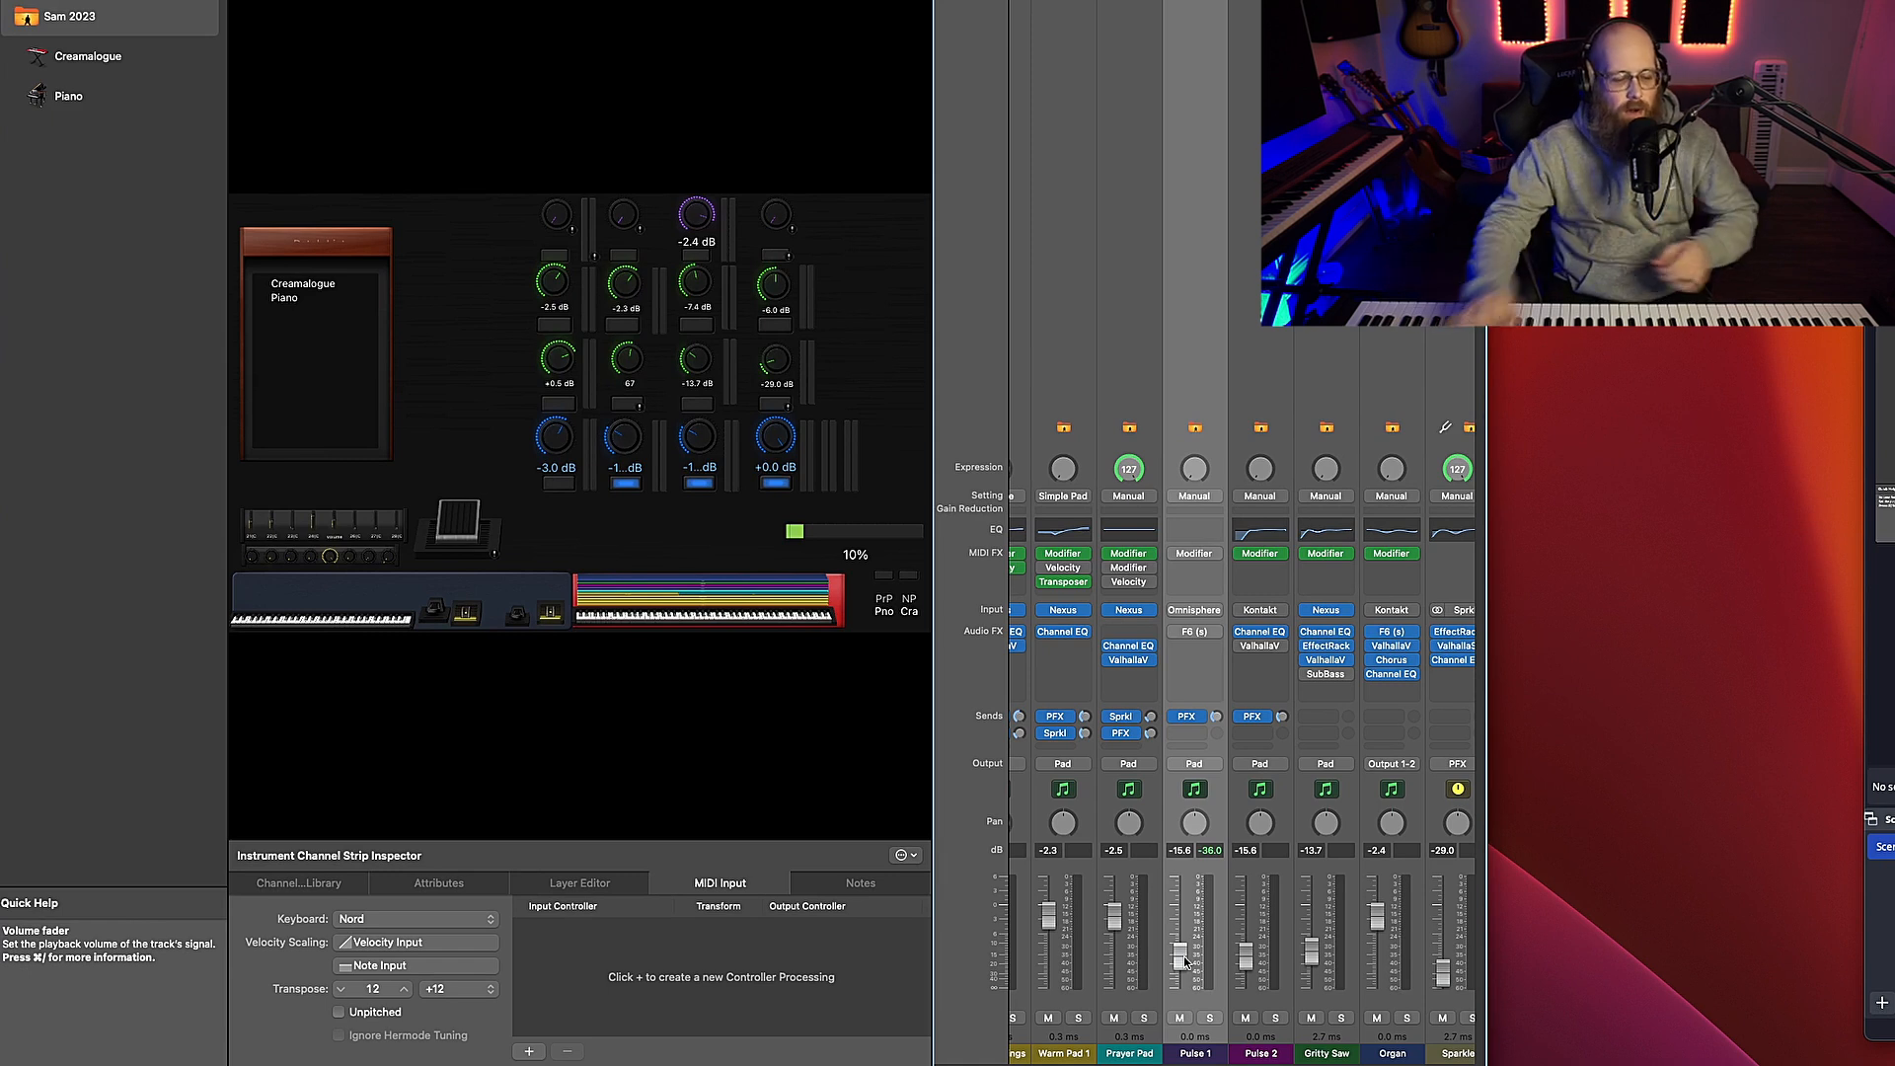
Switch off the on-screen toggles below the Pulse 1 and Pulse 2 volume knobs
{"action": "left_click", "coordinate": [614, 482]}
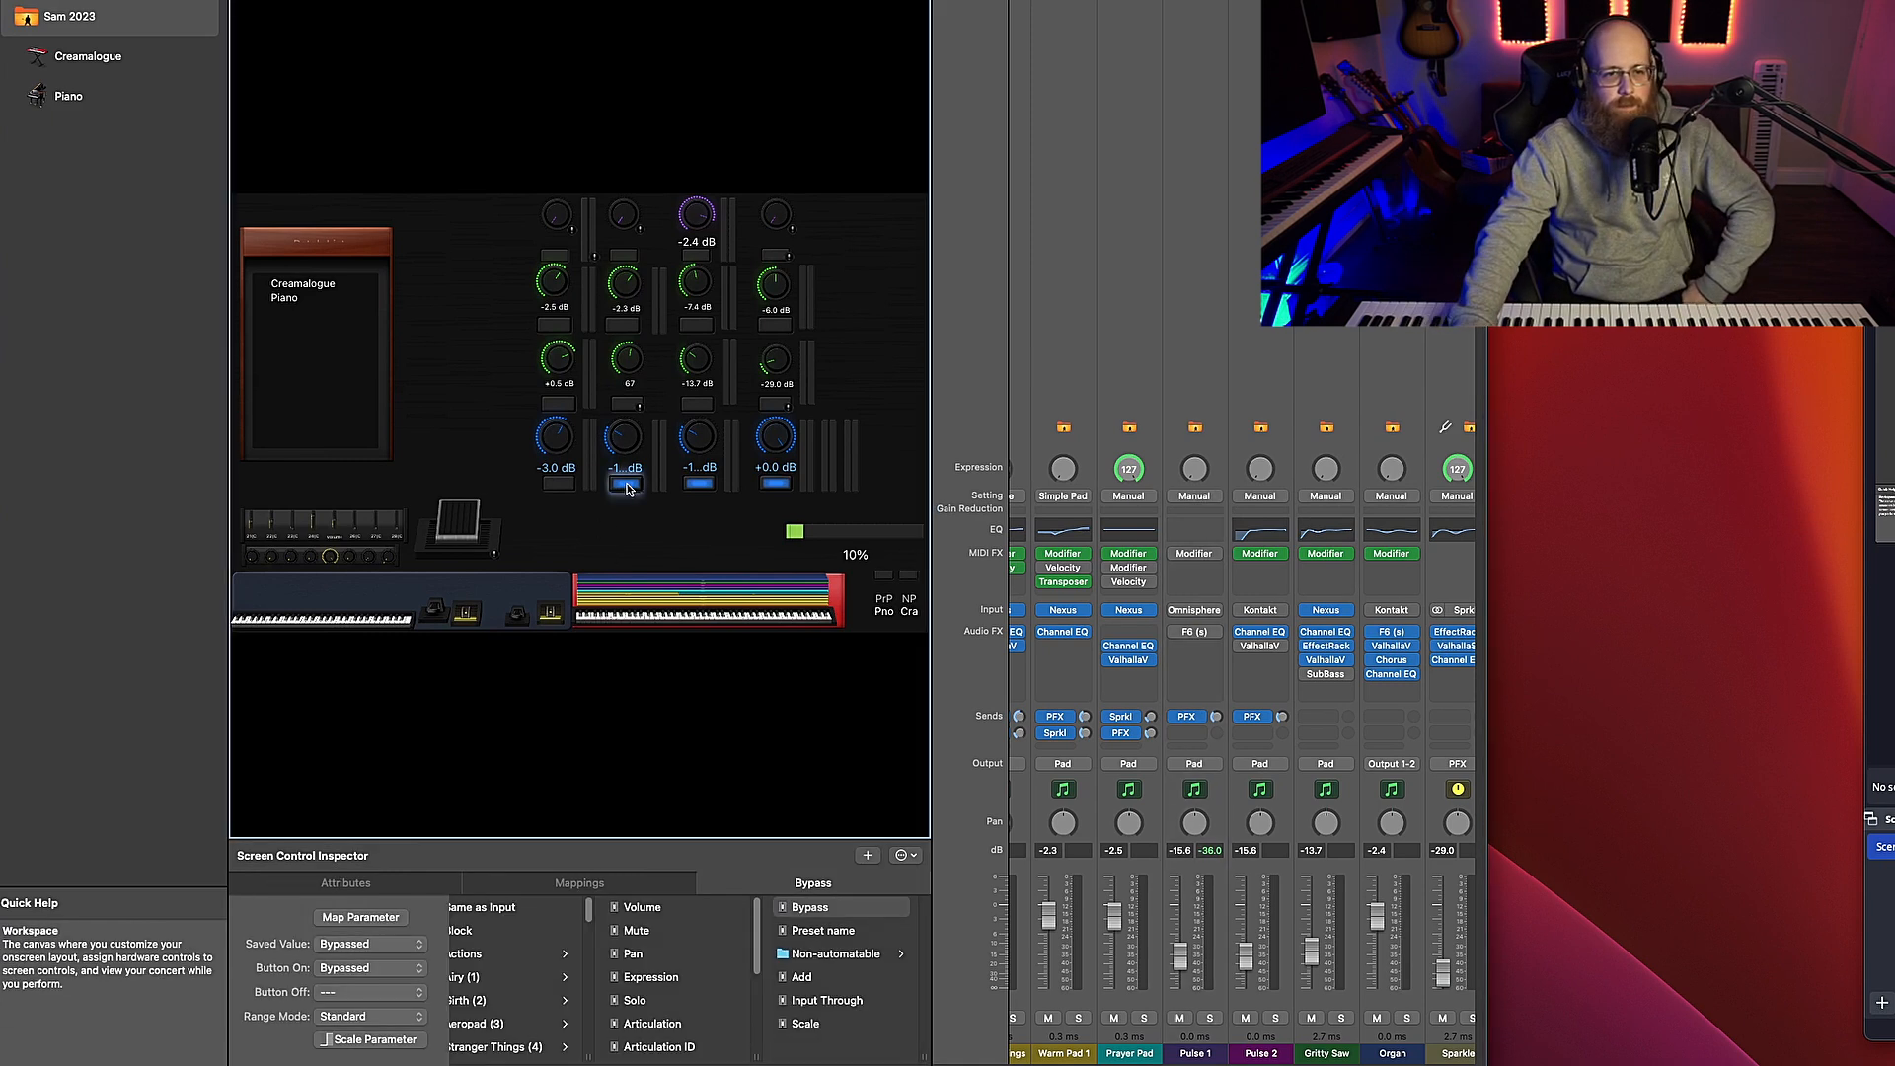
{"action": "left_click", "coordinate": [705, 488]}
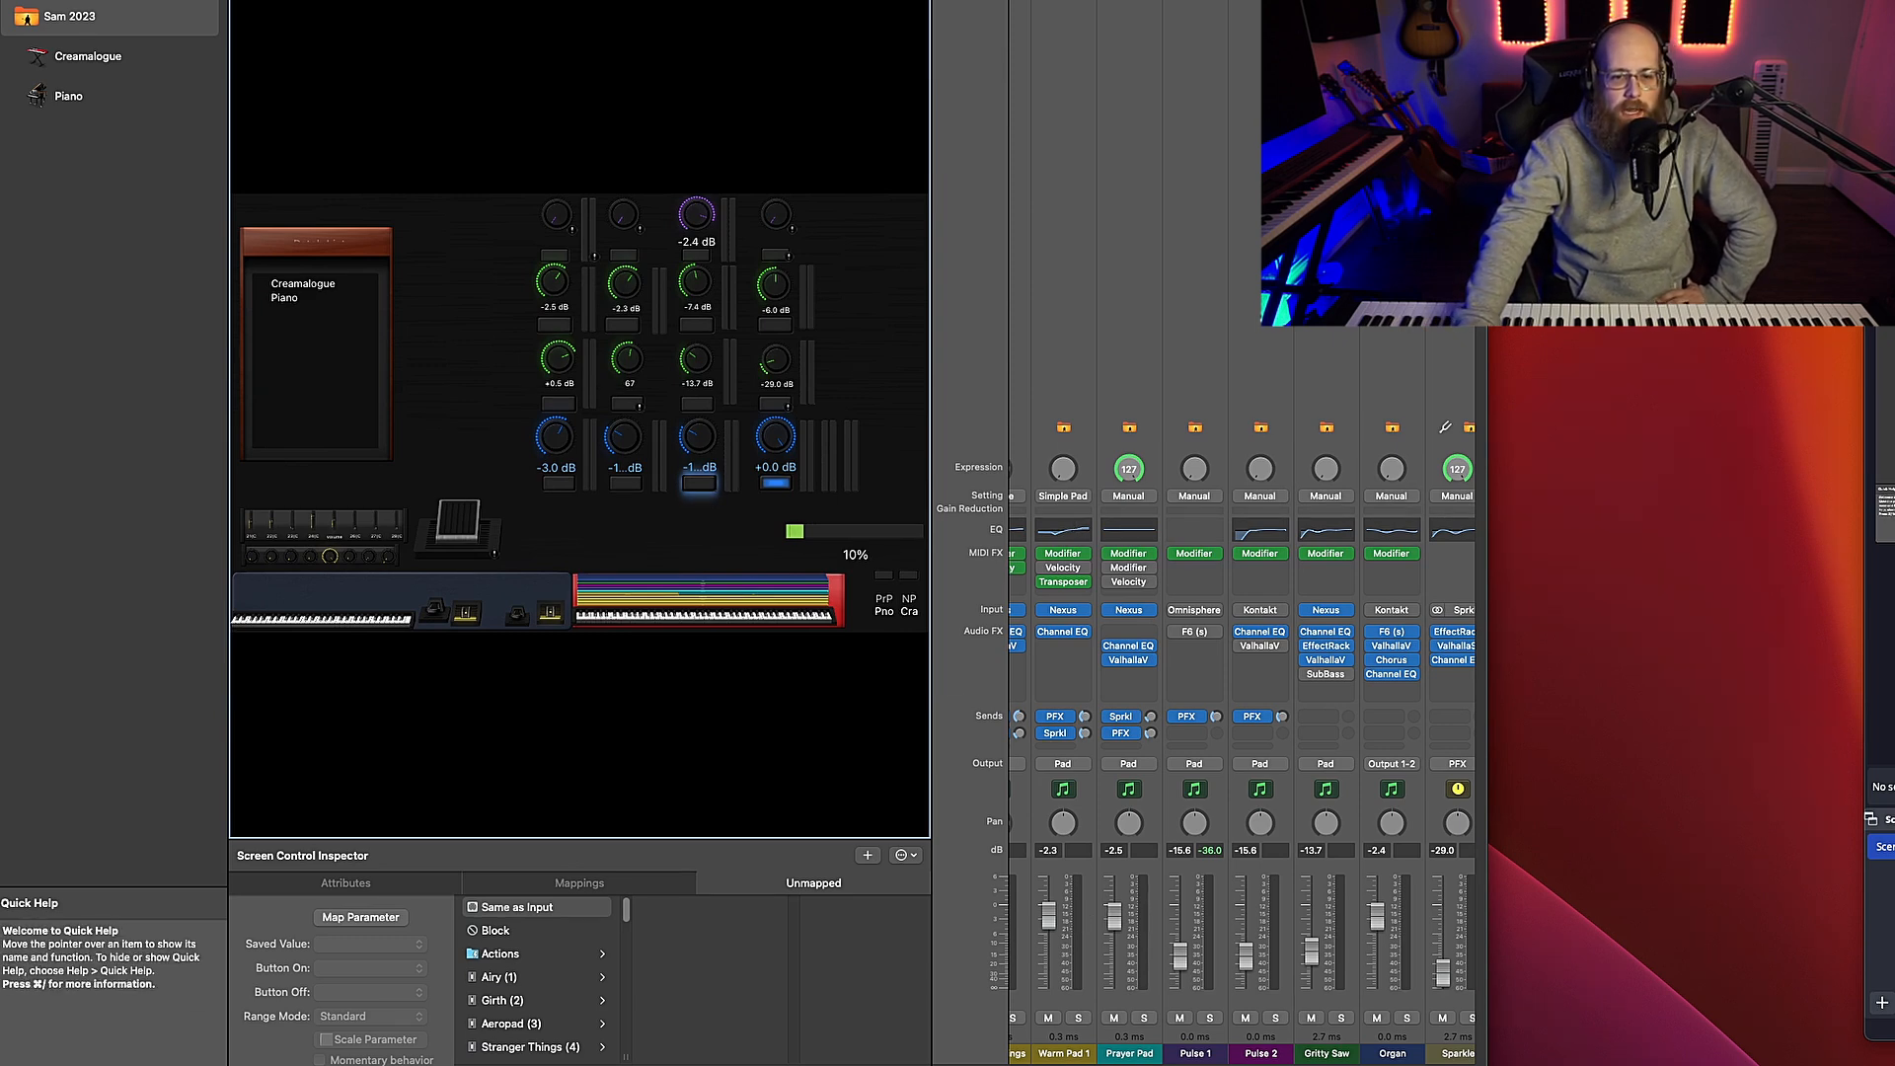
Examine the MIDI input and transpose settings of the Girth and Airy channels
{"action": "scroll", "coordinate": [1062, 1063], "scroll_direction": "left", "scroll_amount": 4}
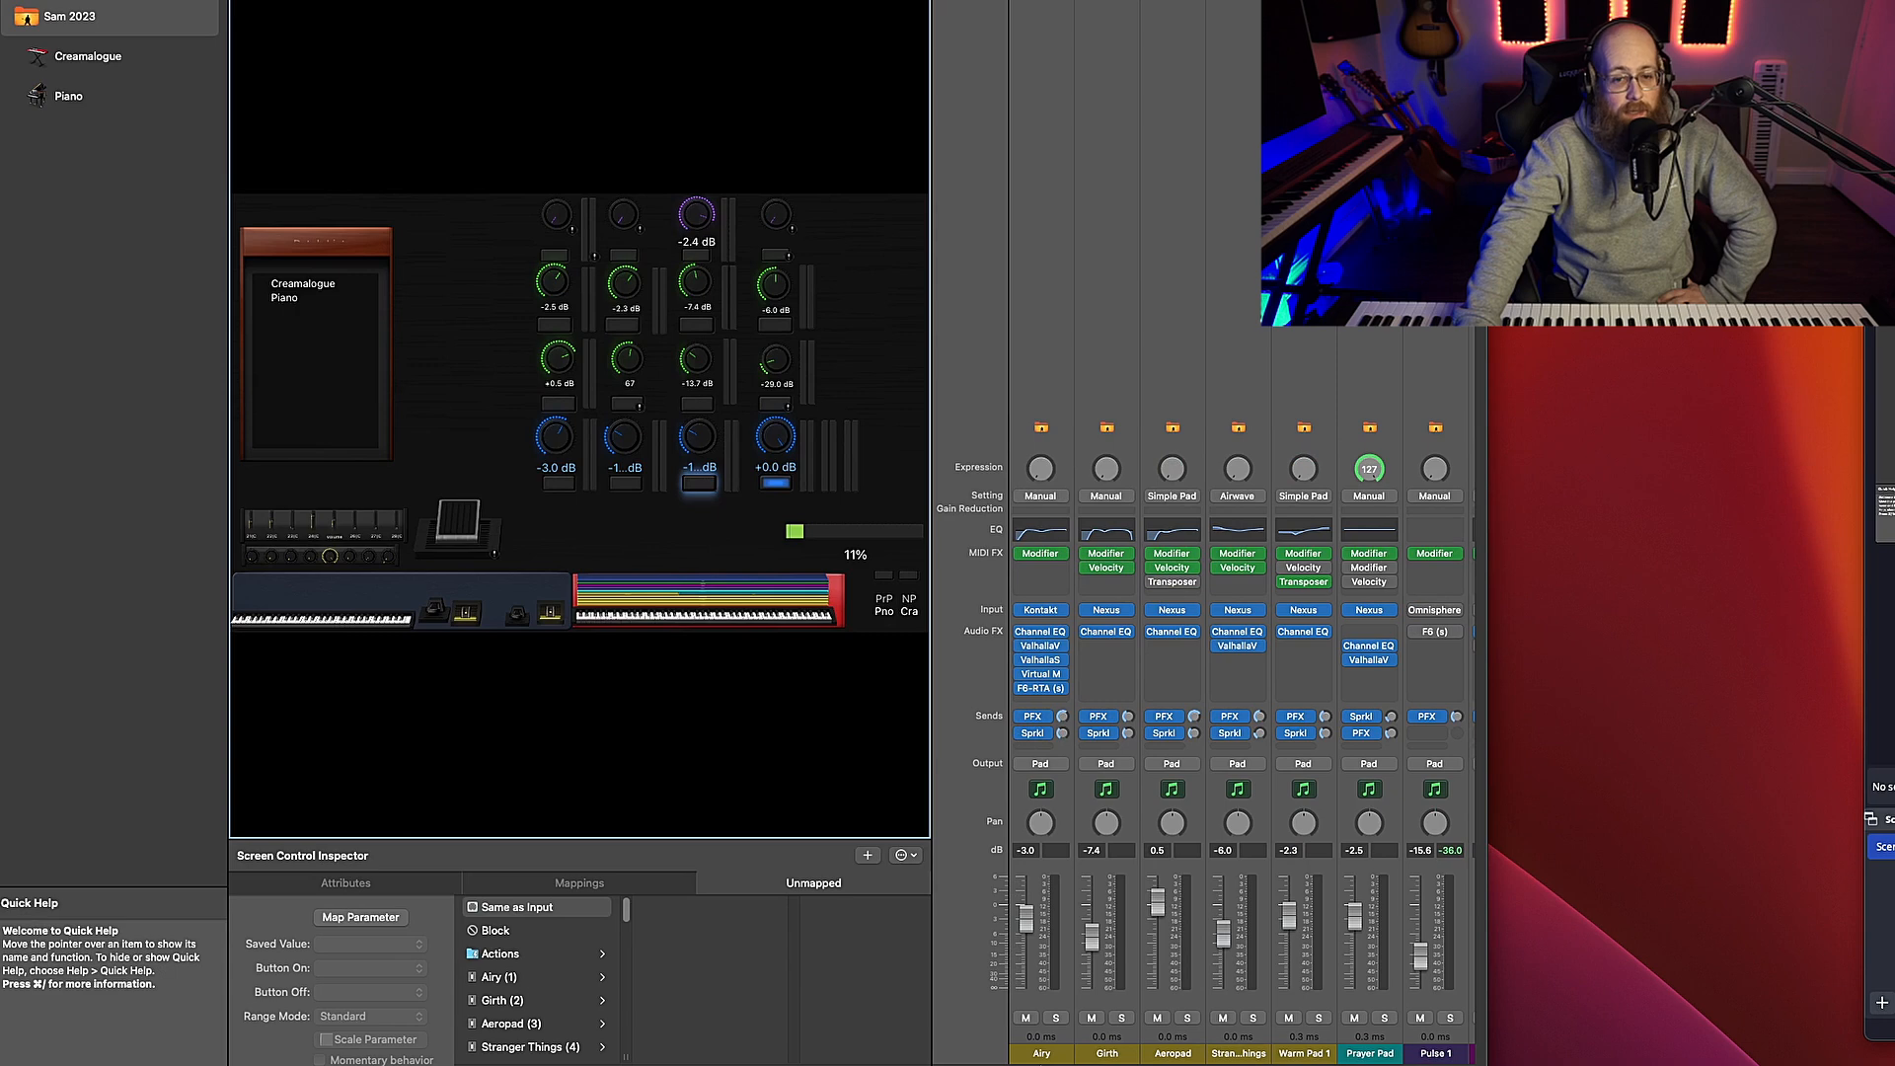
{"action": "left_click", "coordinate": [1108, 1056]}
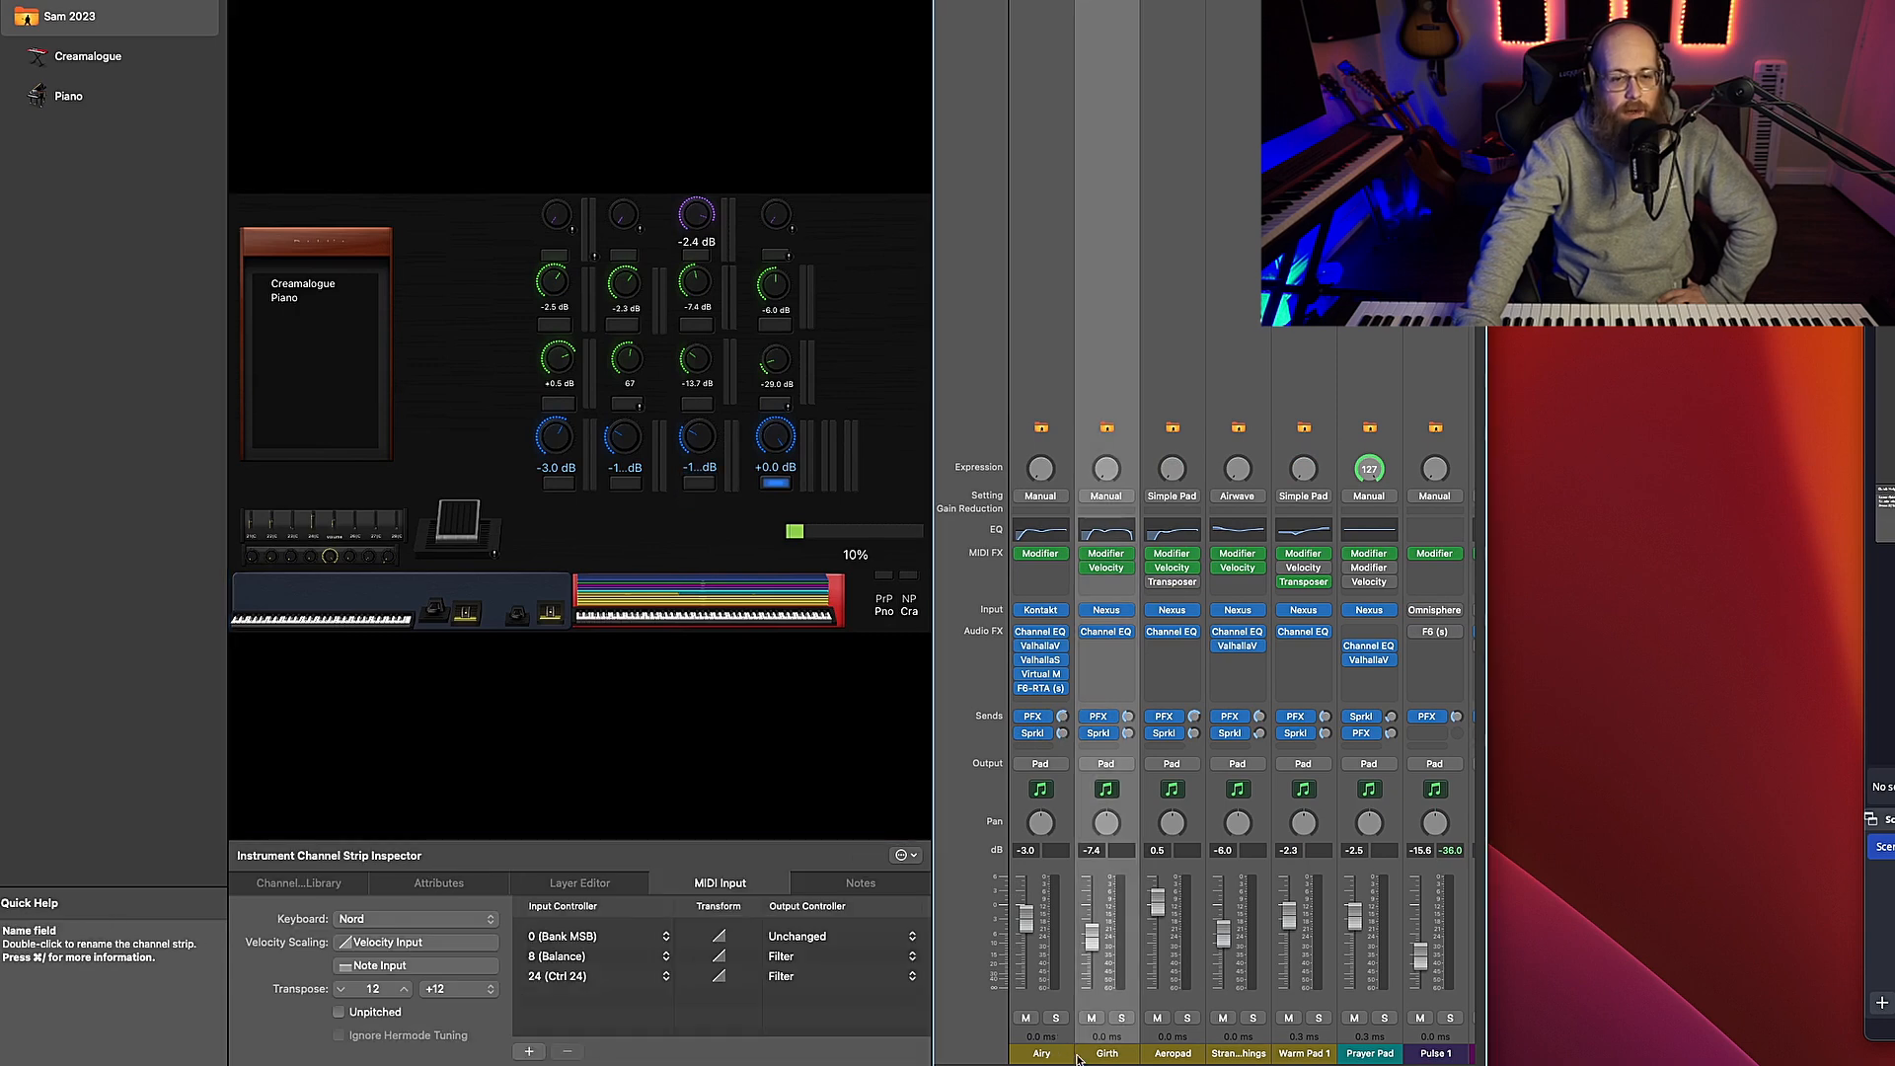
{"action": "left_click", "coordinate": [1054, 1060]}
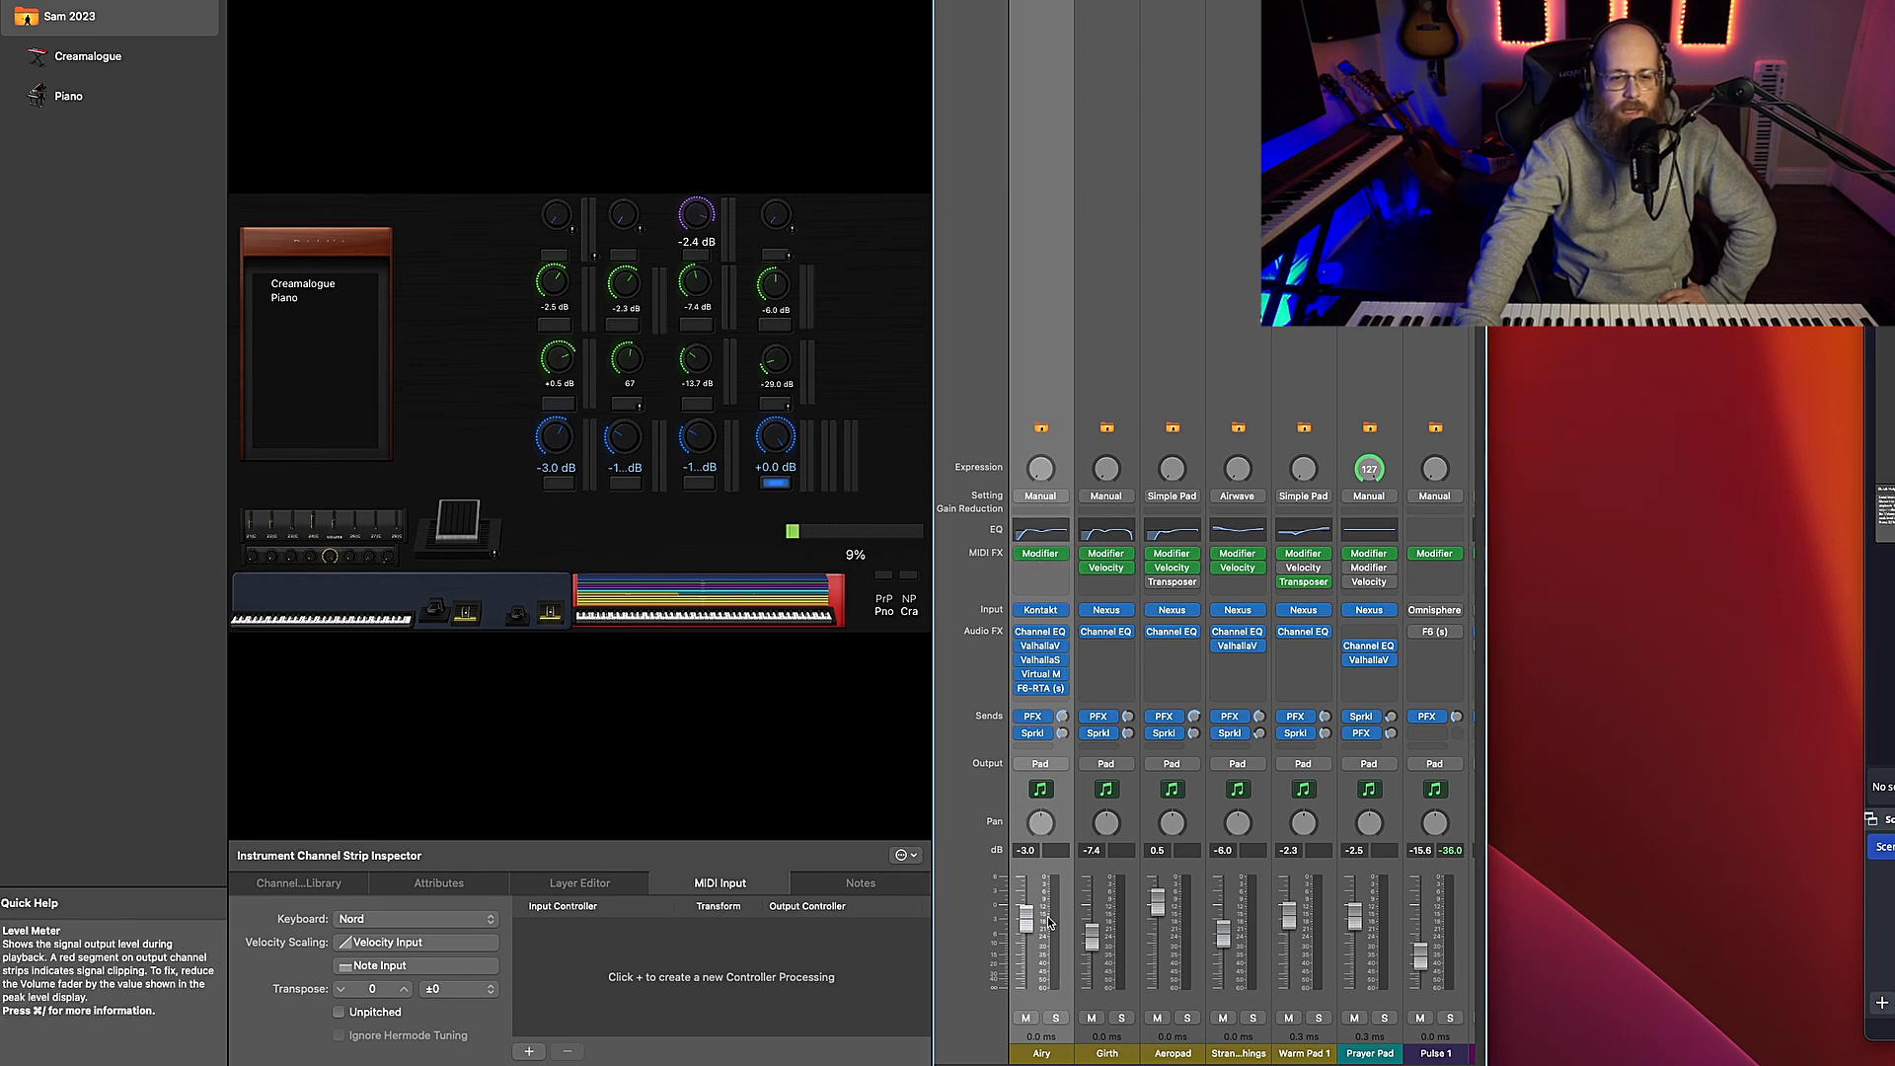
{"action": "mouse_move", "coordinate": [1076, 1059]}
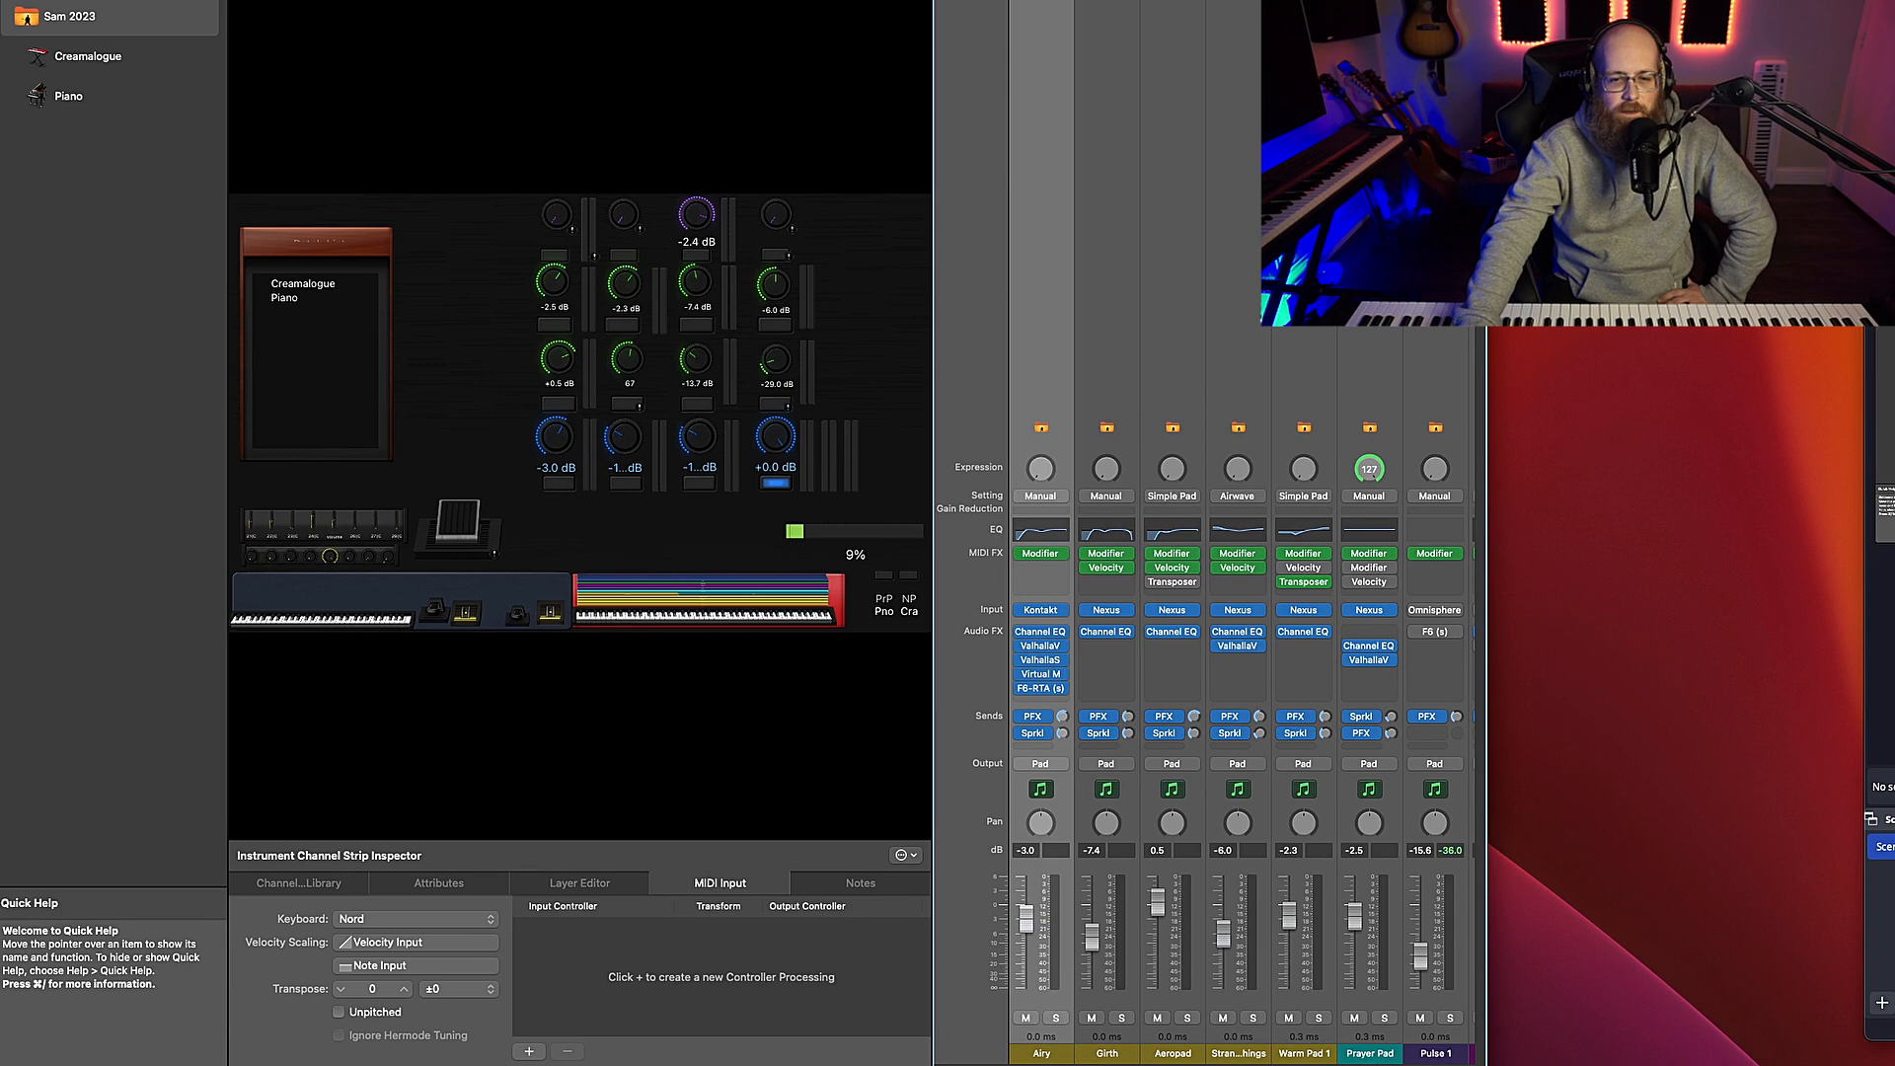
Examine the F6 equalizer curve on the PFX channel and close the plug-in
{"action": "scroll", "coordinate": [1246, 633], "scroll_direction": "right", "scroll_amount": 10}
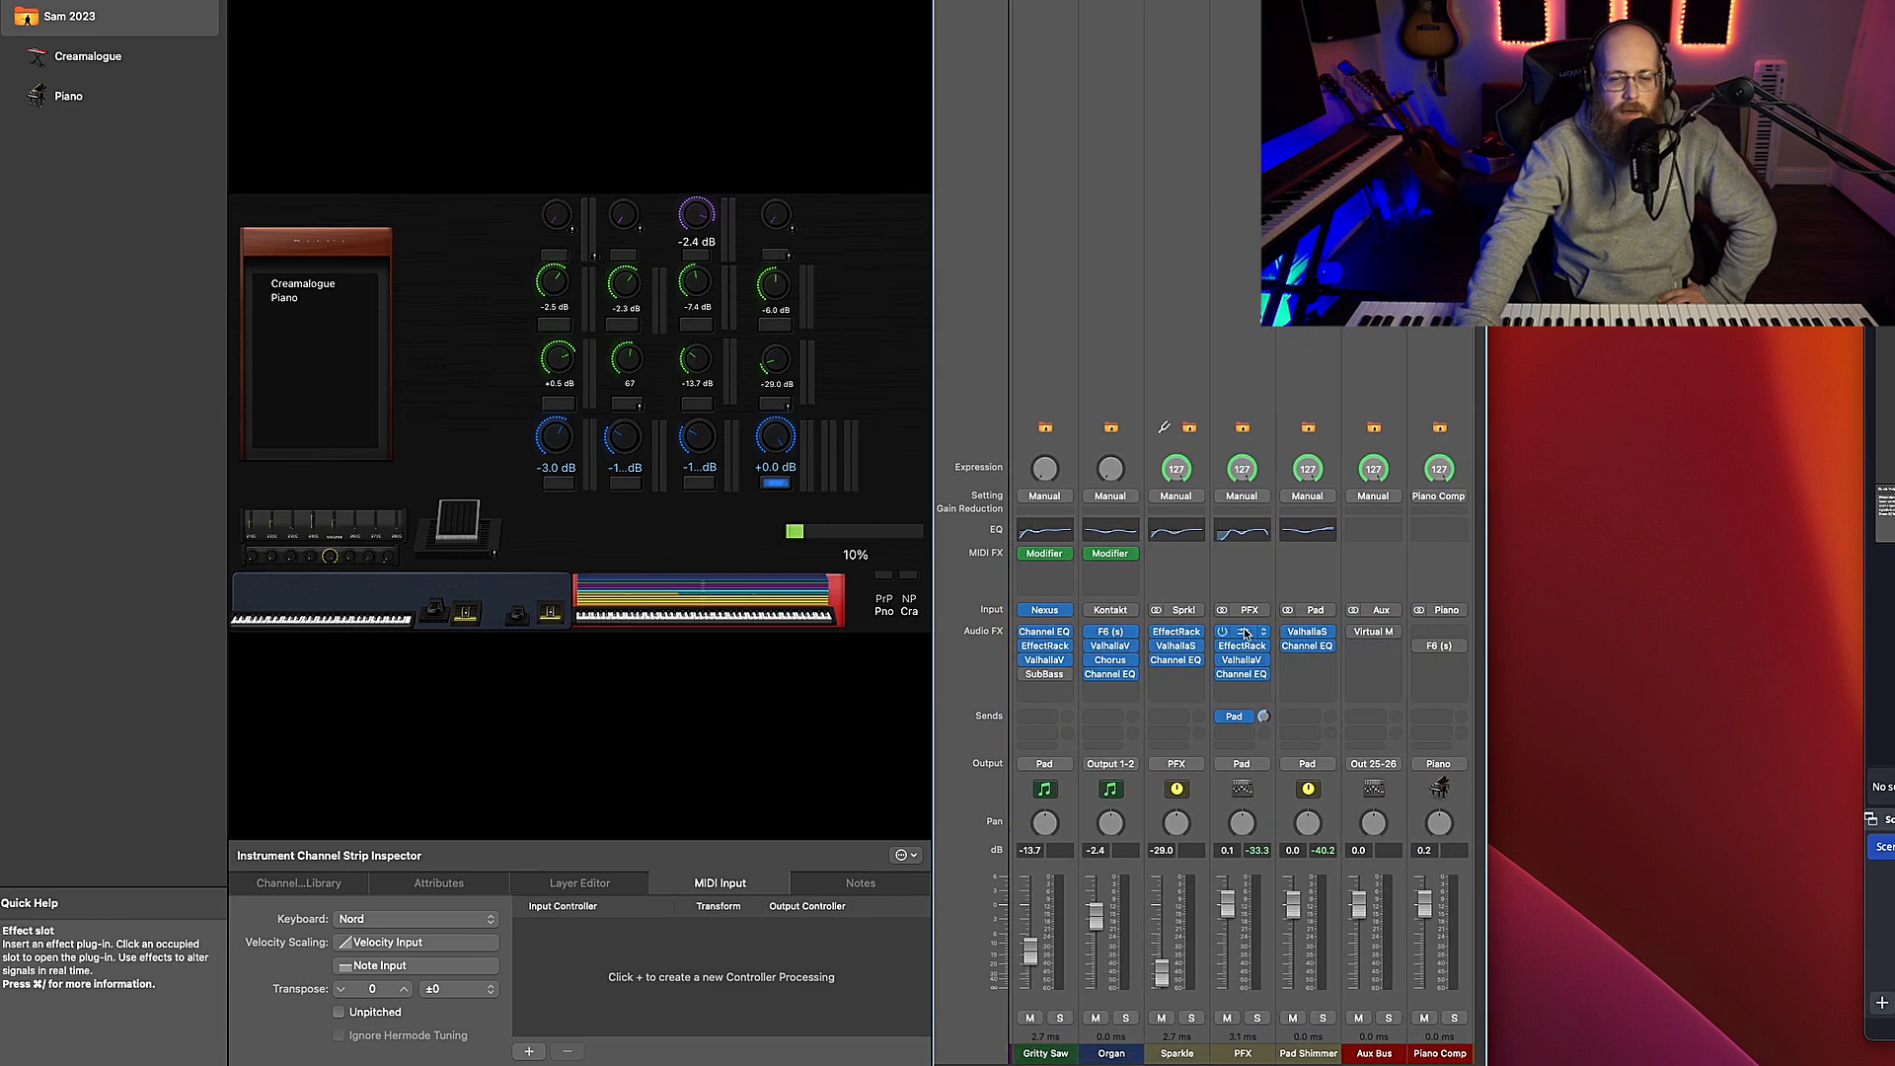
{"action": "left_click", "coordinate": [1245, 633]}
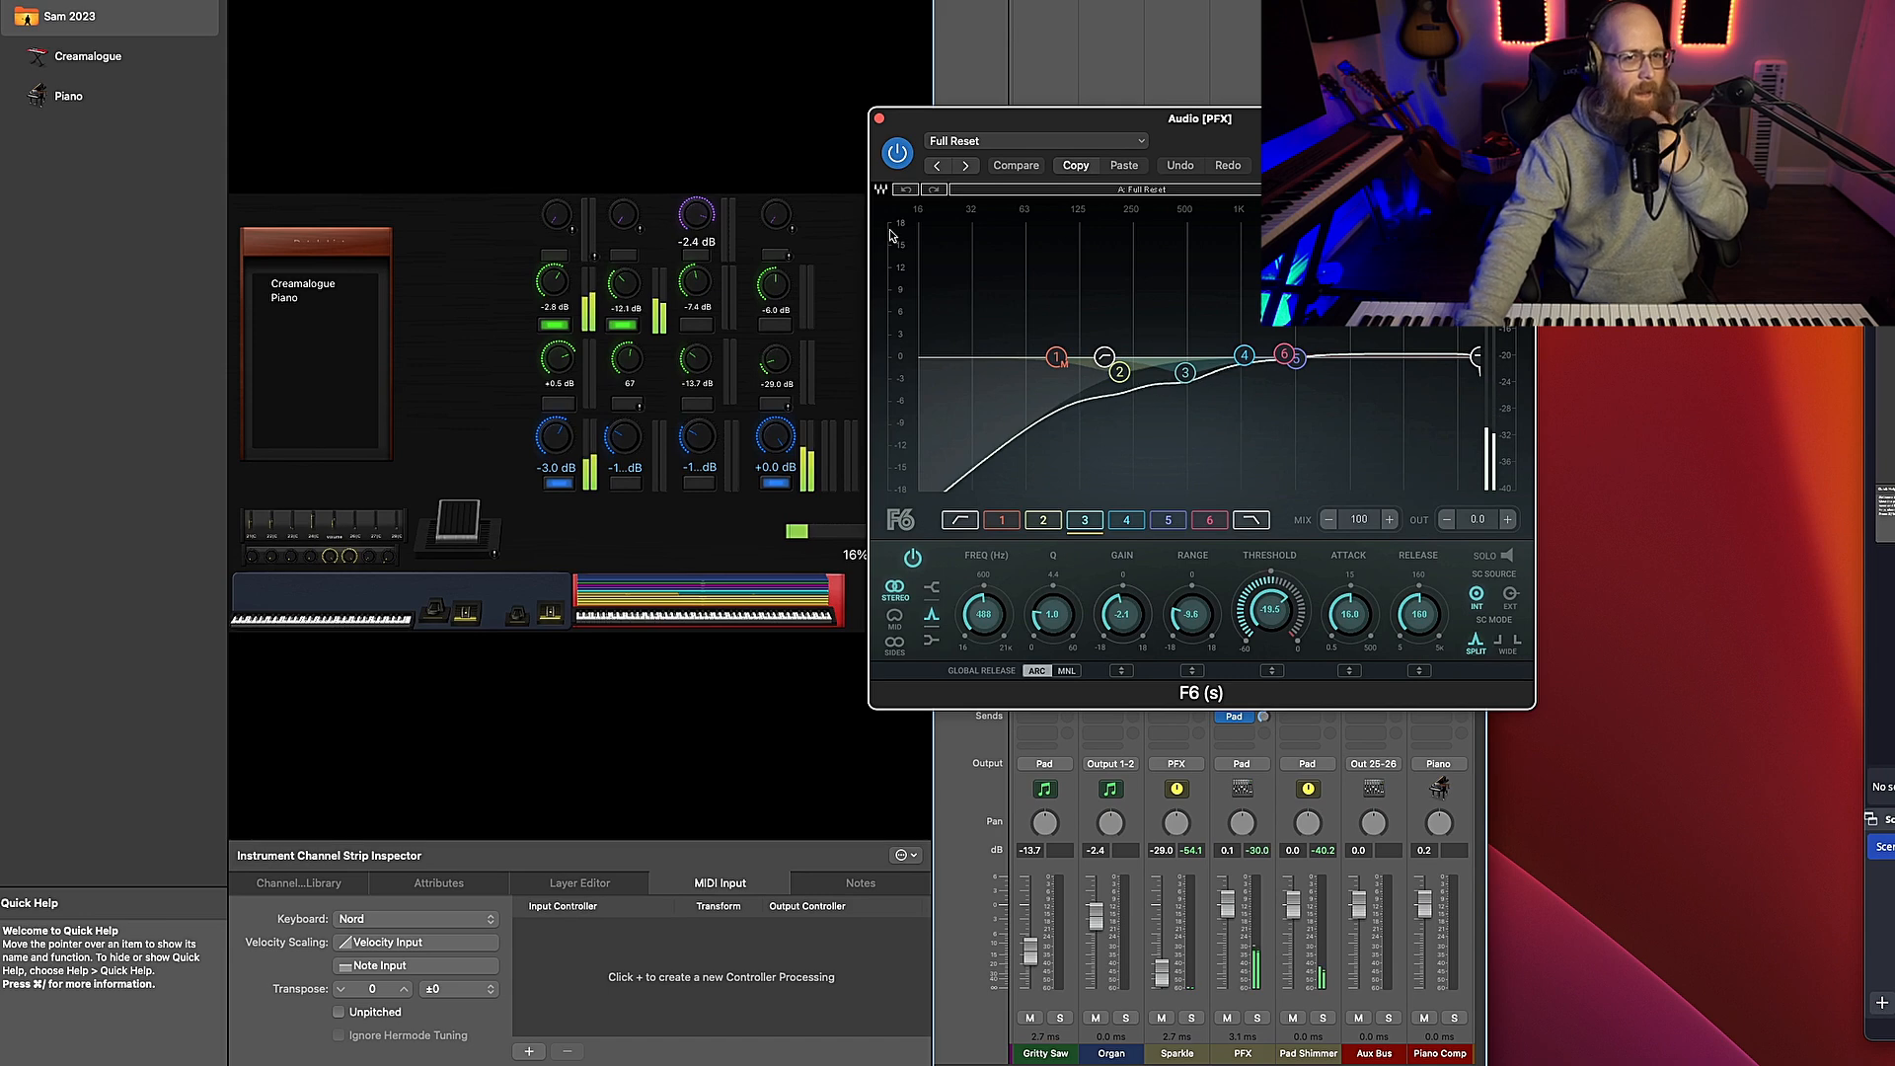
{"action": "left_click", "coordinate": [879, 119]}
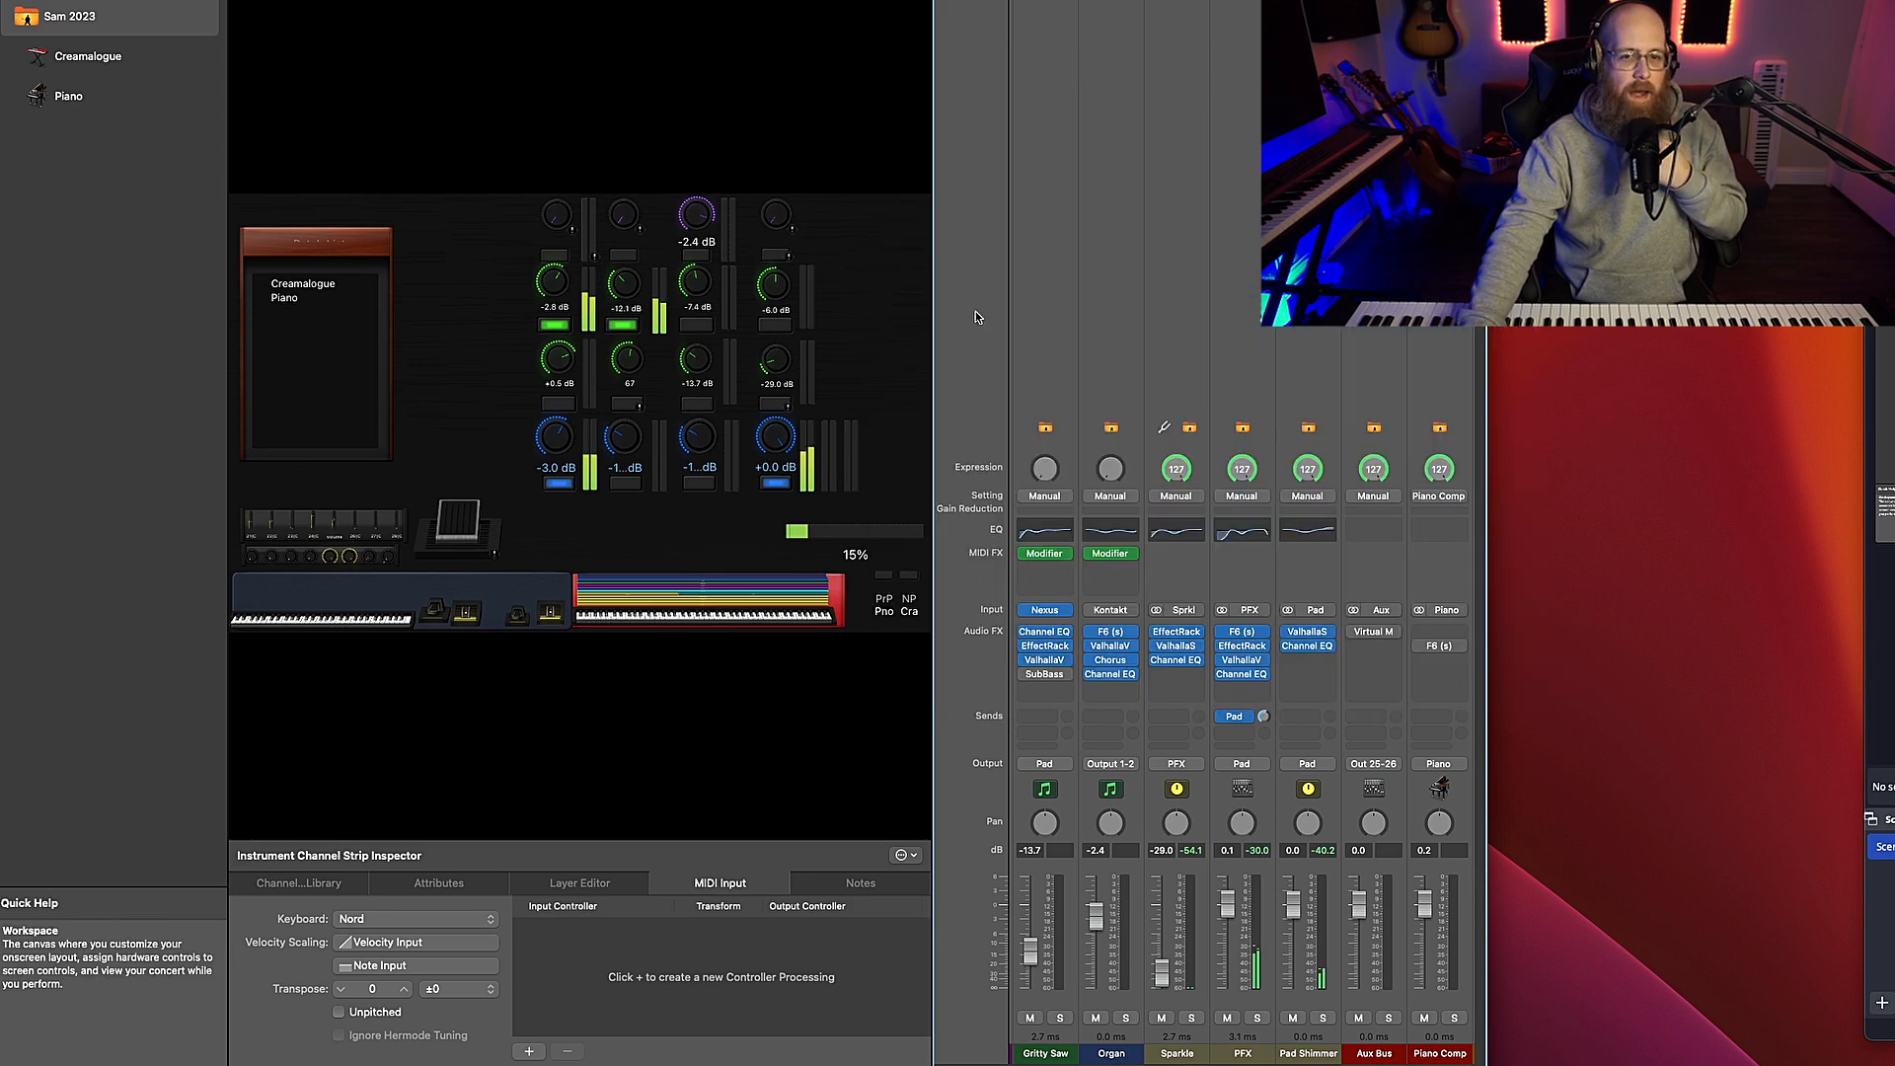
Review the PFX channel's F6 equalizer and slightly adjust the PanMan width in its Effect Rack
{"action": "left_click", "coordinate": [1243, 632]}
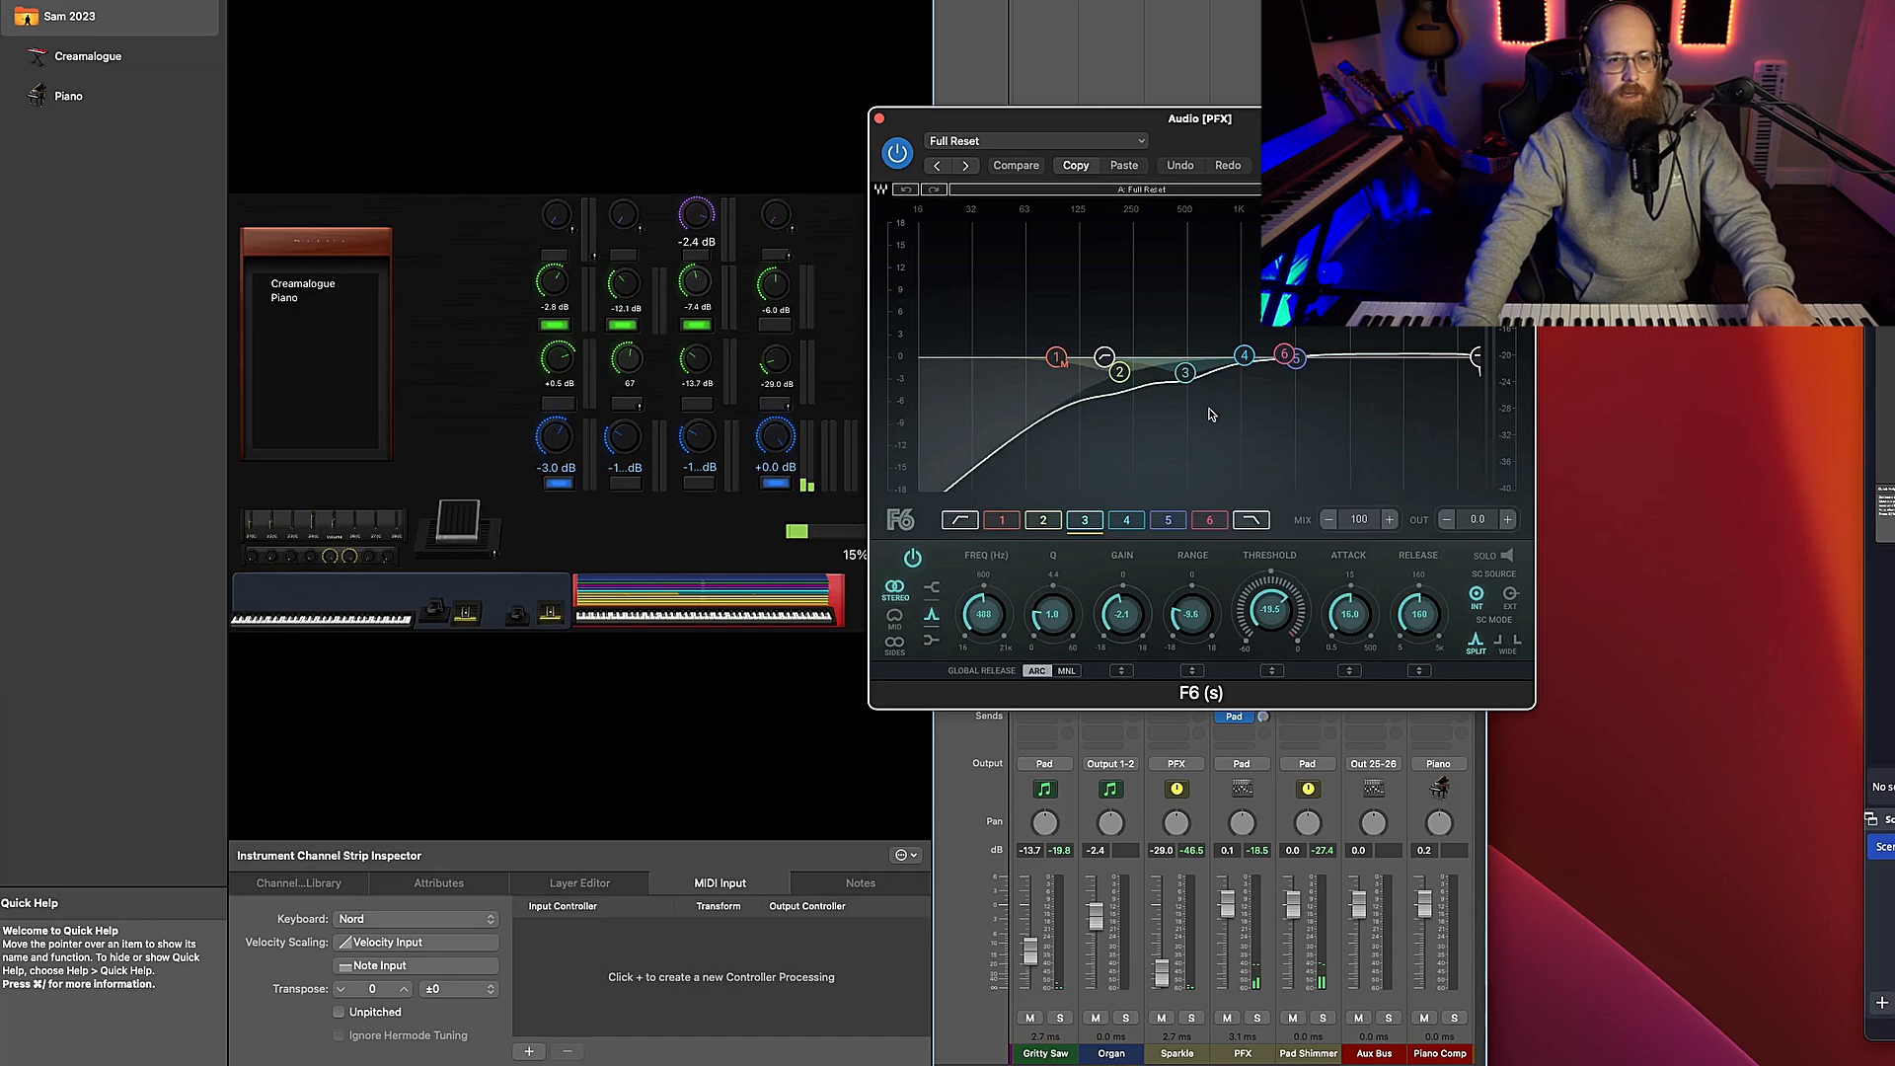
{"action": "left_click", "coordinate": [879, 119]}
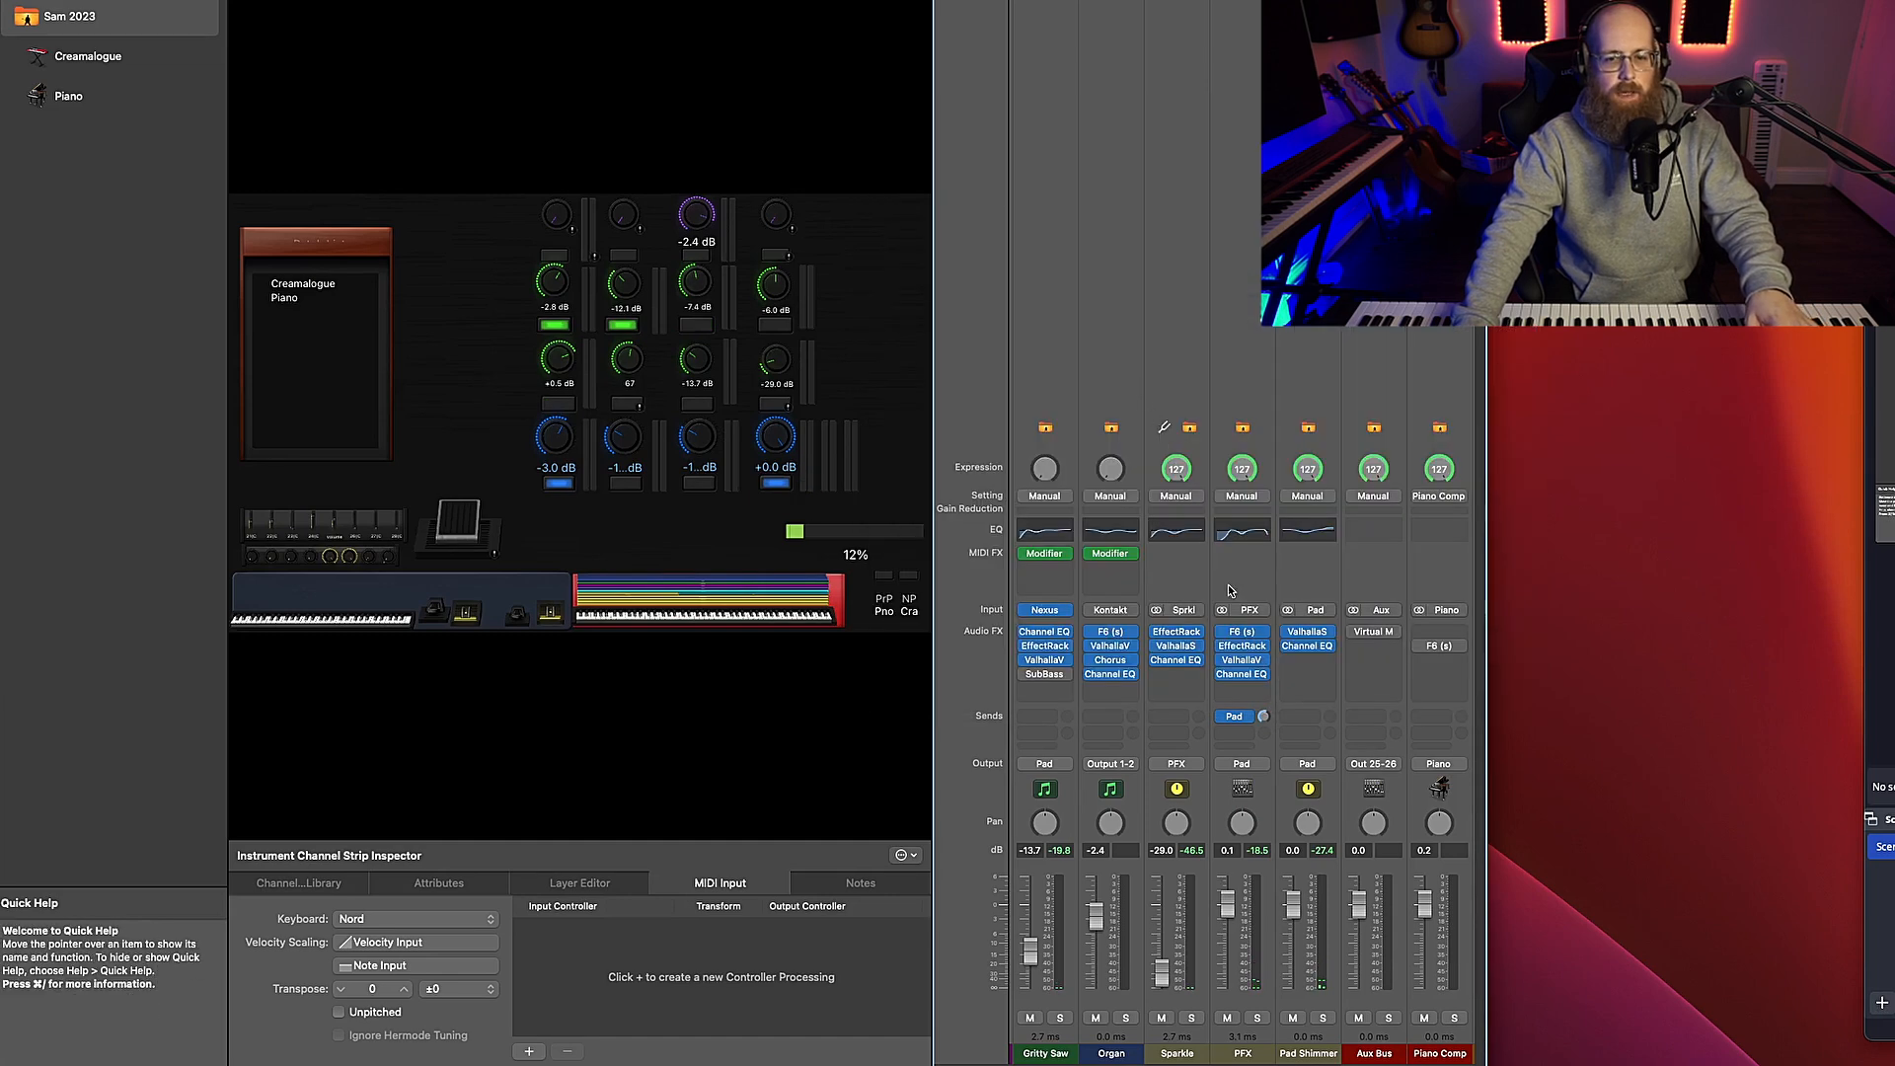
{"action": "left_click", "coordinate": [1244, 647]}
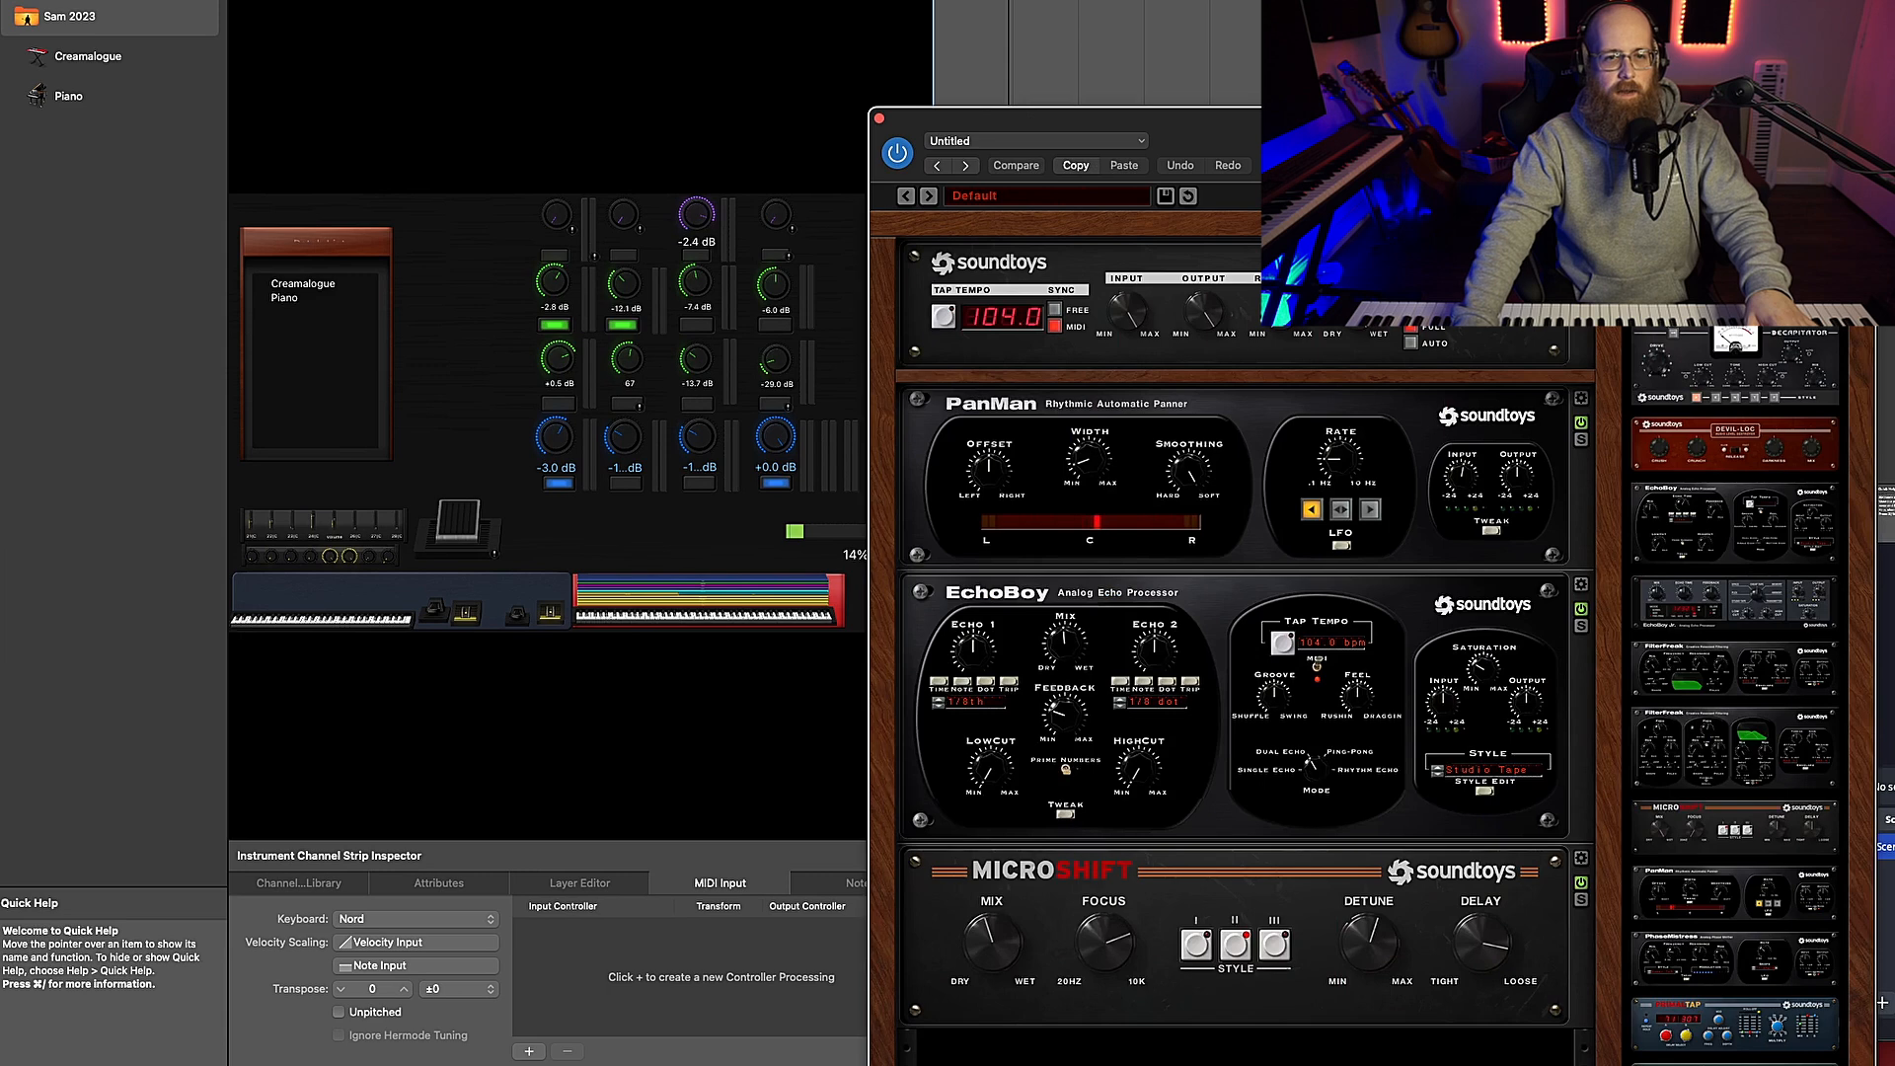
{"action": "left_click_drag", "start_coordinate": [1333, 128], "coordinate": [985, 40]}
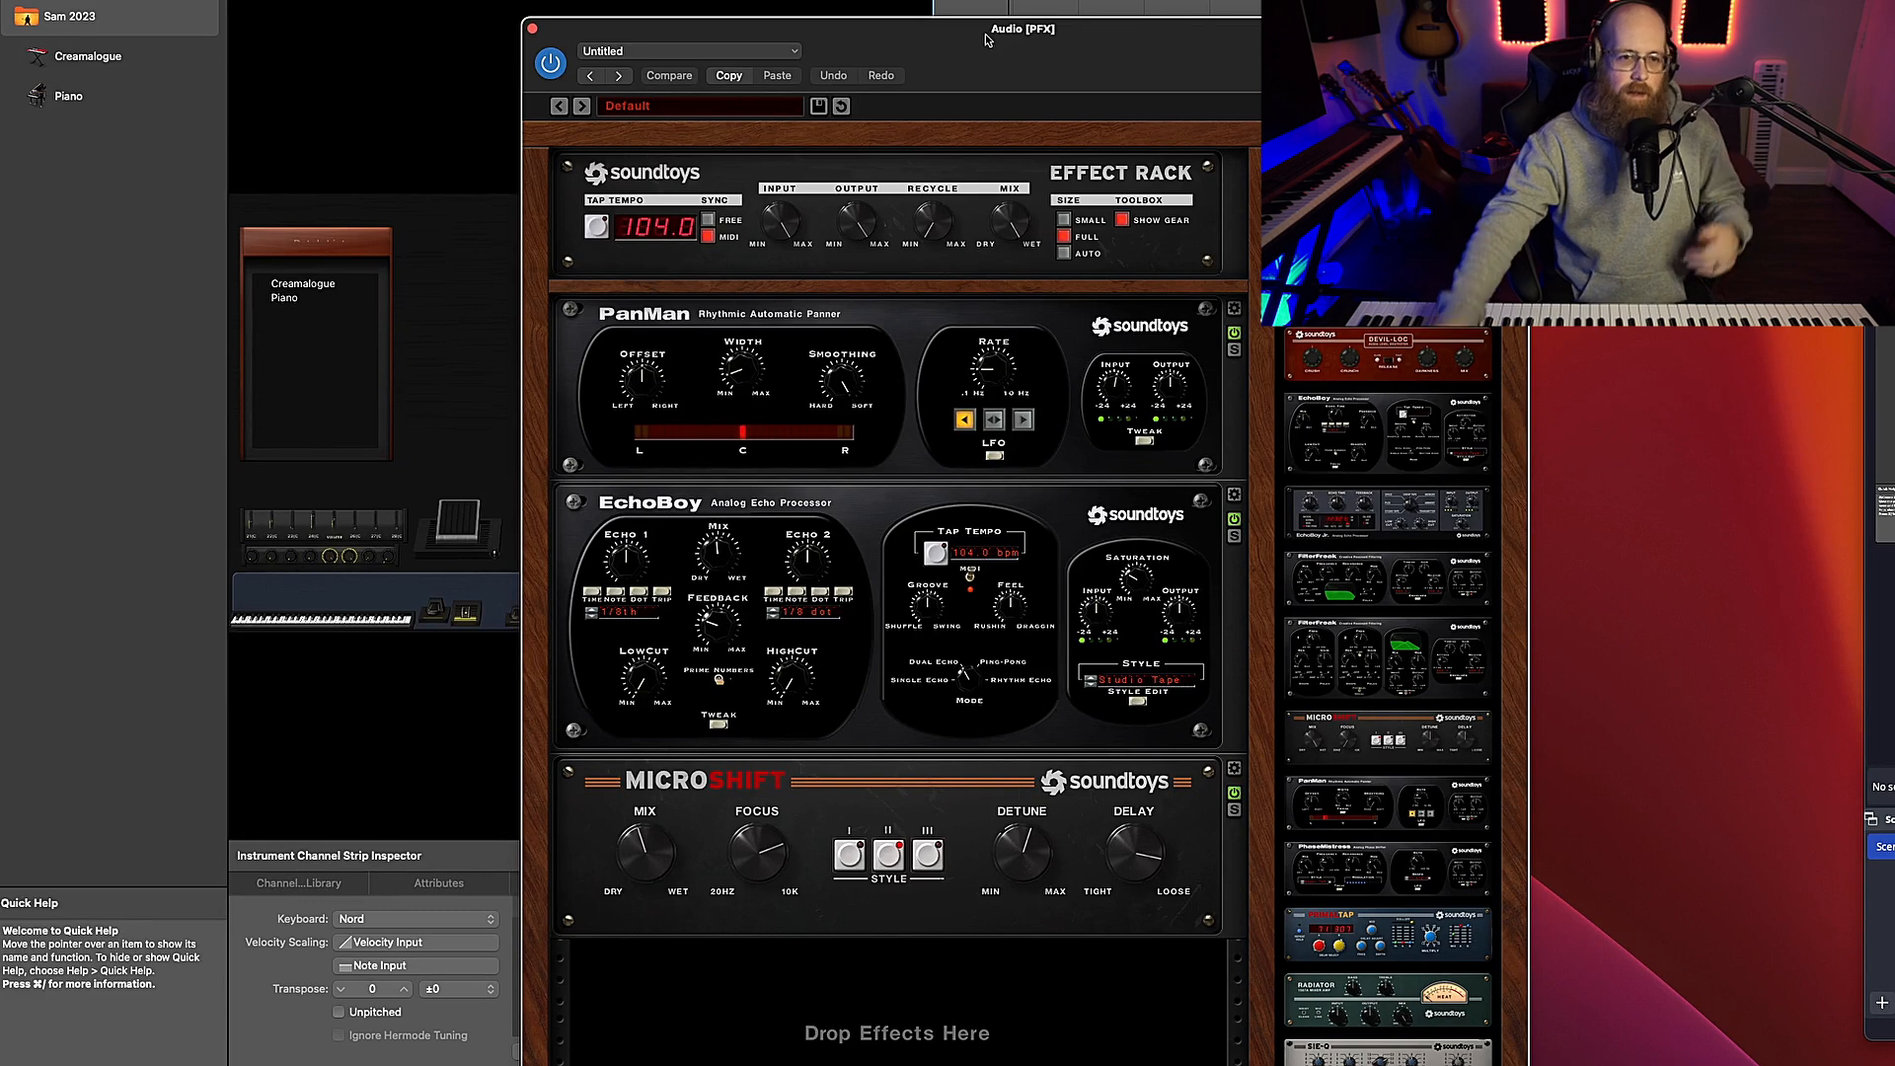
{"action": "left_click_drag", "start_coordinate": [737, 380], "coordinate": [739, 364]}
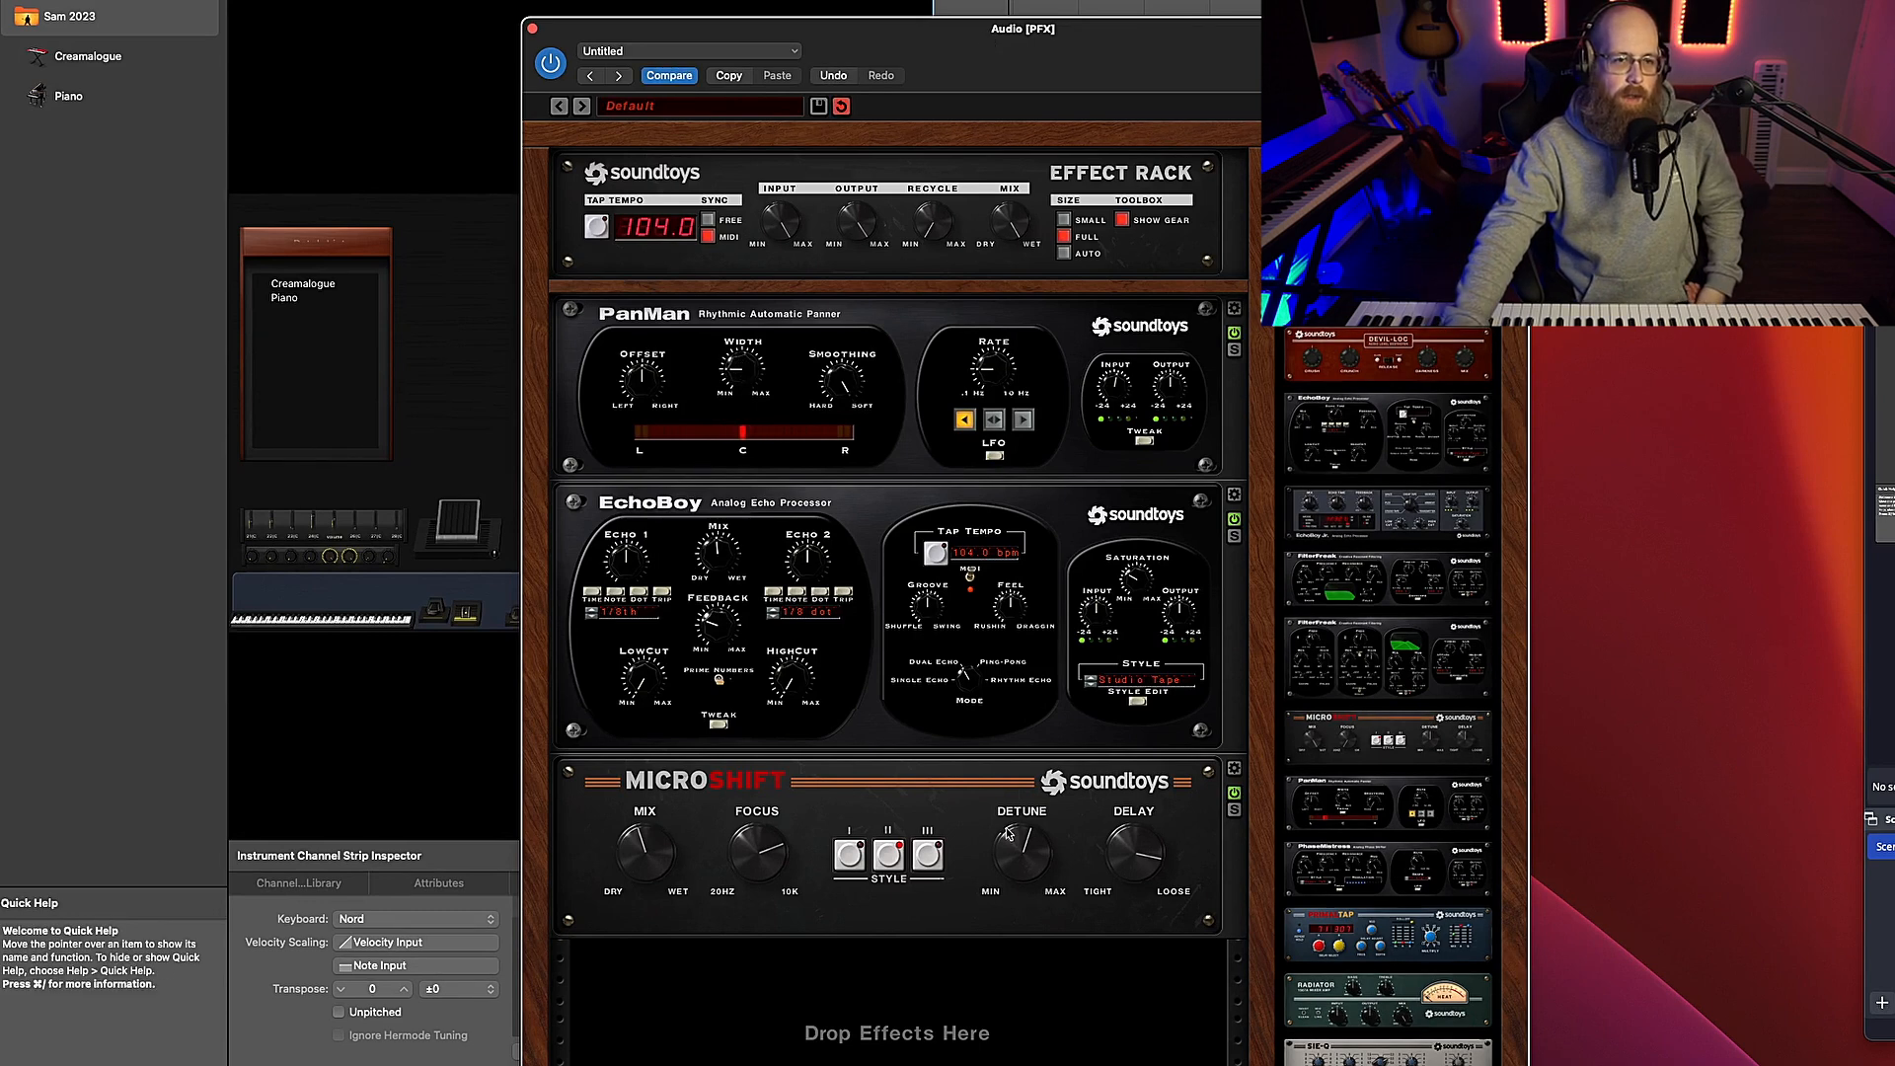
{"action": "left_click", "coordinate": [530, 26]}
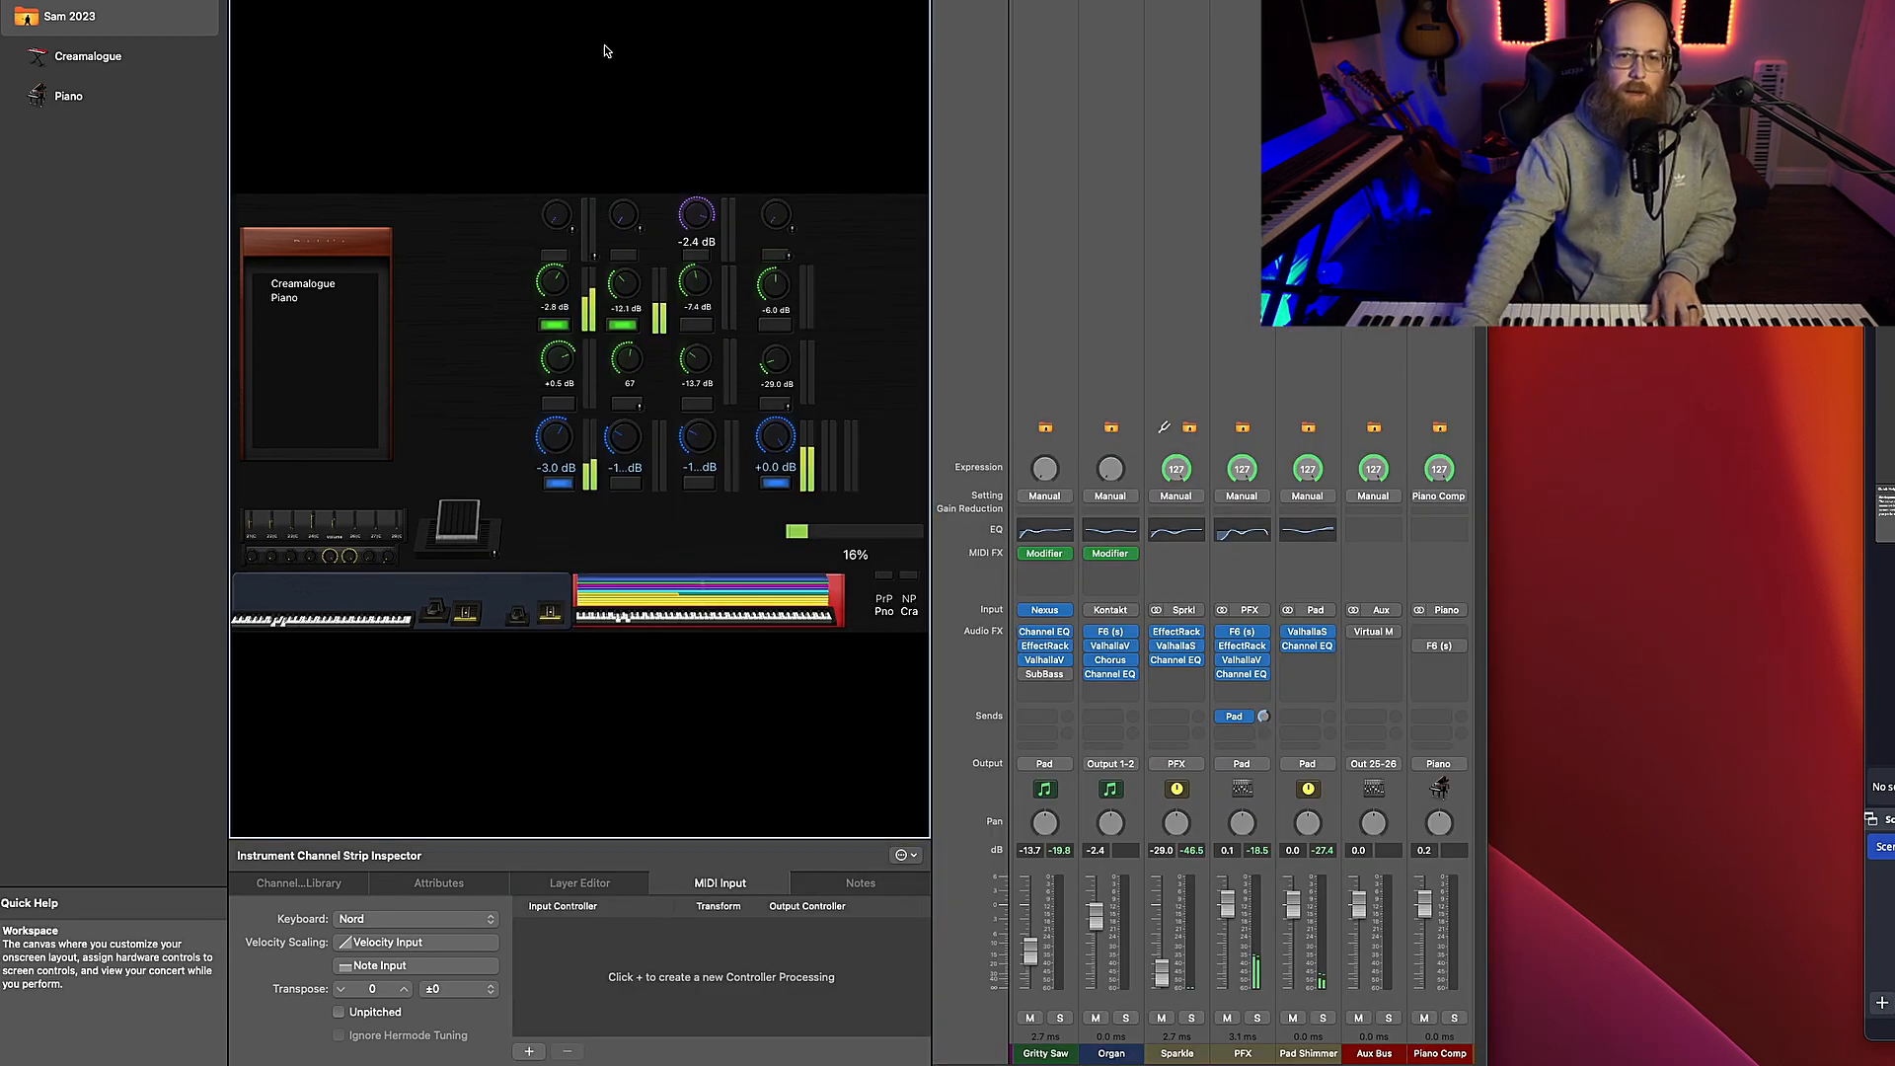
Set the LowCut of the PFX channel's ValhallaVintageVerb to 500 Hz and close the plug-in
{"action": "left_click", "coordinate": [1241, 659]}
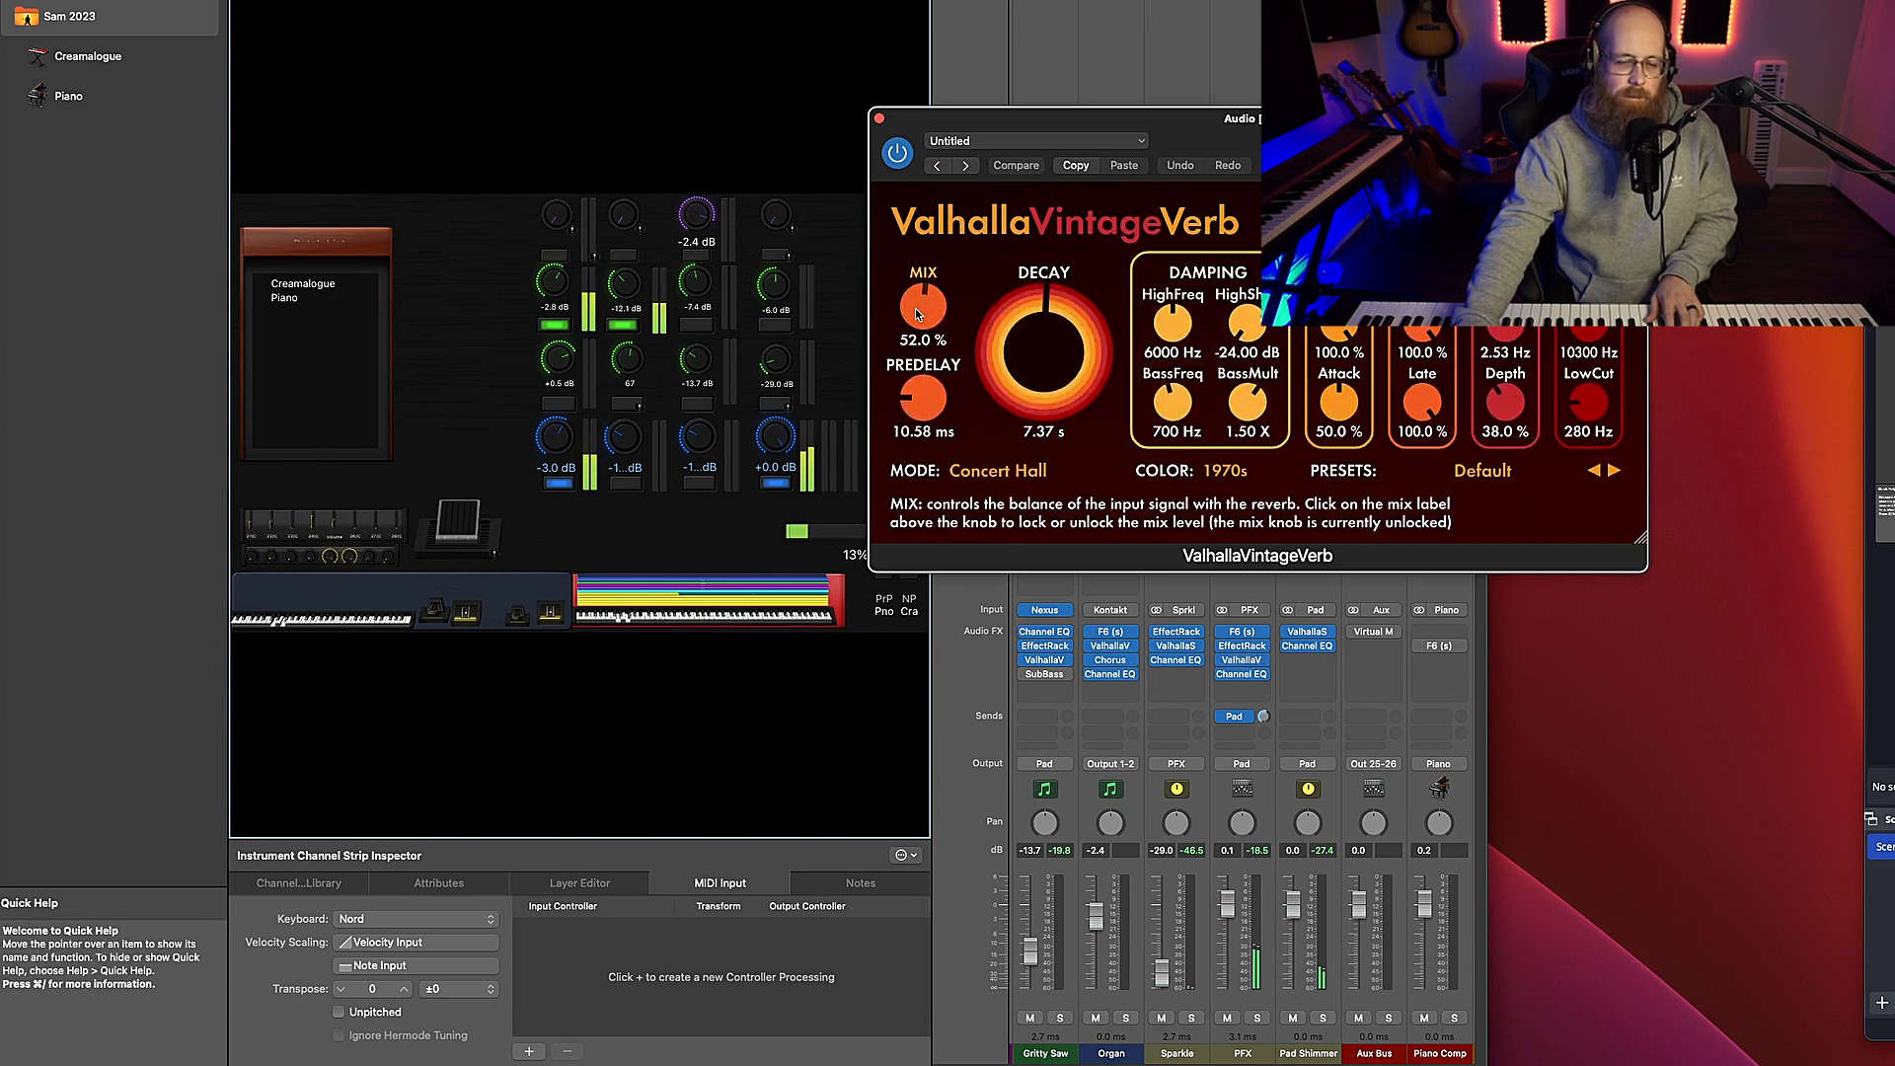
{"action": "left_click_drag", "start_coordinate": [1582, 409], "coordinate": [1586, 384]}
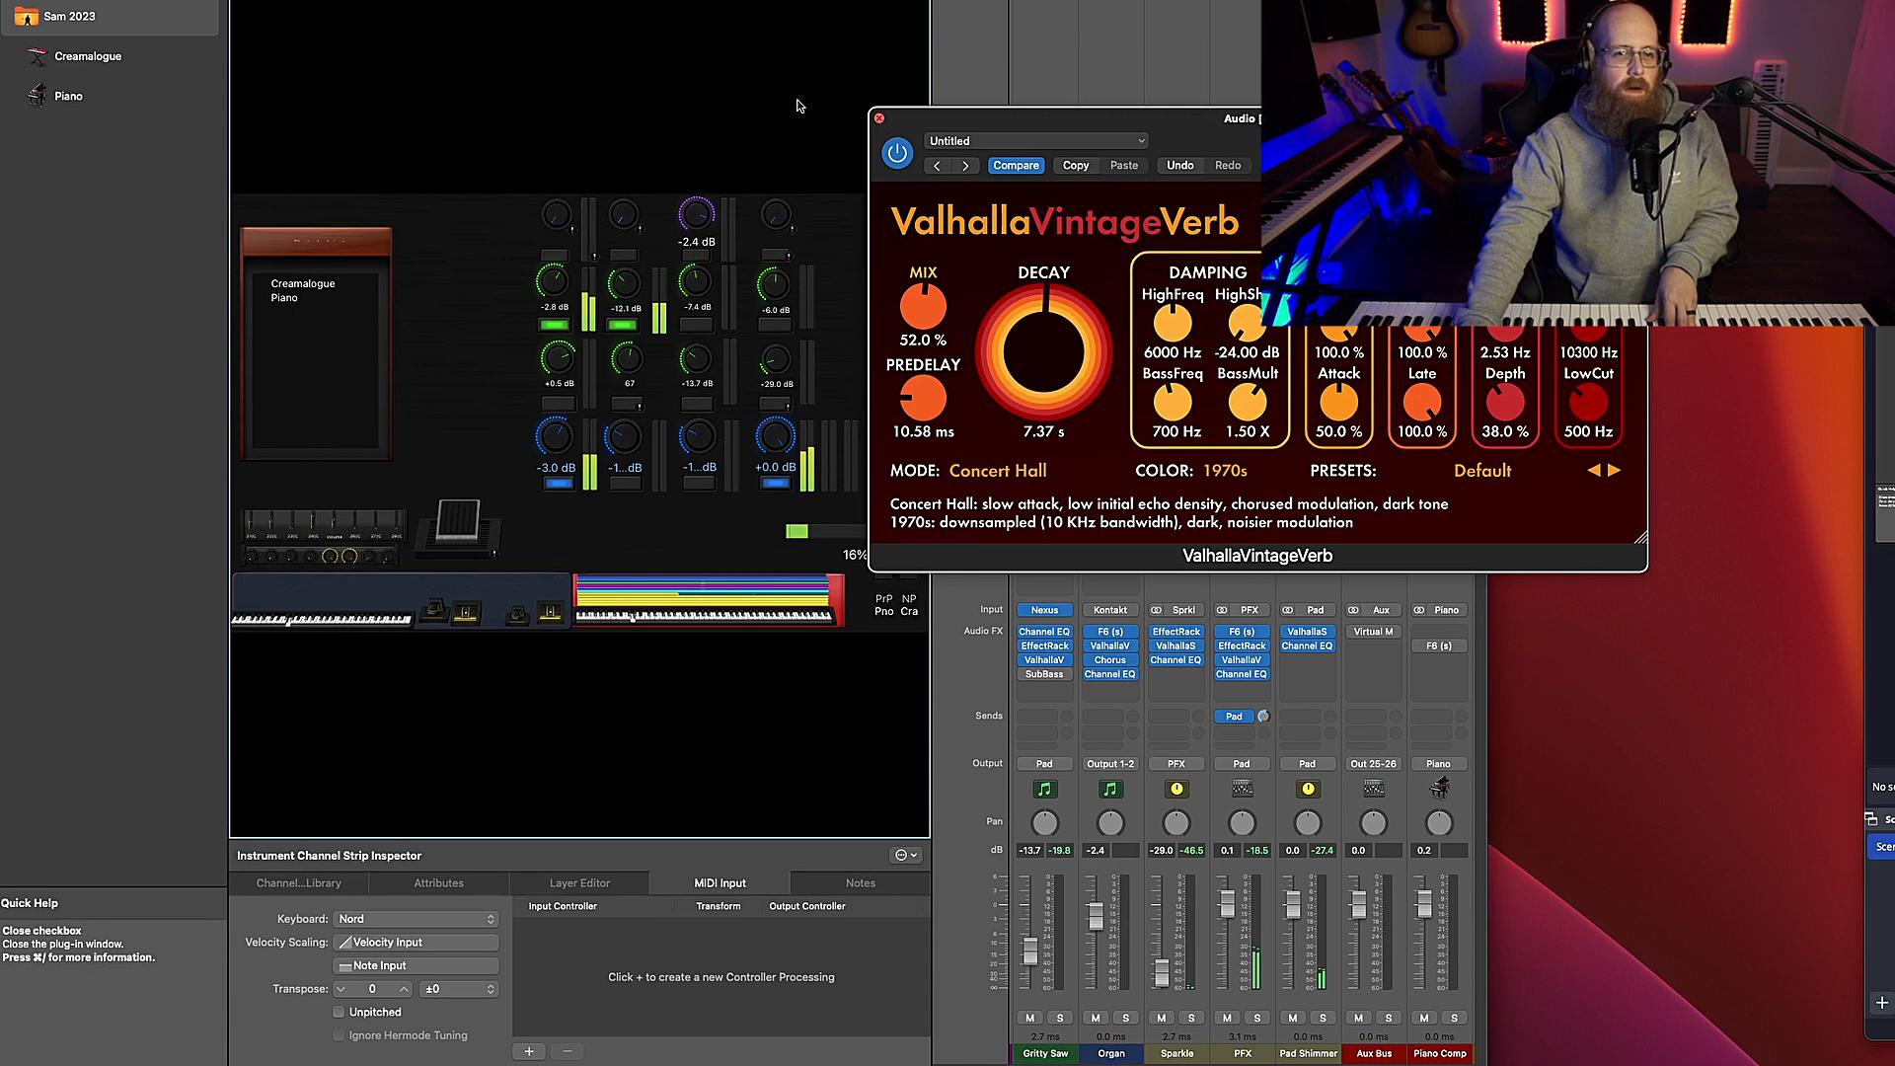
{"action": "left_click_drag", "start_coordinate": [964, 118], "coordinate": [698, 82]}
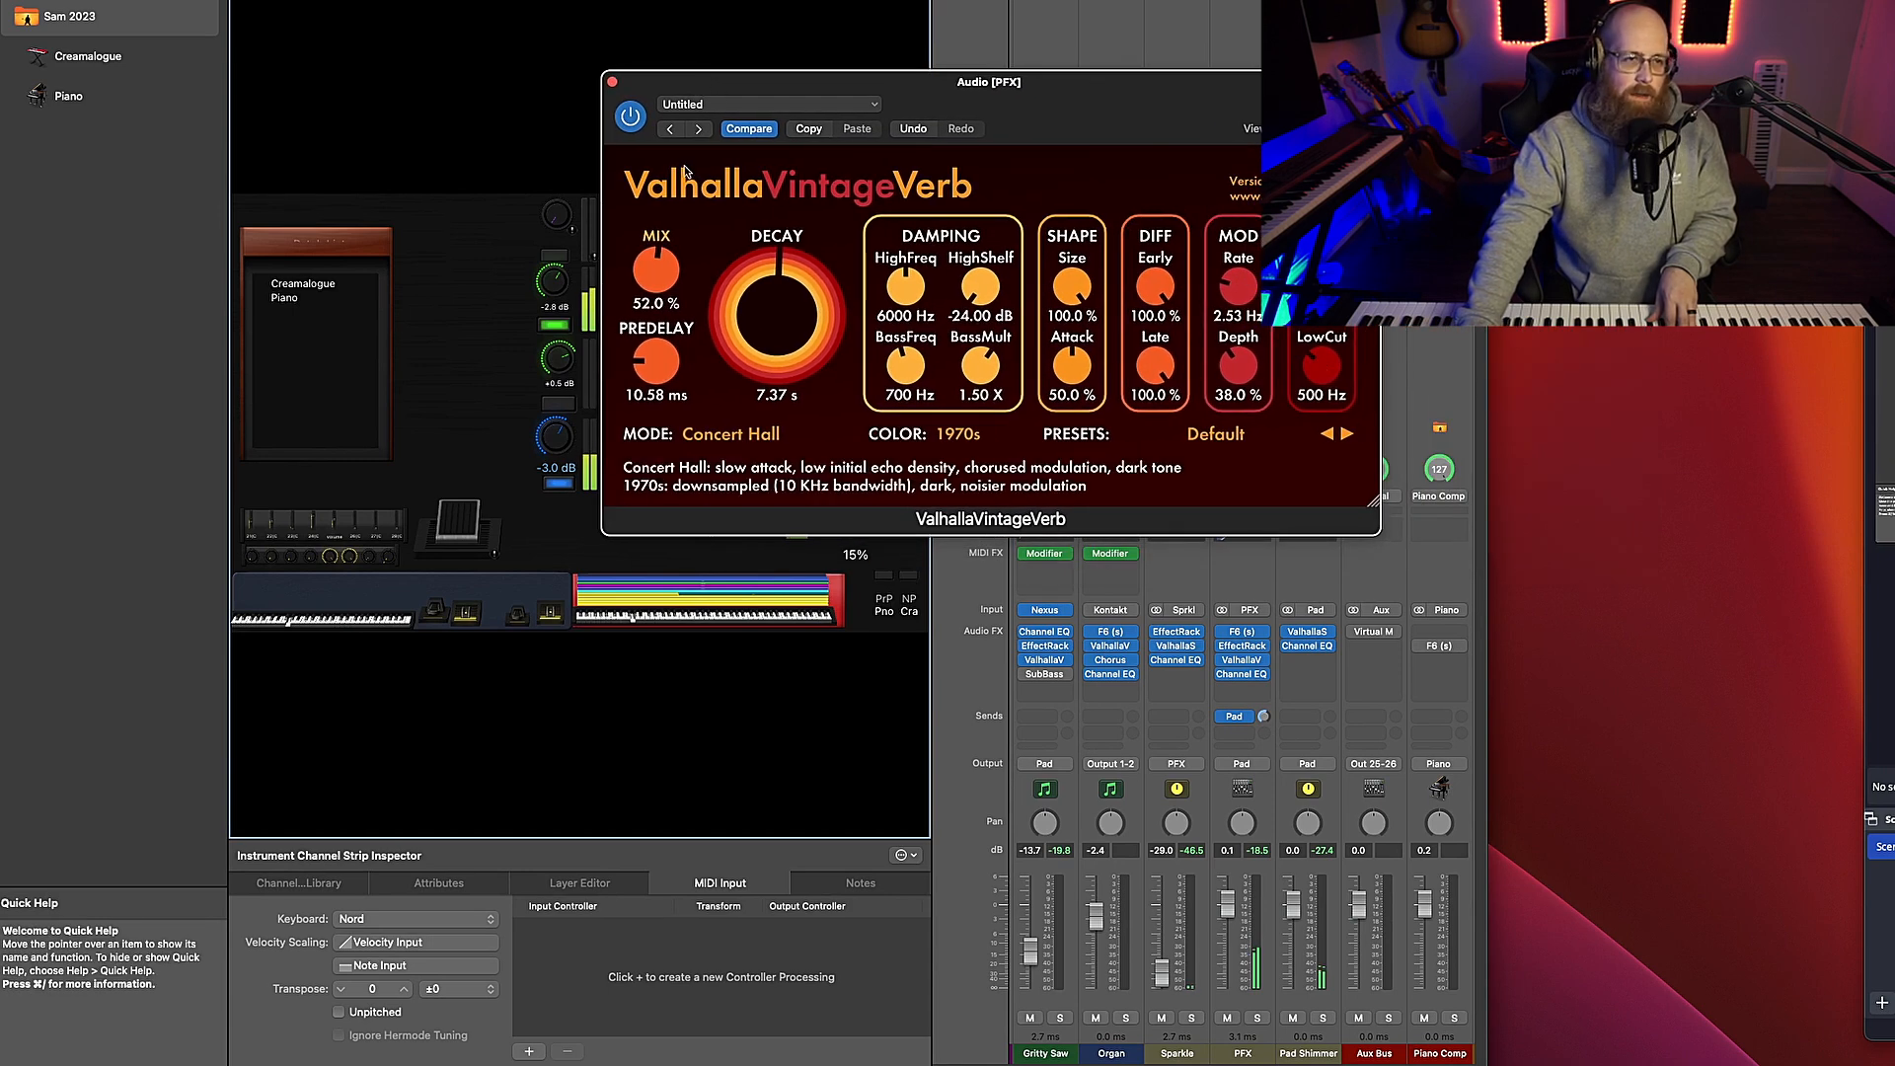
{"action": "left_click", "coordinate": [612, 83]}
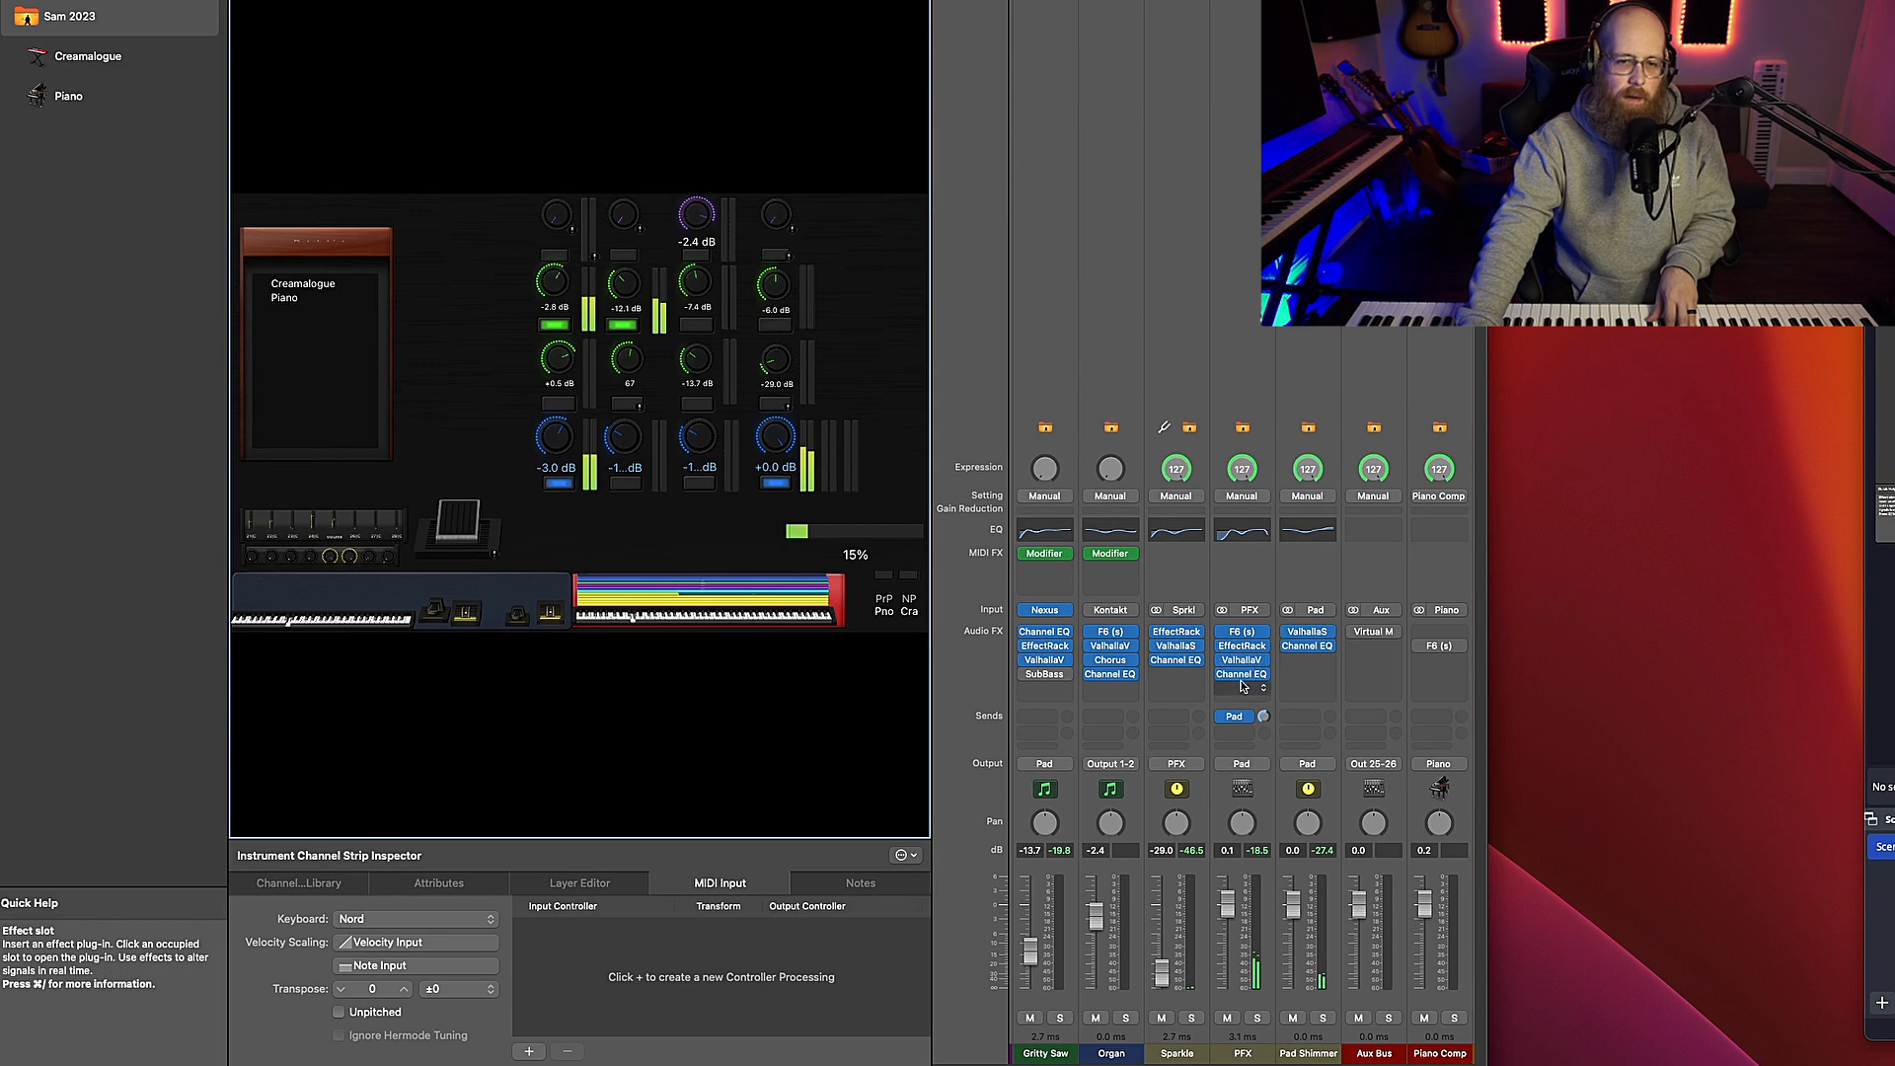
Compare the PFX channel's sound with its Channel EQ bypassed and re-enabled, and close the plug-in
{"action": "left_click", "coordinate": [1246, 678]}
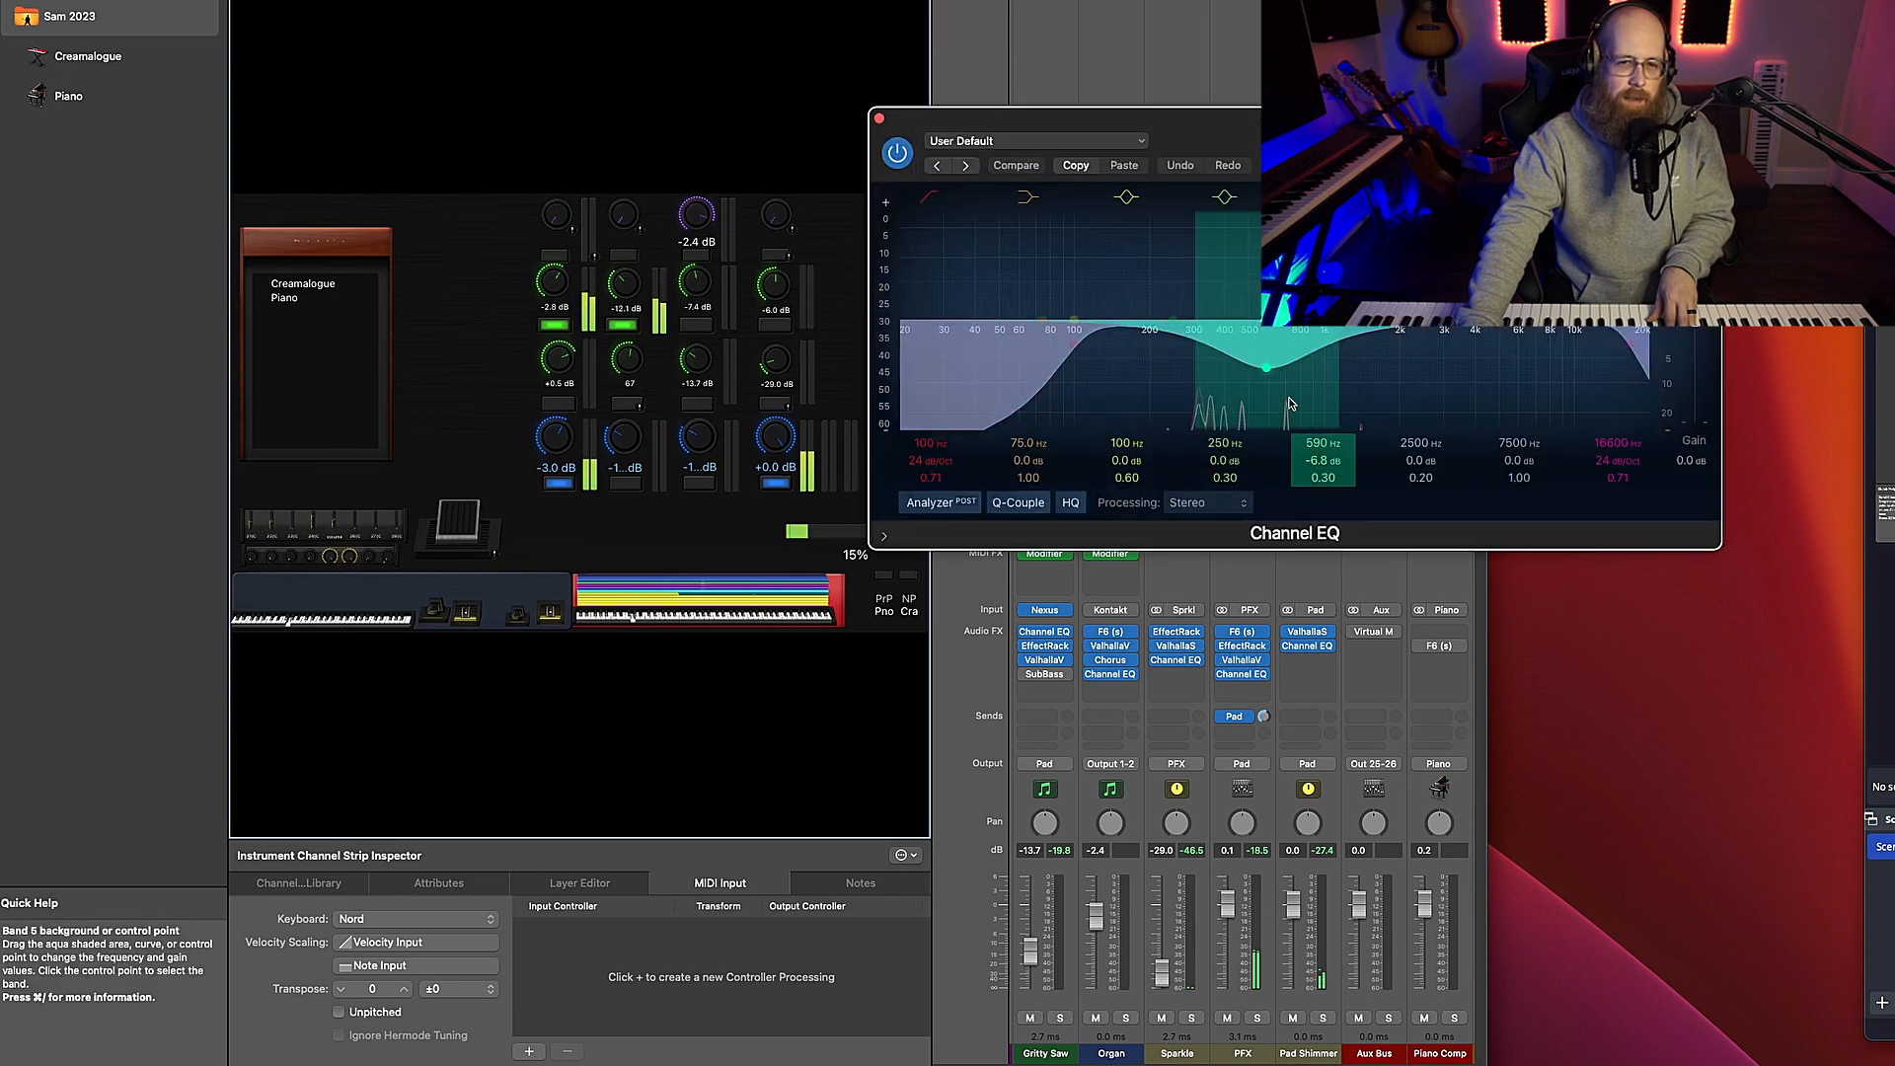
{"action": "left_click", "coordinate": [897, 154]}
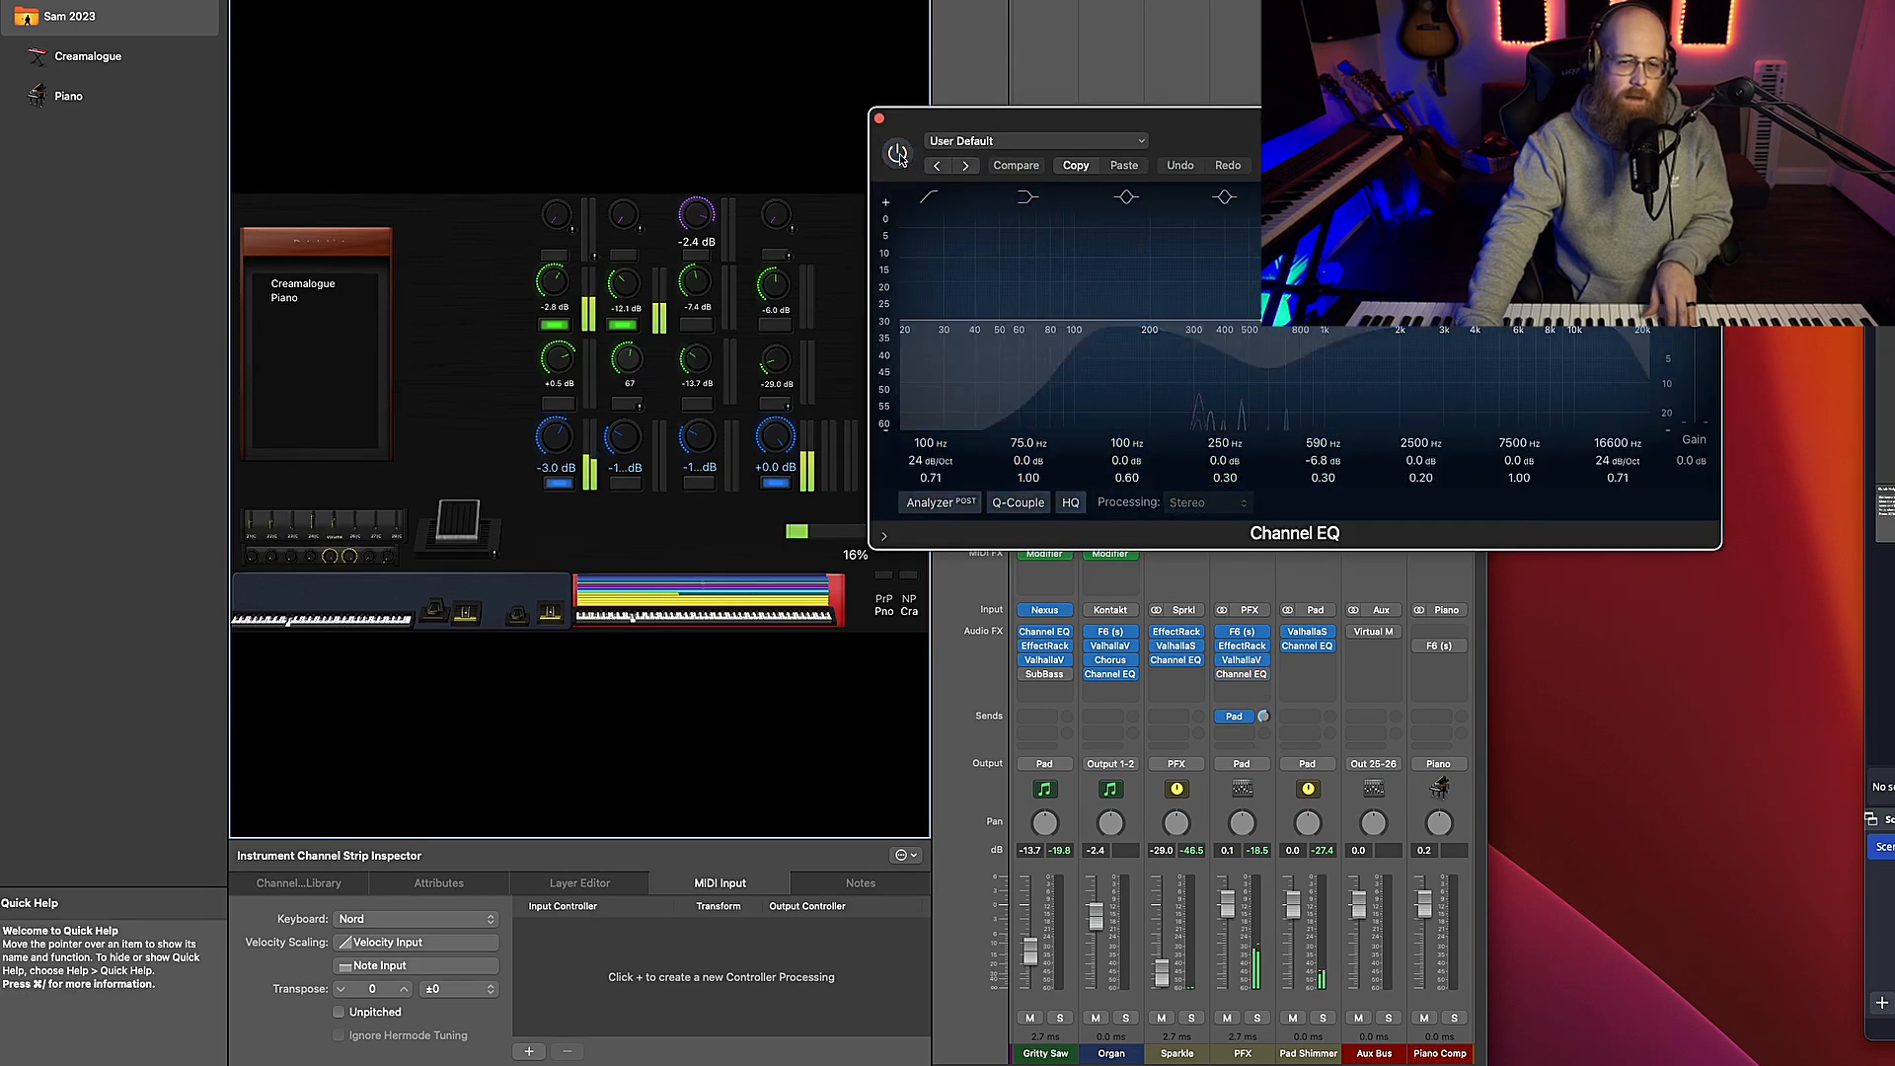
{"action": "left_click", "coordinate": [897, 154]}
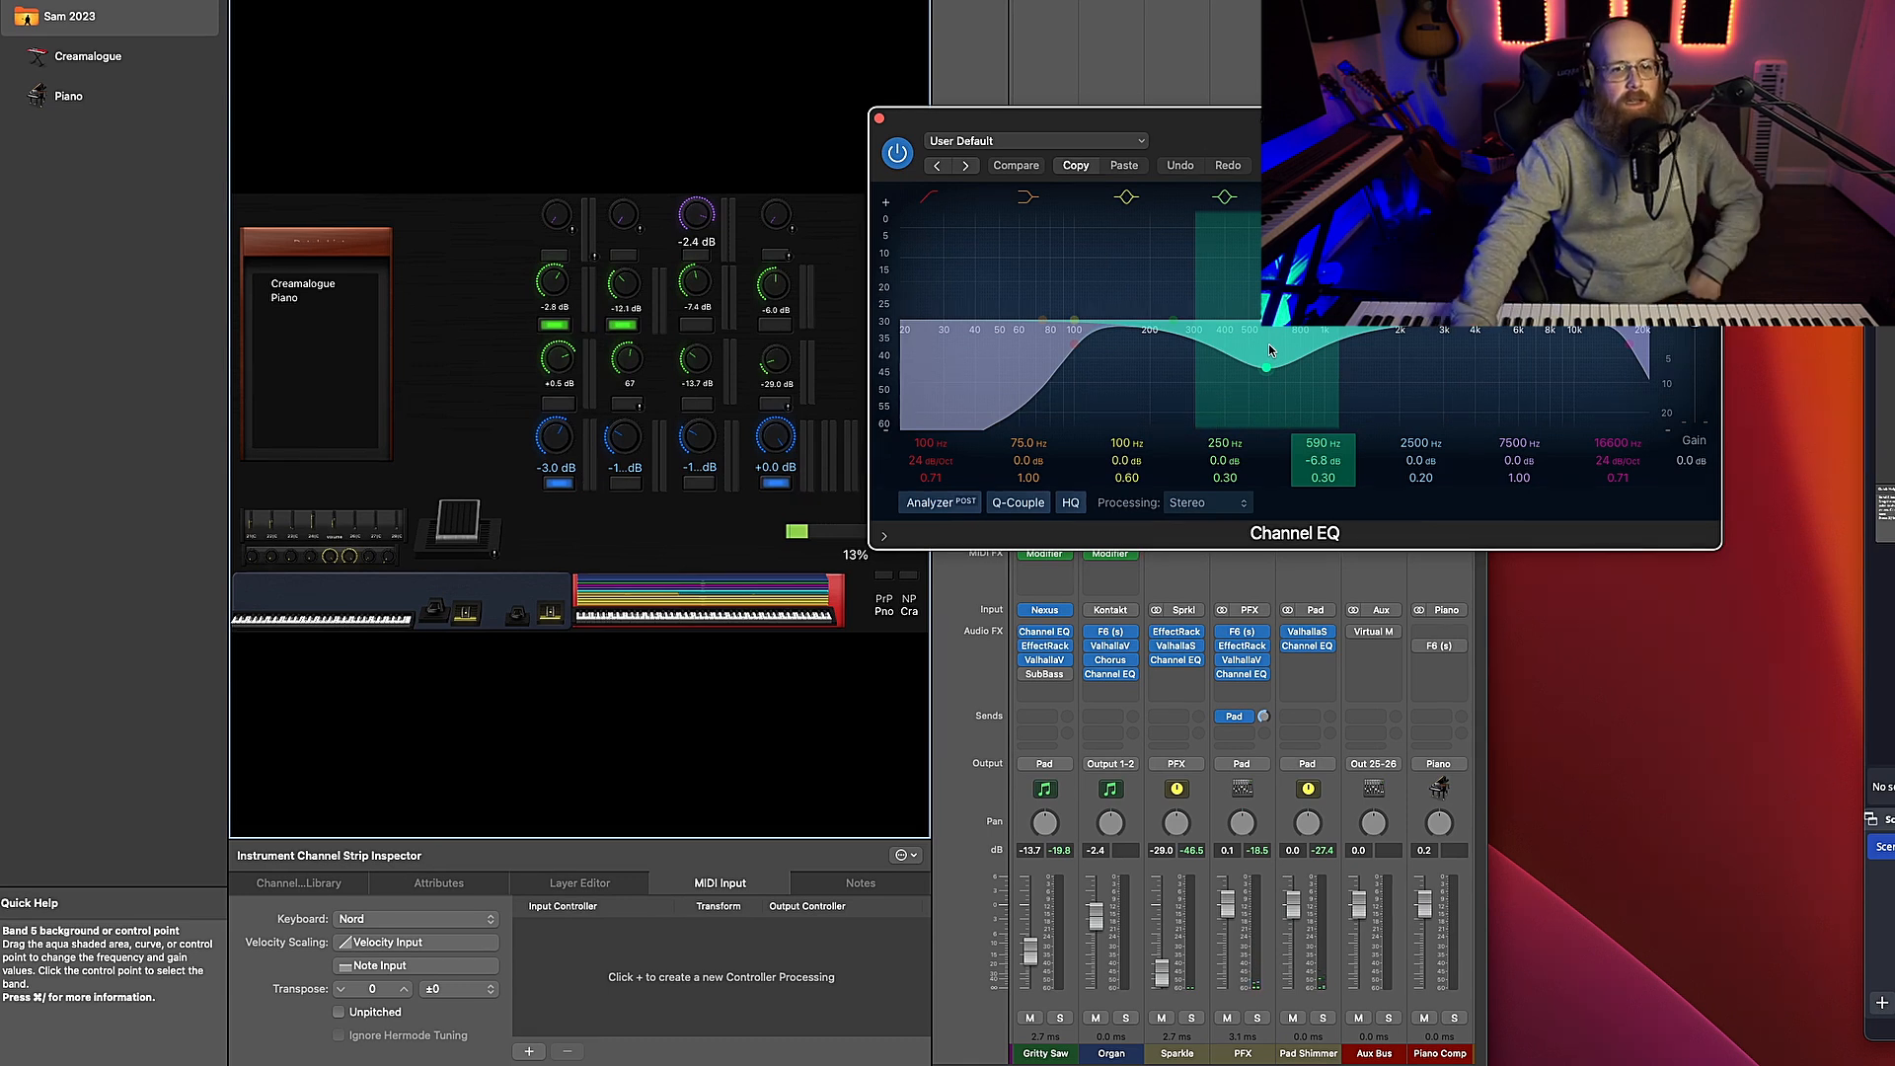
{"action": "left_click", "coordinate": [879, 120]}
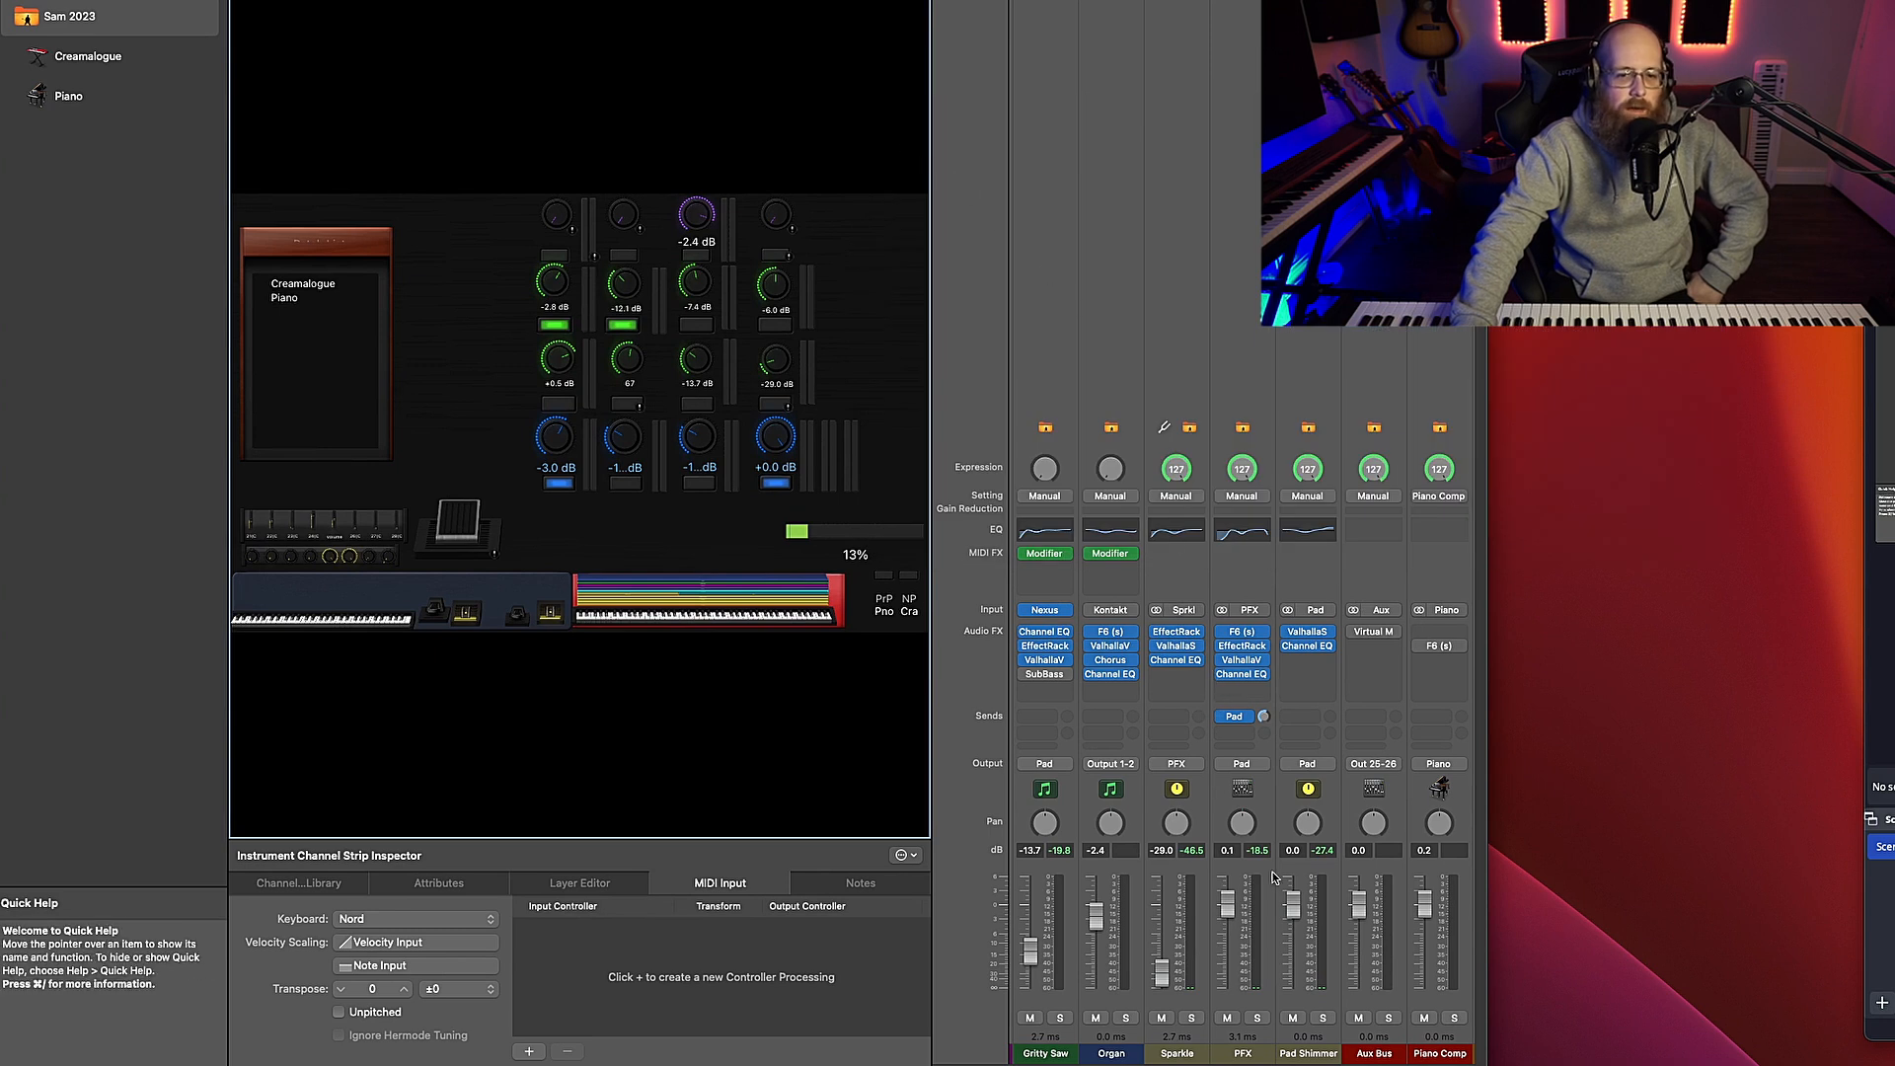
Set the Sparkle channel's volume to -13.8 dB and solo it while examining its Effect Rack
{"action": "left_click_drag", "start_coordinate": [1163, 972], "coordinate": [1166, 950]}
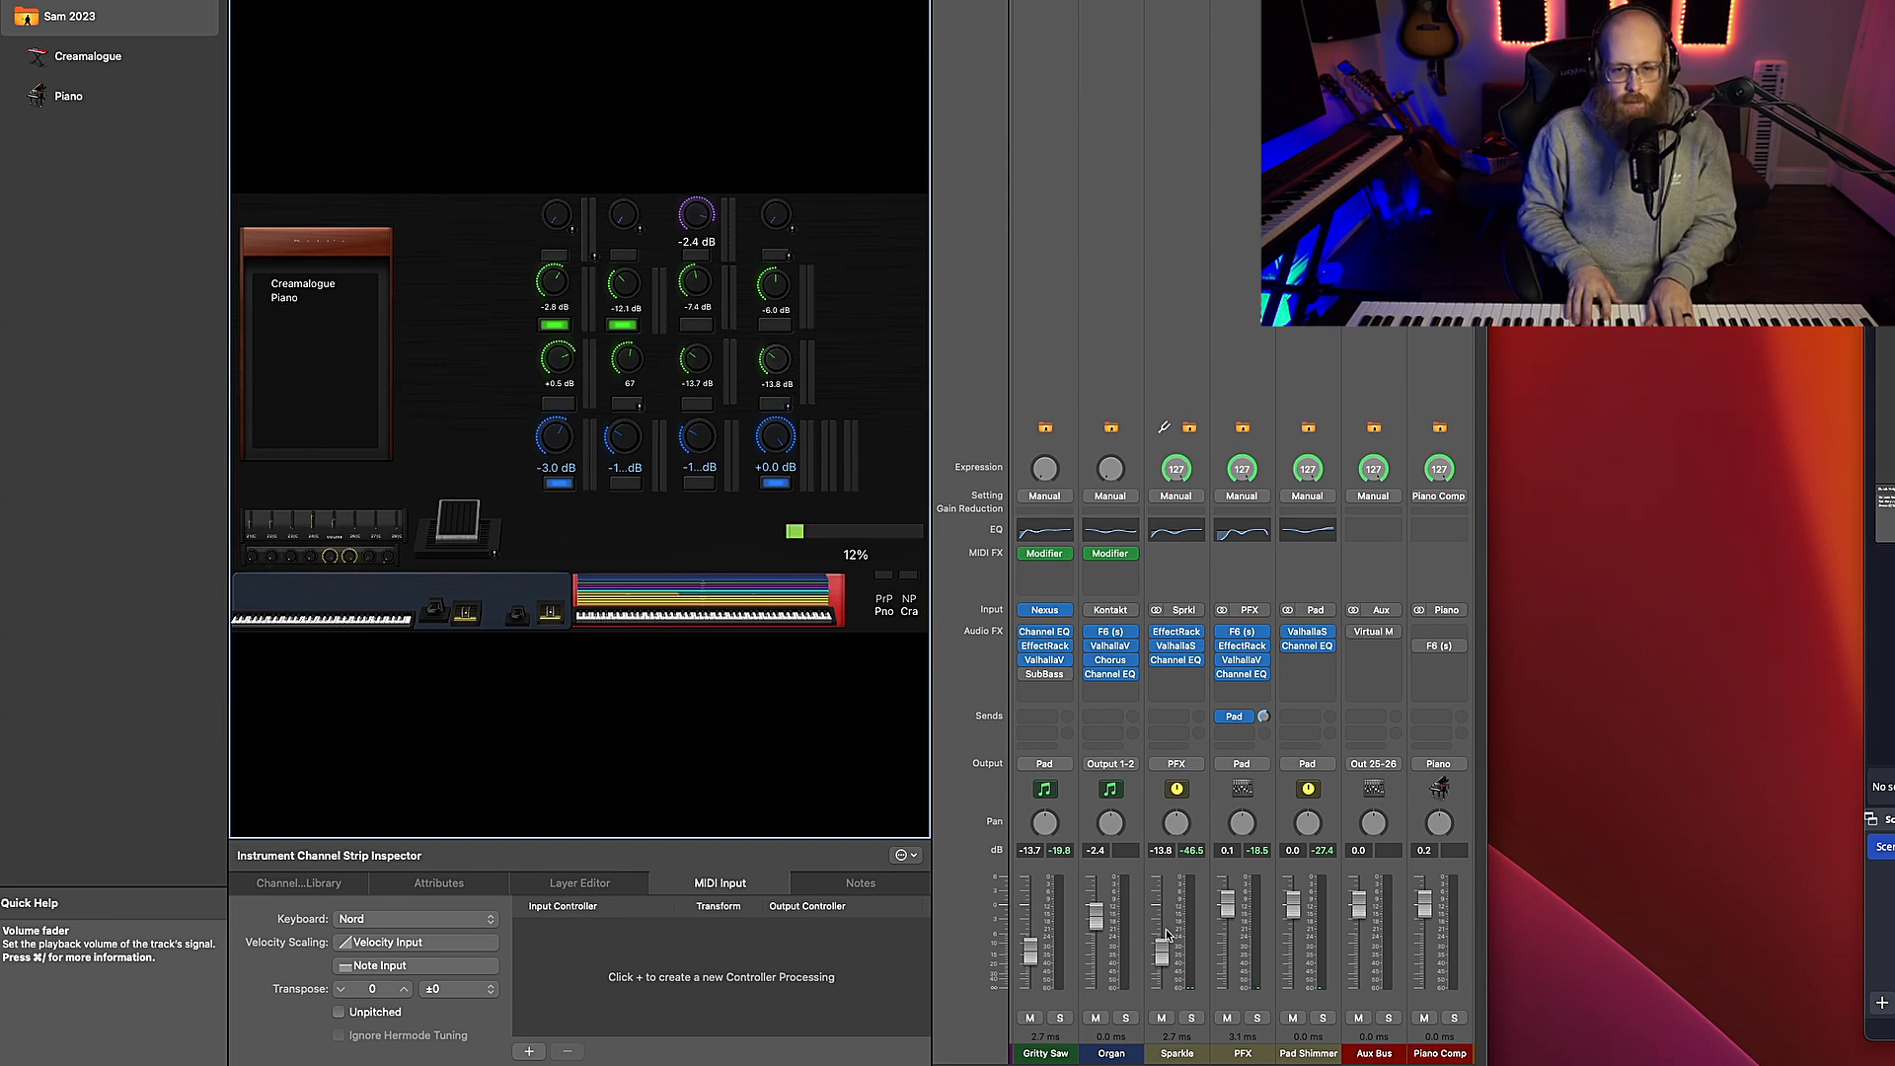
{"action": "left_click", "coordinate": [1190, 1020]}
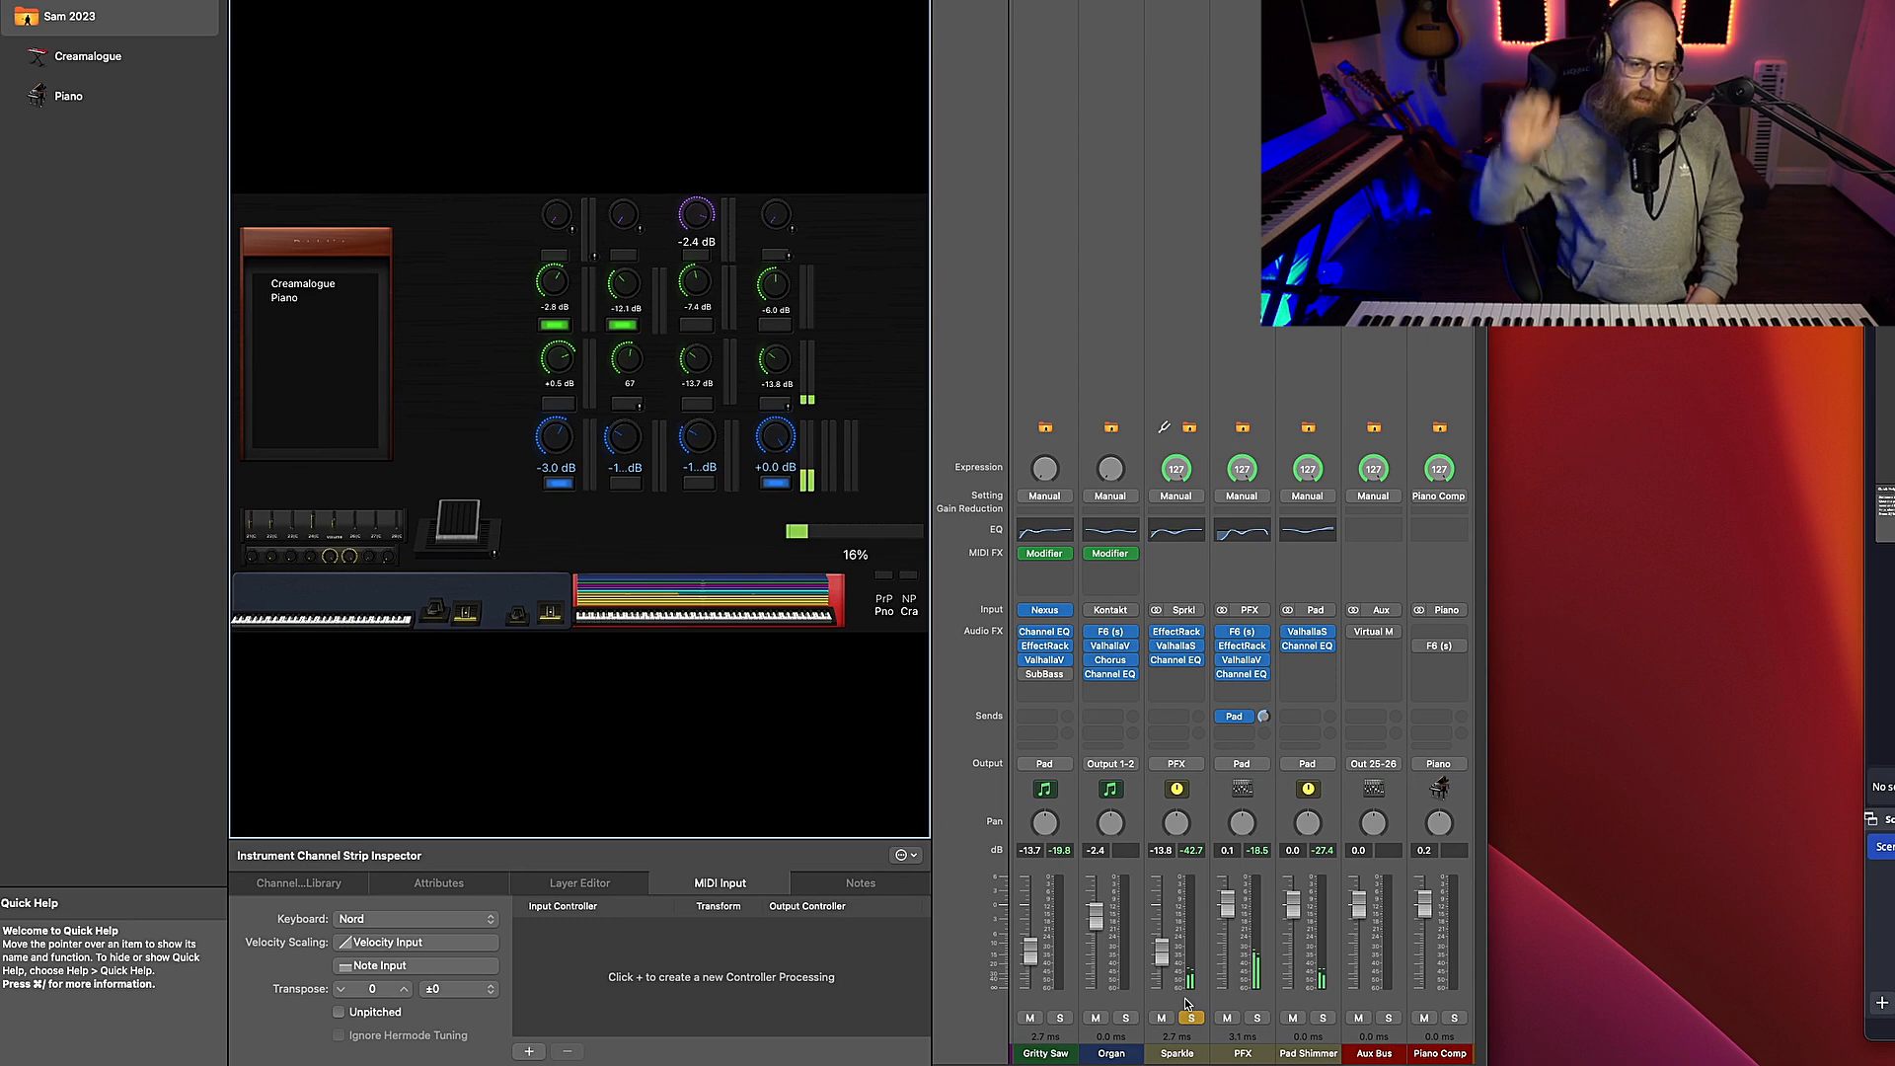
{"action": "left_click", "coordinate": [1176, 632]}
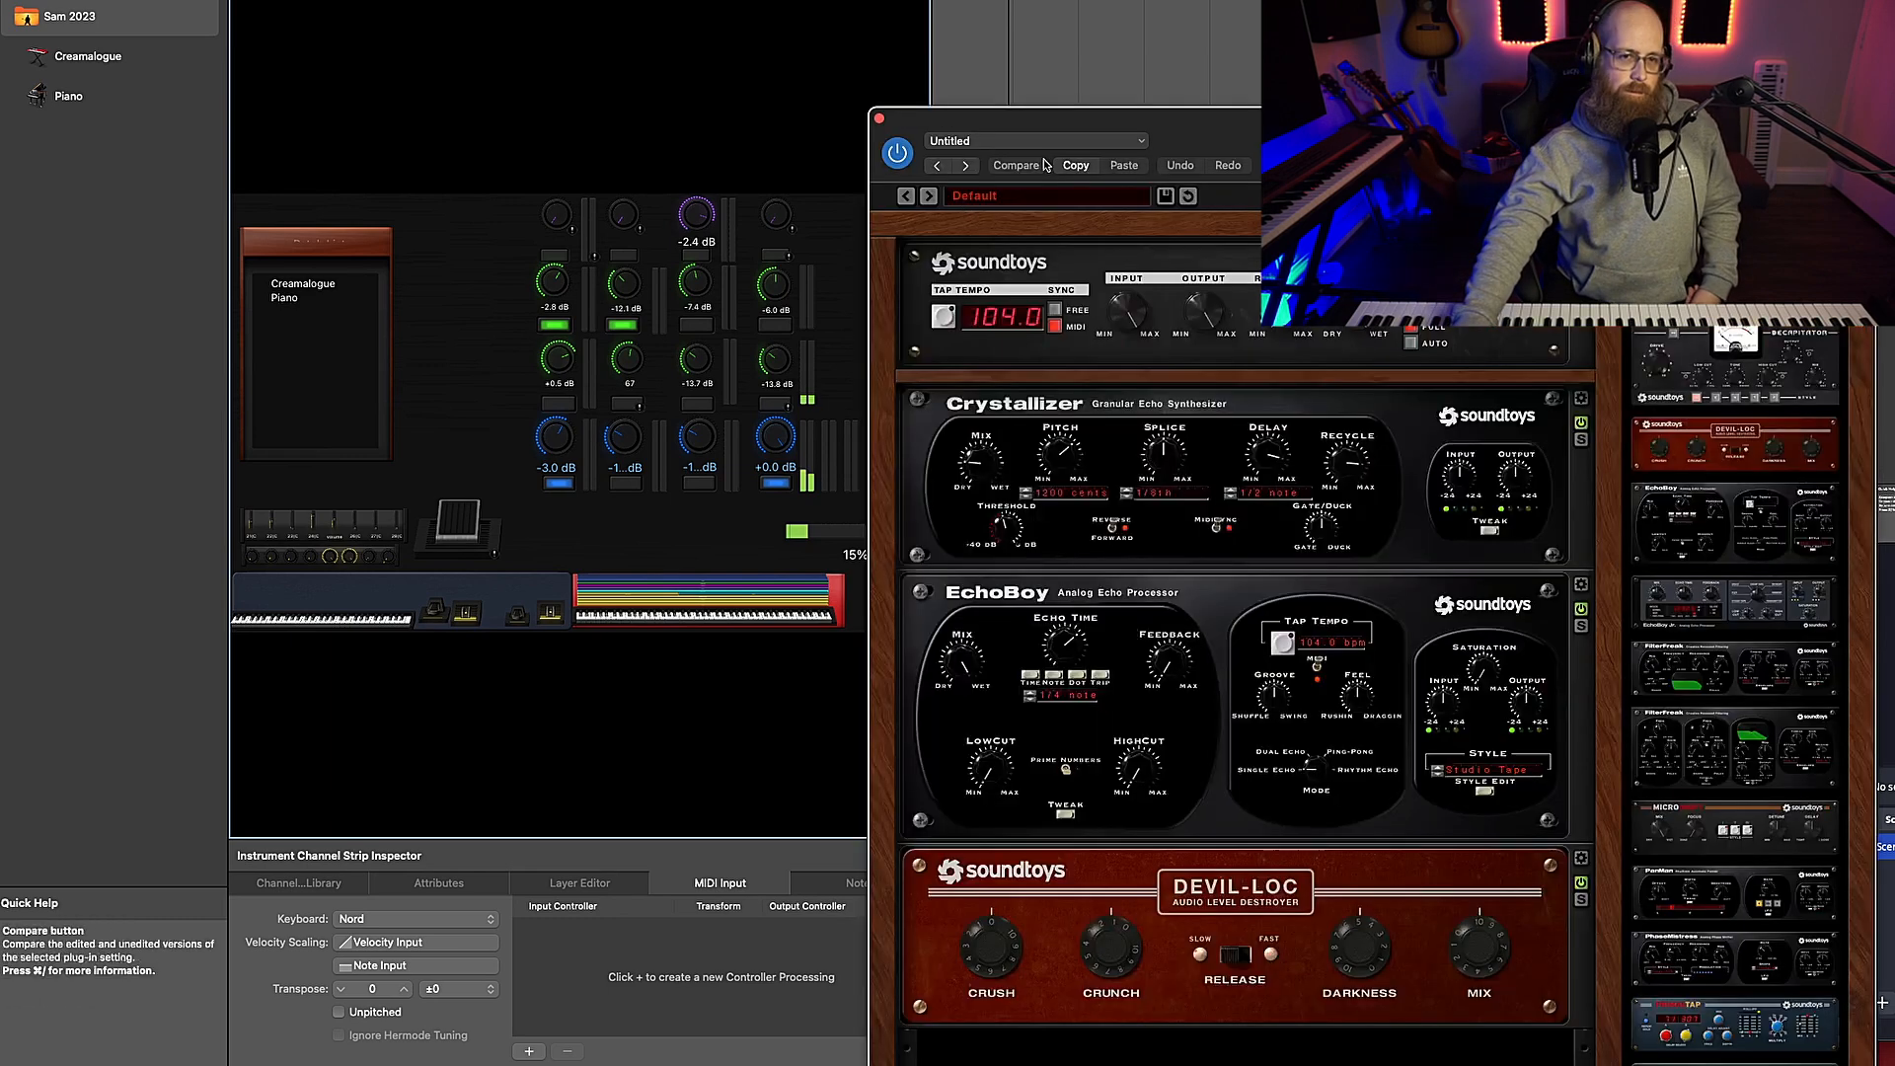
{"action": "left_click_drag", "start_coordinate": [1122, 120], "coordinate": [673, 0]}
{"action": "left_click", "coordinate": [432, 3]}
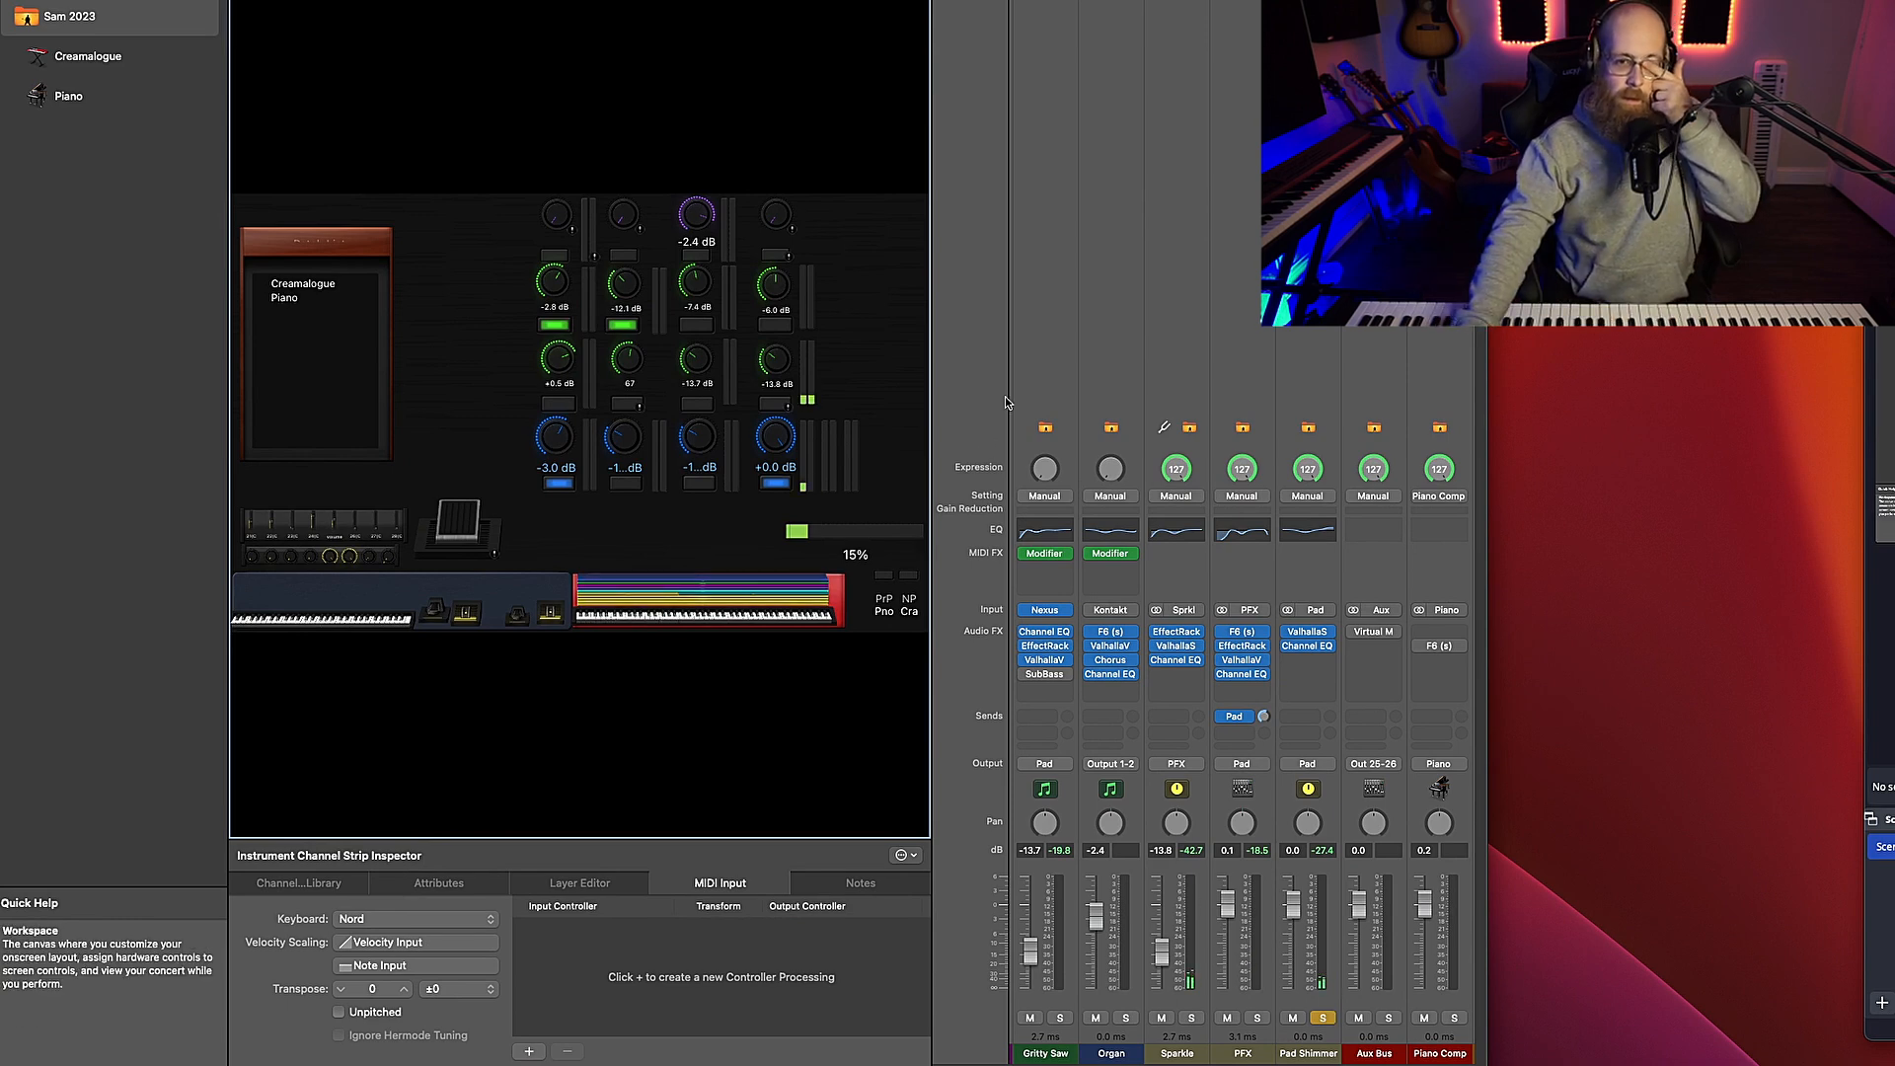
Set the high cut of the Pad Shimmer channel's ValhallaShimmer to 10630 and take the channel out of solo
{"action": "left_click", "coordinate": [1307, 631]}
{"action": "left_click_drag", "start_coordinate": [1226, 120], "coordinate": [1132, 134]}
{"action": "left_click_drag", "start_coordinate": [1264, 718], "coordinate": [1265, 712]}
{"action": "left_click_drag", "start_coordinate": [1184, 301], "coordinate": [1180, 242]}
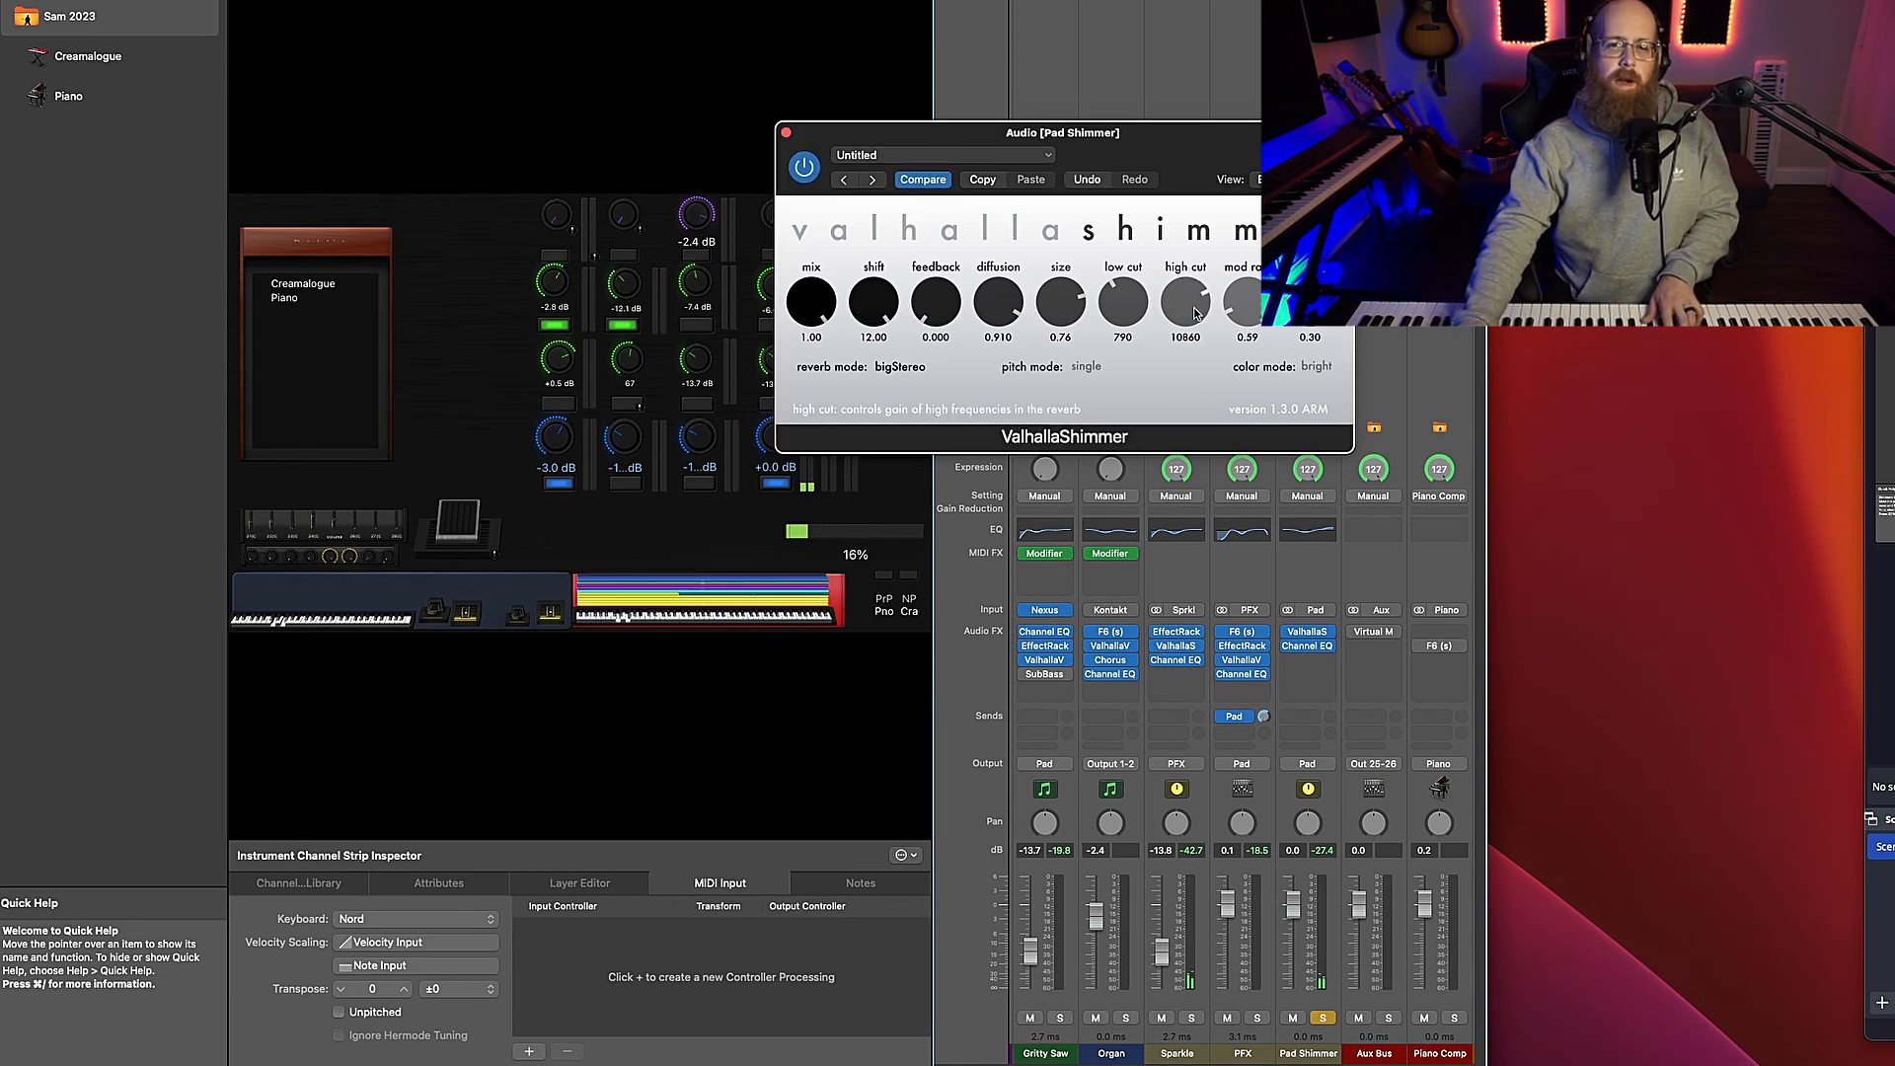
{"action": "left_click", "coordinate": [1323, 1019]}
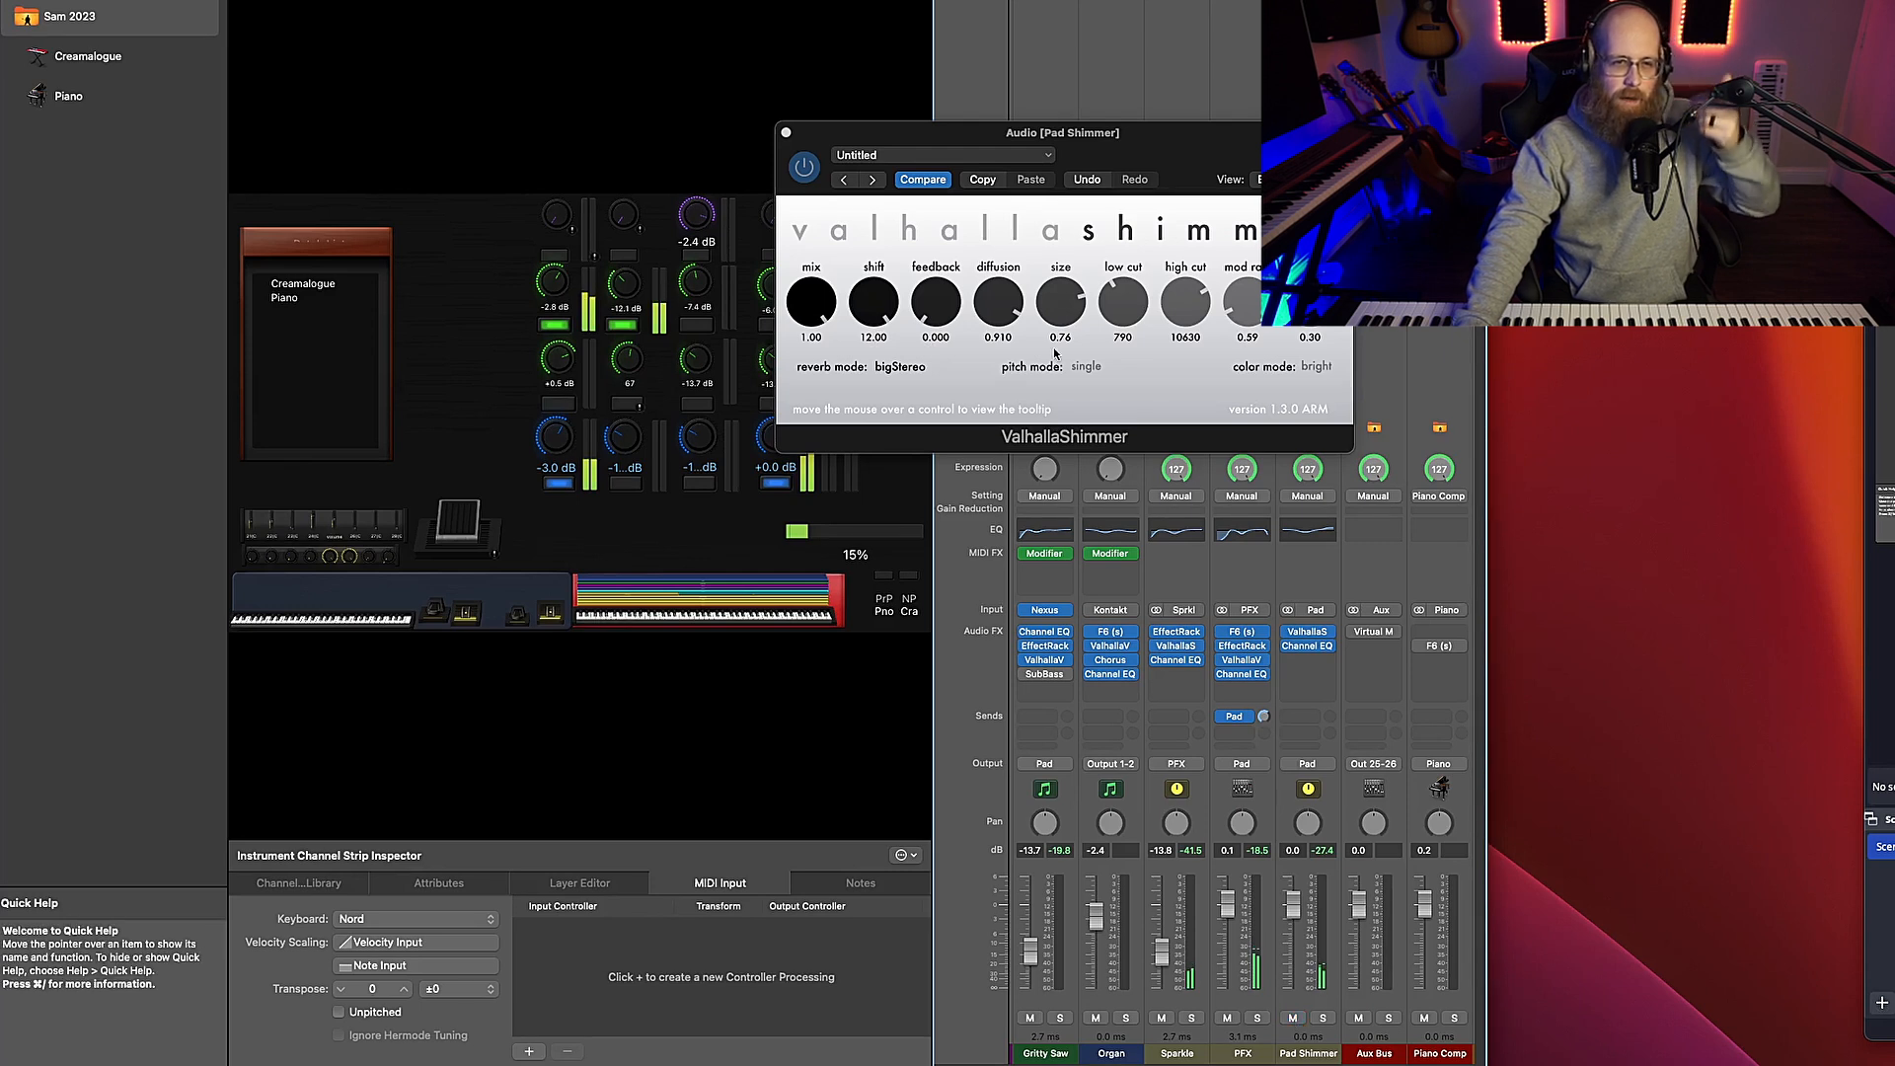
{"action": "left_click", "coordinate": [785, 133]}
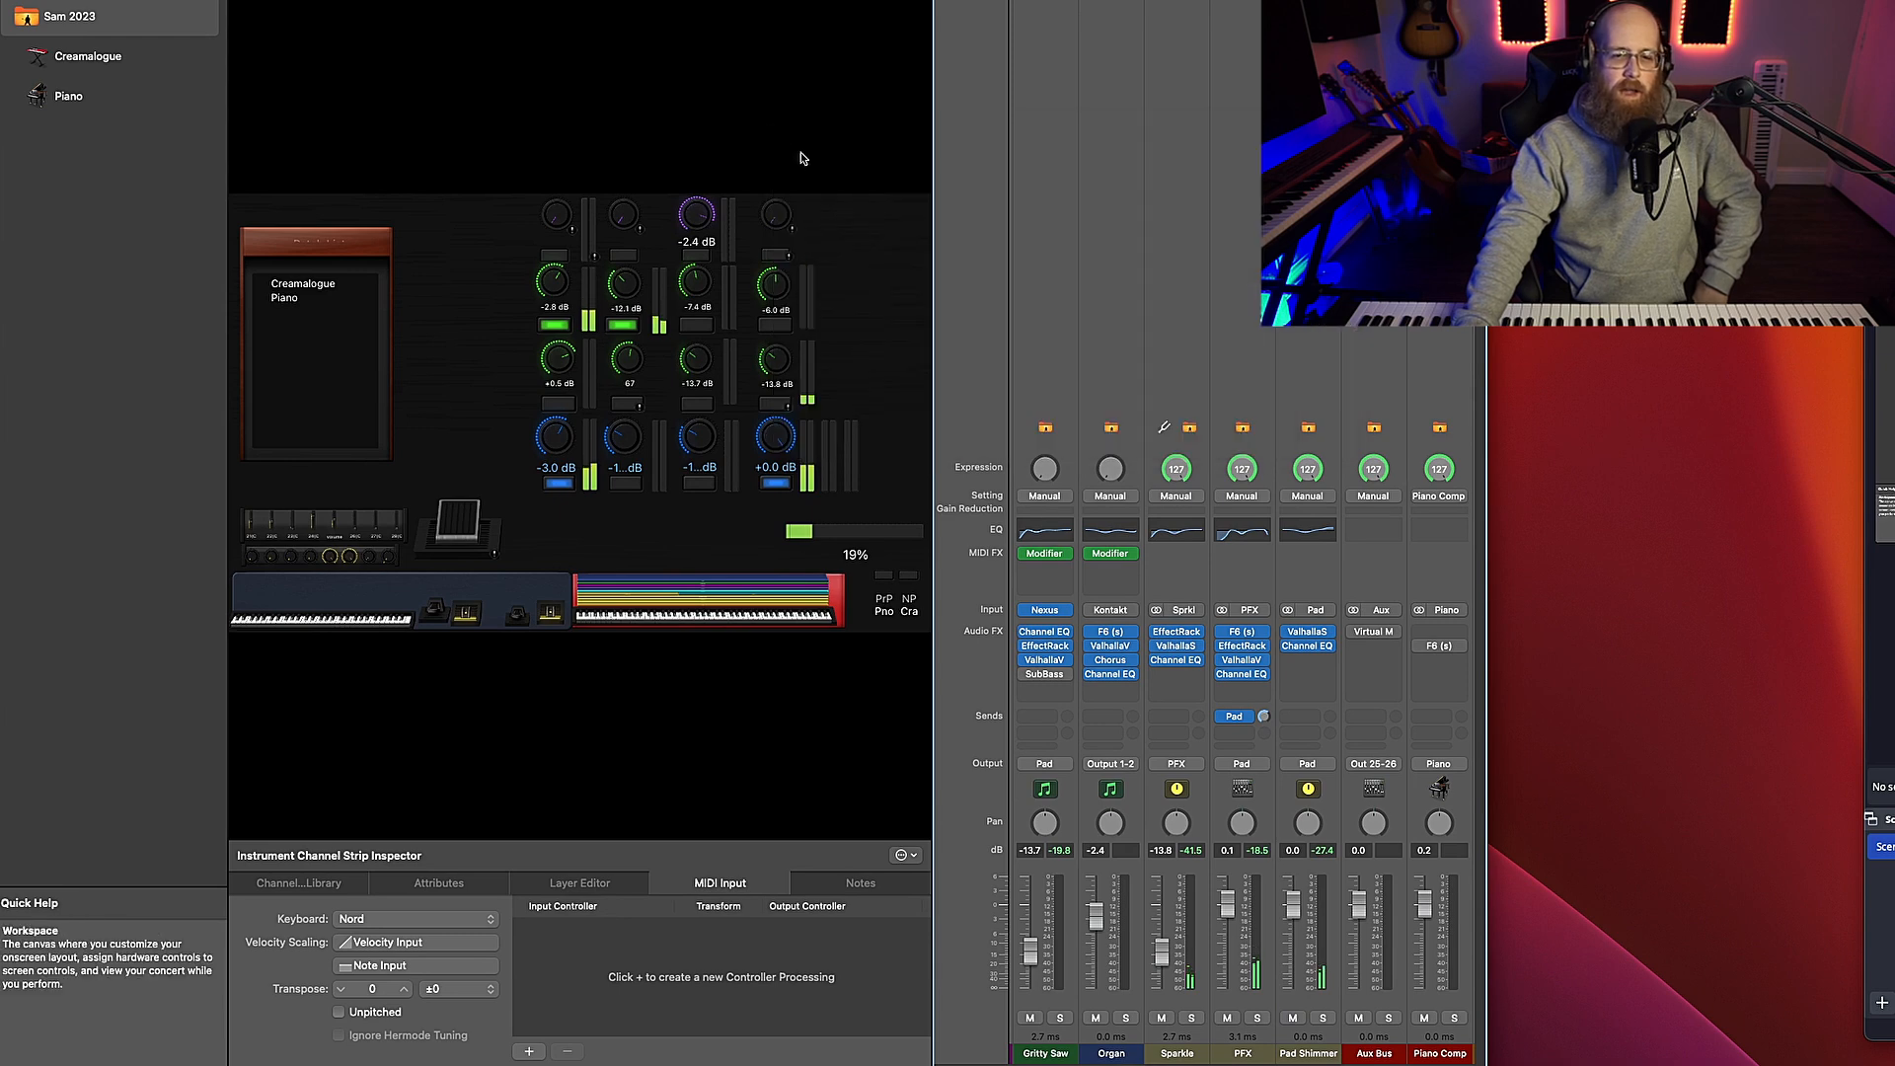
Examine the channel strips across the mixer, from the pads and pulses through the piano effects to the buses
{"action": "scroll", "coordinate": [1189, 1046], "scroll_direction": "right", "scroll_amount": 10}
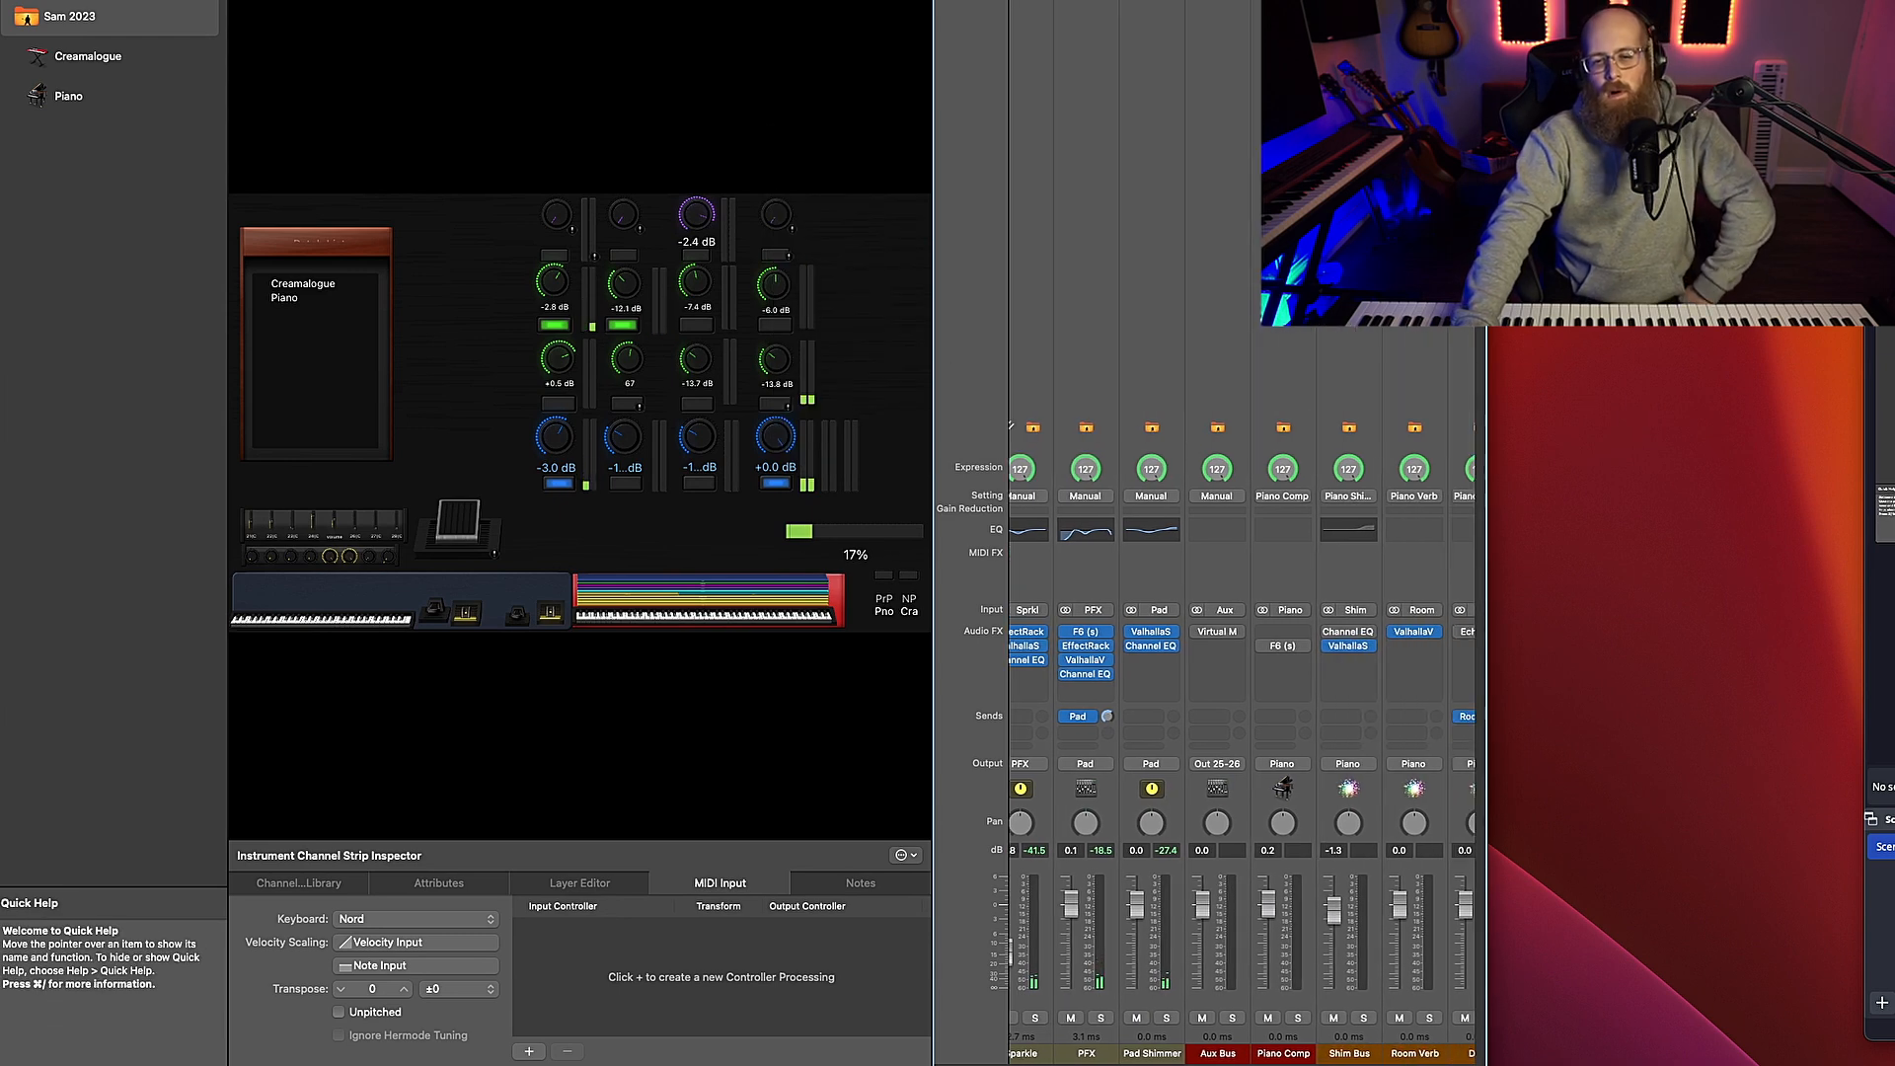
{"action": "scroll", "coordinate": [1244, 741], "scroll_direction": "right", "scroll_amount": 6}
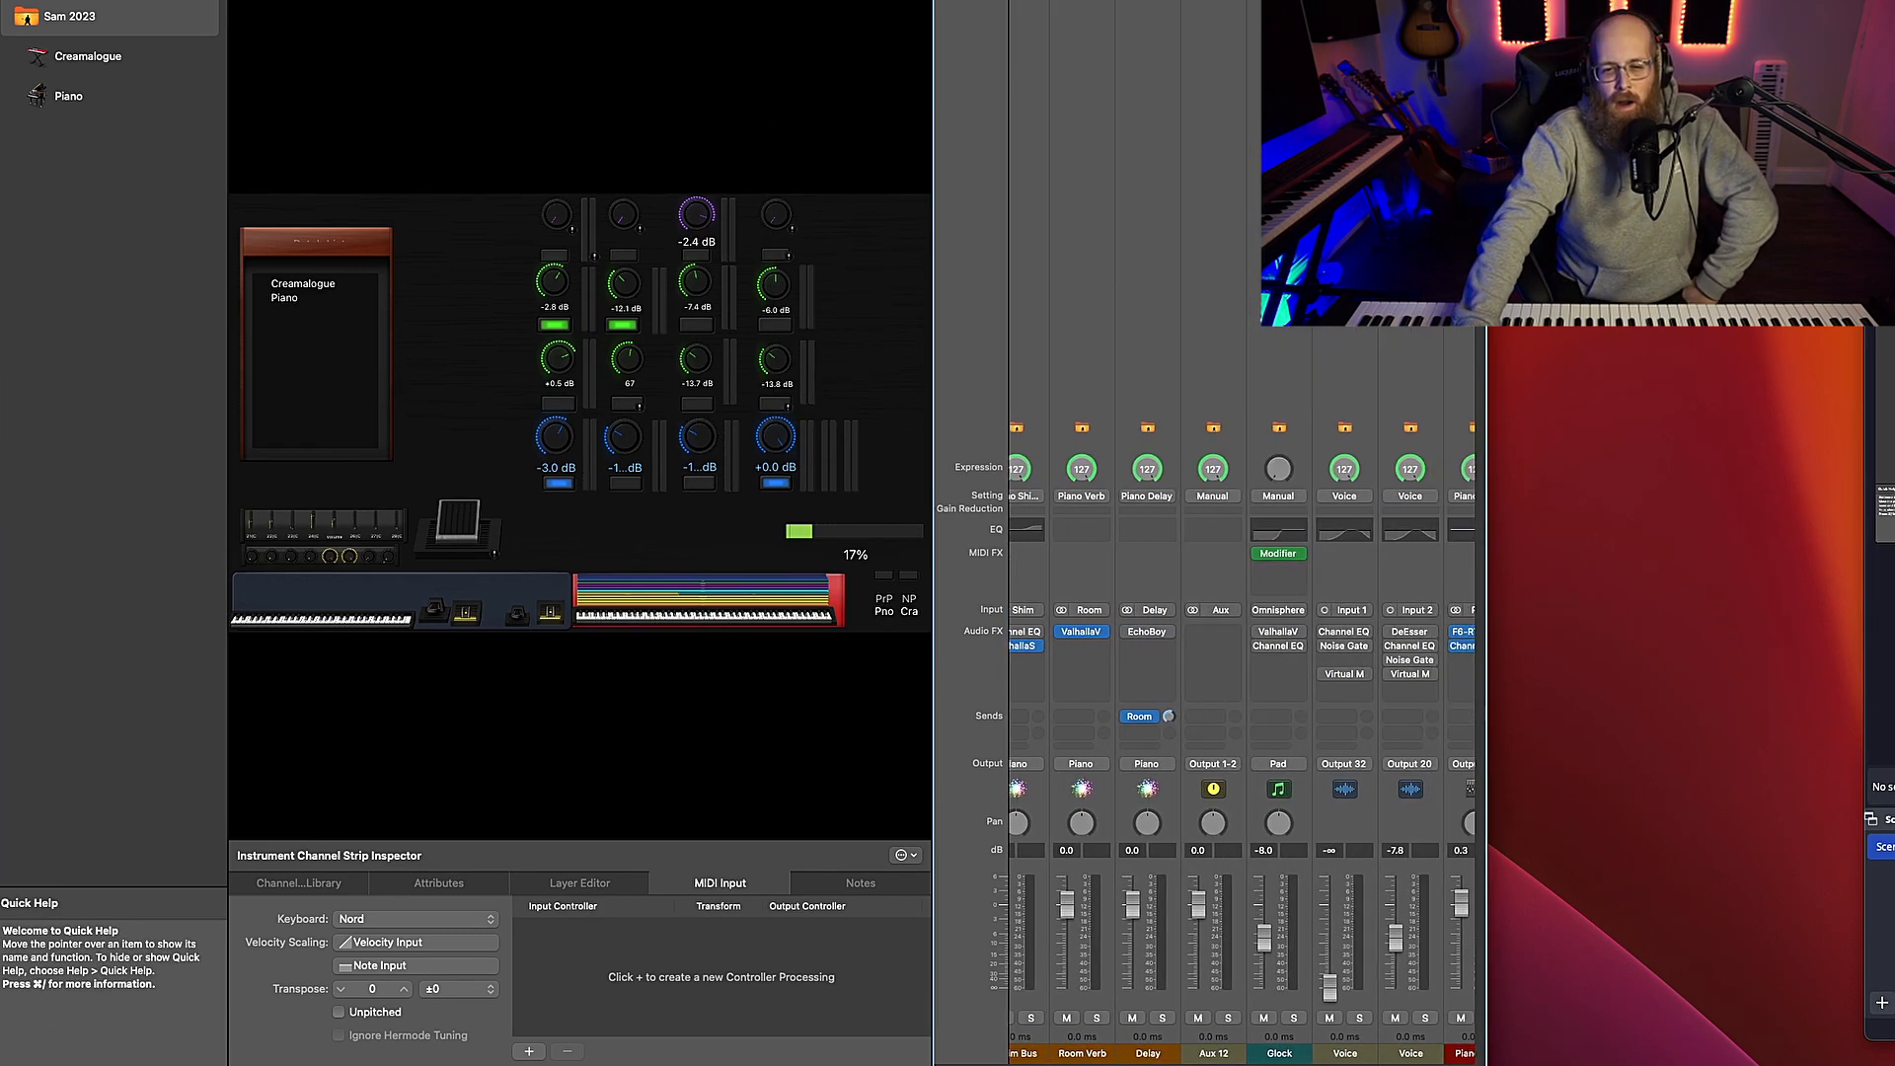
{"action": "scroll", "coordinate": [1107, 1045], "scroll_direction": "left", "scroll_amount": 15}
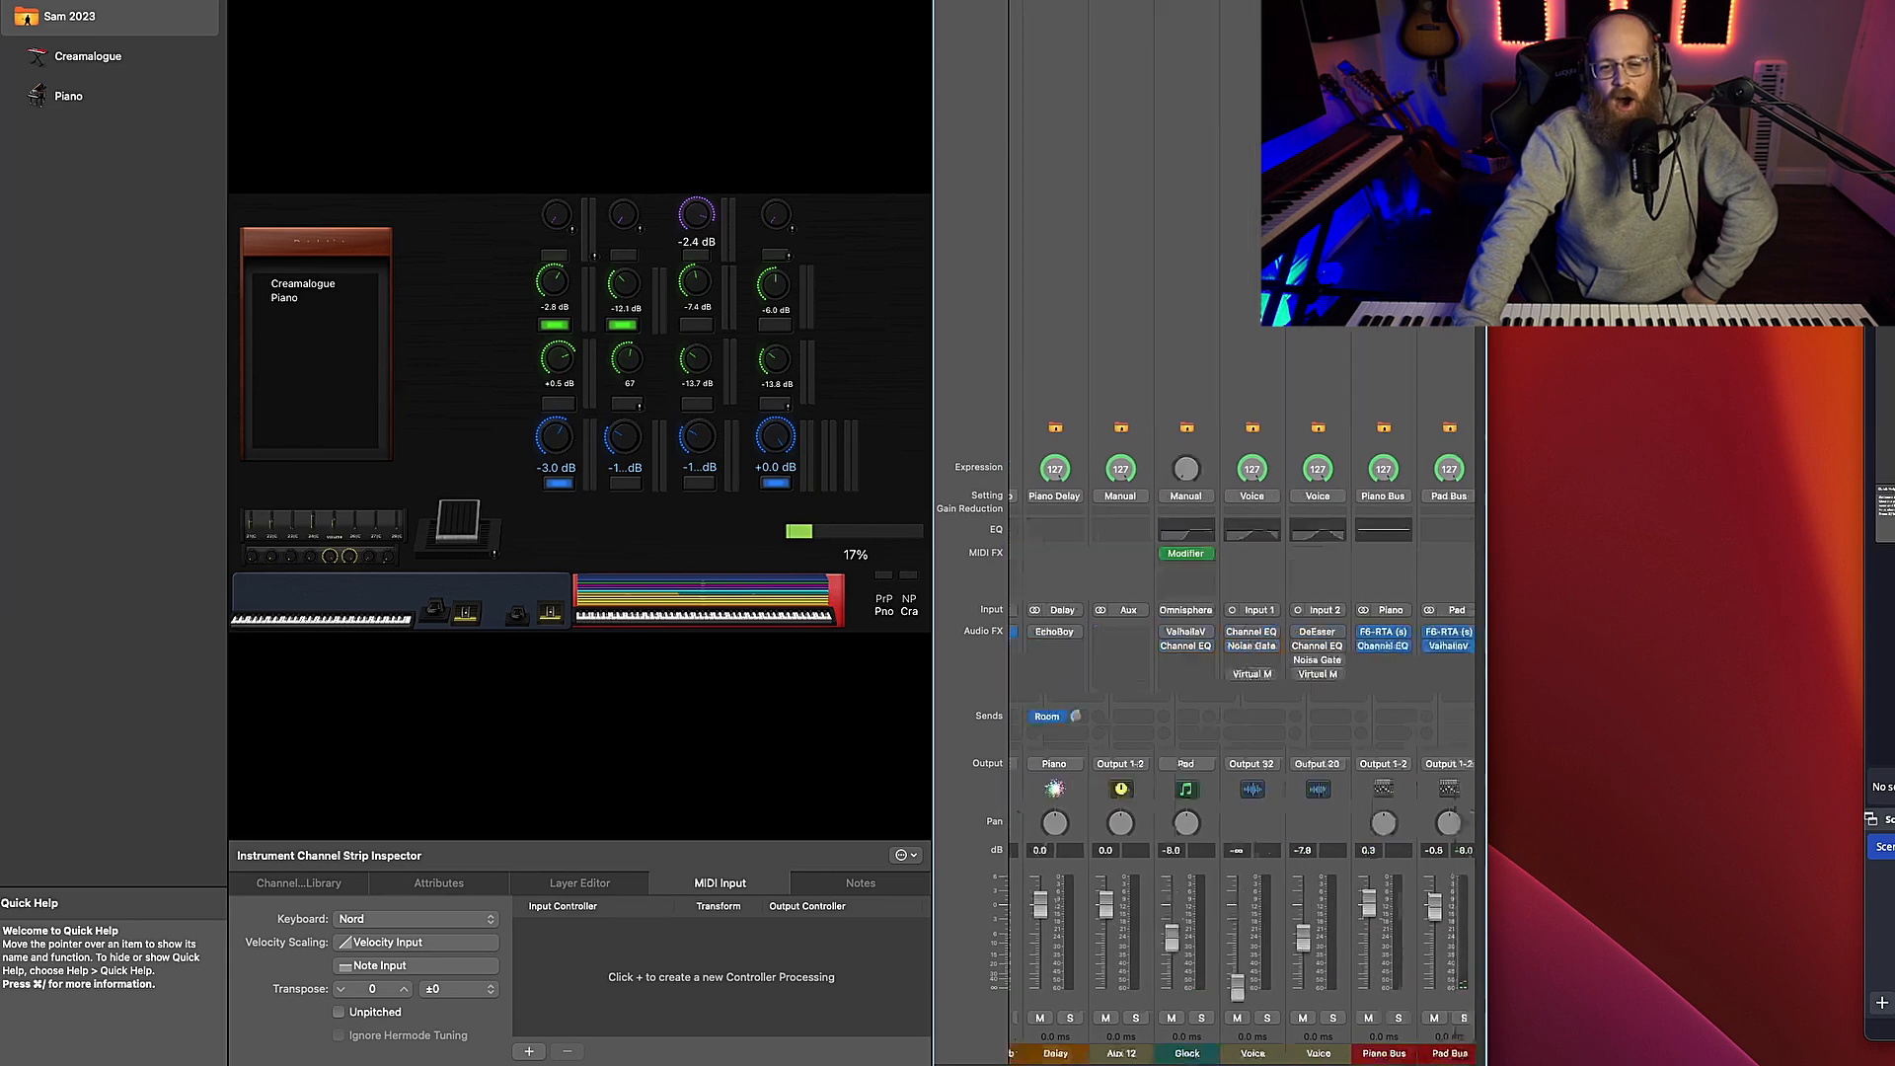
{"action": "scroll", "coordinate": [1107, 1045], "scroll_direction": "left", "scroll_amount": 3}
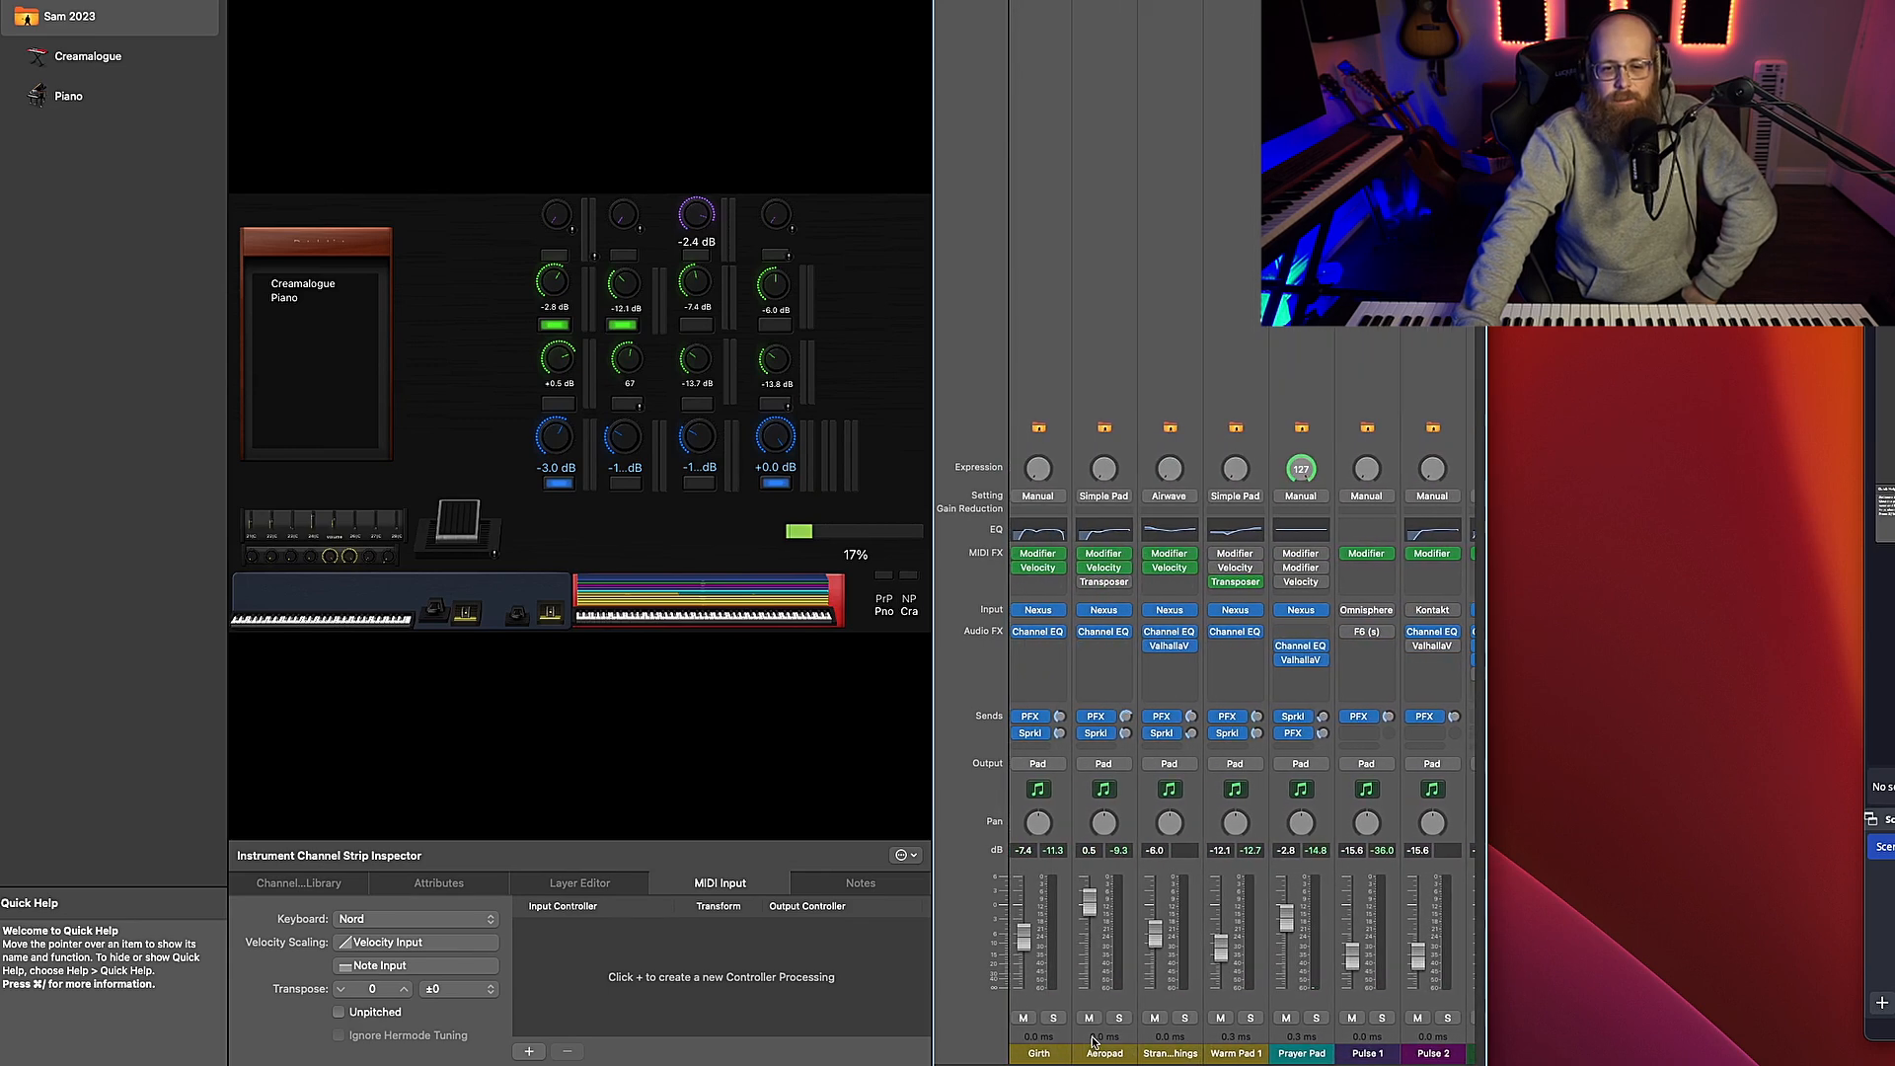
{"action": "scroll", "coordinate": [1061, 1037], "scroll_direction": "right", "scroll_amount": 8}
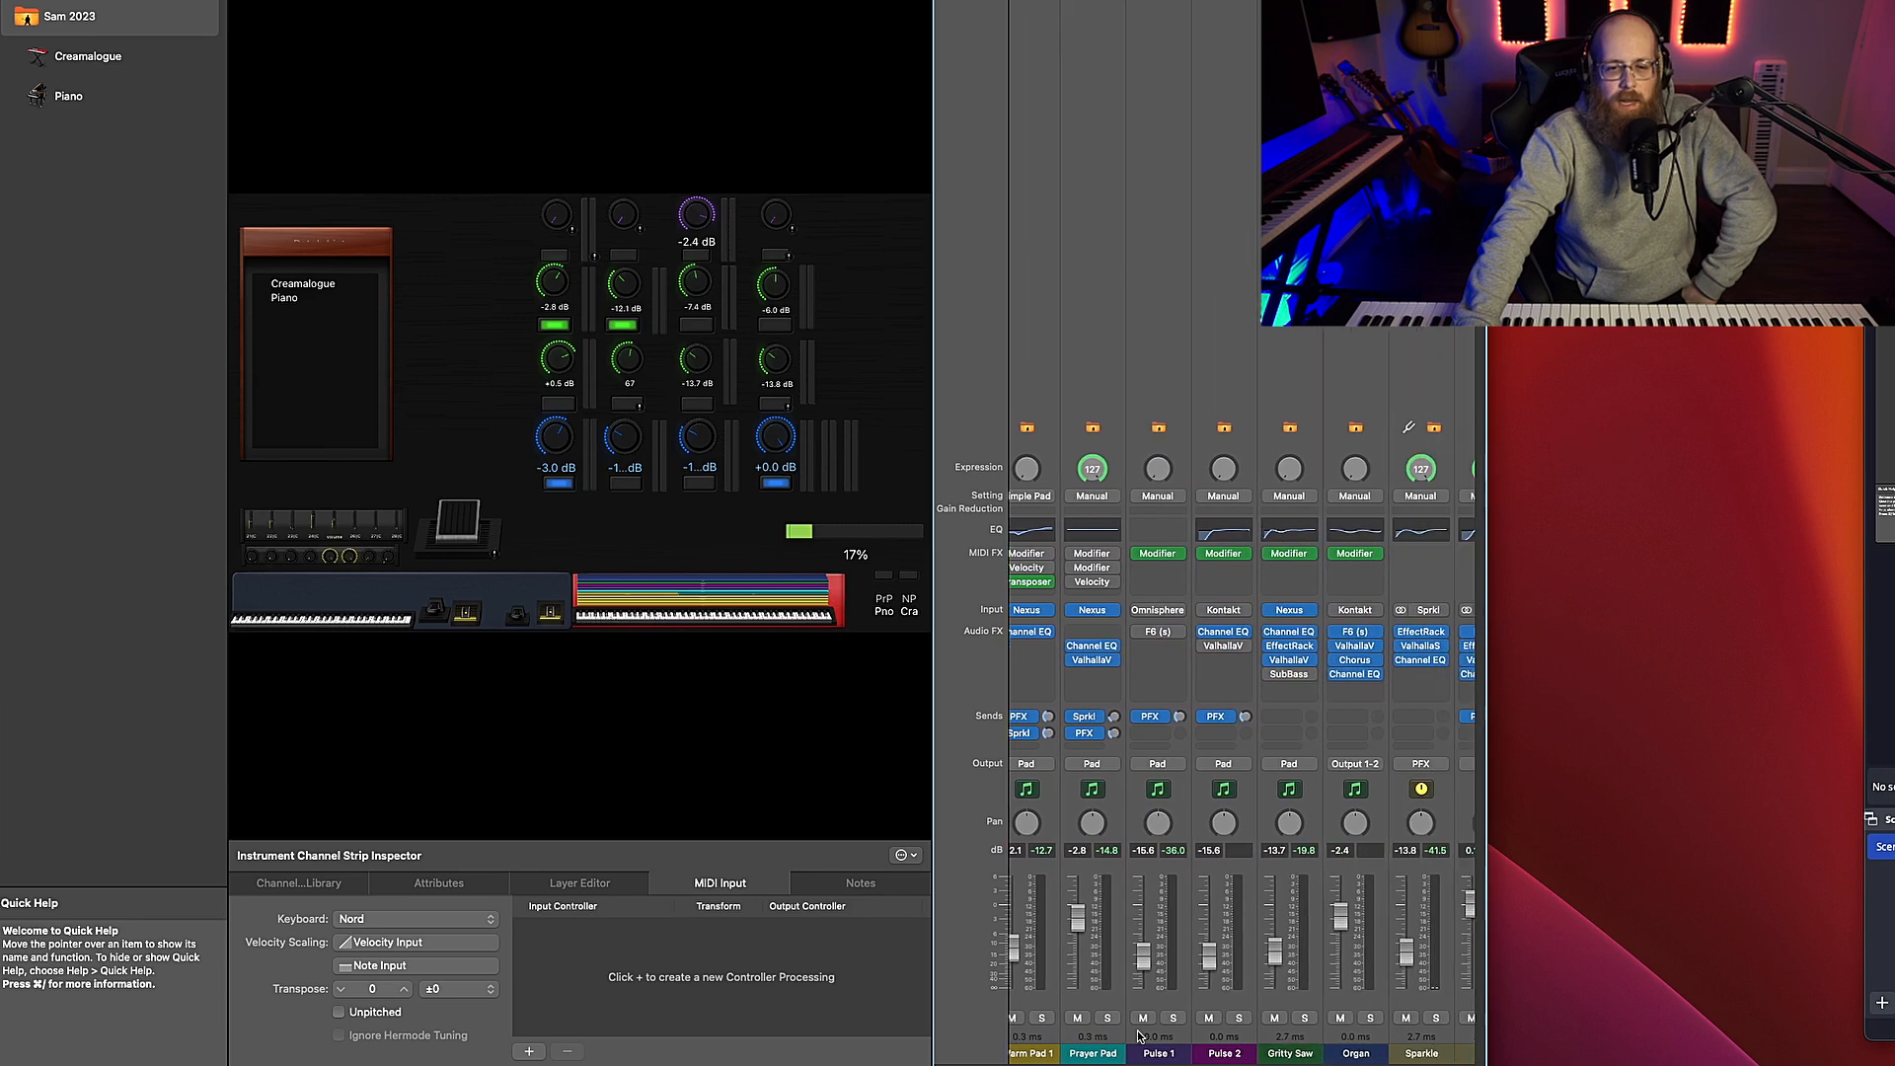
{"action": "scroll", "coordinate": [1159, 1039], "scroll_direction": "right", "scroll_amount": 6}
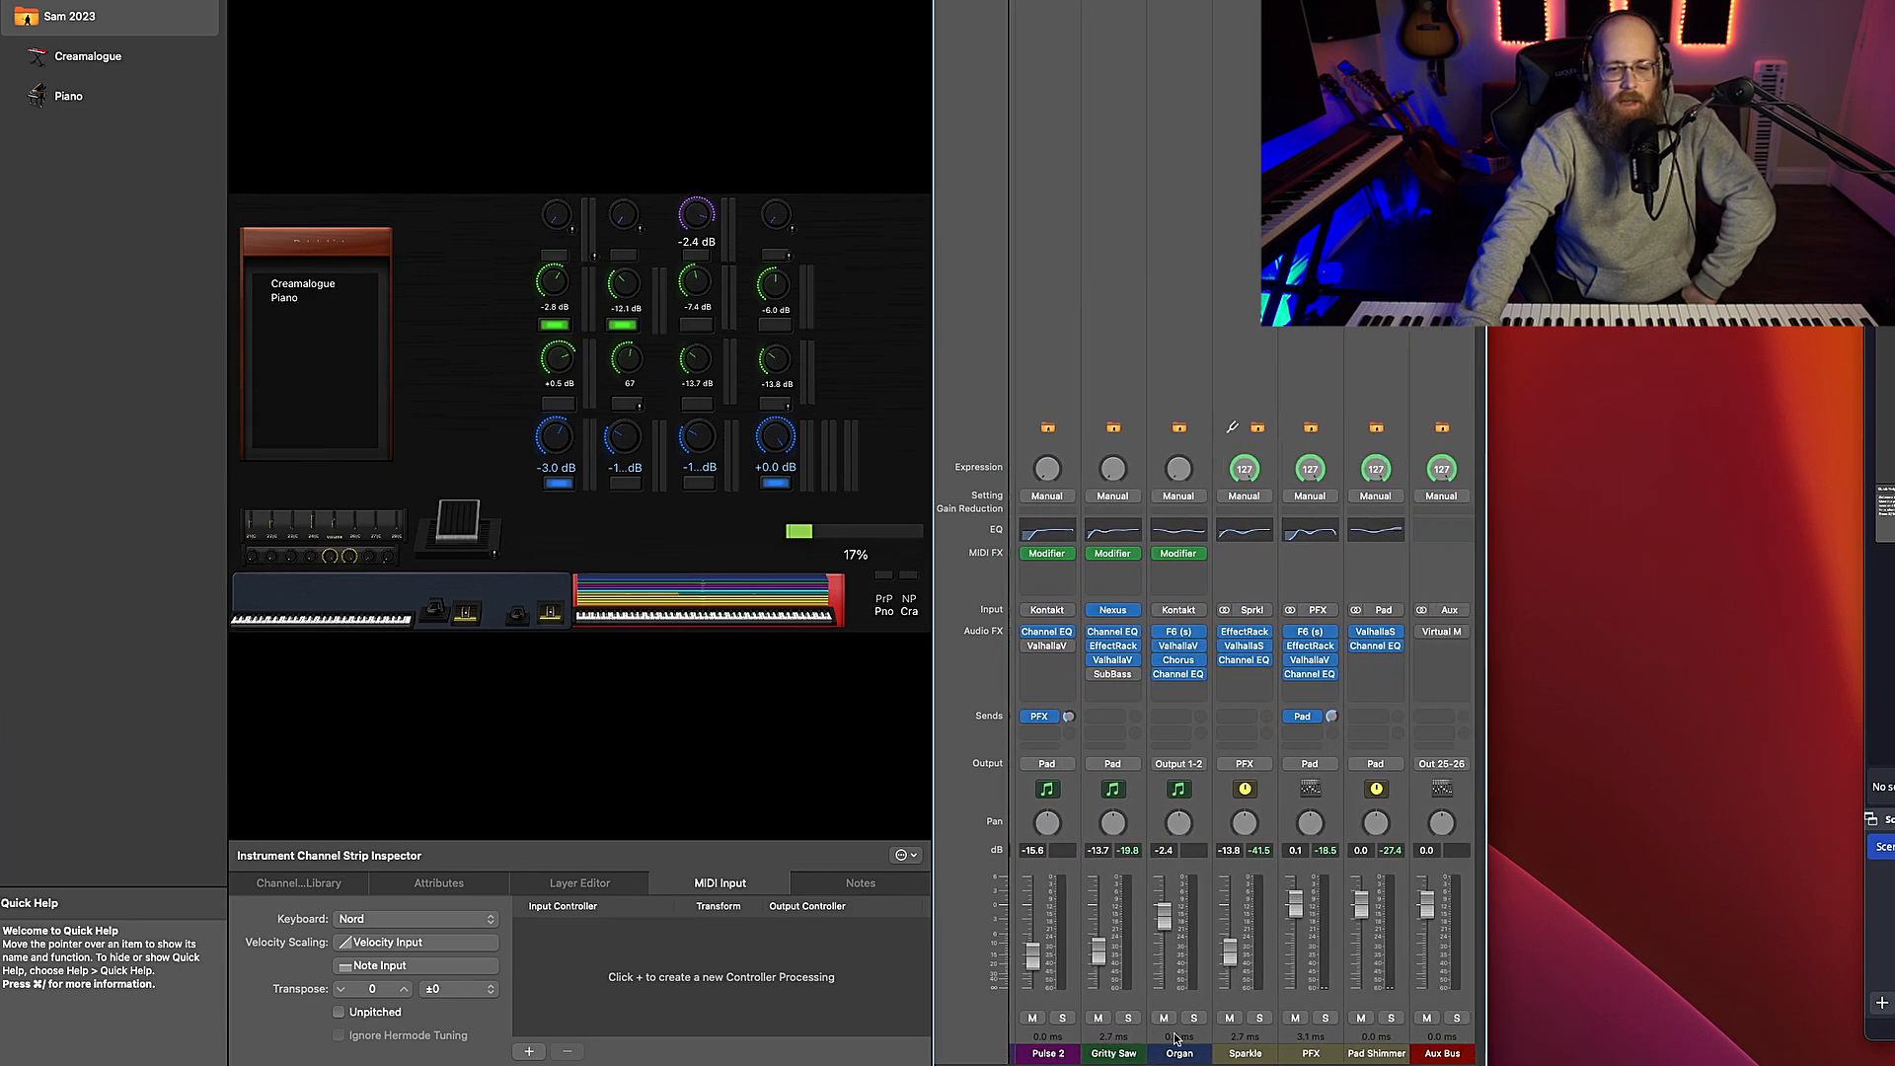
{"action": "scroll", "coordinate": [1212, 1055], "scroll_direction": "right", "scroll_amount": 3}
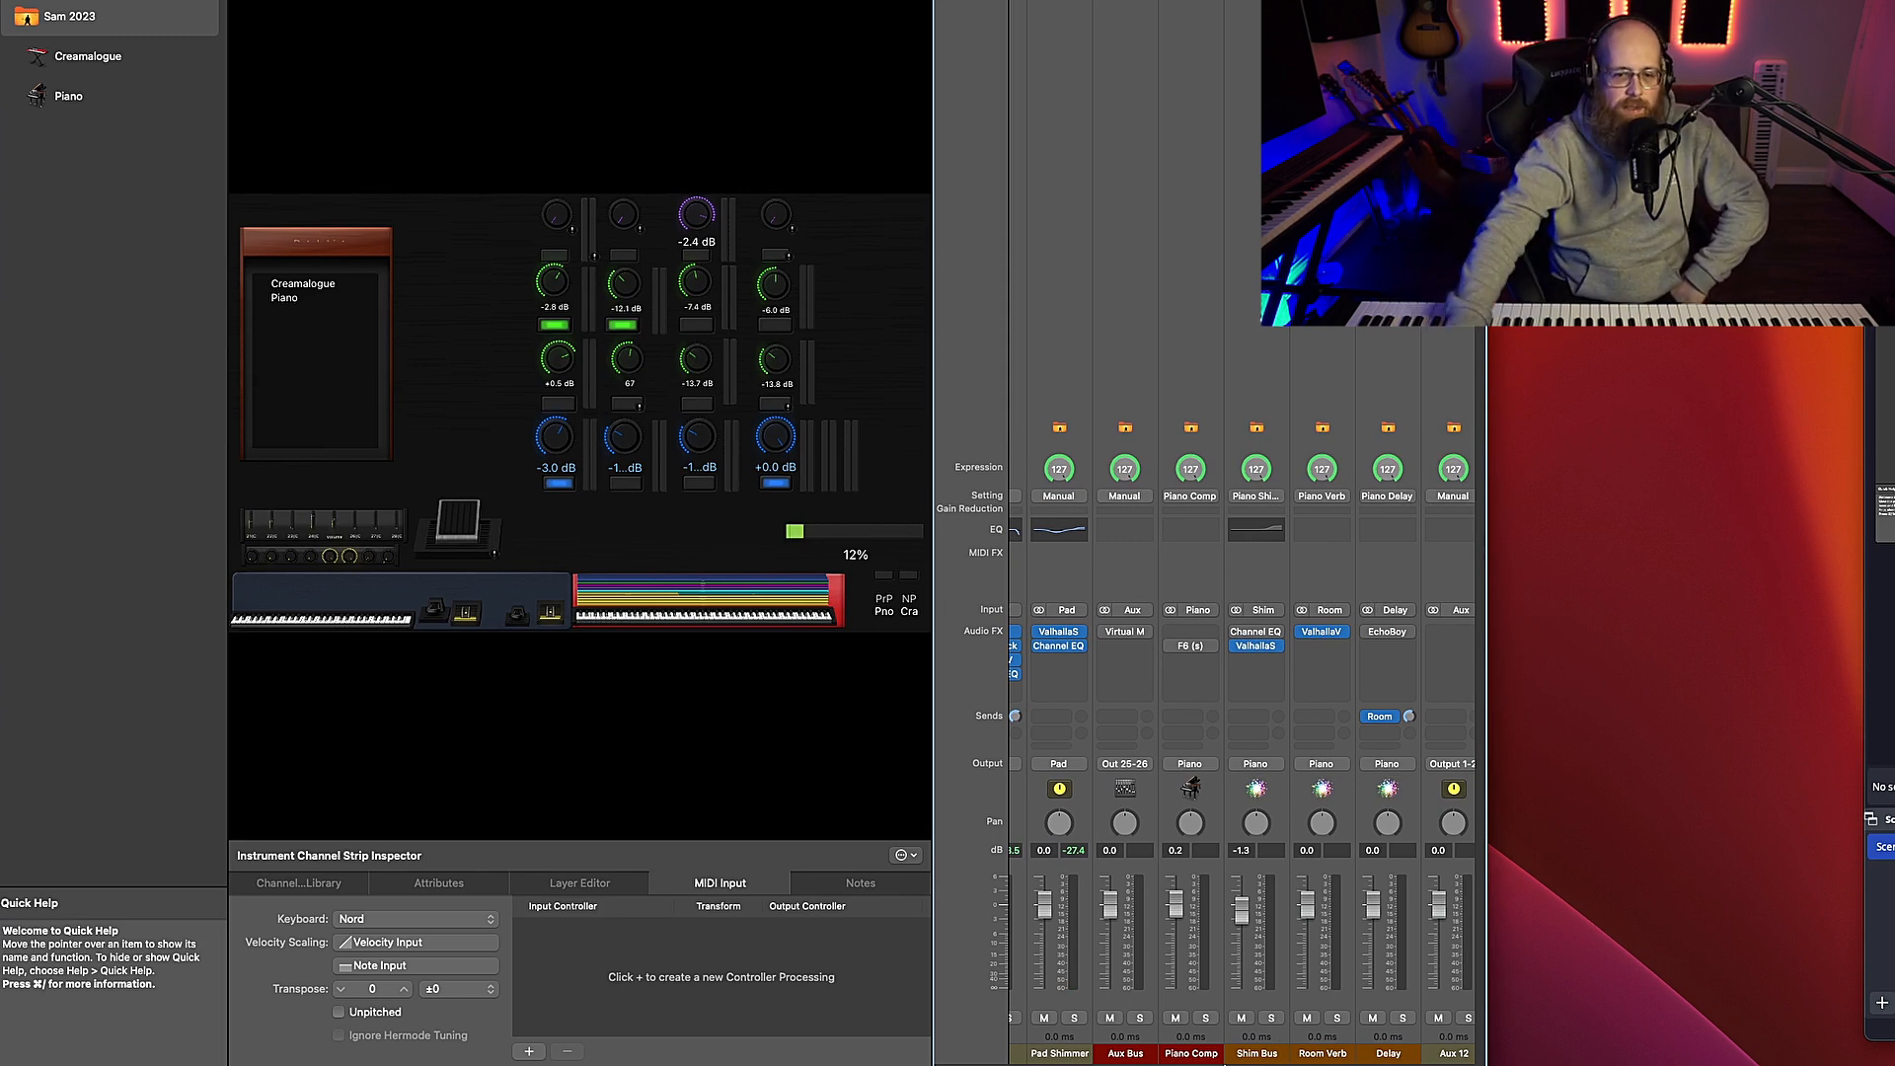
{"action": "scroll", "coordinate": [1244, 740], "scroll_direction": "right", "scroll_amount": 1}
{"action": "scroll", "coordinate": [1316, 1062], "scroll_direction": "right", "scroll_amount": 6}
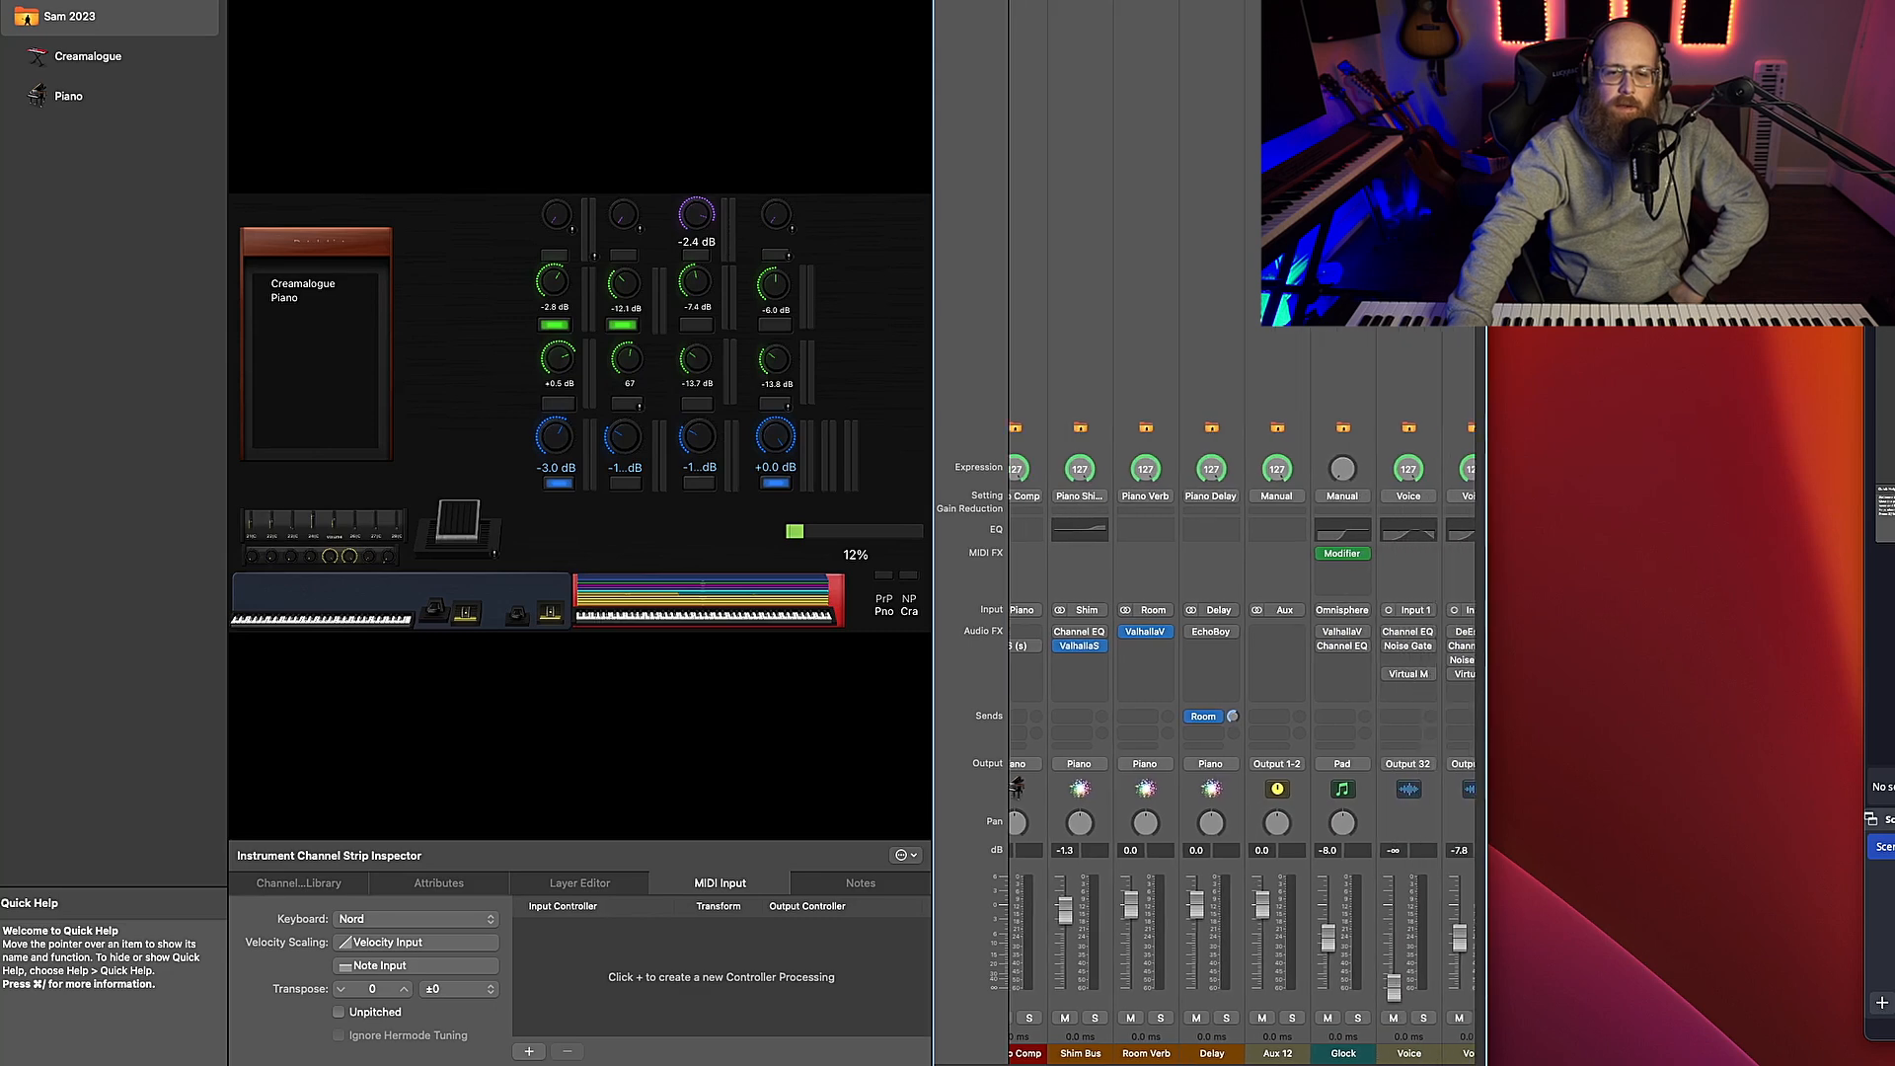
{"action": "scroll", "coordinate": [1316, 1062], "scroll_direction": "right", "scroll_amount": 2}
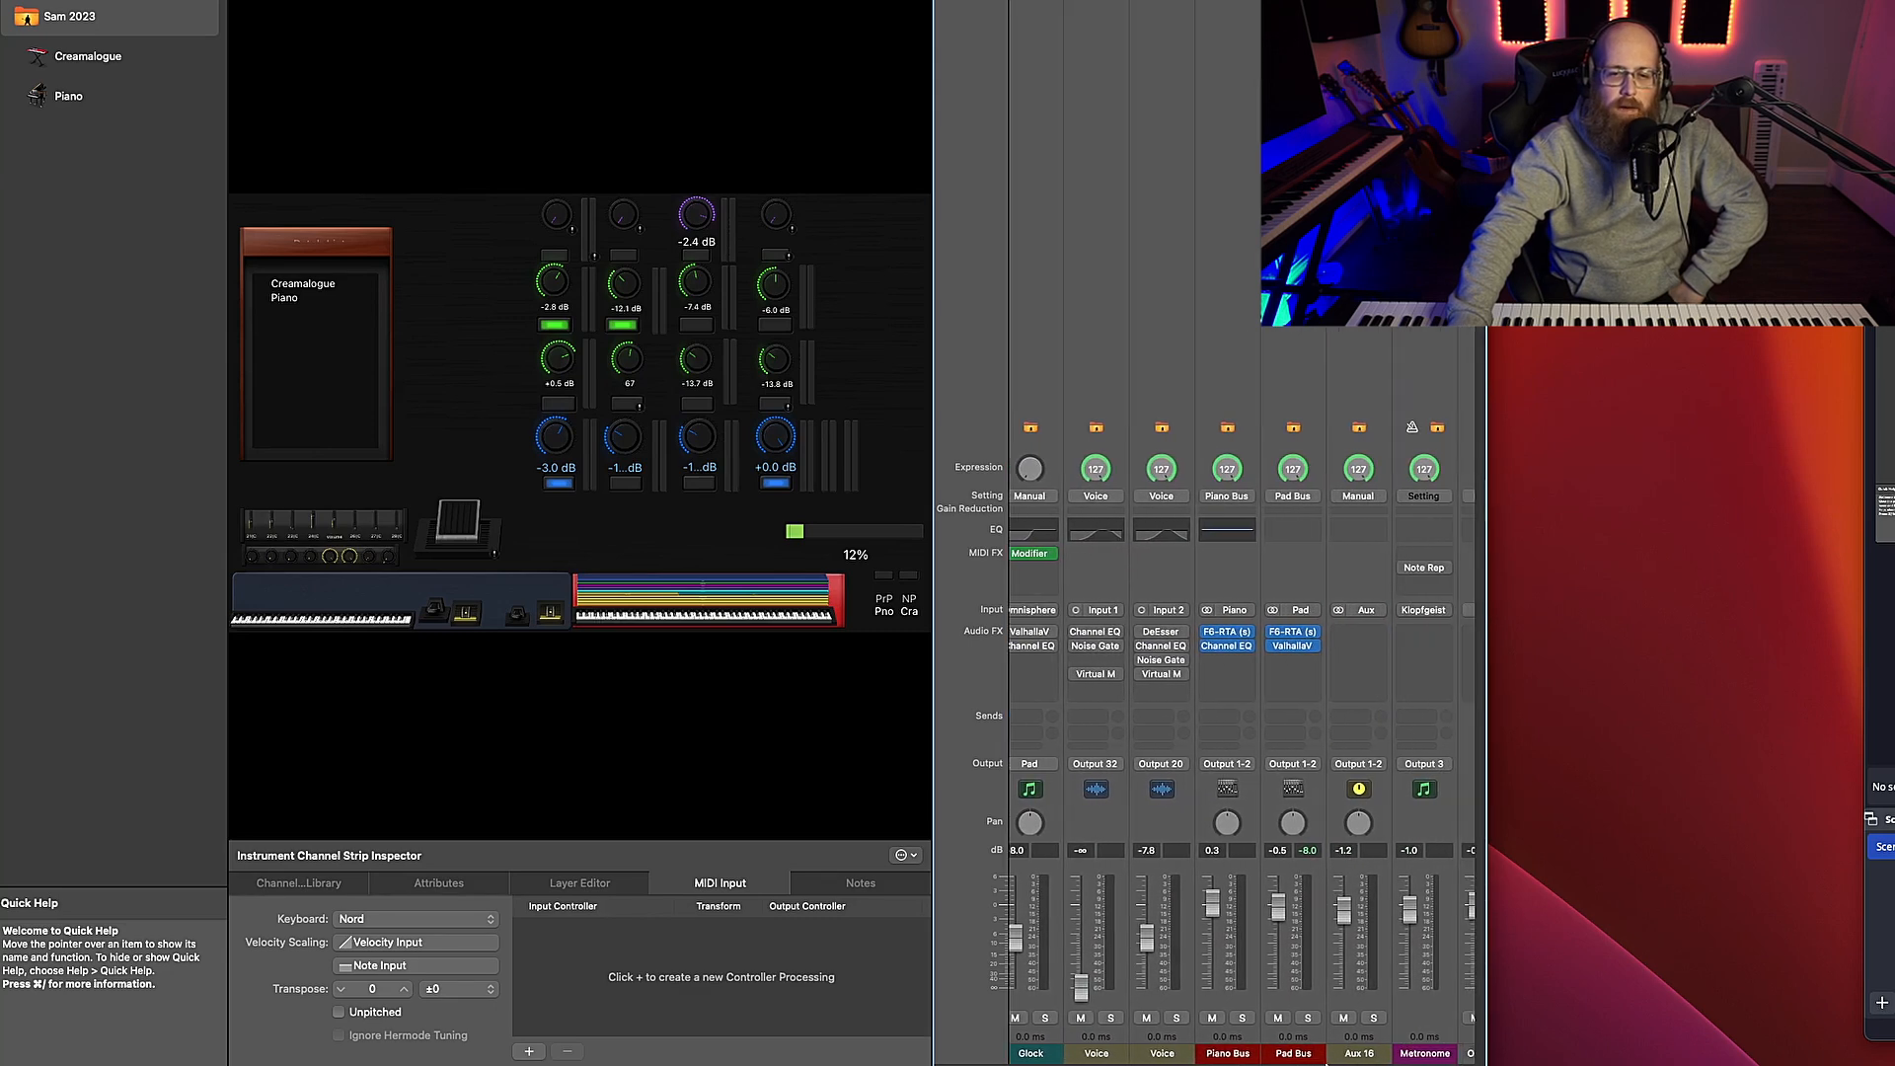
Select the Pad Bus channel and examine the routing of the pad channels, buses and main outputs
{"action": "left_click", "coordinate": [1280, 1051]}
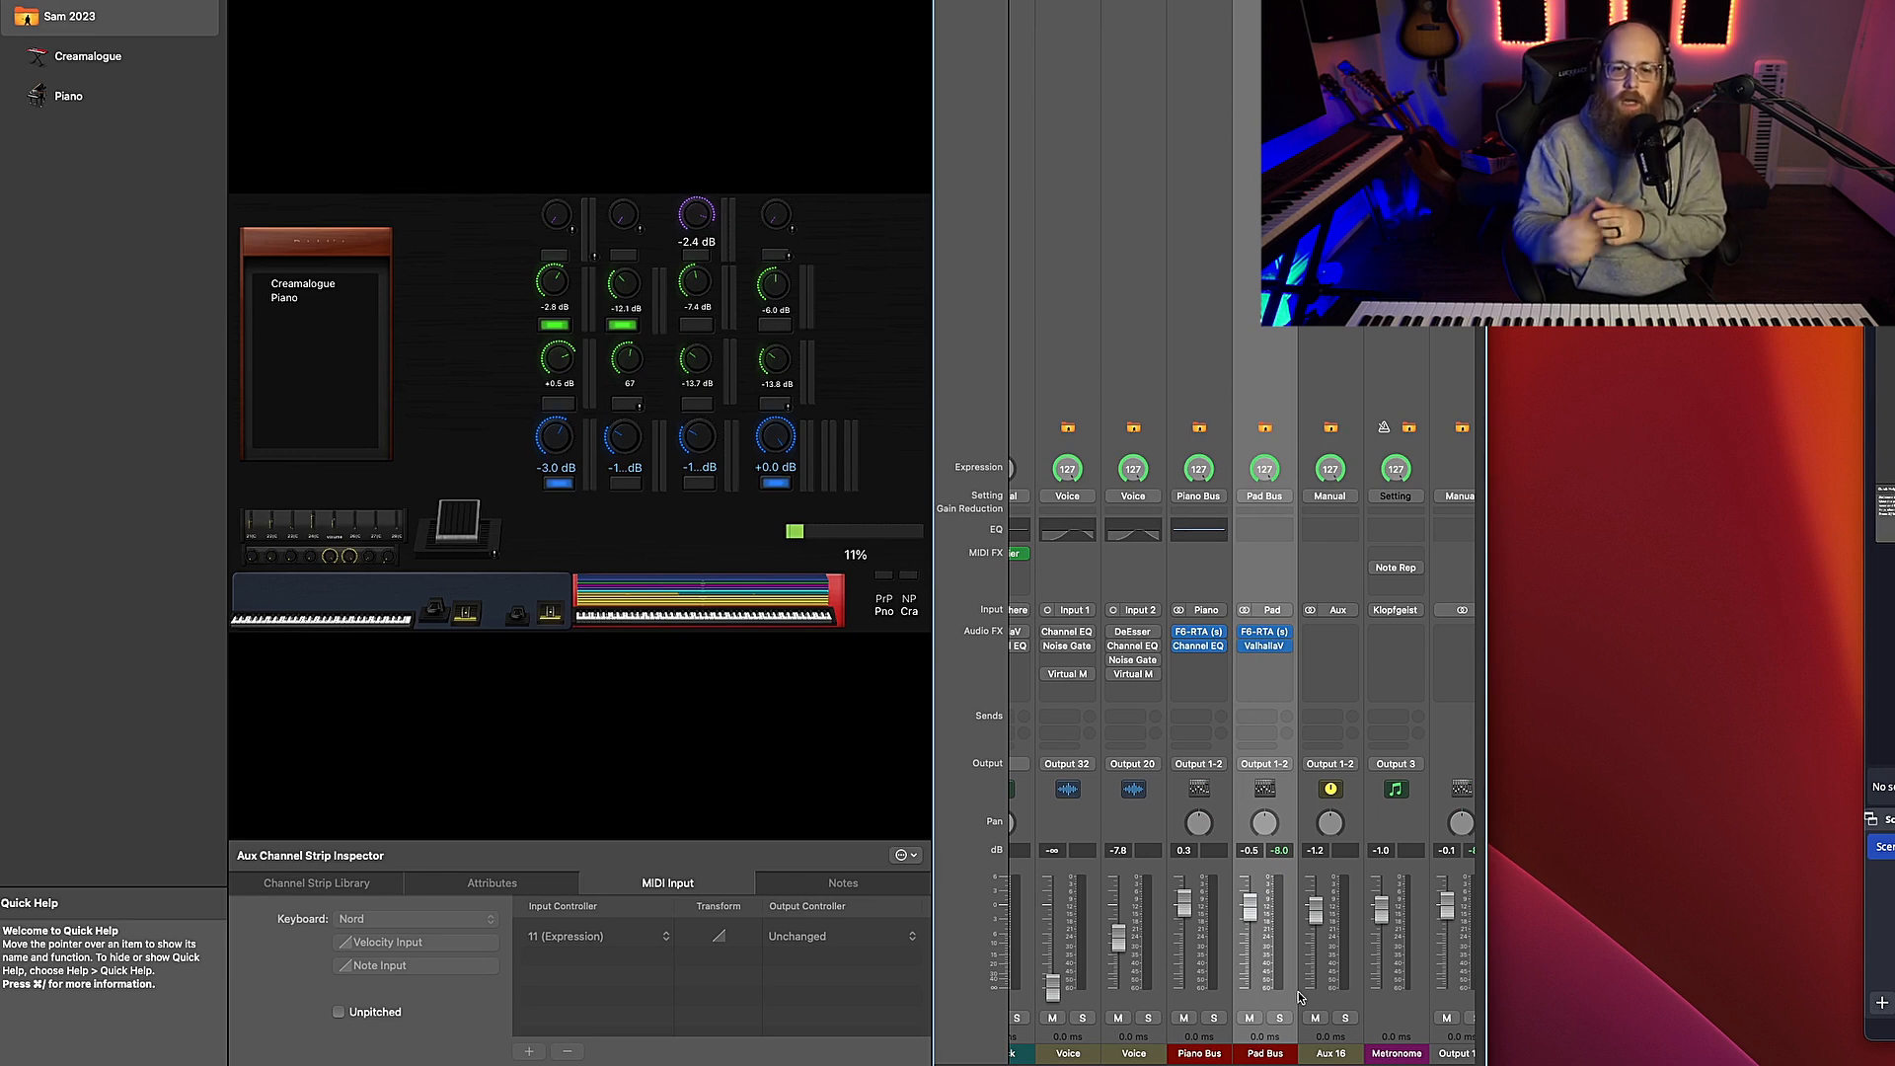
{"action": "scroll", "coordinate": [1323, 1046], "scroll_direction": "right", "scroll_amount": 3}
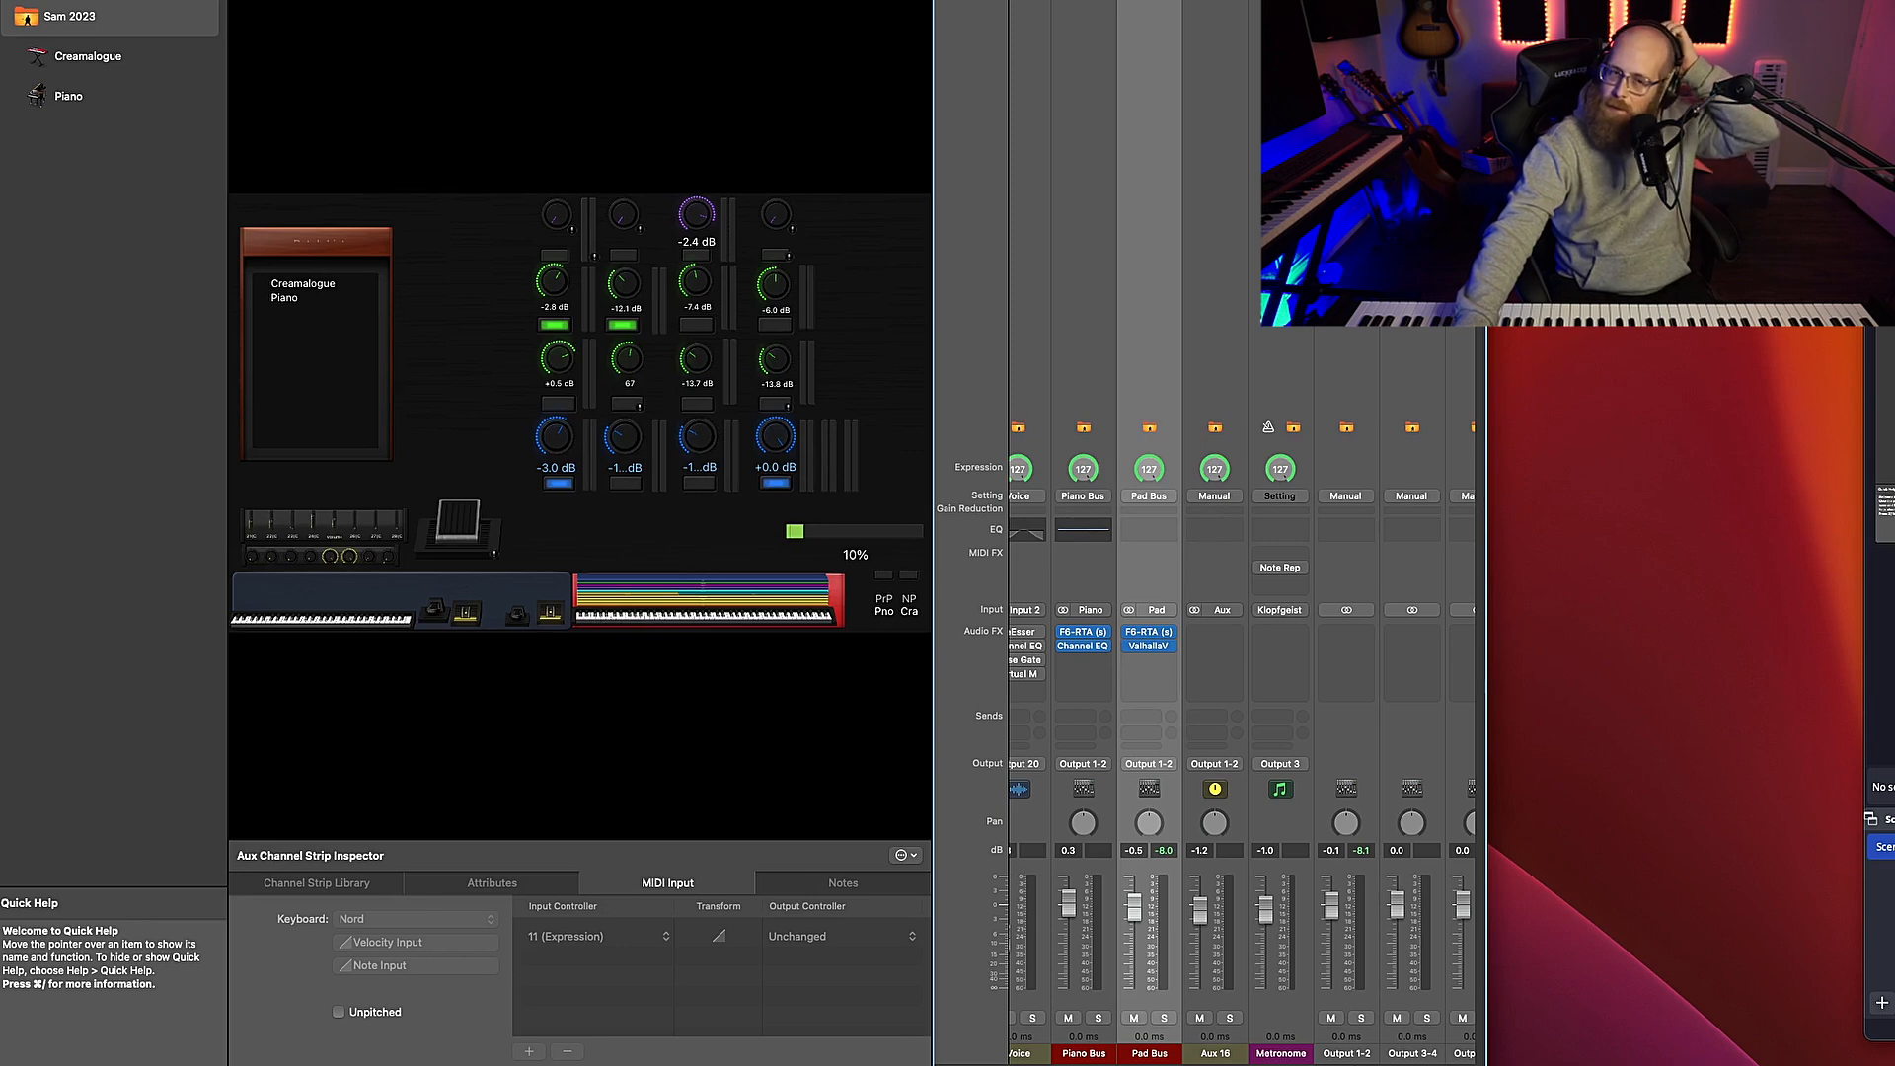
{"action": "scroll", "coordinate": [976, 1033], "scroll_direction": "left", "scroll_amount": 15}
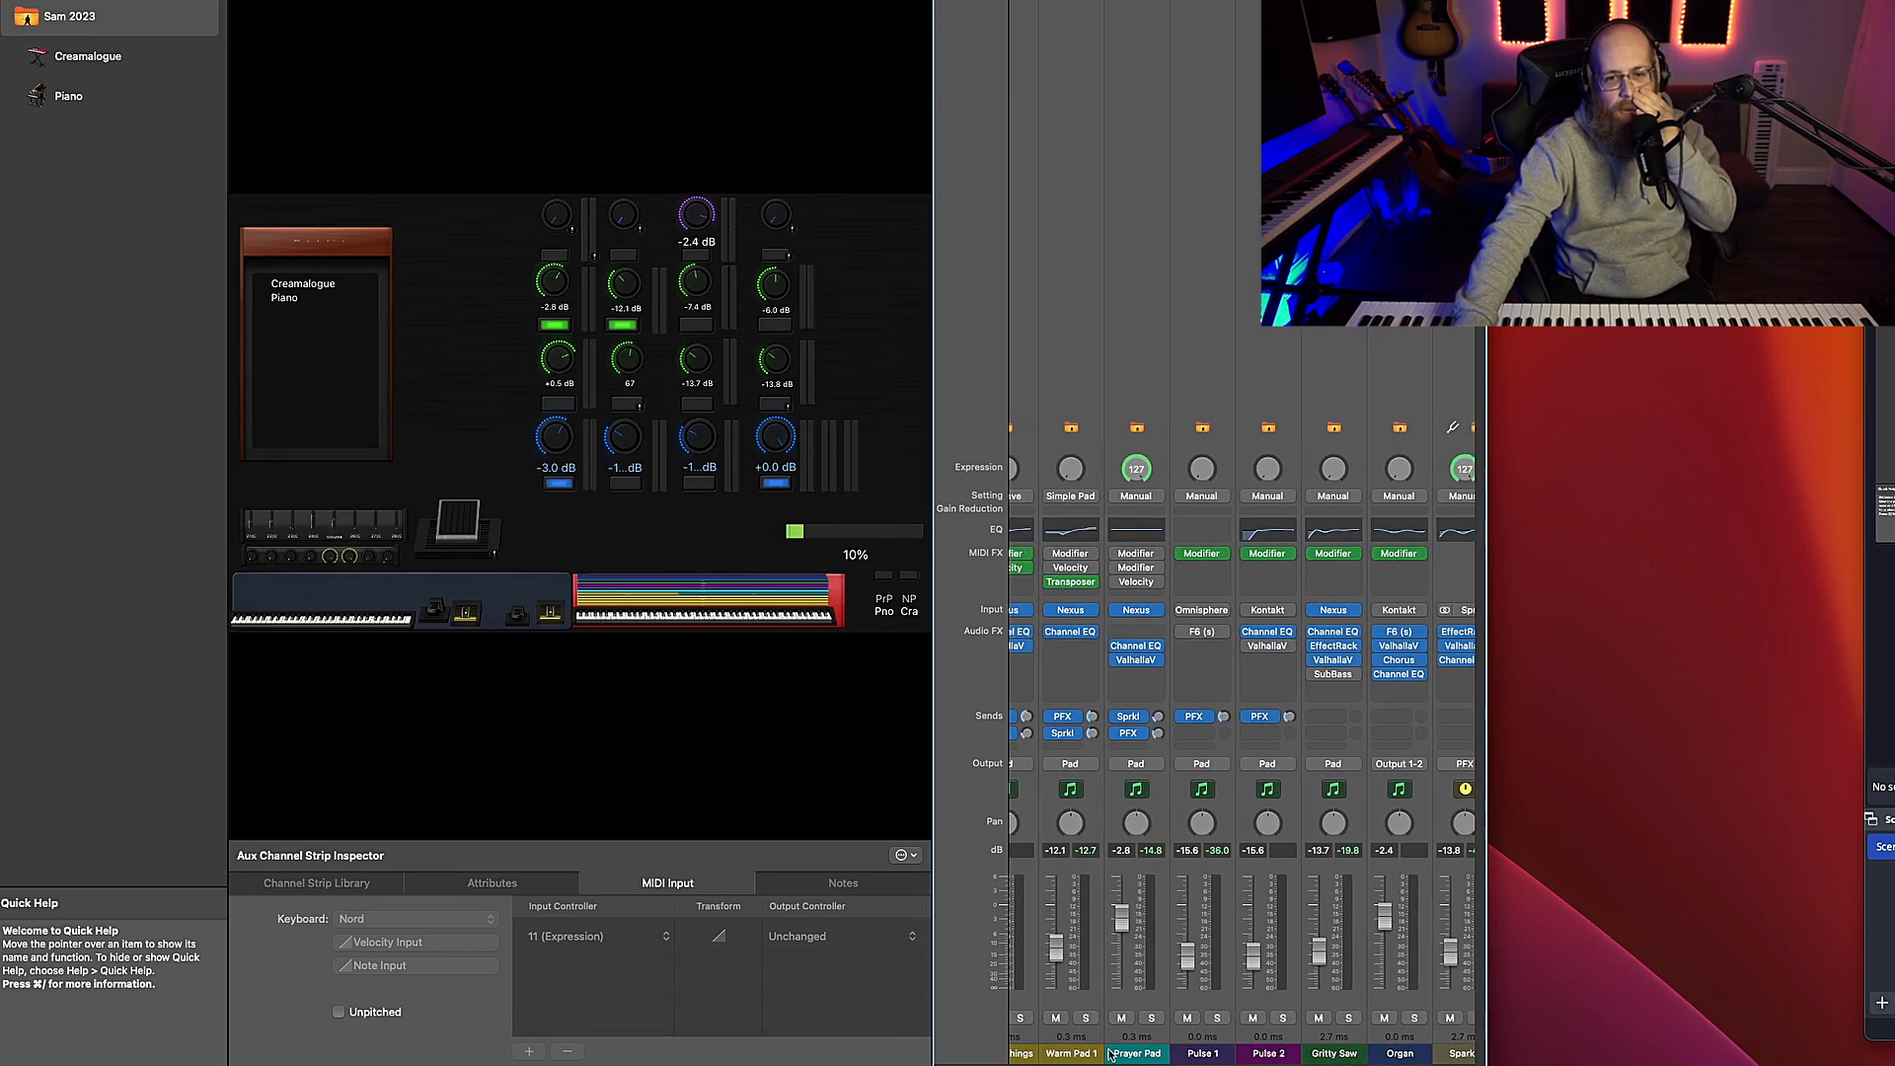
{"action": "scroll", "coordinate": [976, 1033], "scroll_direction": "right", "scroll_amount": 15}
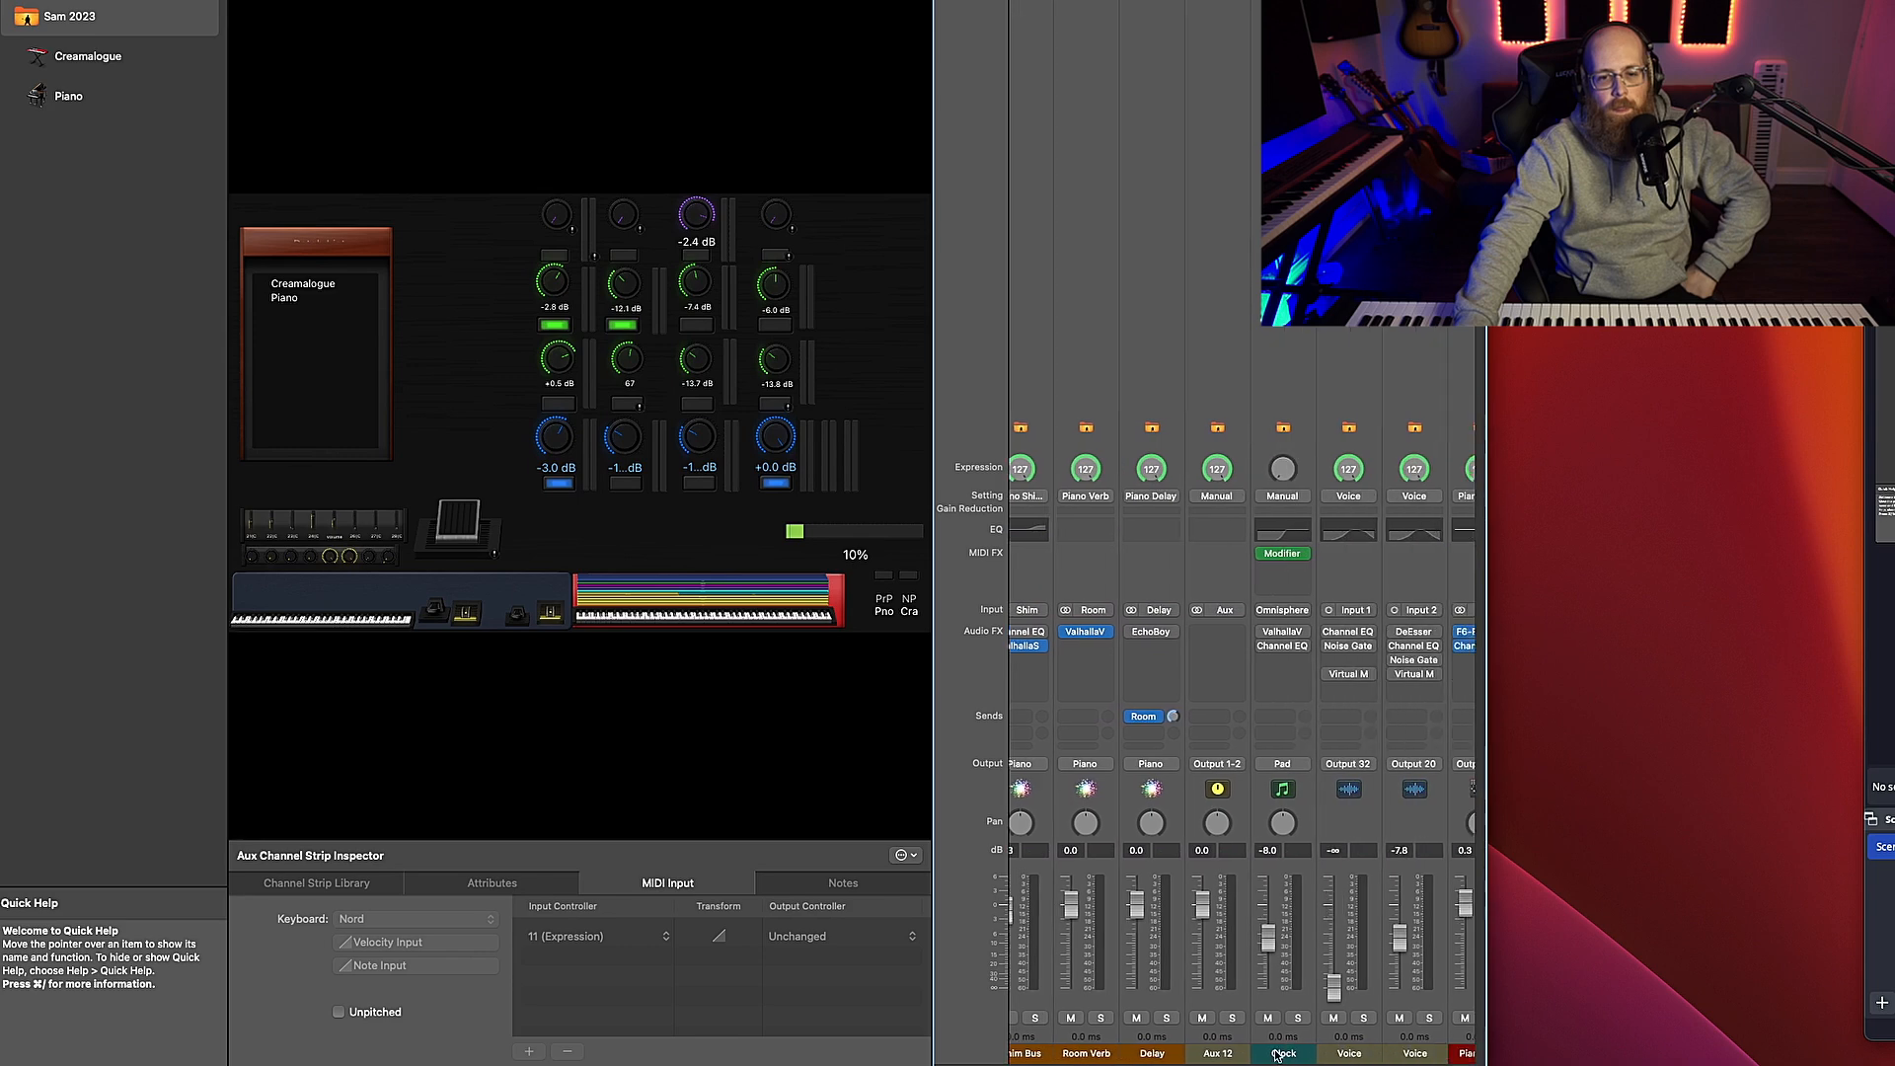
{"action": "scroll", "coordinate": [1332, 1056], "scroll_direction": "right", "scroll_amount": 5}
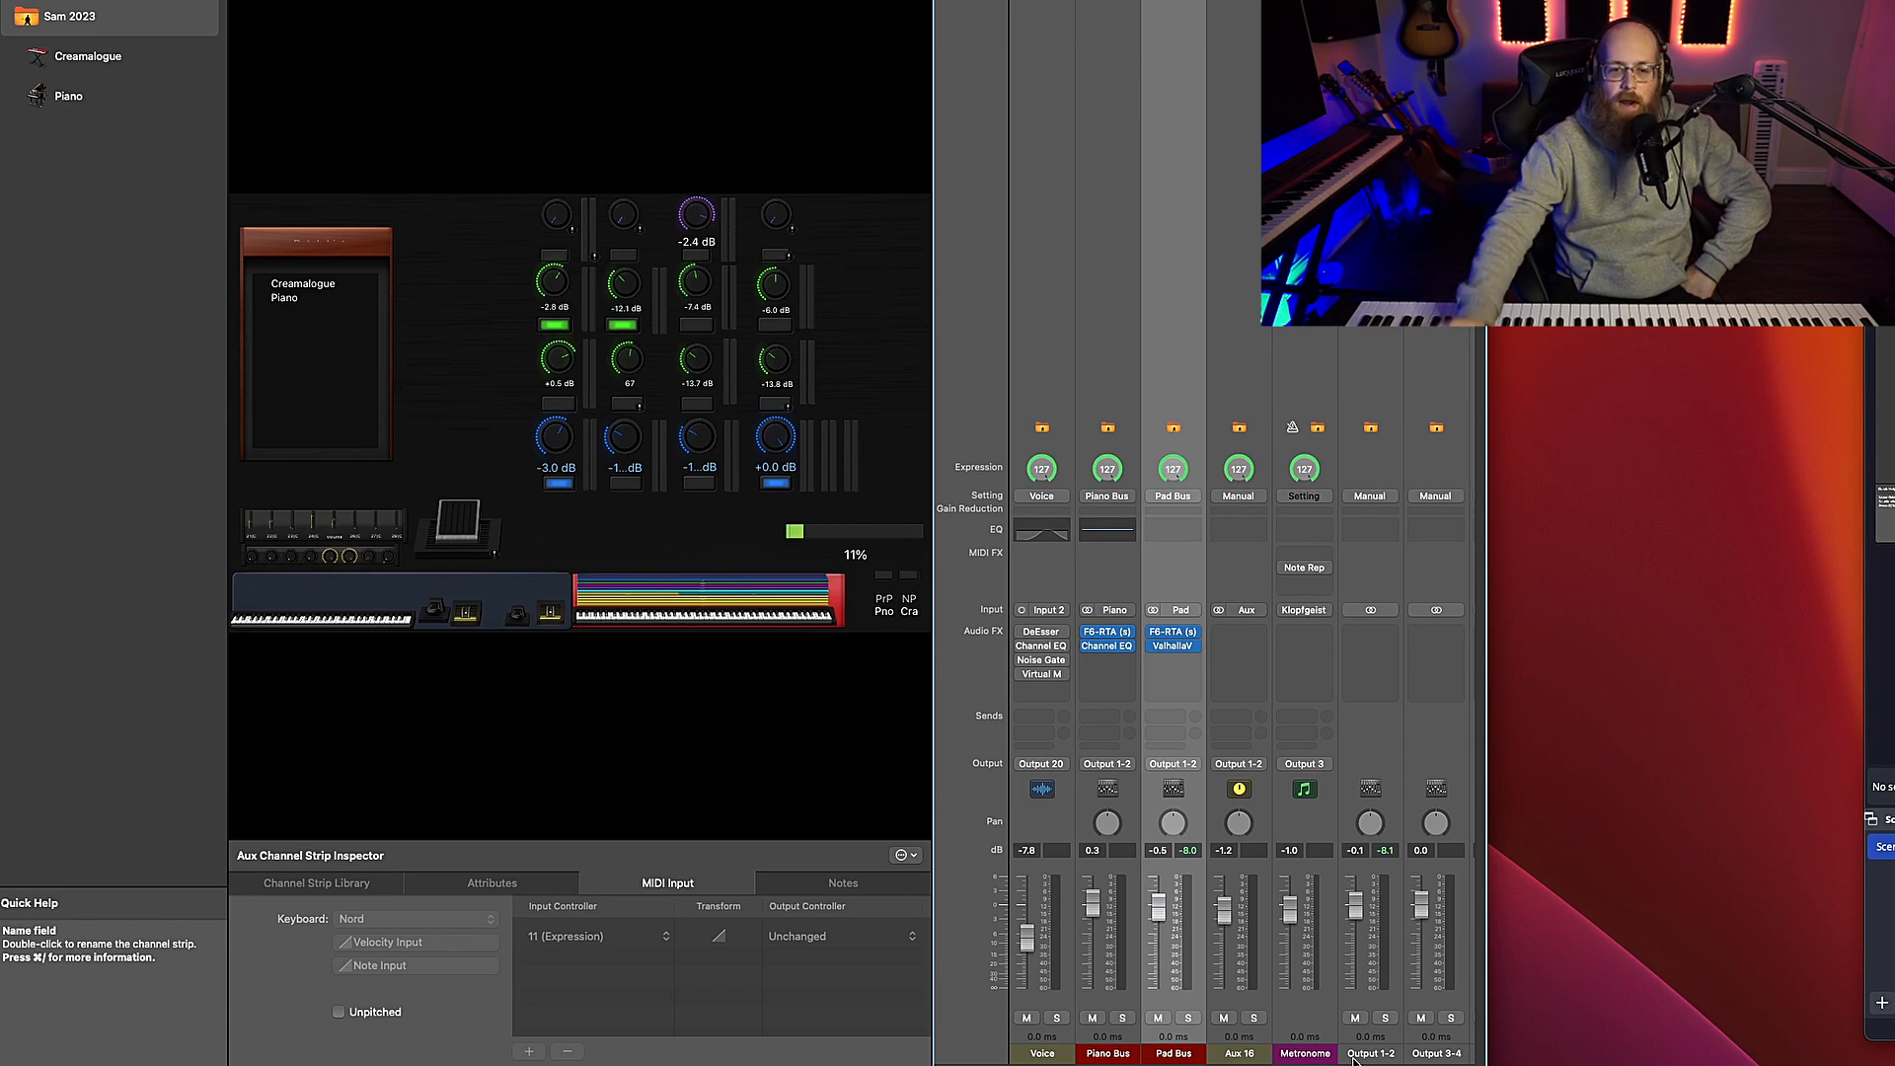
Route the Pad Bus channel to Output 3-4 and return it to Output 1-2
{"action": "scroll", "coordinate": [1283, 1060], "scroll_direction": "left", "scroll_amount": 6}
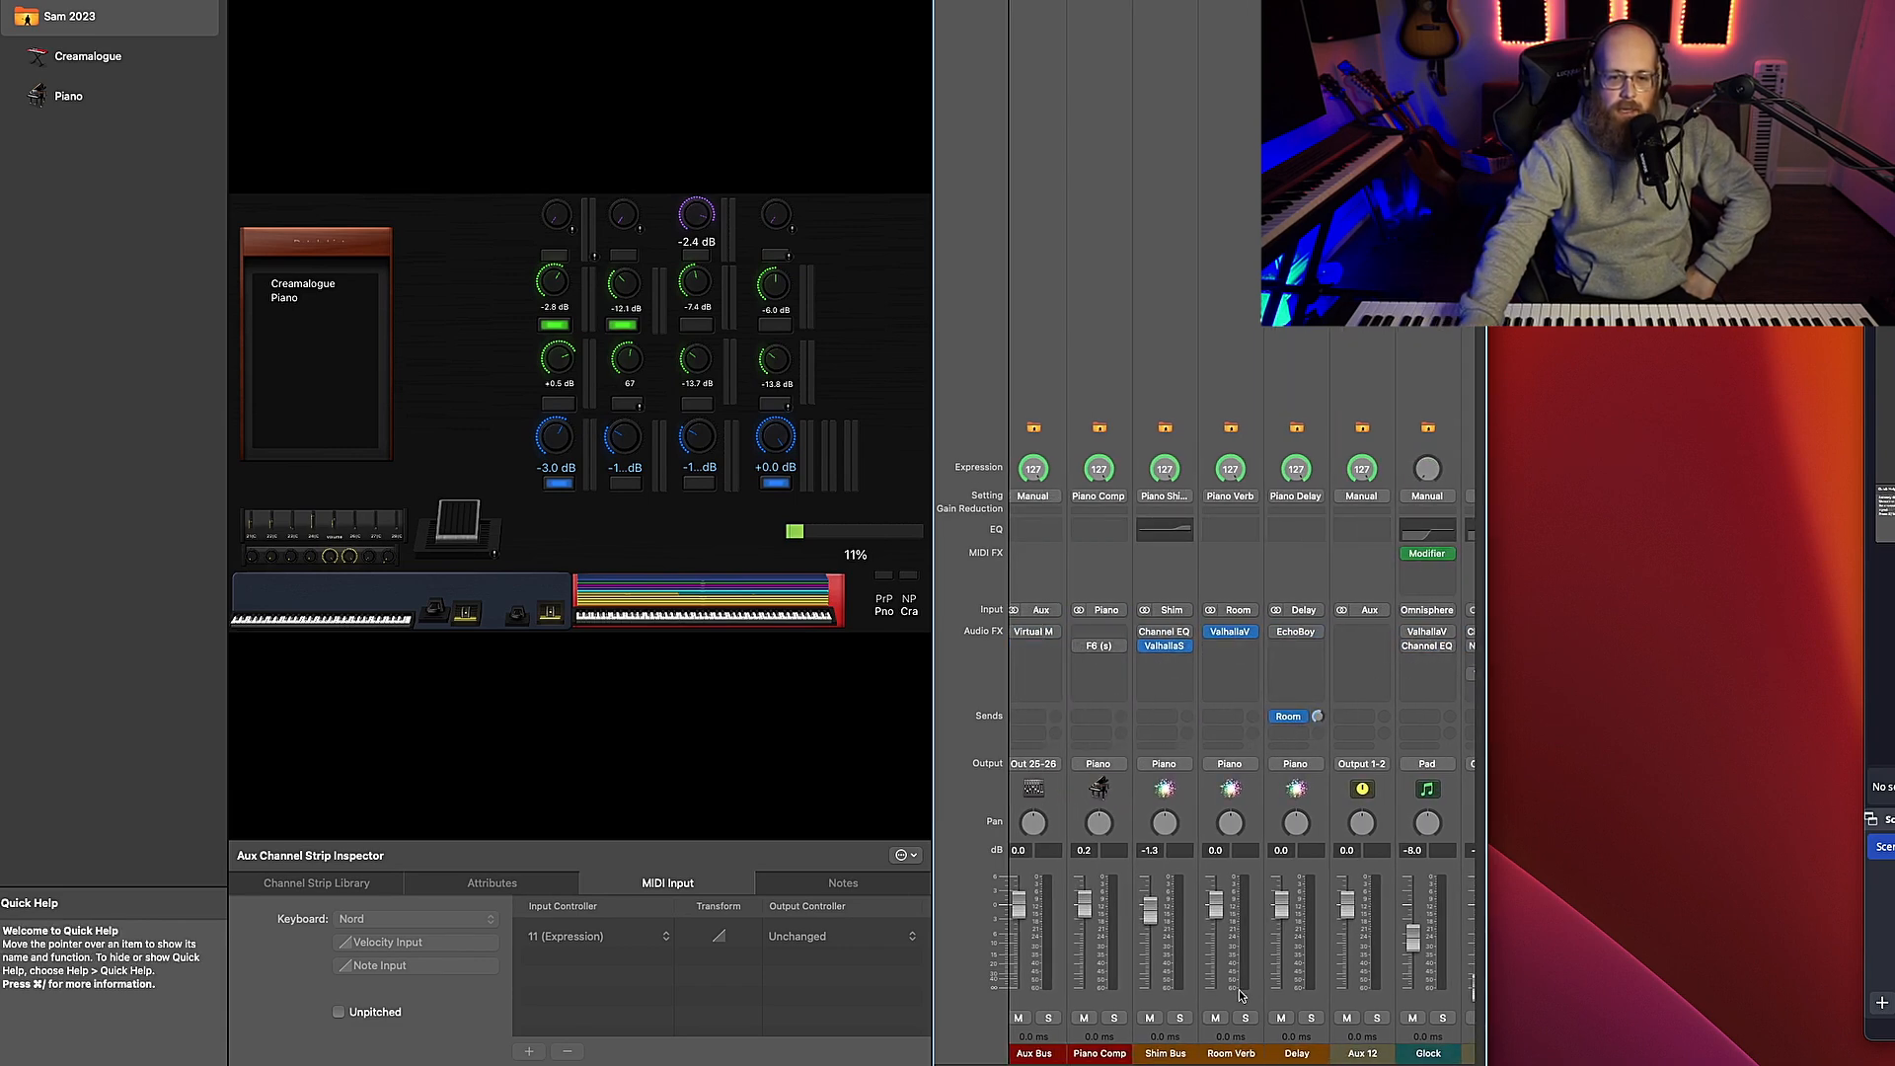
{"action": "scroll", "coordinate": [1172, 1063], "scroll_direction": "left", "scroll_amount": 6}
{"action": "scroll", "coordinate": [1172, 1063], "scroll_direction": "left", "scroll_amount": 6}
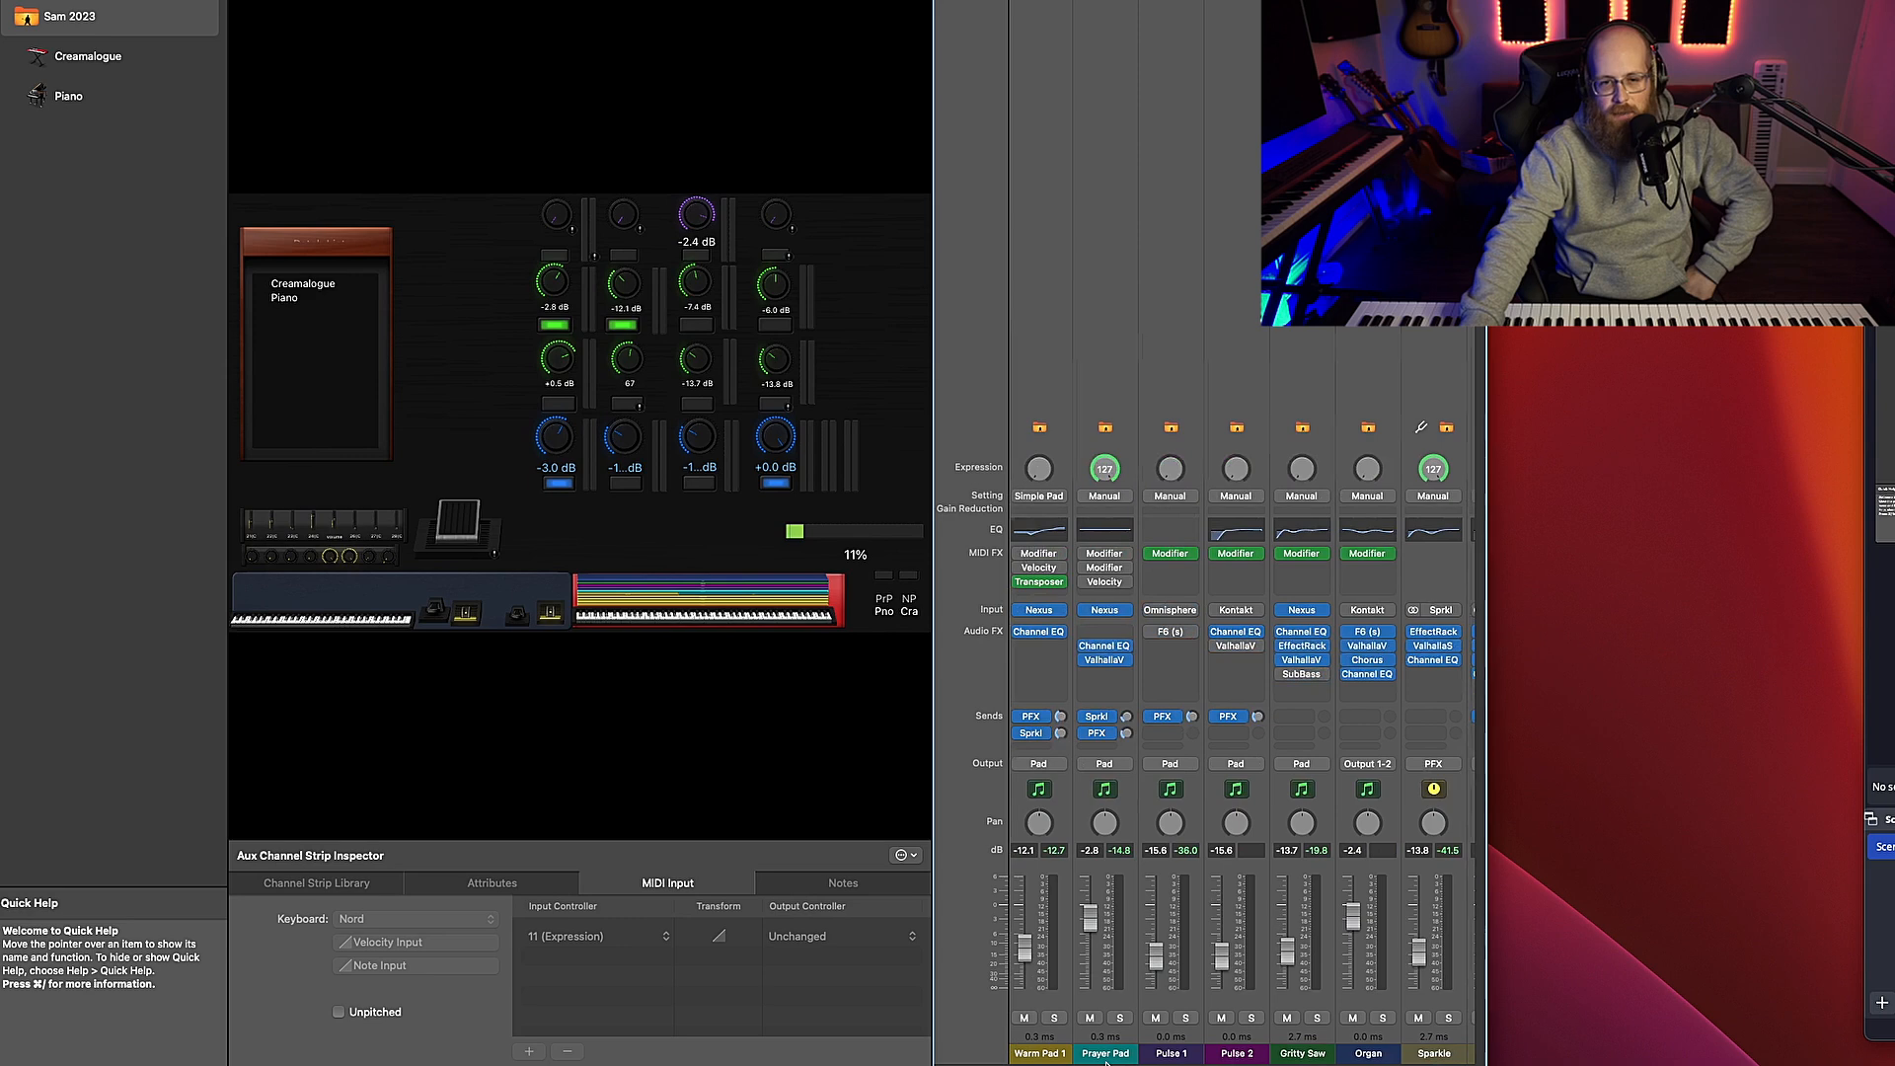
{"action": "scroll", "coordinate": [1069, 1050], "scroll_direction": "right", "scroll_amount": 15}
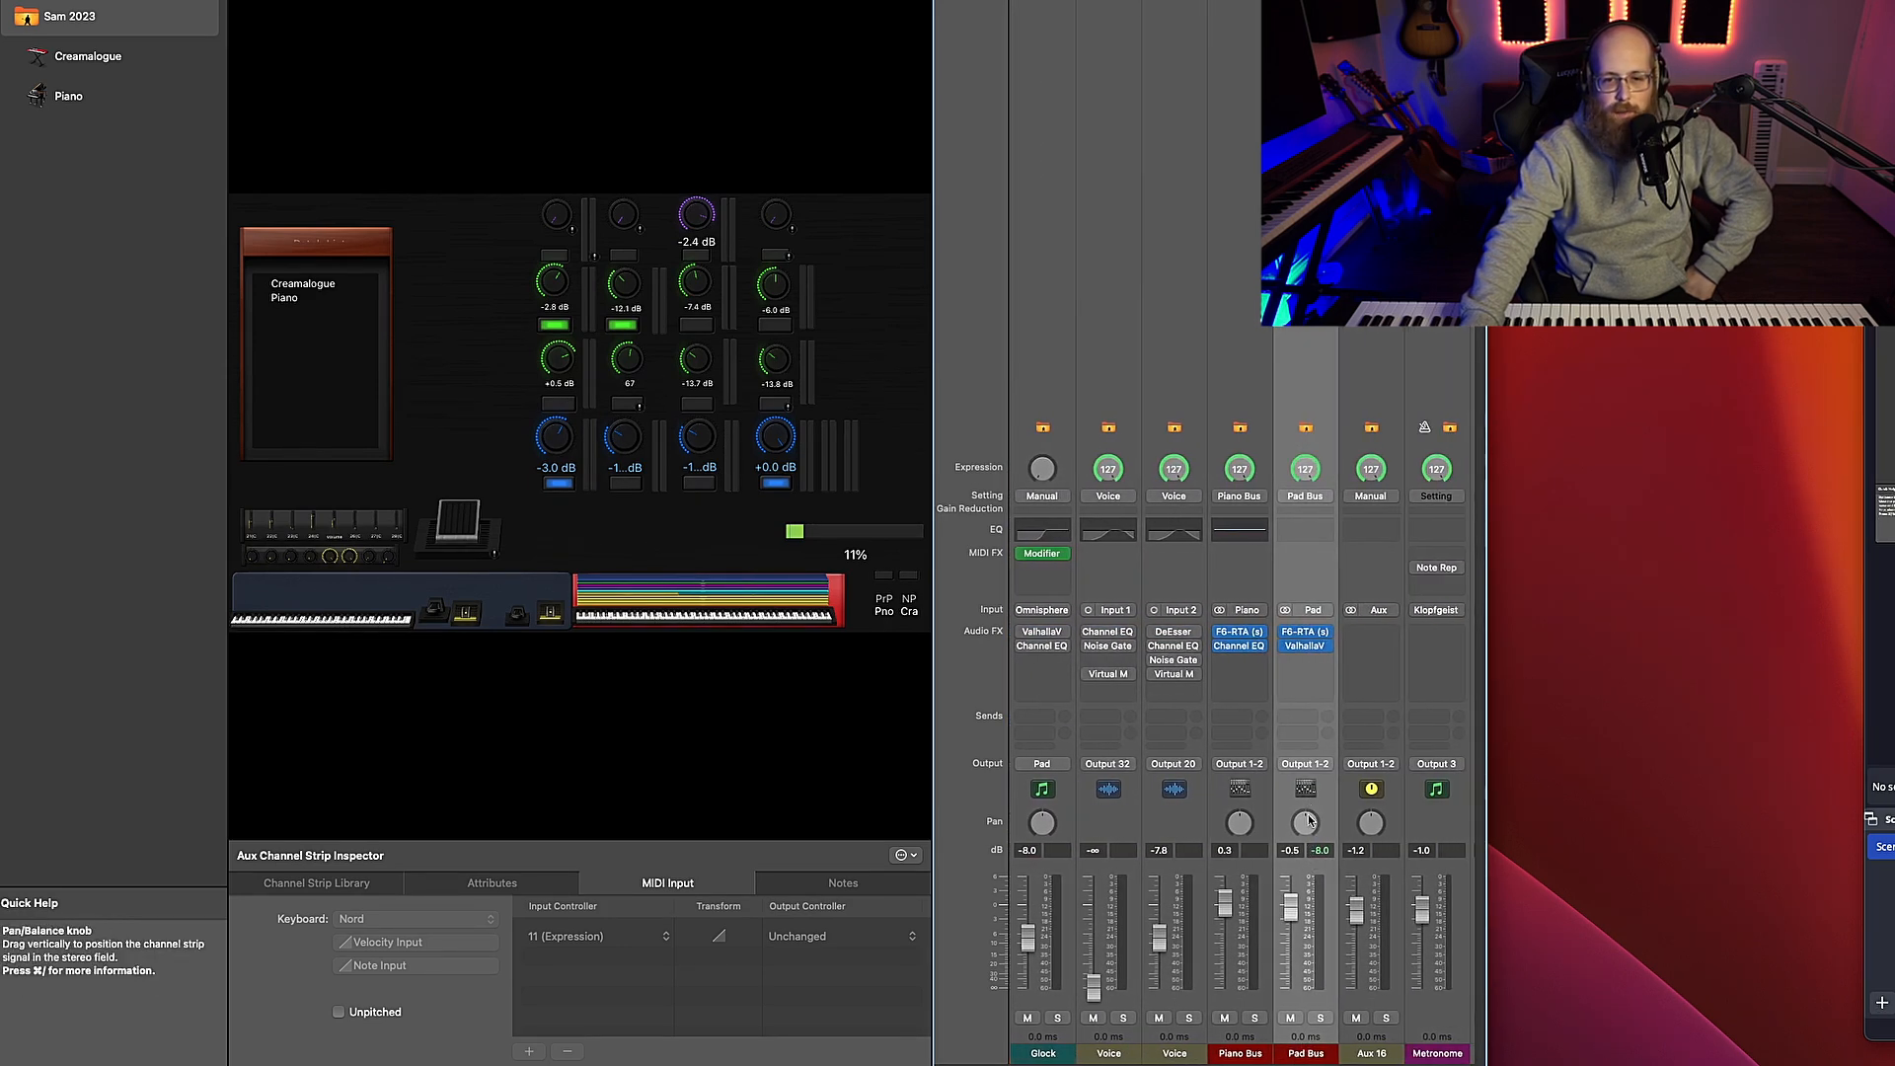
{"action": "left_click", "coordinate": [1331, 766]}
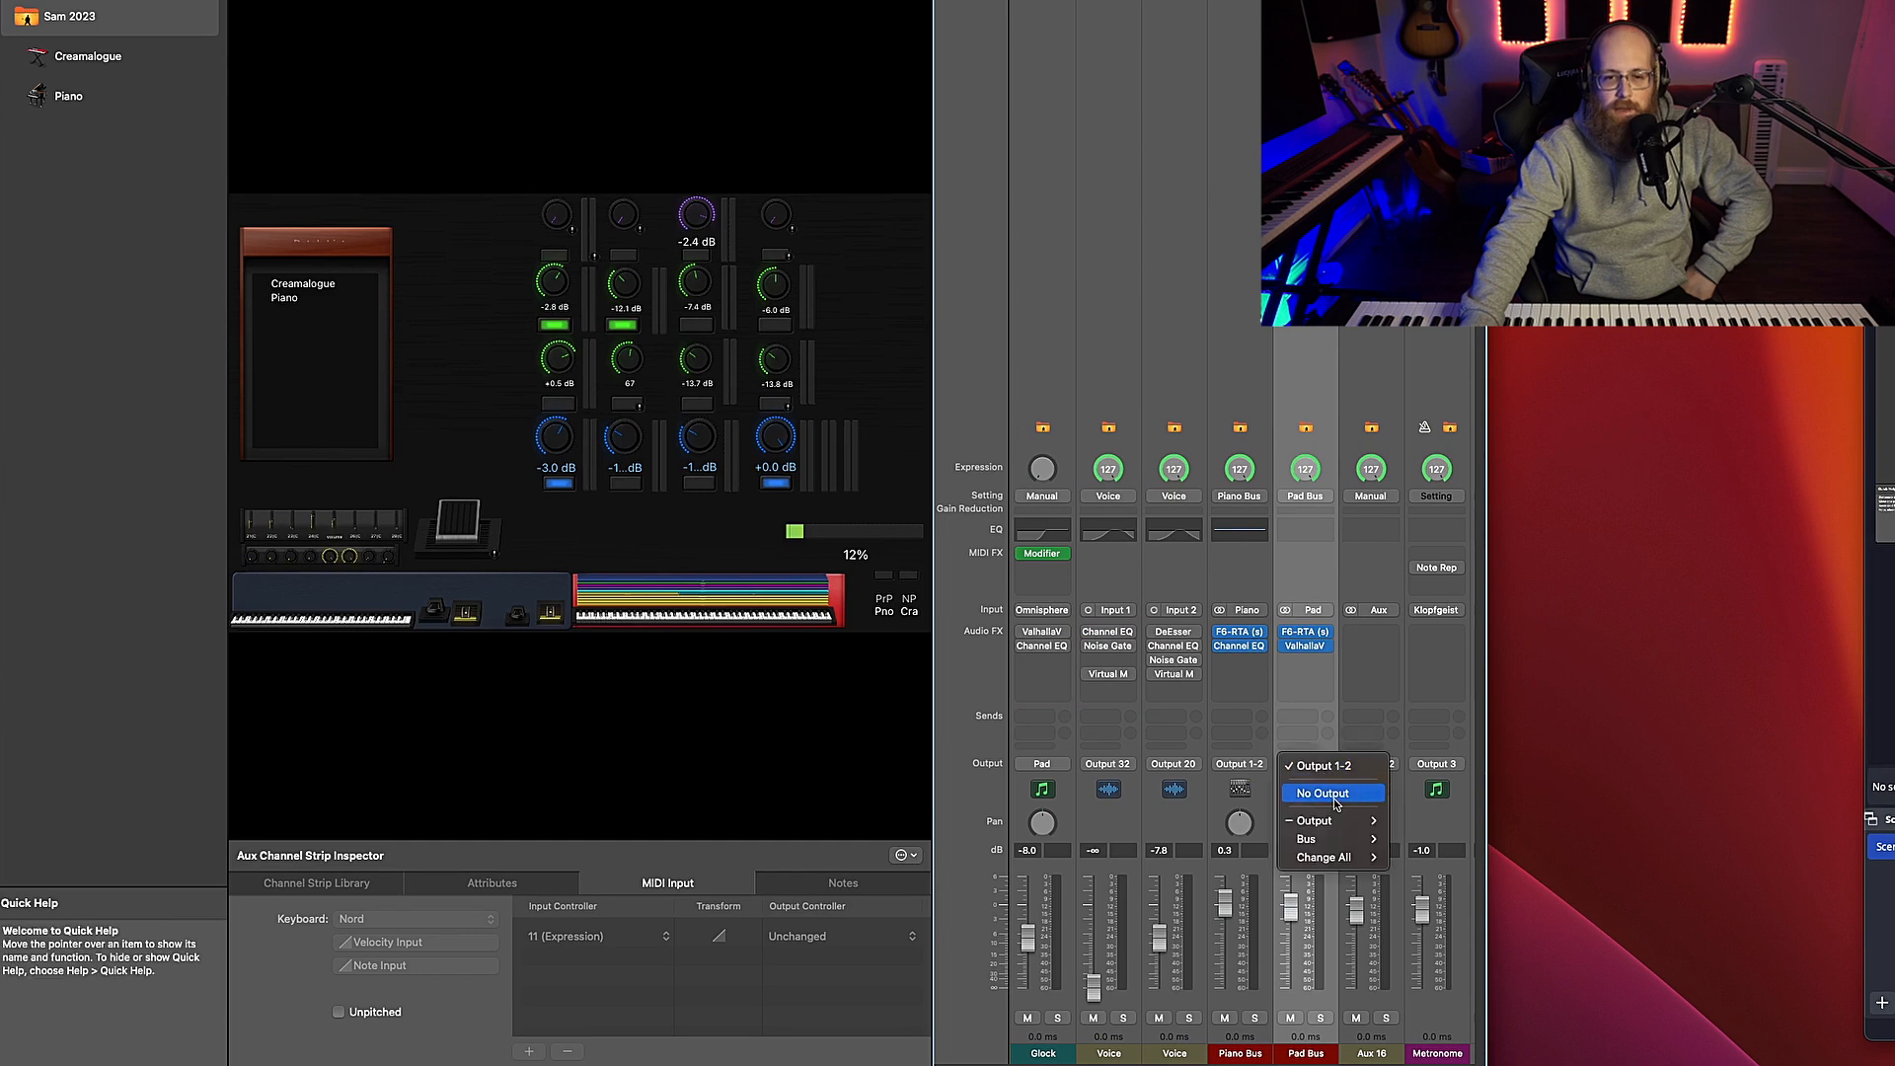
{"action": "mouse_move", "coordinate": [1341, 822]}
{"action": "left_click", "coordinate": [1431, 839]}
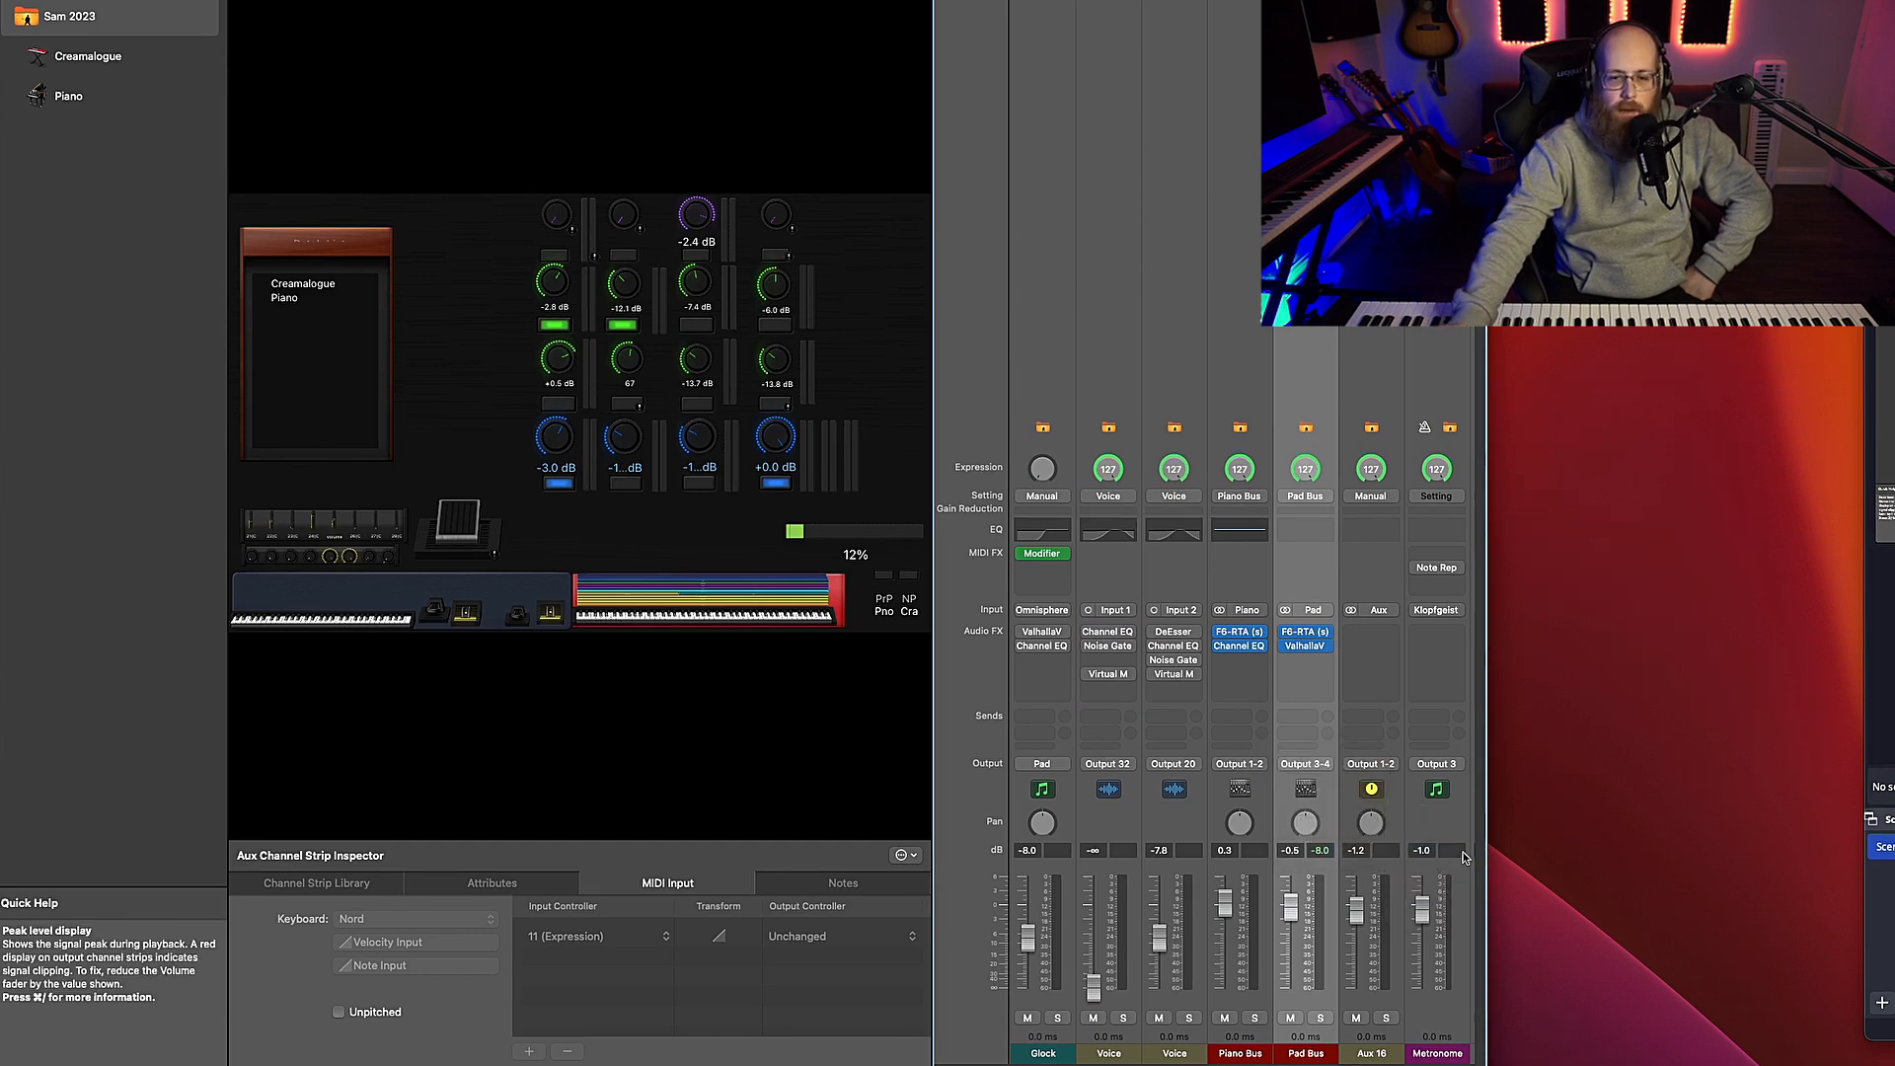
{"action": "left_click", "coordinate": [1337, 766]}
{"action": "left_click", "coordinate": [1421, 822]}
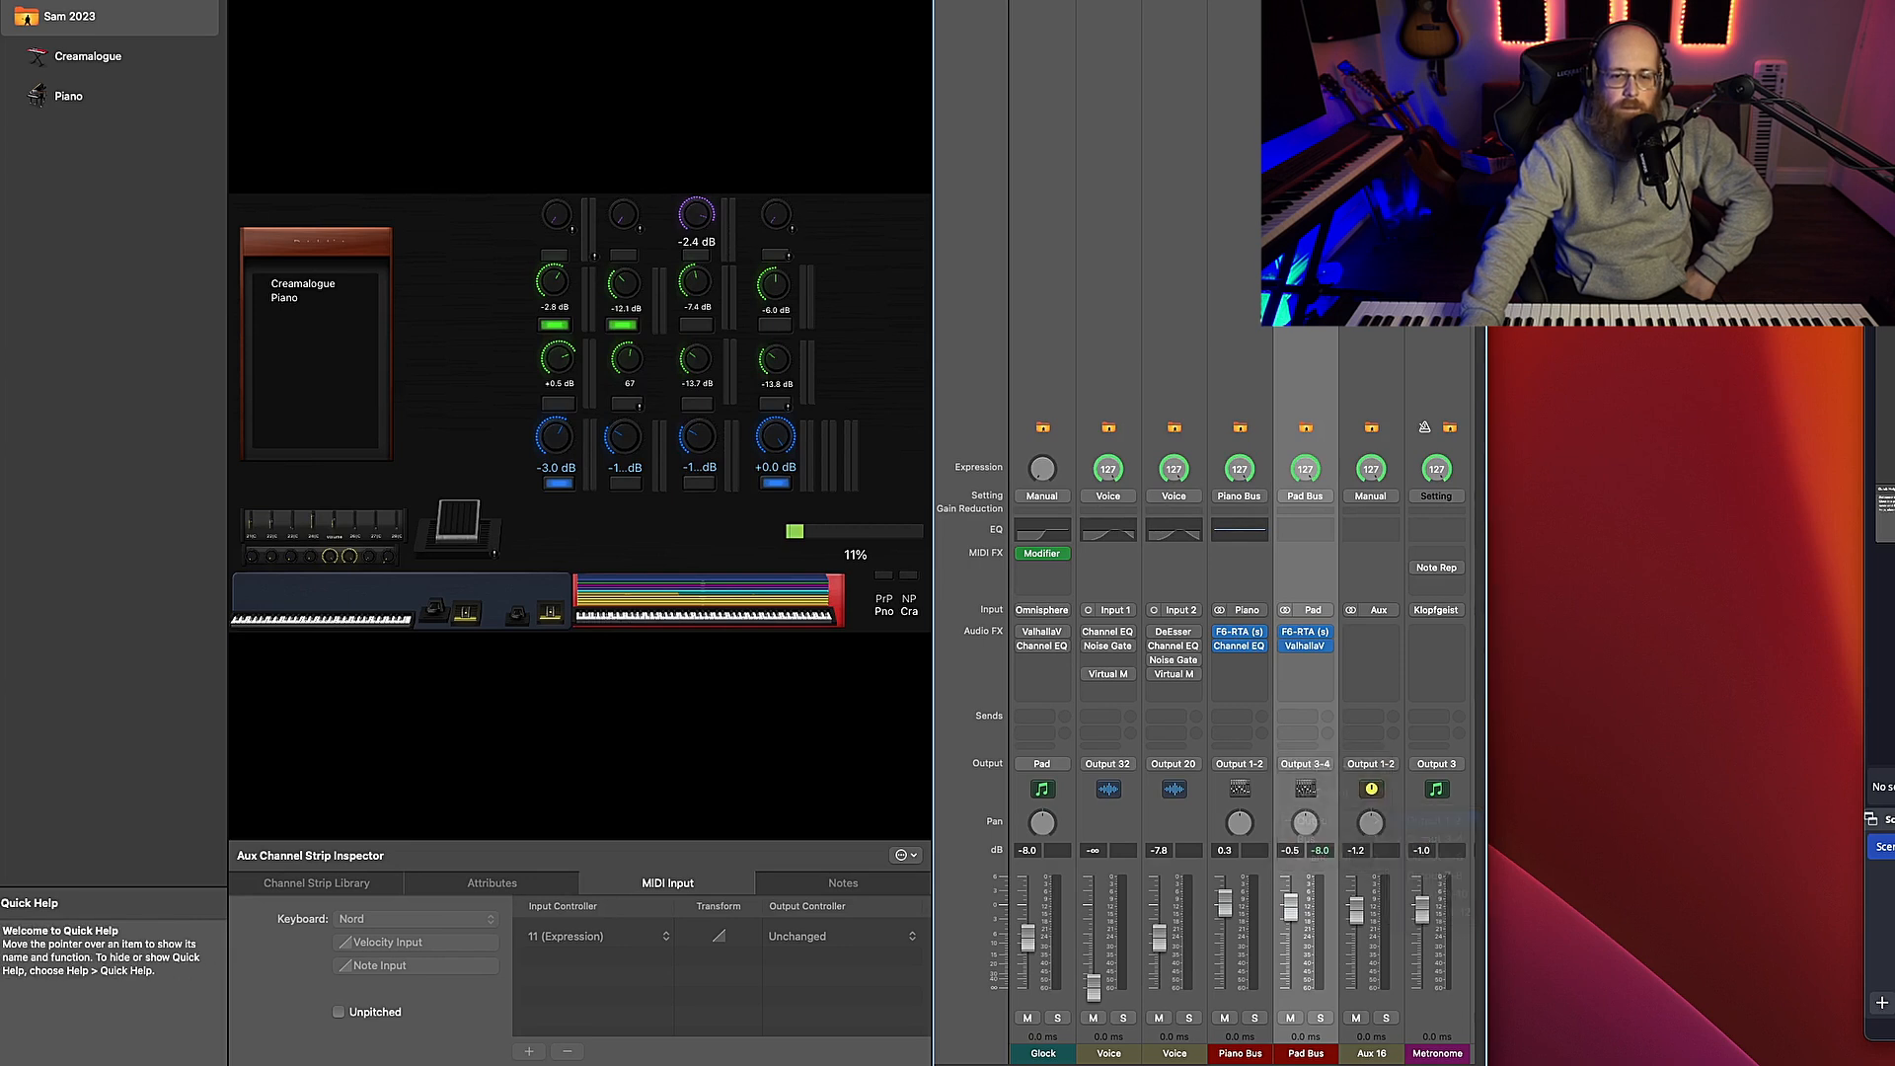
Review the output channels and examine the F6-RTA equalizer on the Pad Bus channel
{"action": "scroll", "coordinate": [1379, 987], "scroll_direction": "right", "scroll_amount": 3}
{"action": "scroll", "coordinate": [1379, 1063], "scroll_direction": "right", "scroll_amount": 2}
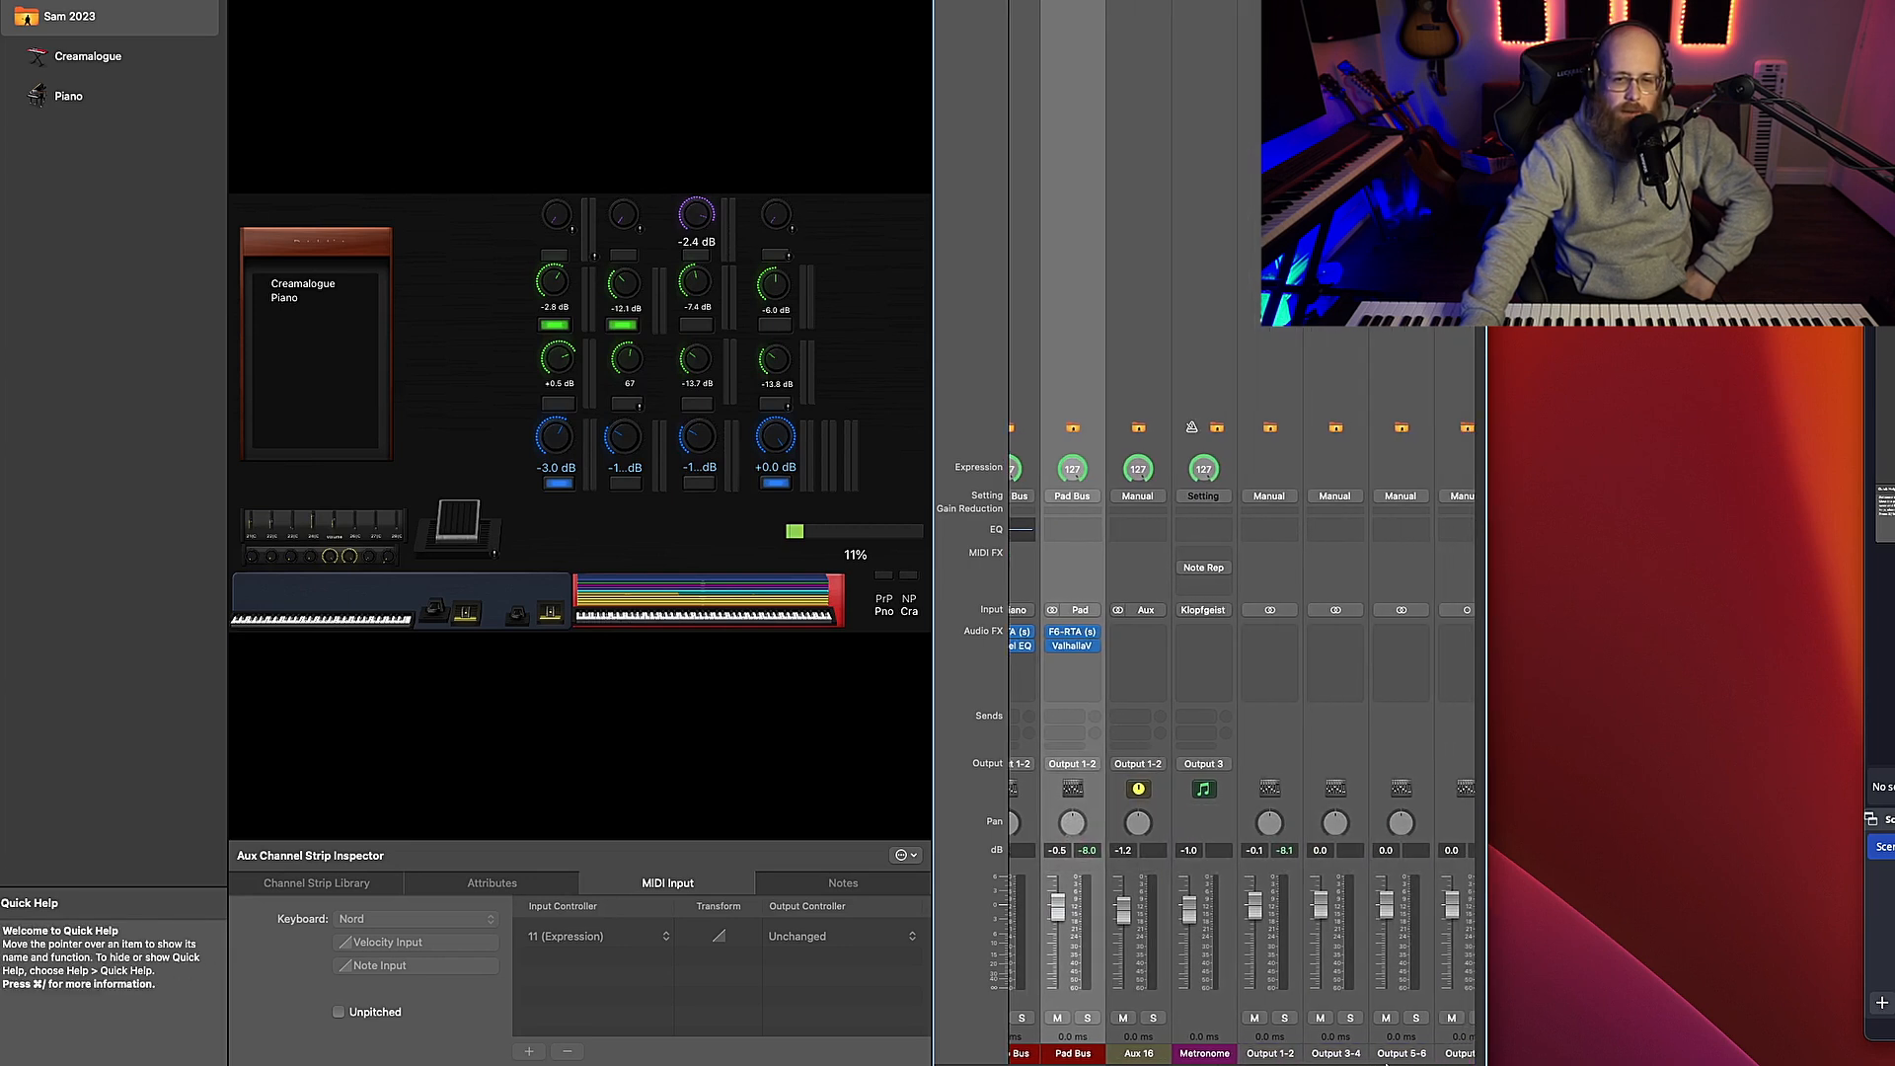
{"action": "scroll", "coordinate": [1387, 1063], "scroll_direction": "left", "scroll_amount": 5}
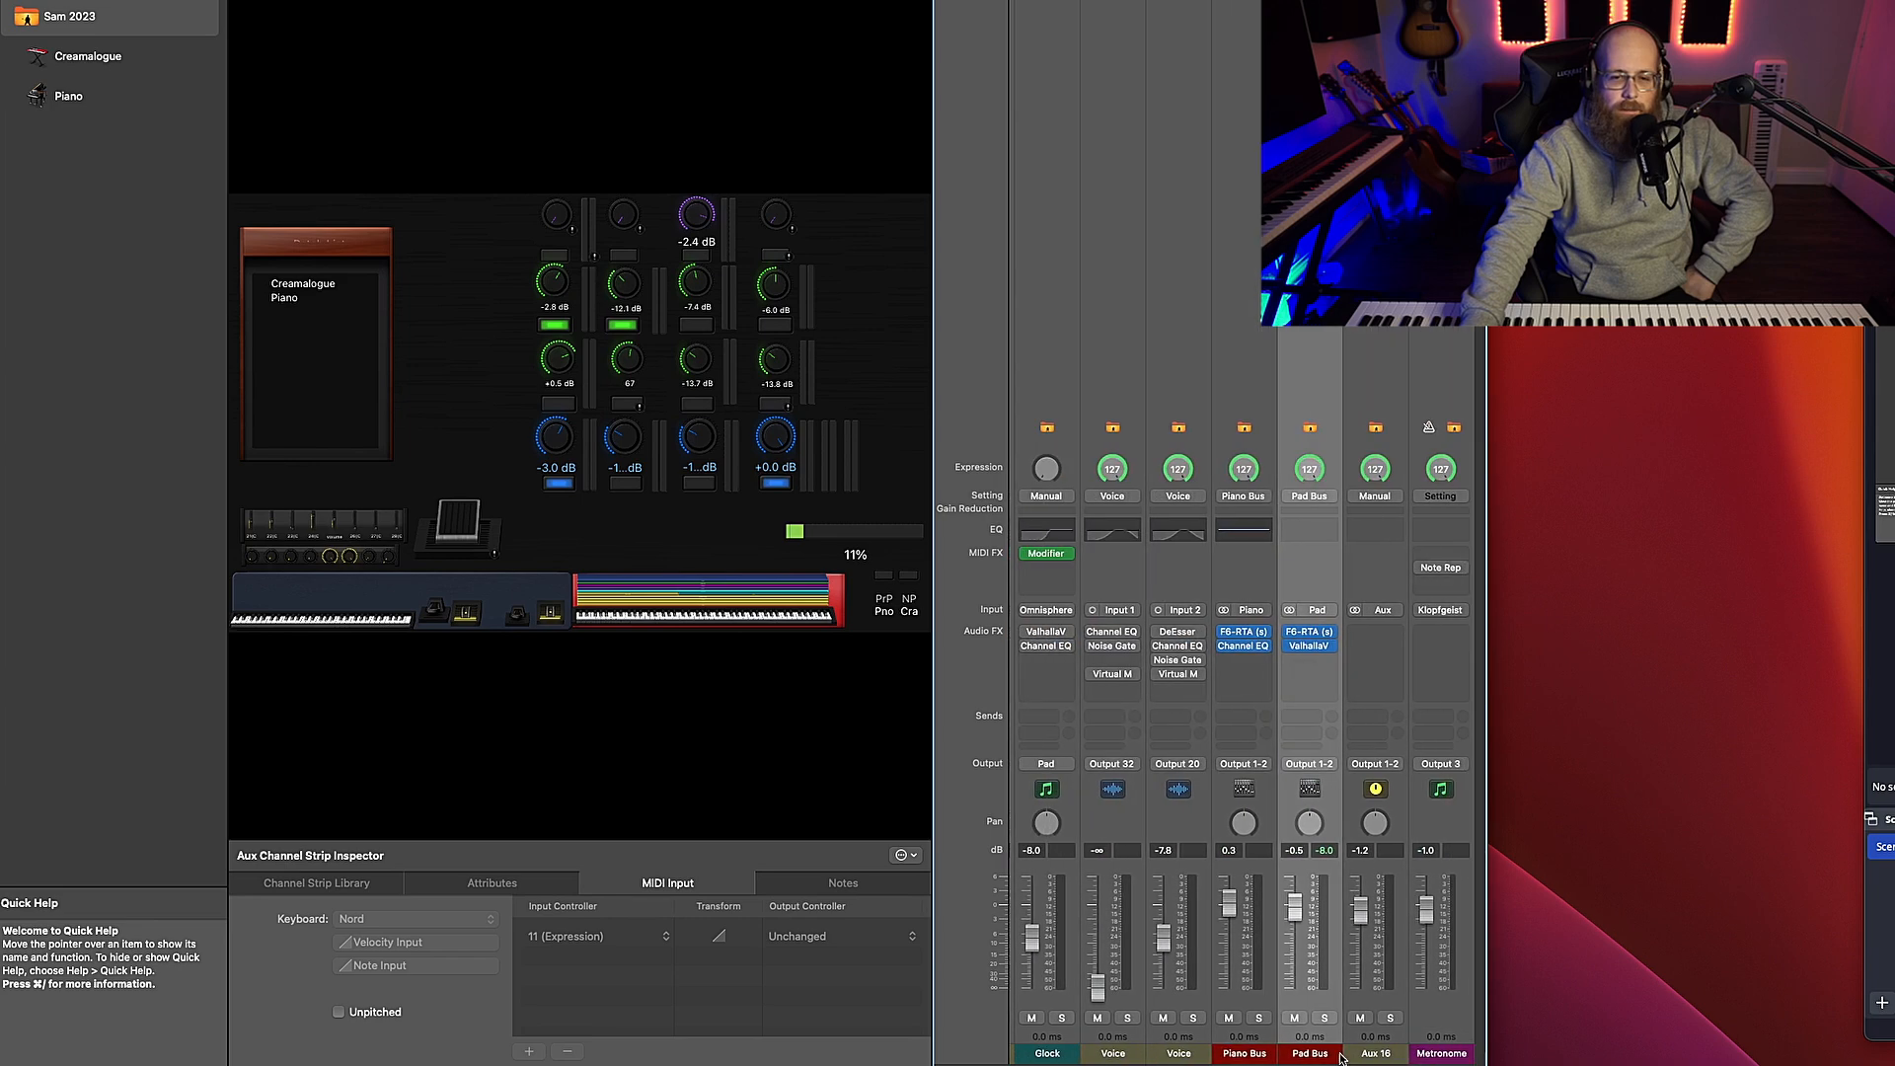
{"action": "scroll", "coordinate": [1343, 1057], "scroll_direction": "right", "scroll_amount": 1}
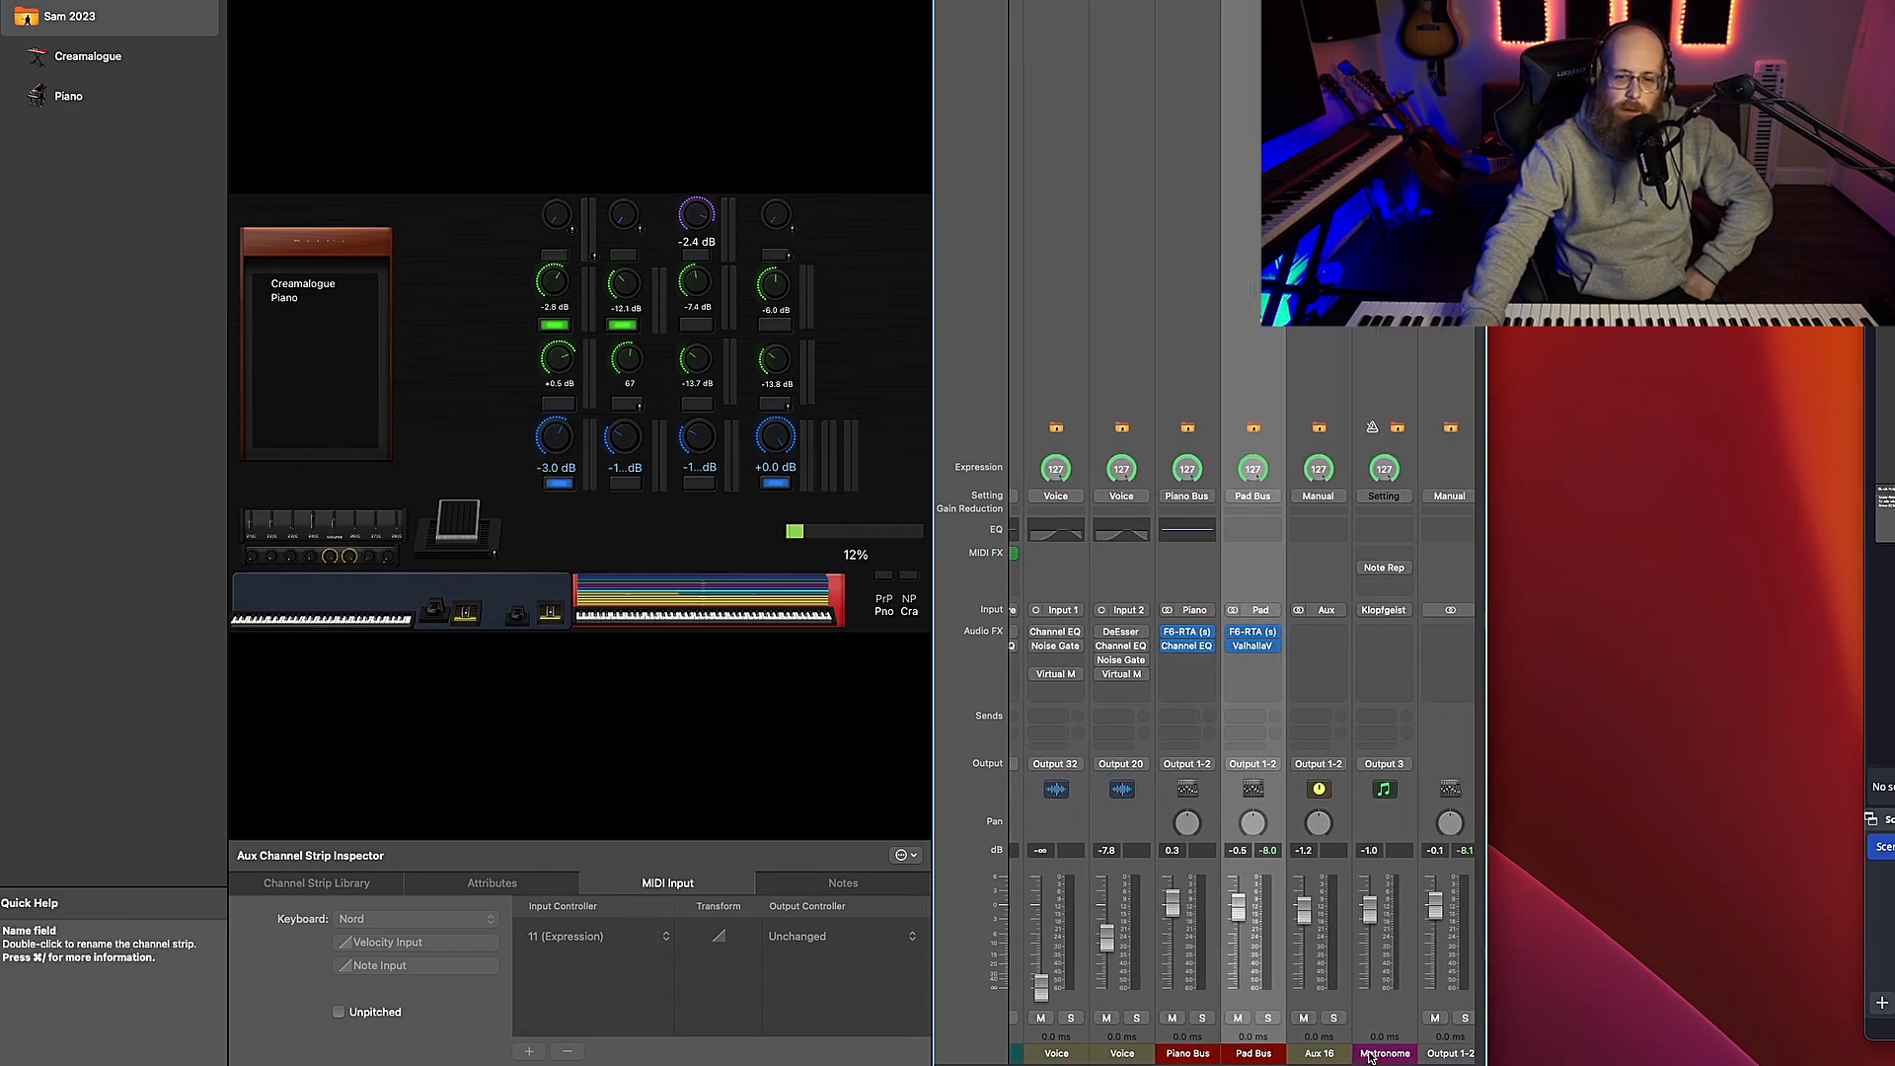
{"action": "left_click", "coordinate": [1375, 1053]}
{"action": "left_click", "coordinate": [1252, 1052]}
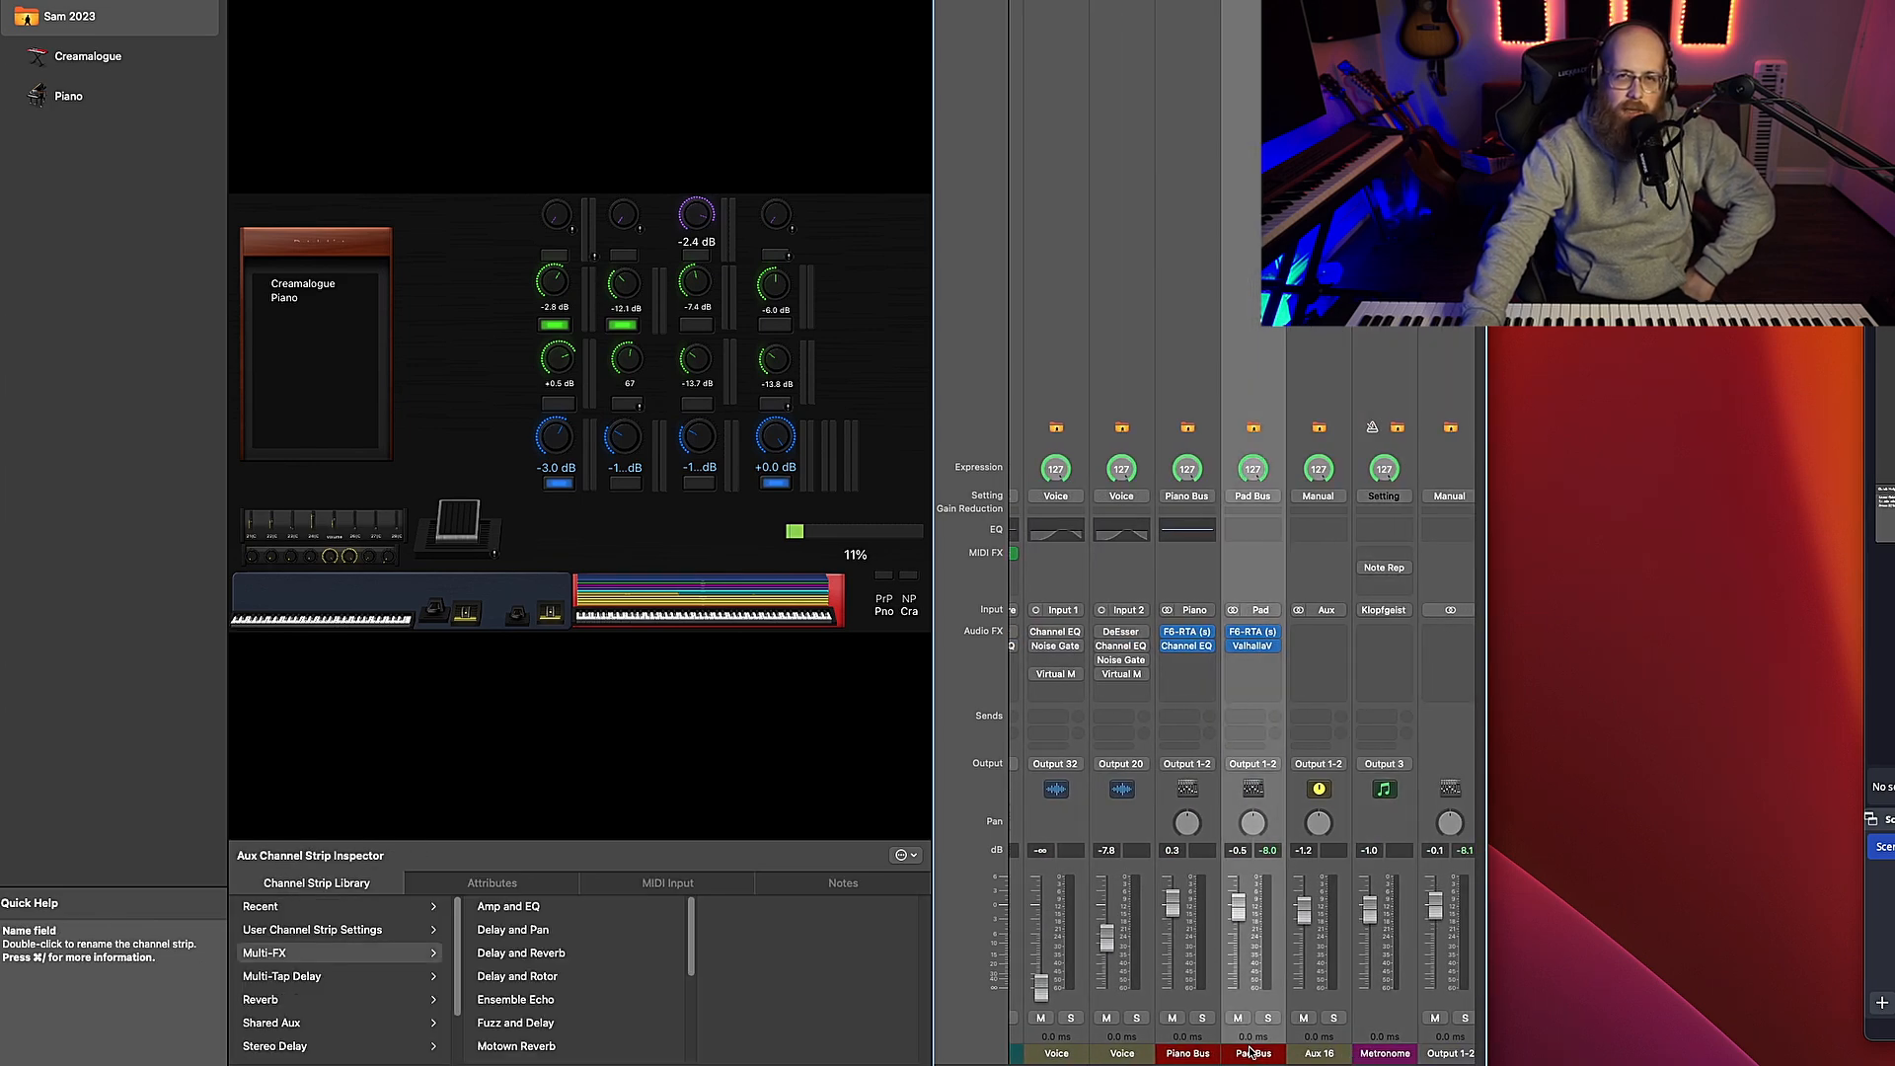
{"action": "left_click", "coordinate": [1253, 633]}
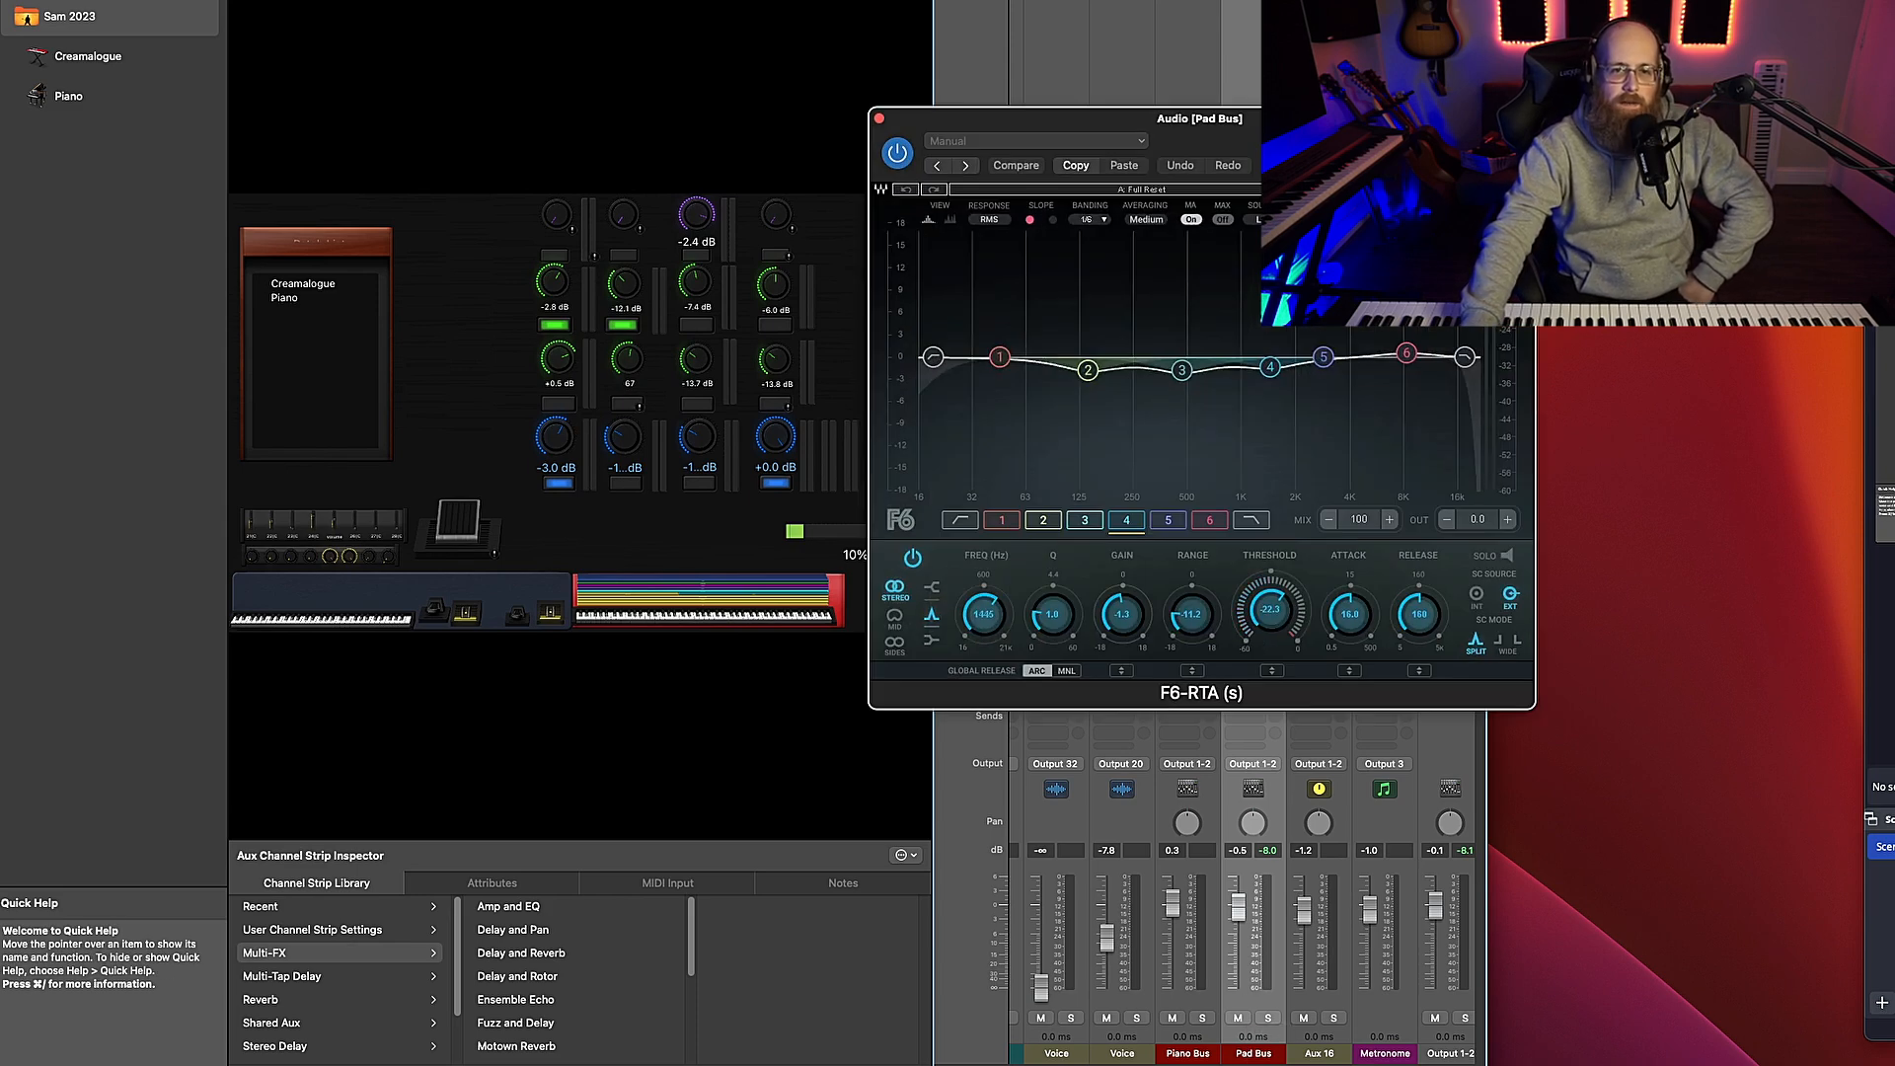
{"action": "left_click_drag", "start_coordinate": [1270, 121], "coordinate": [1195, 80]}
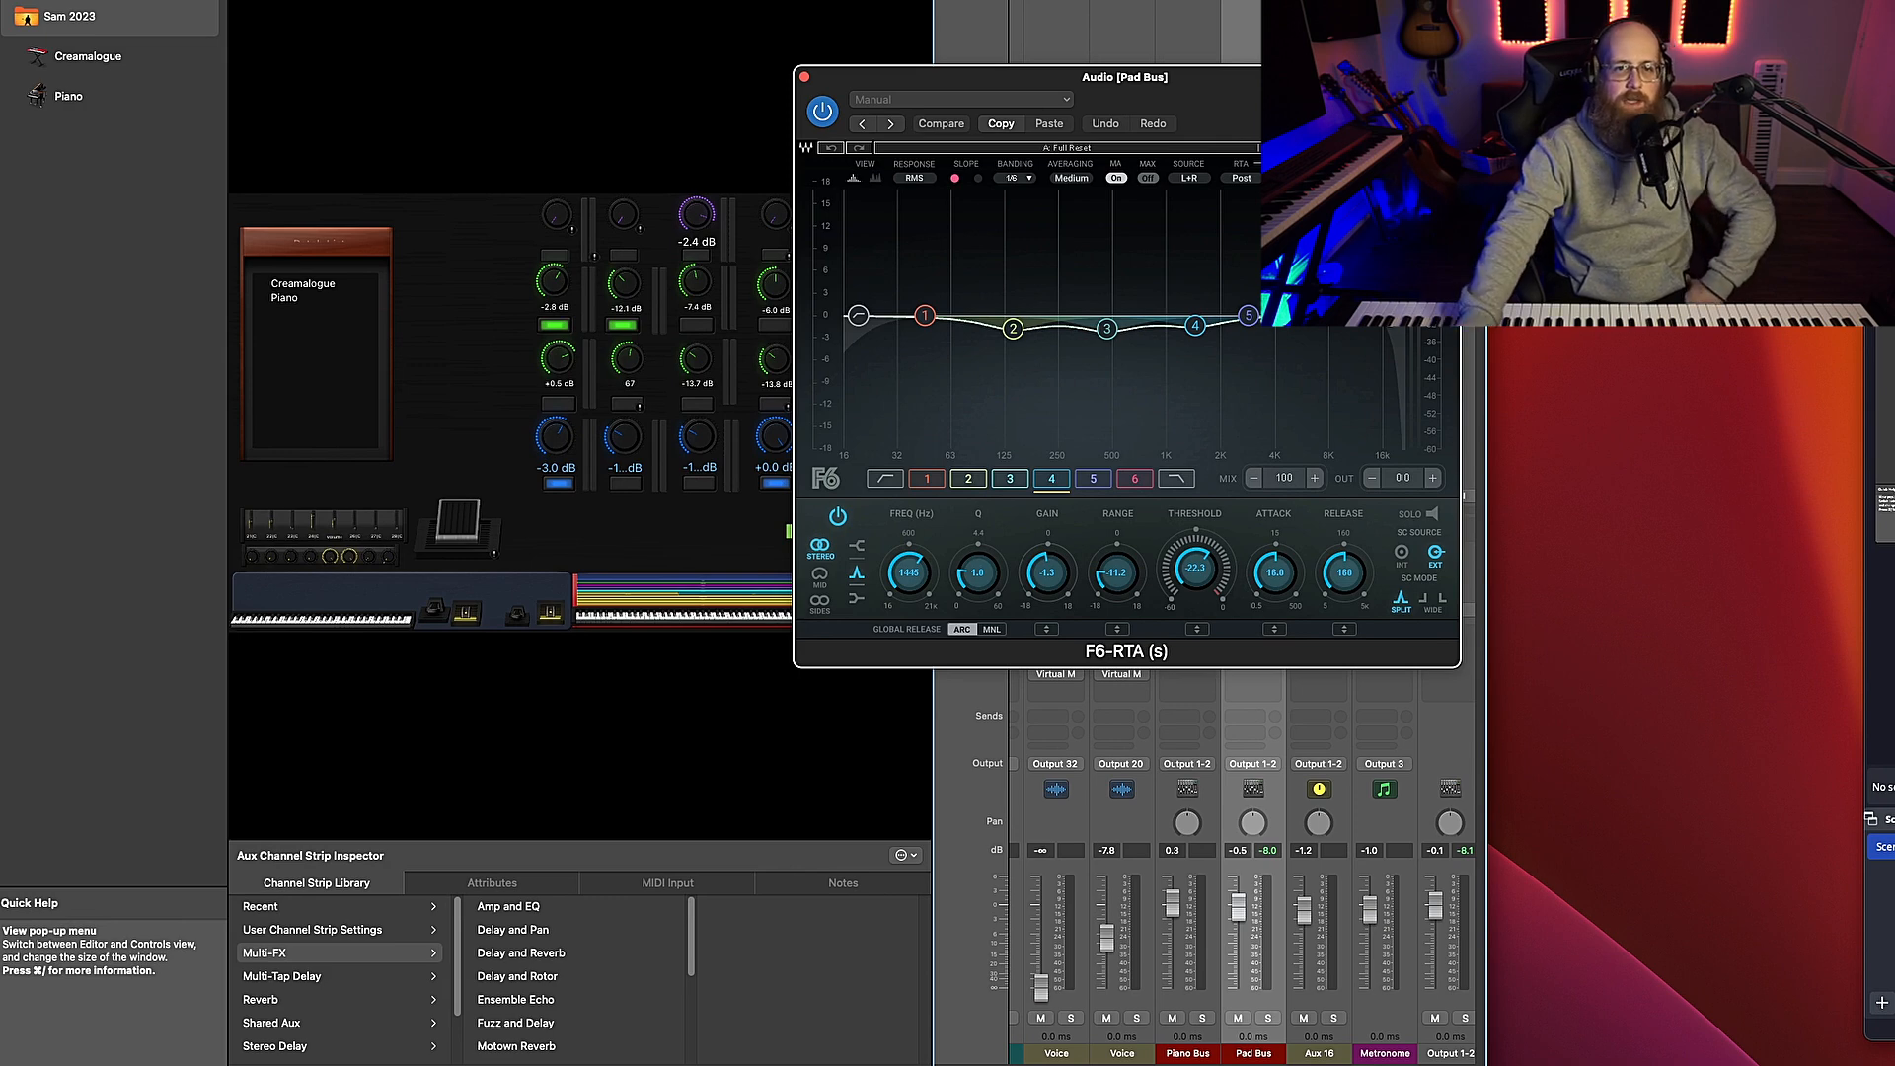
{"action": "left_click", "coordinate": [805, 77]}
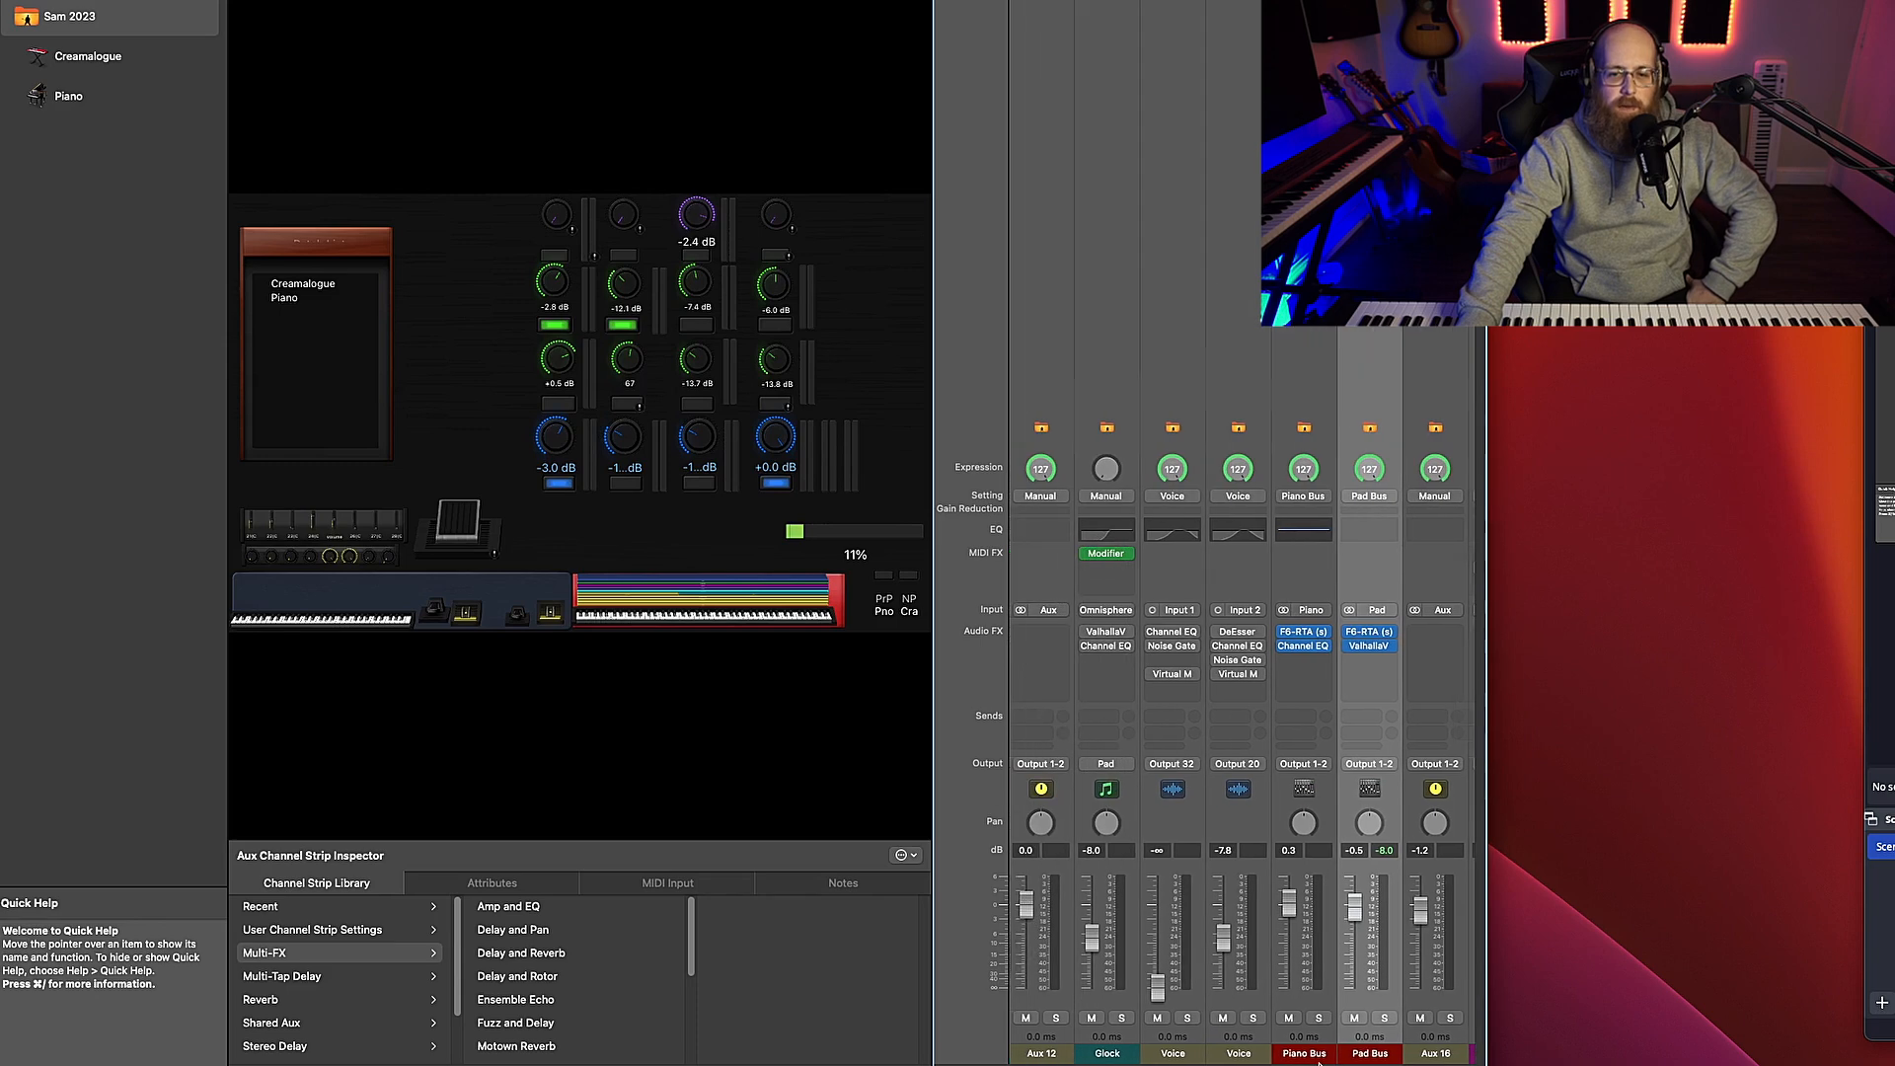
Select the Piano patch and view the Kontakt instrument on its piano channel
{"action": "scroll", "coordinate": [1184, 1046], "scroll_direction": "left", "scroll_amount": 10}
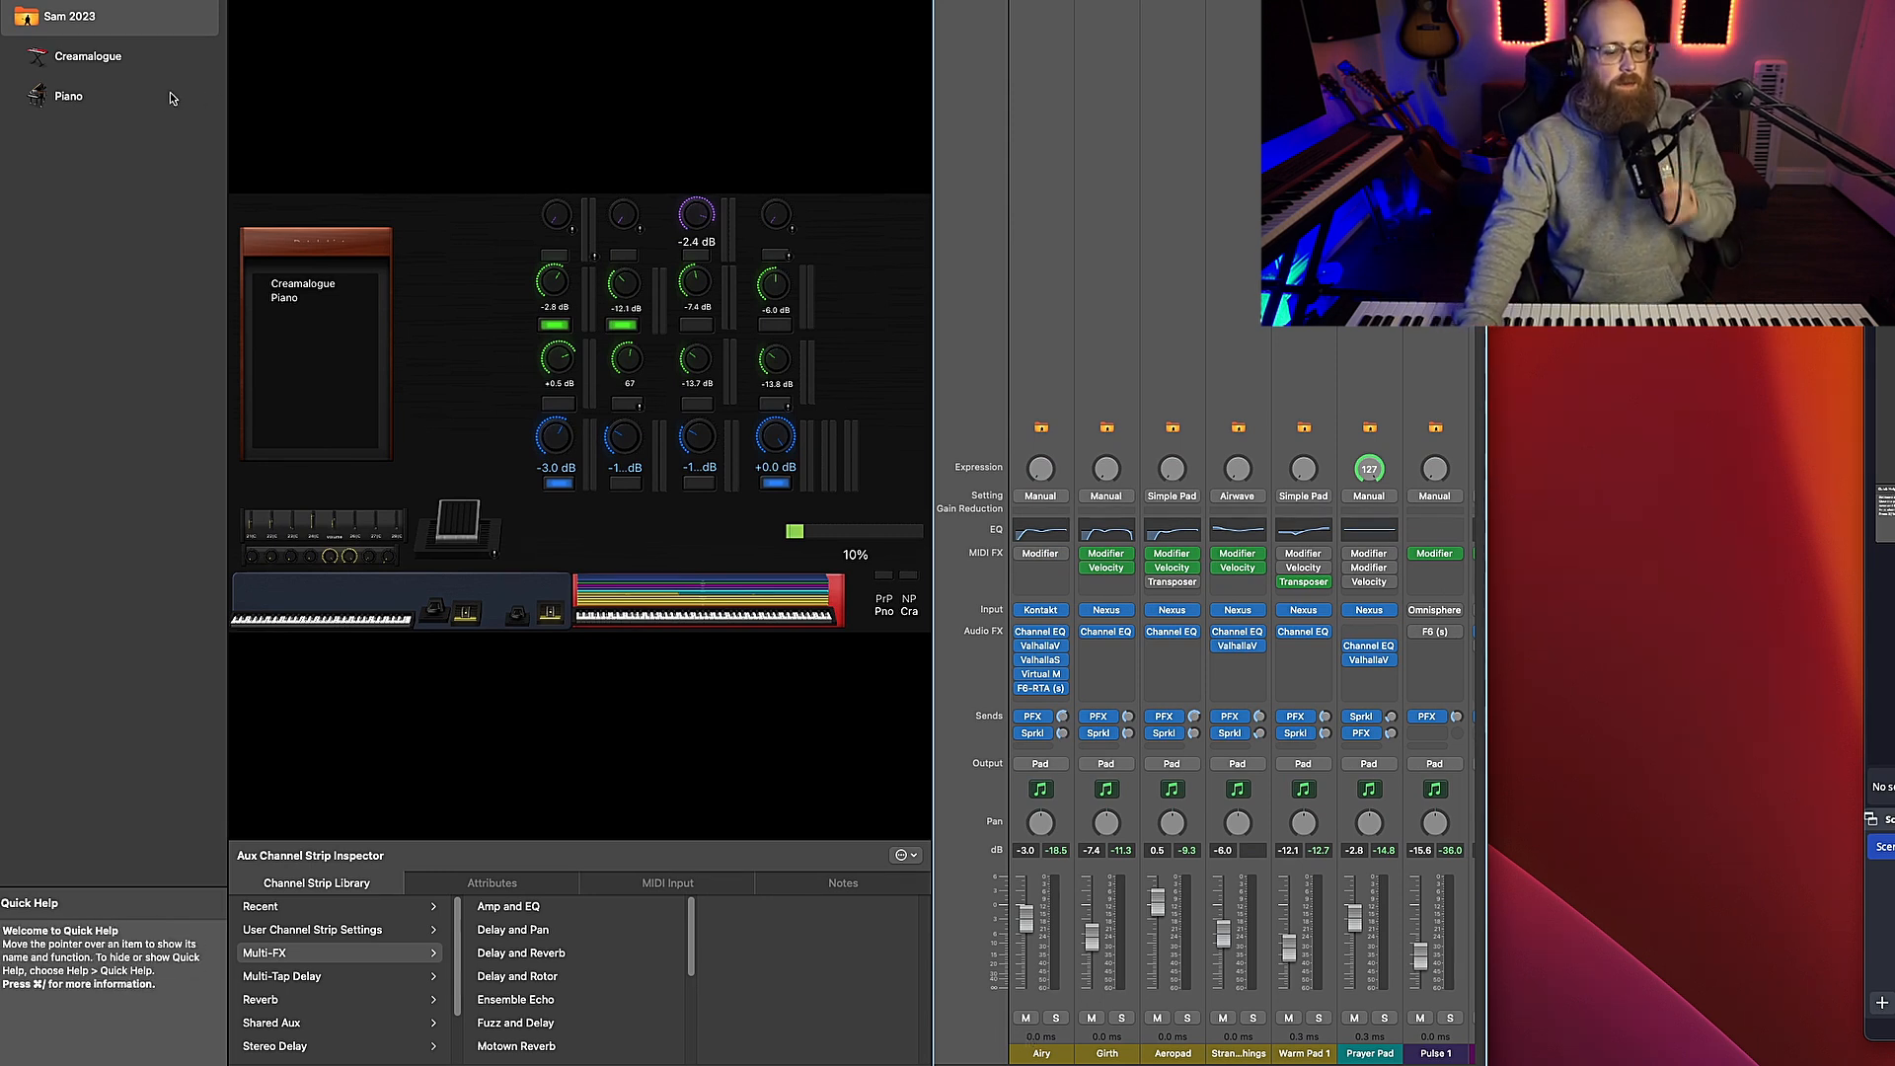
{"action": "left_click", "coordinate": [128, 99]}
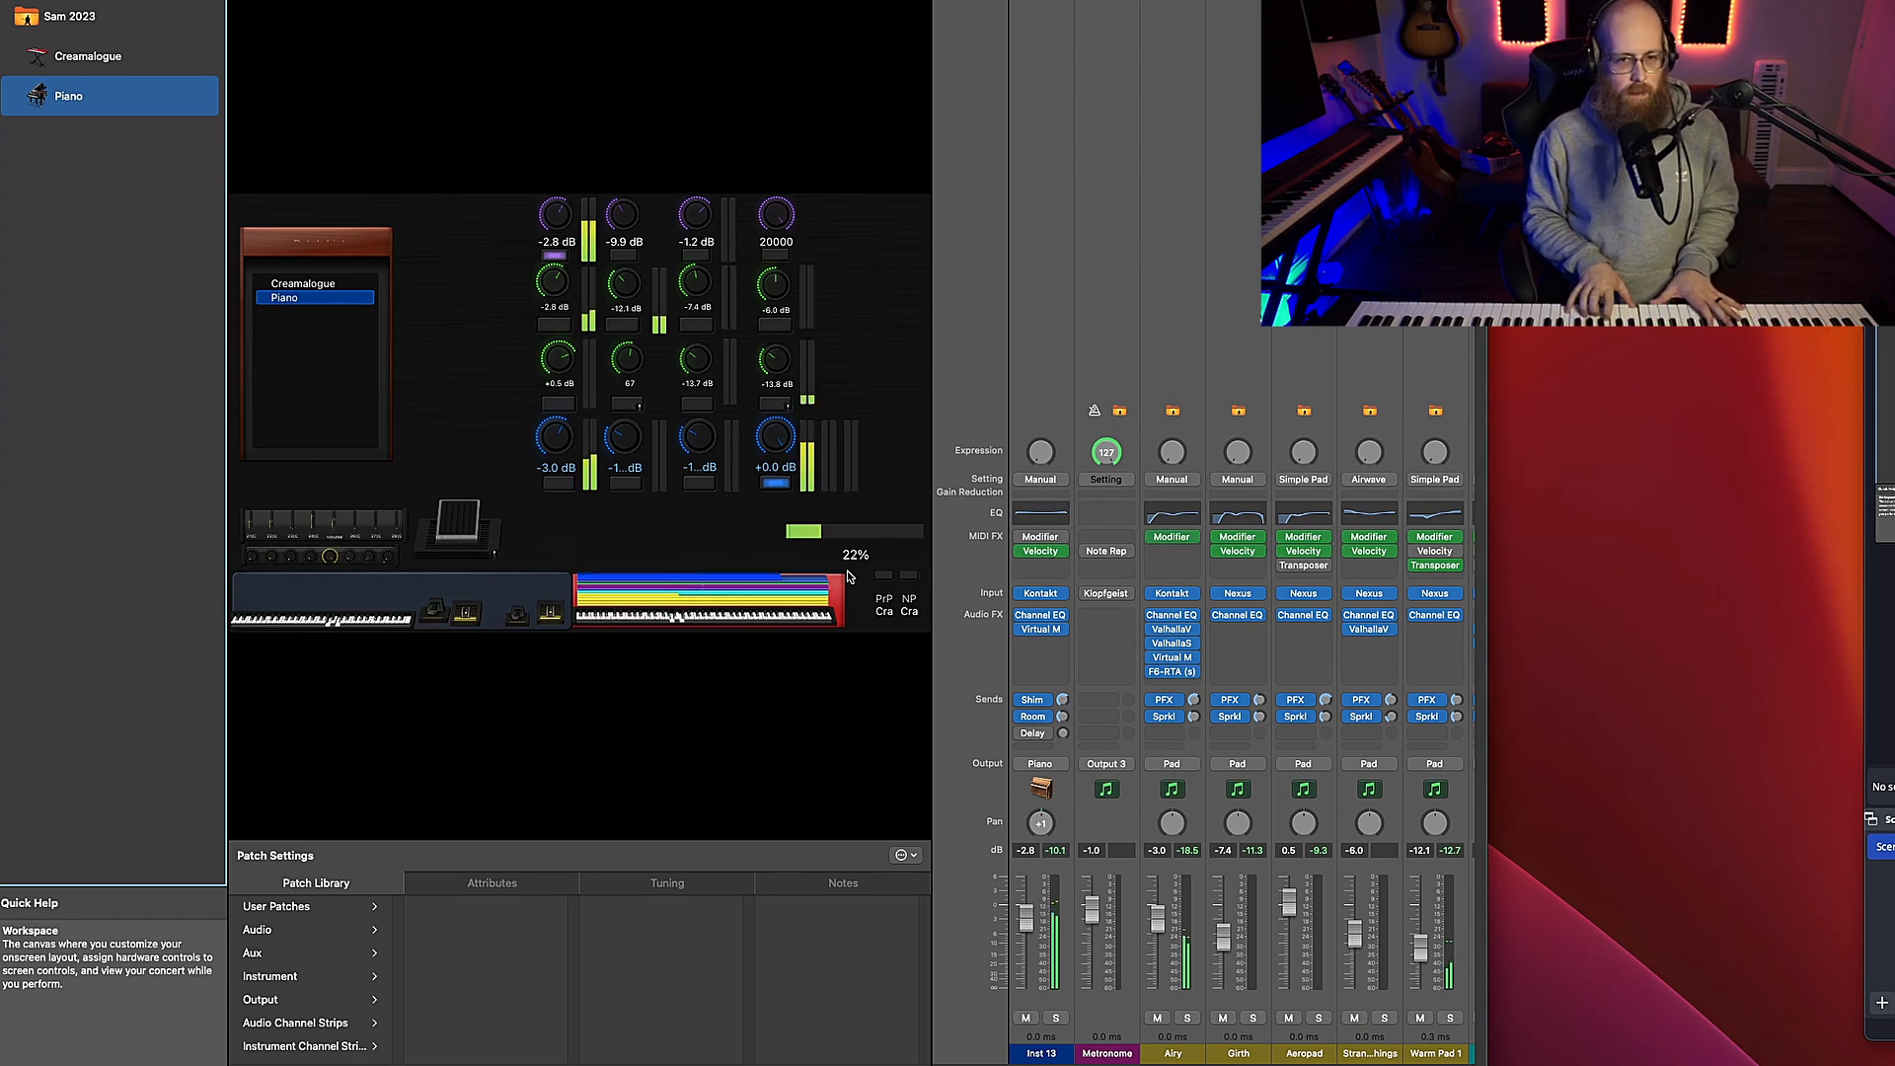
{"action": "left_click", "coordinate": [1048, 597]}
{"action": "left_click", "coordinate": [882, 118]}
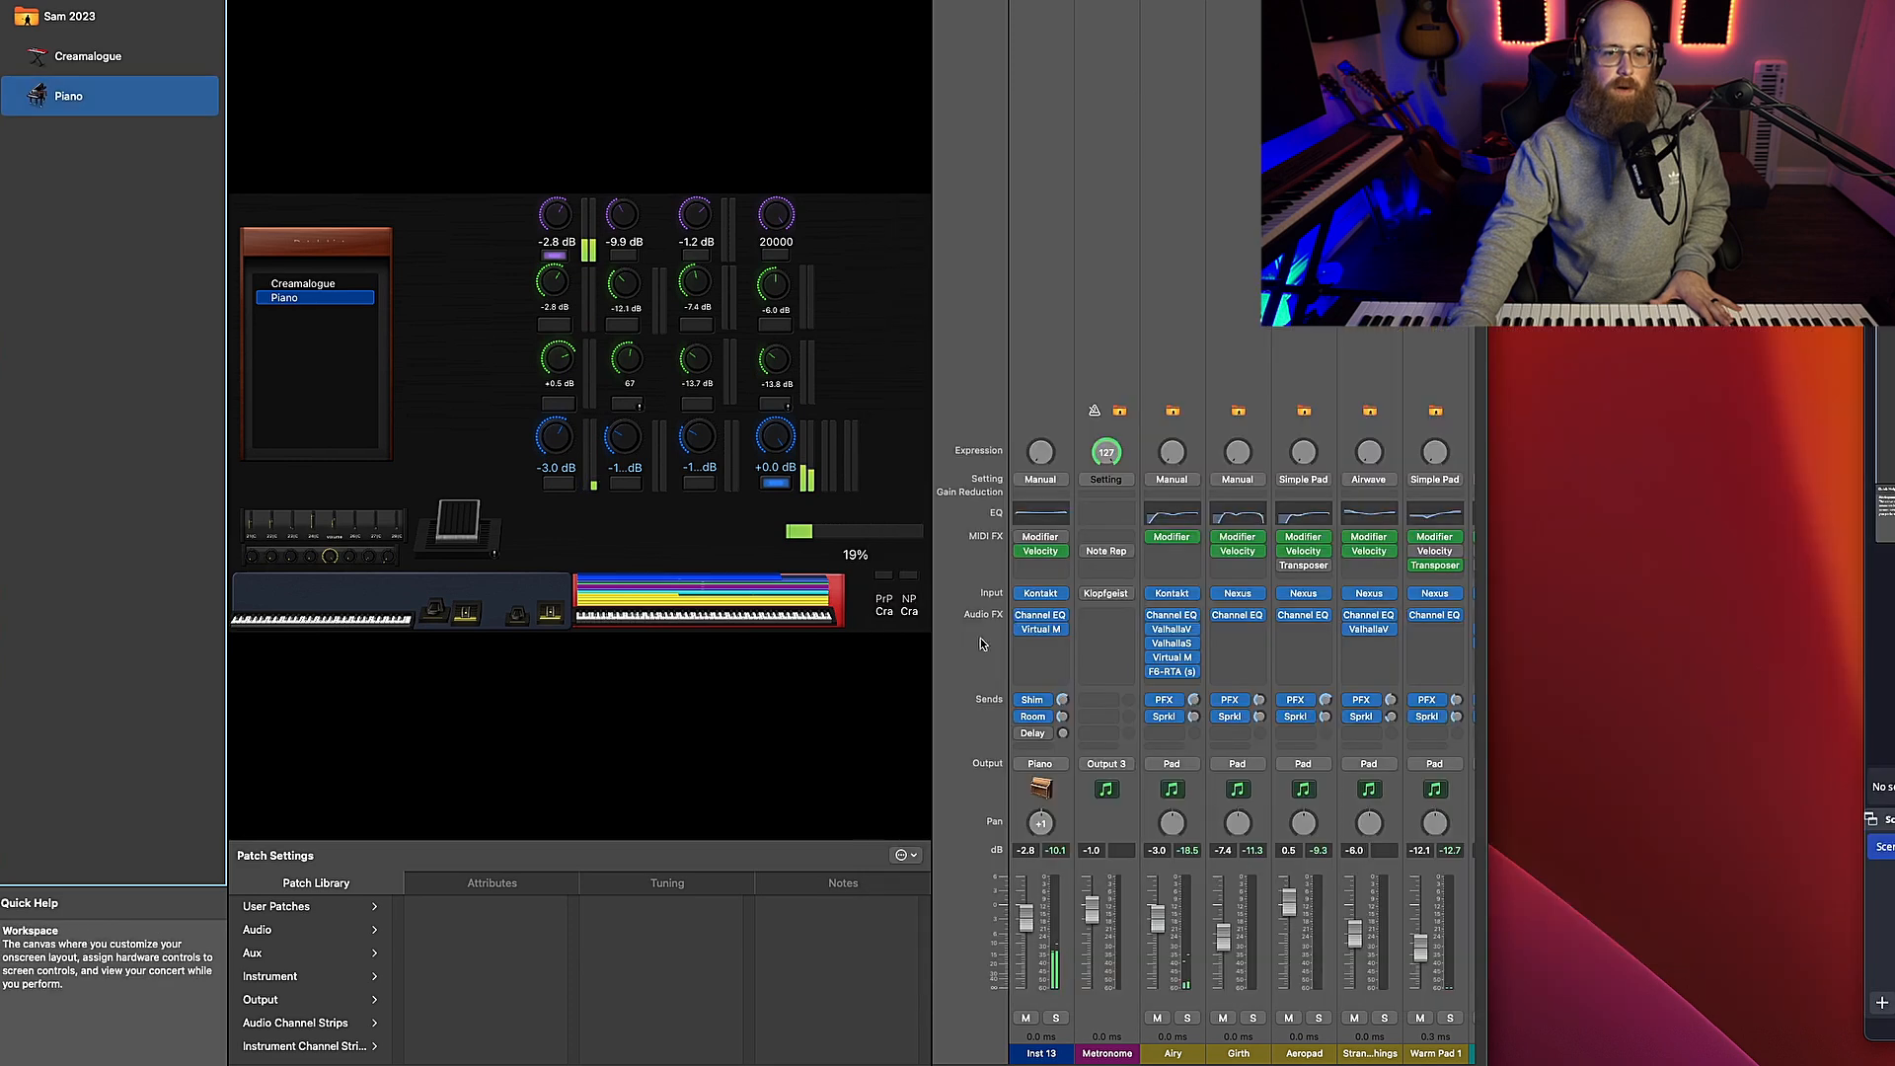
Load the Gentleman 2023 setting on the piano channel and map the last top-row knob to its Channel EQ High Cut Frequency
{"action": "left_click", "coordinate": [1035, 1054]}
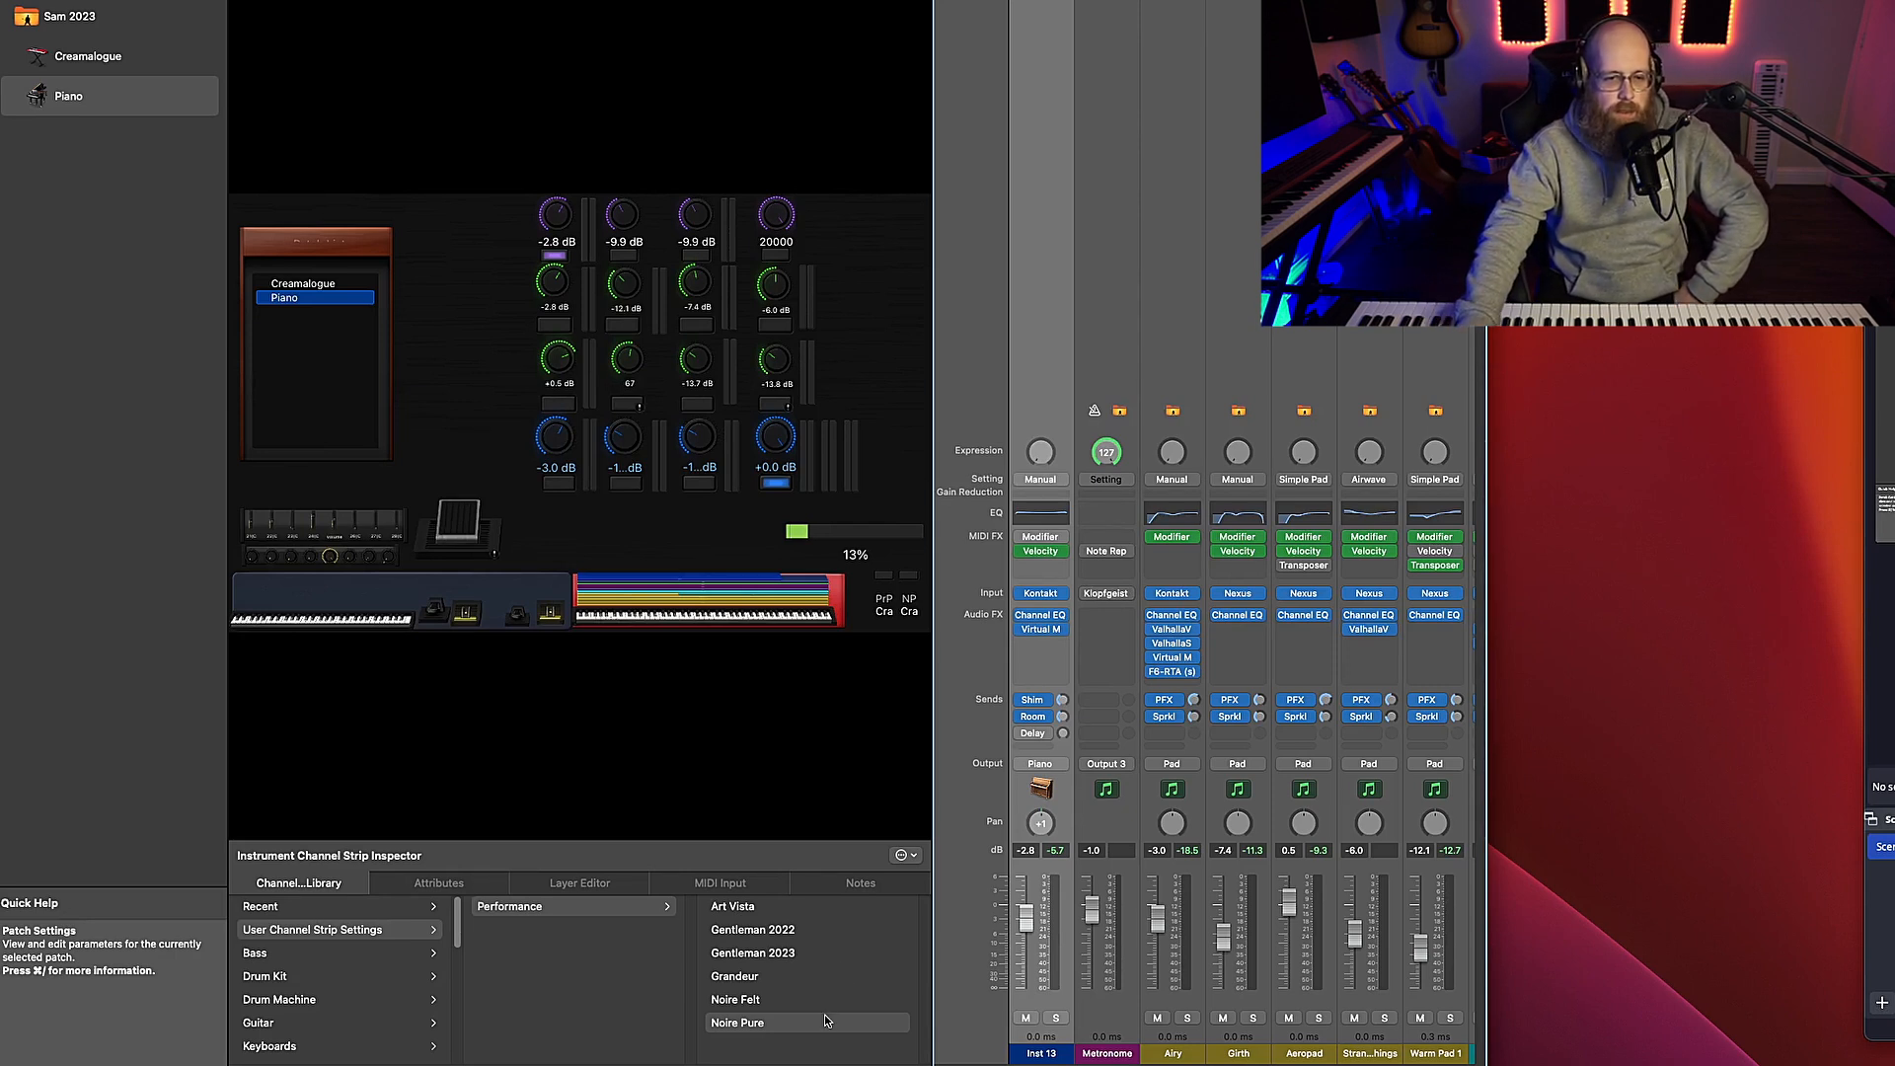
{"action": "left_click", "coordinate": [811, 953]}
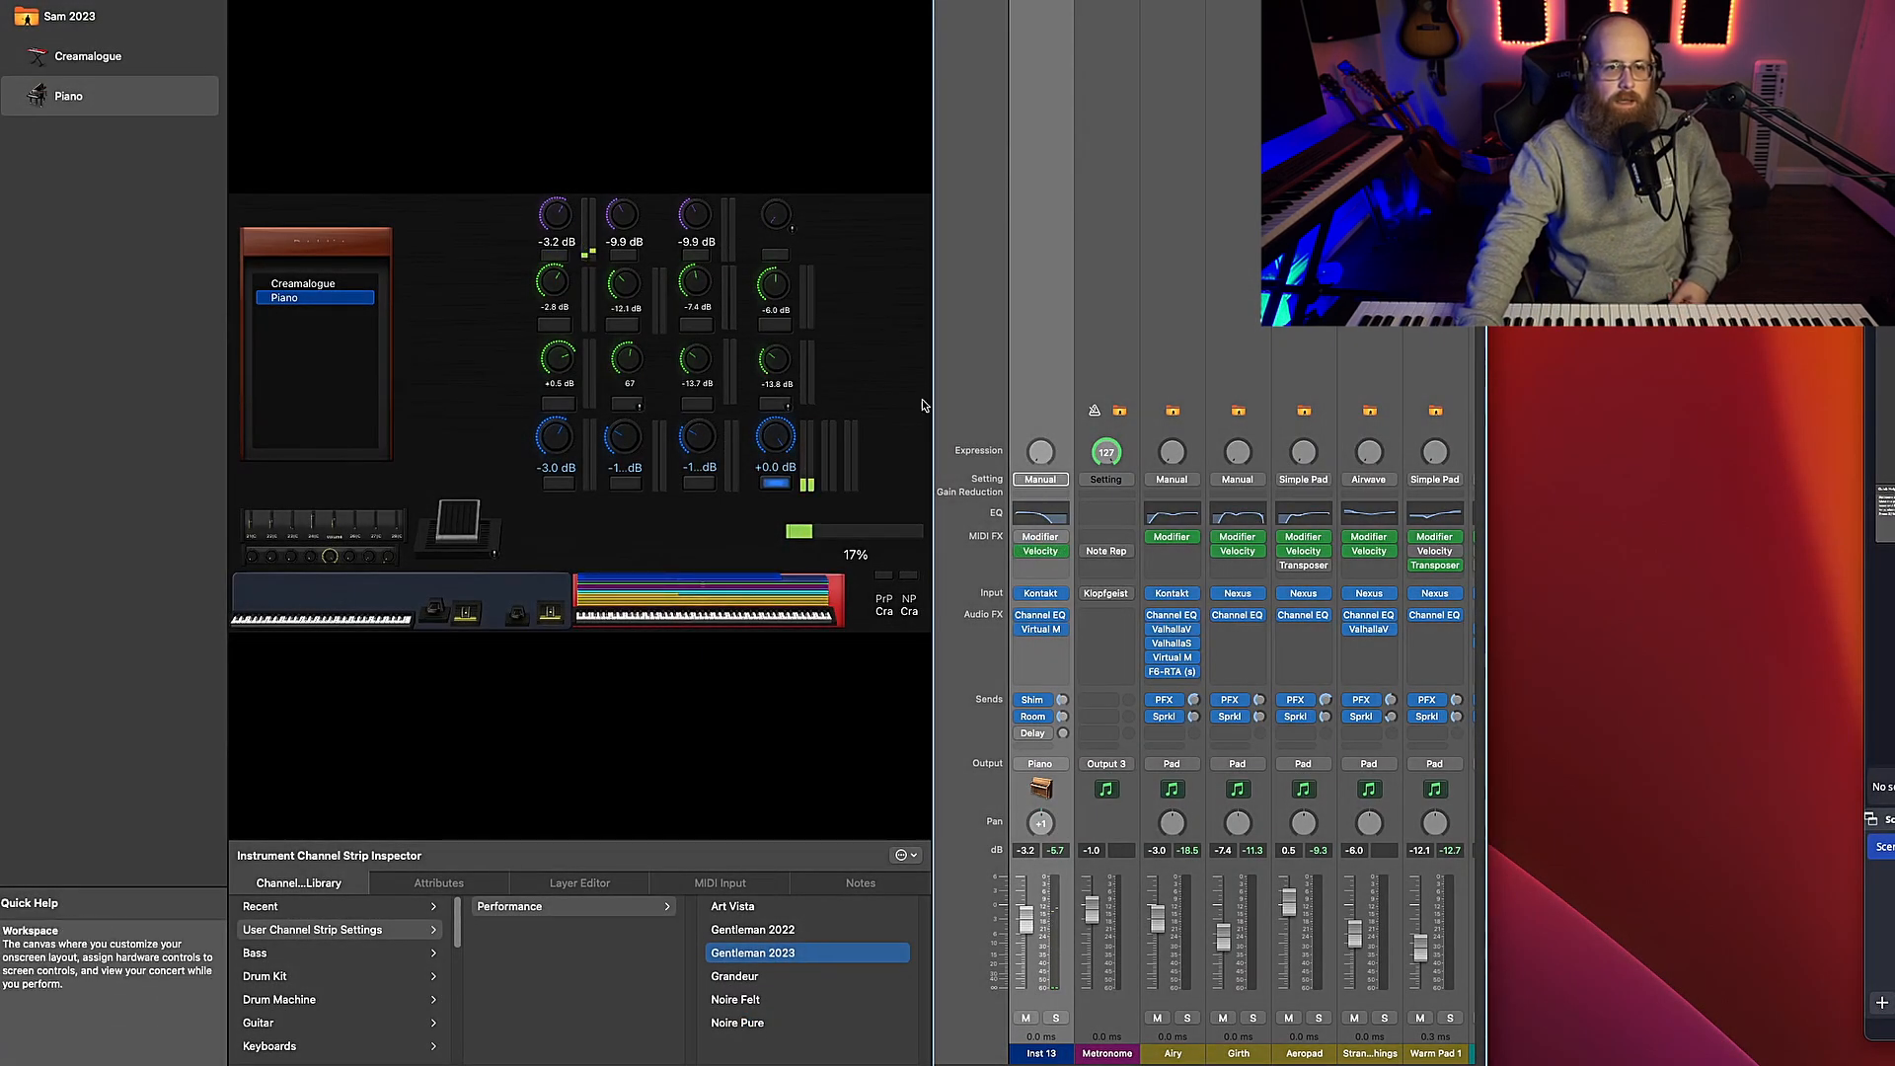
{"action": "left_click", "coordinate": [780, 214]}
{"action": "left_click", "coordinate": [503, 953]}
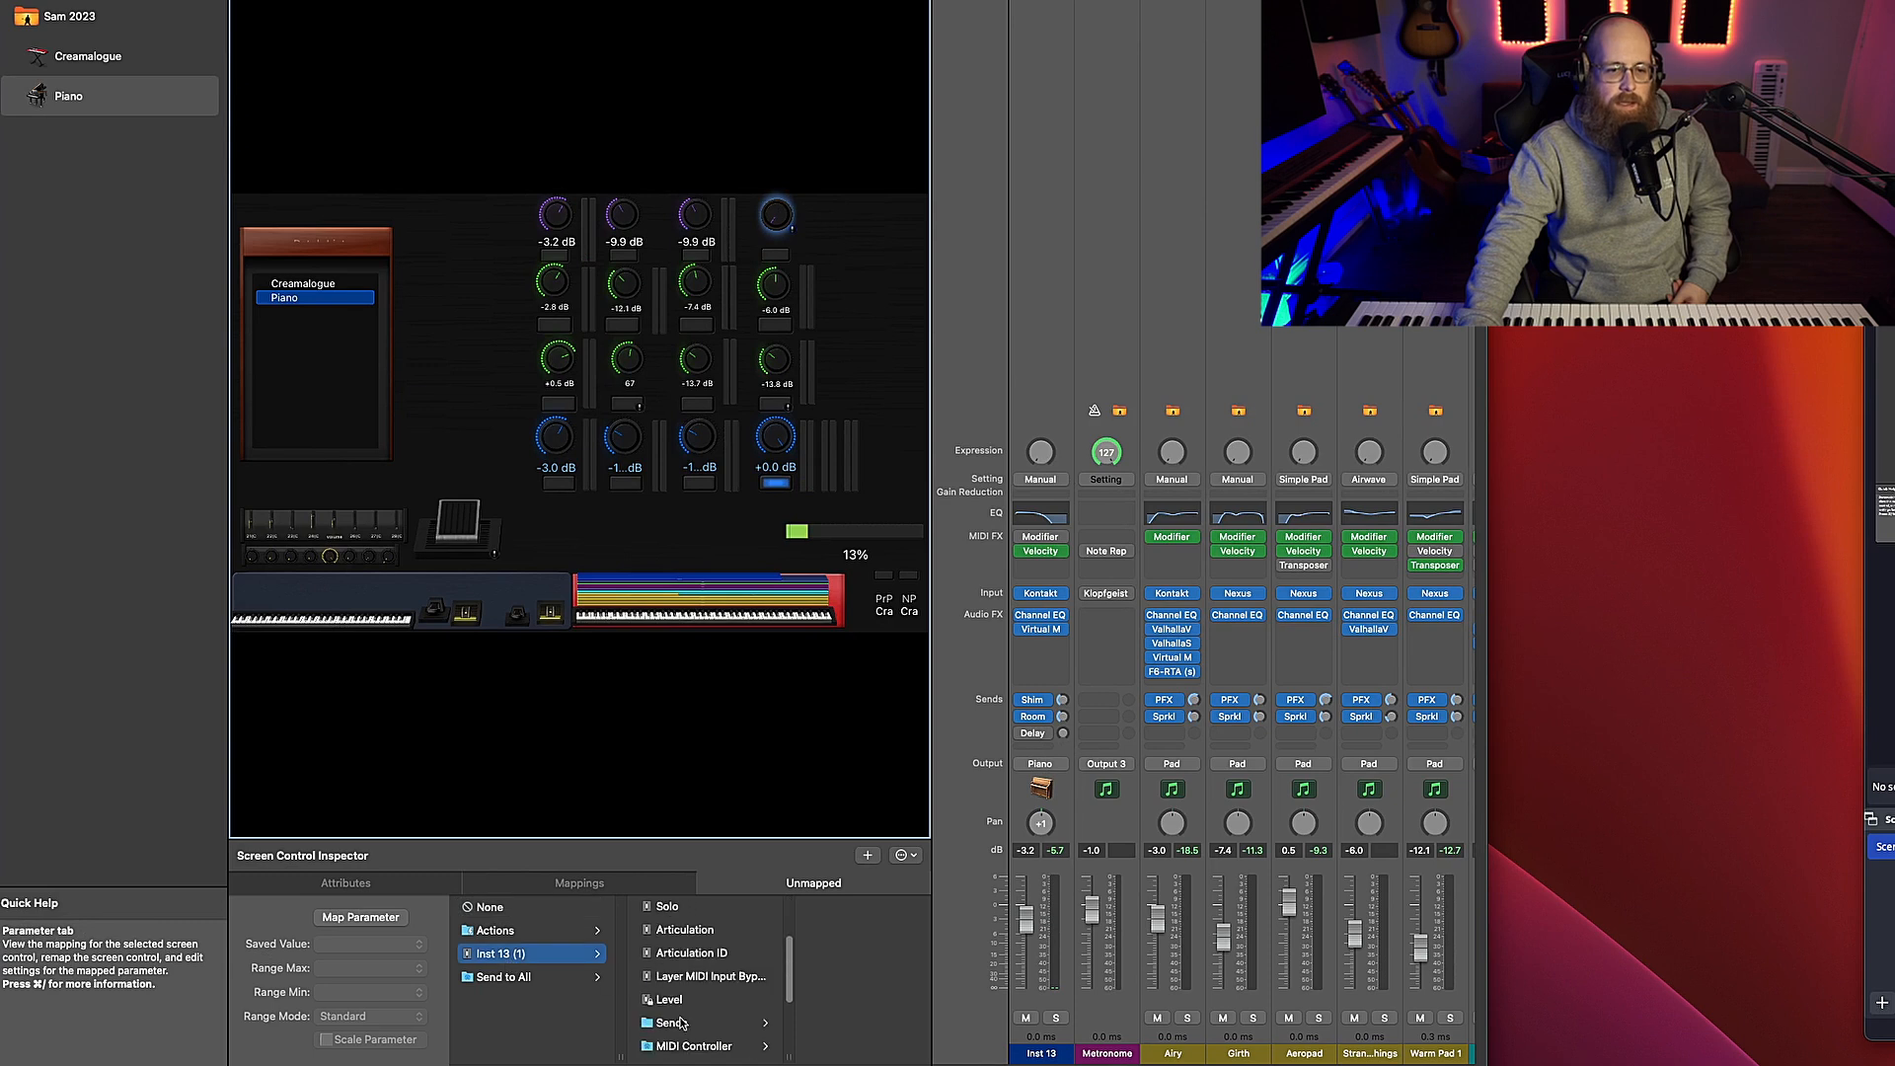
{"action": "scroll", "coordinate": [691, 1019], "scroll_direction": "down", "scroll_amount": 3}
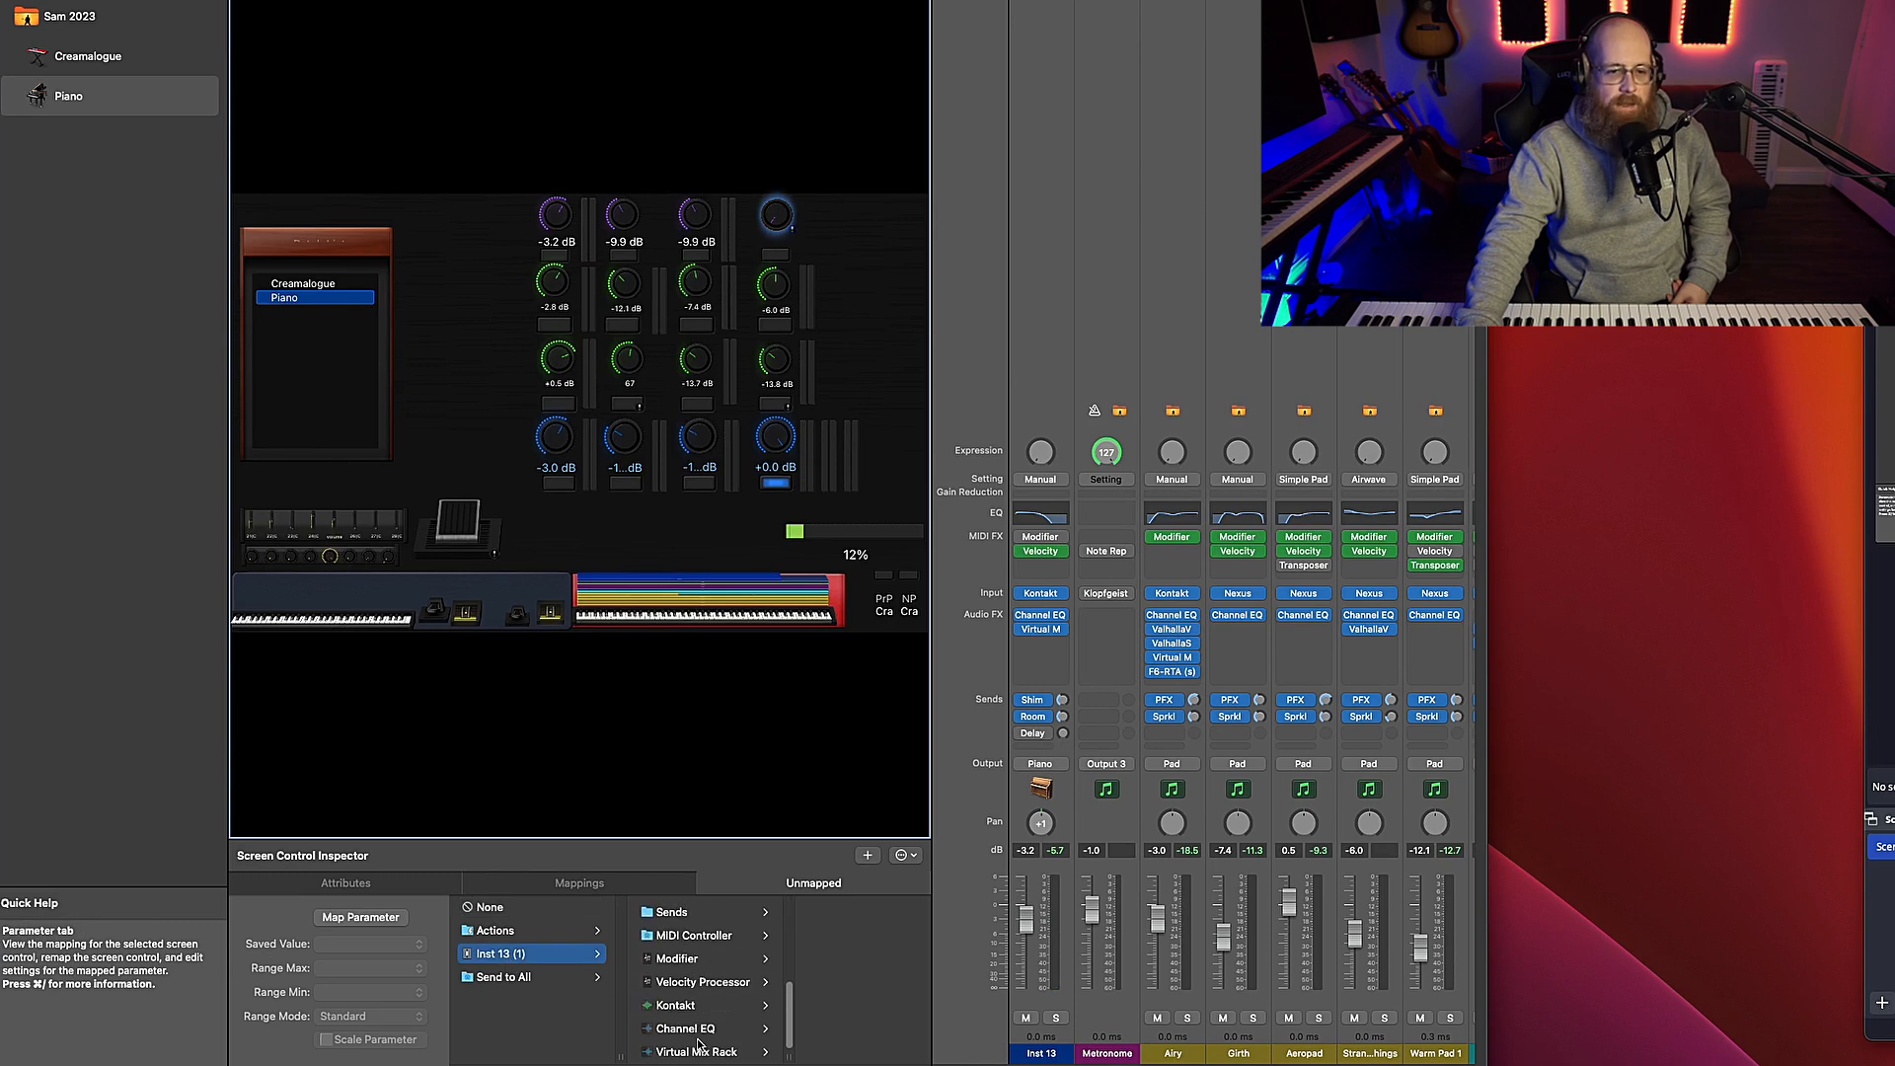
{"action": "left_click", "coordinate": [696, 1028]}
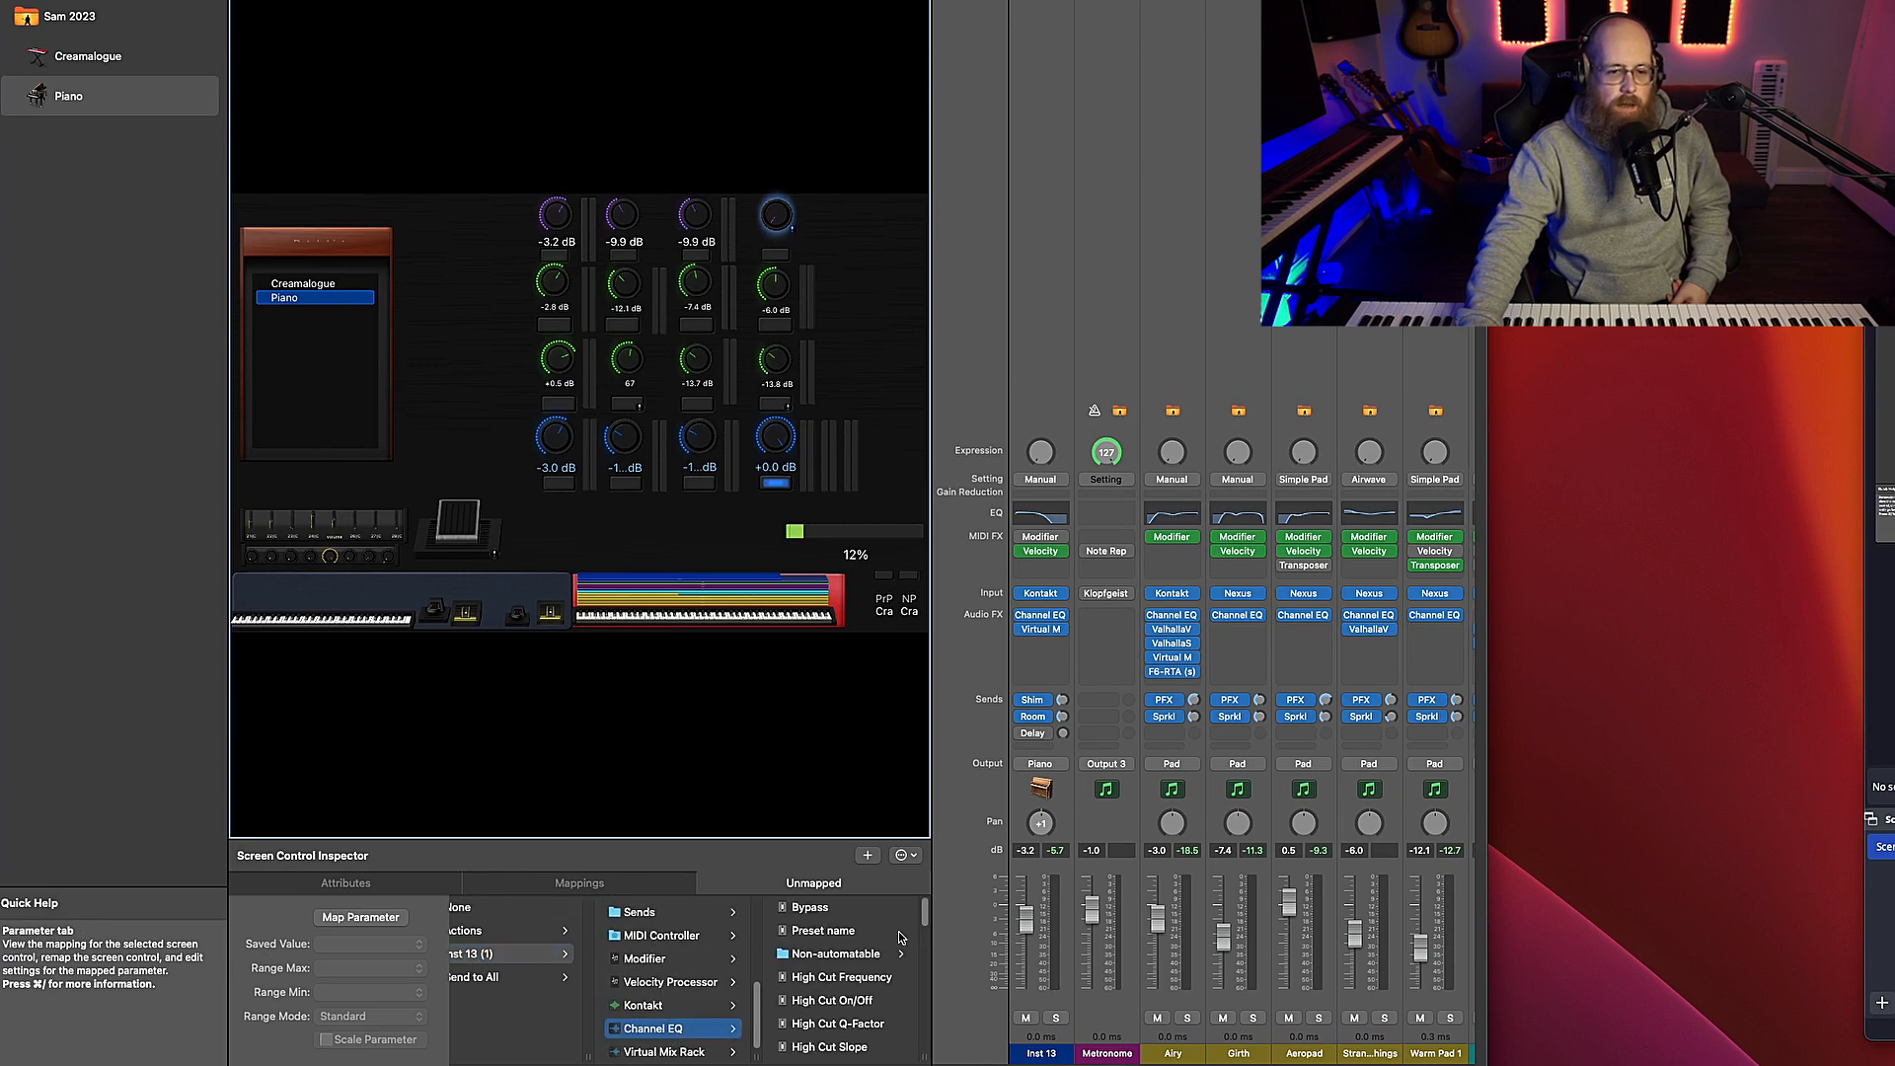
{"action": "left_click", "coordinate": [857, 977]}
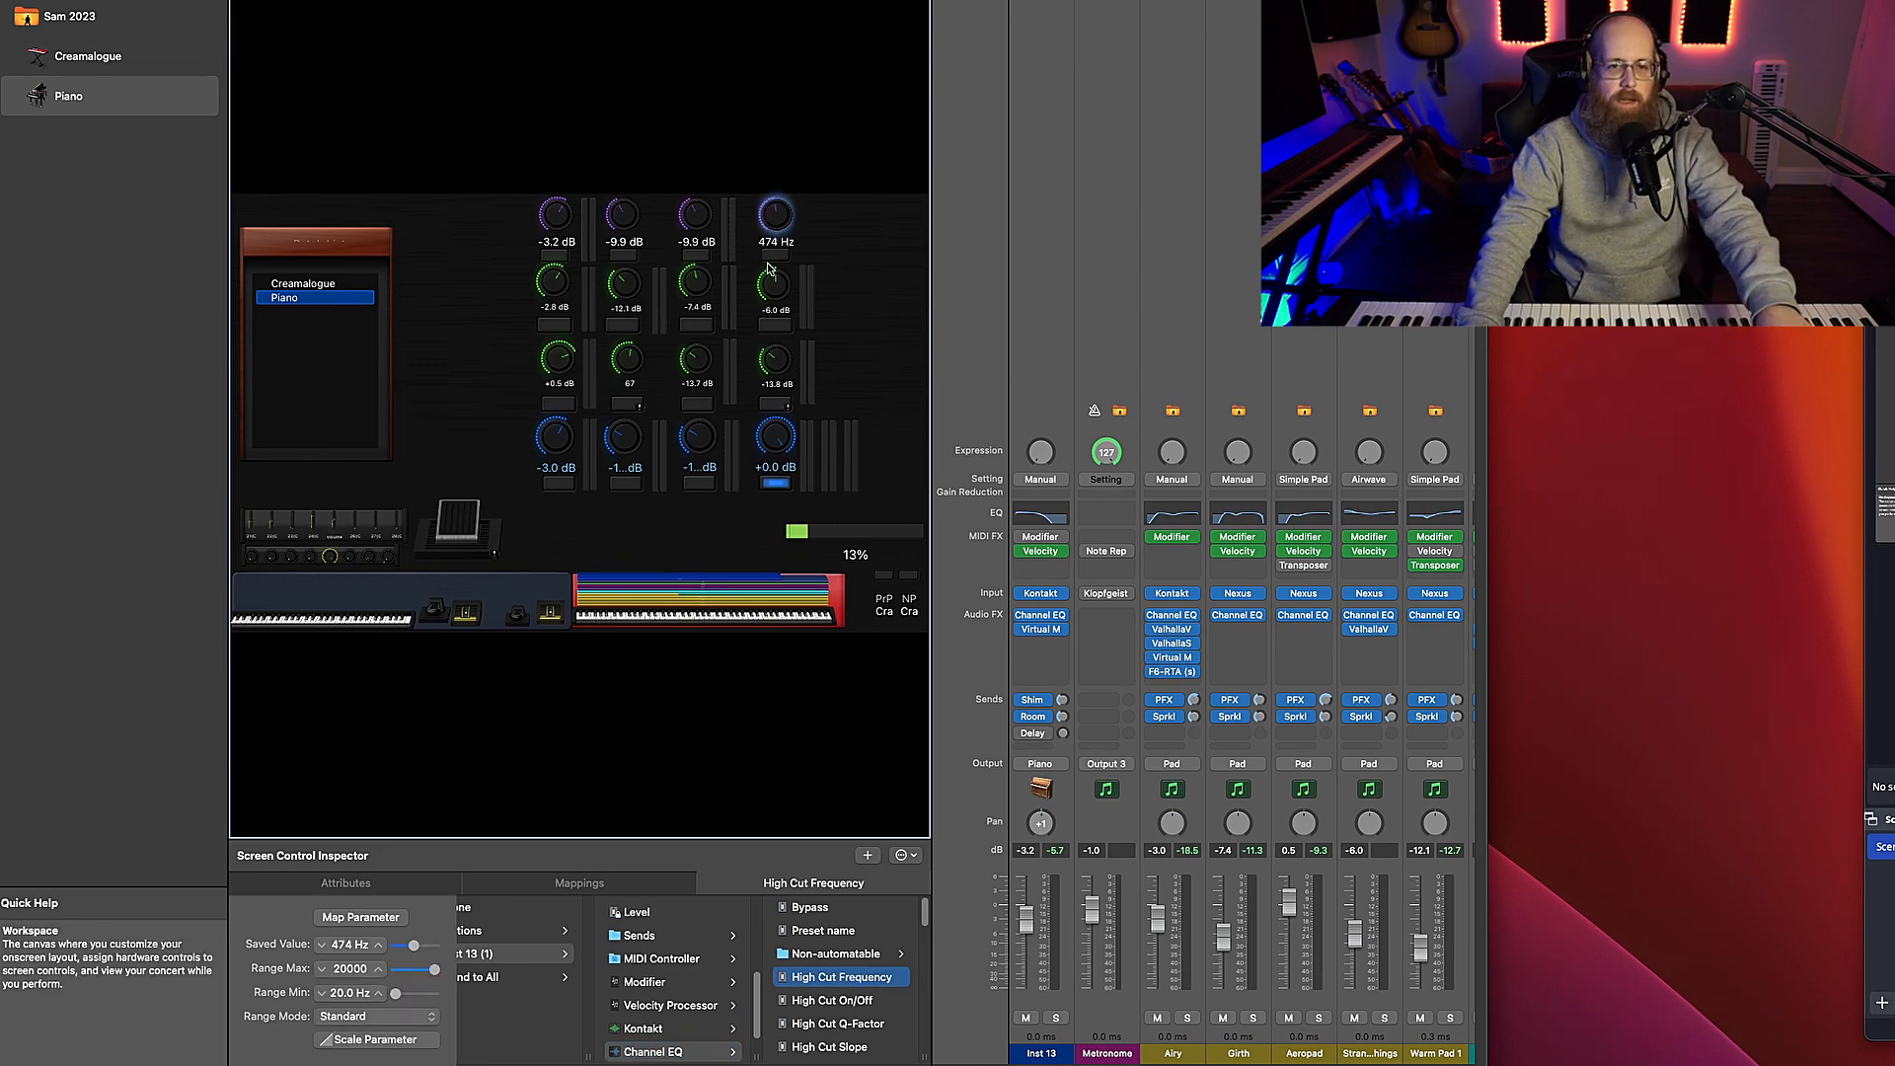
Check the piano loaded in Kontakt and save the channel strip setting as Noire Pure in the Performance folder, replacing the existing one
{"action": "left_click", "coordinate": [1062, 282]}
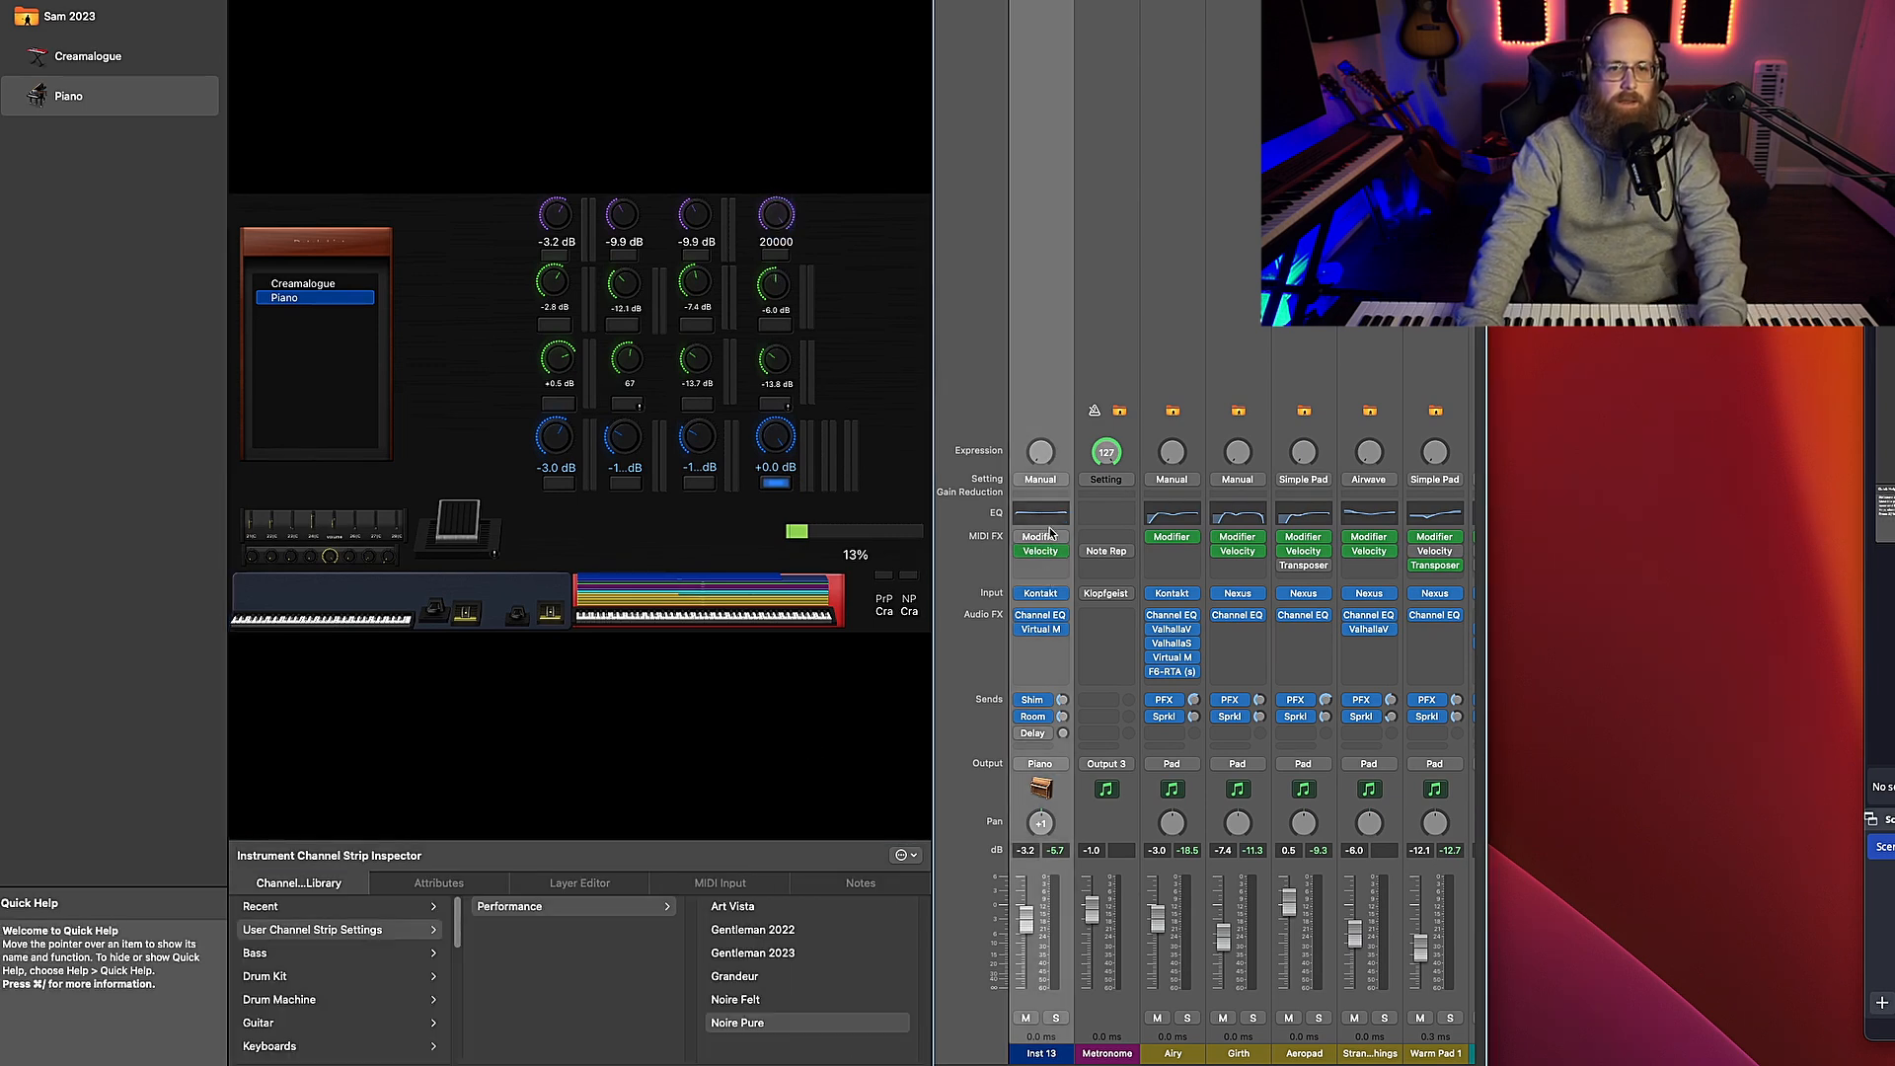
{"action": "left_click", "coordinate": [1040, 480]}
{"action": "left_click", "coordinate": [1099, 578]}
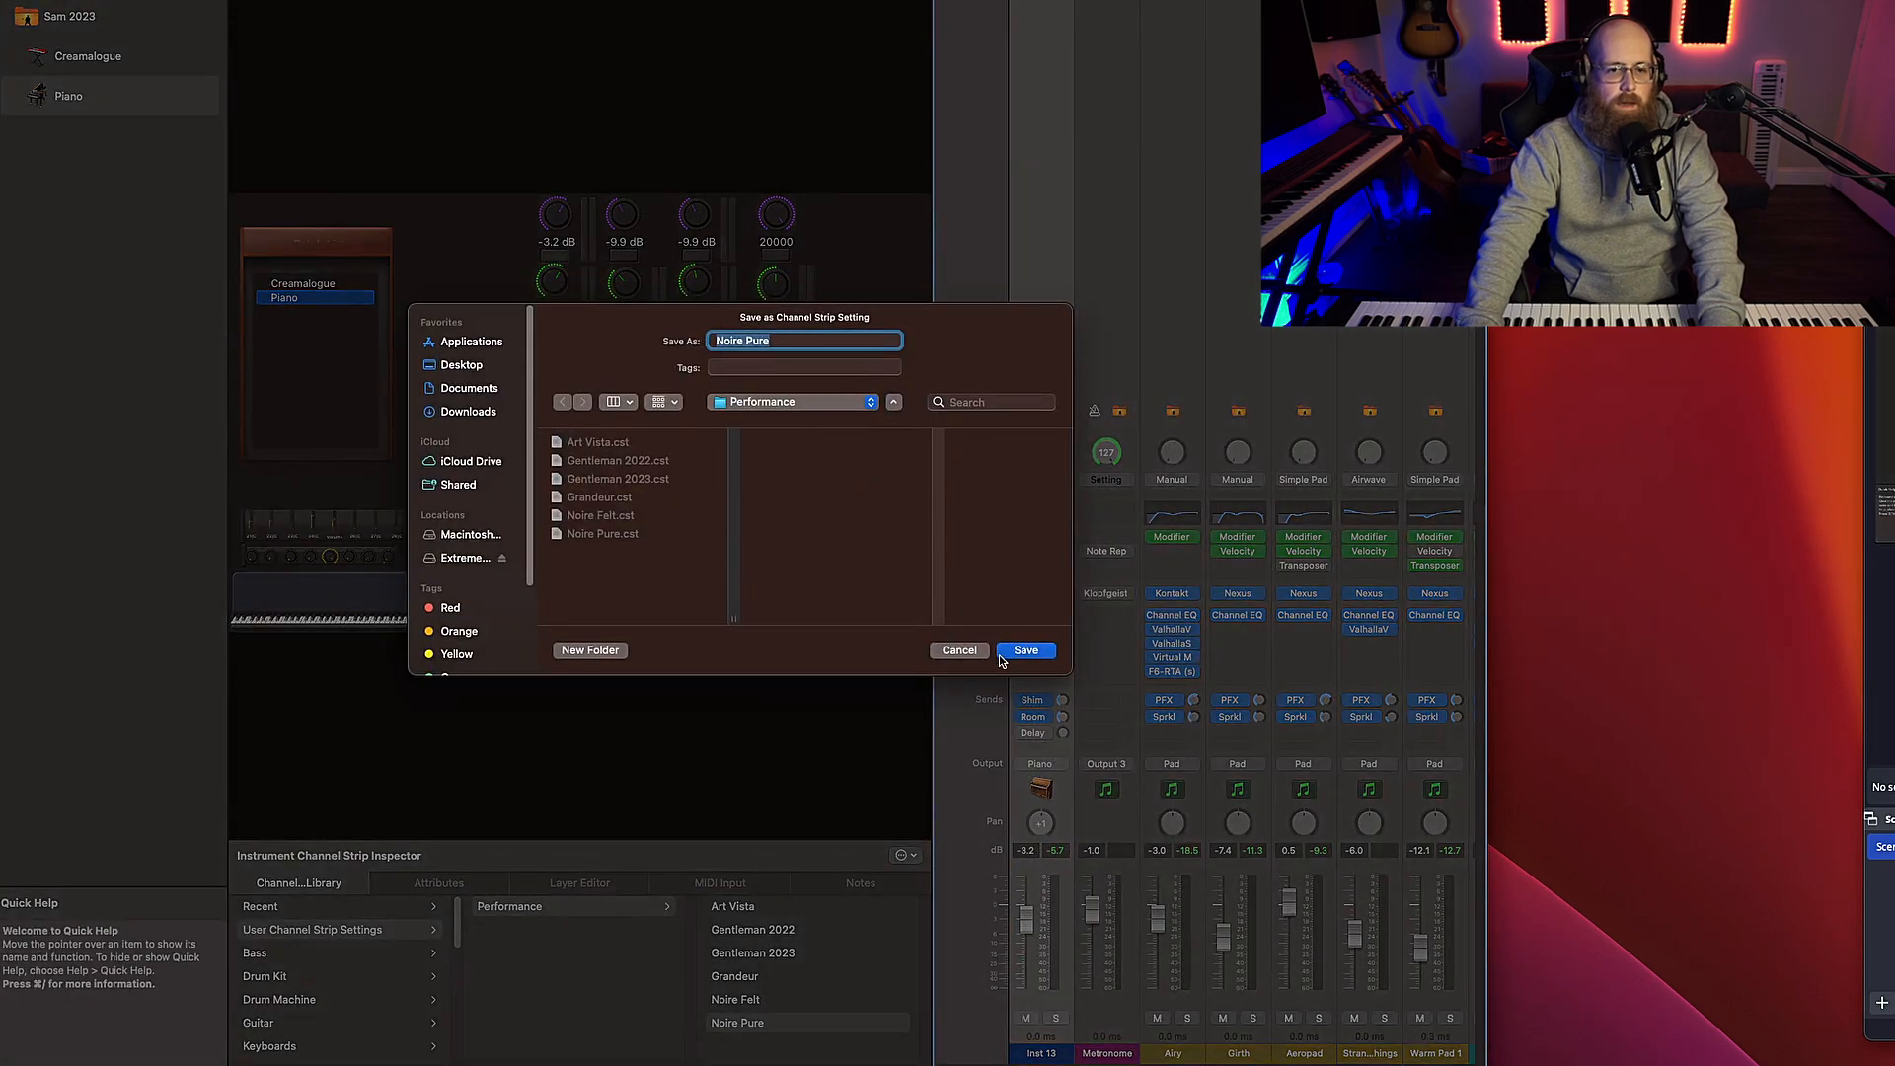
{"action": "left_click", "coordinate": [1025, 651]}
{"action": "left_click", "coordinate": [1048, 599]}
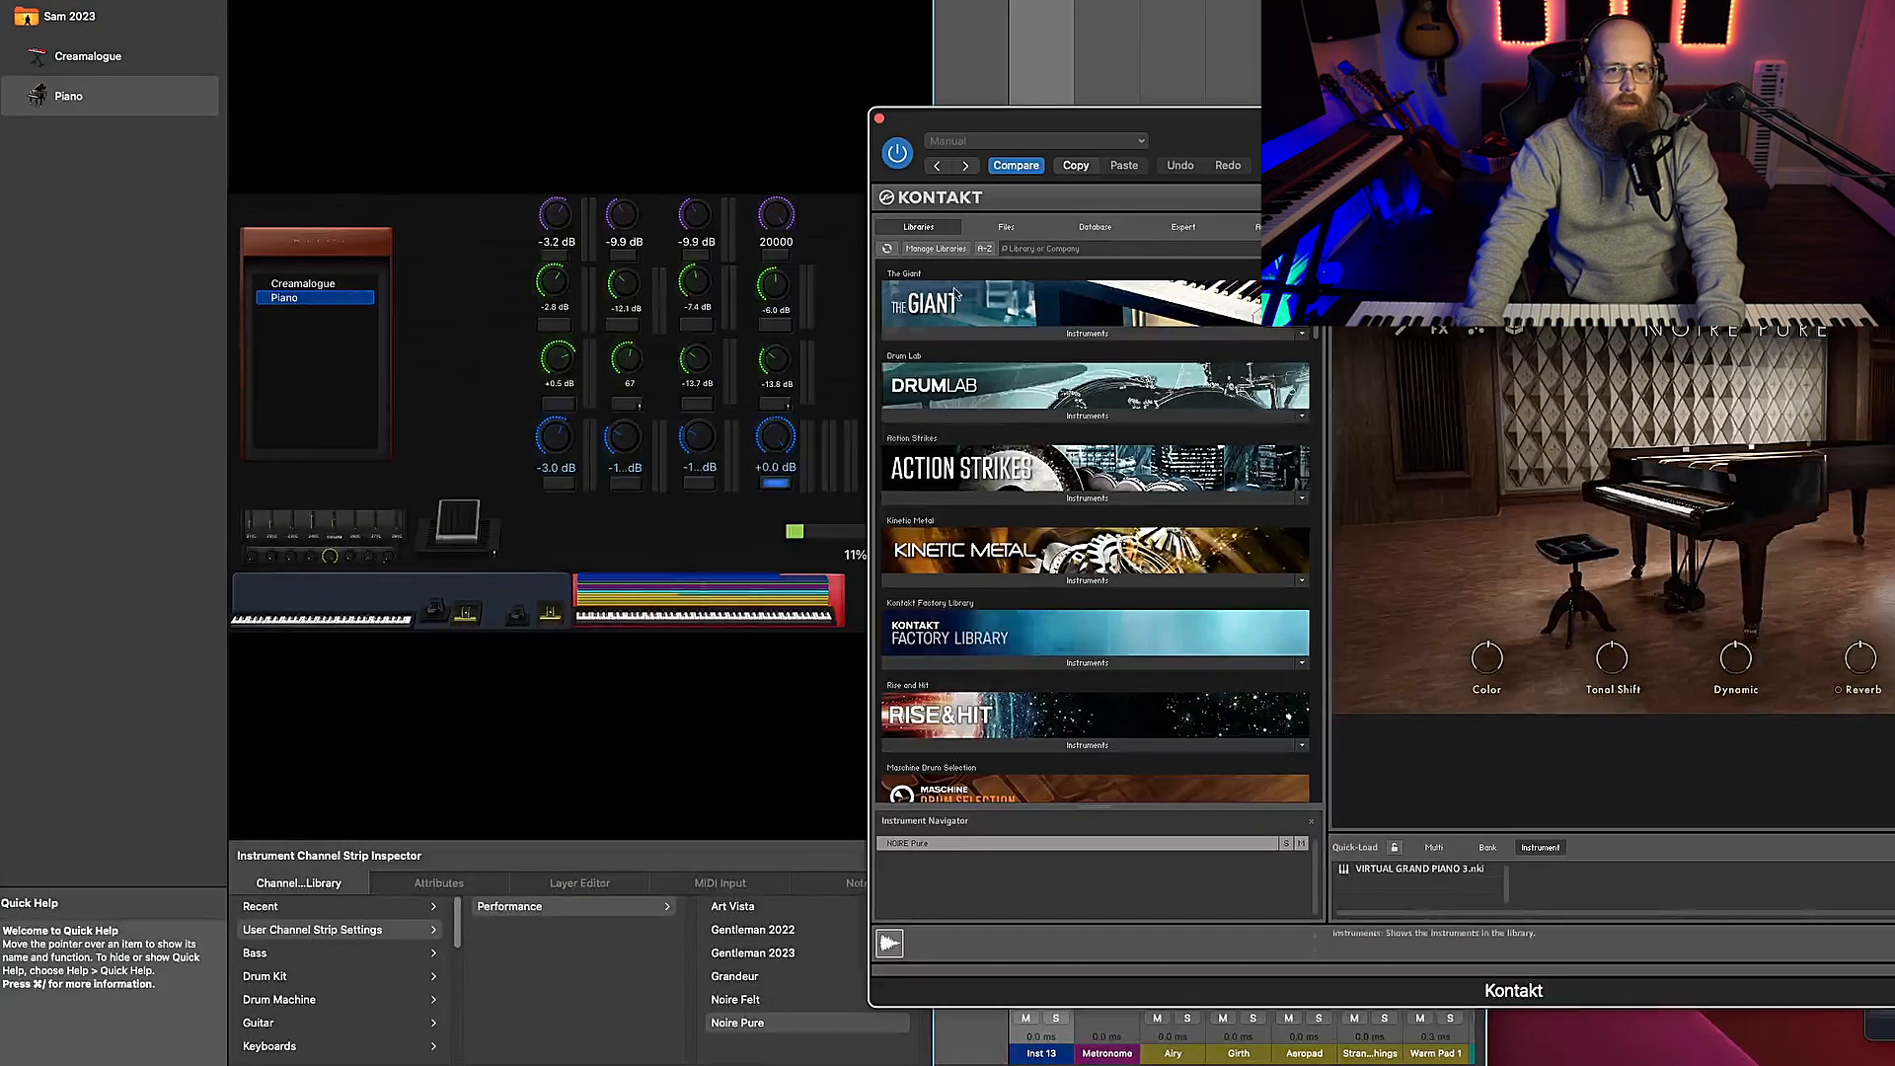
{"action": "left_click", "coordinate": [878, 118]}
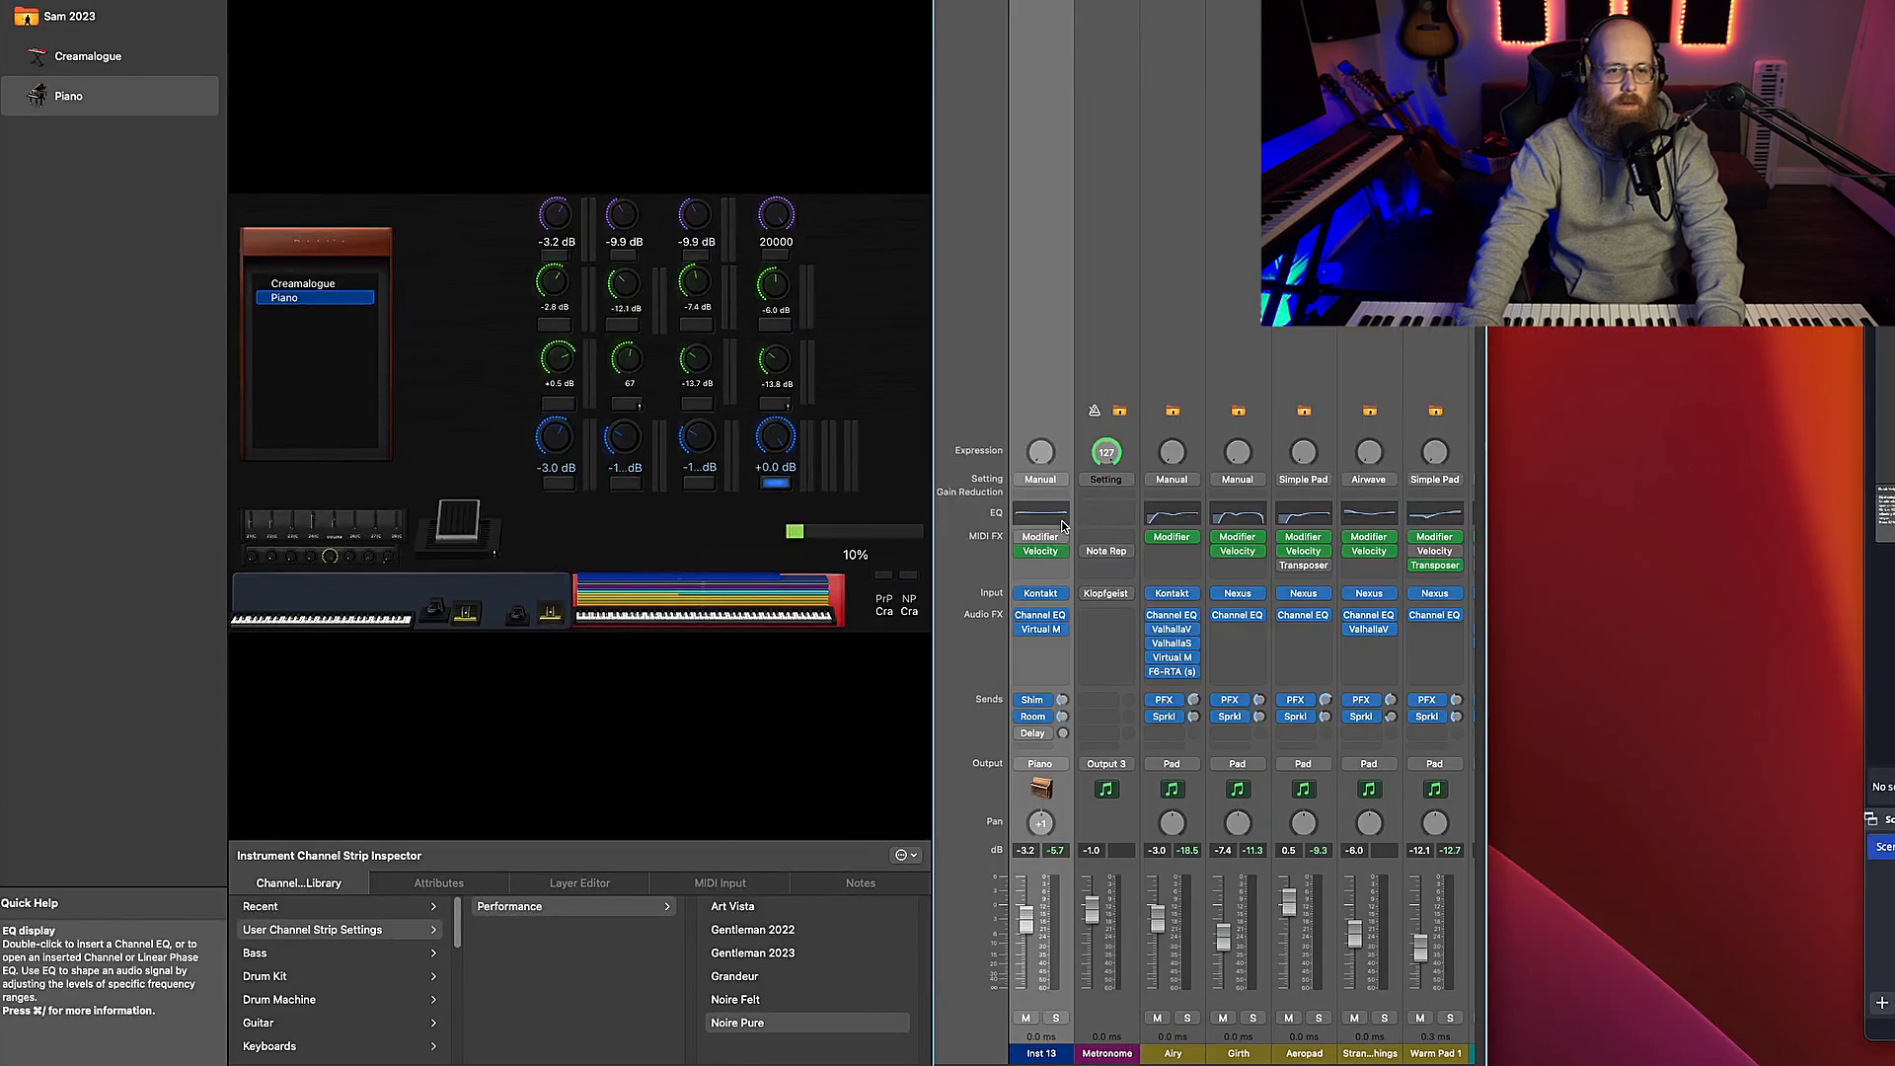
{"action": "left_click", "coordinate": [1040, 479]}
{"action": "left_click", "coordinate": [1116, 590]}
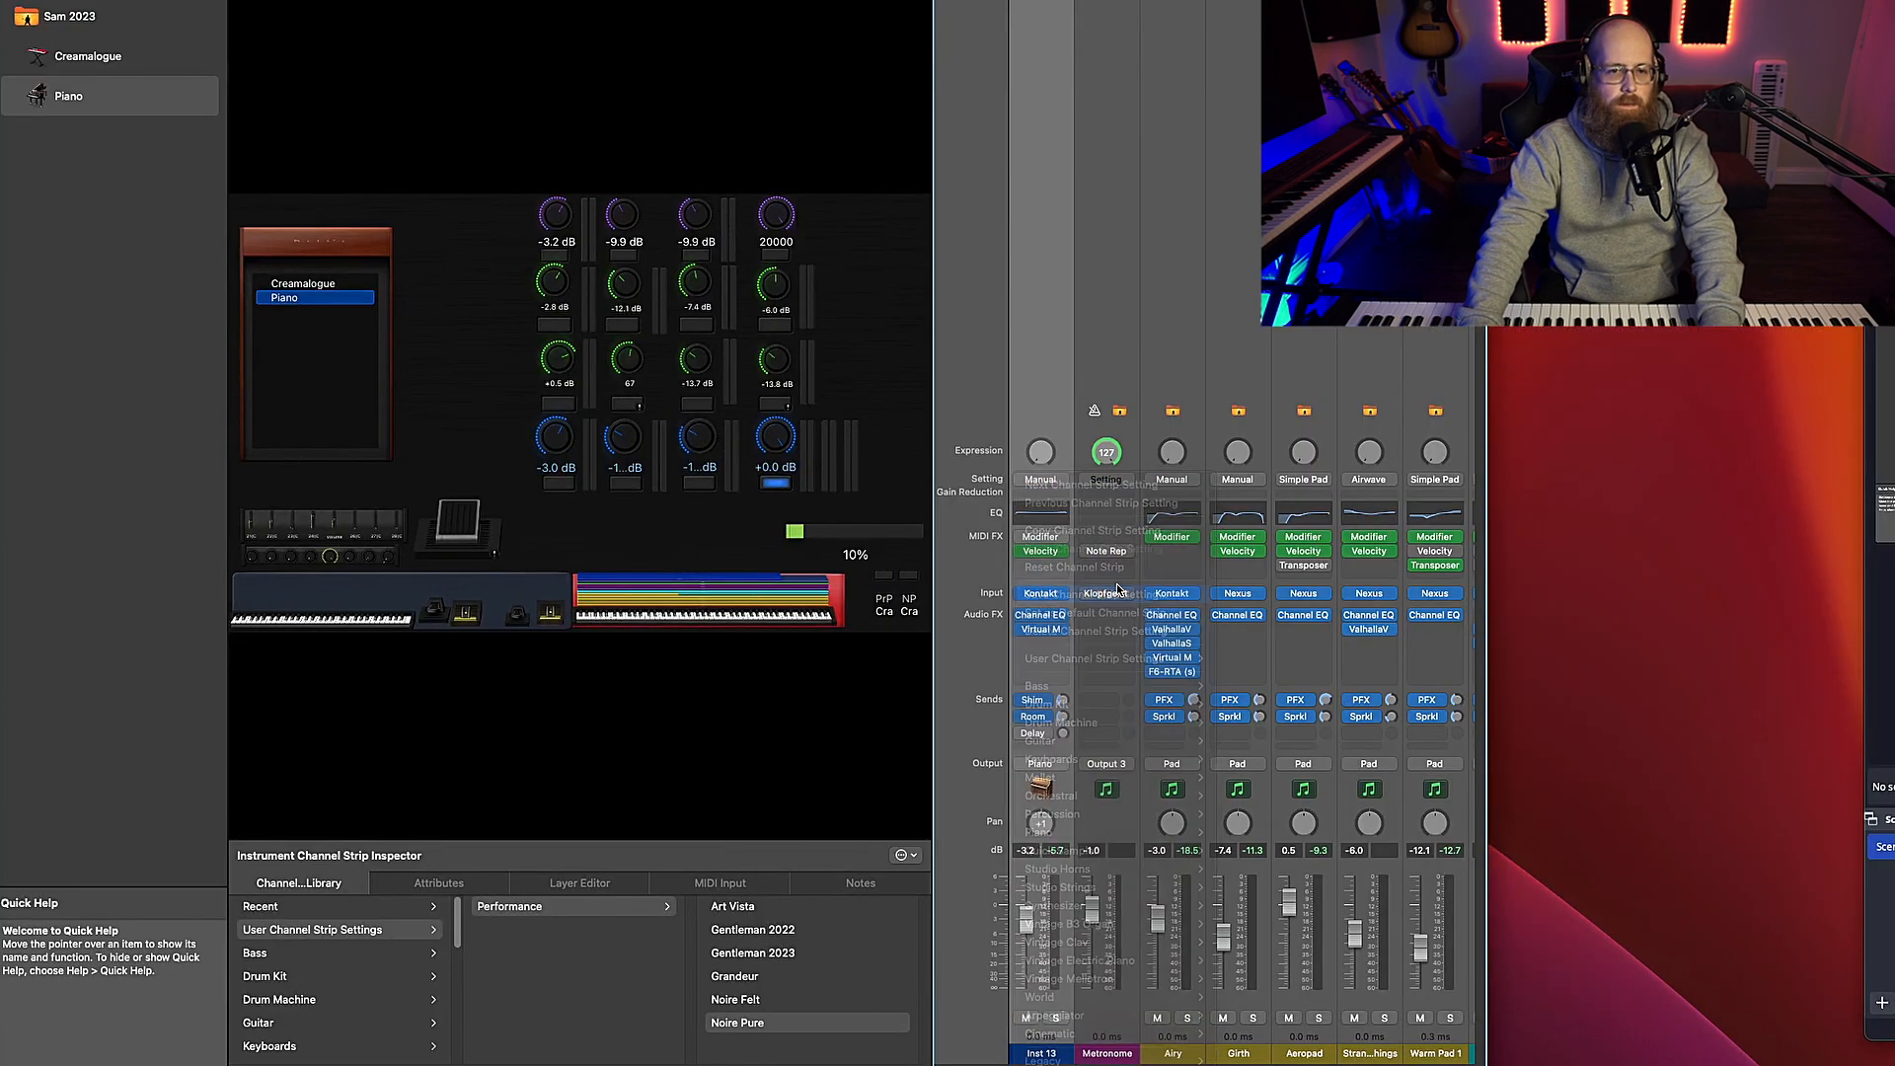
{"action": "left_click", "coordinate": [1025, 651]}
{"action": "left_click", "coordinate": [789, 573]}
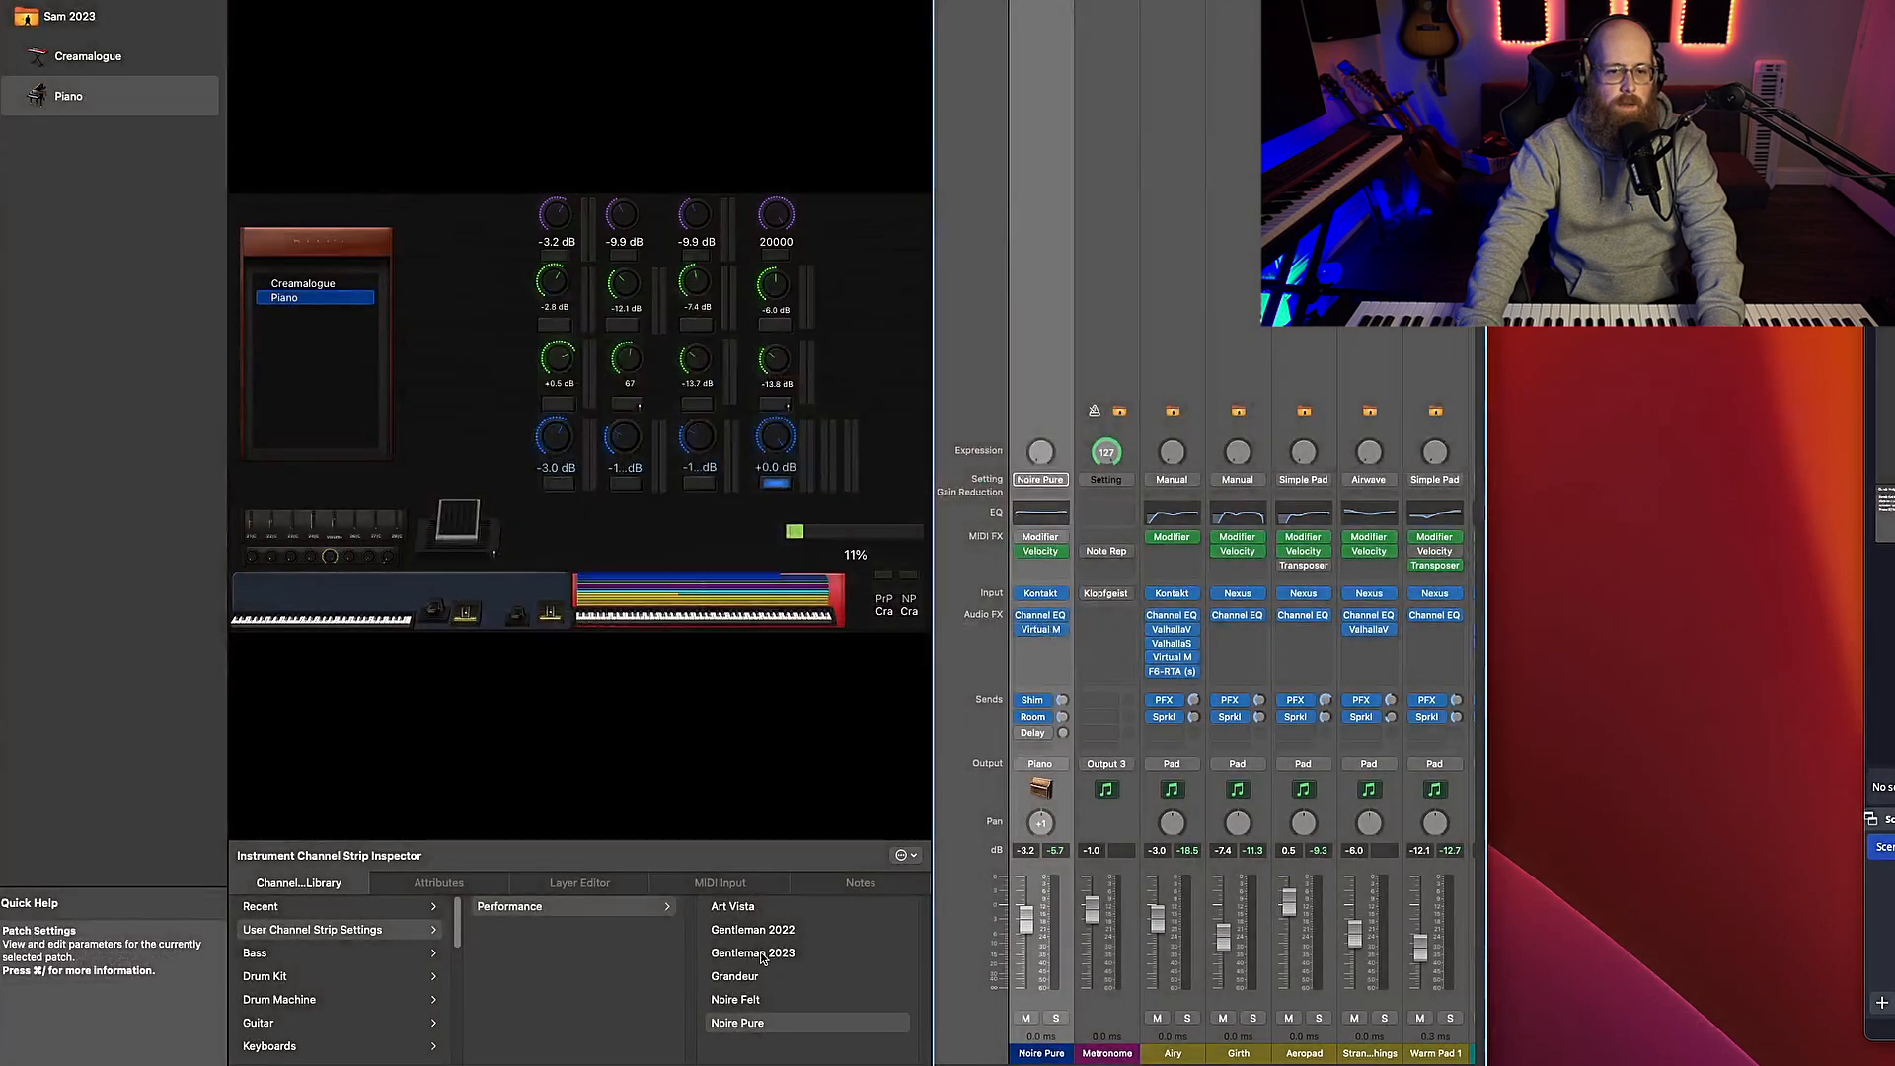
Switch the piano channel to the Gentleman 2023 setting and remap the last top-row knob to the Channel EQ's High Cut Frequency
{"action": "left_click", "coordinate": [765, 954]}
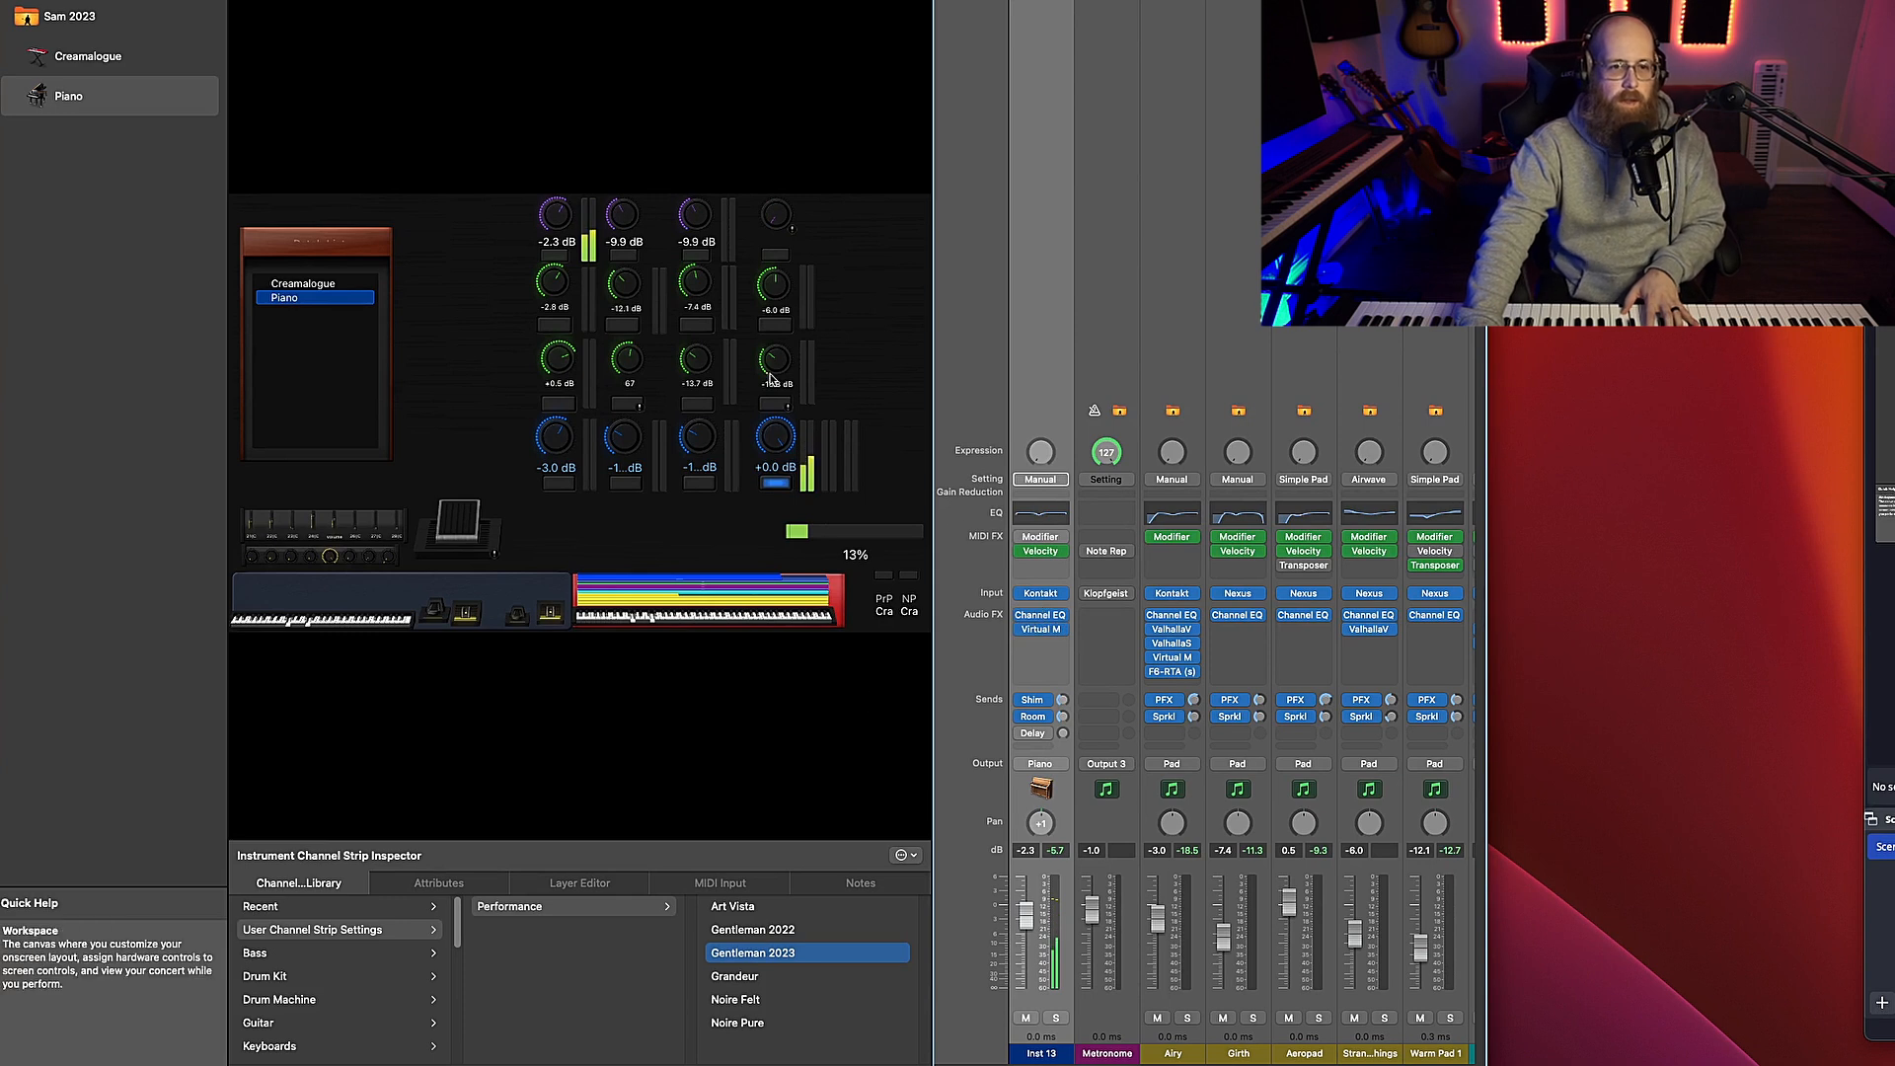
{"action": "left_click", "coordinate": [777, 216]}
{"action": "left_click", "coordinate": [534, 952]}
{"action": "scroll", "coordinate": [731, 1035], "scroll_direction": "down", "scroll_amount": 5}
{"action": "left_click", "coordinate": [696, 1026]}
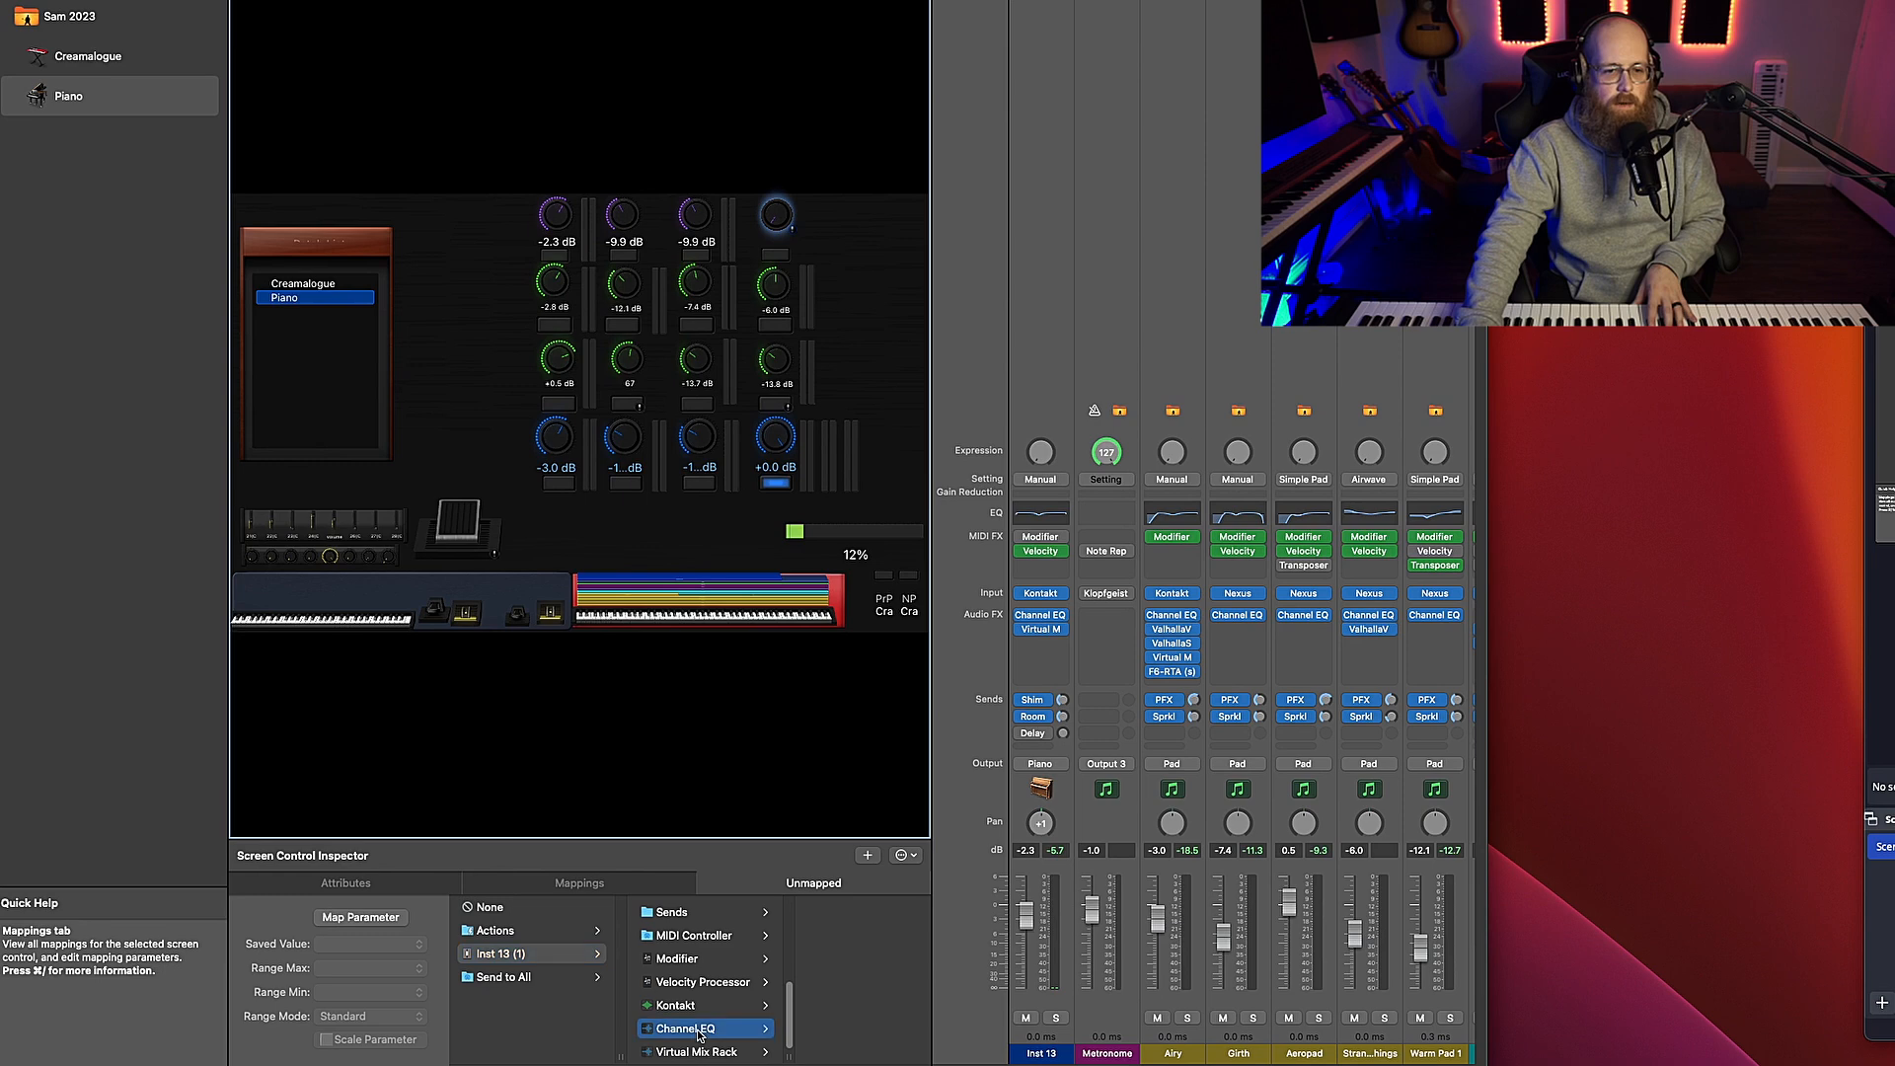
{"action": "left_click", "coordinate": [841, 977]}
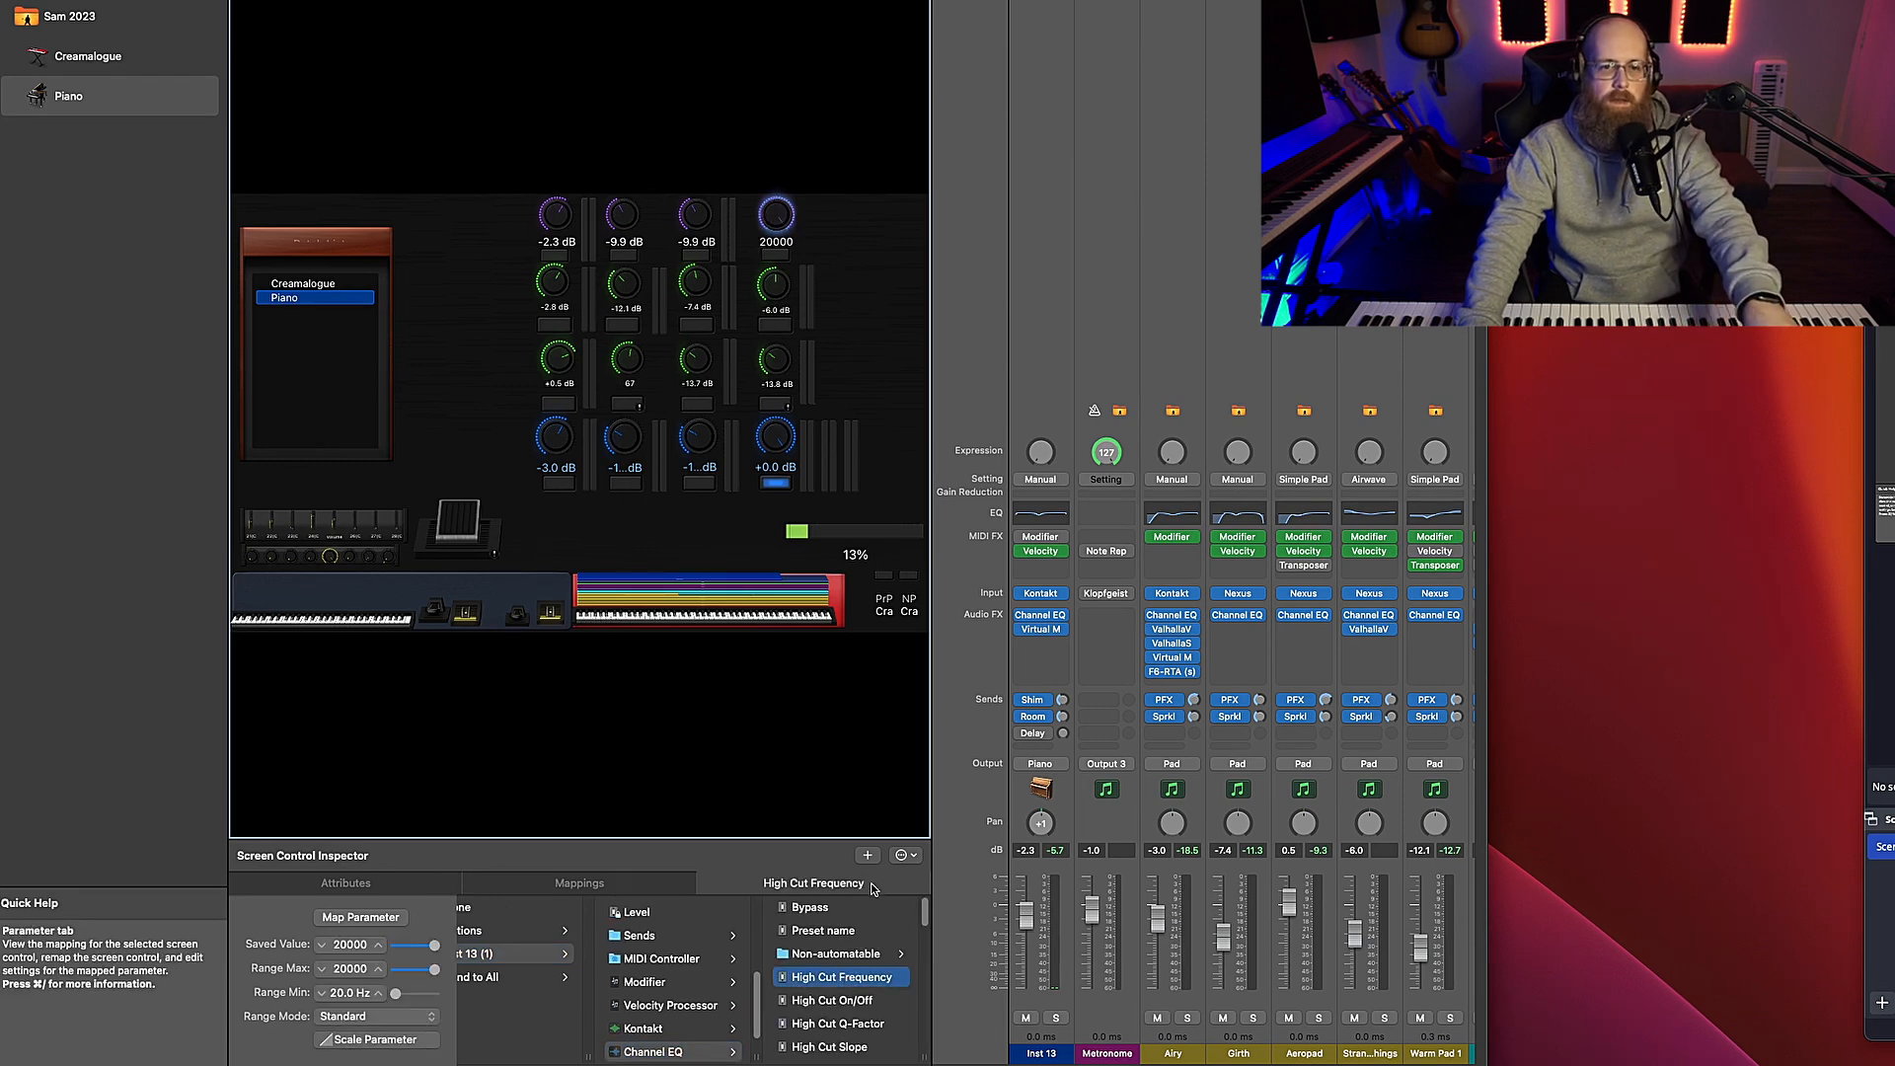
Save the piano channel strip setting as Gentleman 2023 in the Performance folder, replacing the existing one
{"action": "left_click", "coordinate": [1043, 479]}
{"action": "left_click", "coordinate": [1082, 592]}
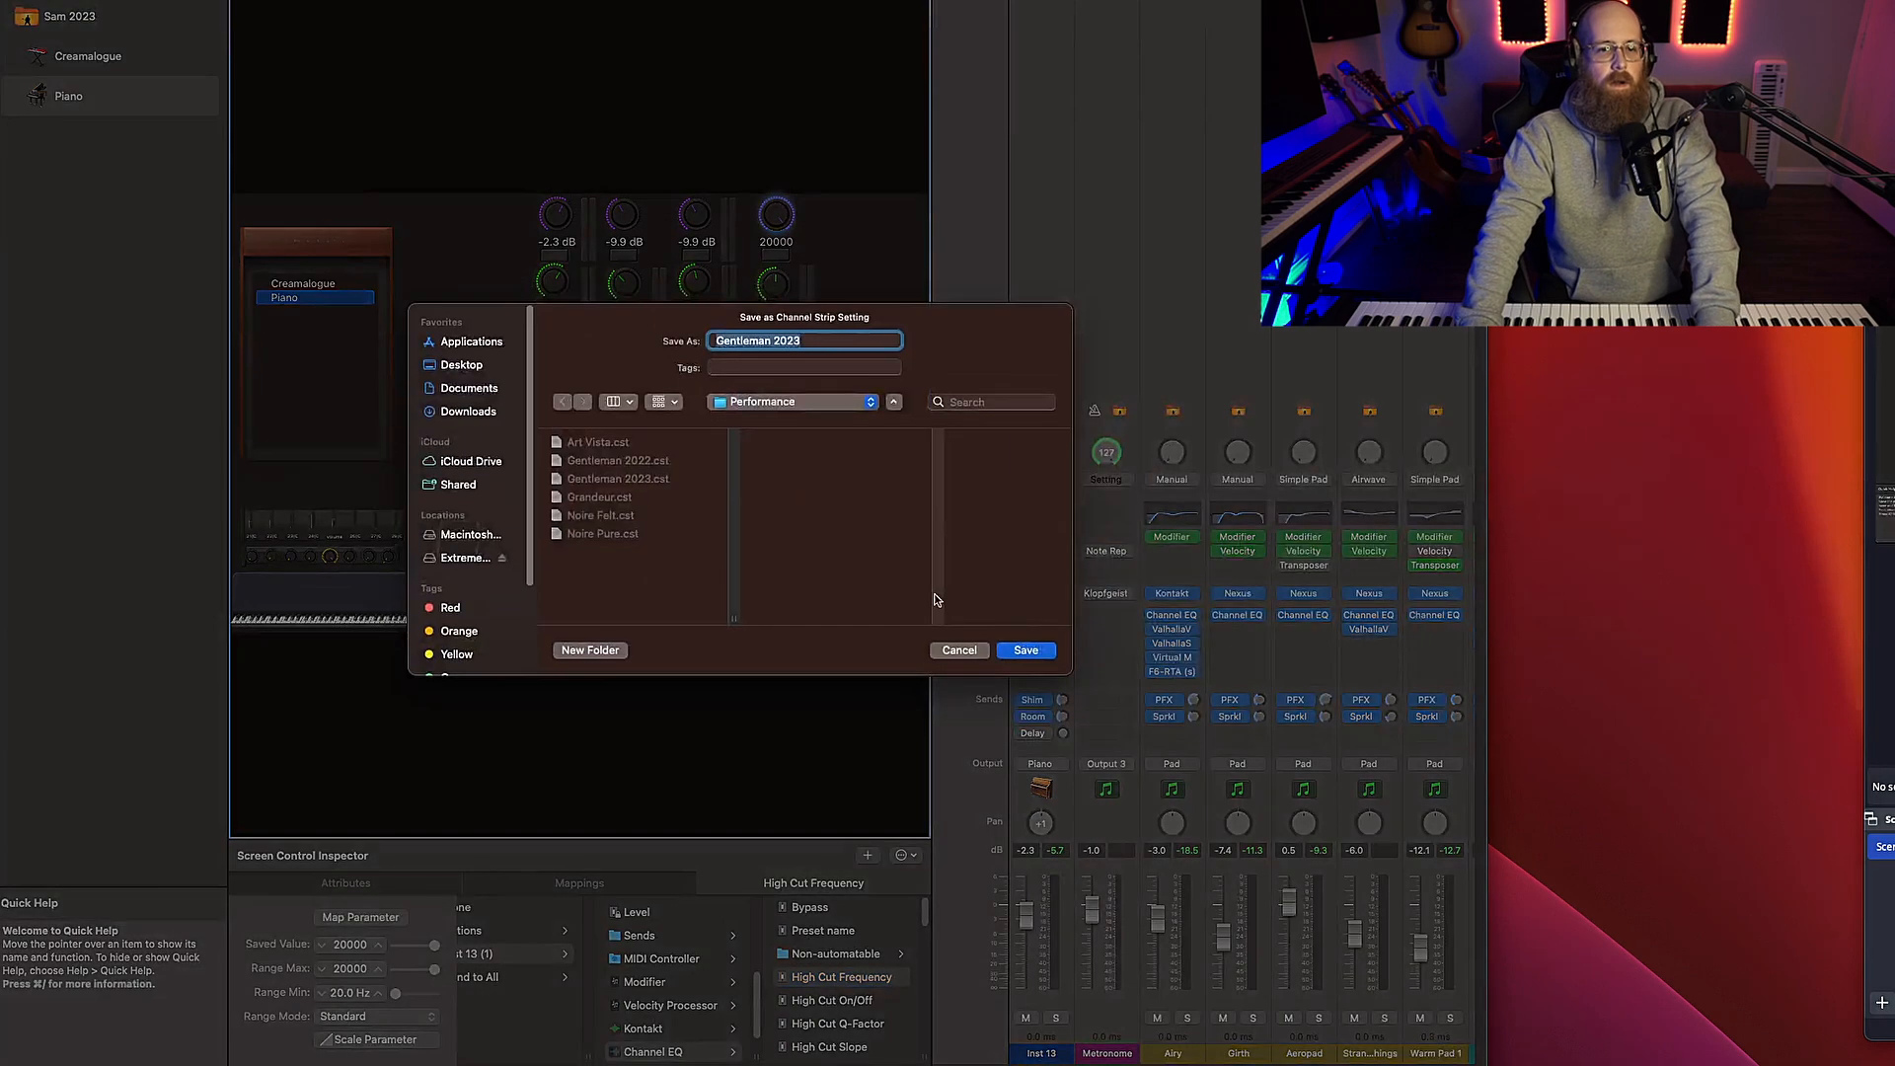
{"action": "left_click", "coordinate": [1034, 659]}
{"action": "left_click", "coordinate": [802, 580]}
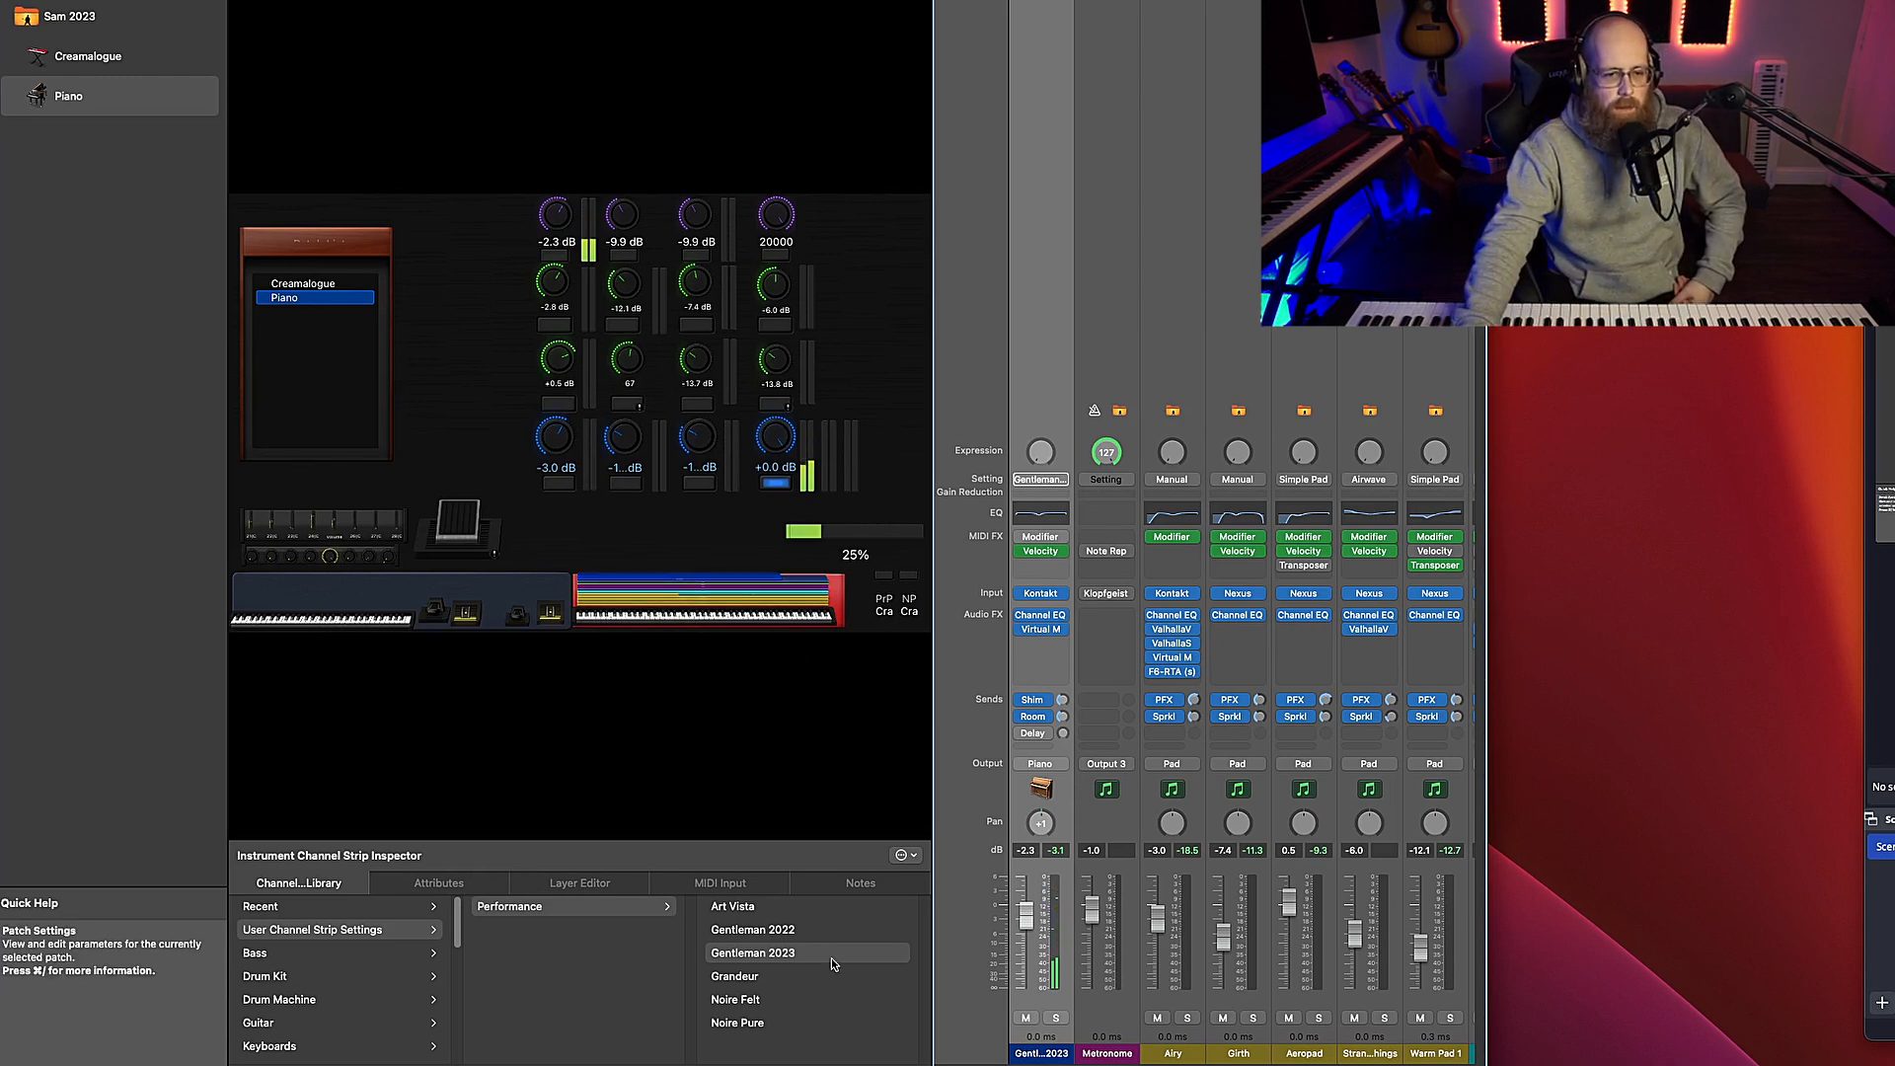
Load the Grandeur setting on the piano channel and check the instrument loaded in its Kontakt
{"action": "left_click", "coordinate": [807, 980]}
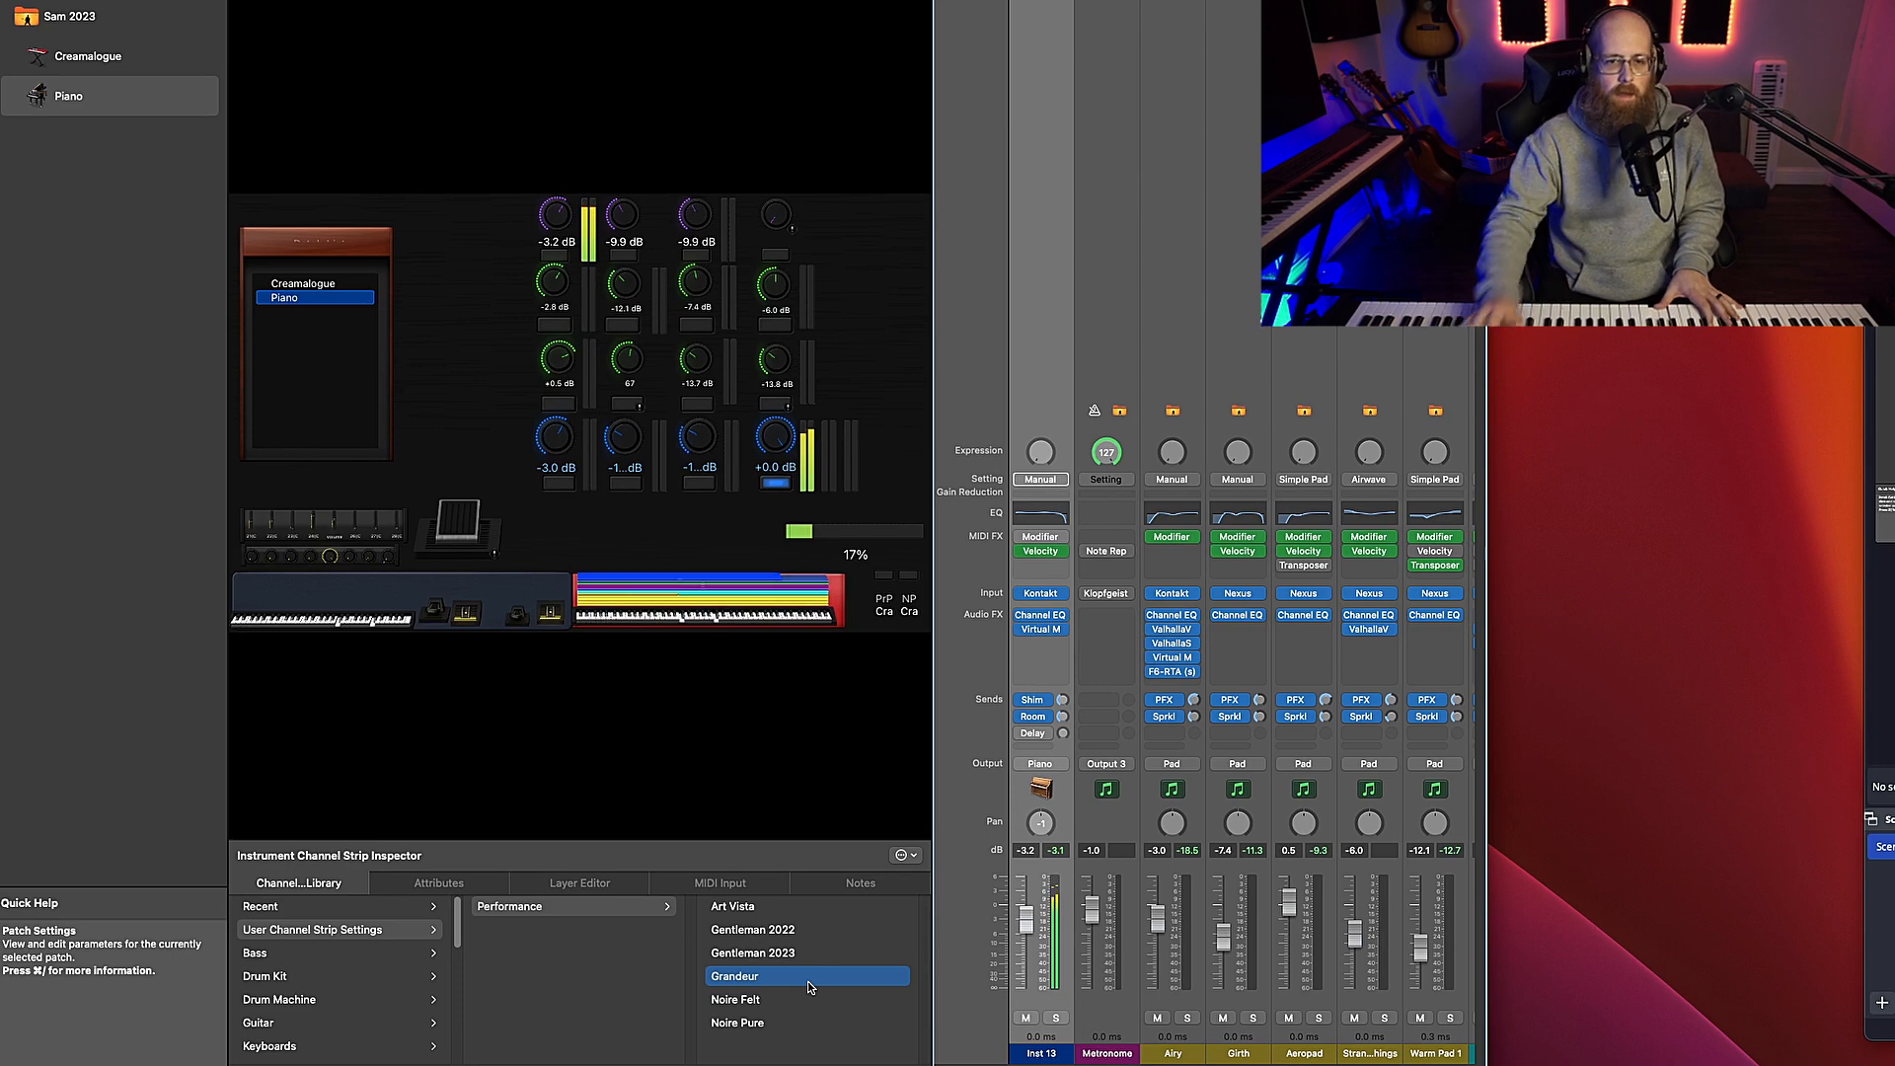
{"action": "left_click", "coordinate": [1050, 593]}
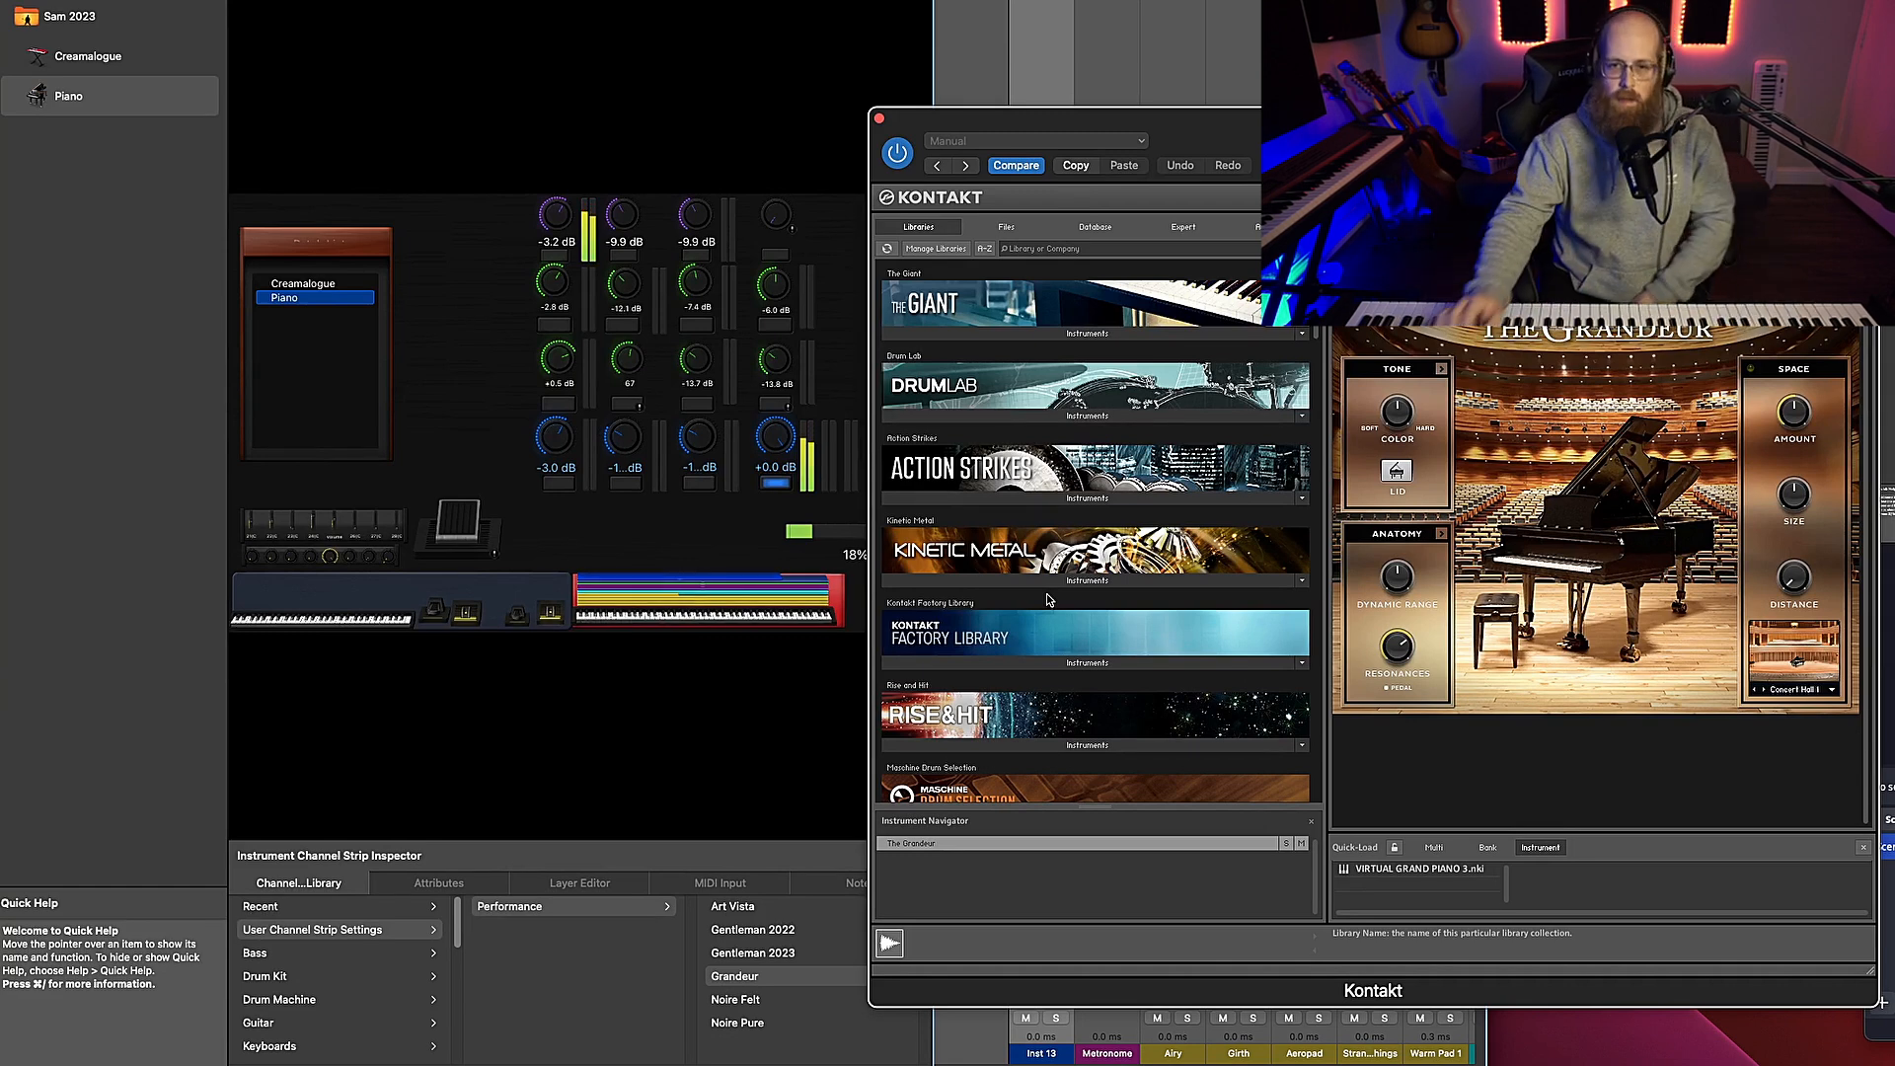
{"action": "left_click", "coordinate": [879, 118]}
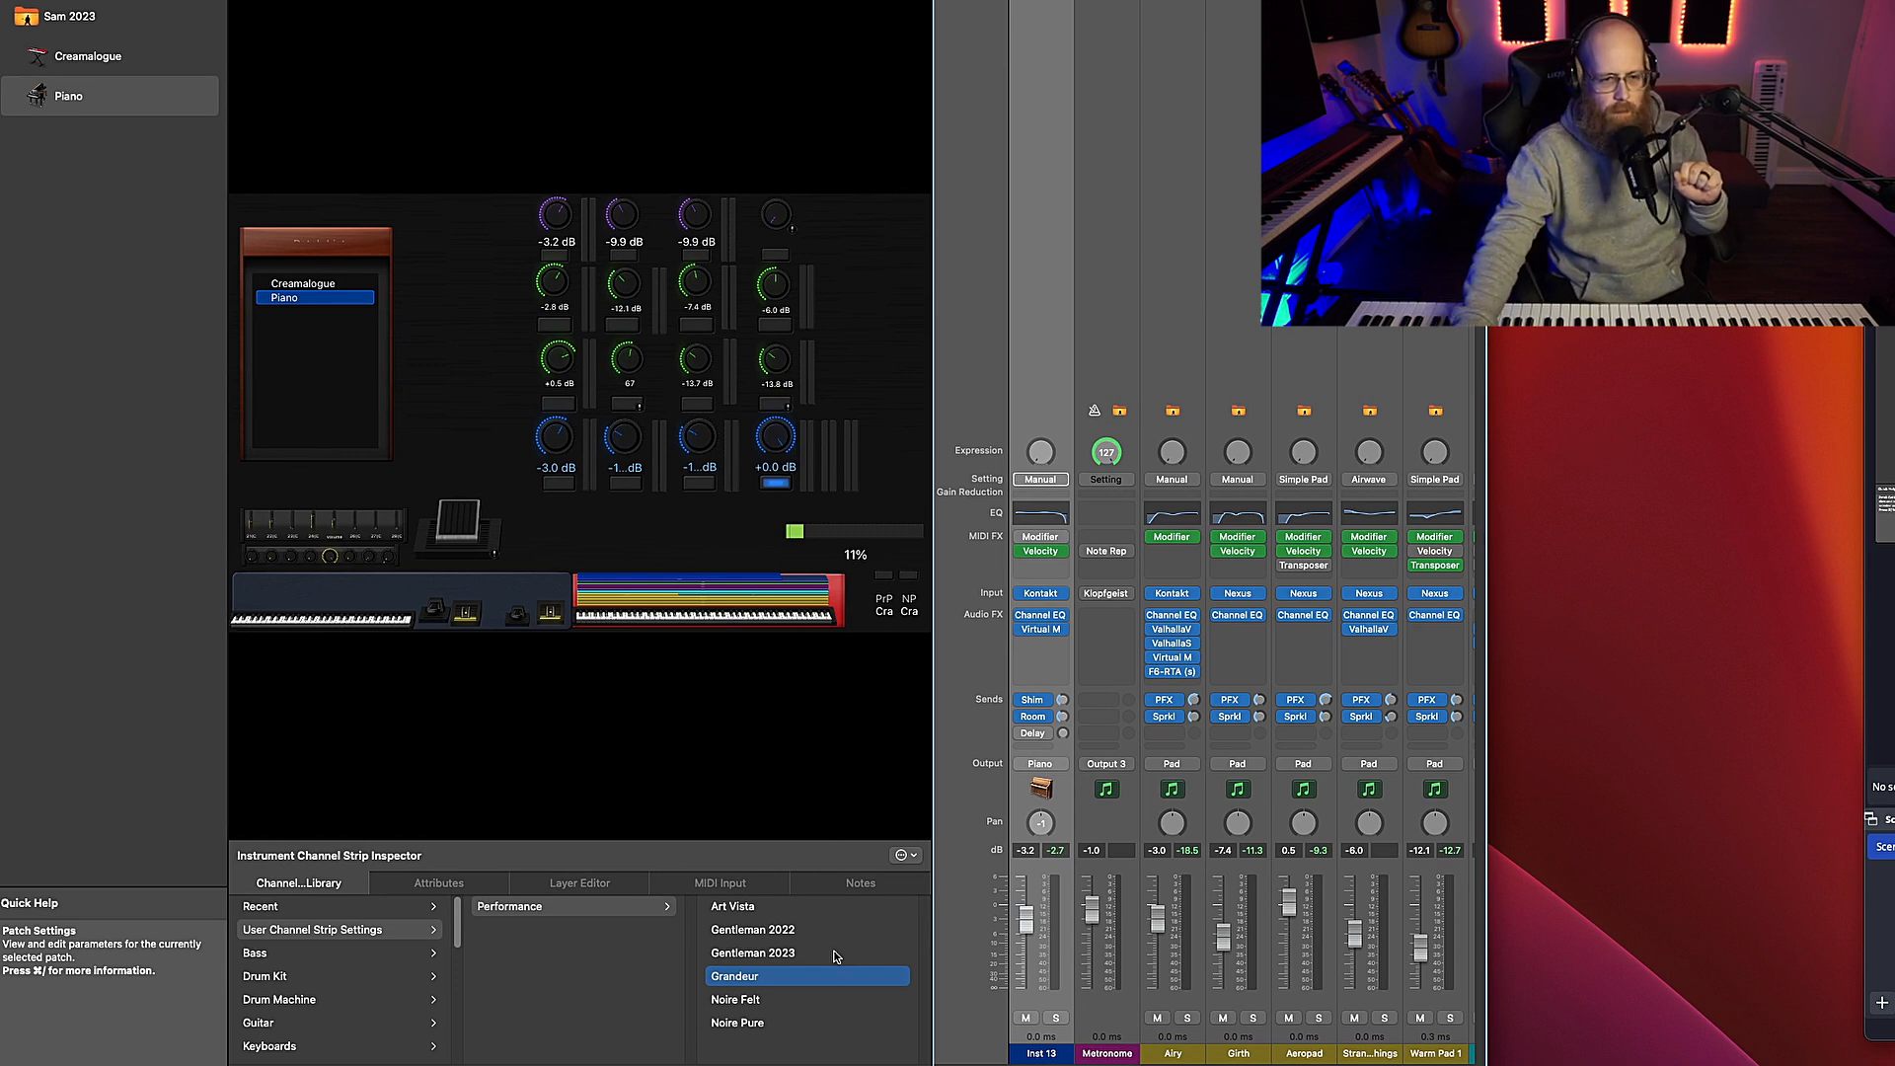
Audition the Noire Felt and Gentleman 2023 settings on the piano channel and load the Noire Pure setting
{"action": "left_click", "coordinate": [811, 1000]}
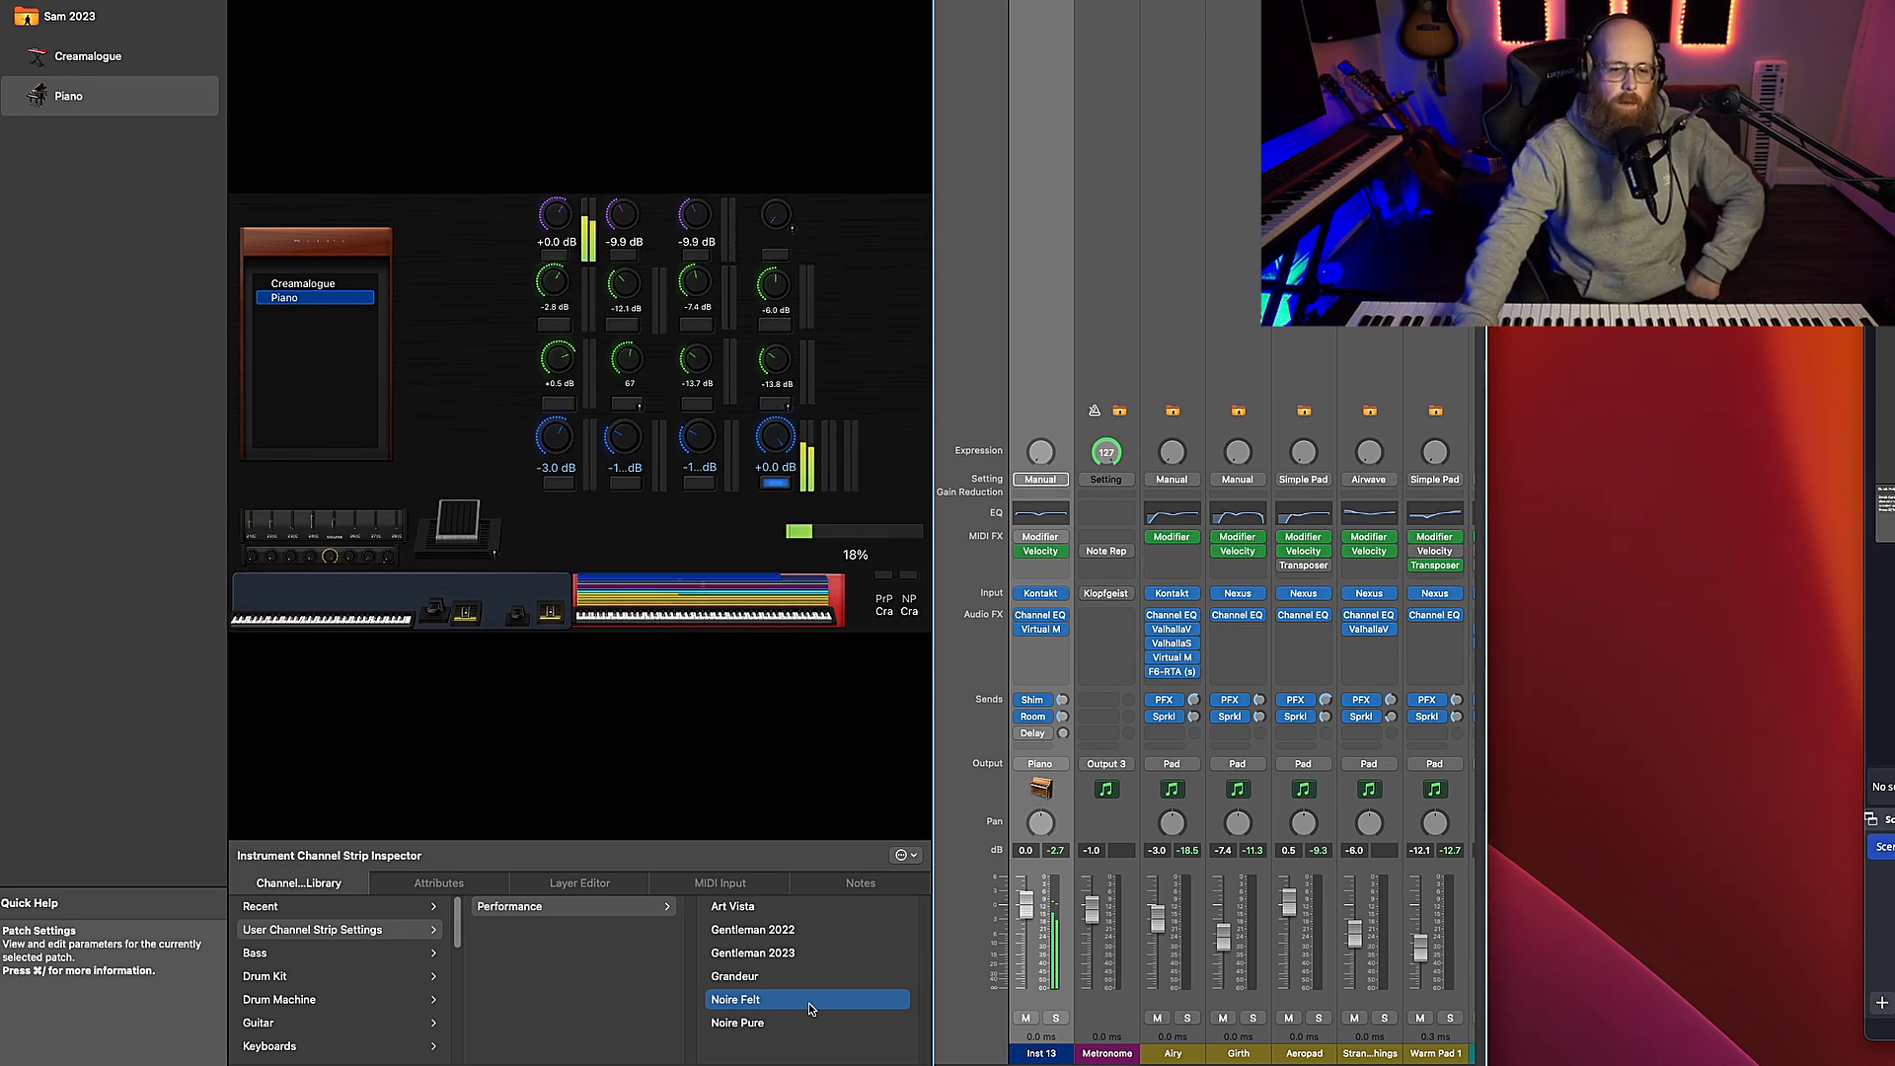
{"action": "left_click", "coordinate": [807, 955]}
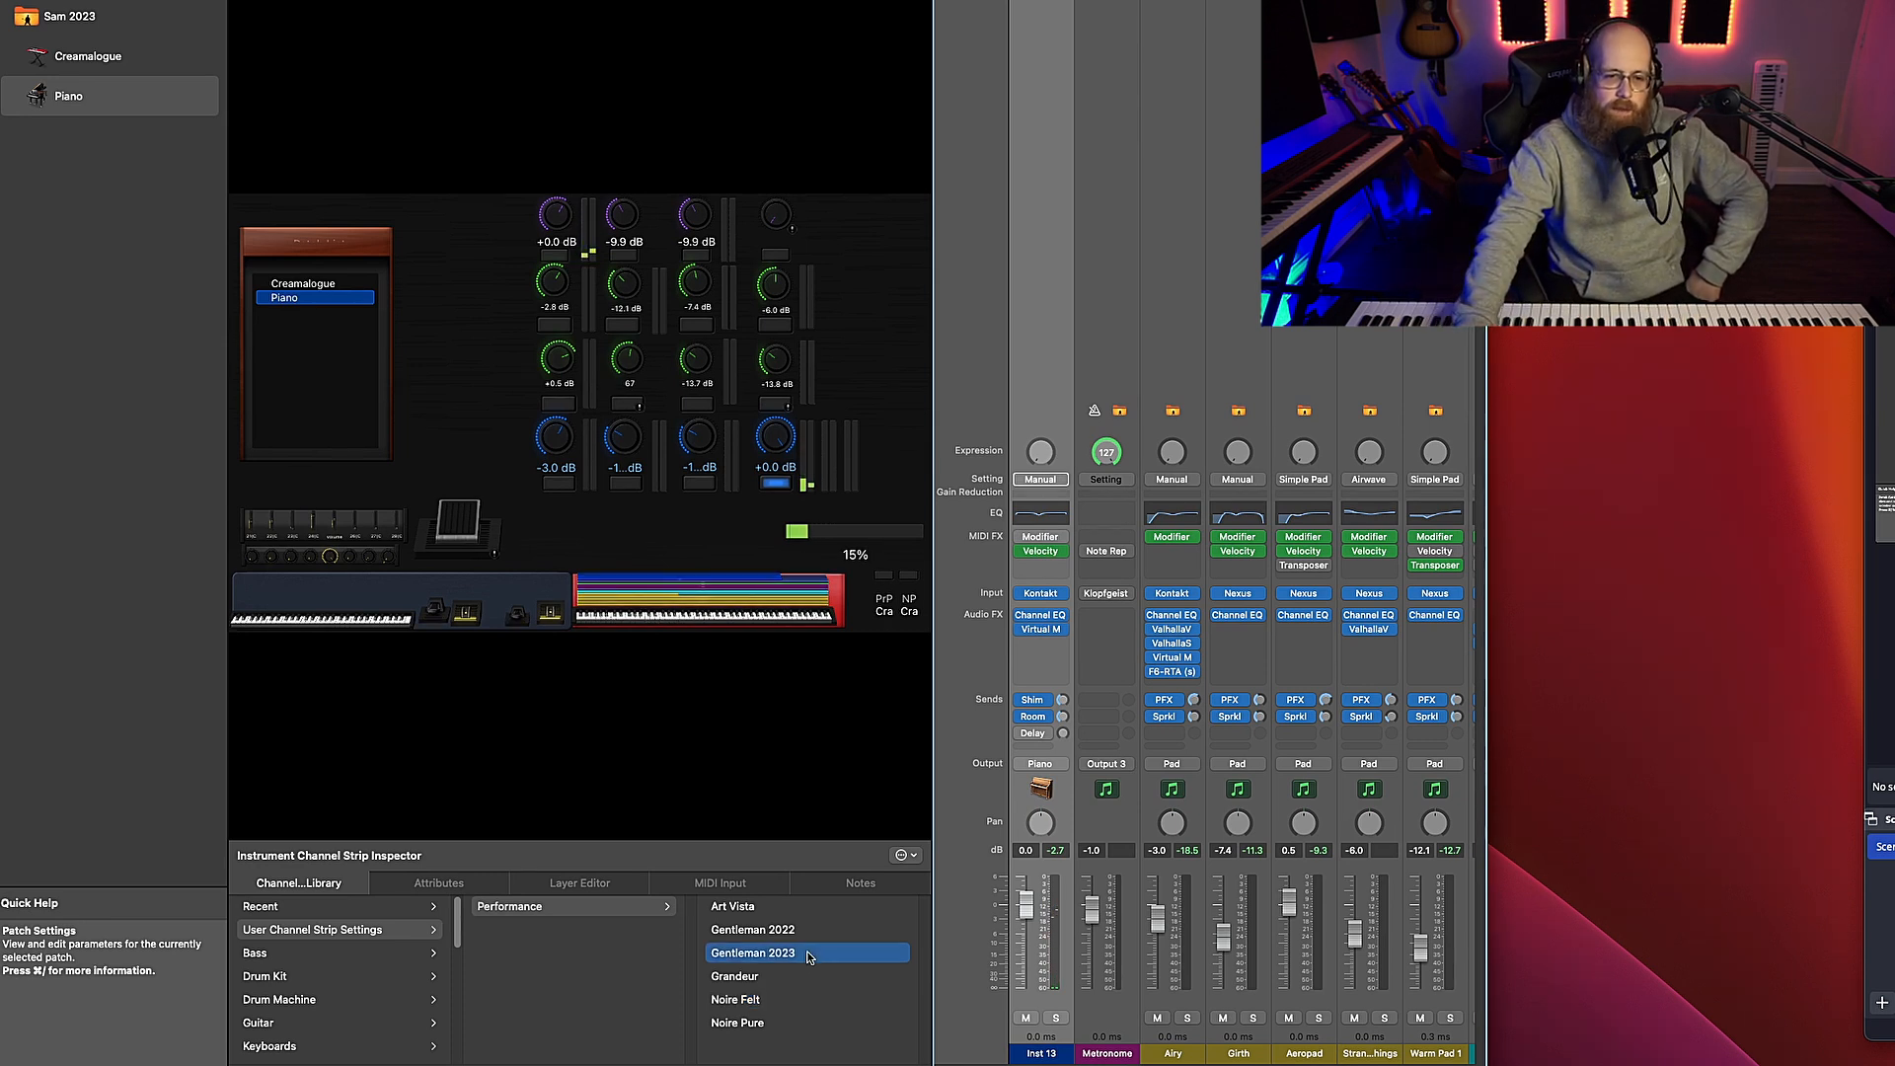
{"action": "left_click", "coordinate": [795, 1027]}
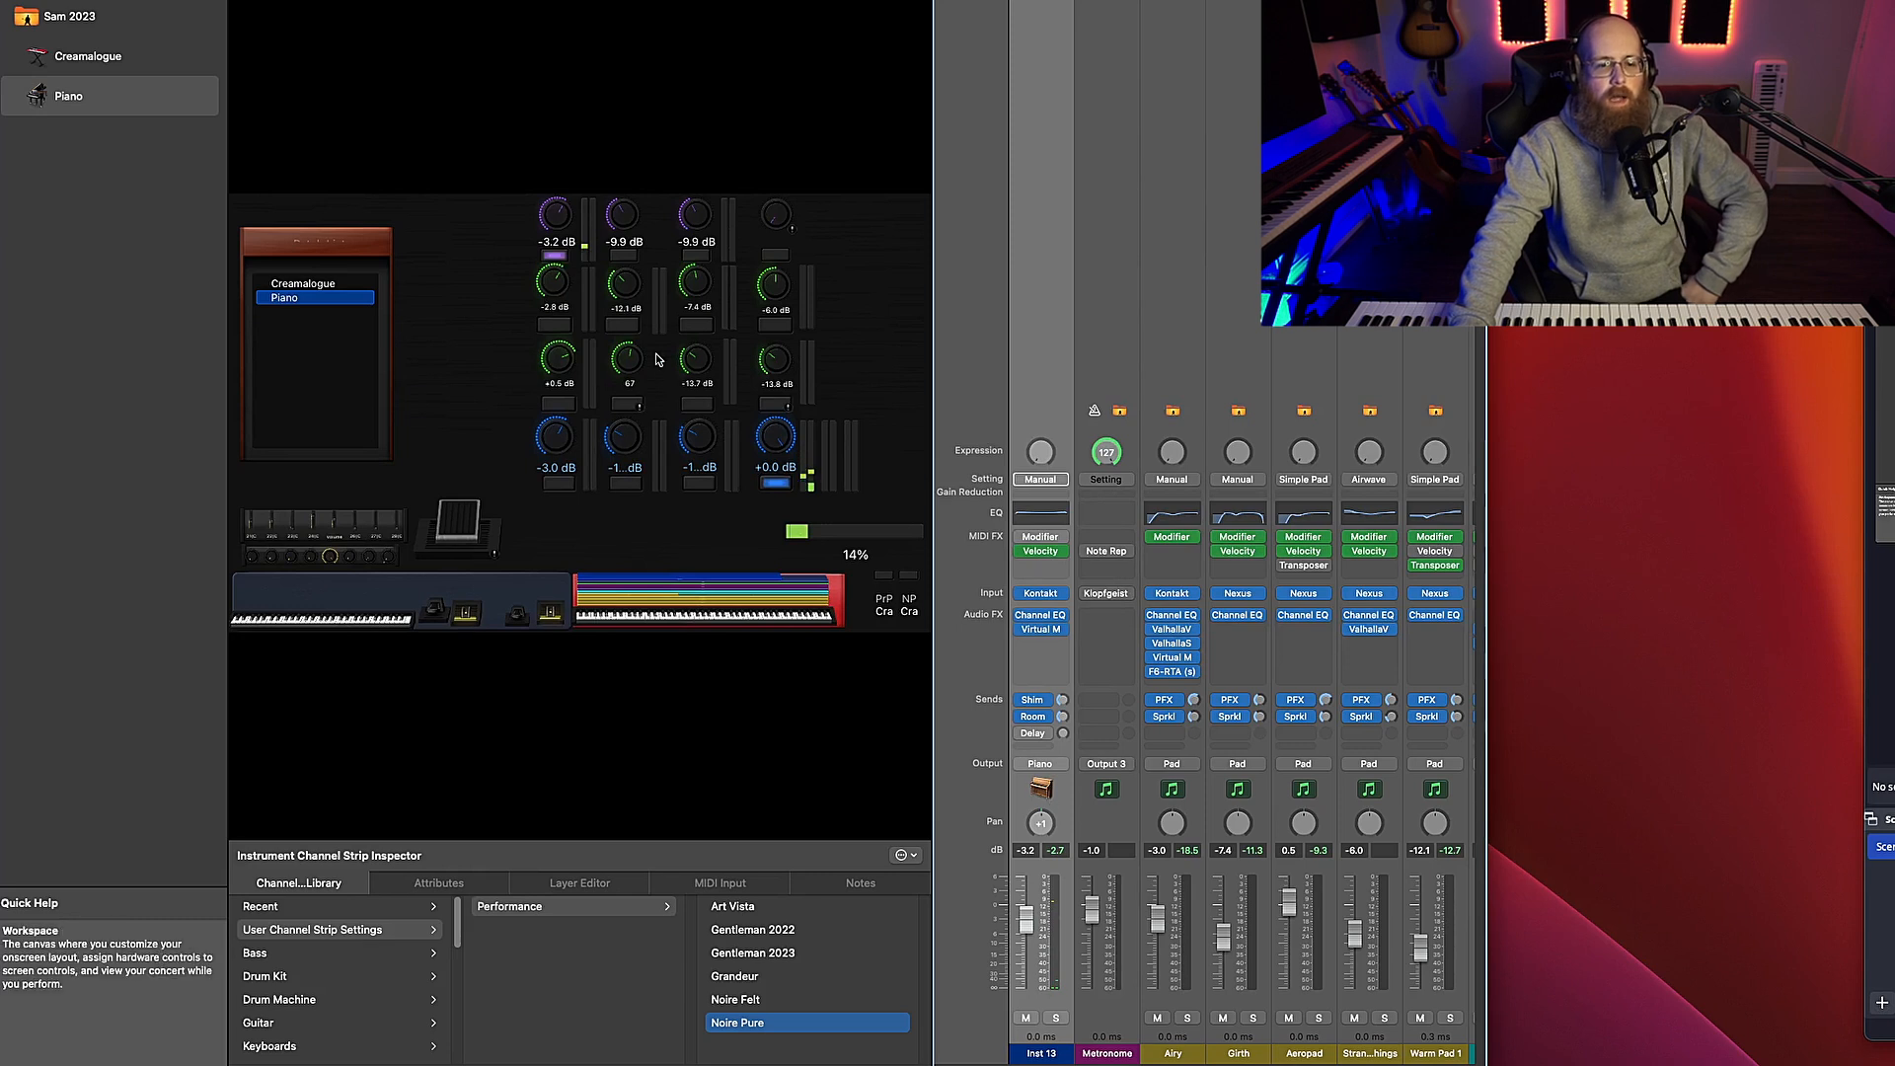
Map the button beneath the first top-row knob to the Bypass parameter of the piano channel's Modifier
{"action": "left_click", "coordinate": [554, 256]}
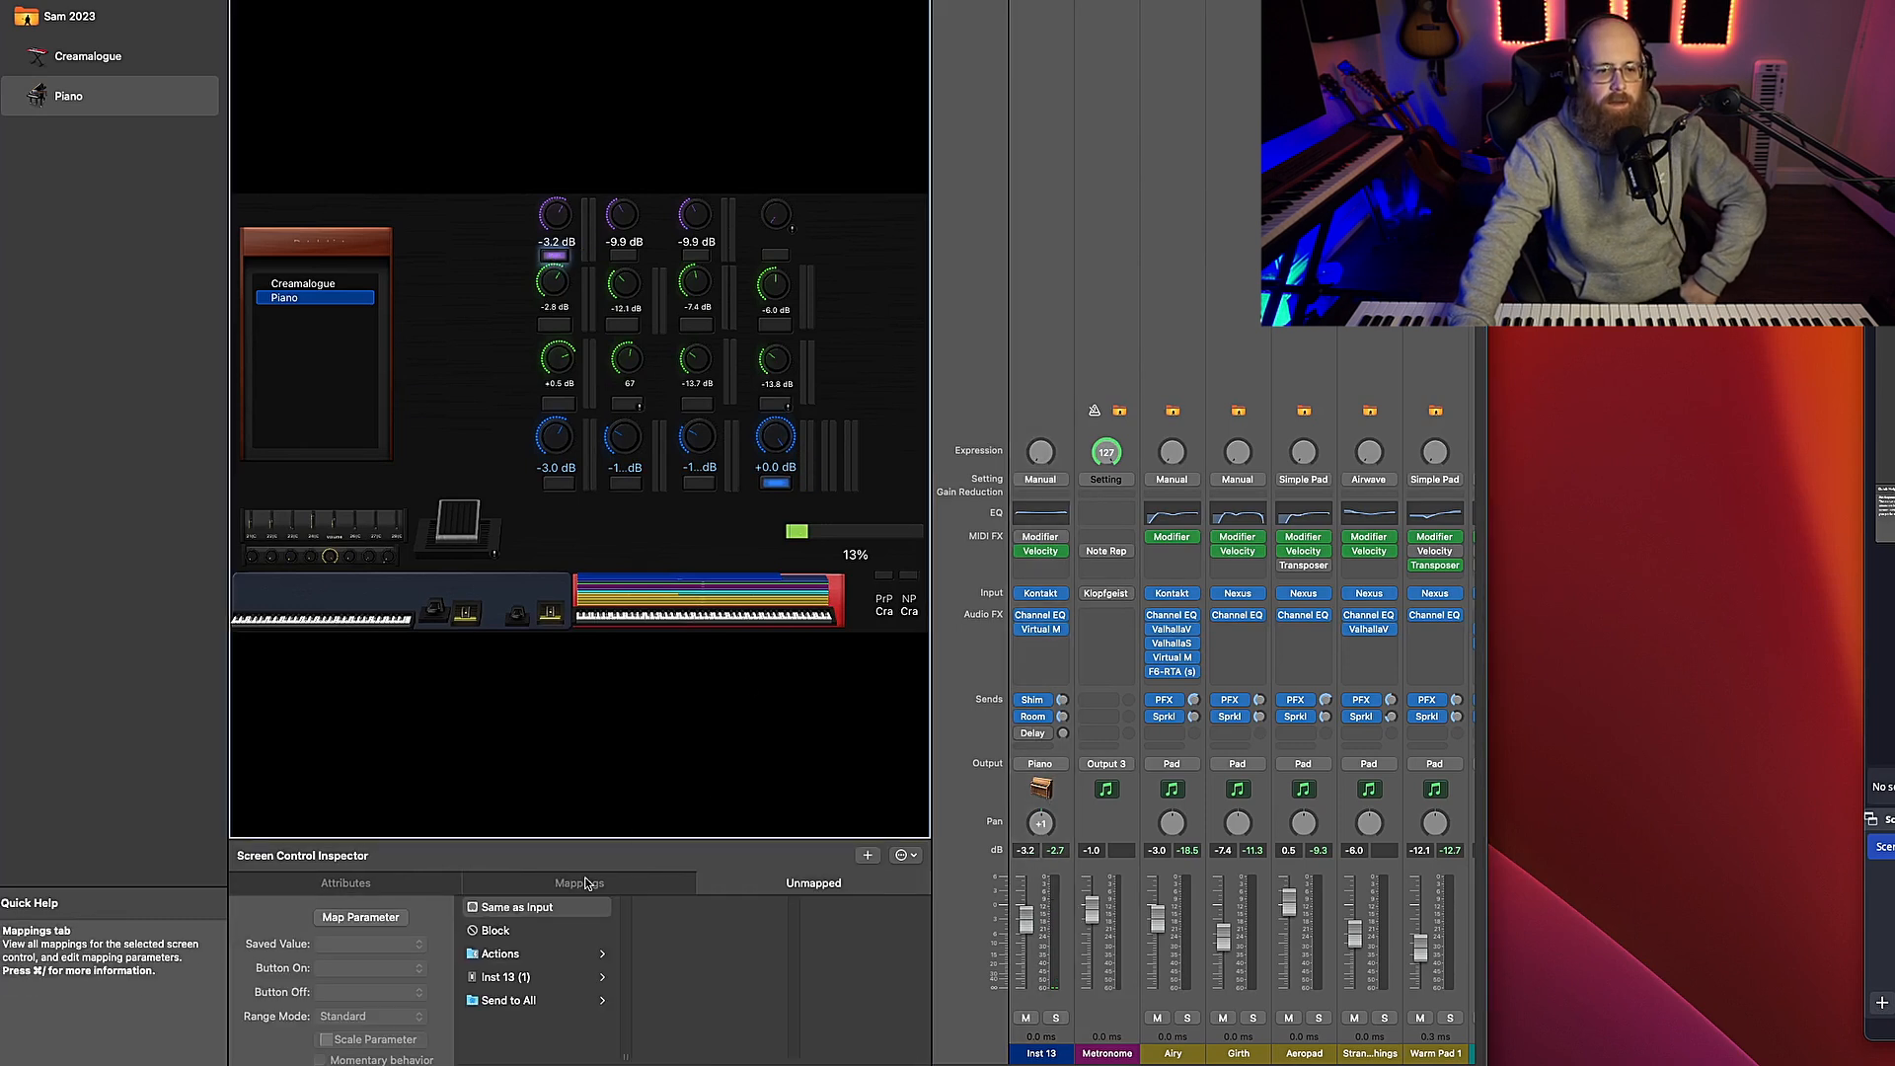
{"action": "left_click", "coordinate": [533, 977]}
{"action": "scroll", "coordinate": [720, 992], "scroll_direction": "down", "scroll_amount": 3}
{"action": "scroll", "coordinate": [721, 992], "scroll_direction": "down", "scroll_amount": 3}
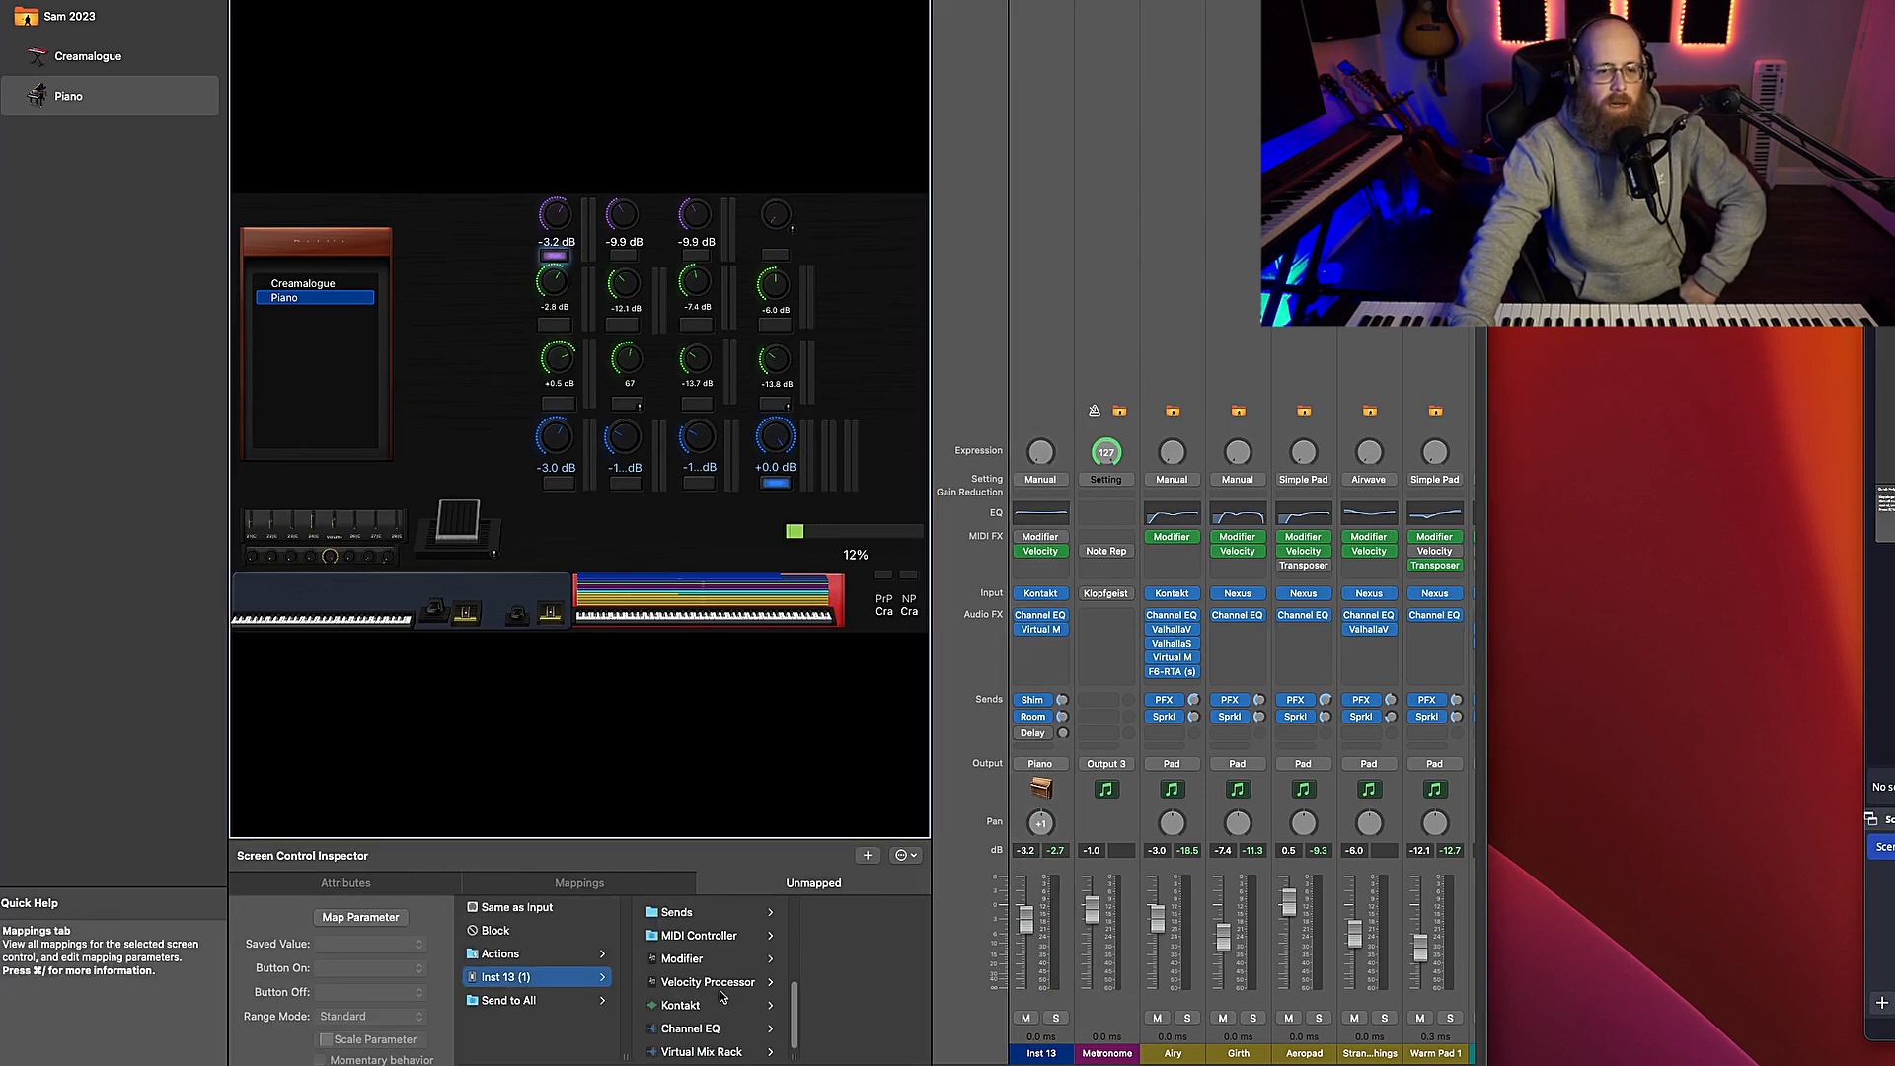
{"action": "left_click", "coordinate": [719, 959]}
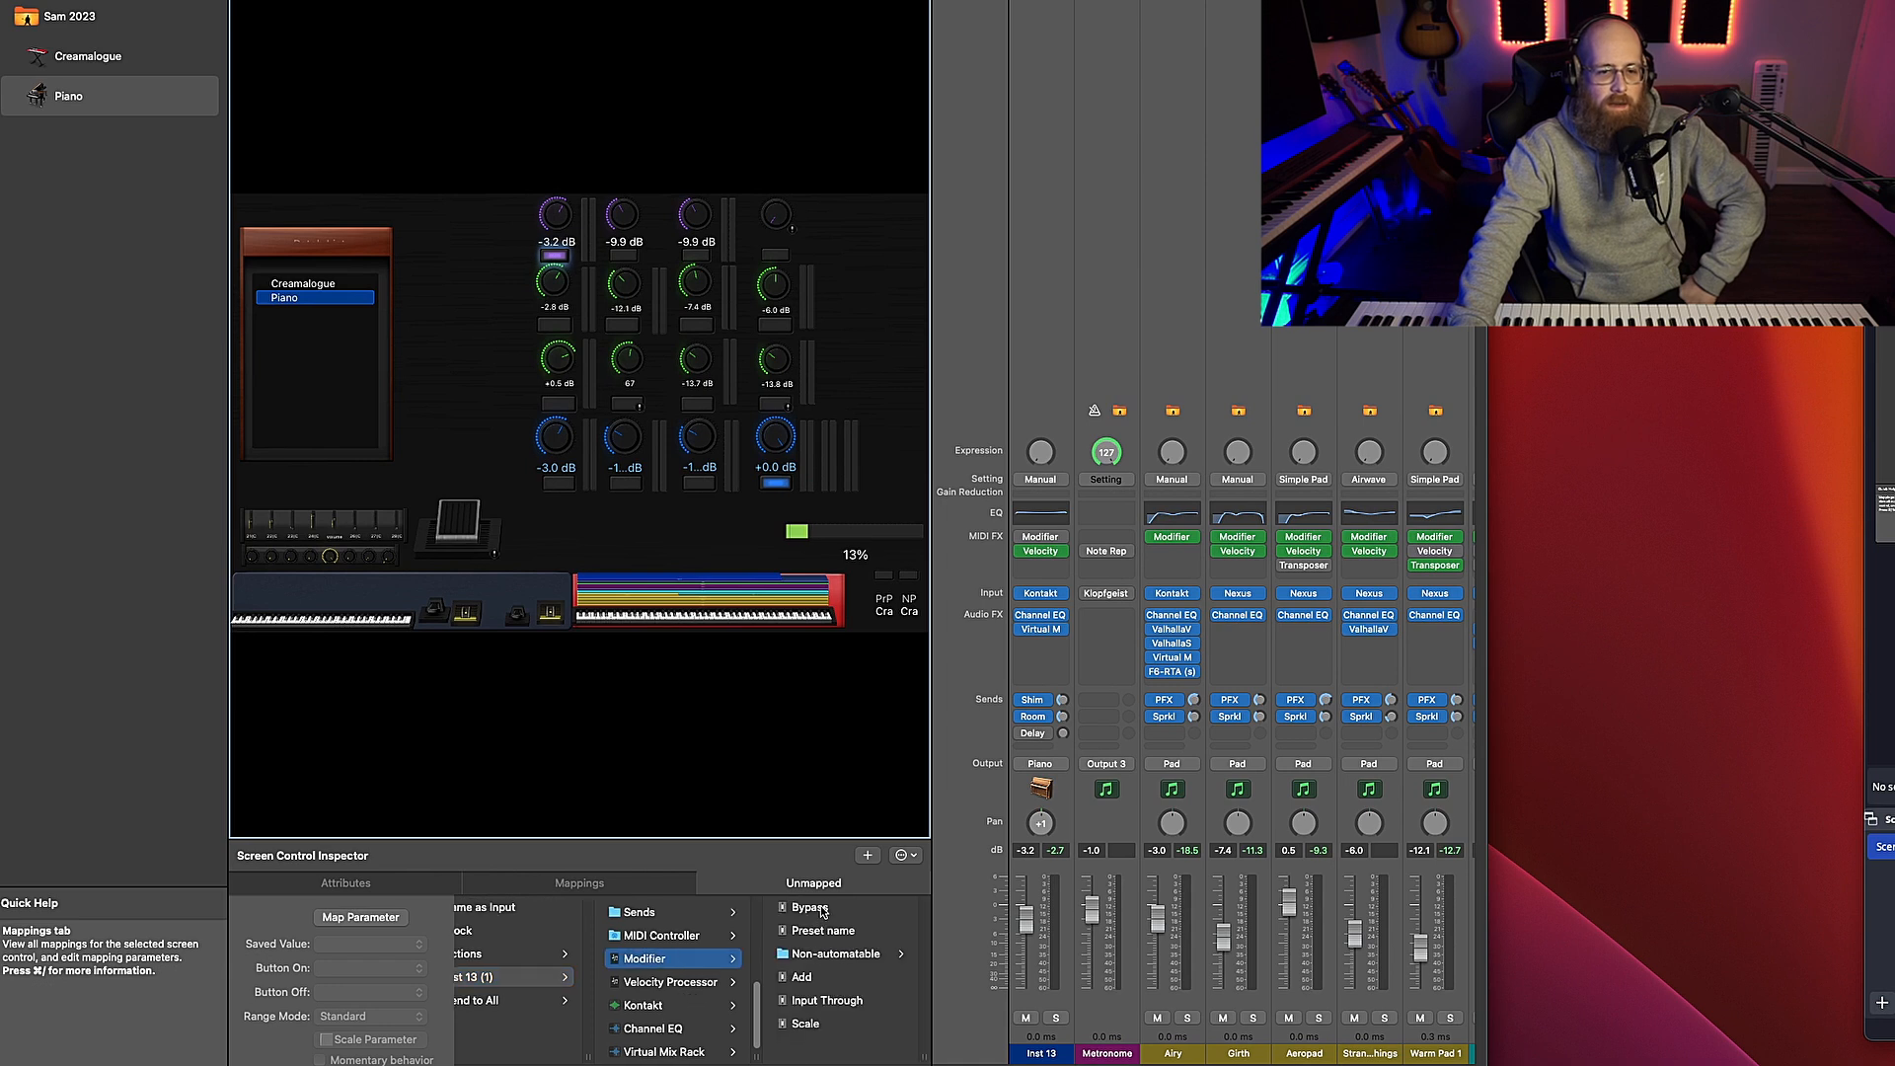
{"action": "left_click", "coordinate": [819, 906]}
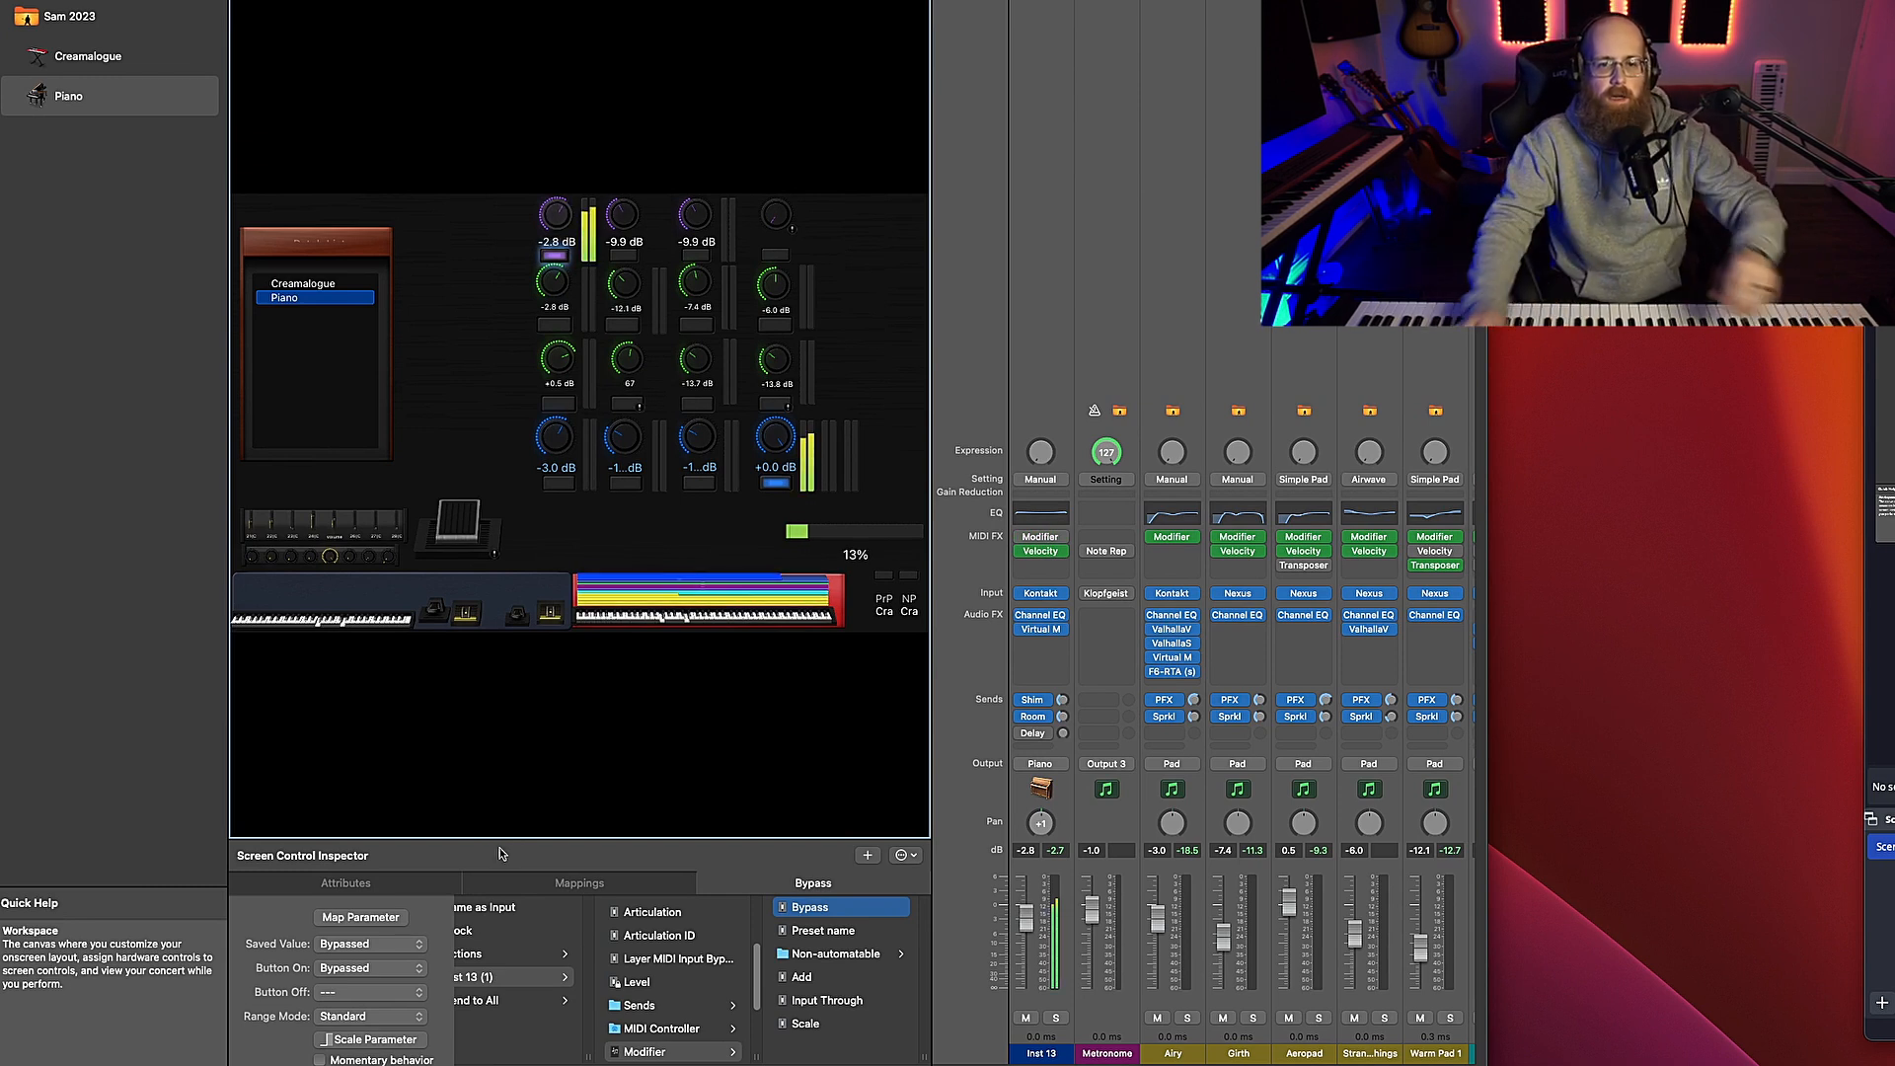
Check the piano channel's Kontakt instrument and examine its Velocity Processor, including the mode and the note range settings
{"action": "left_click", "coordinate": [1045, 598]}
{"action": "left_click", "coordinate": [886, 119]}
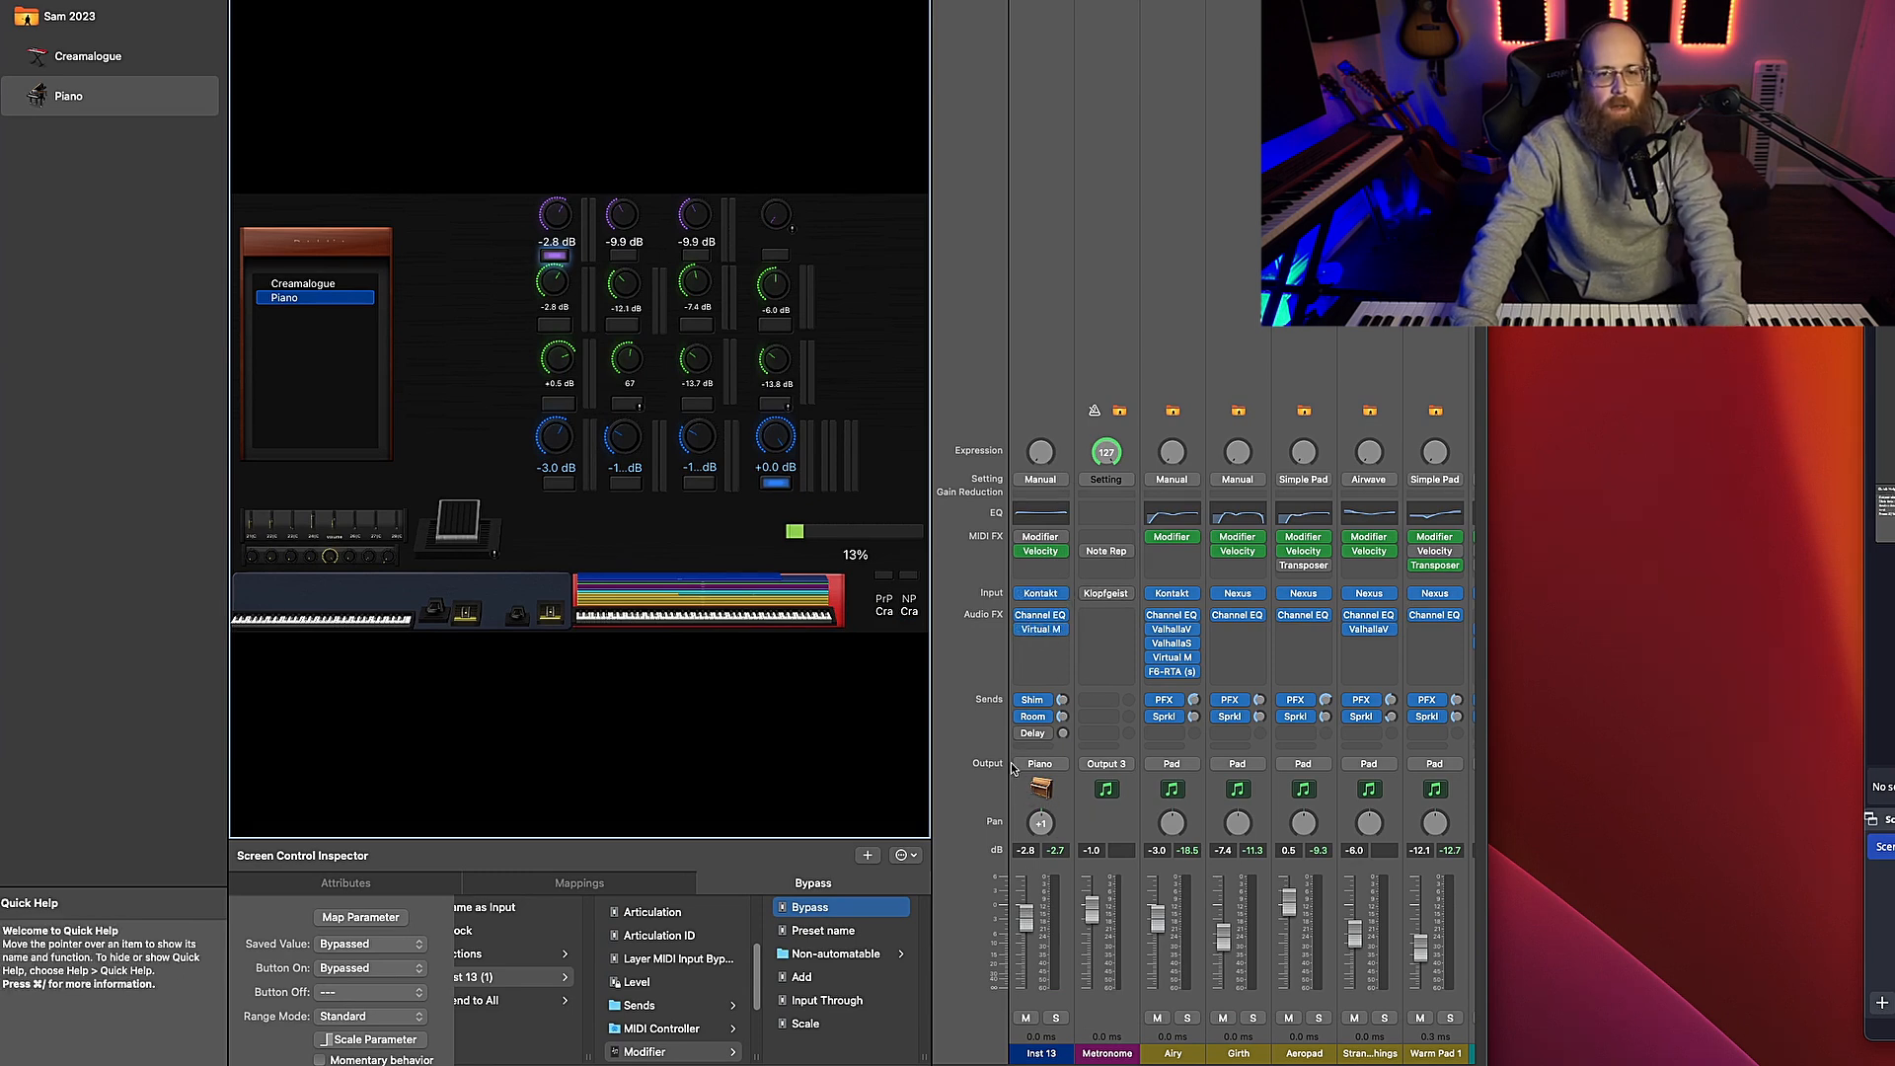
{"action": "left_click", "coordinate": [1048, 552]}
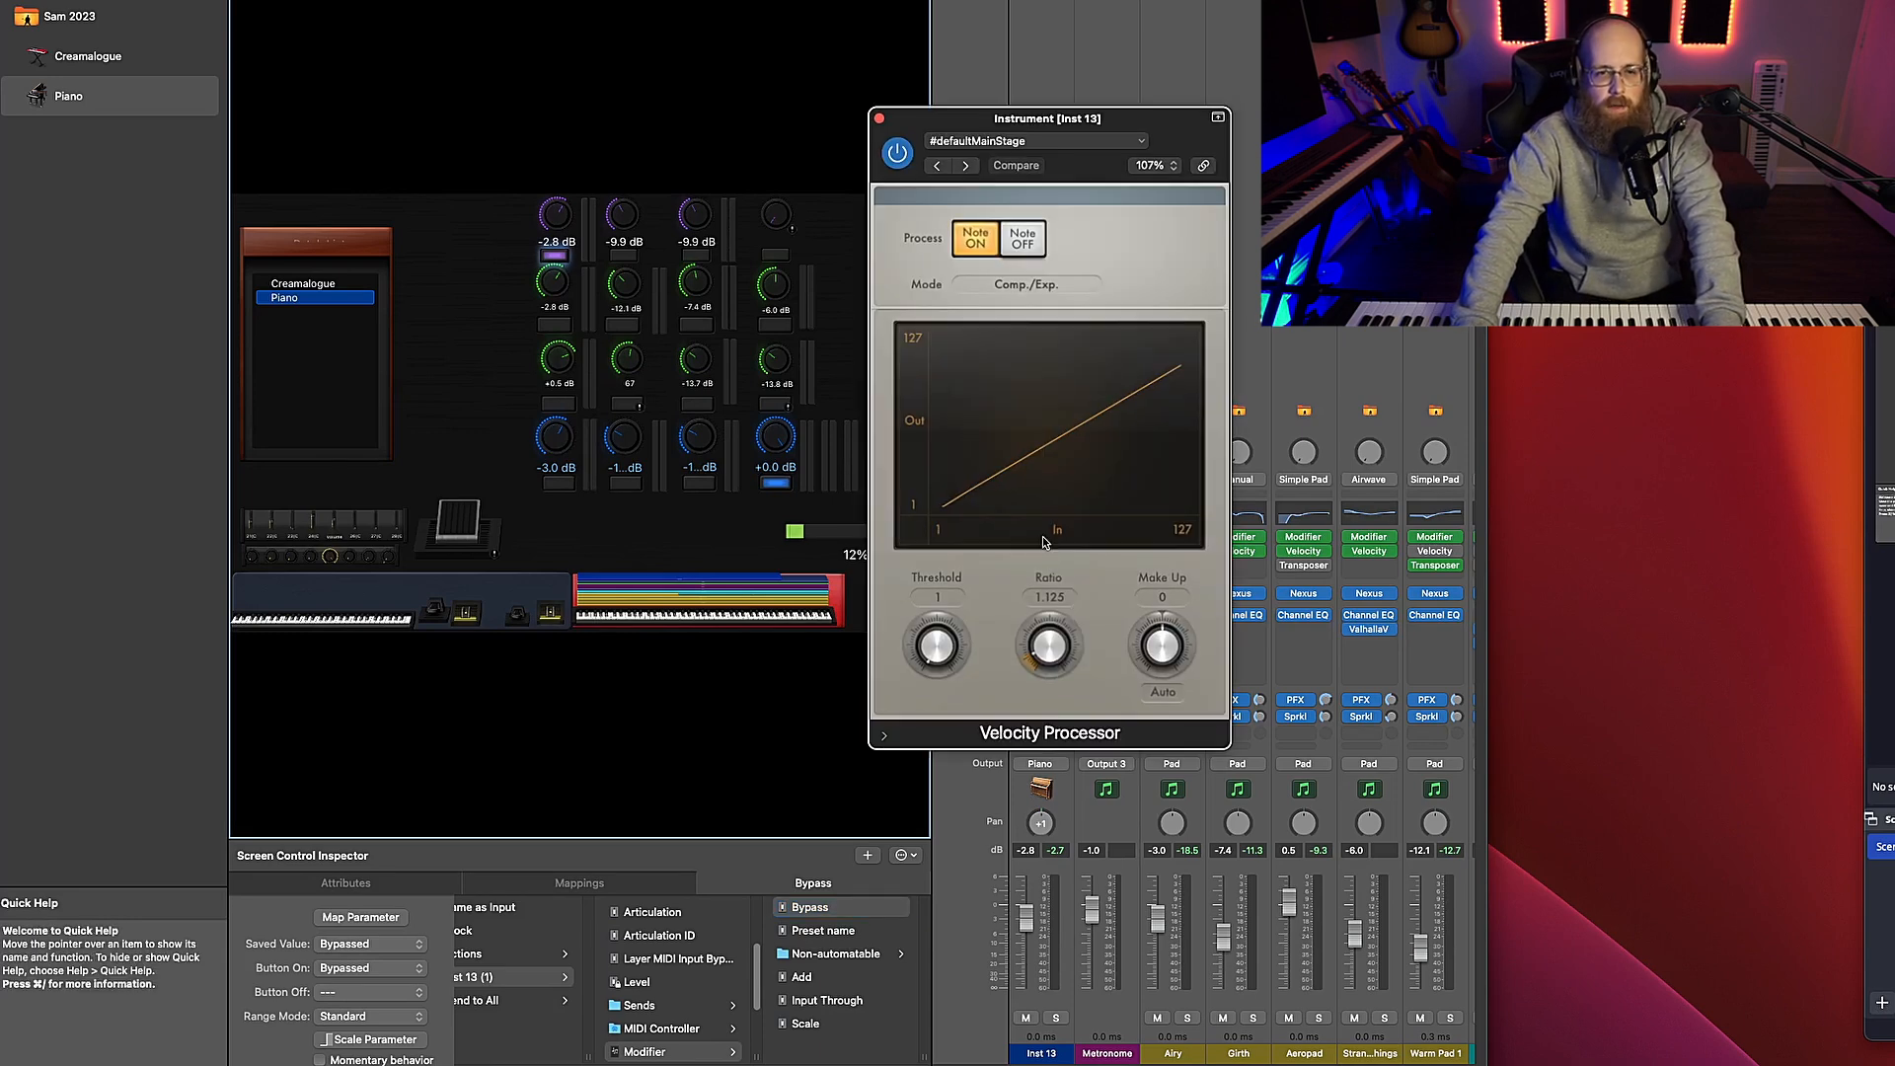
{"action": "left_click", "coordinate": [881, 739]}
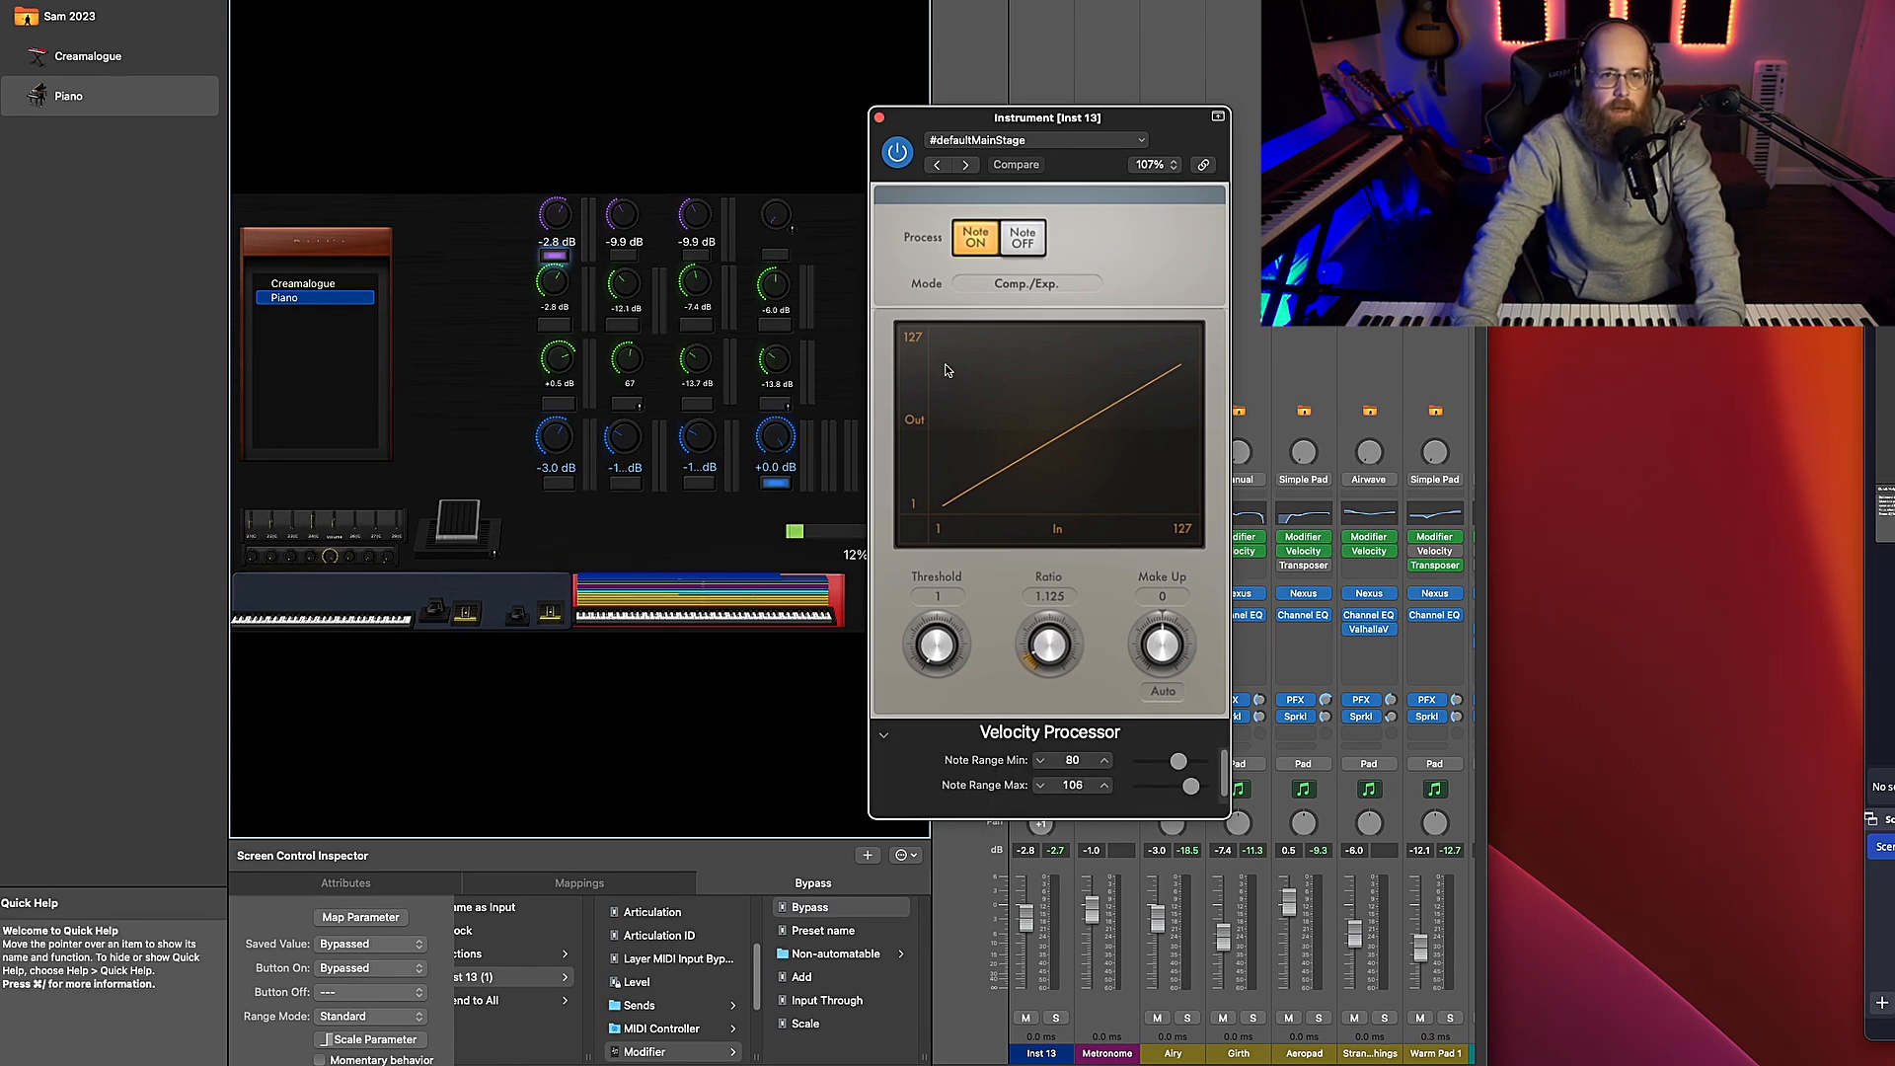
{"action": "left_click_drag", "start_coordinate": [1030, 117], "coordinate": [717, 67]}
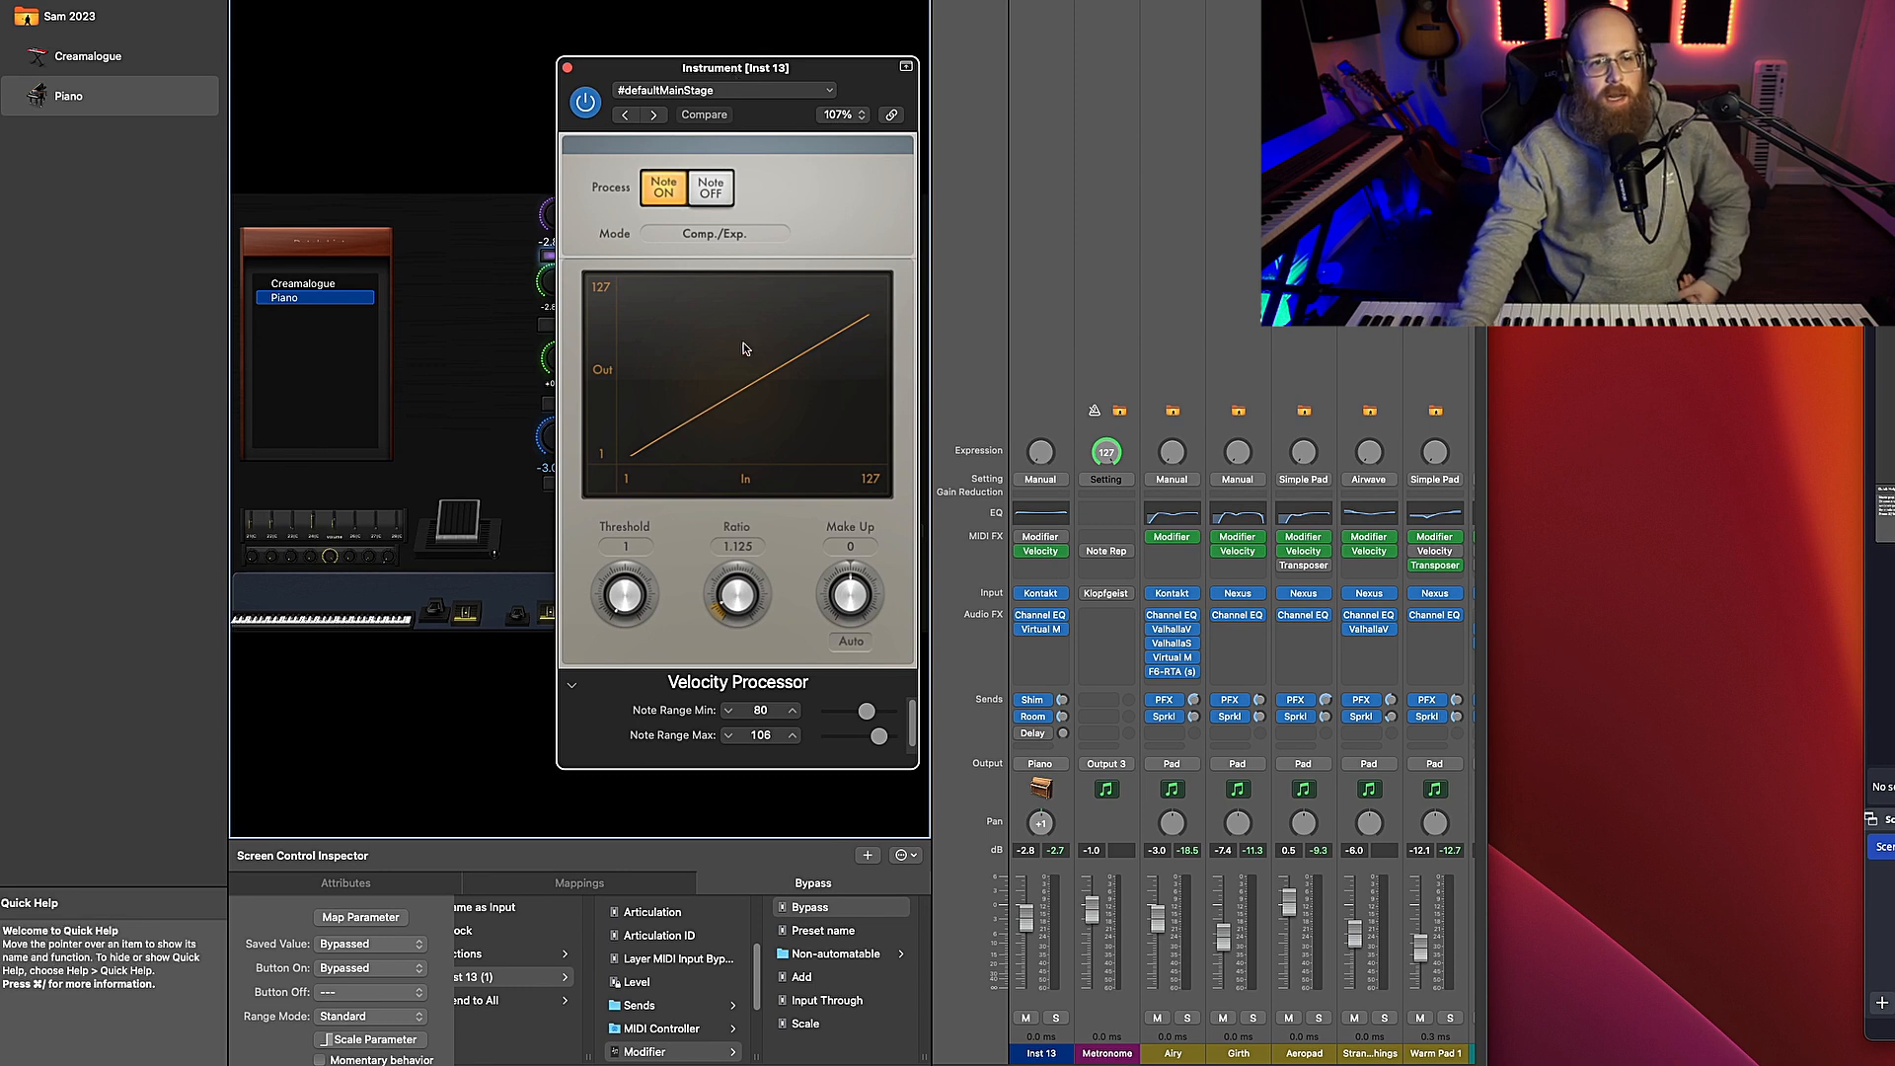
{"action": "left_click", "coordinate": [713, 237]}
{"action": "left_click", "coordinate": [802, 176]}
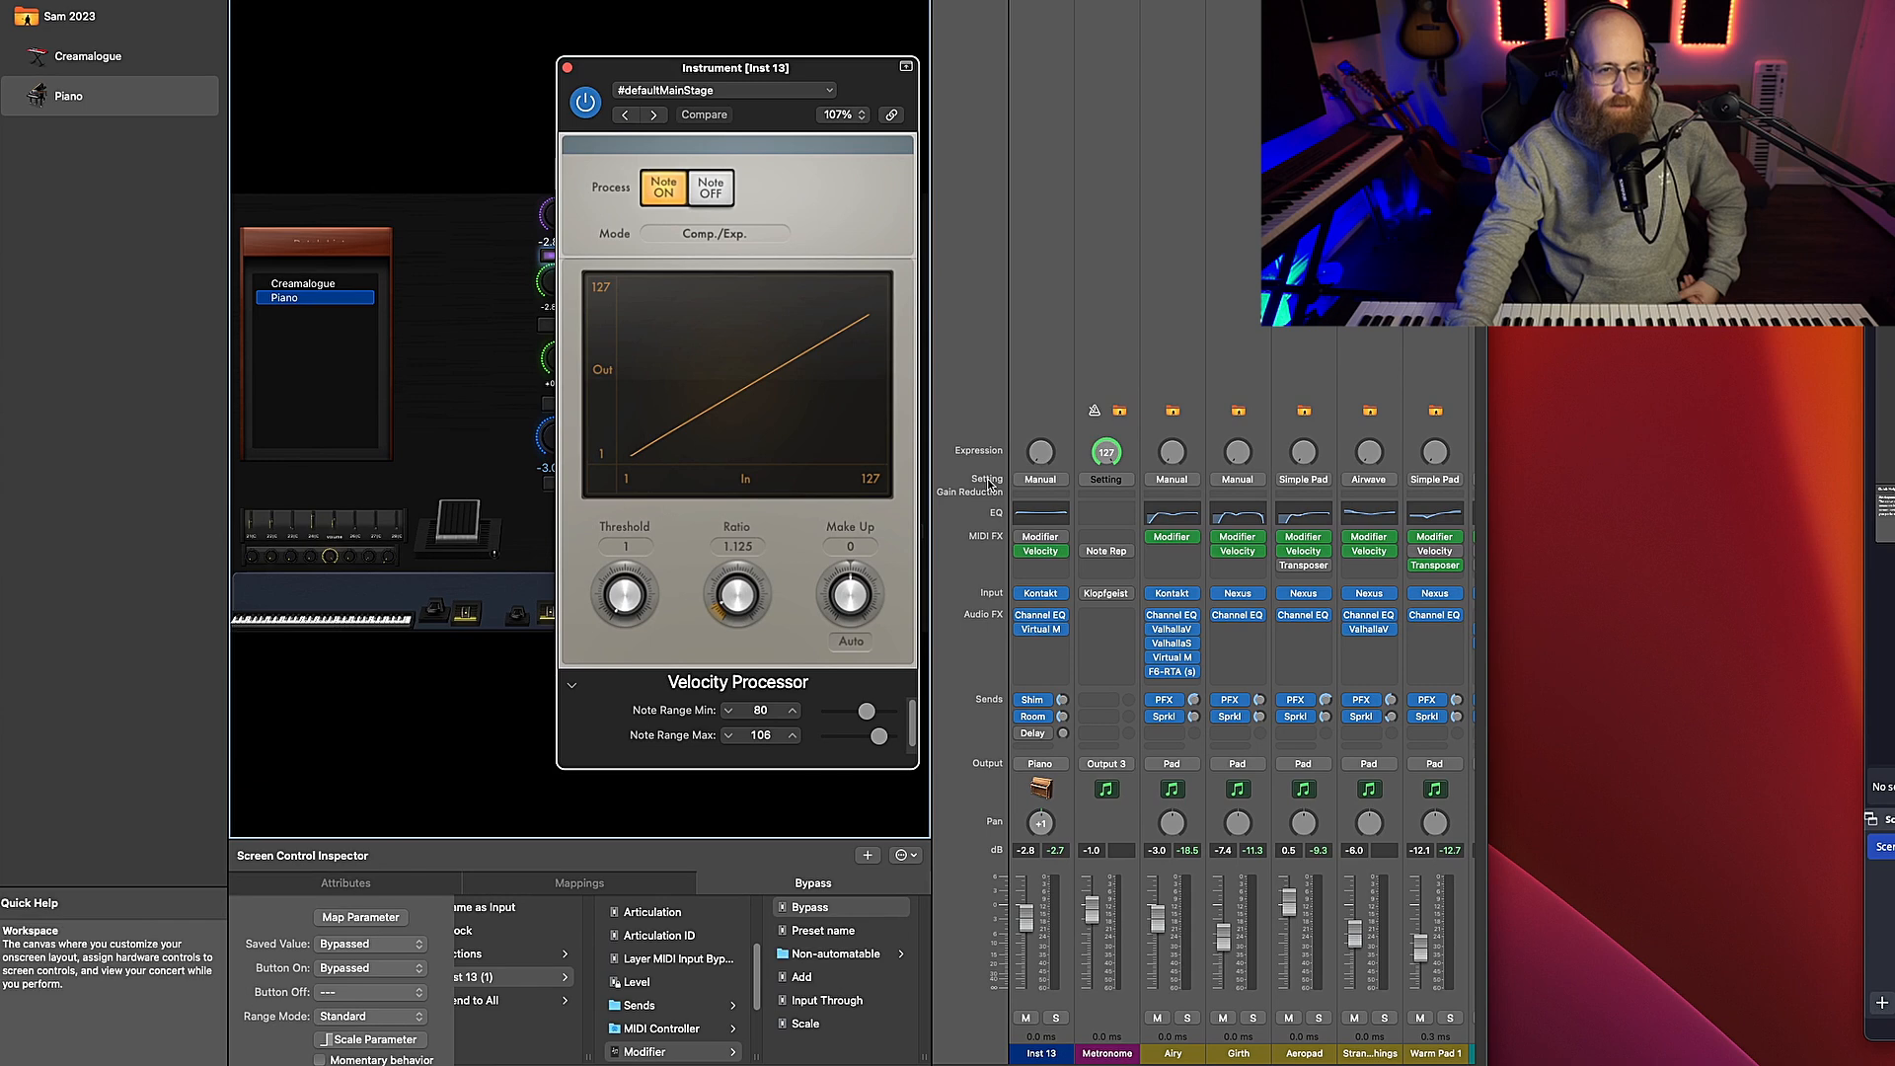
{"action": "left_click", "coordinate": [565, 68]}
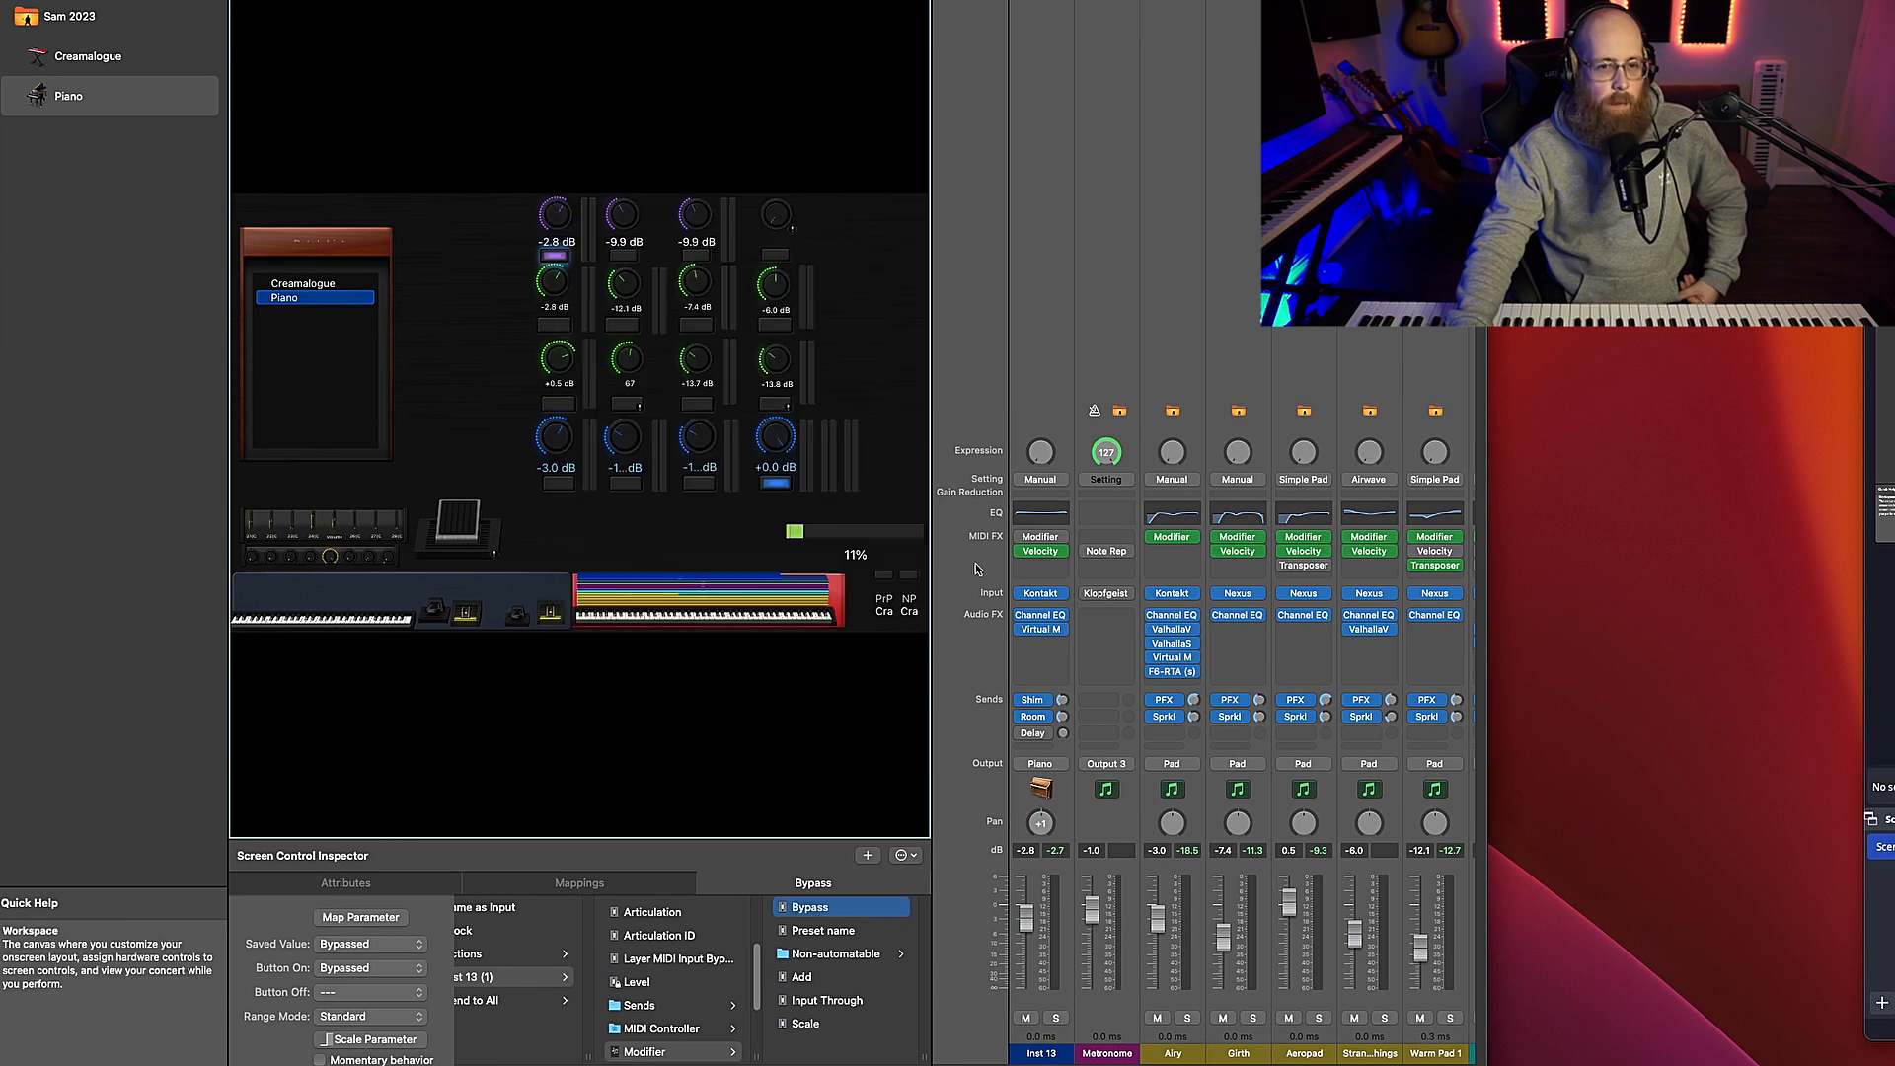
Open the piano channel's Virtual Mix Rack and compare the sound with the plug-in bypassed and active
{"action": "left_click", "coordinate": [1041, 629]}
{"action": "left_click_drag", "start_coordinate": [1316, 139], "coordinate": [1180, 103]}
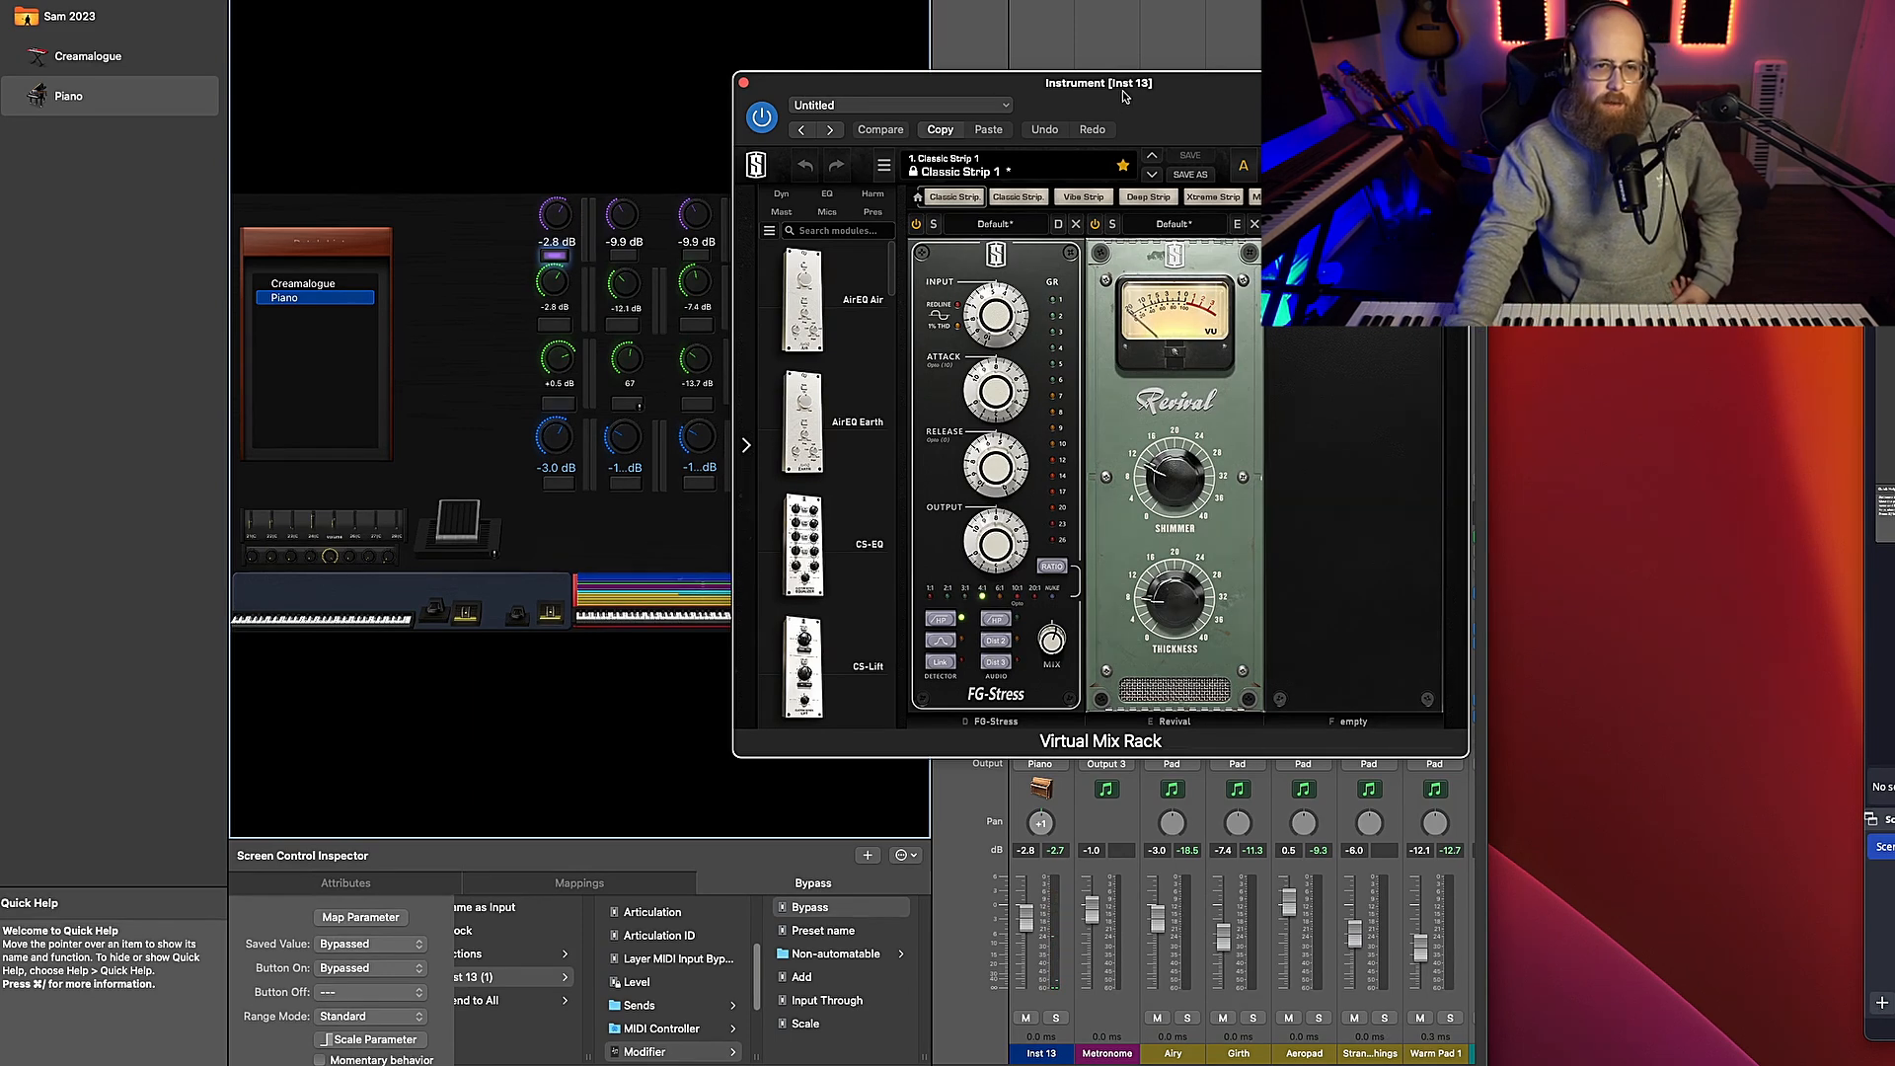
{"action": "left_click_drag", "start_coordinate": [1123, 91], "coordinate": [1109, 86]}
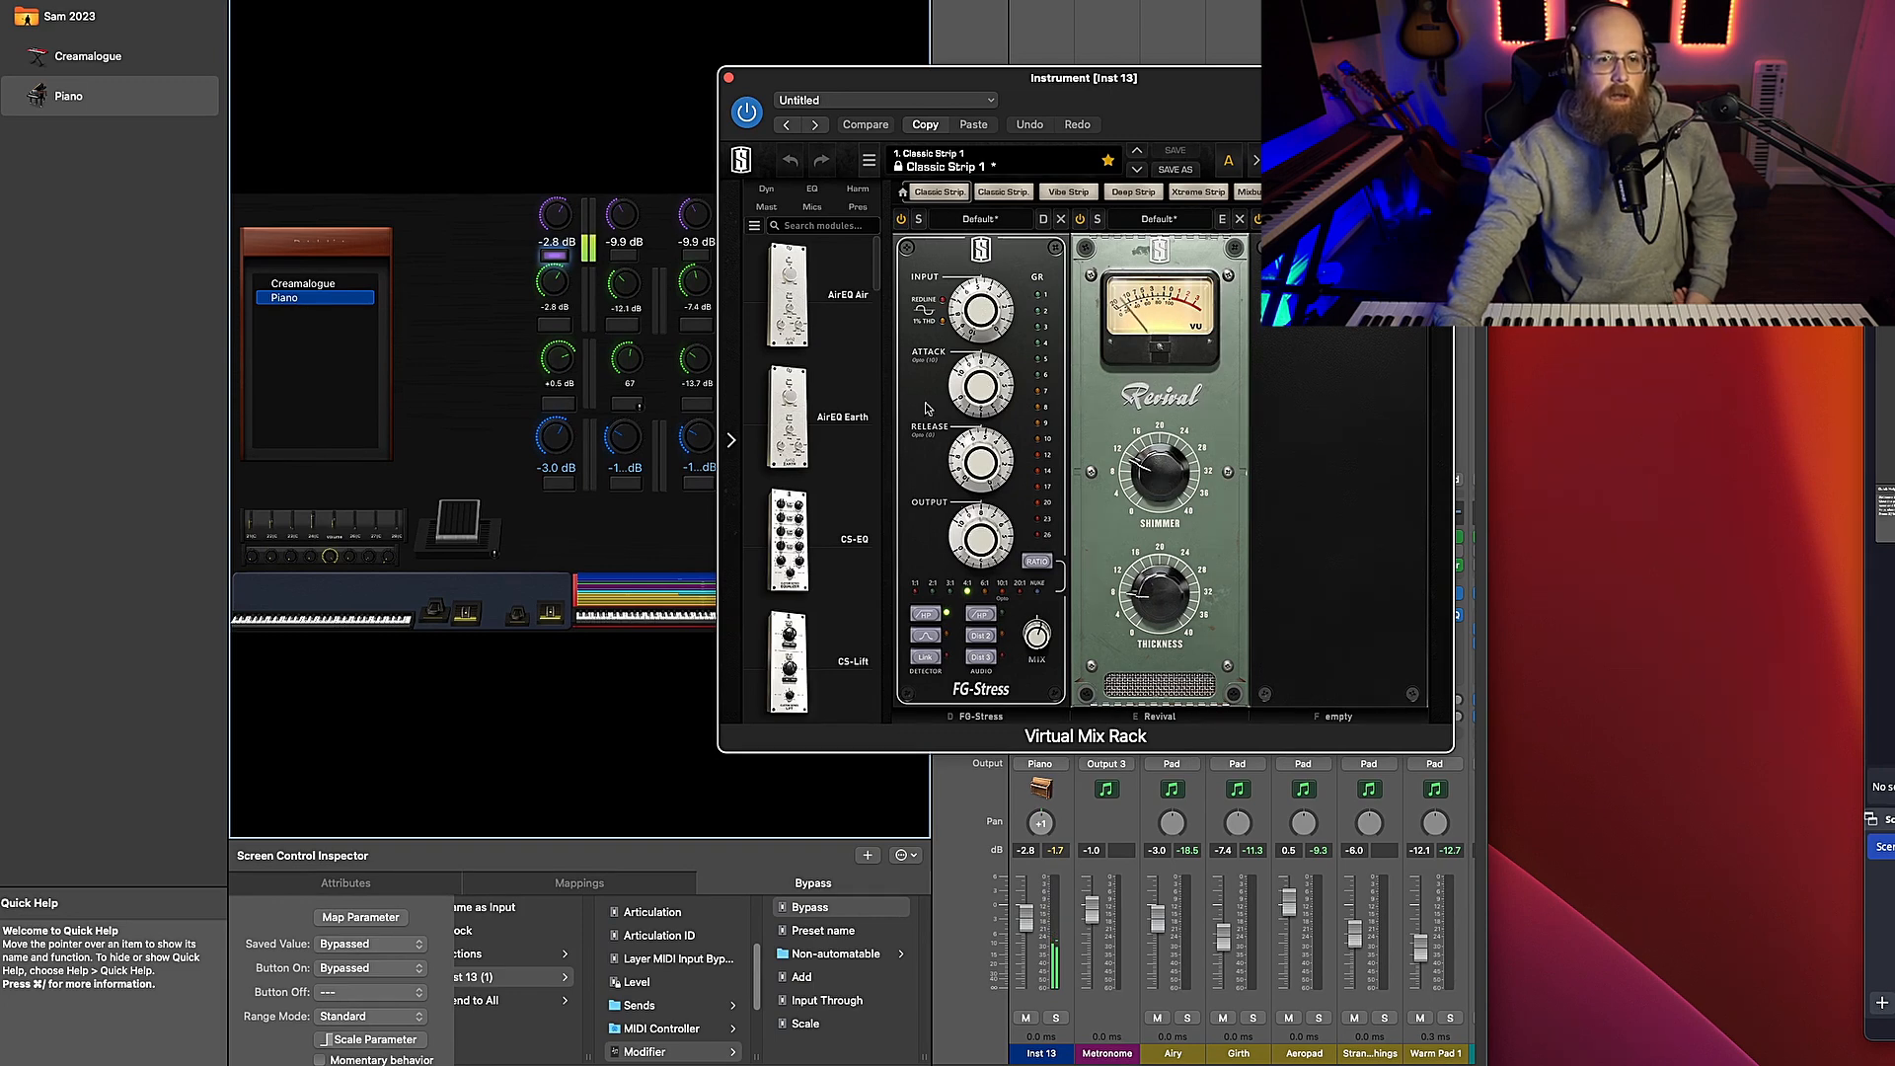
{"action": "left_click", "coordinate": [746, 113]}
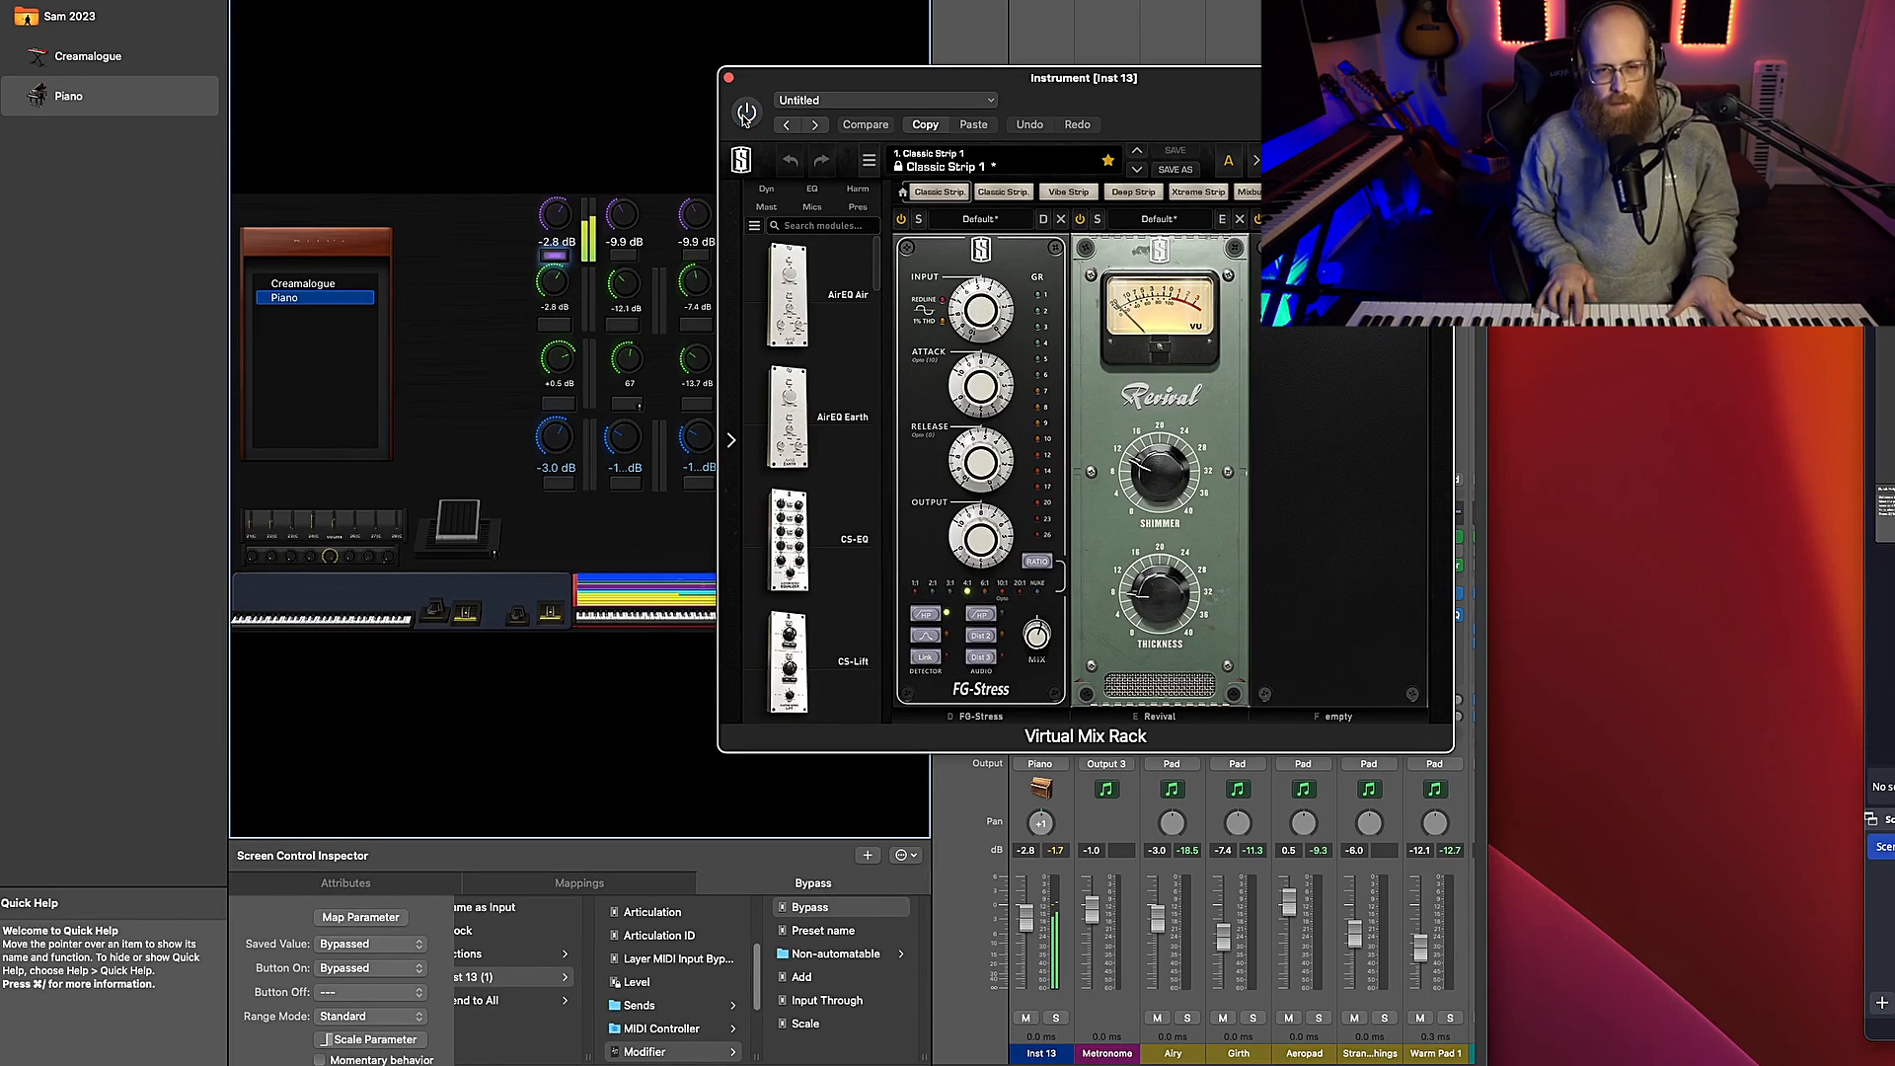
{"action": "left_click", "coordinate": [746, 114]}
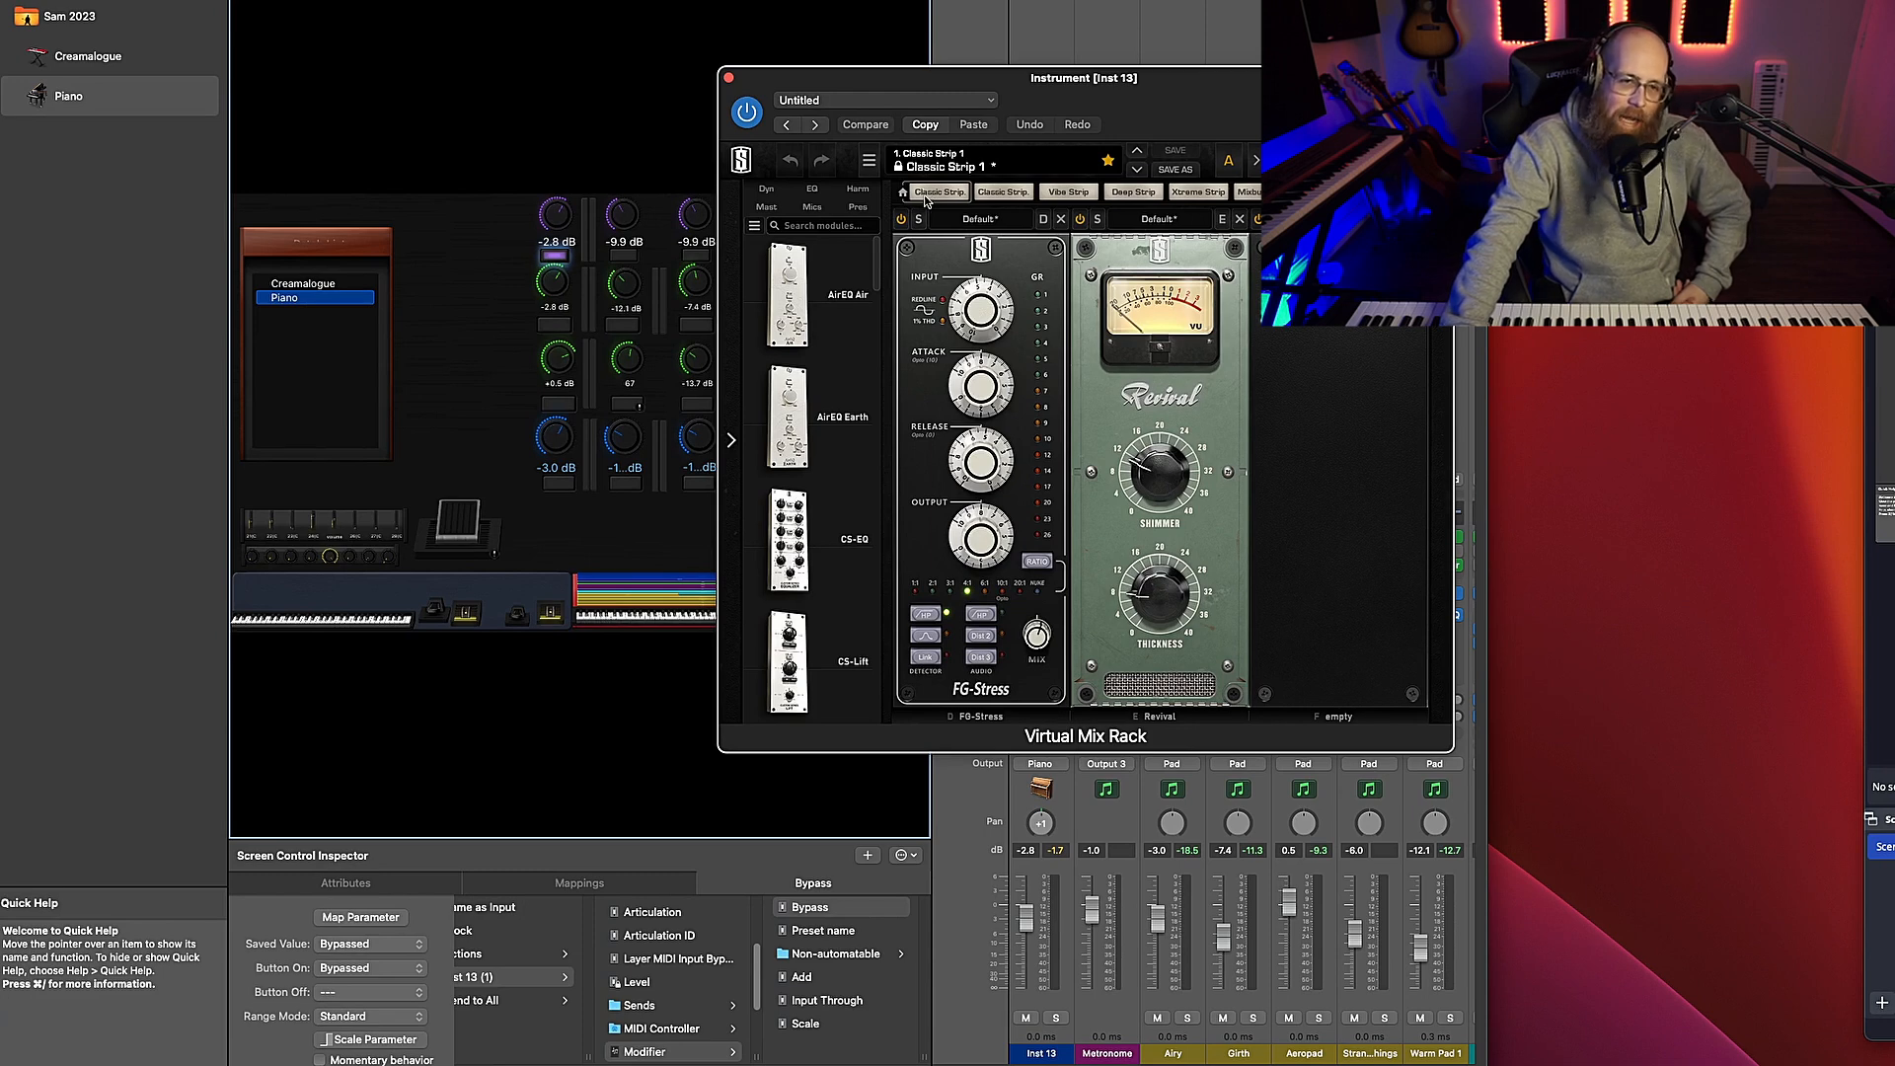
{"action": "left_click_drag", "start_coordinate": [1089, 78], "coordinate": [1110, 92]}
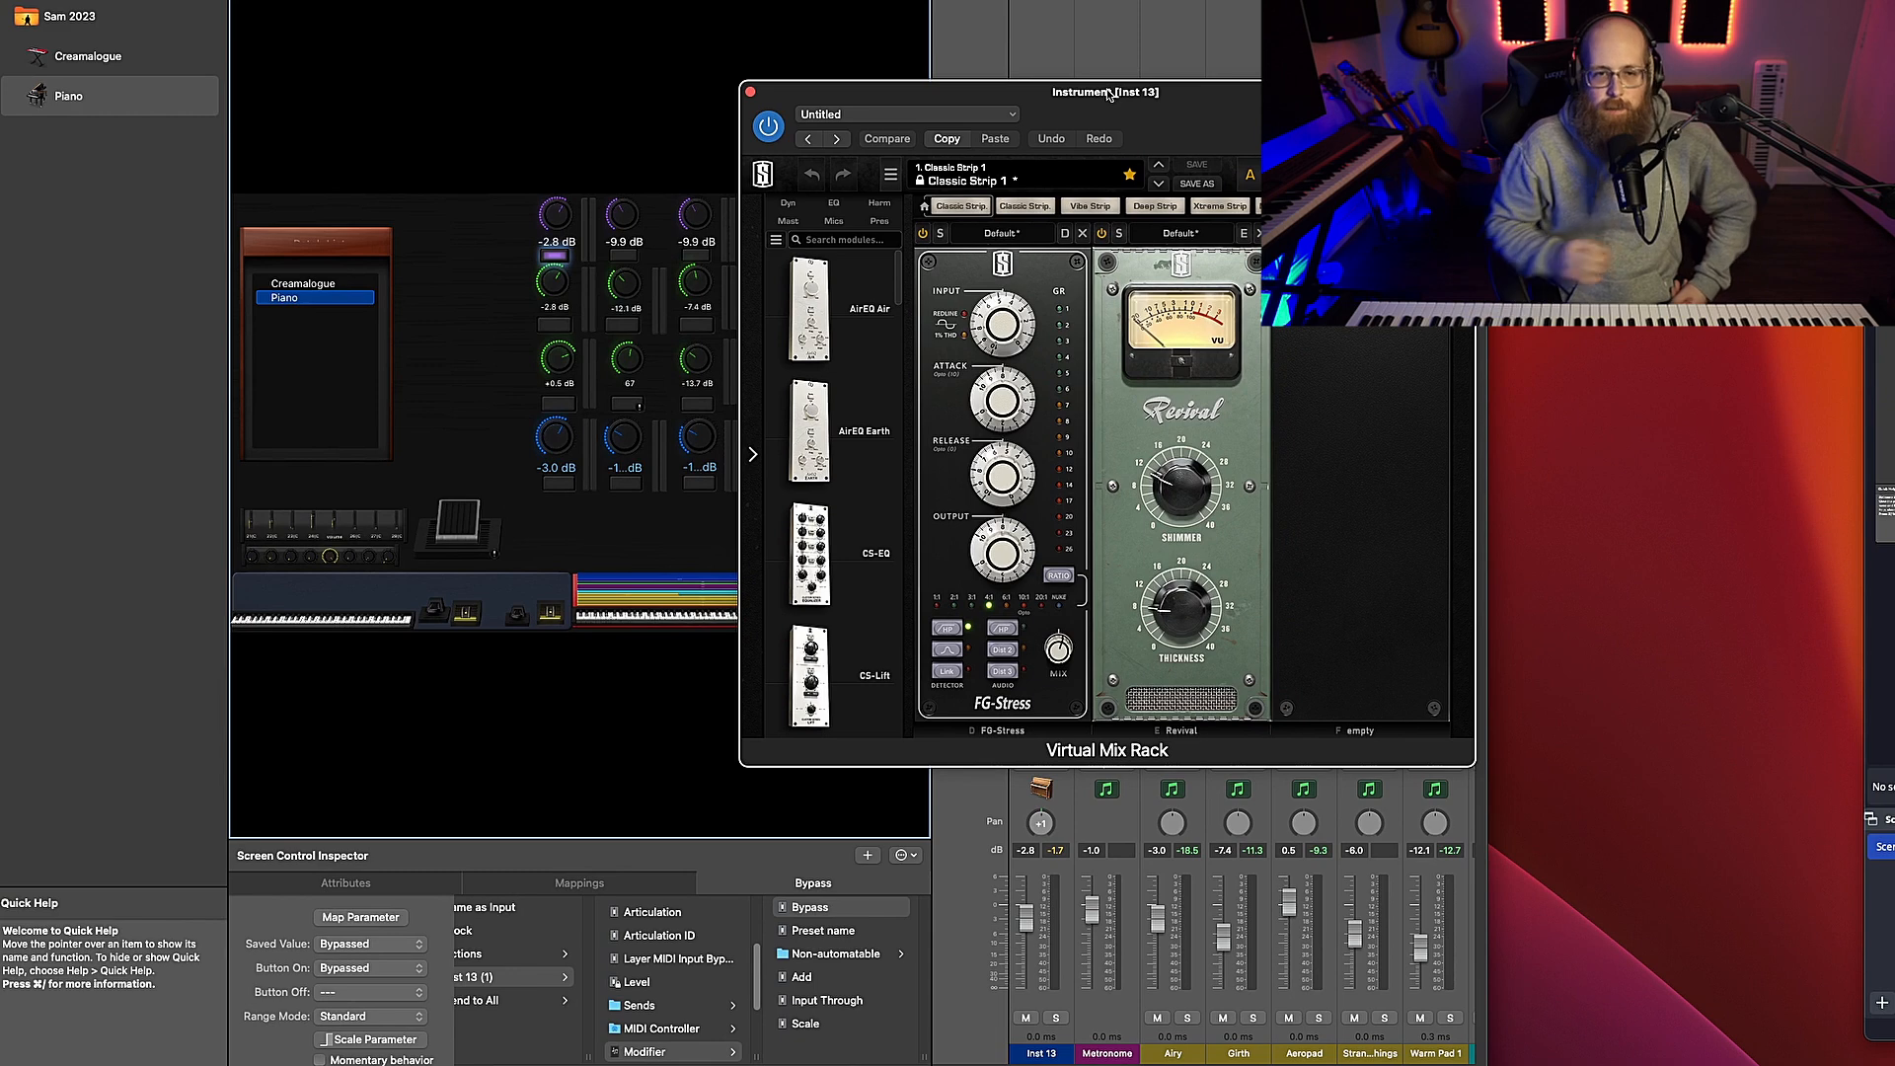
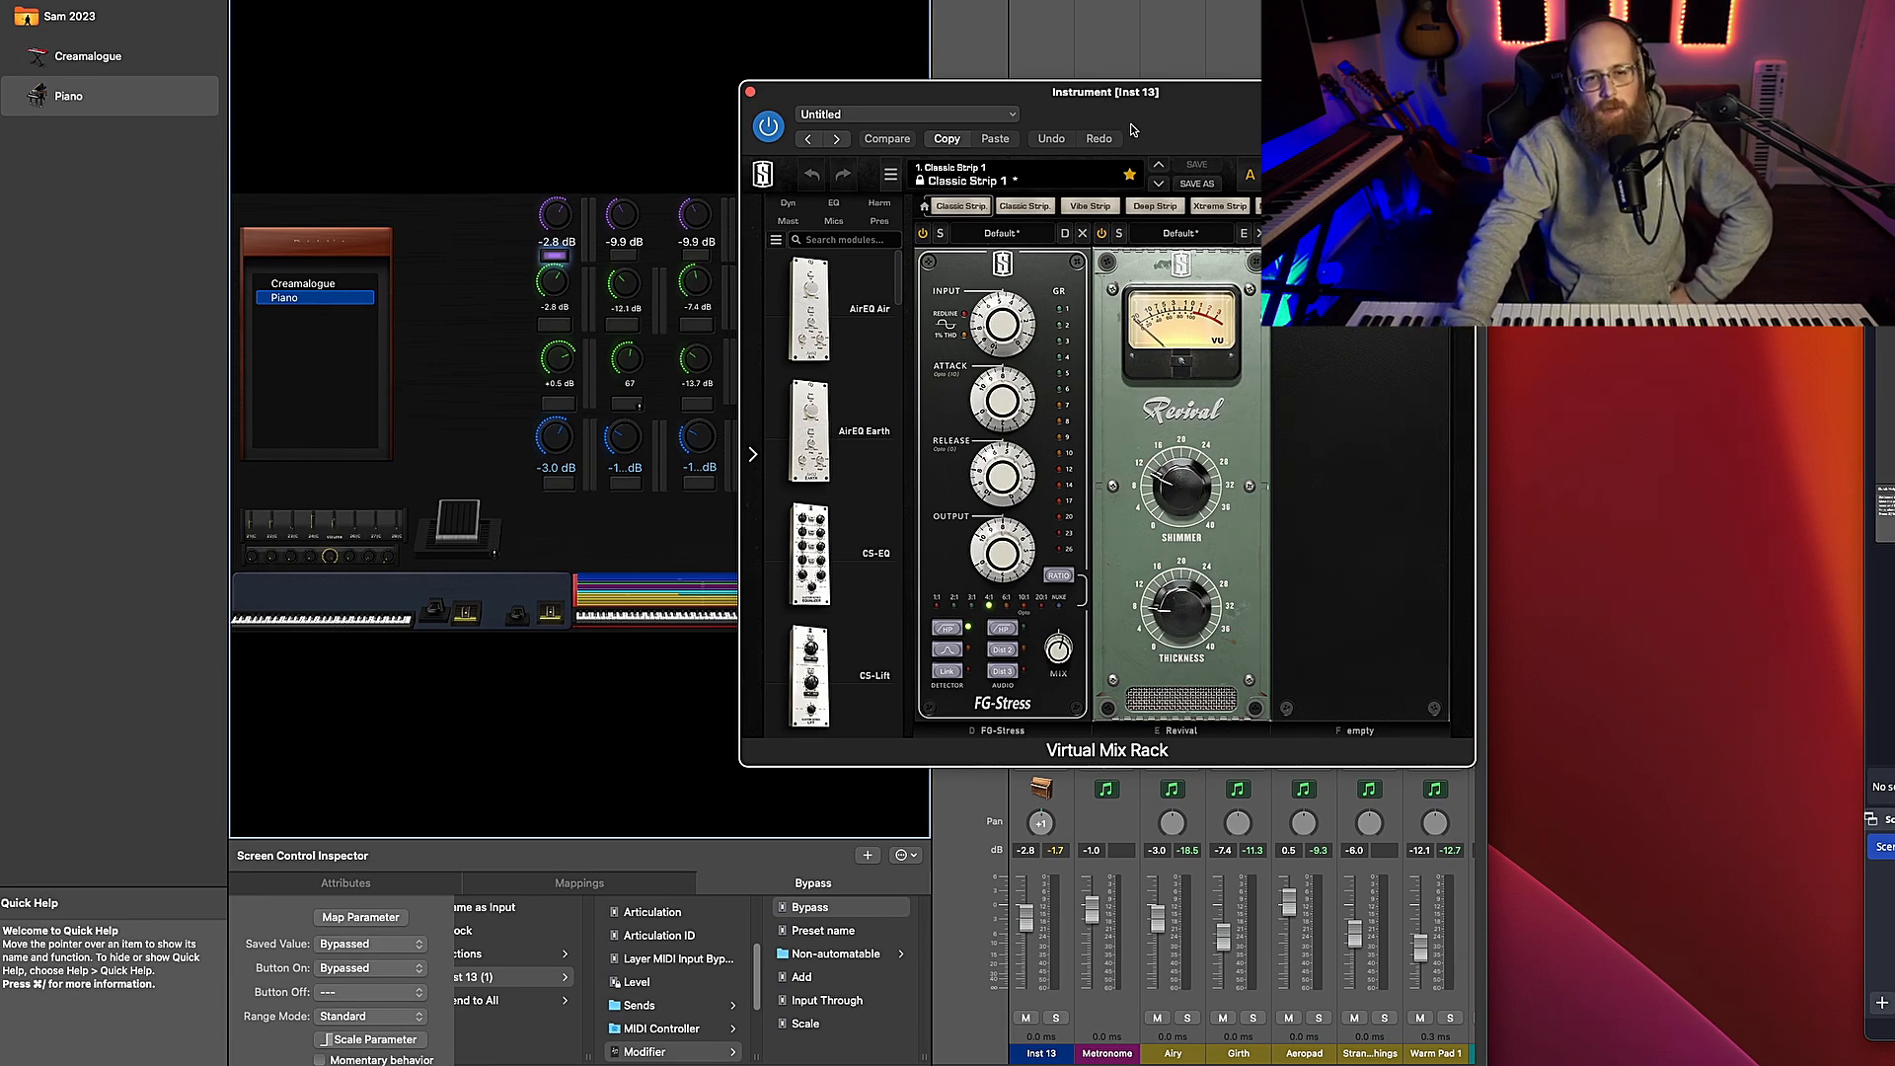
Toggle the Revival module in the Virtual Mix Rack to hear its effect and close the plug-in
{"action": "left_click_drag", "start_coordinate": [1059, 652], "coordinate": [1058, 648]}
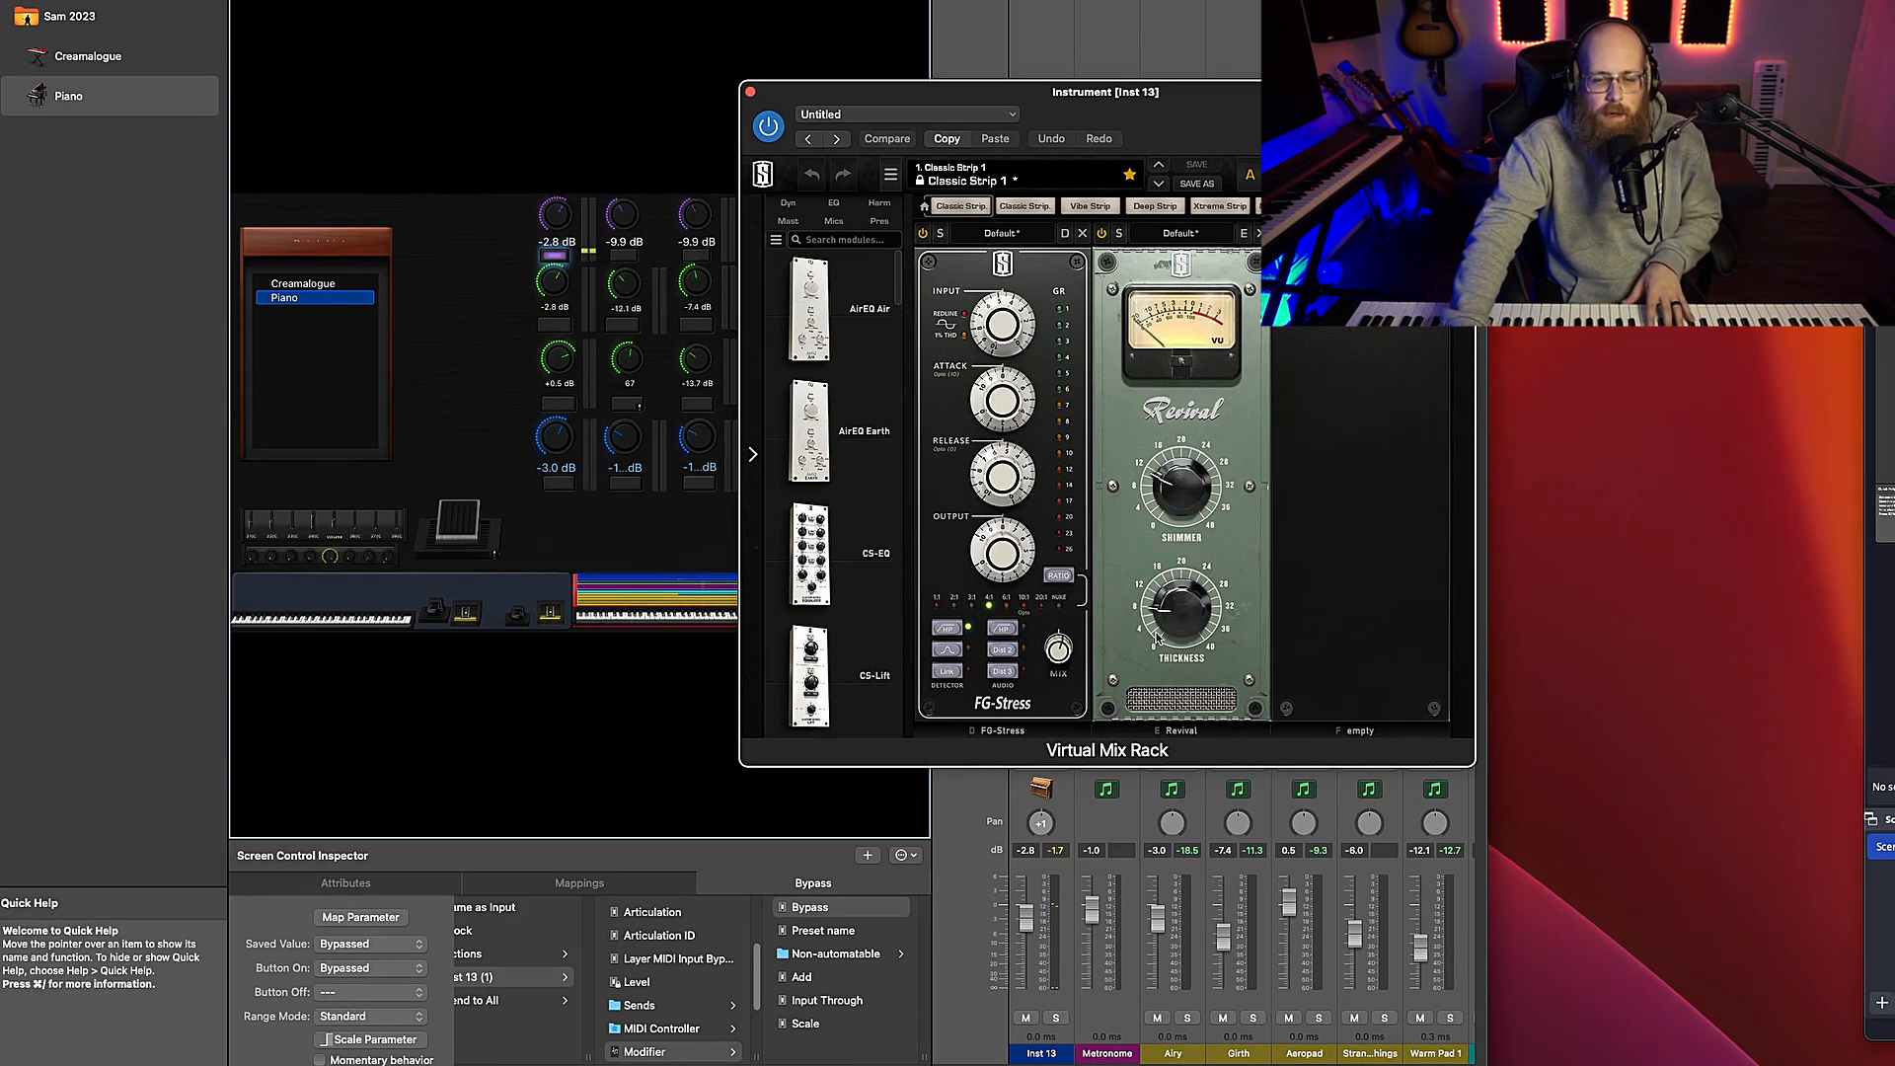
{"action": "left_click", "coordinate": [1102, 235]}
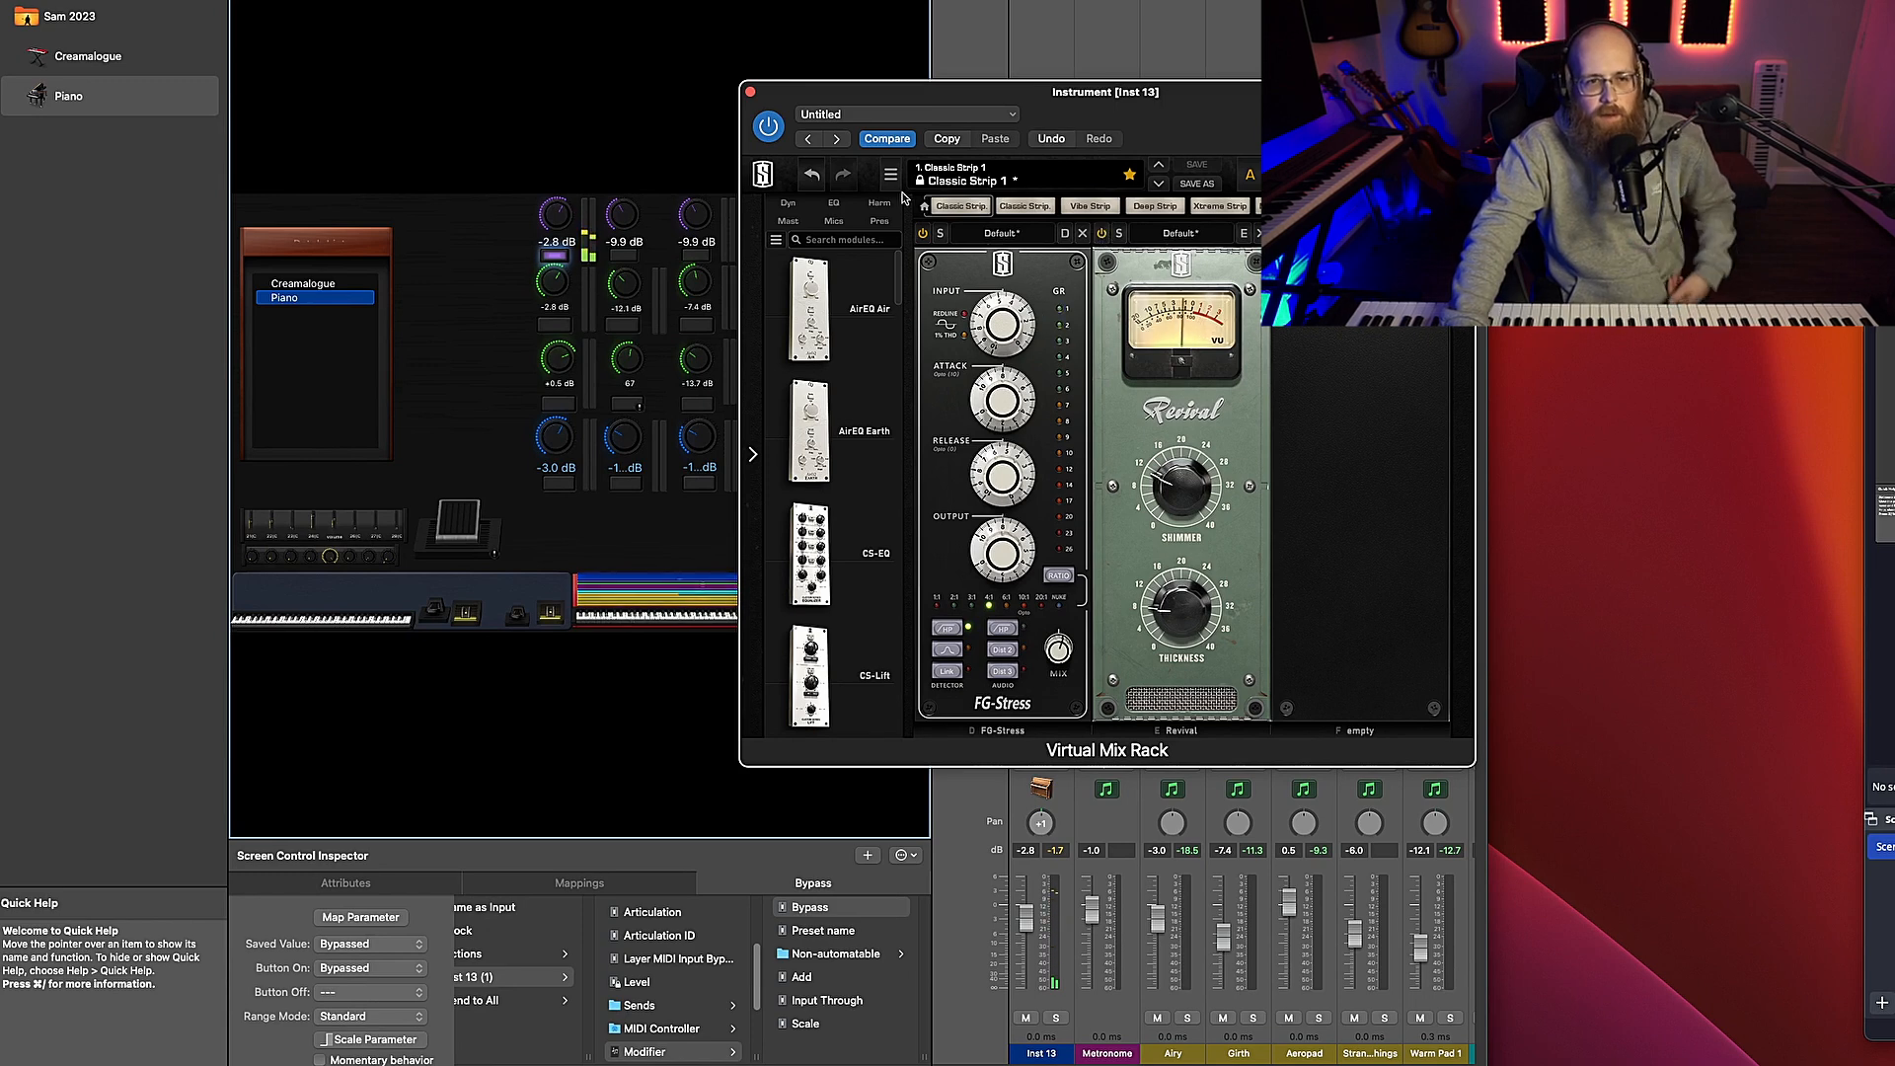
{"action": "left_click", "coordinate": [750, 92]}
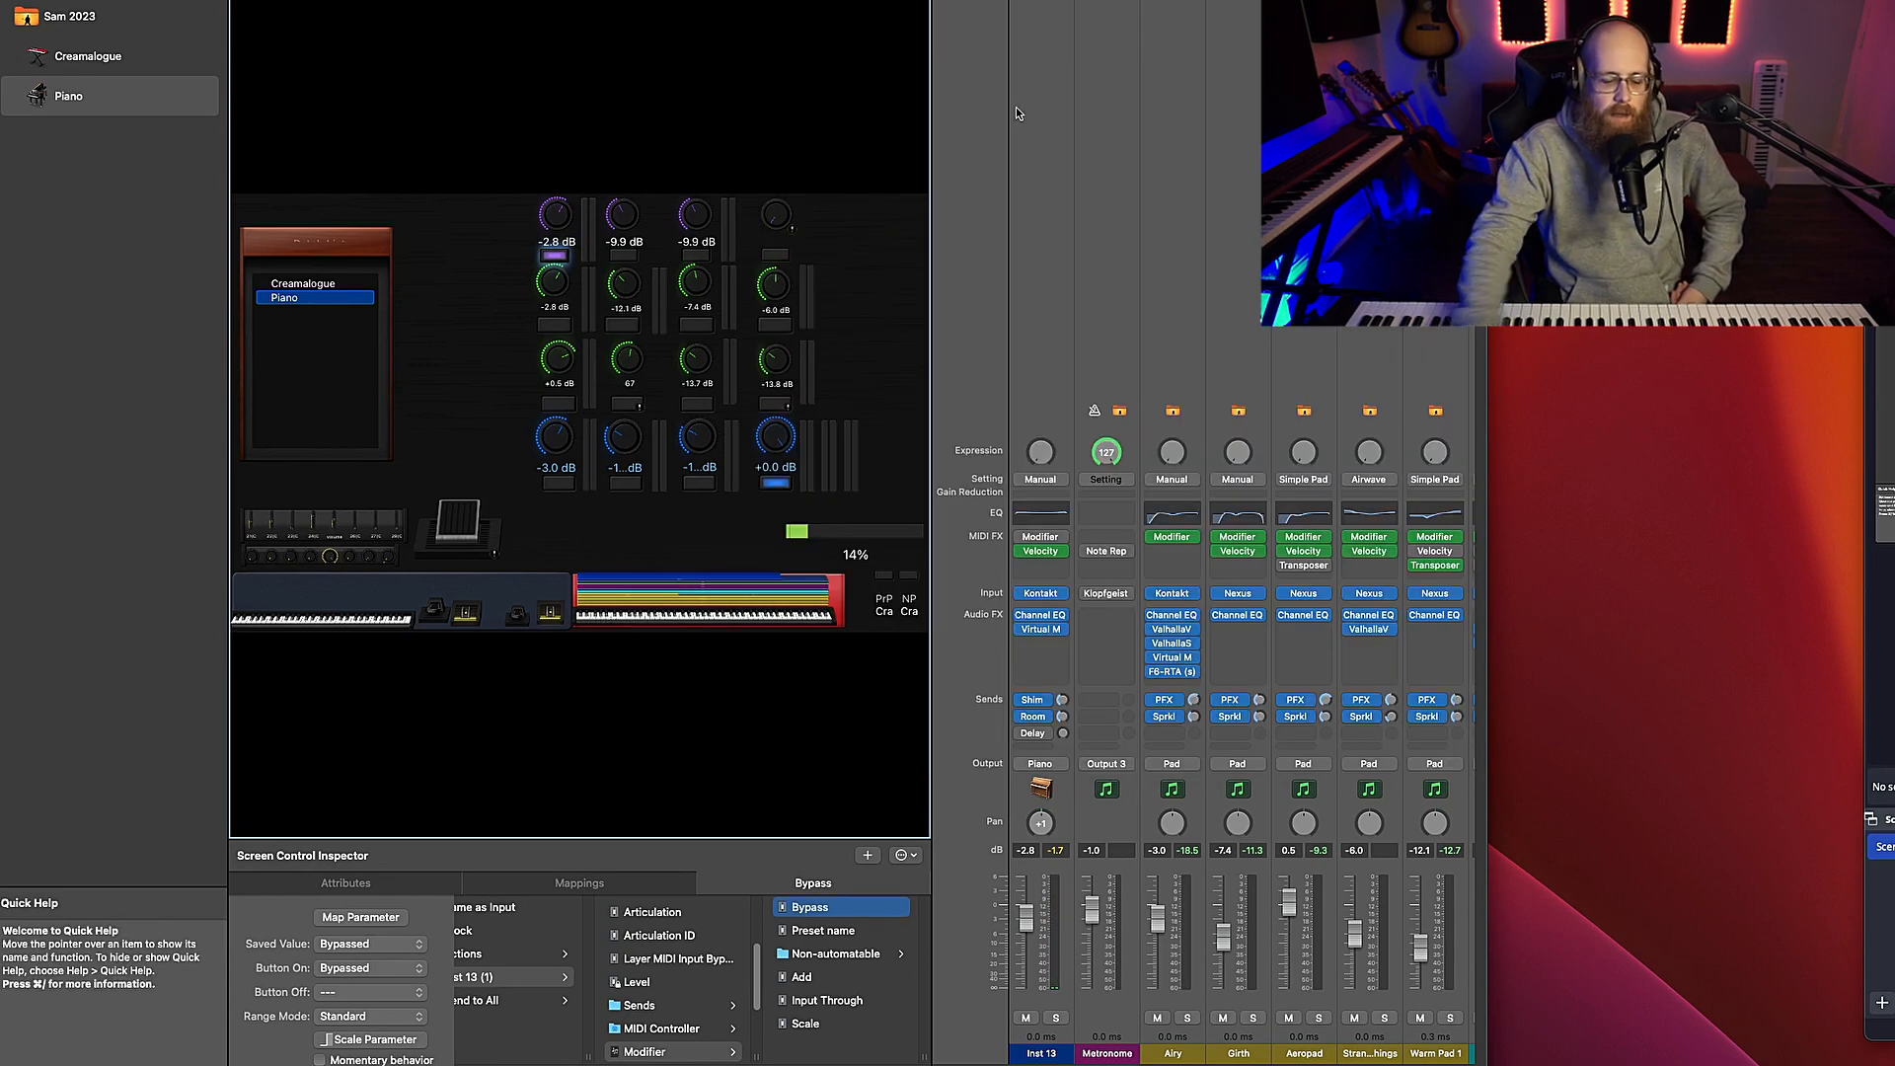
Open ValhallaShimmer on the Shim Bus and compare its shift at 12.00 and -12.00
{"action": "left_click", "coordinate": [1016, 107]}
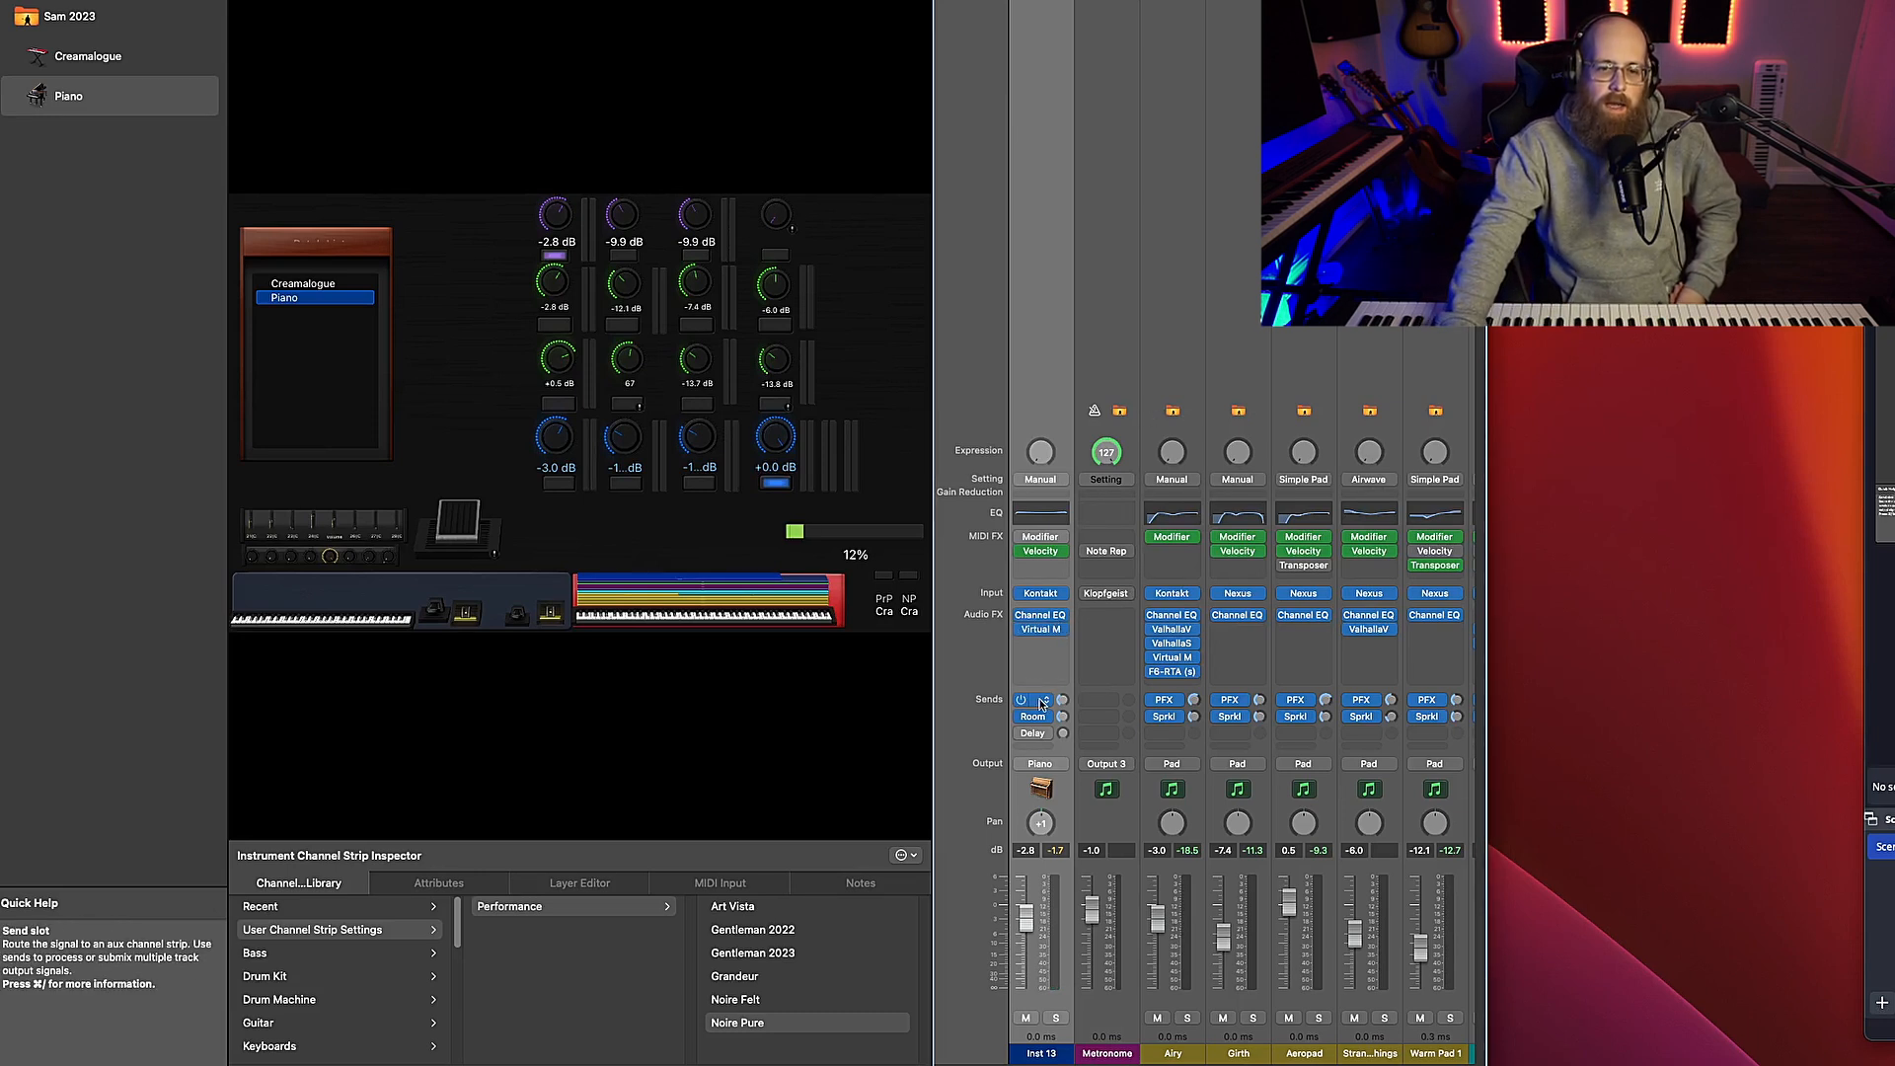
{"action": "scroll", "coordinate": [1094, 1062], "scroll_direction": "right", "scroll_amount": 8}
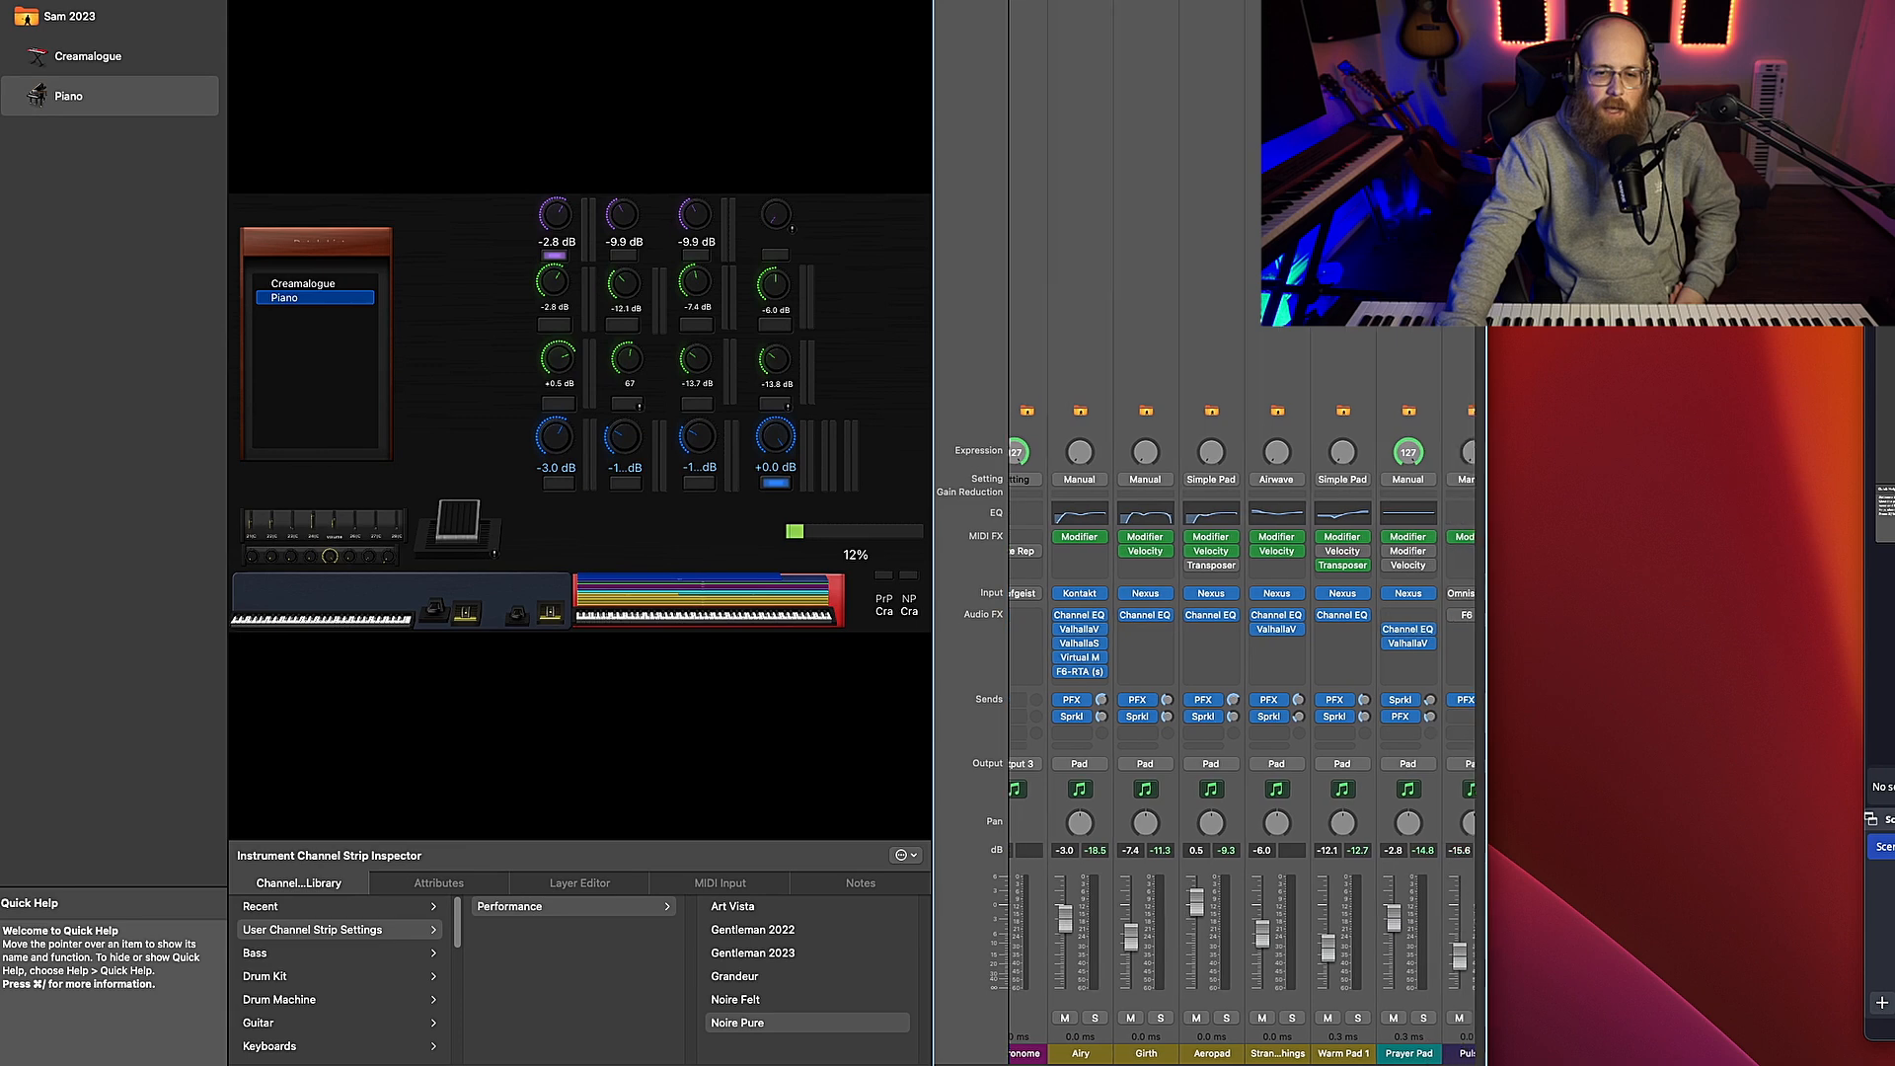
{"action": "scroll", "coordinate": [1246, 533], "scroll_direction": "right", "scroll_amount": 8}
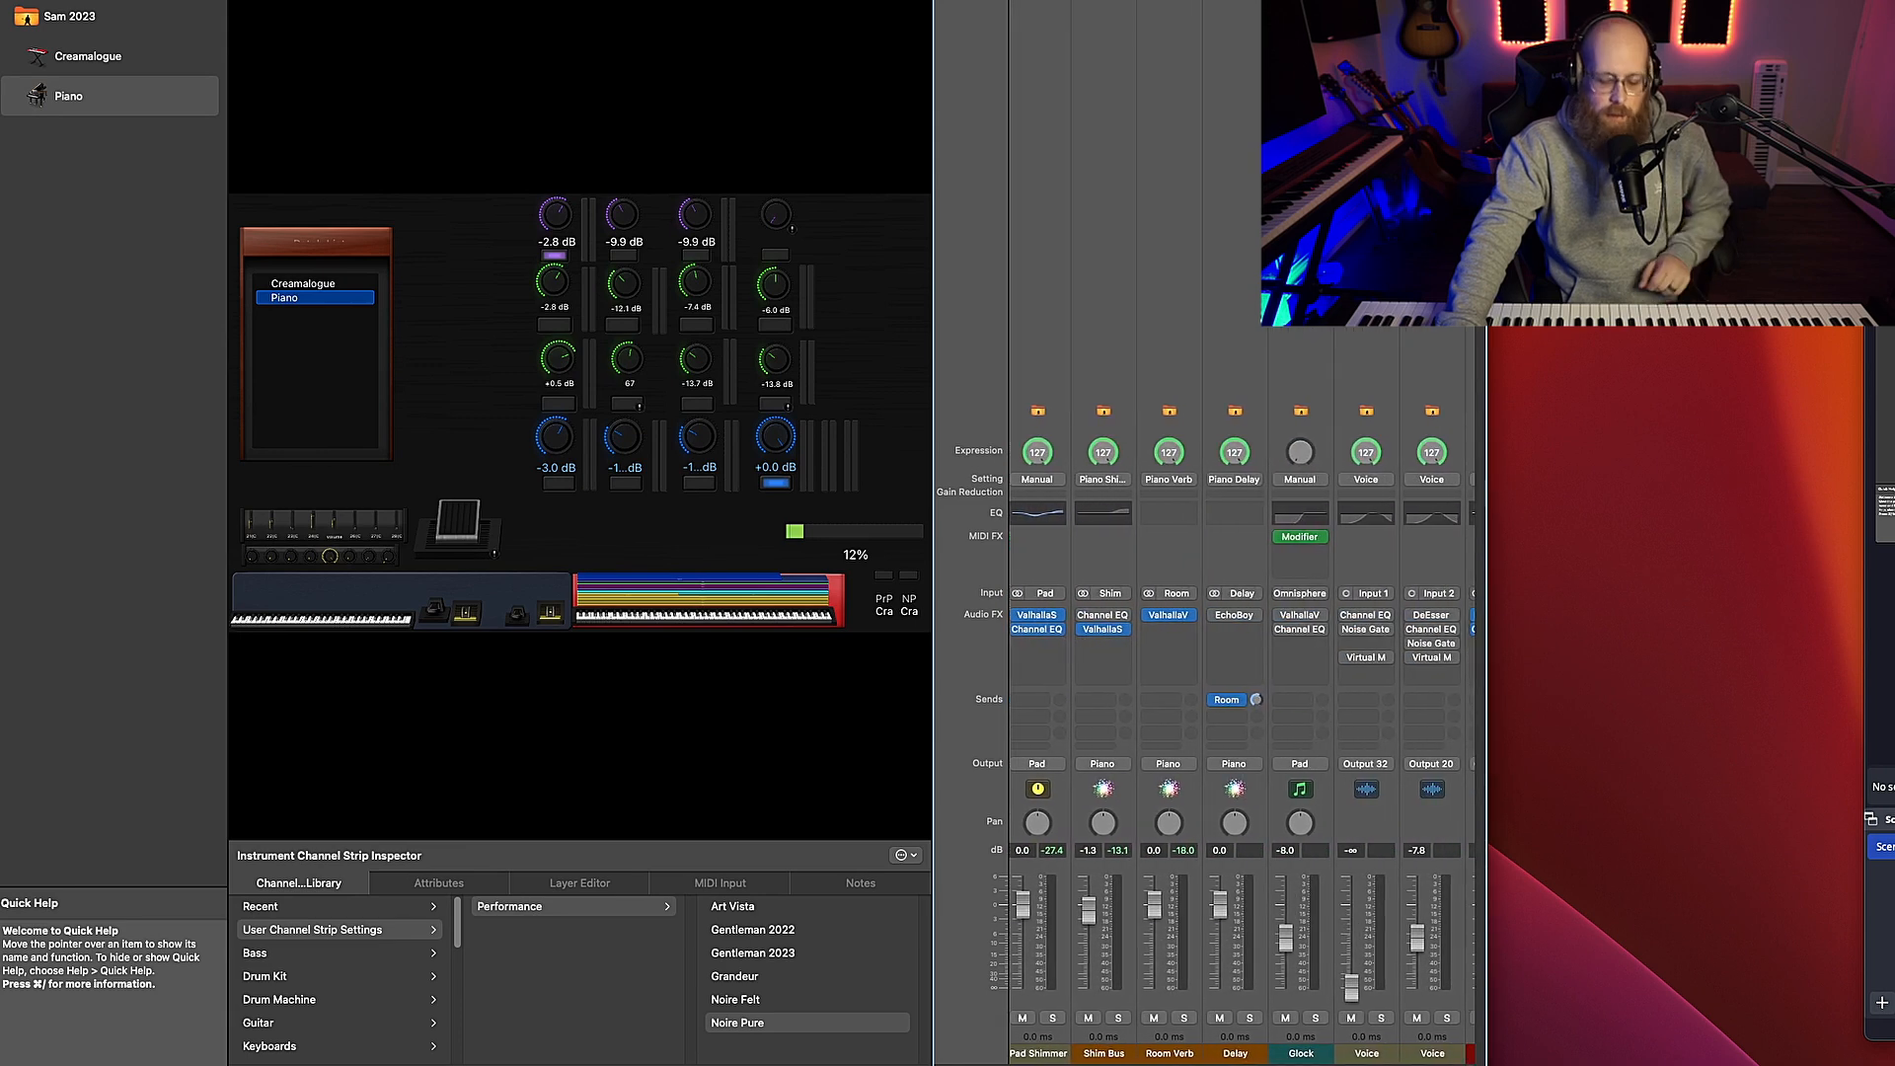
{"action": "left_click", "coordinate": [1104, 629]}
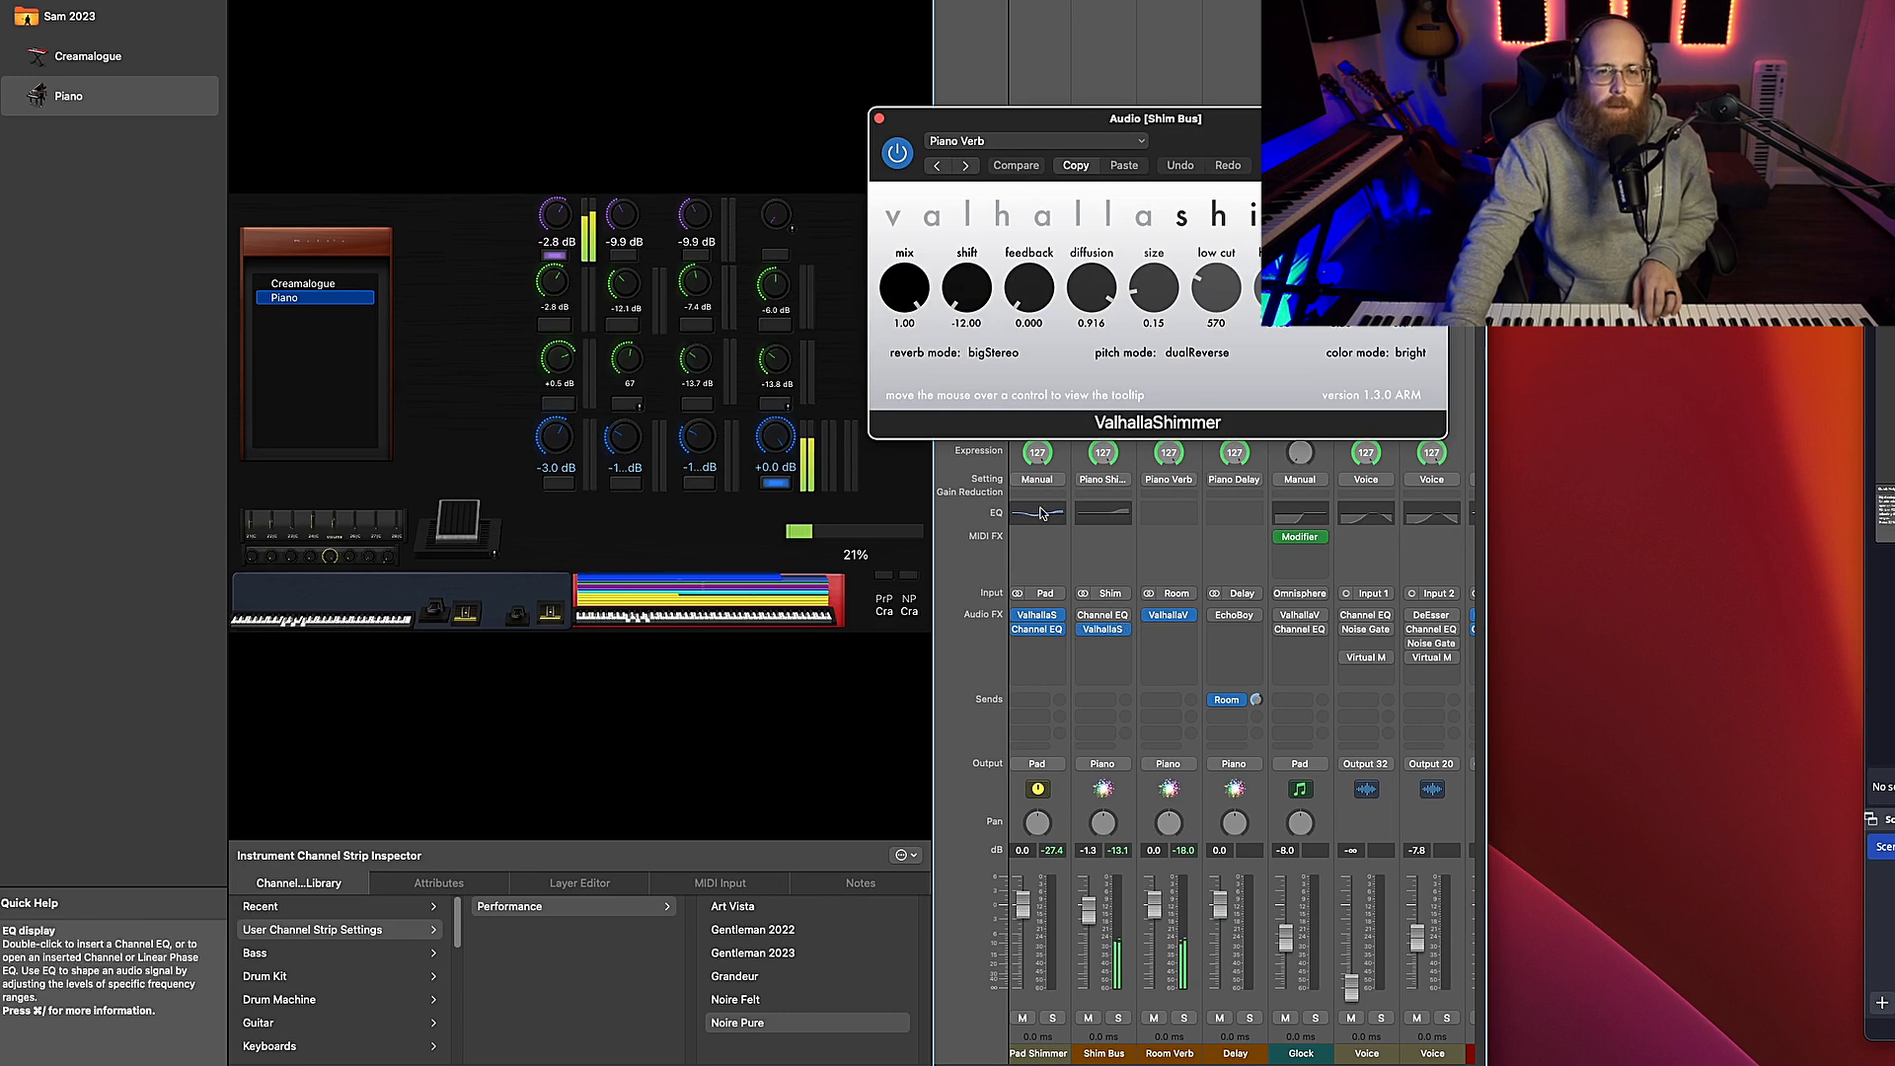
{"action": "left_click_drag", "start_coordinate": [966, 288], "coordinate": [990, 139]}
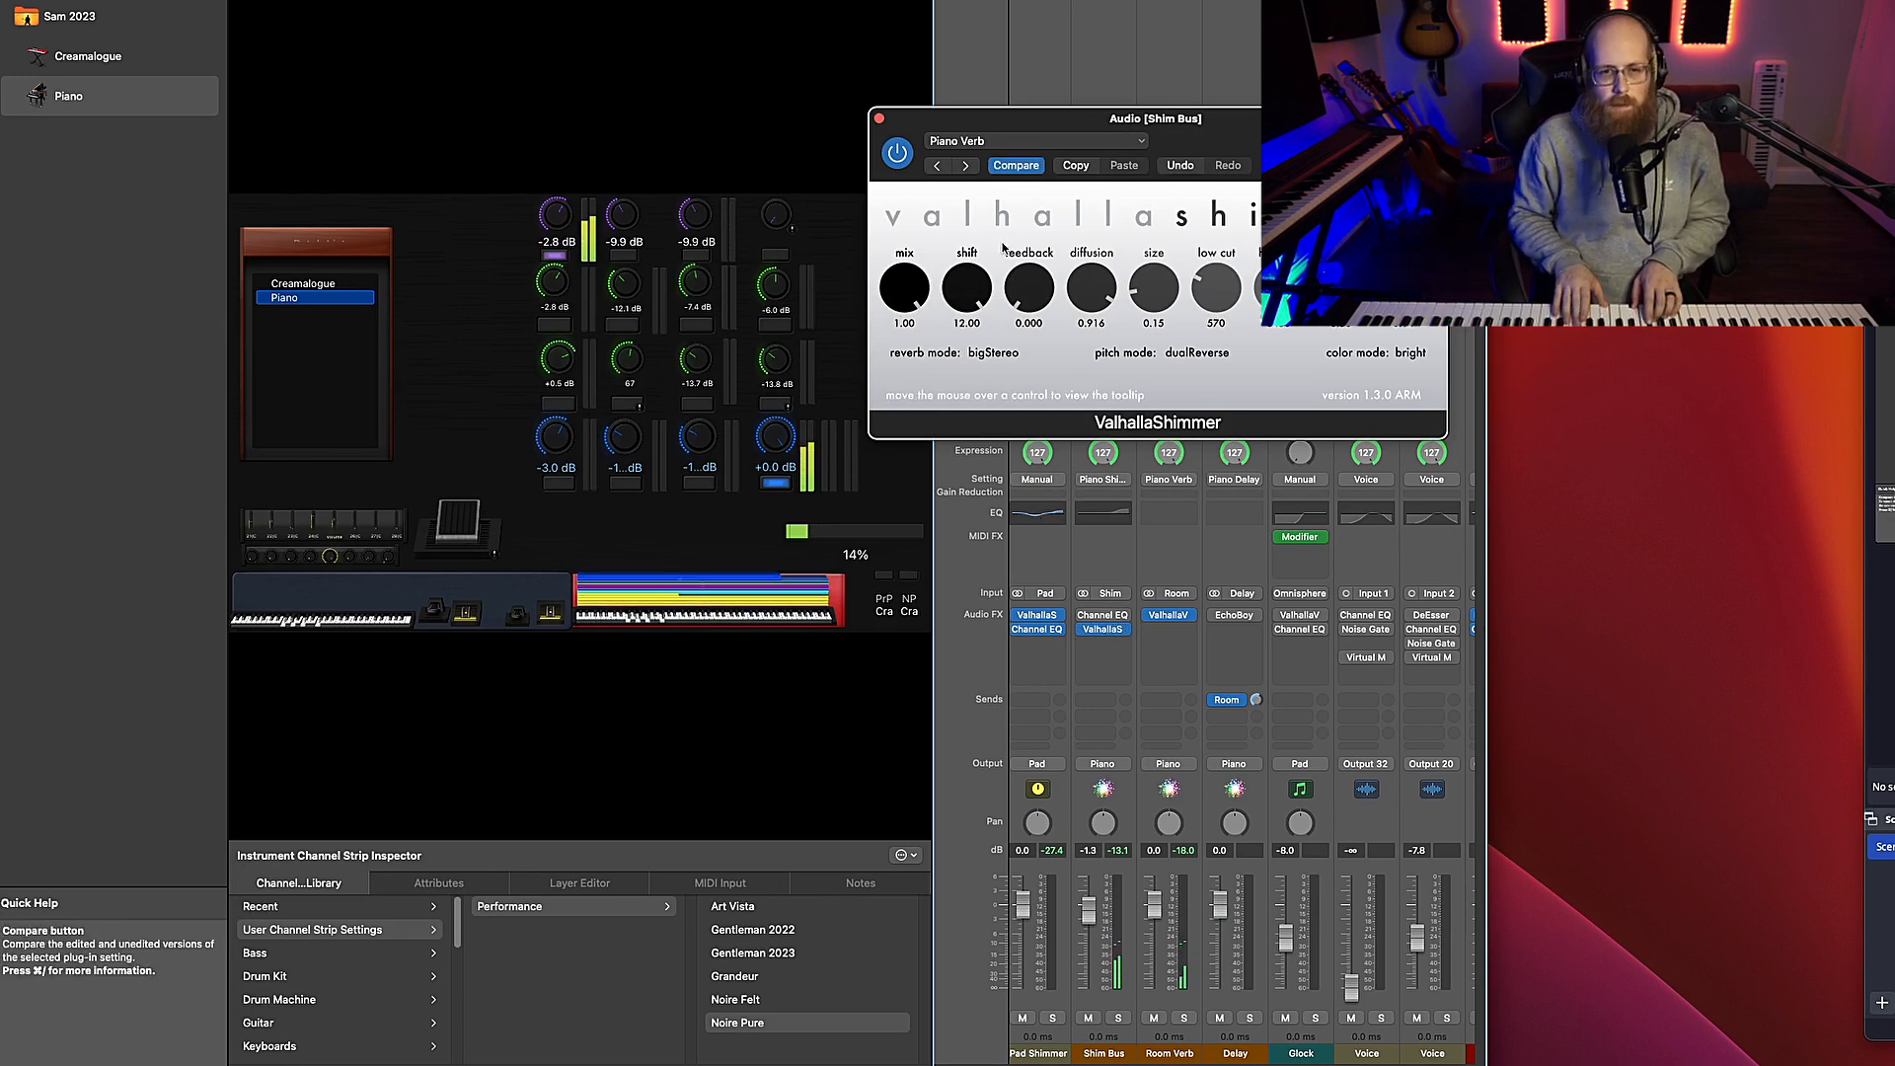
{"action": "left_click_drag", "start_coordinate": [966, 288], "coordinate": [972, 565]}
Solo the Shim Bus and compare ValhallaShimmer's shift at 12.00 and -12.00, checking the reverb mode options
{"action": "left_click", "coordinate": [1118, 1018]}
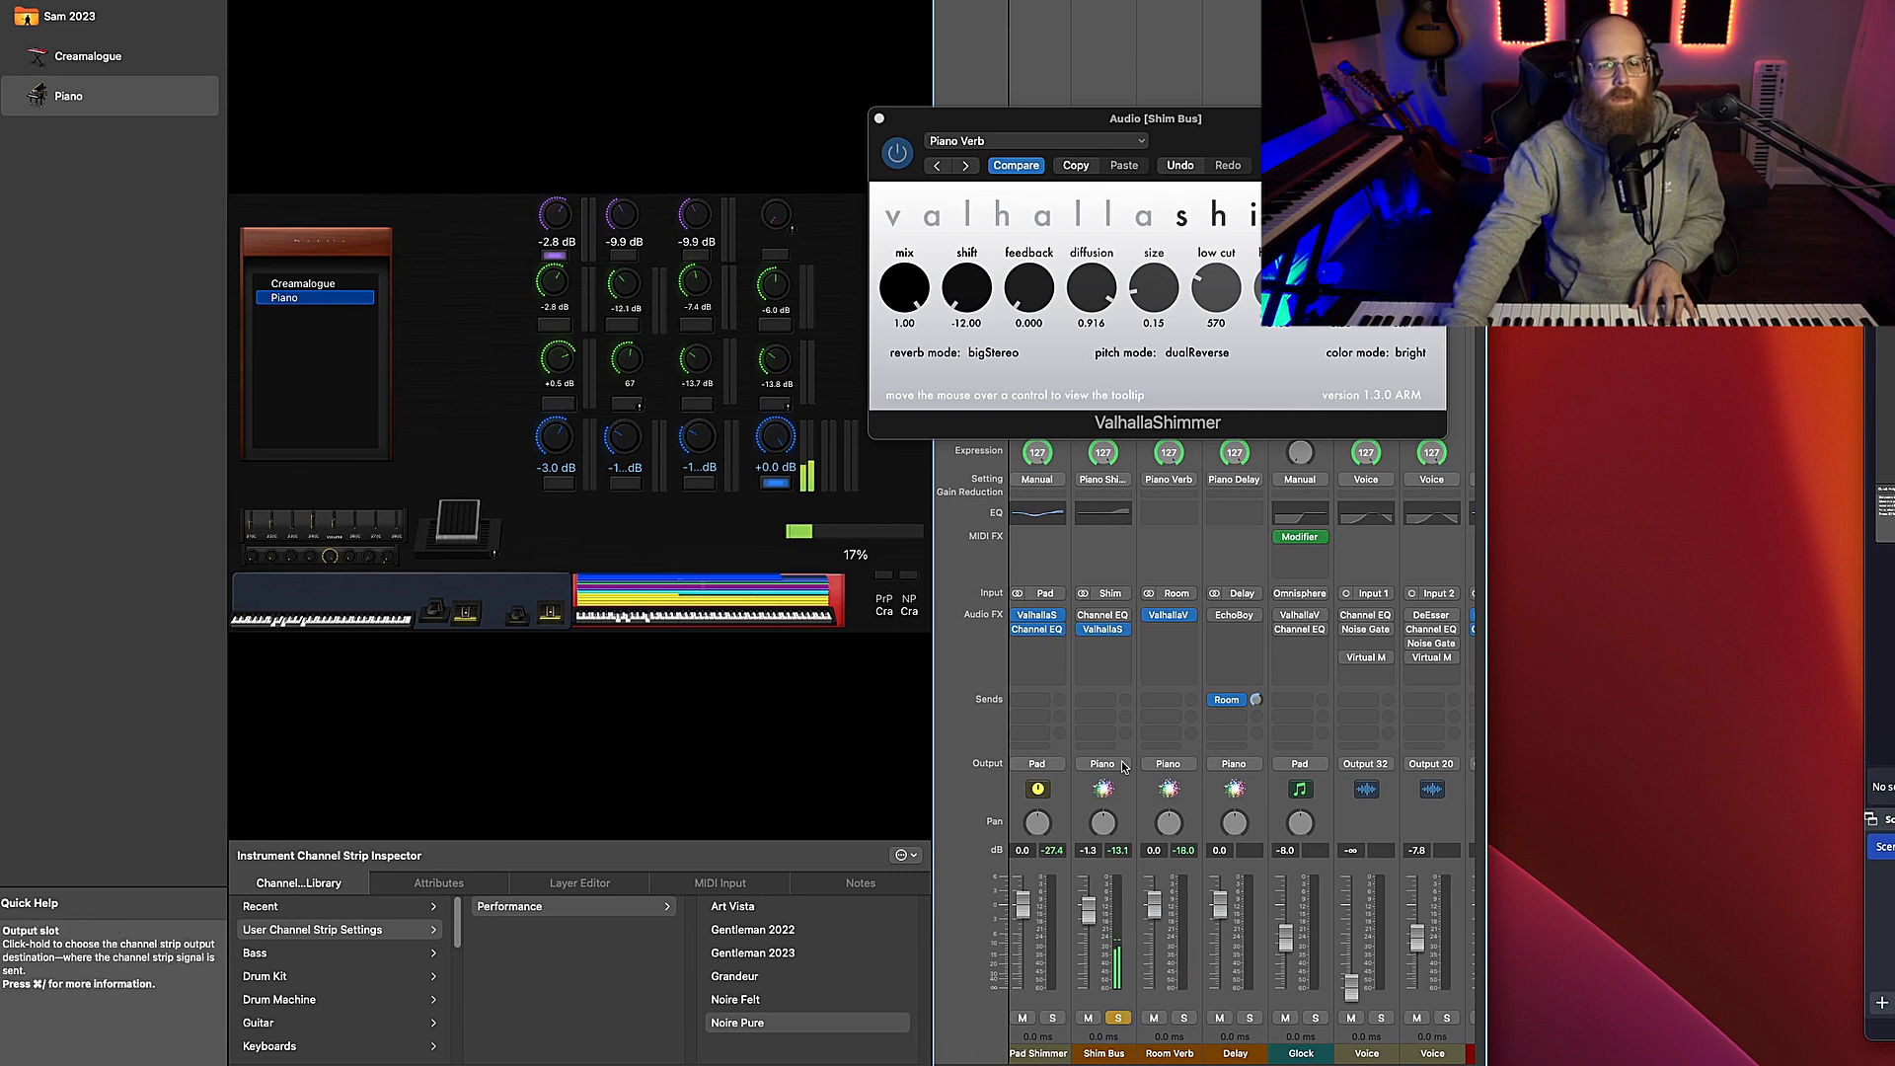
{"action": "left_click_drag", "start_coordinate": [966, 288], "coordinate": [969, 139]}
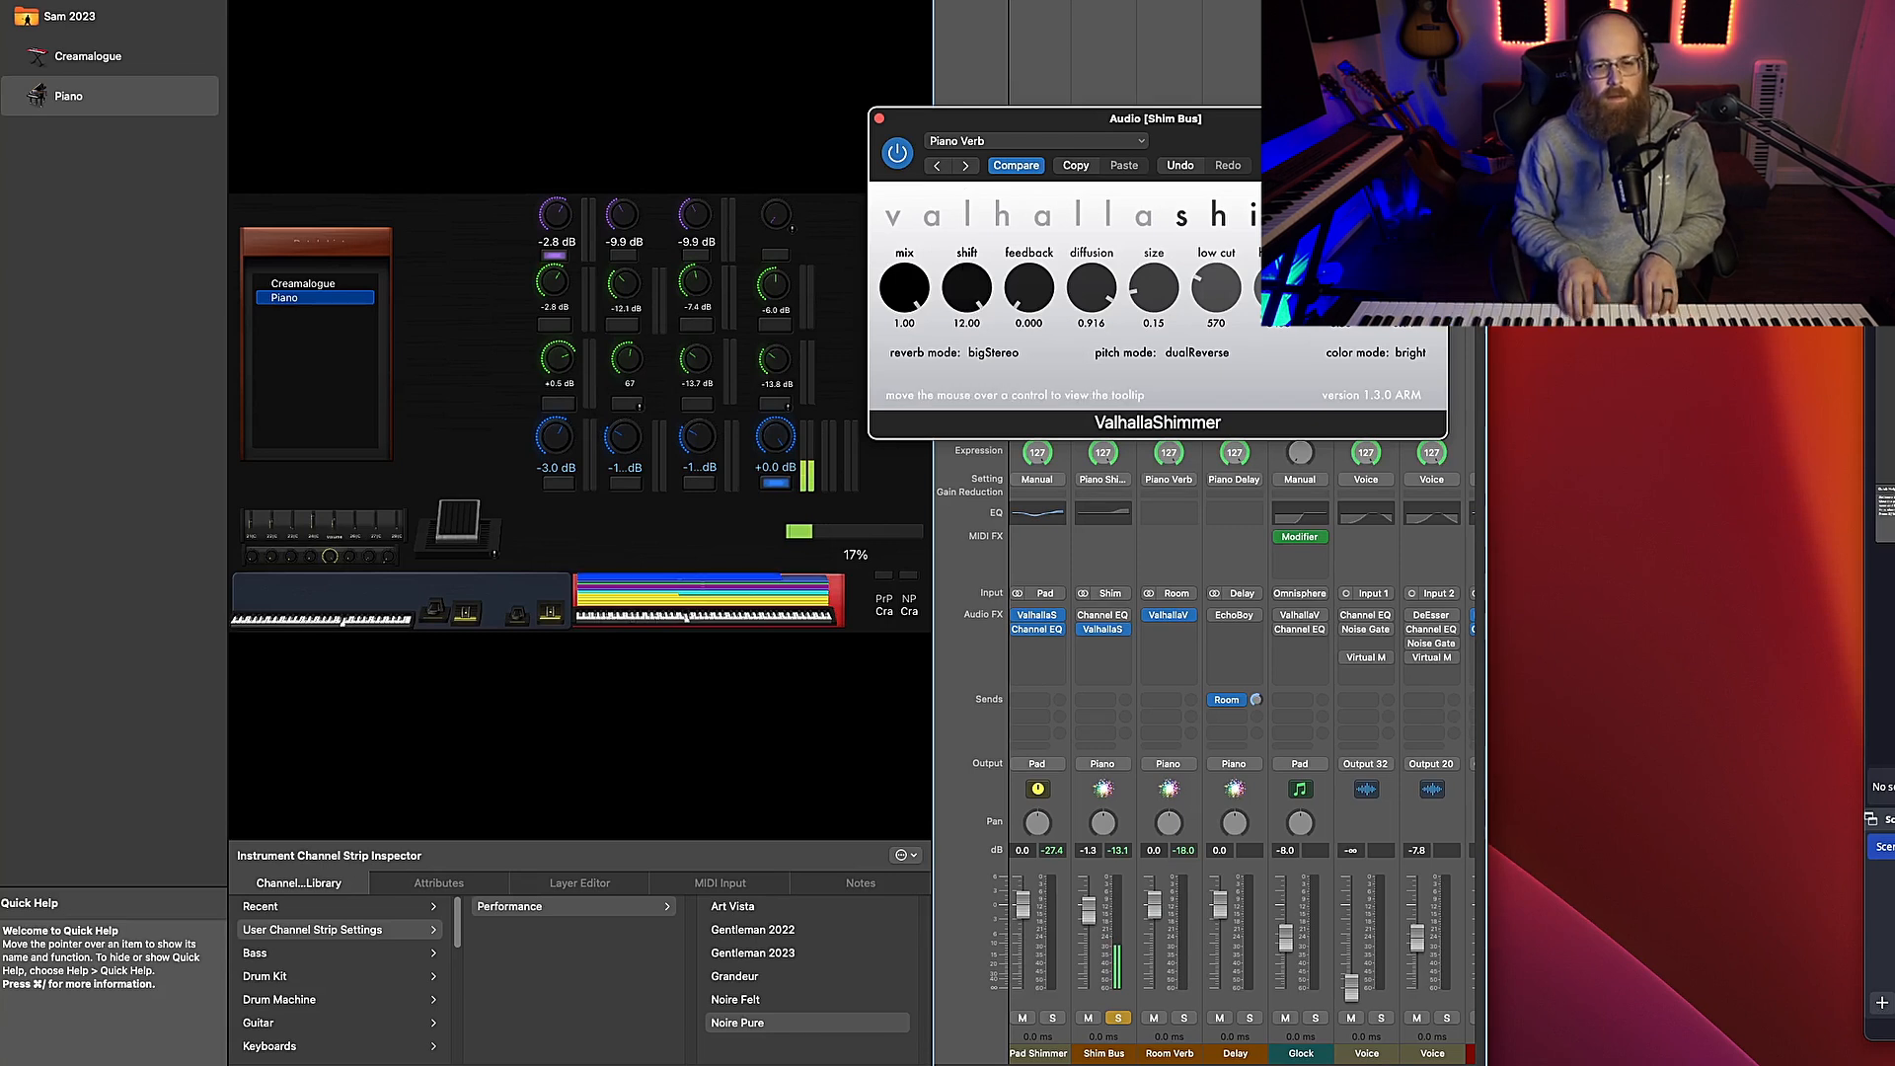
{"action": "left_click_drag", "start_coordinate": [972, 281], "coordinate": [958, 705]}
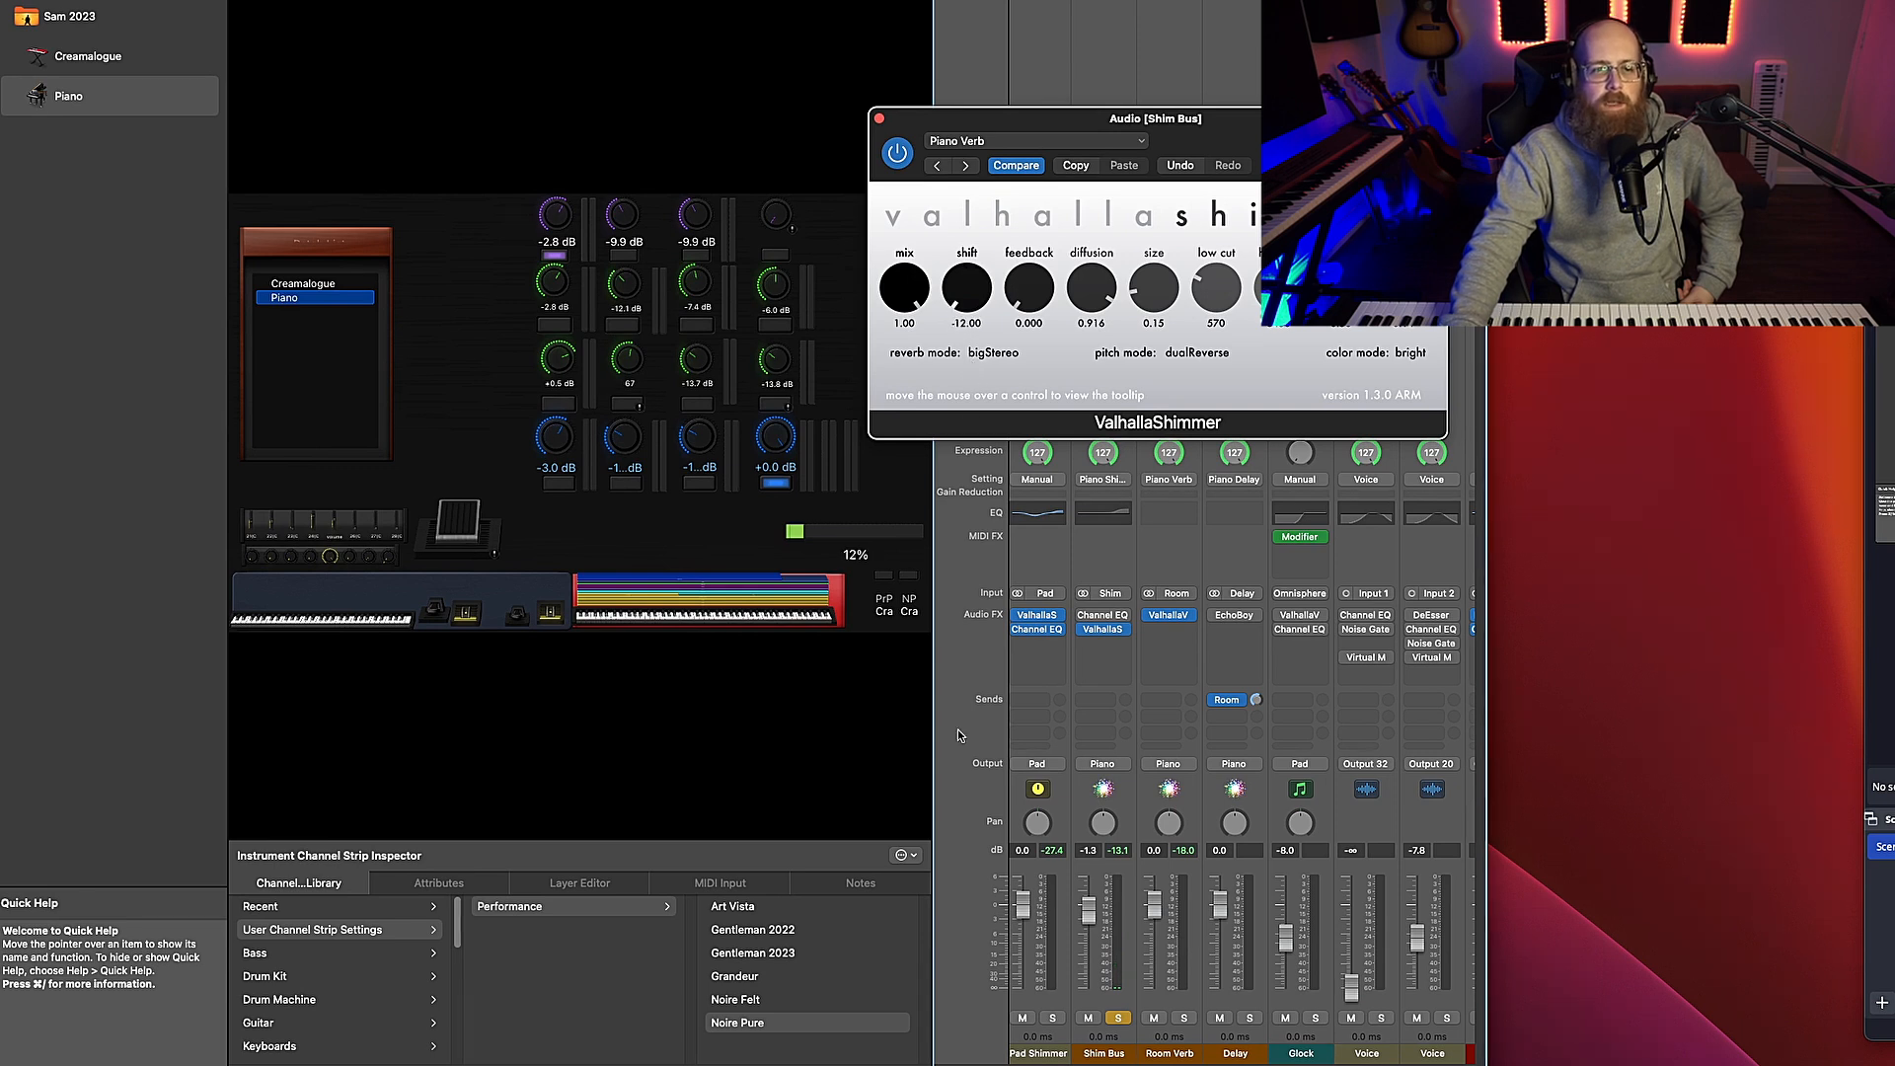
{"action": "left_click", "coordinate": [993, 353]}
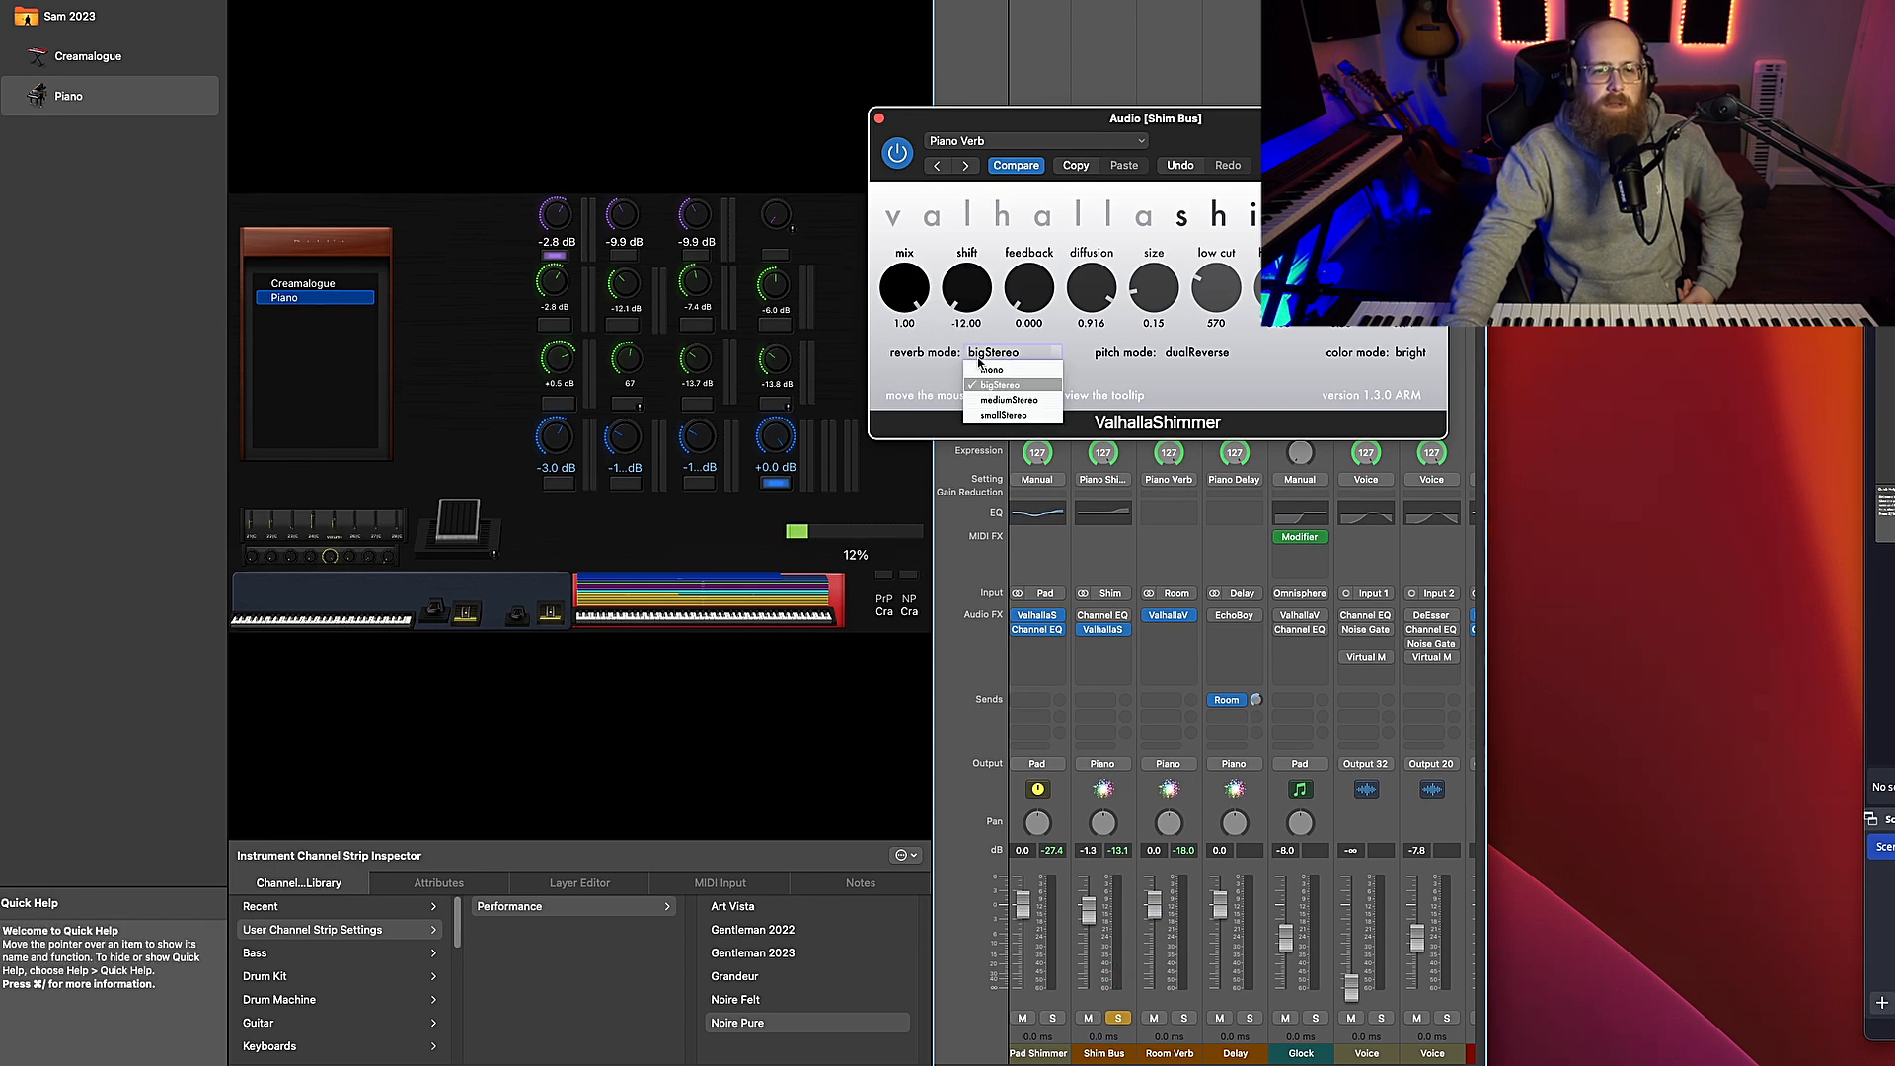
{"action": "left_click", "coordinate": [906, 380]}
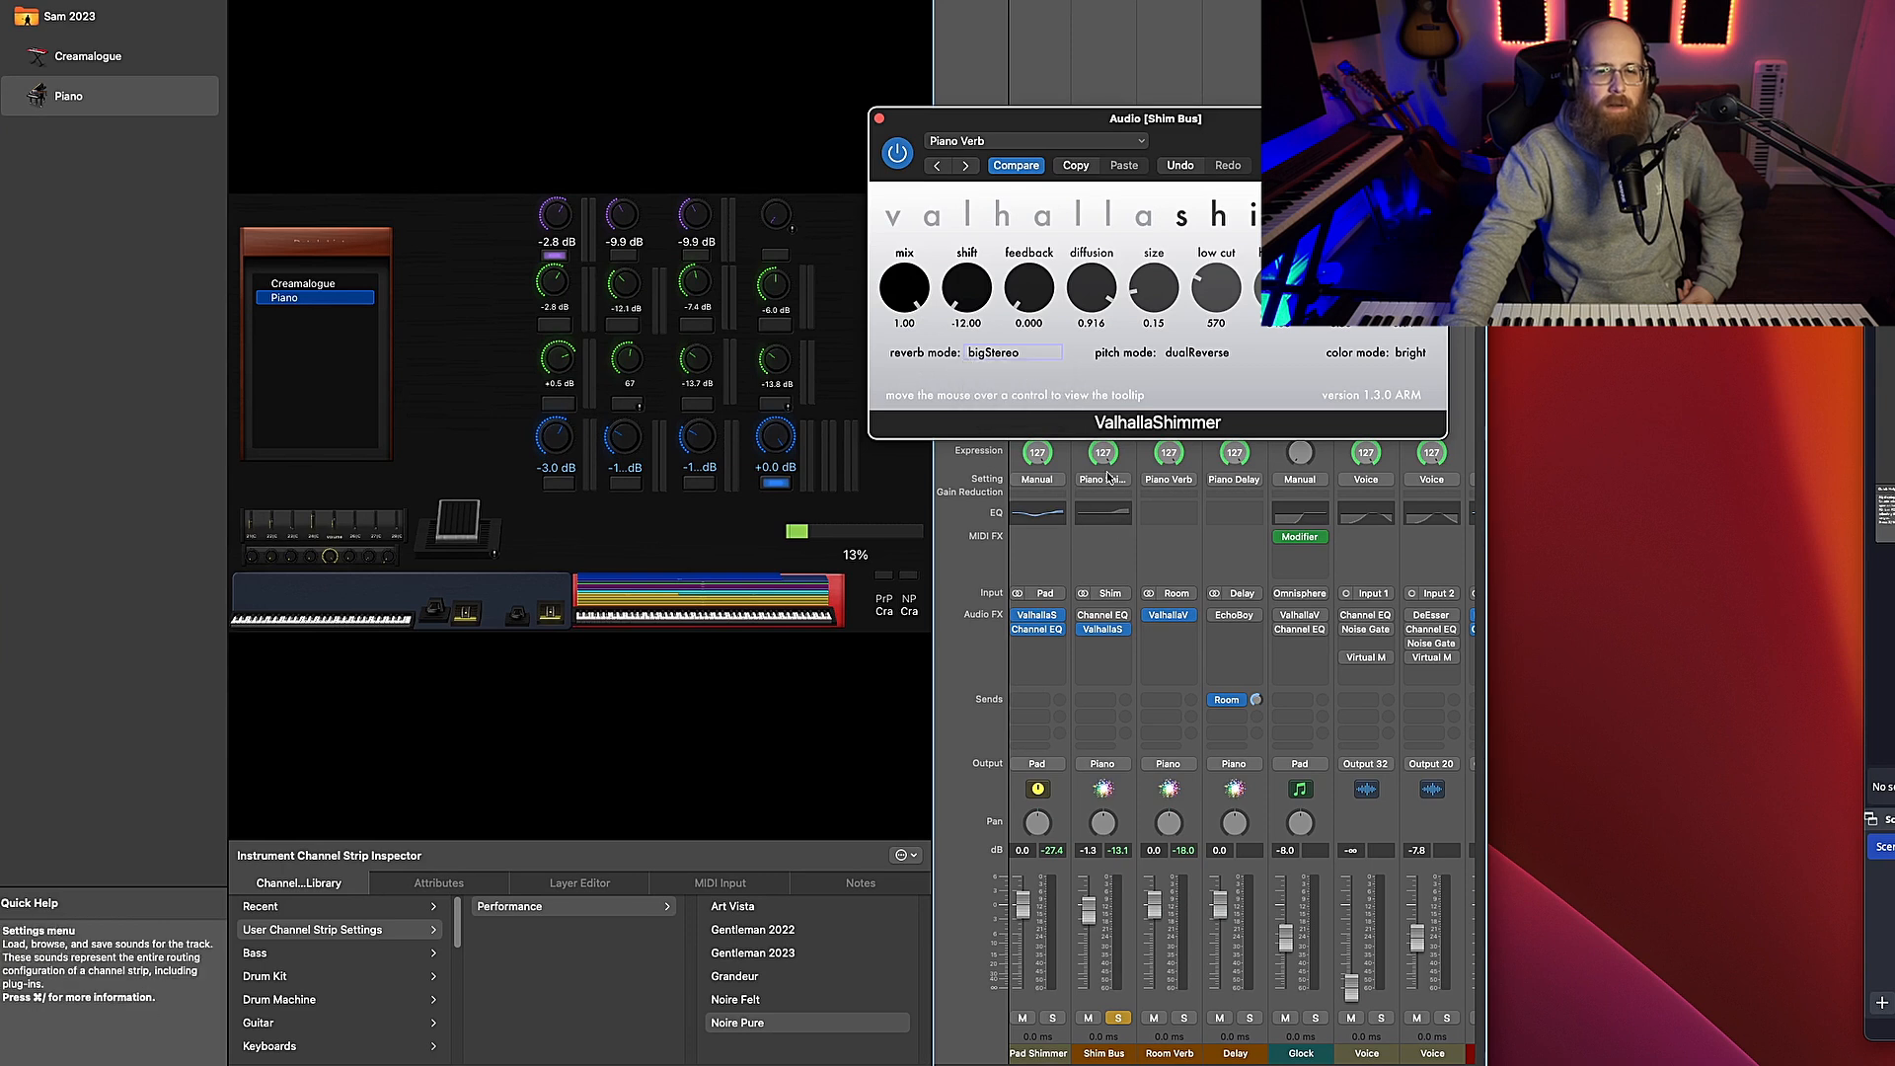
Check ValhallaShimmer's pitch mode options, unsolo the Shim Bus and close the plug-in
{"action": "left_click", "coordinate": [1196, 353]}
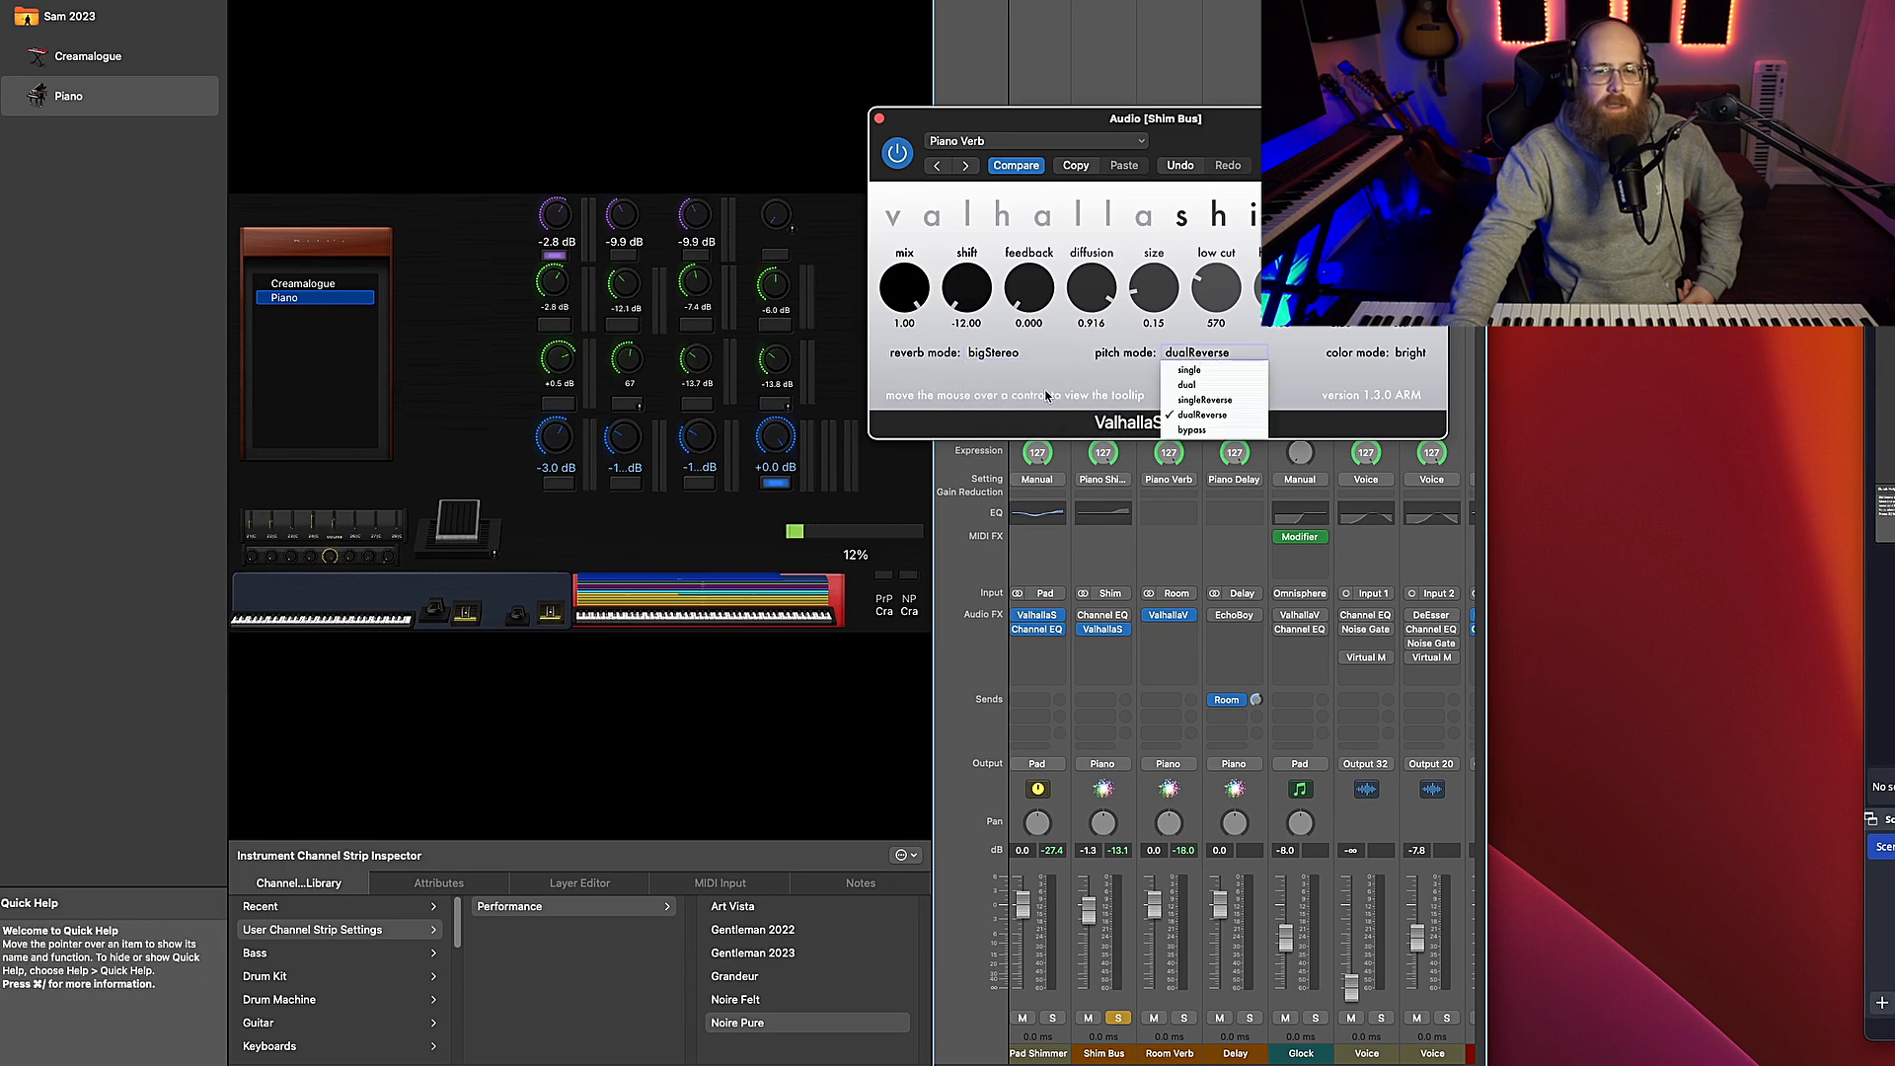
{"action": "left_click", "coordinate": [1002, 390]}
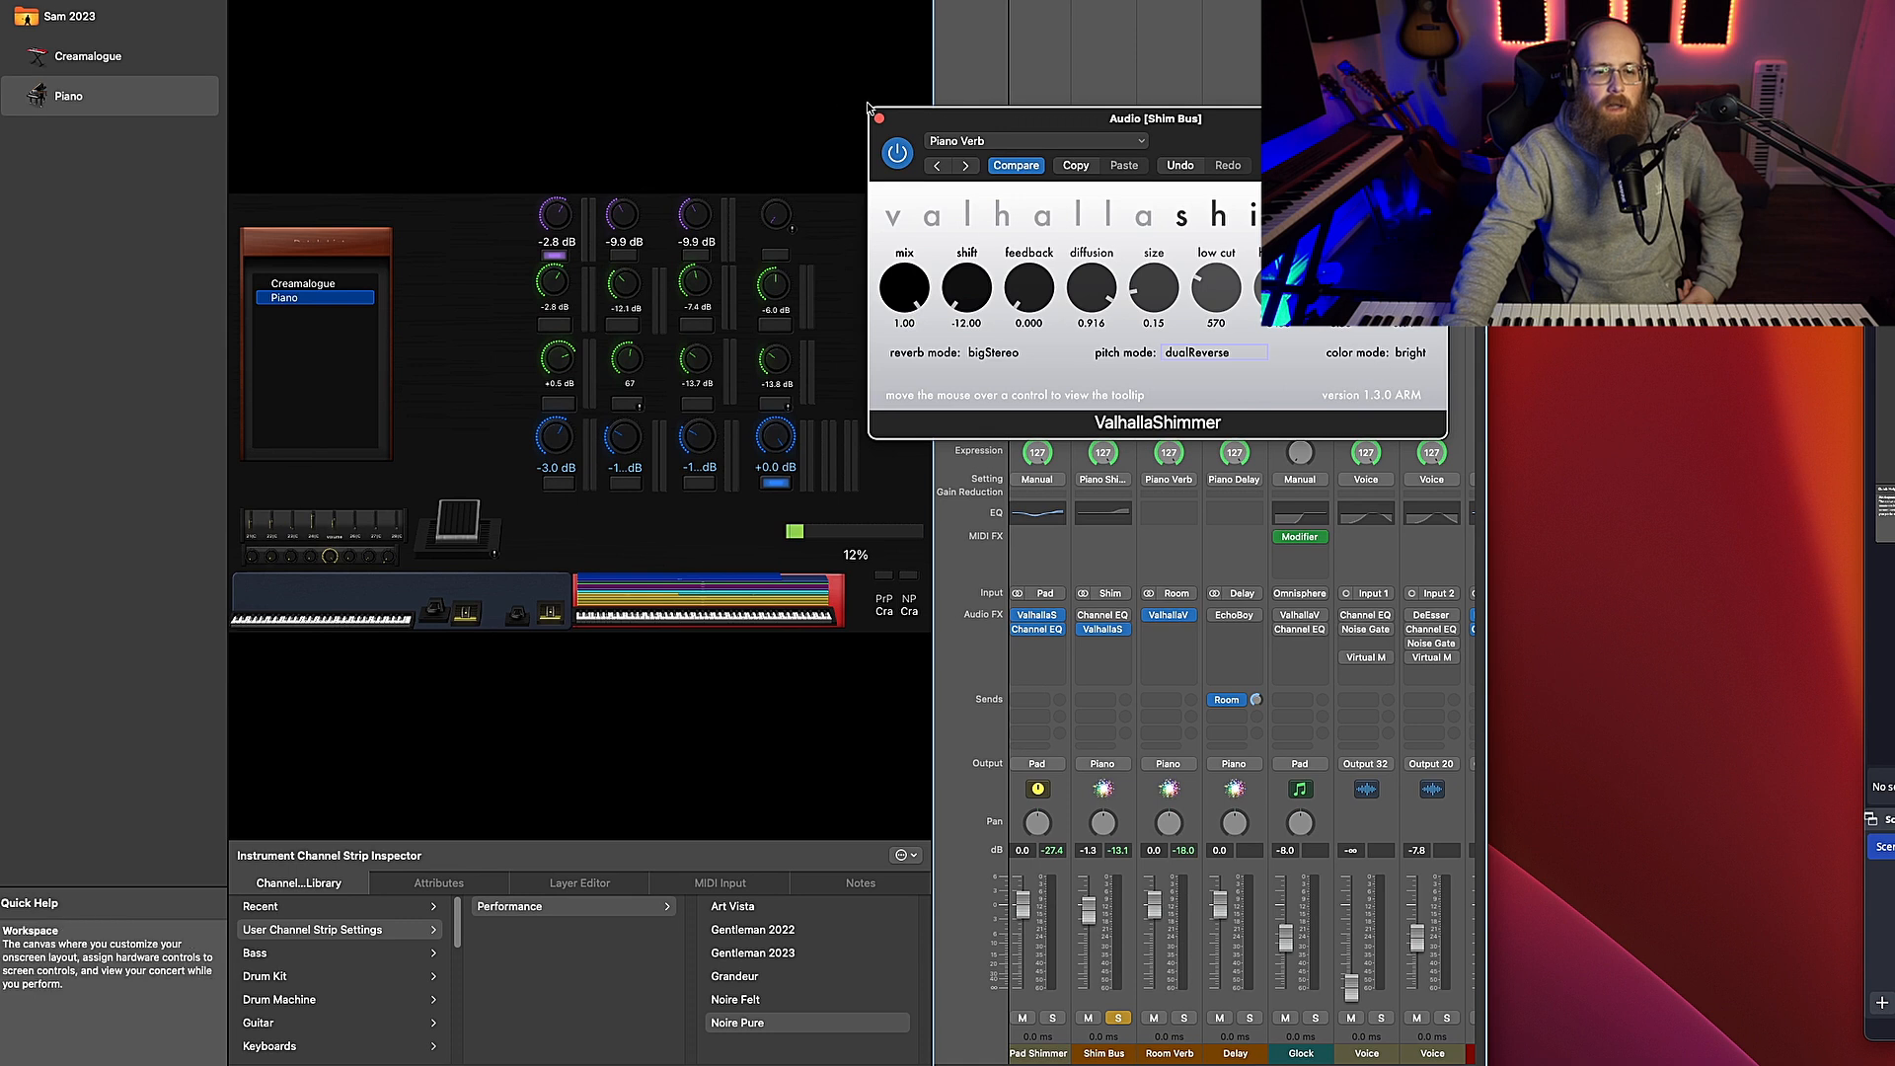
{"action": "left_click", "coordinate": [1118, 1017]}
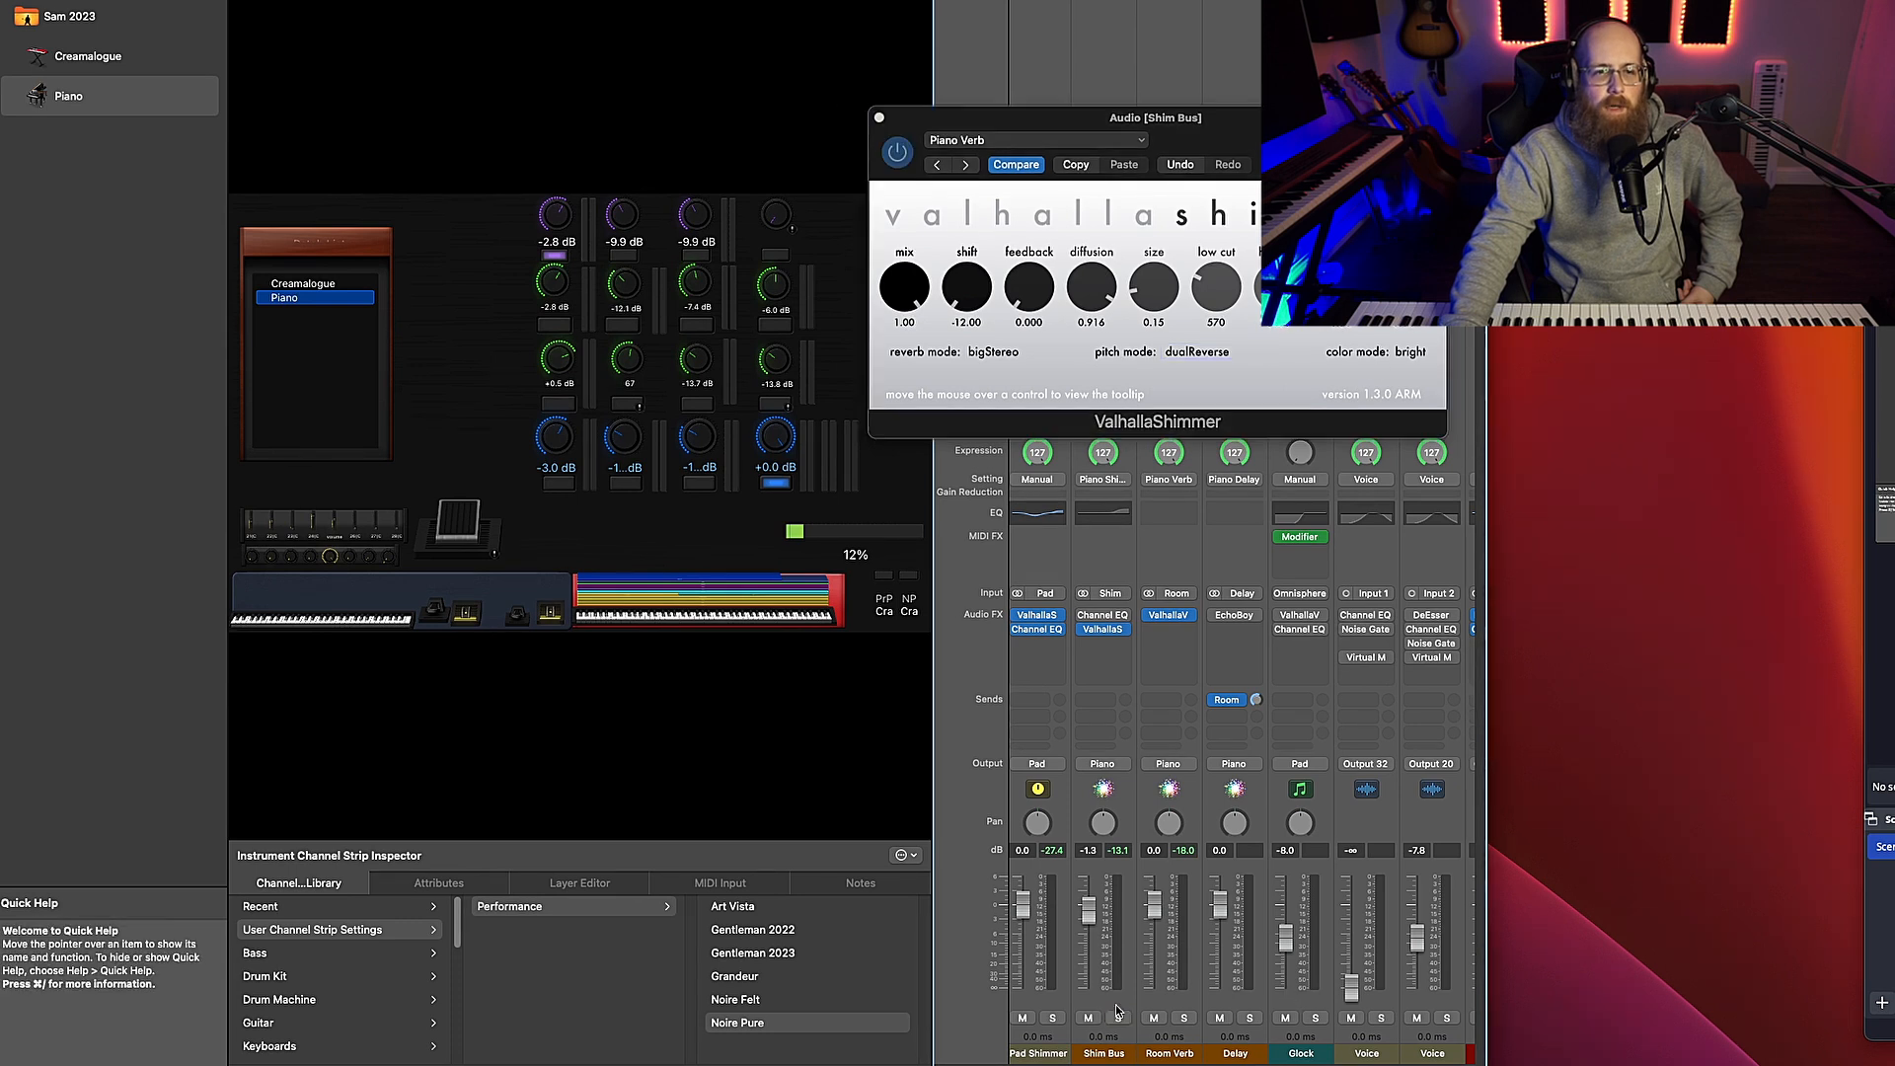
{"action": "left_click", "coordinate": [880, 118]}
Solo the Room Verb bus to hear its ValhallaVintageVerb, unsolo it, and review the reverb's preset list before closing the plug-in
{"action": "left_click", "coordinate": [1183, 1017]}
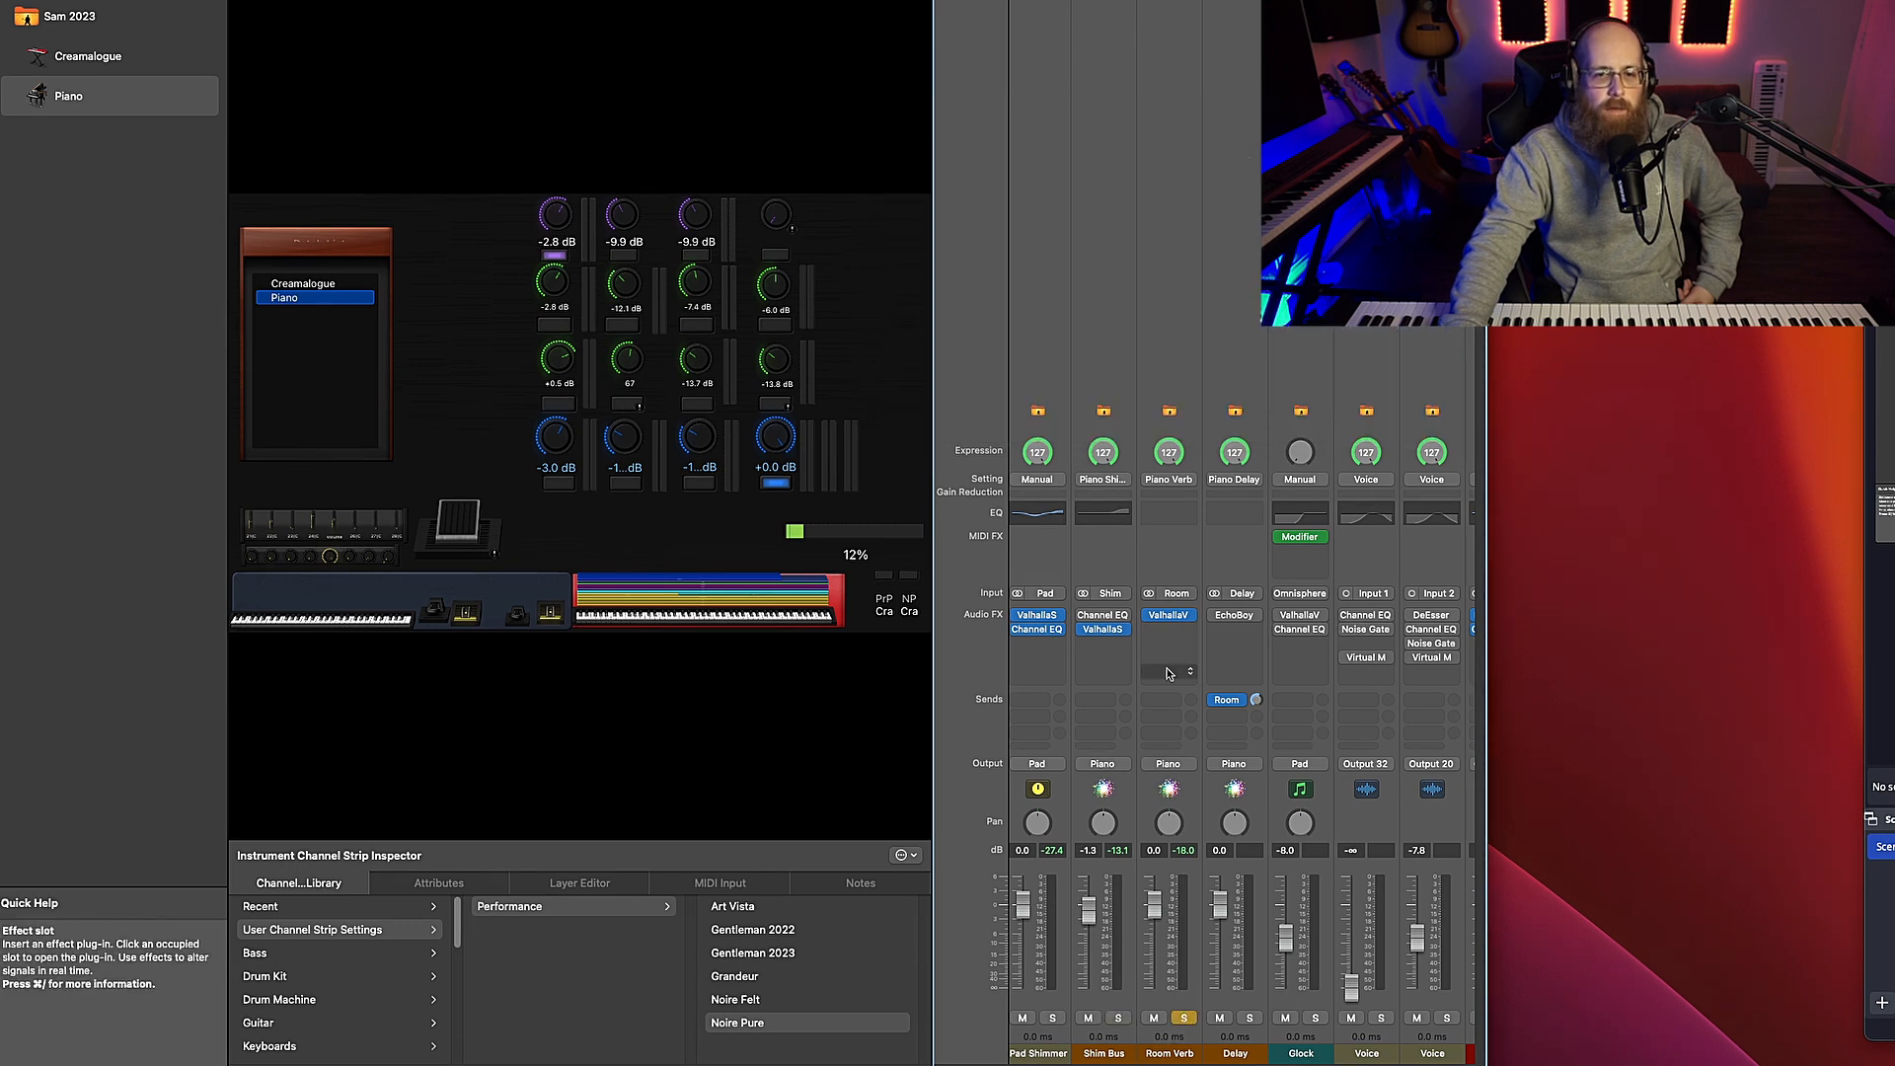
{"action": "left_click", "coordinate": [1168, 614]}
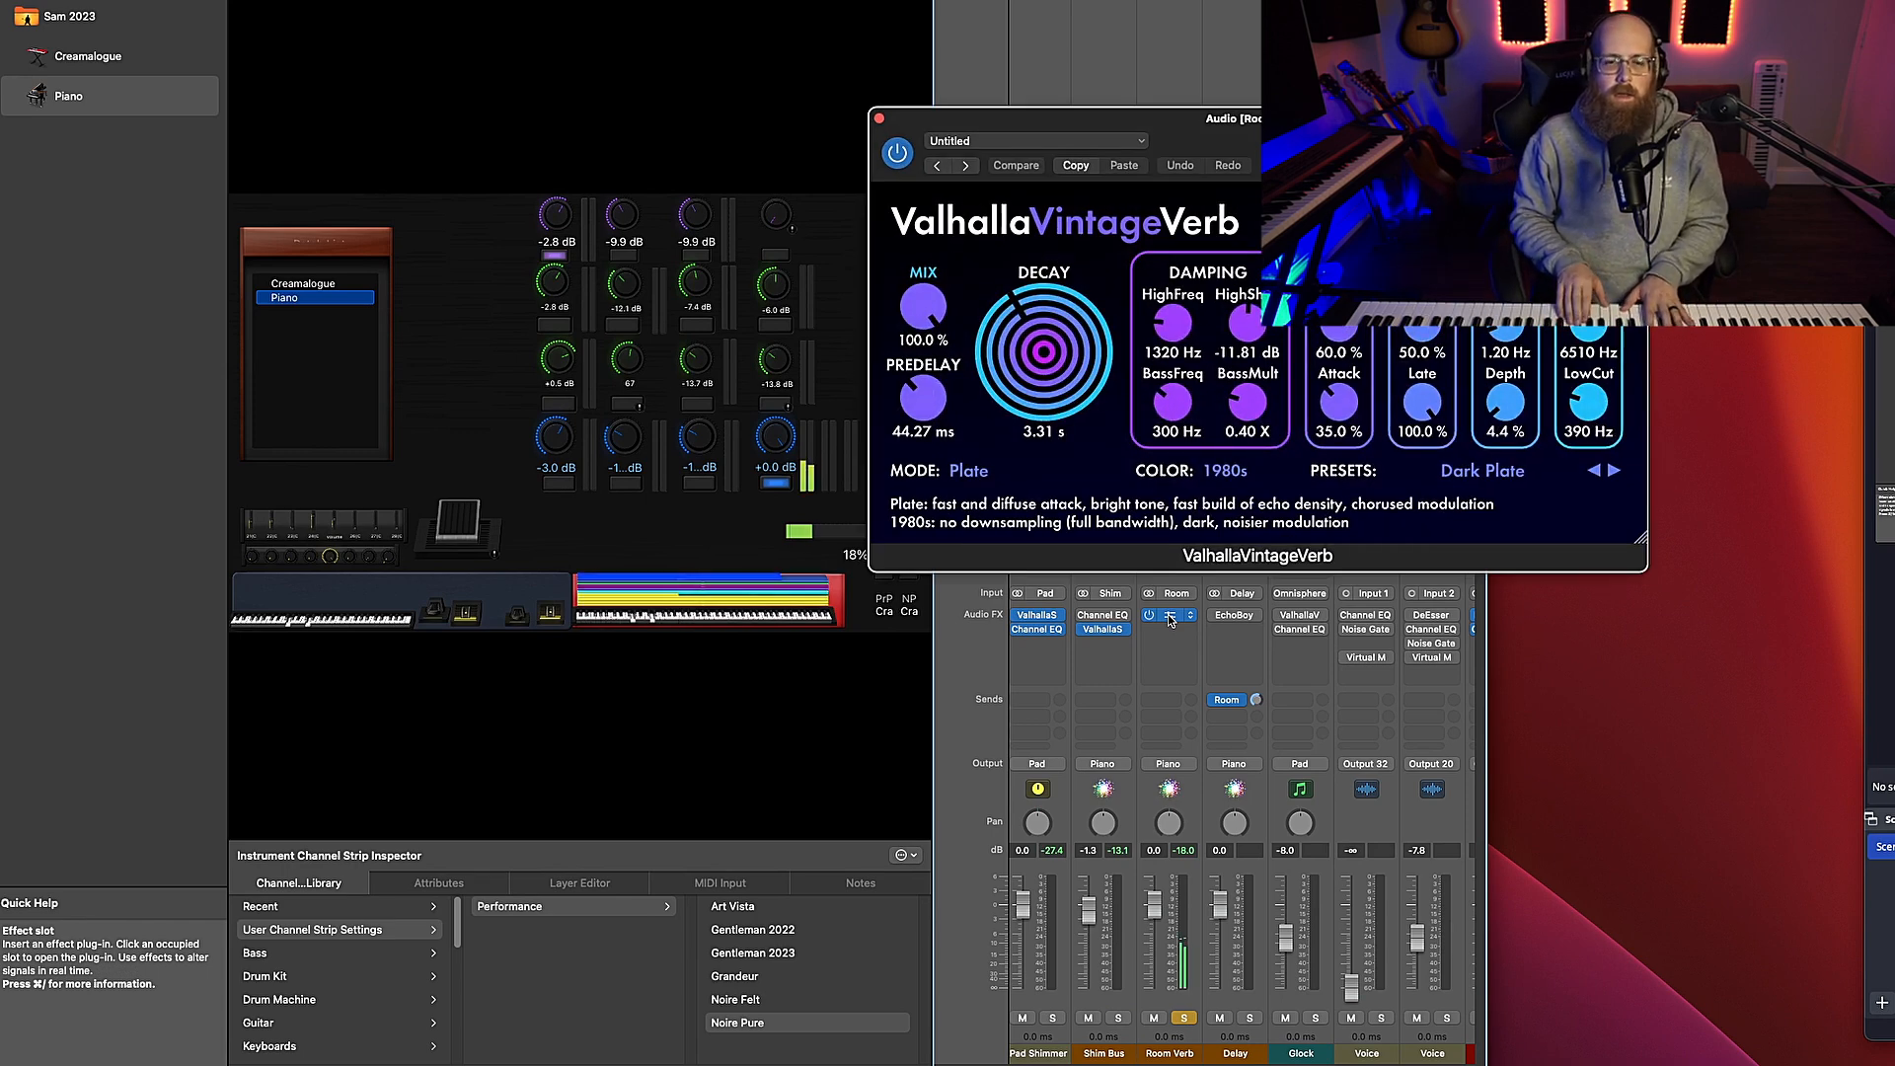
{"action": "left_click", "coordinate": [1184, 1017]}
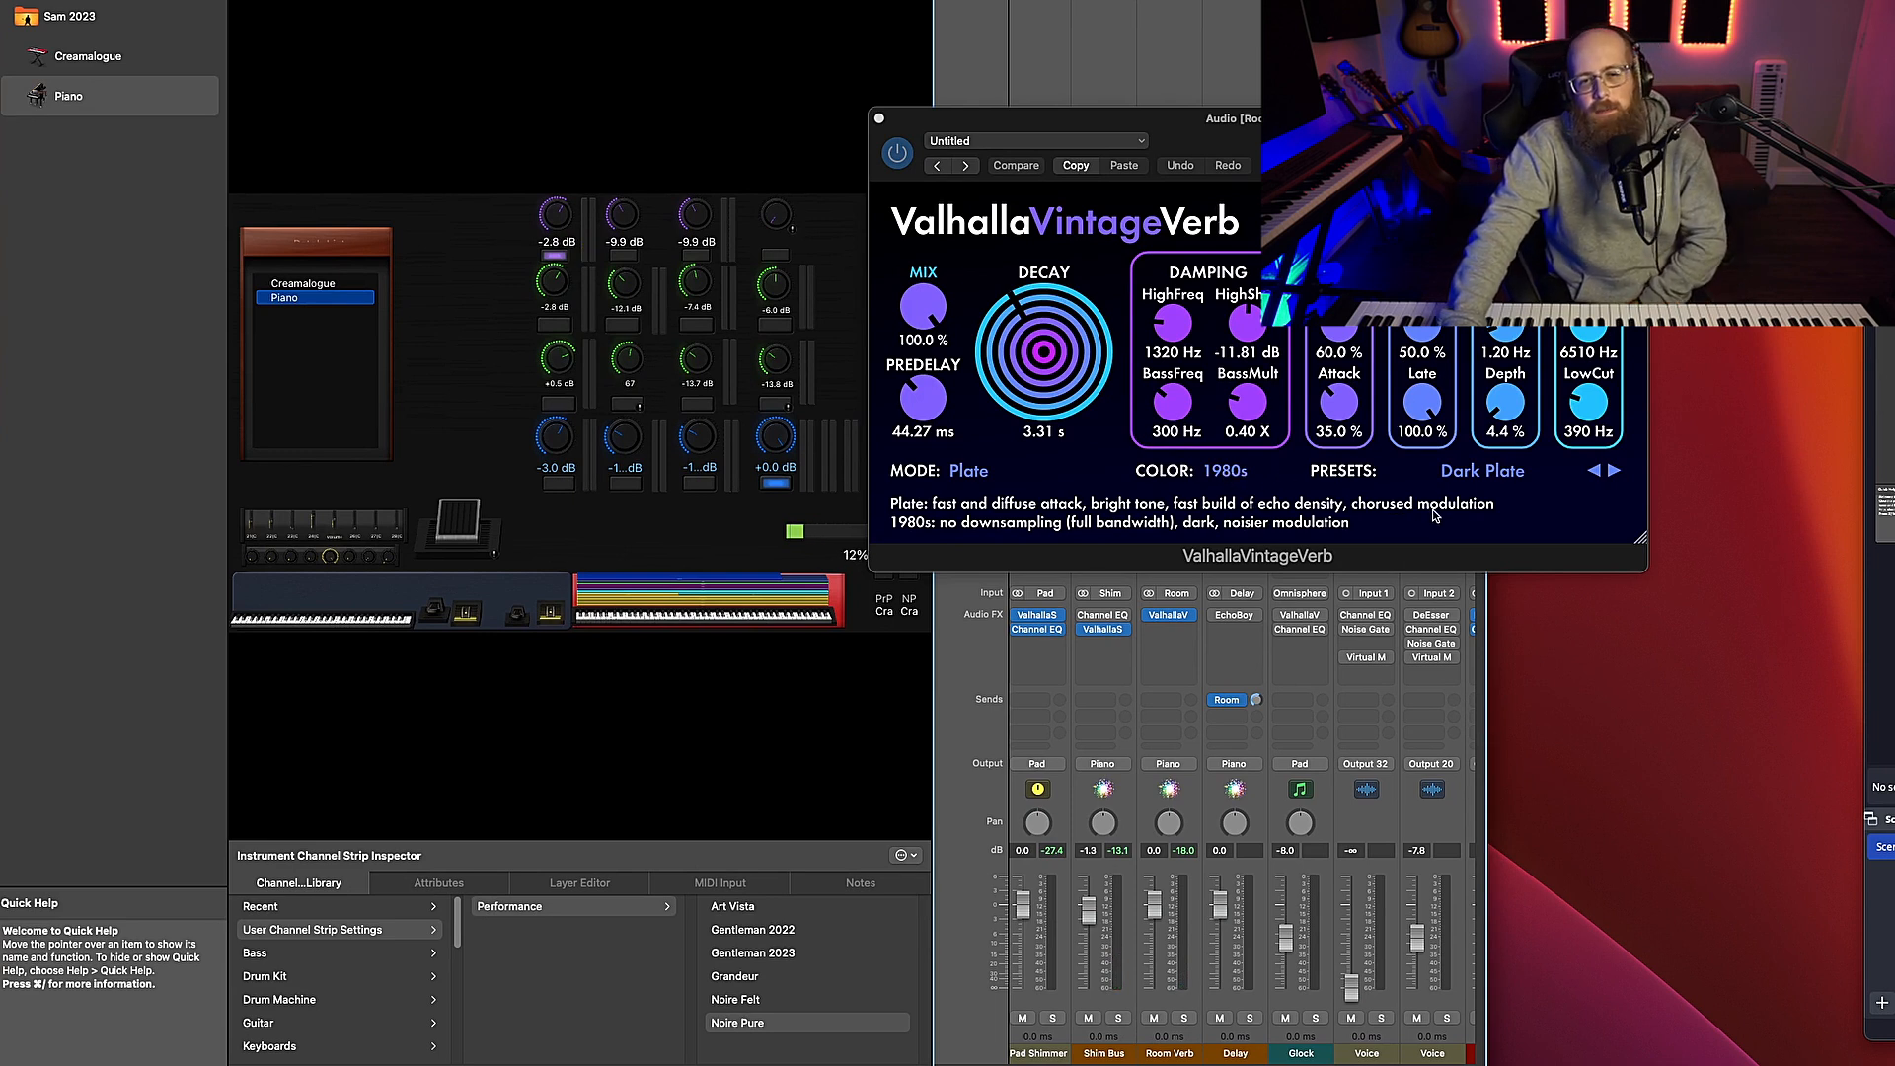
{"action": "left_click", "coordinate": [1473, 474]}
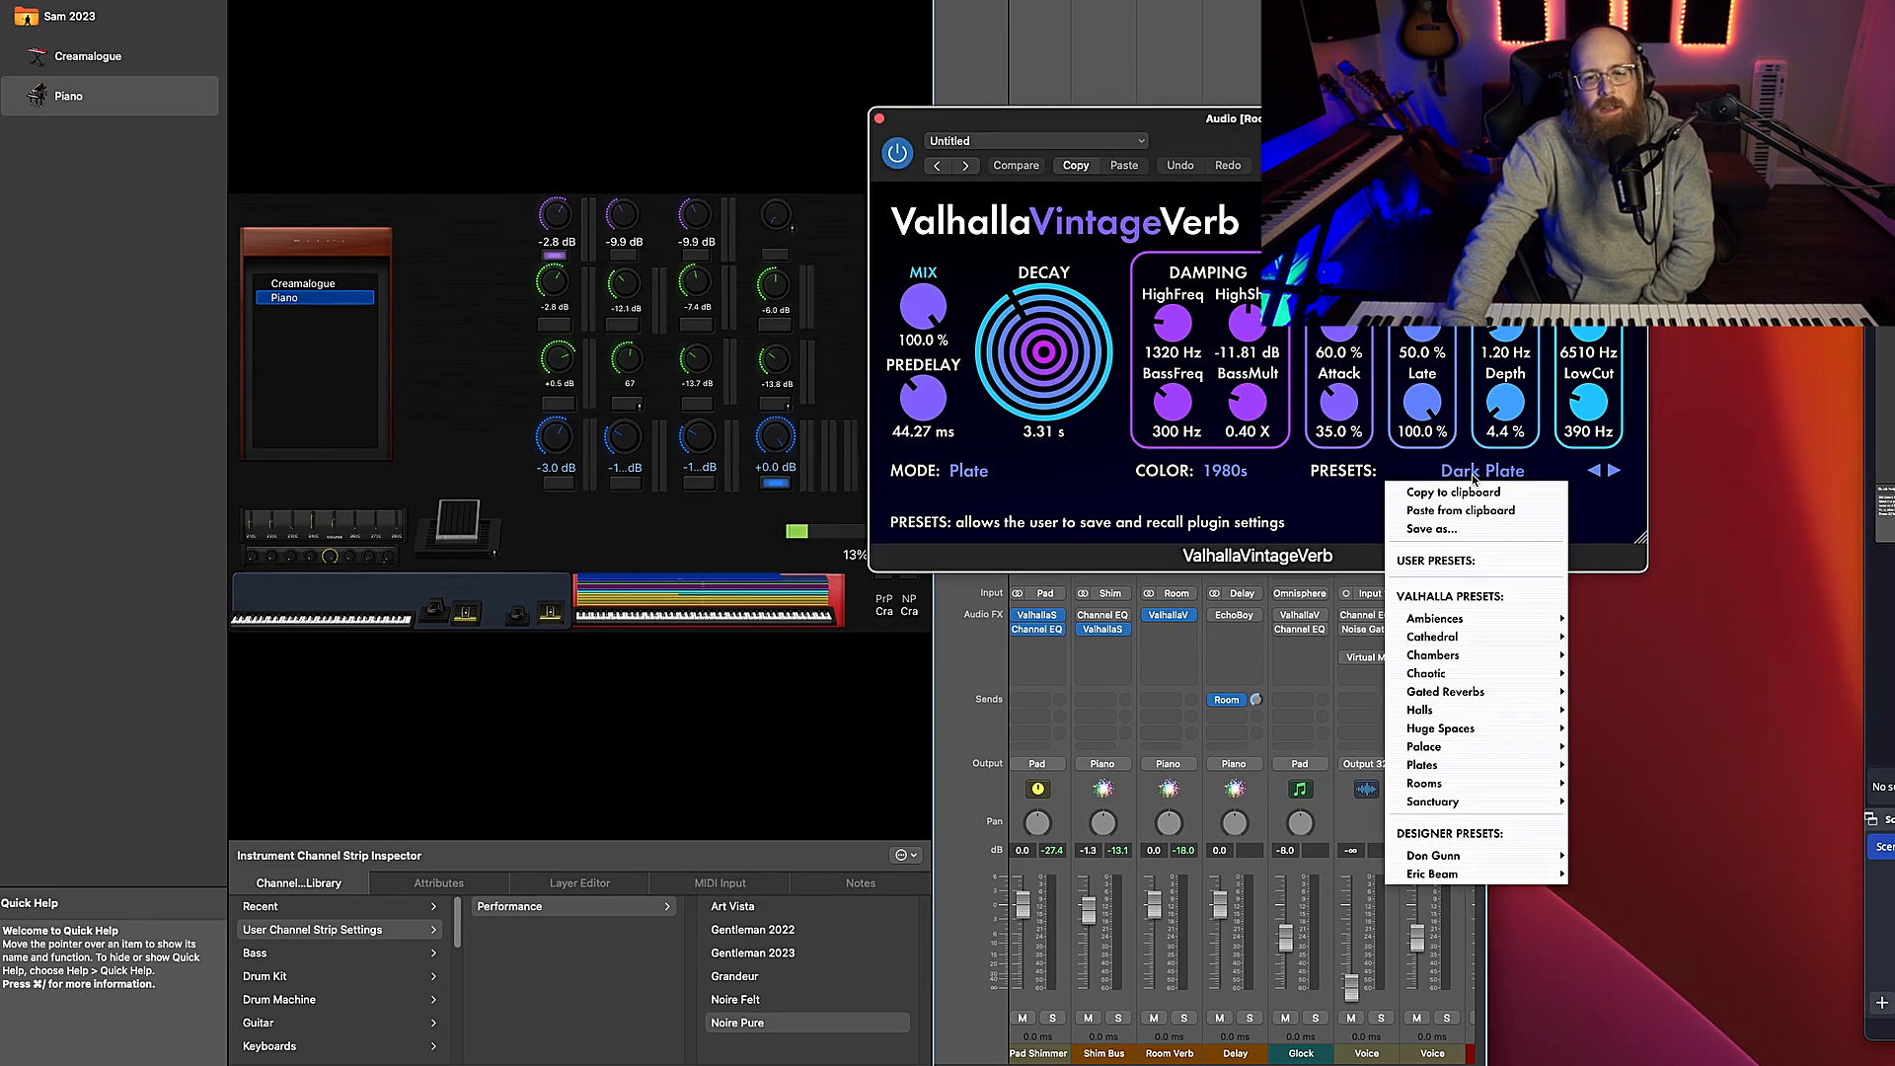
{"action": "left_click", "coordinate": [1076, 511]}
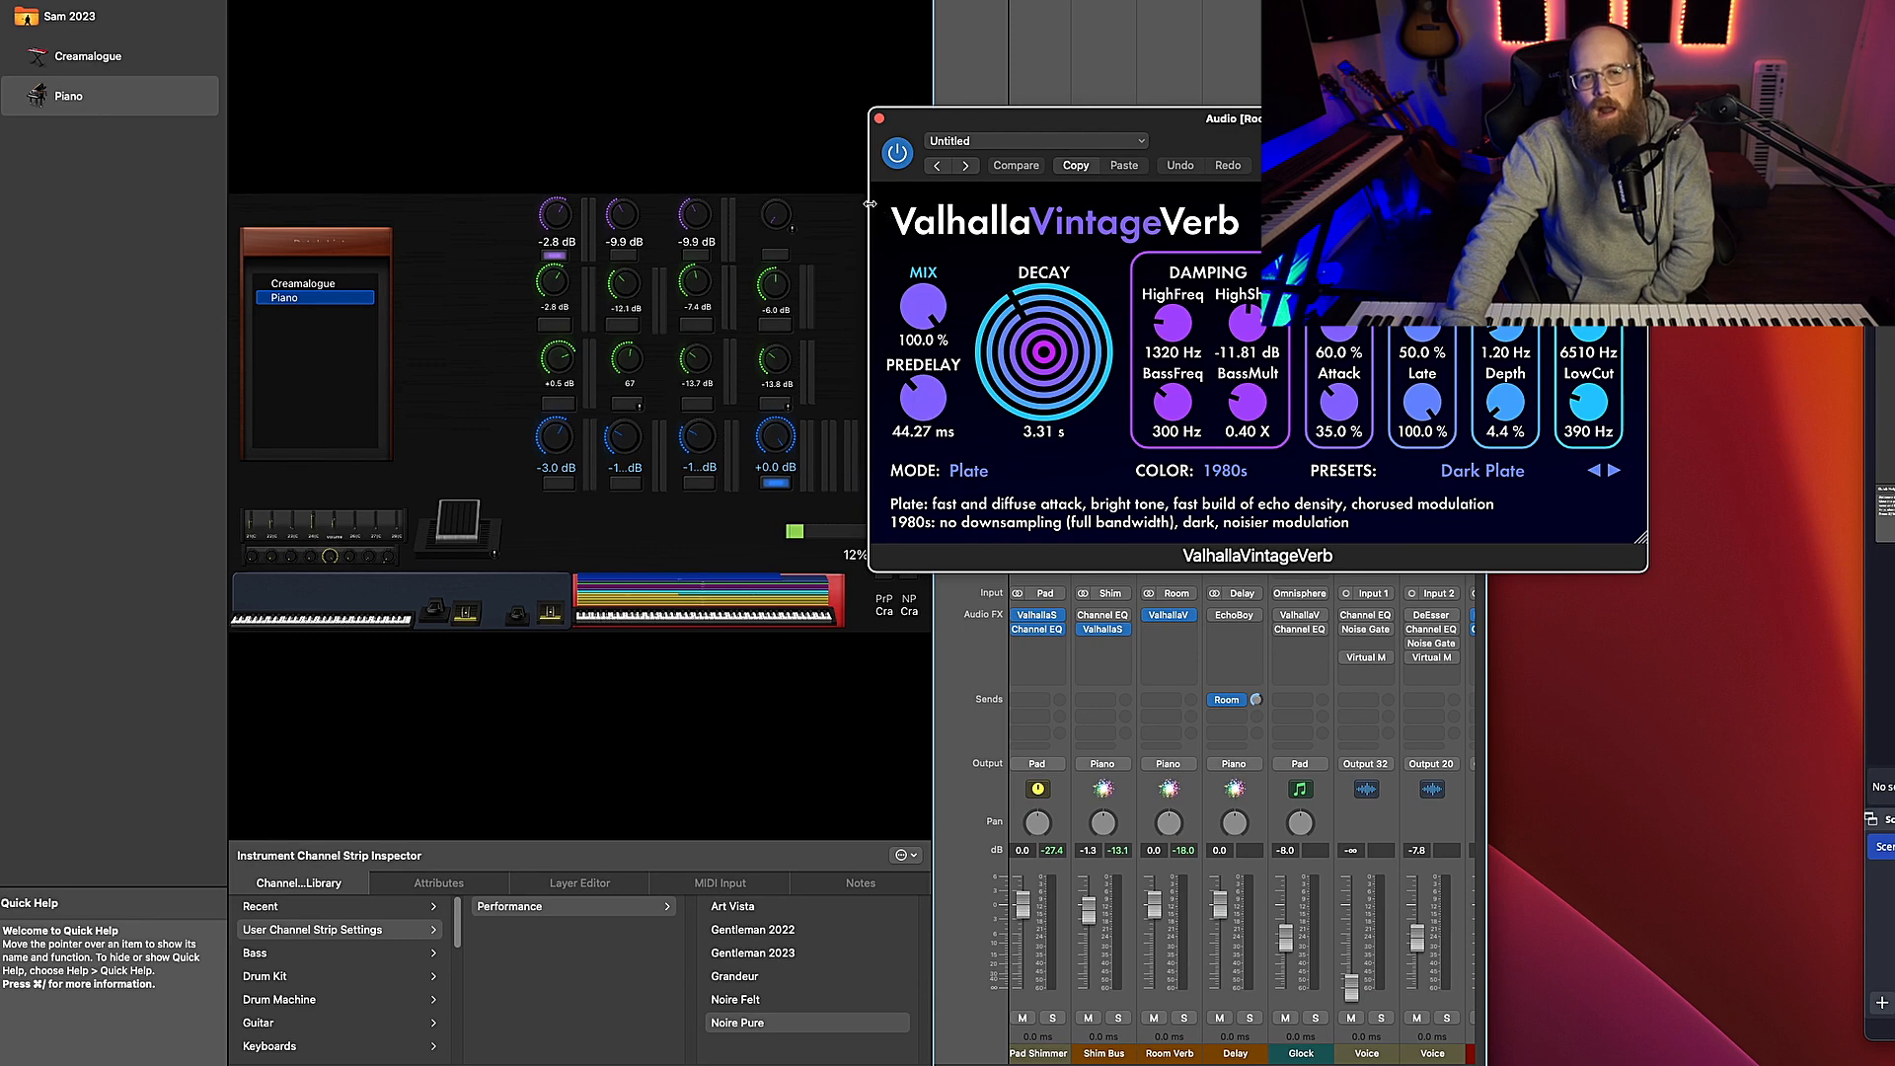
{"action": "left_click", "coordinate": [879, 118]}
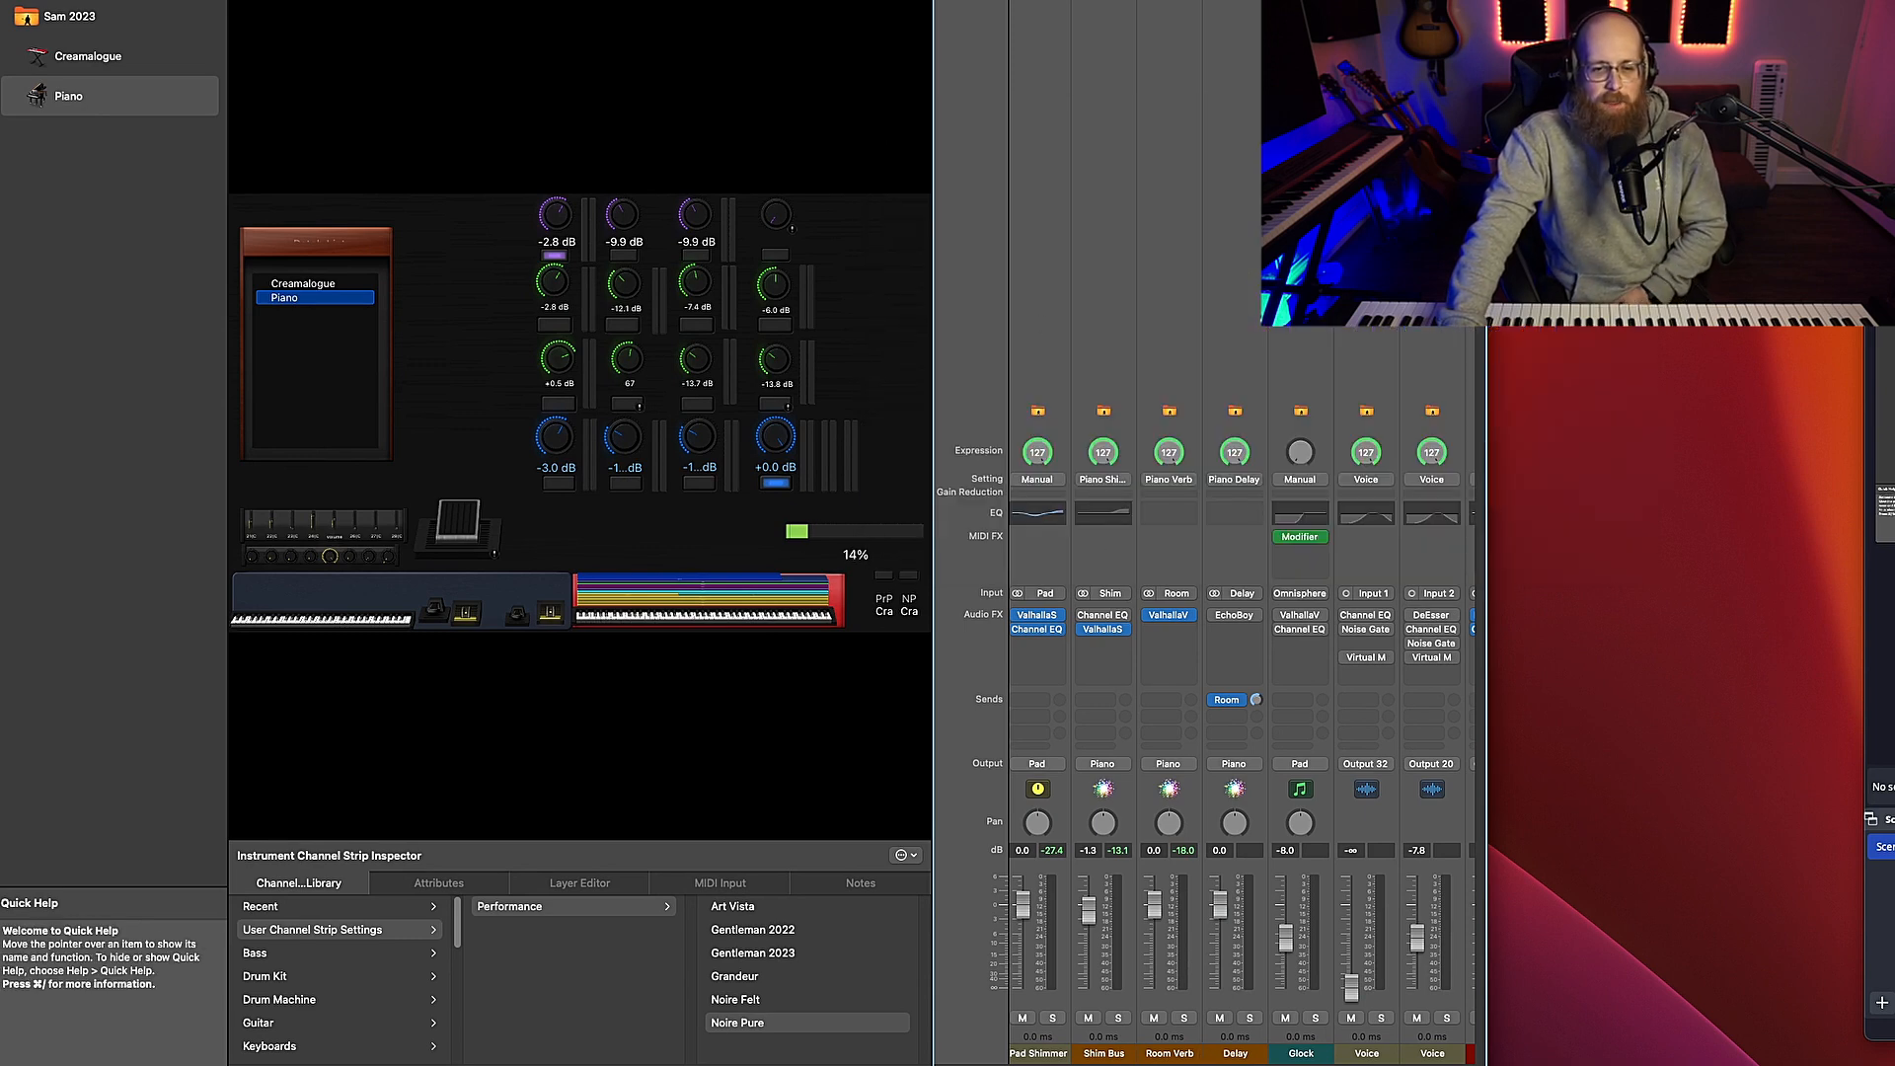
Open the F6-RTA on the Pad Bus, compare the sound with it bypassed and active, and close it
{"action": "scroll", "coordinate": [1049, 1055], "scroll_direction": "left", "scroll_amount": 10}
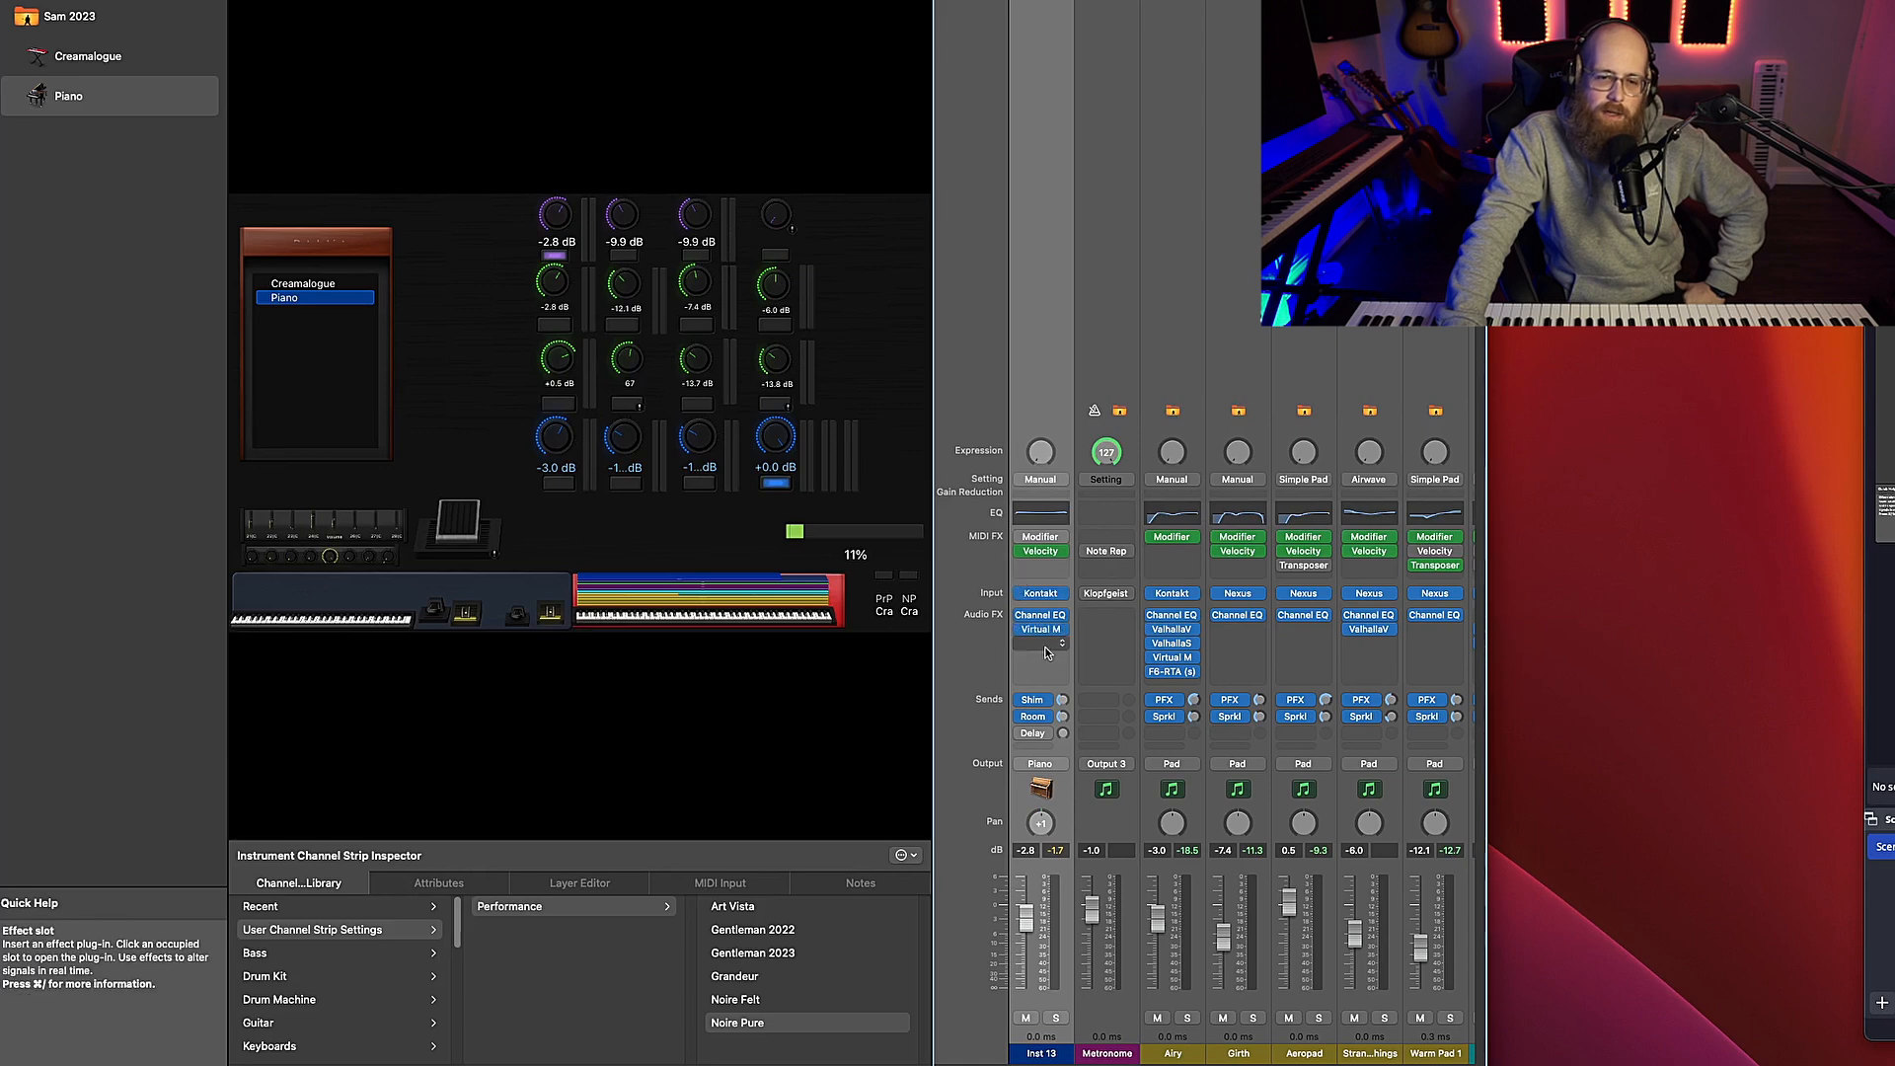
{"action": "scroll", "coordinate": [1232, 1056], "scroll_direction": "right", "scroll_amount": 5}
{"action": "scroll", "coordinate": [1231, 1061], "scroll_direction": "right", "scroll_amount": 6}
{"action": "scroll", "coordinate": [1343, 1058], "scroll_direction": "right", "scroll_amount": 3}
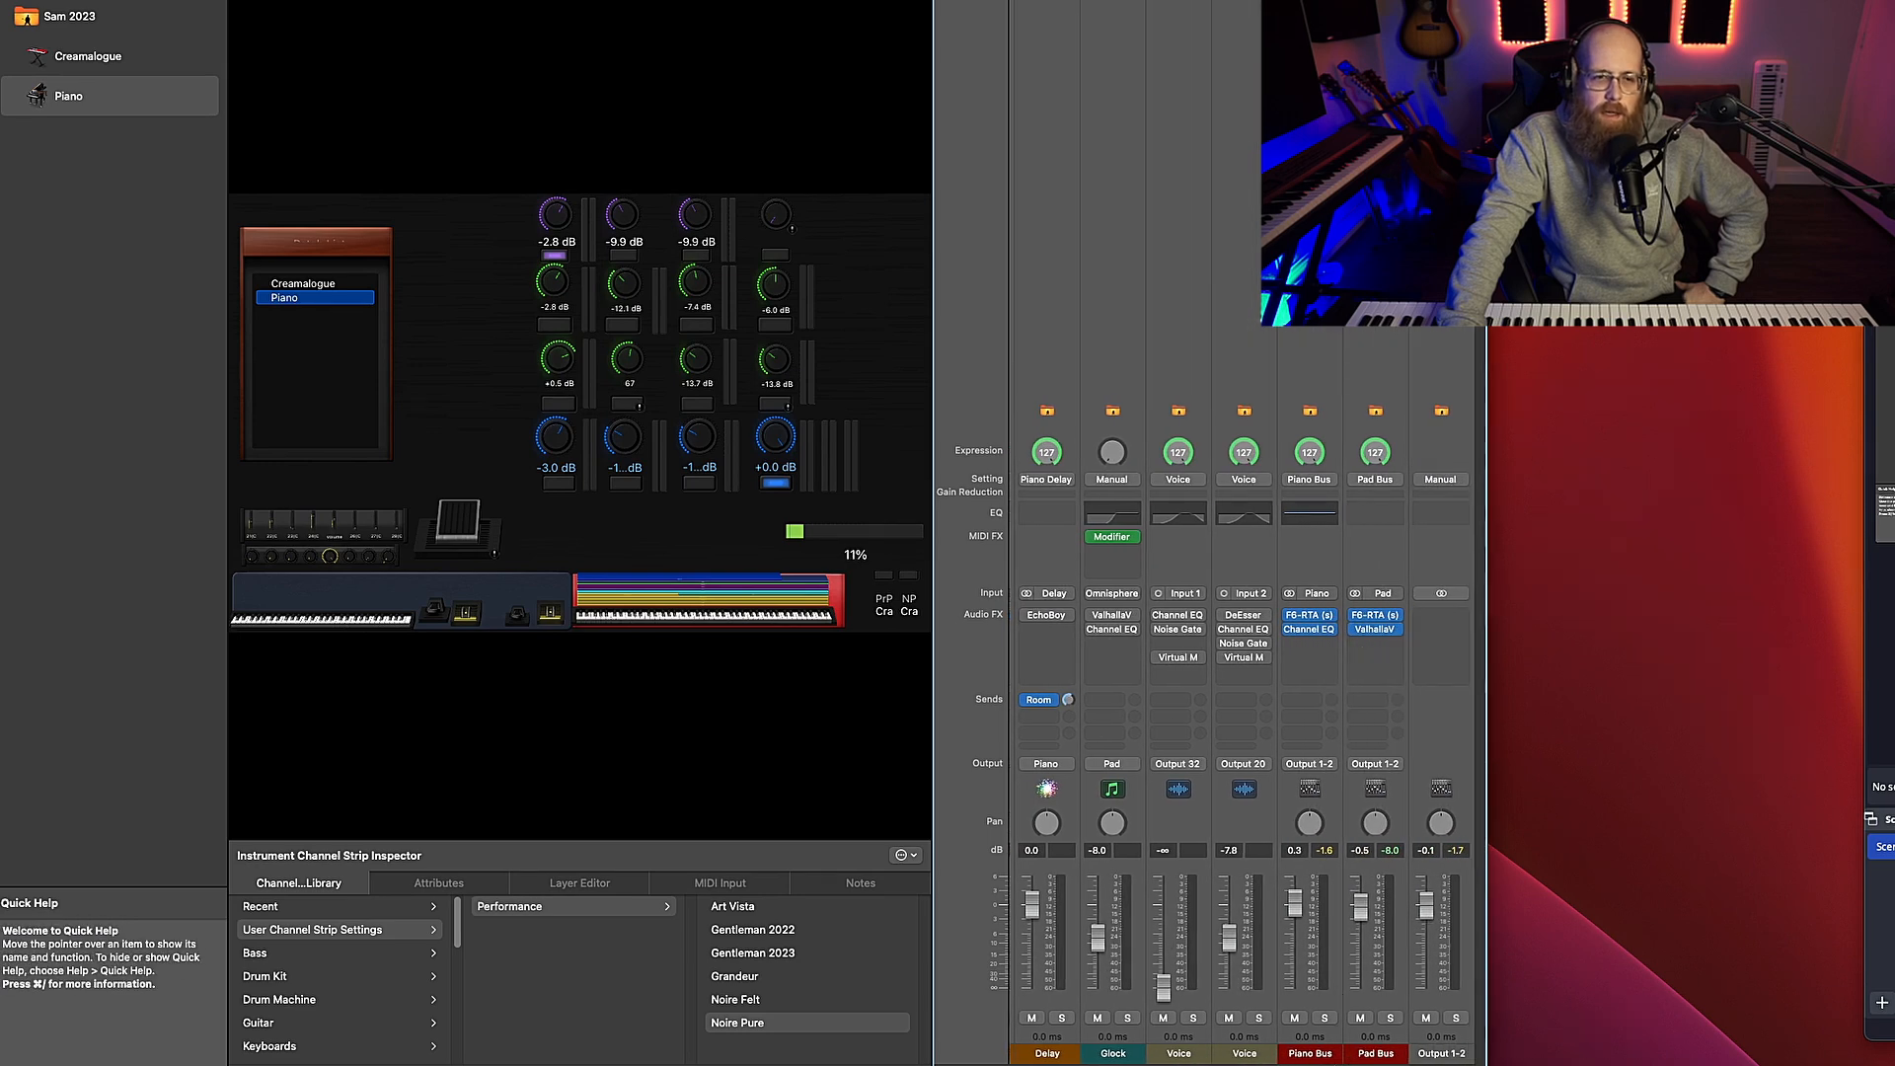
{"action": "scroll", "coordinate": [1243, 1056], "scroll_direction": "right", "scroll_amount": 1}
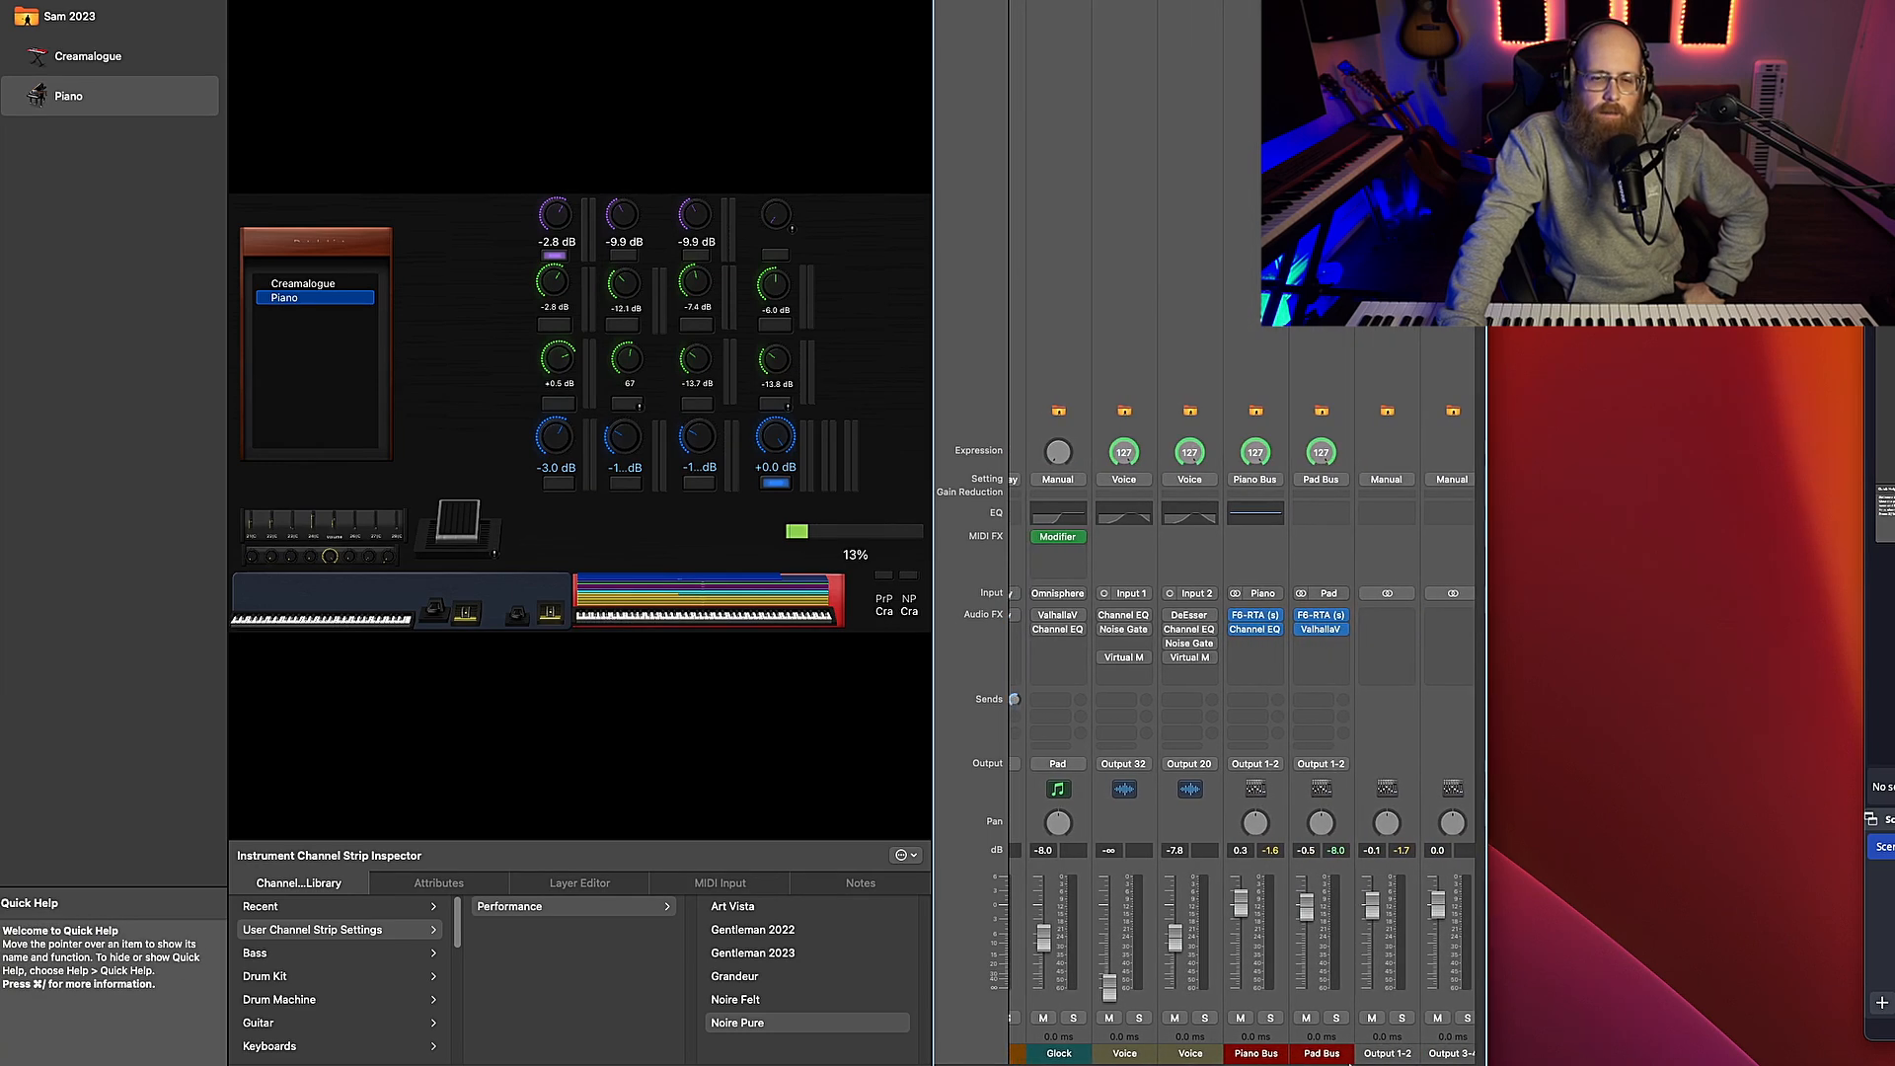
{"action": "left_click", "coordinate": [1324, 617]}
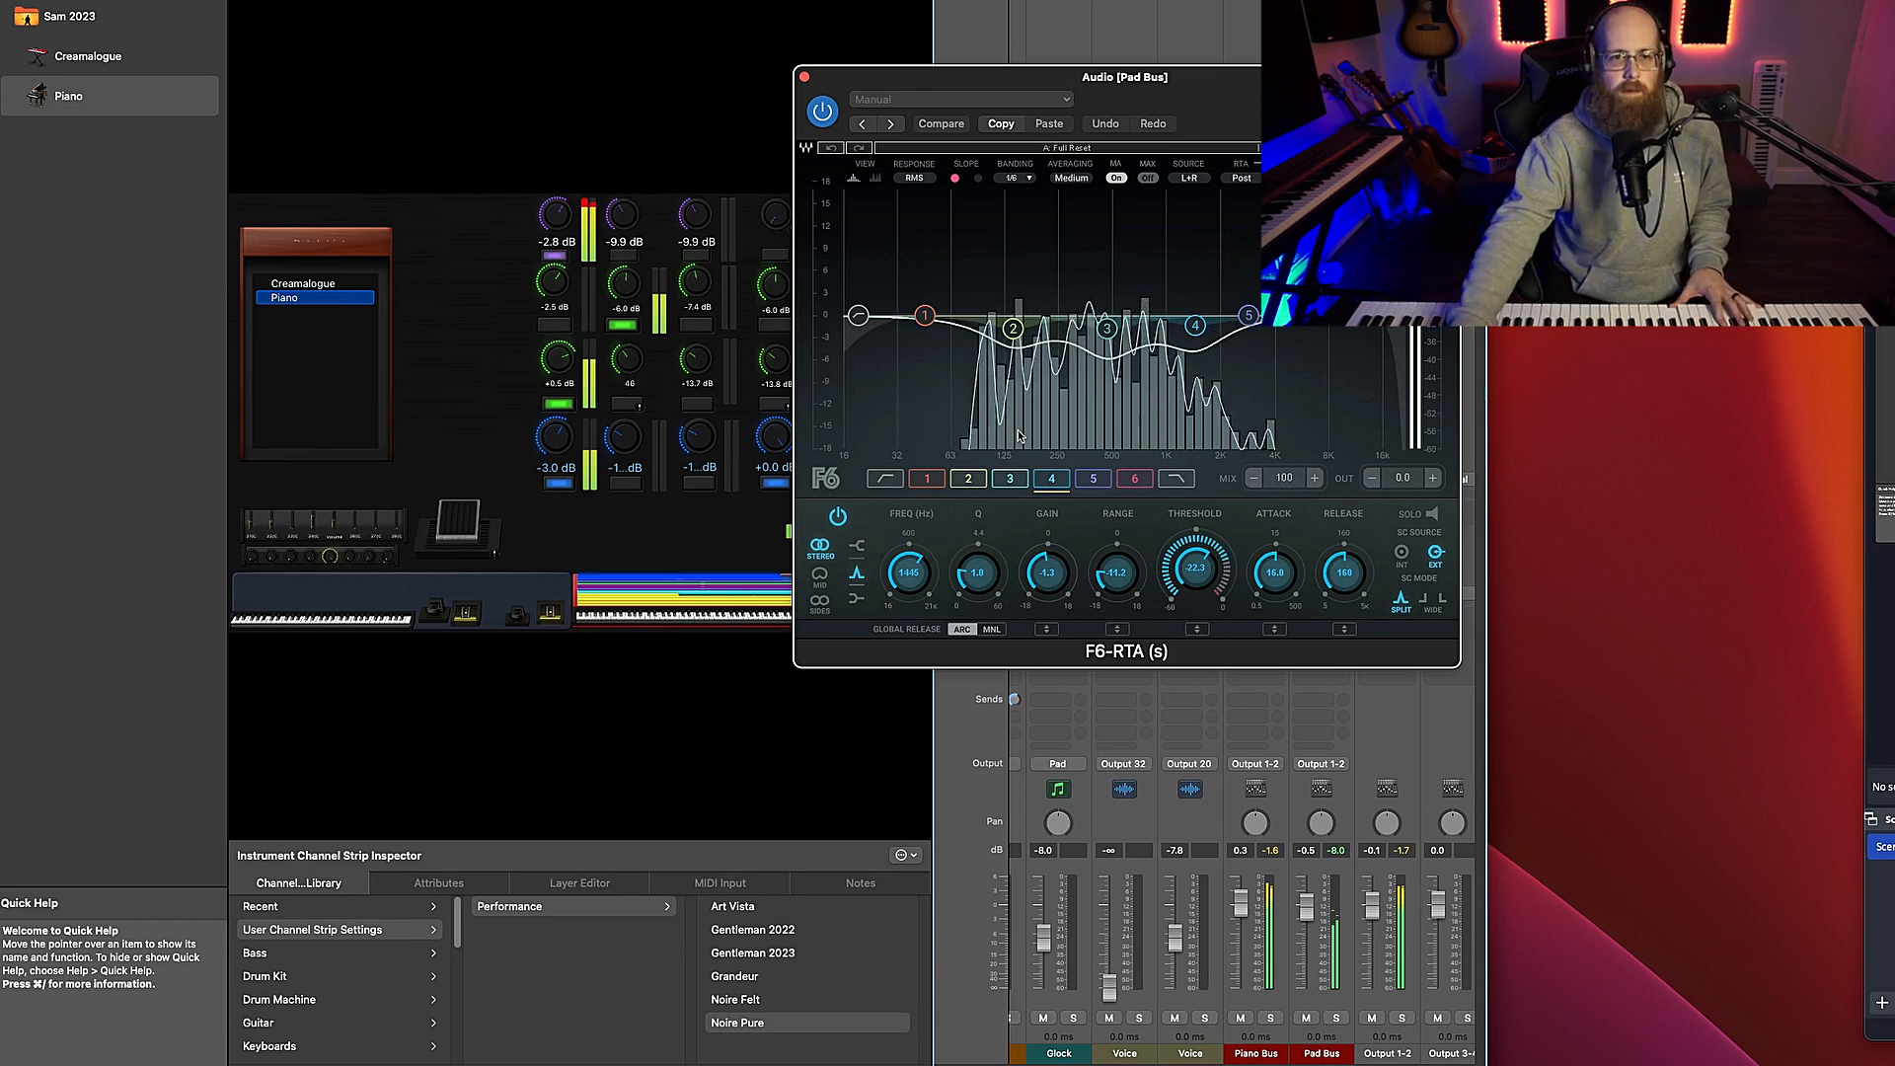
{"action": "left_click", "coordinate": [821, 111]}
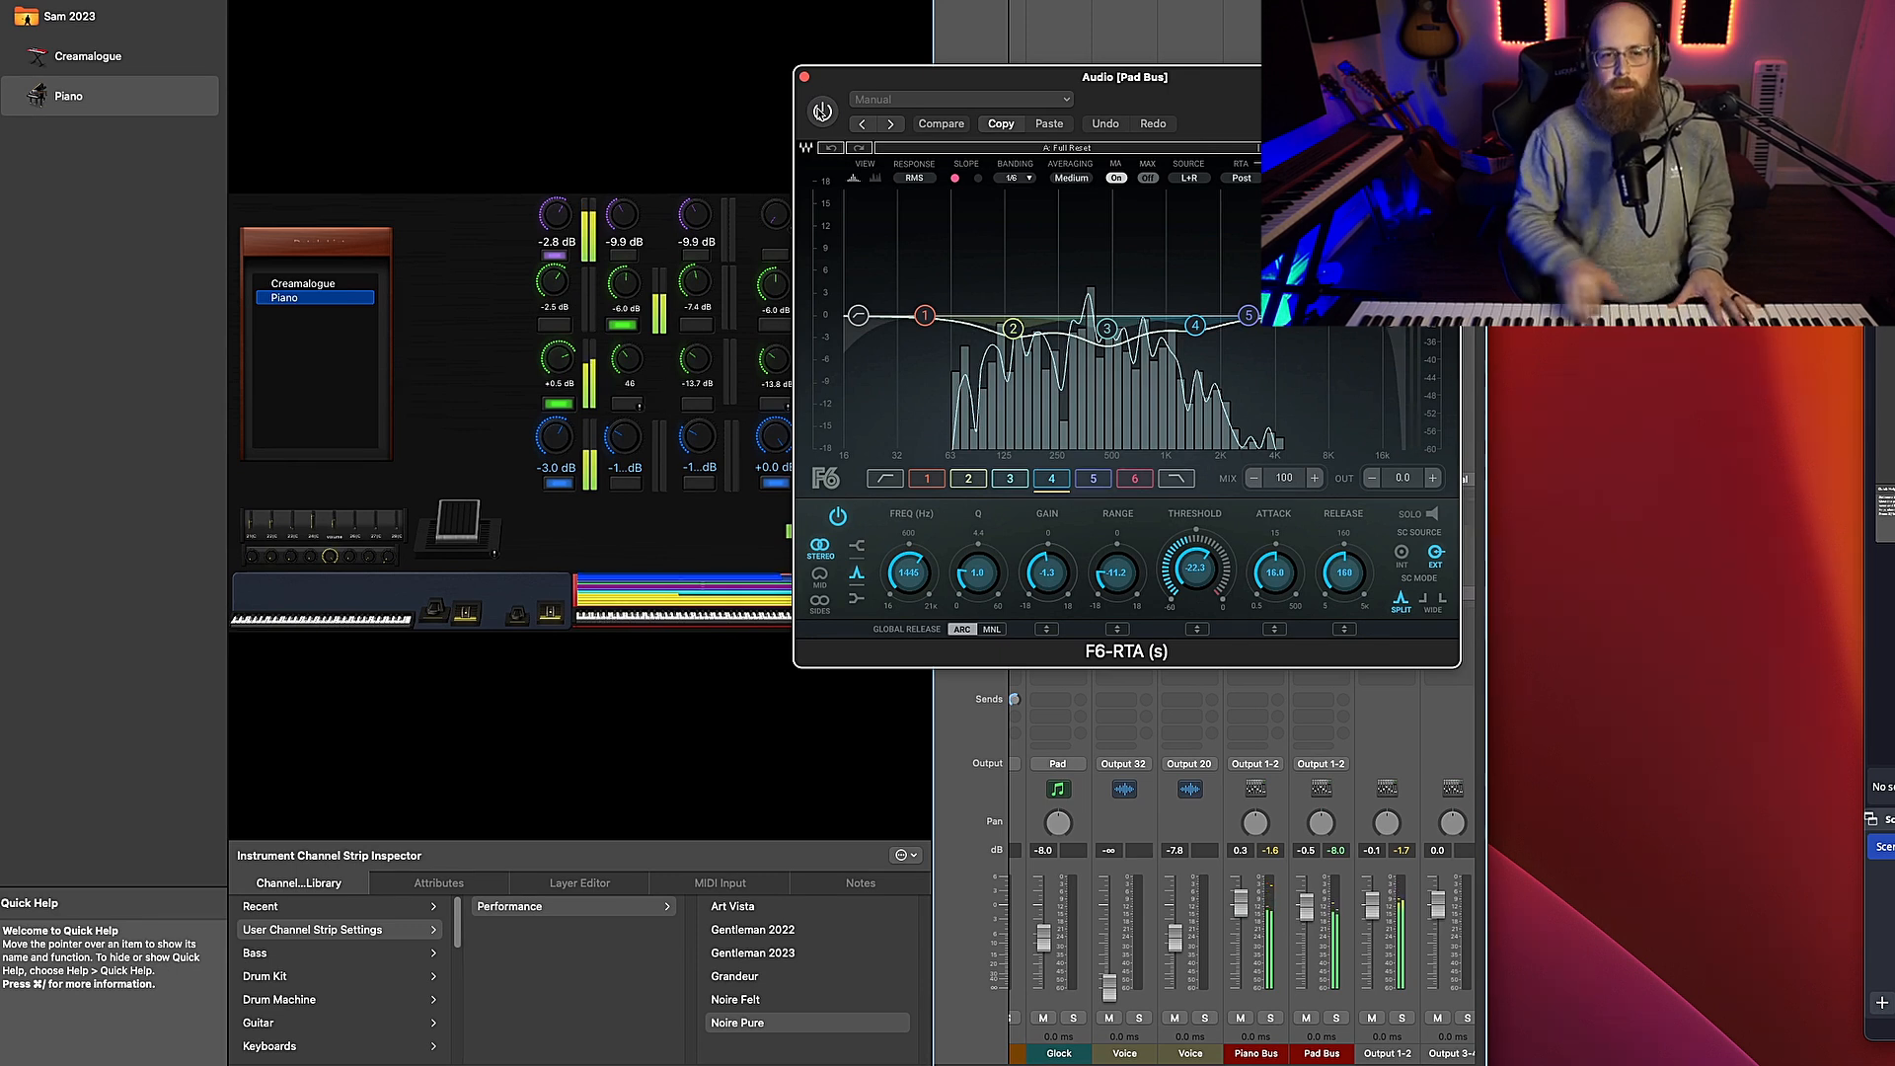
{"action": "left_click", "coordinate": [822, 111]}
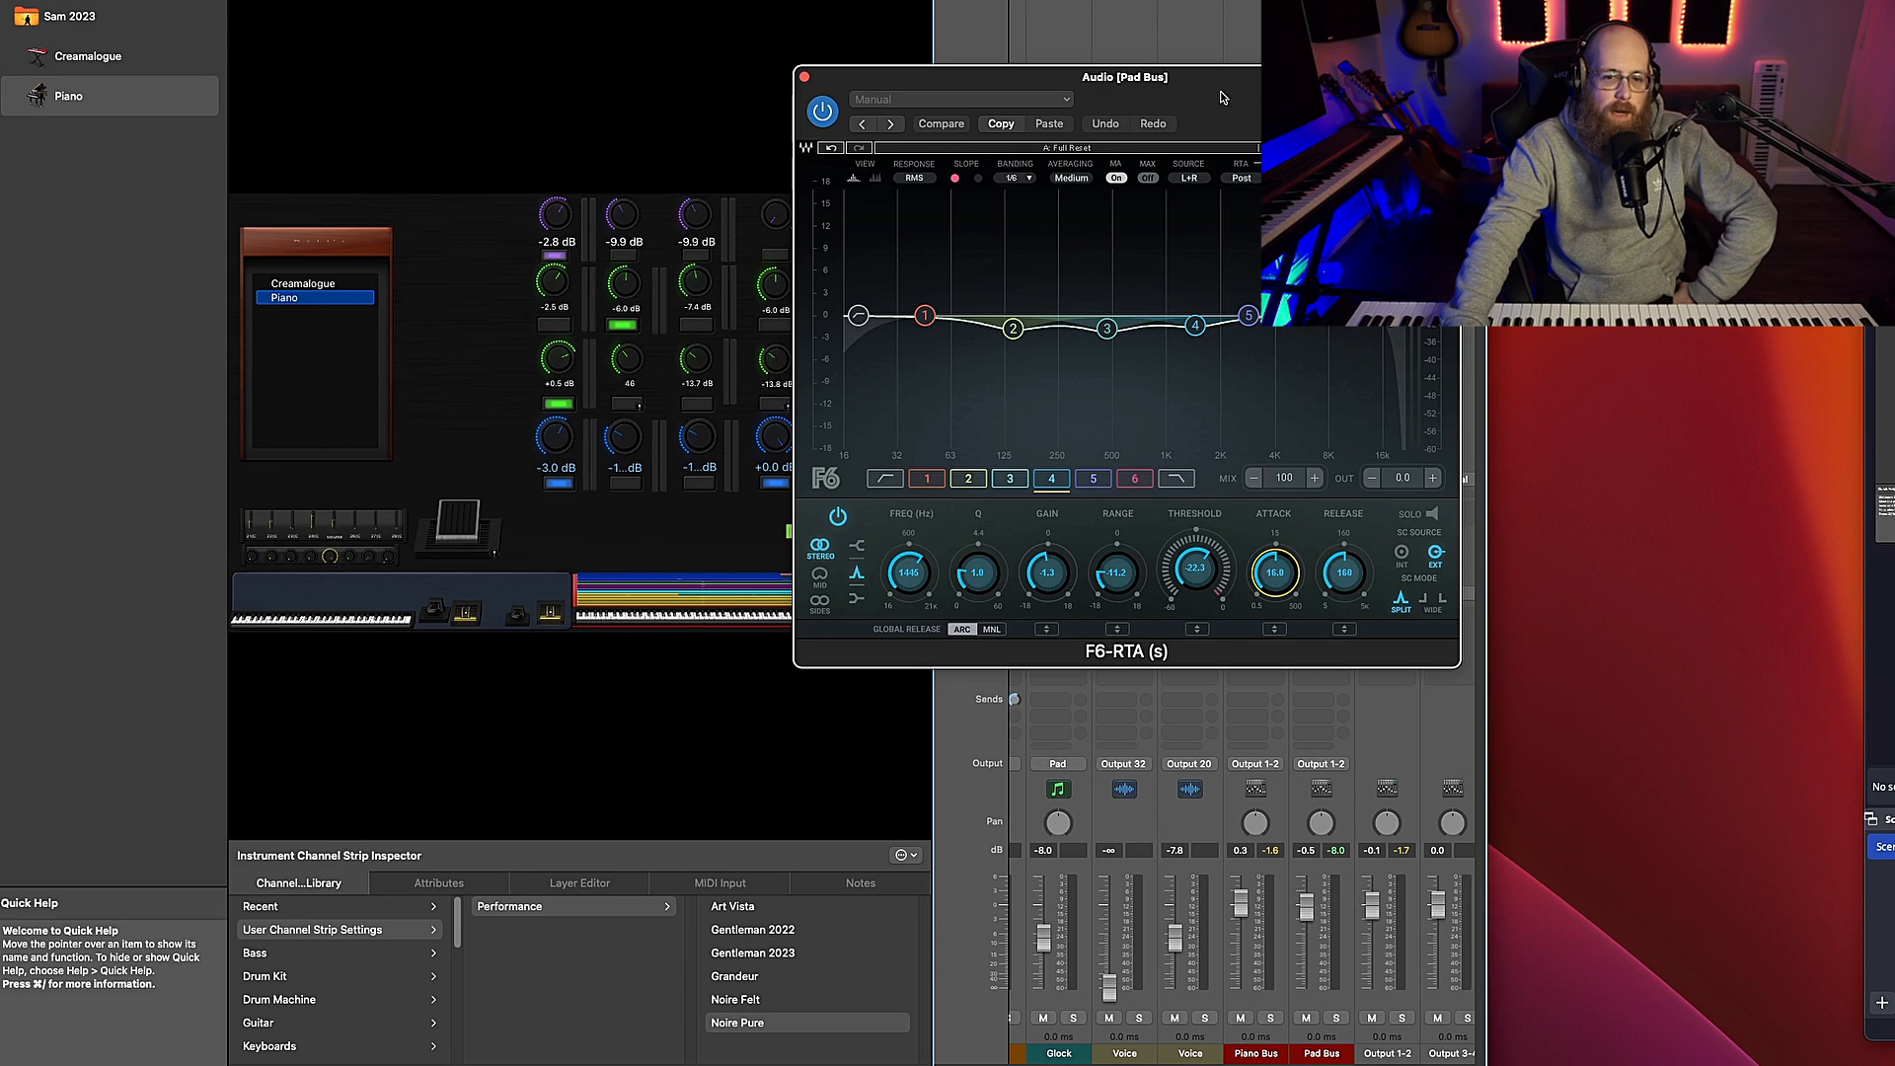
{"action": "left_click", "coordinate": [804, 76]}
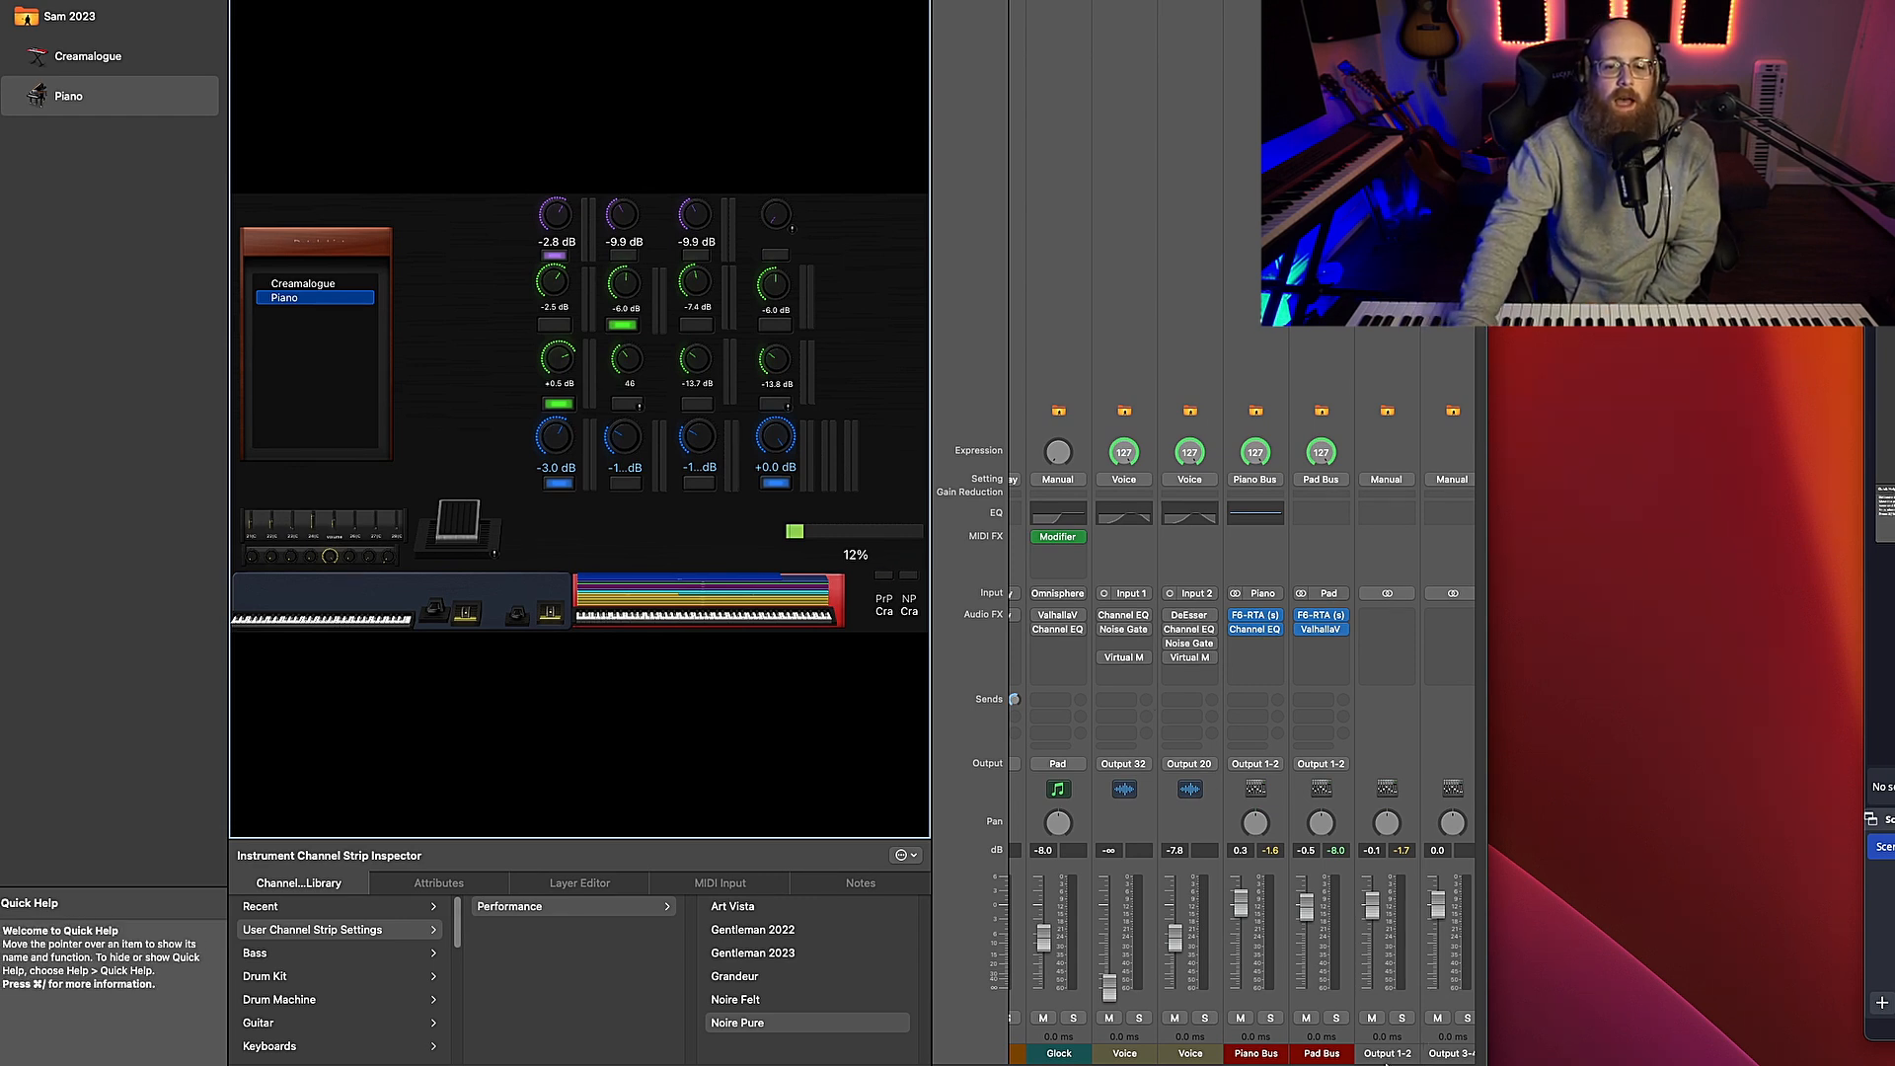
Open the Modifier MIDI plug-in on the Inst 13 piano channel and review its Input Event options
{"action": "scroll", "coordinate": [1240, 691], "scroll_direction": "right", "scroll_amount": 5}
{"action": "scroll", "coordinate": [1240, 691], "scroll_direction": "left", "scroll_amount": 5}
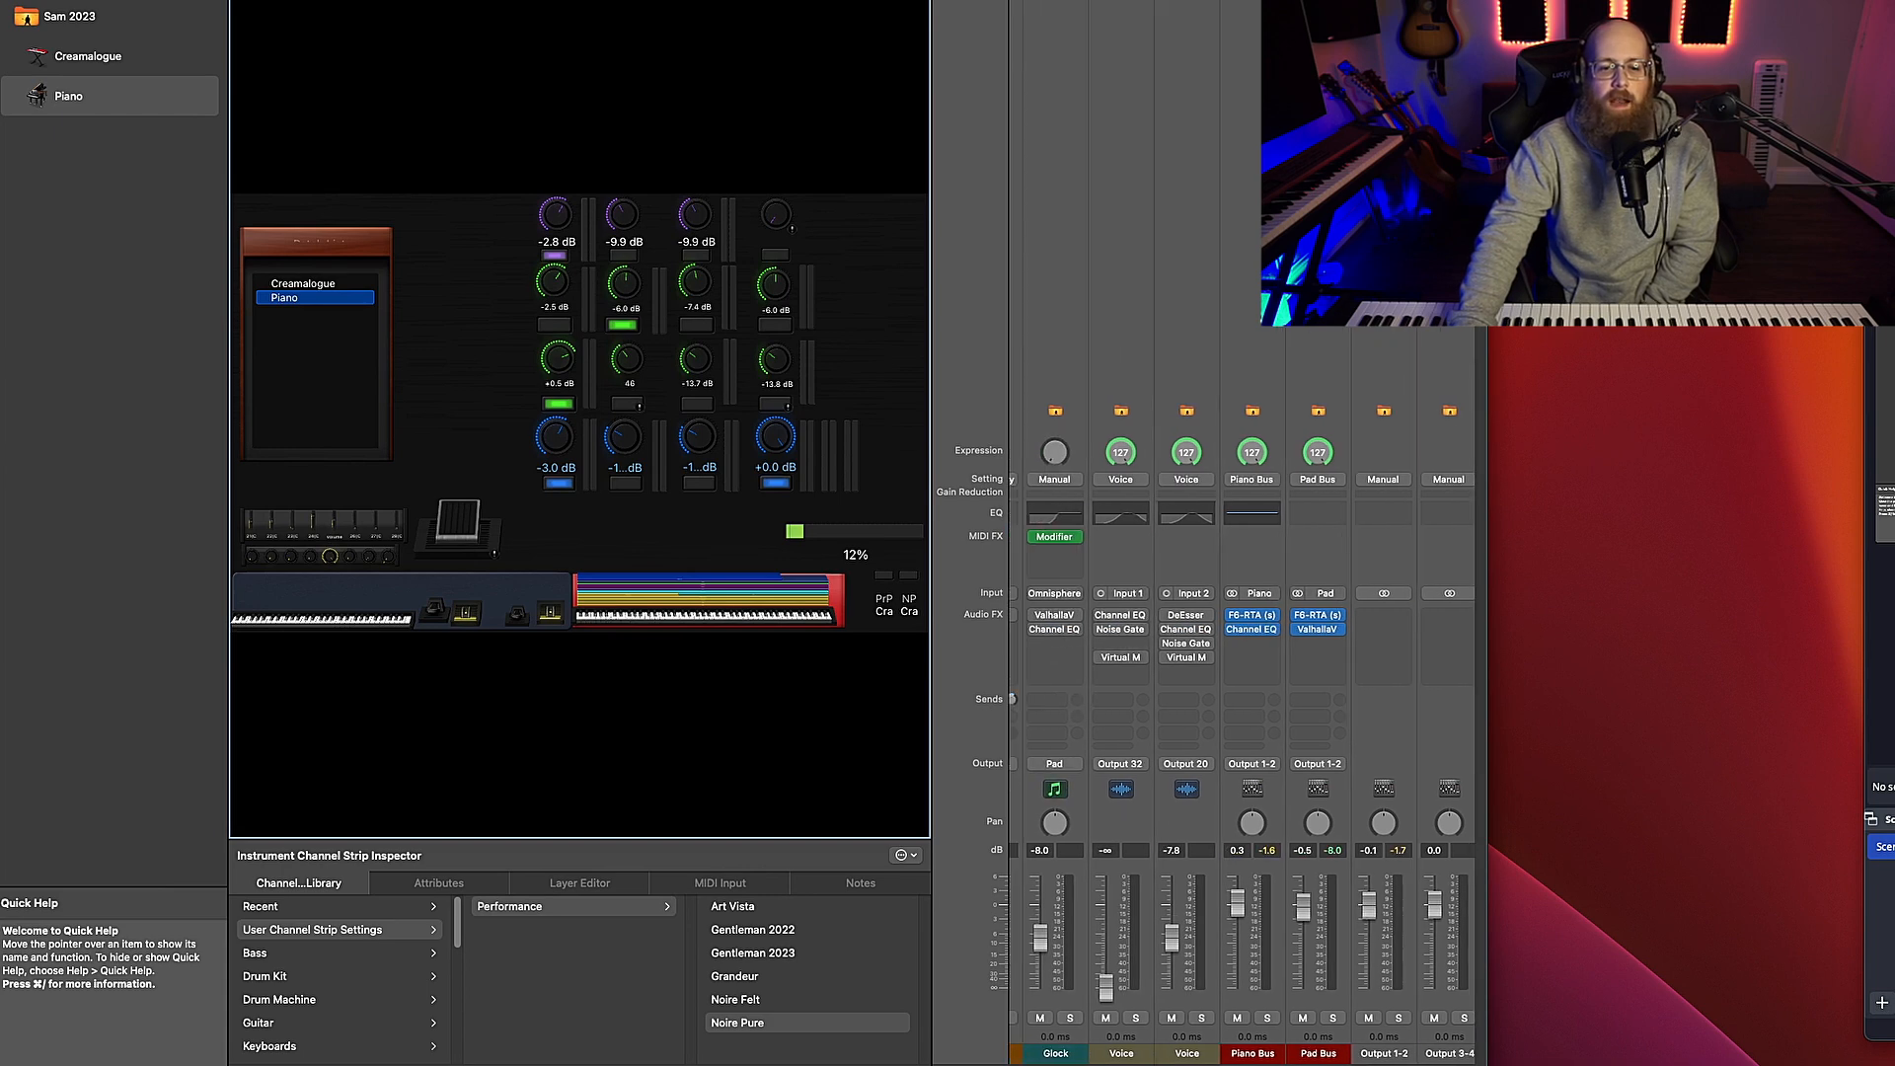
{"action": "scroll", "coordinate": [1242, 691], "scroll_direction": "left", "scroll_amount": 5}
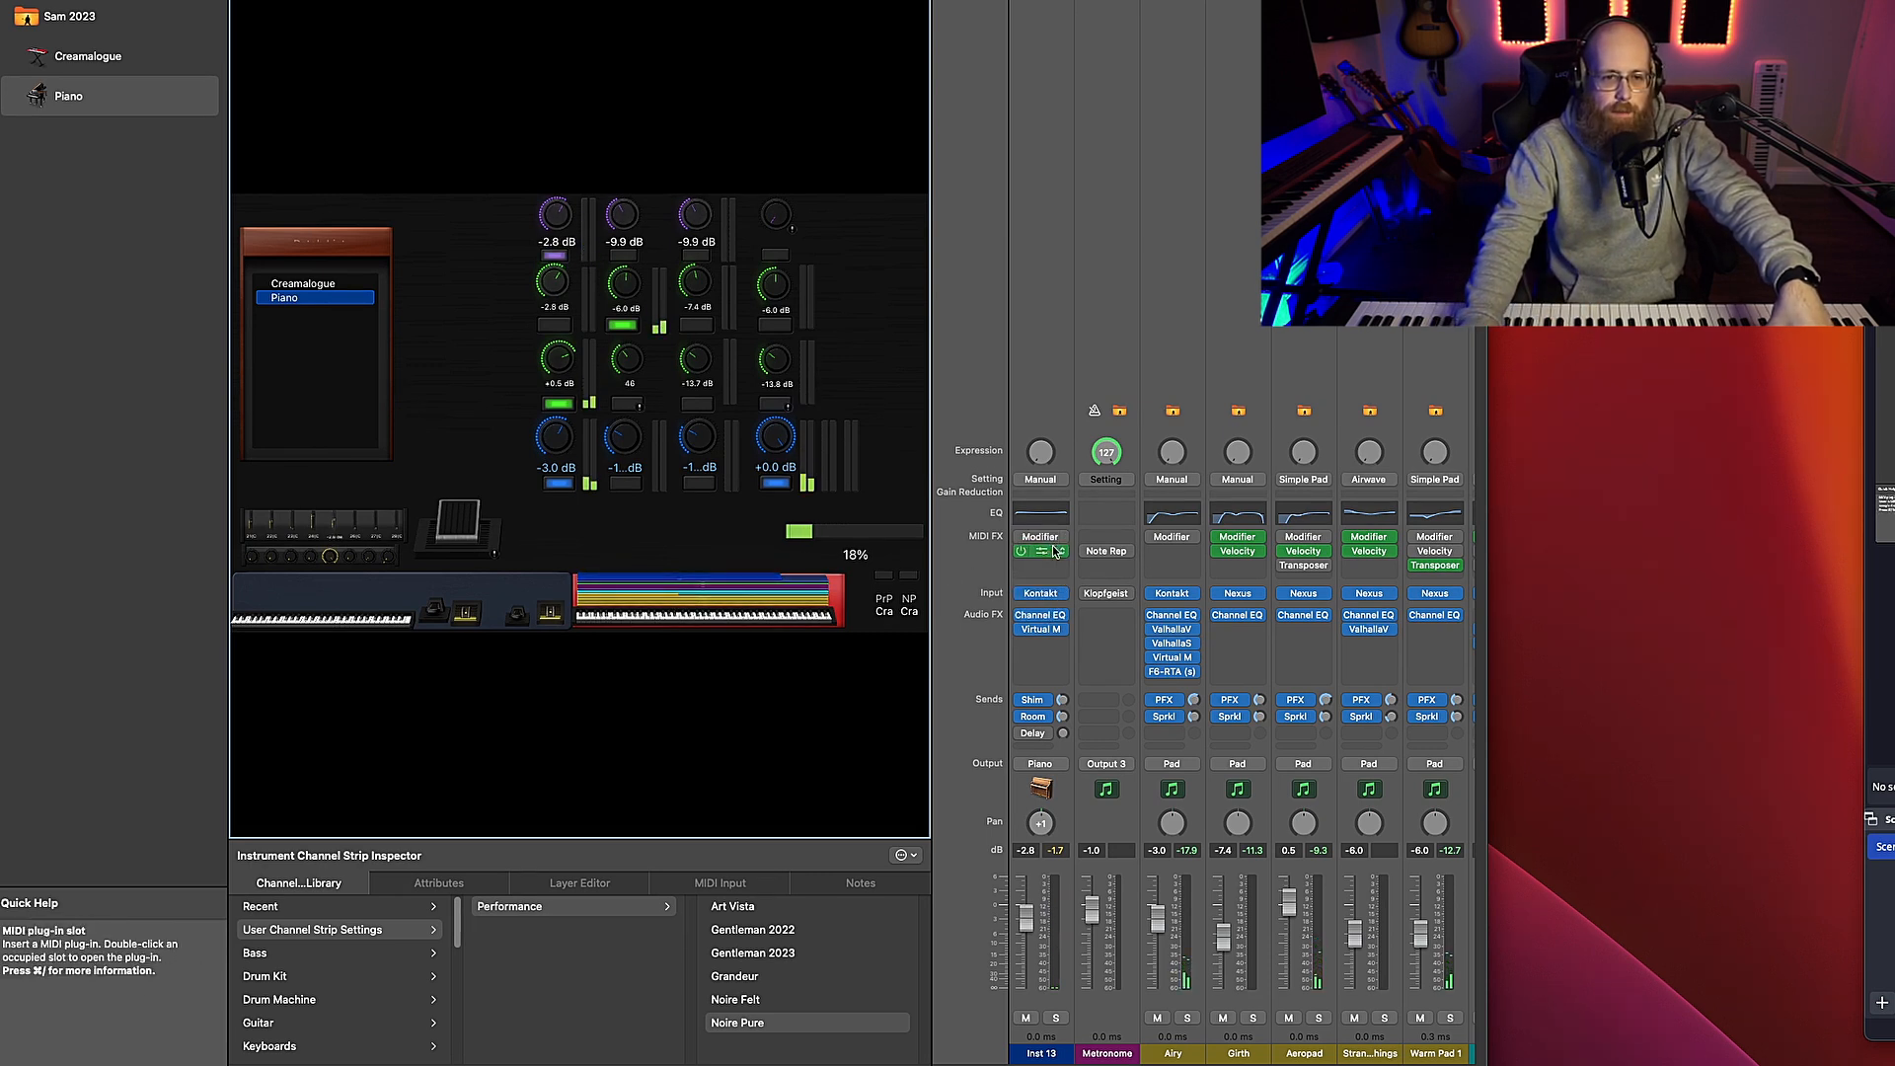
{"action": "left_click", "coordinate": [1039, 536]}
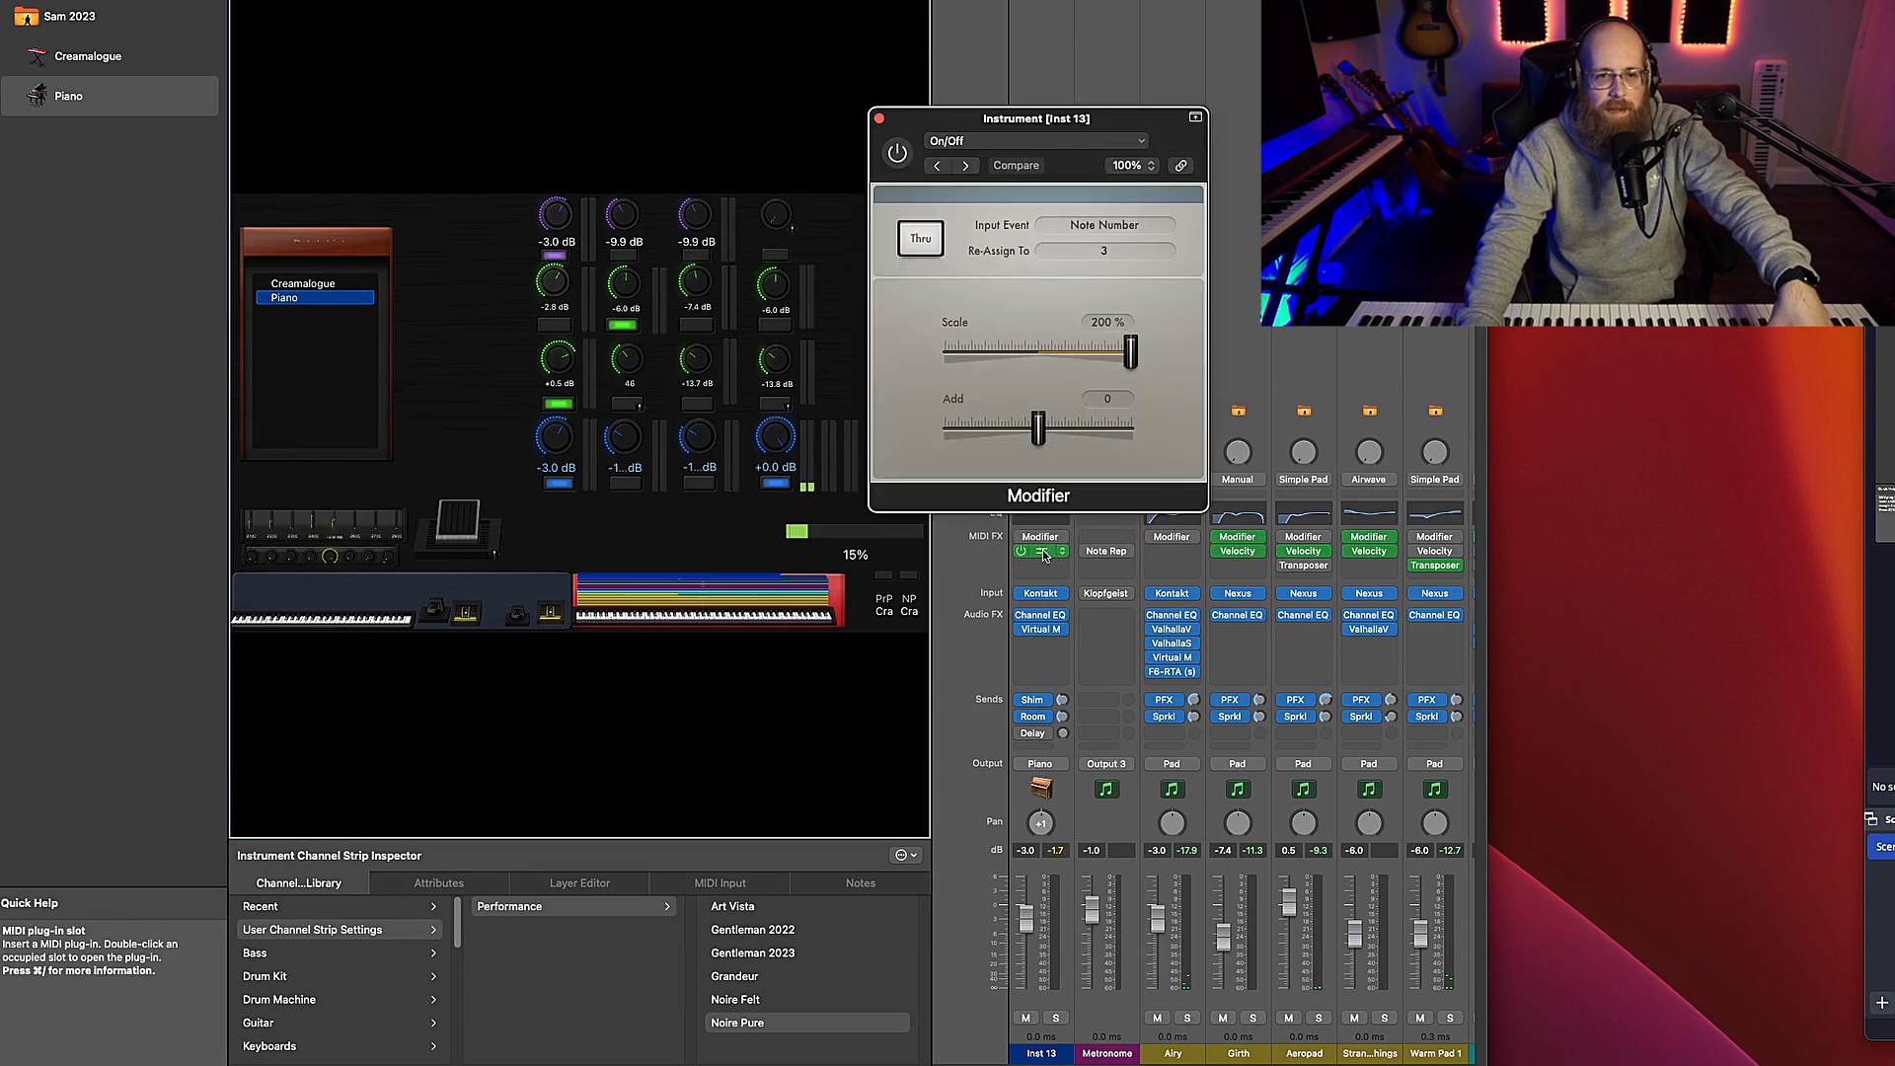
{"action": "left_click_drag", "start_coordinate": [1054, 120], "coordinate": [731, 144]}
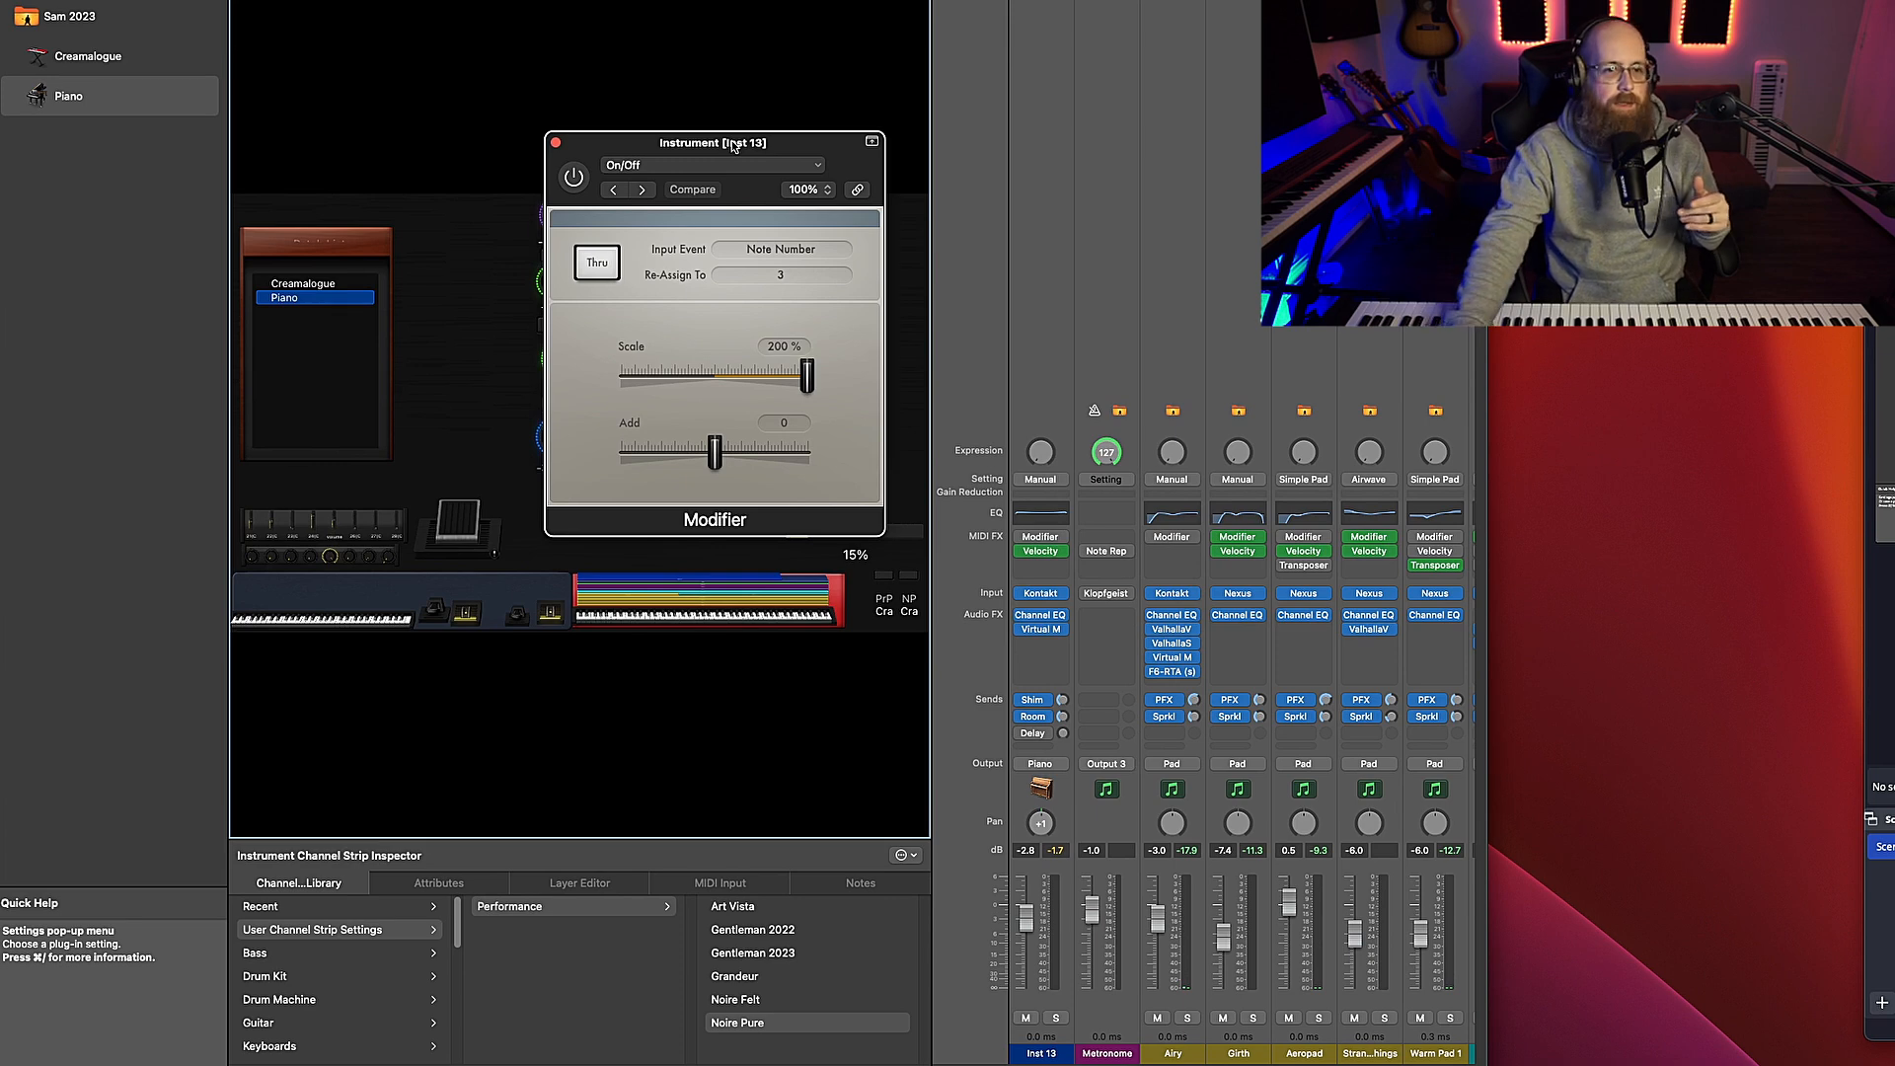
{"action": "left_click", "coordinate": [773, 250]}
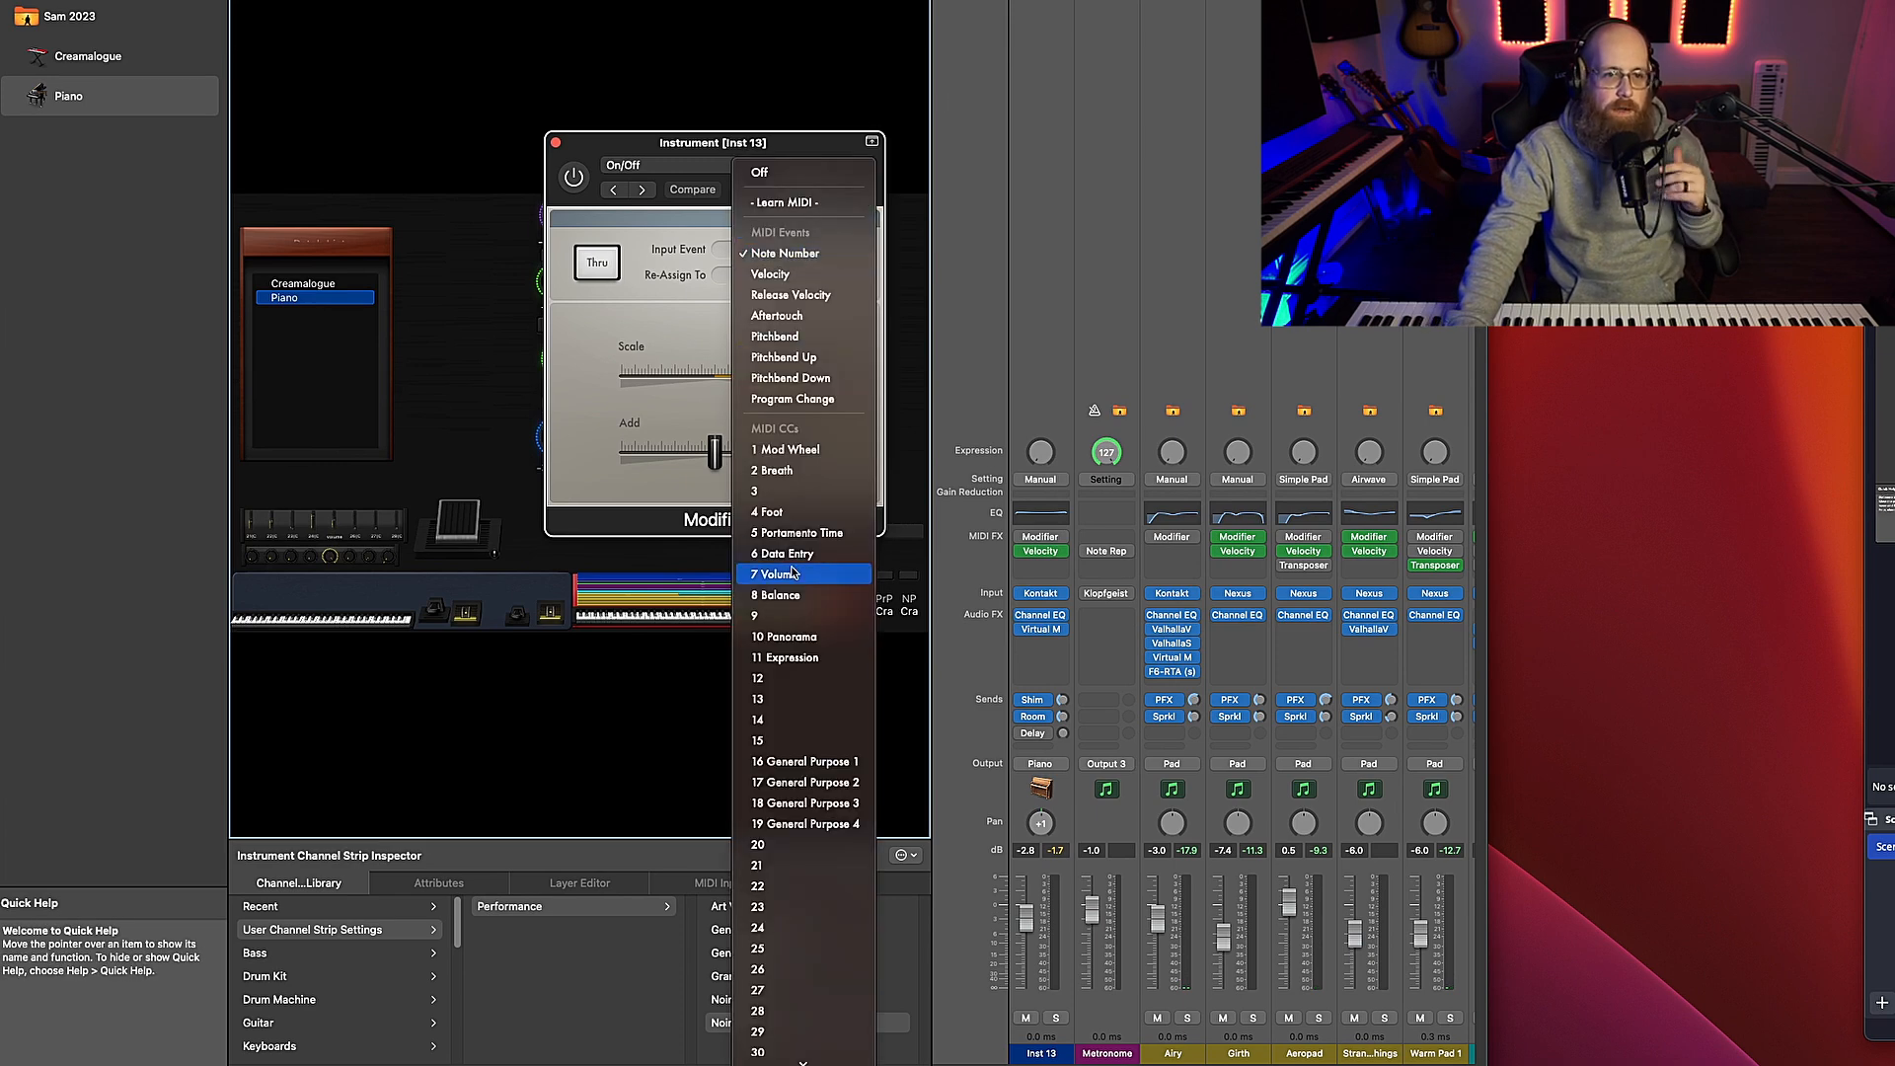
{"action": "left_click", "coordinate": [620, 312]}
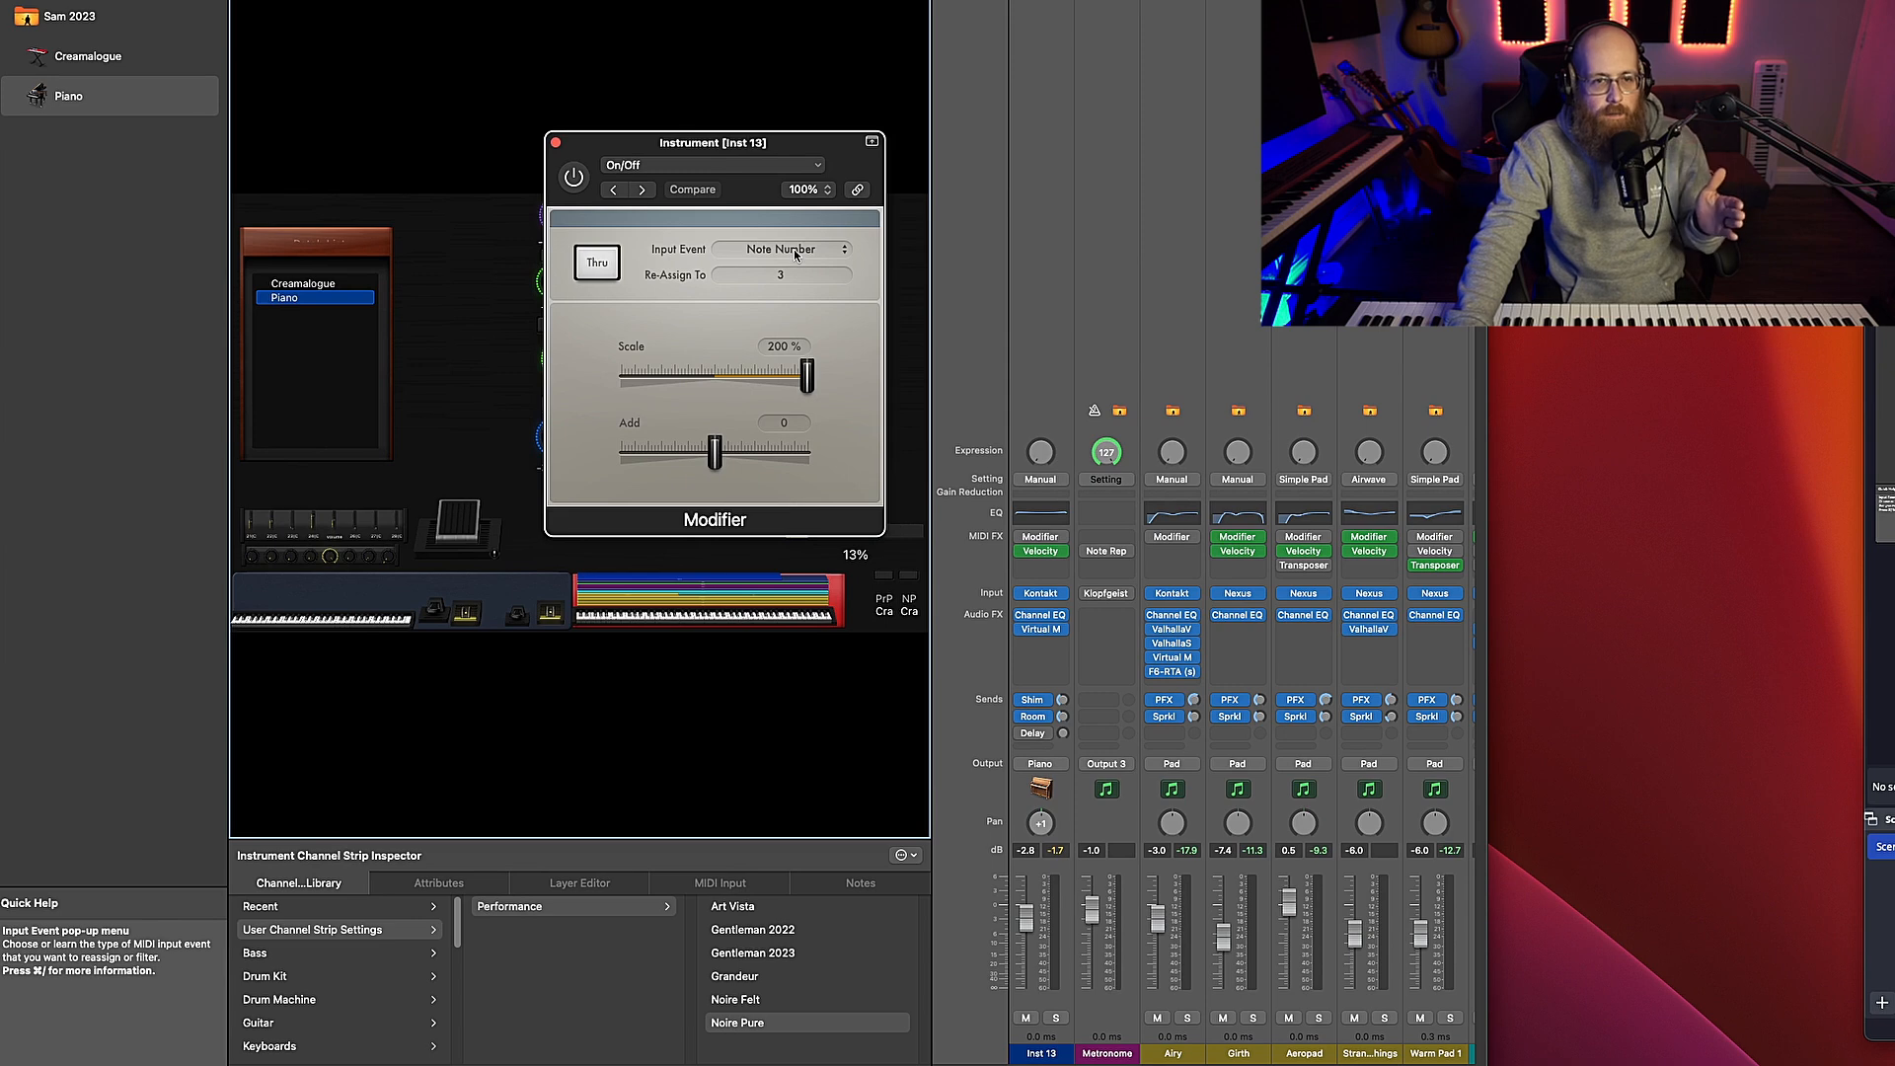
Review the Modifier's Re-Assign To options and keep MIDI CC 3 selected
{"action": "left_click", "coordinate": [791, 279]}
{"action": "left_click", "coordinate": [716, 220]}
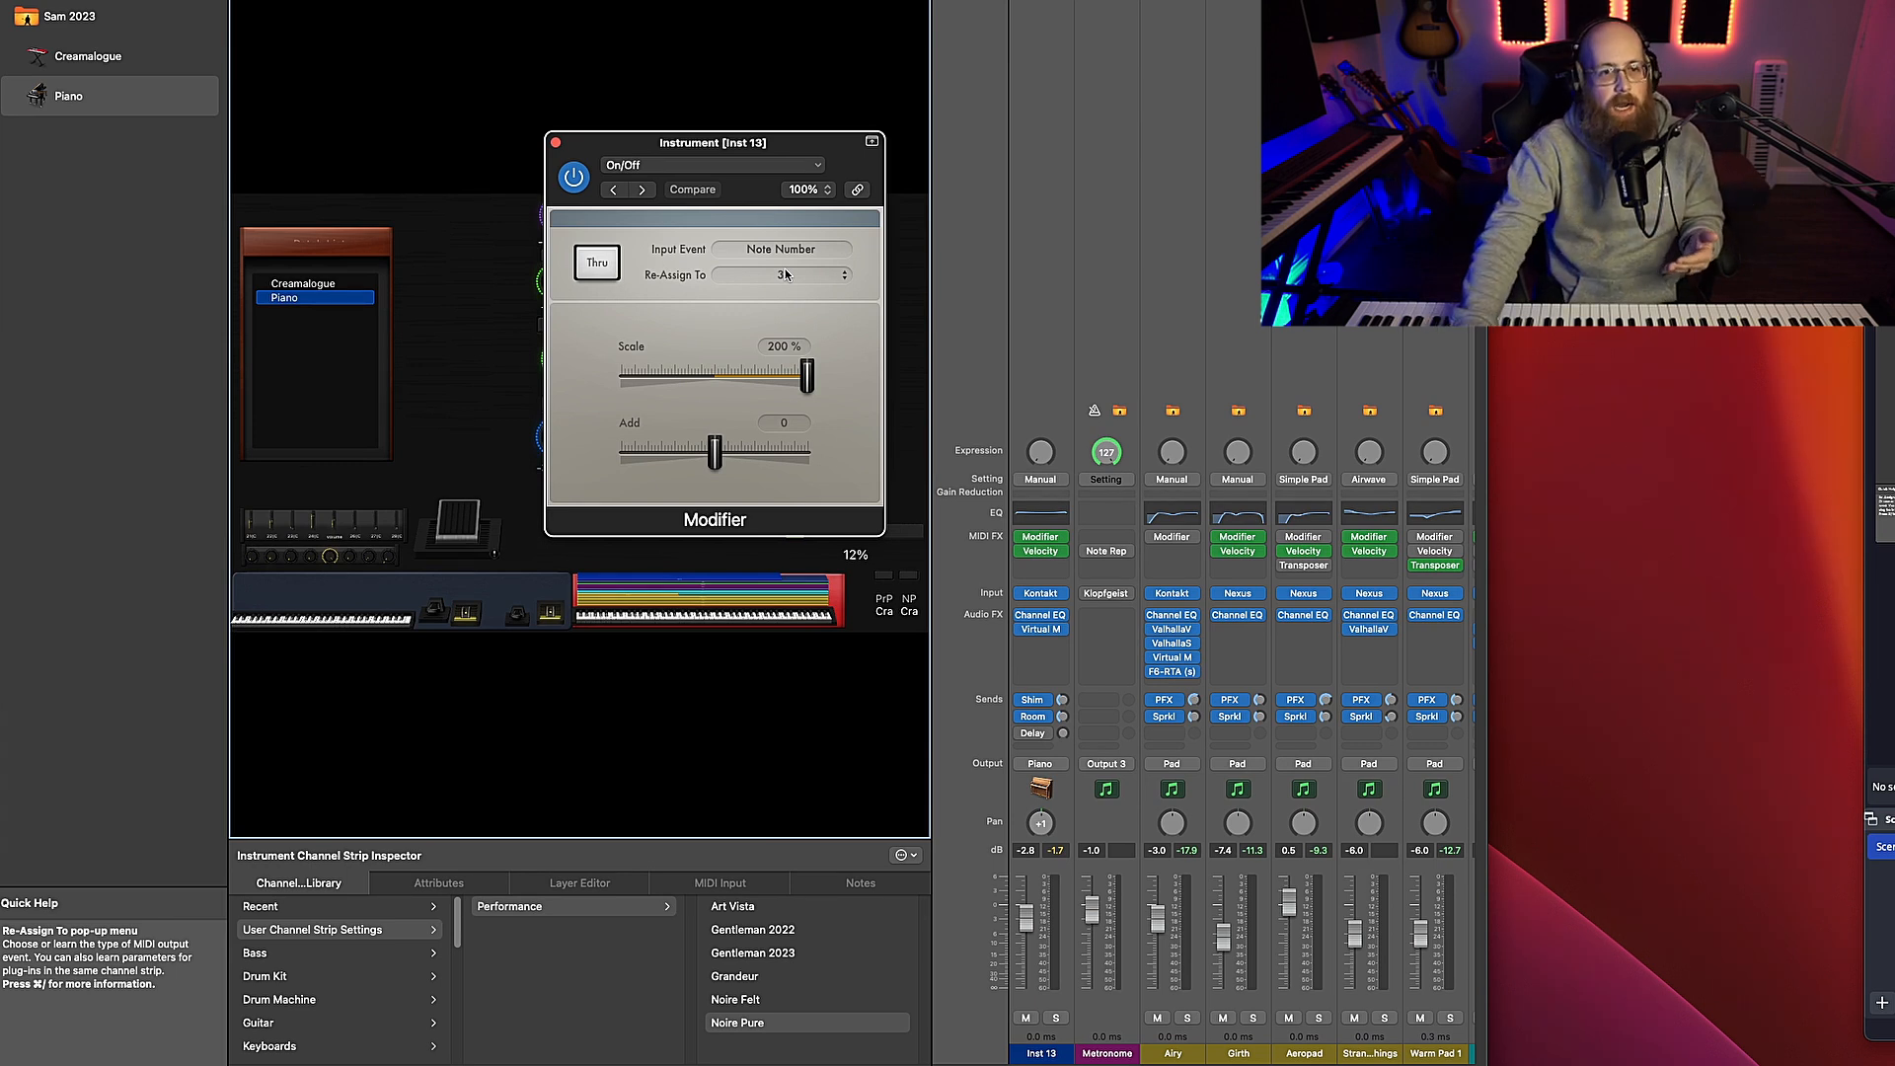
{"action": "left_click", "coordinate": [786, 274]}
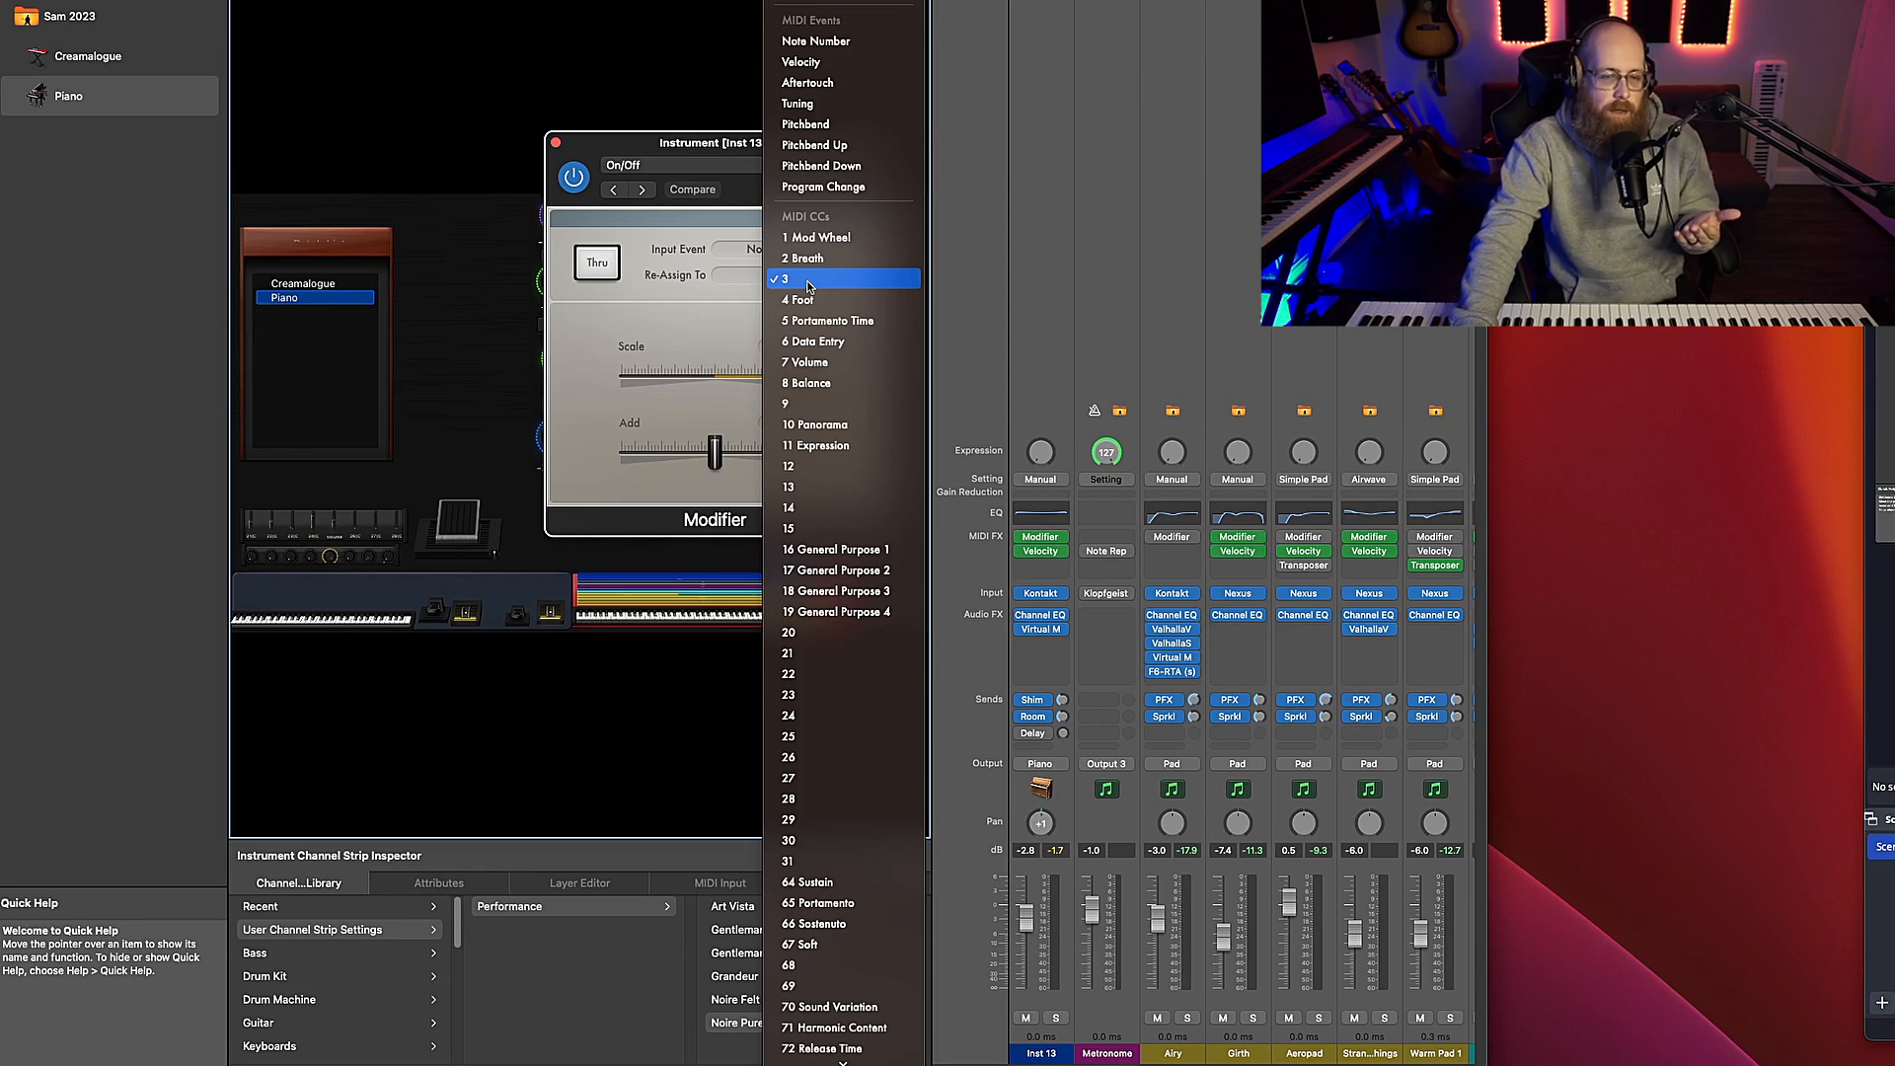
{"action": "left_click", "coordinate": [810, 286]}
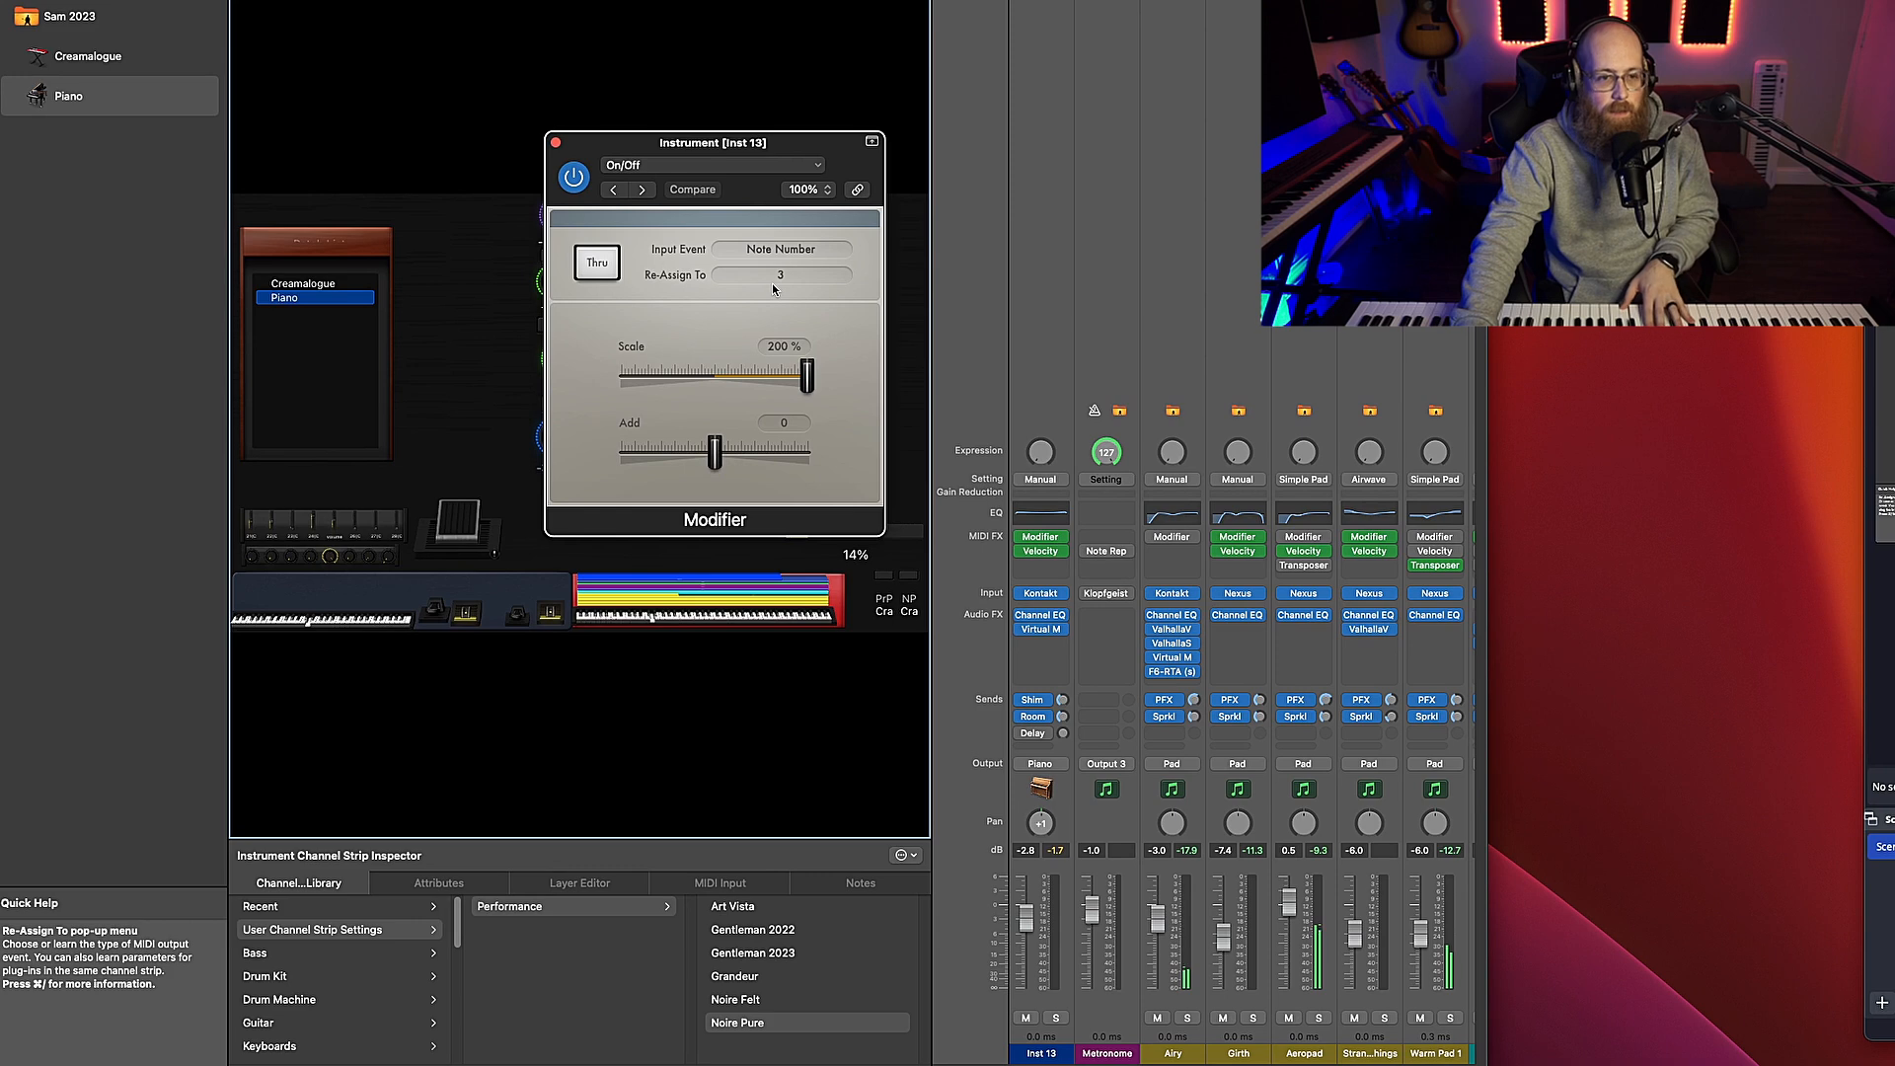
Compare the workspace controls with the Modifier's Re-Assign To setting, close the plug-in and toggle the button below the -6.0 dB green knob
{"action": "left_click_drag", "start_coordinate": [748, 135], "coordinate": [1053, 126]}
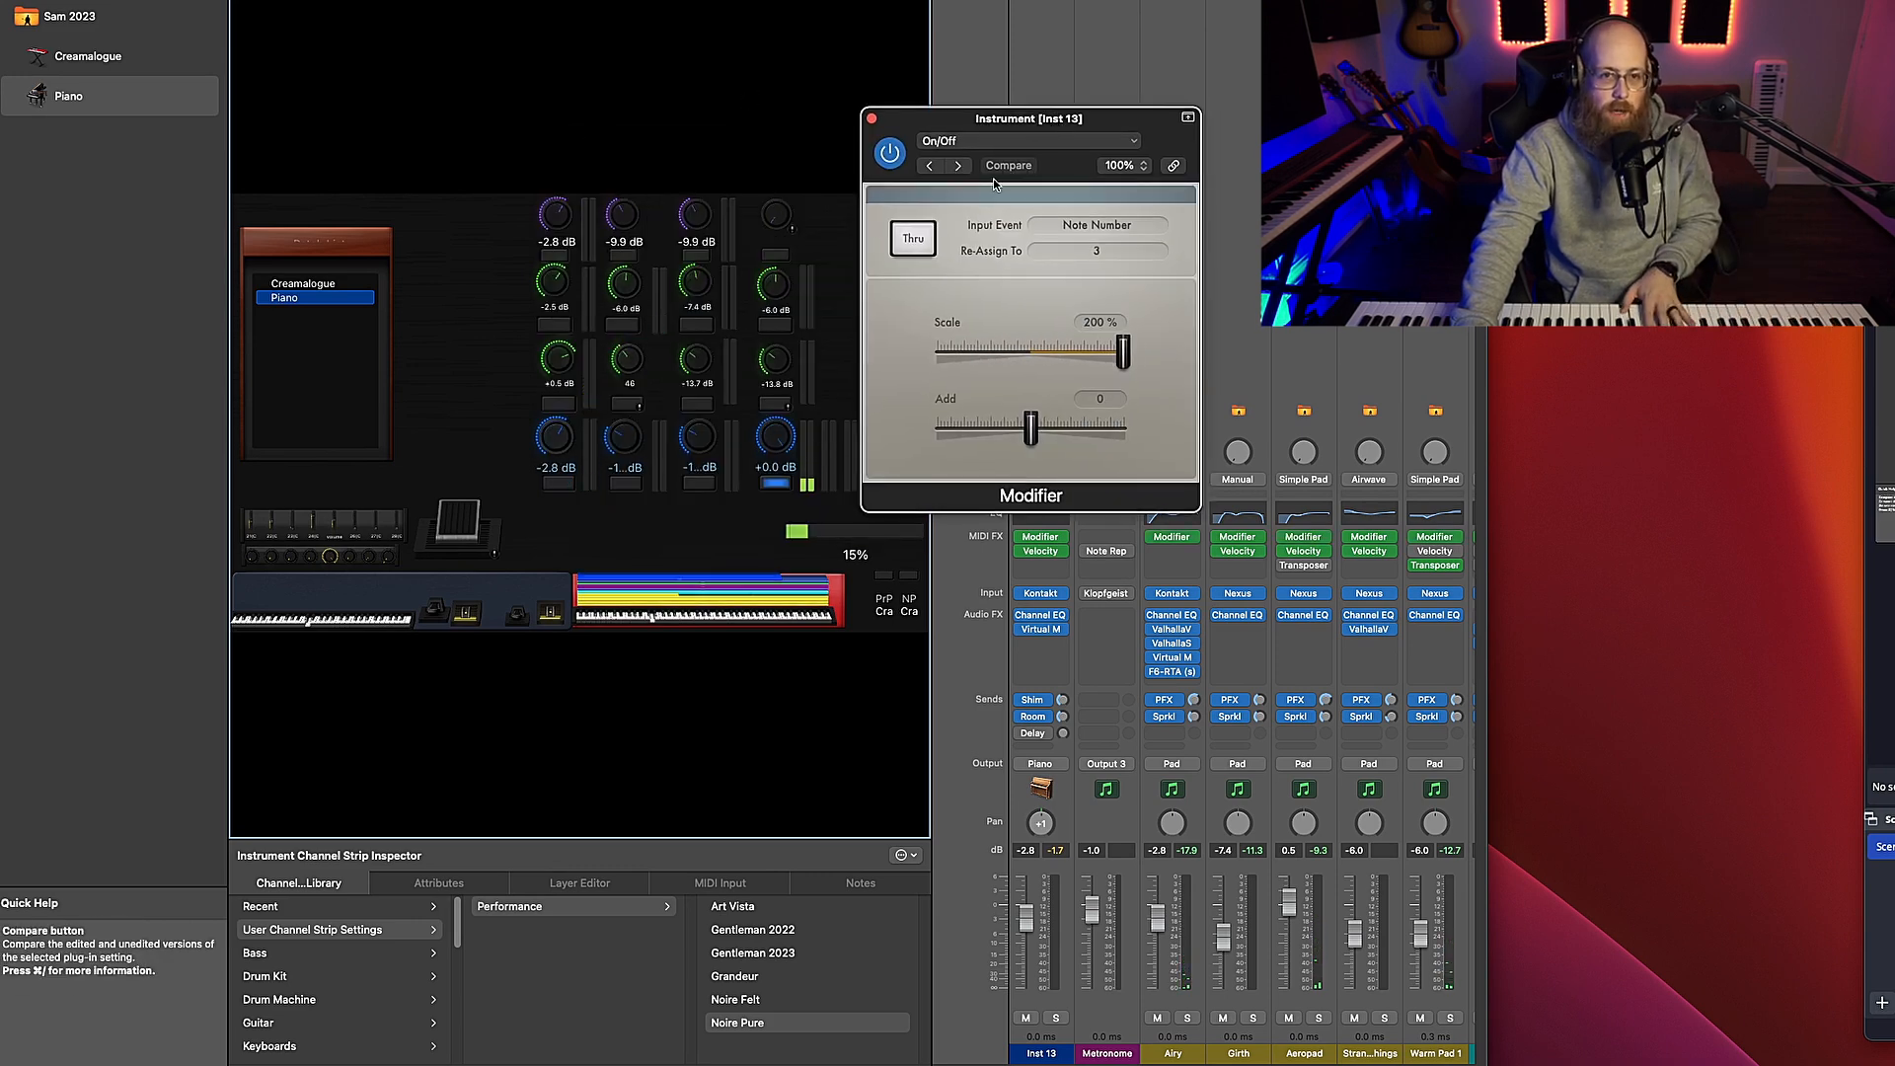
{"action": "left_click_drag", "start_coordinate": [1090, 127], "coordinate": [731, 81]}
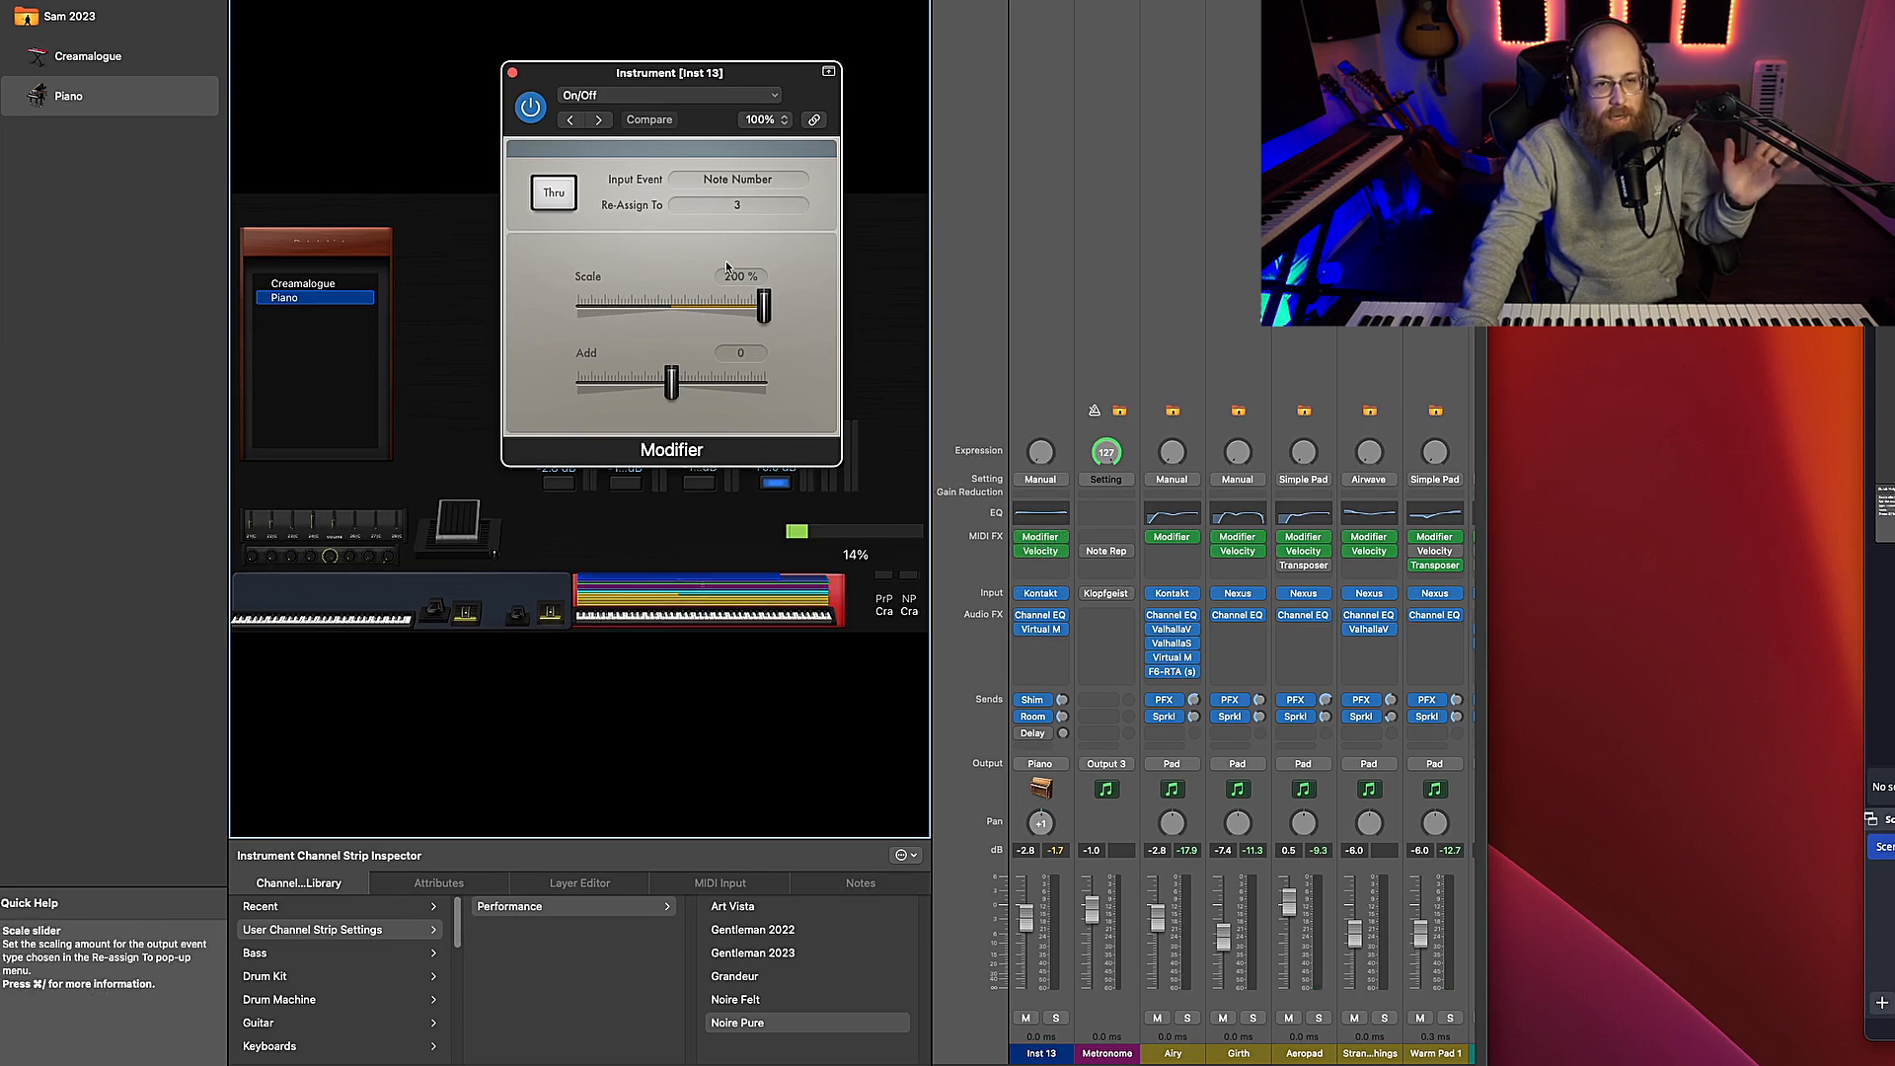
{"action": "left_click", "coordinate": [735, 206]}
{"action": "left_click", "coordinate": [629, 158]}
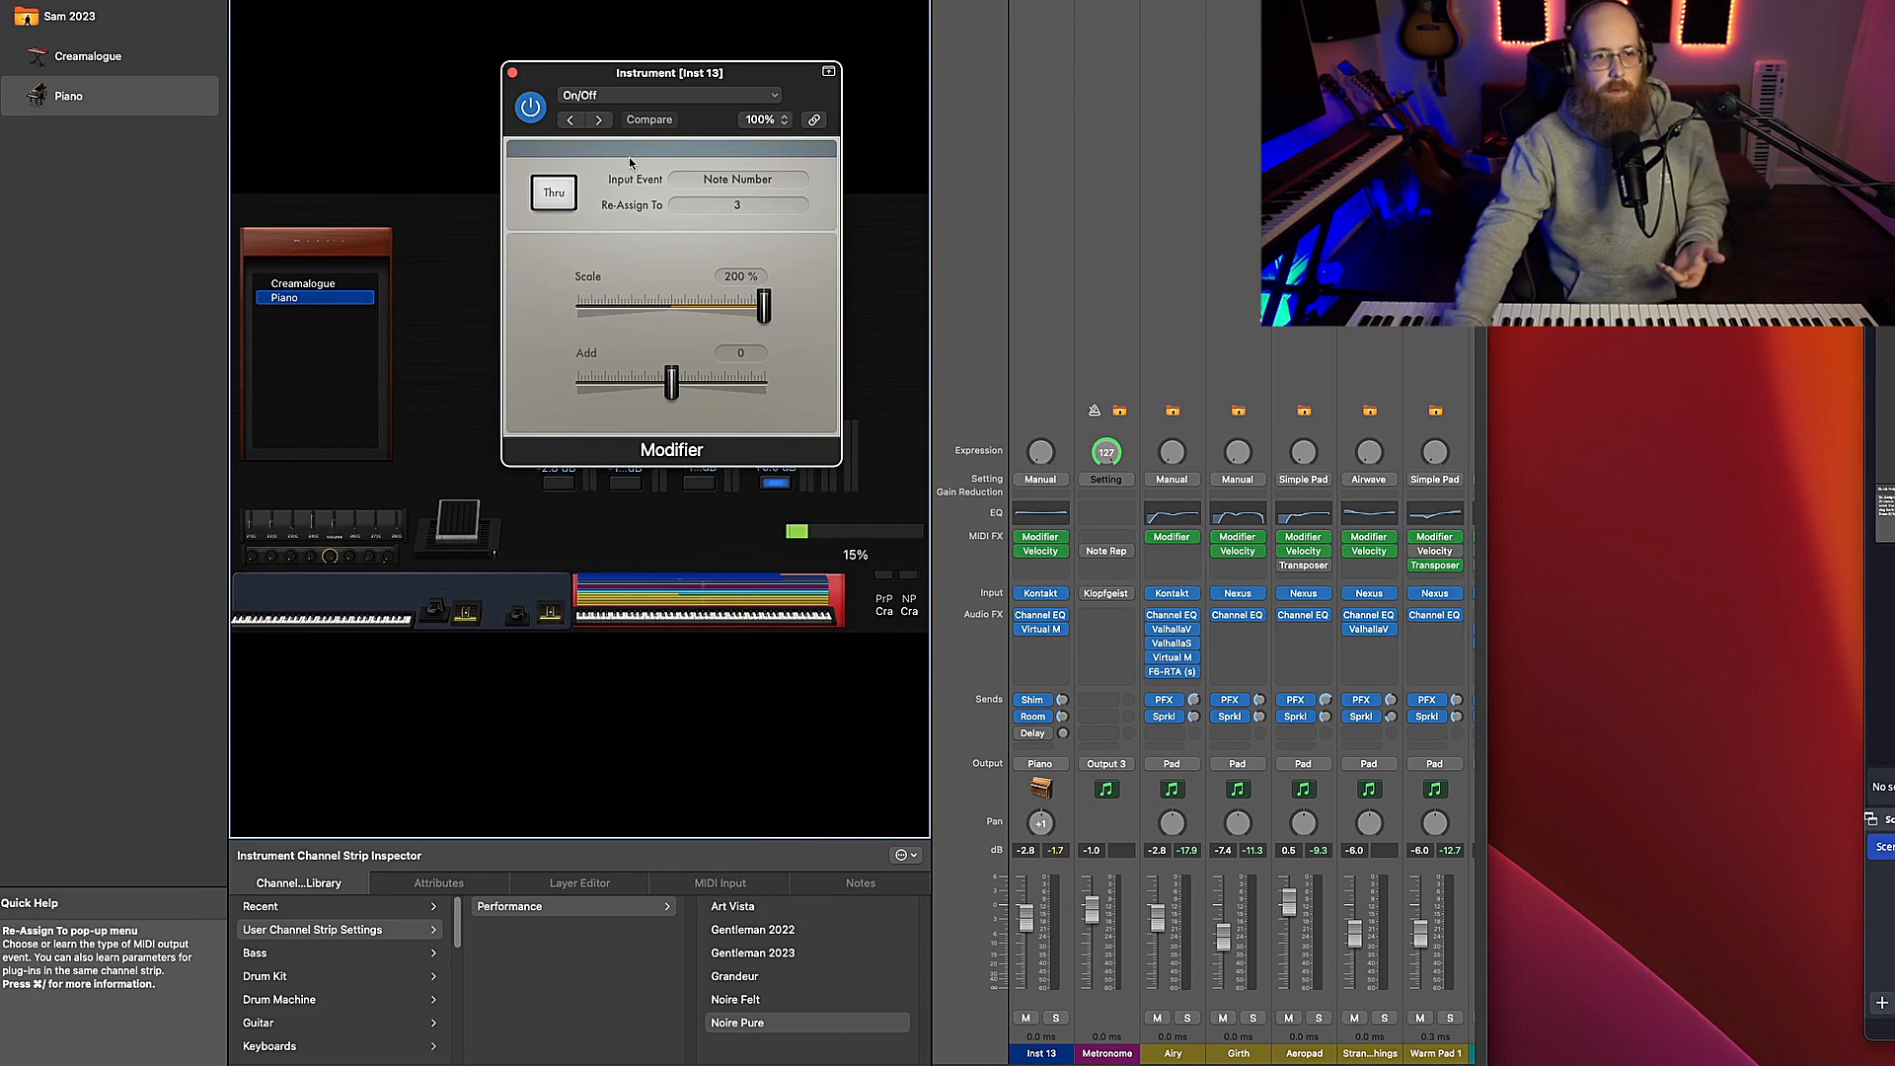
{"action": "left_click", "coordinate": [512, 72]}
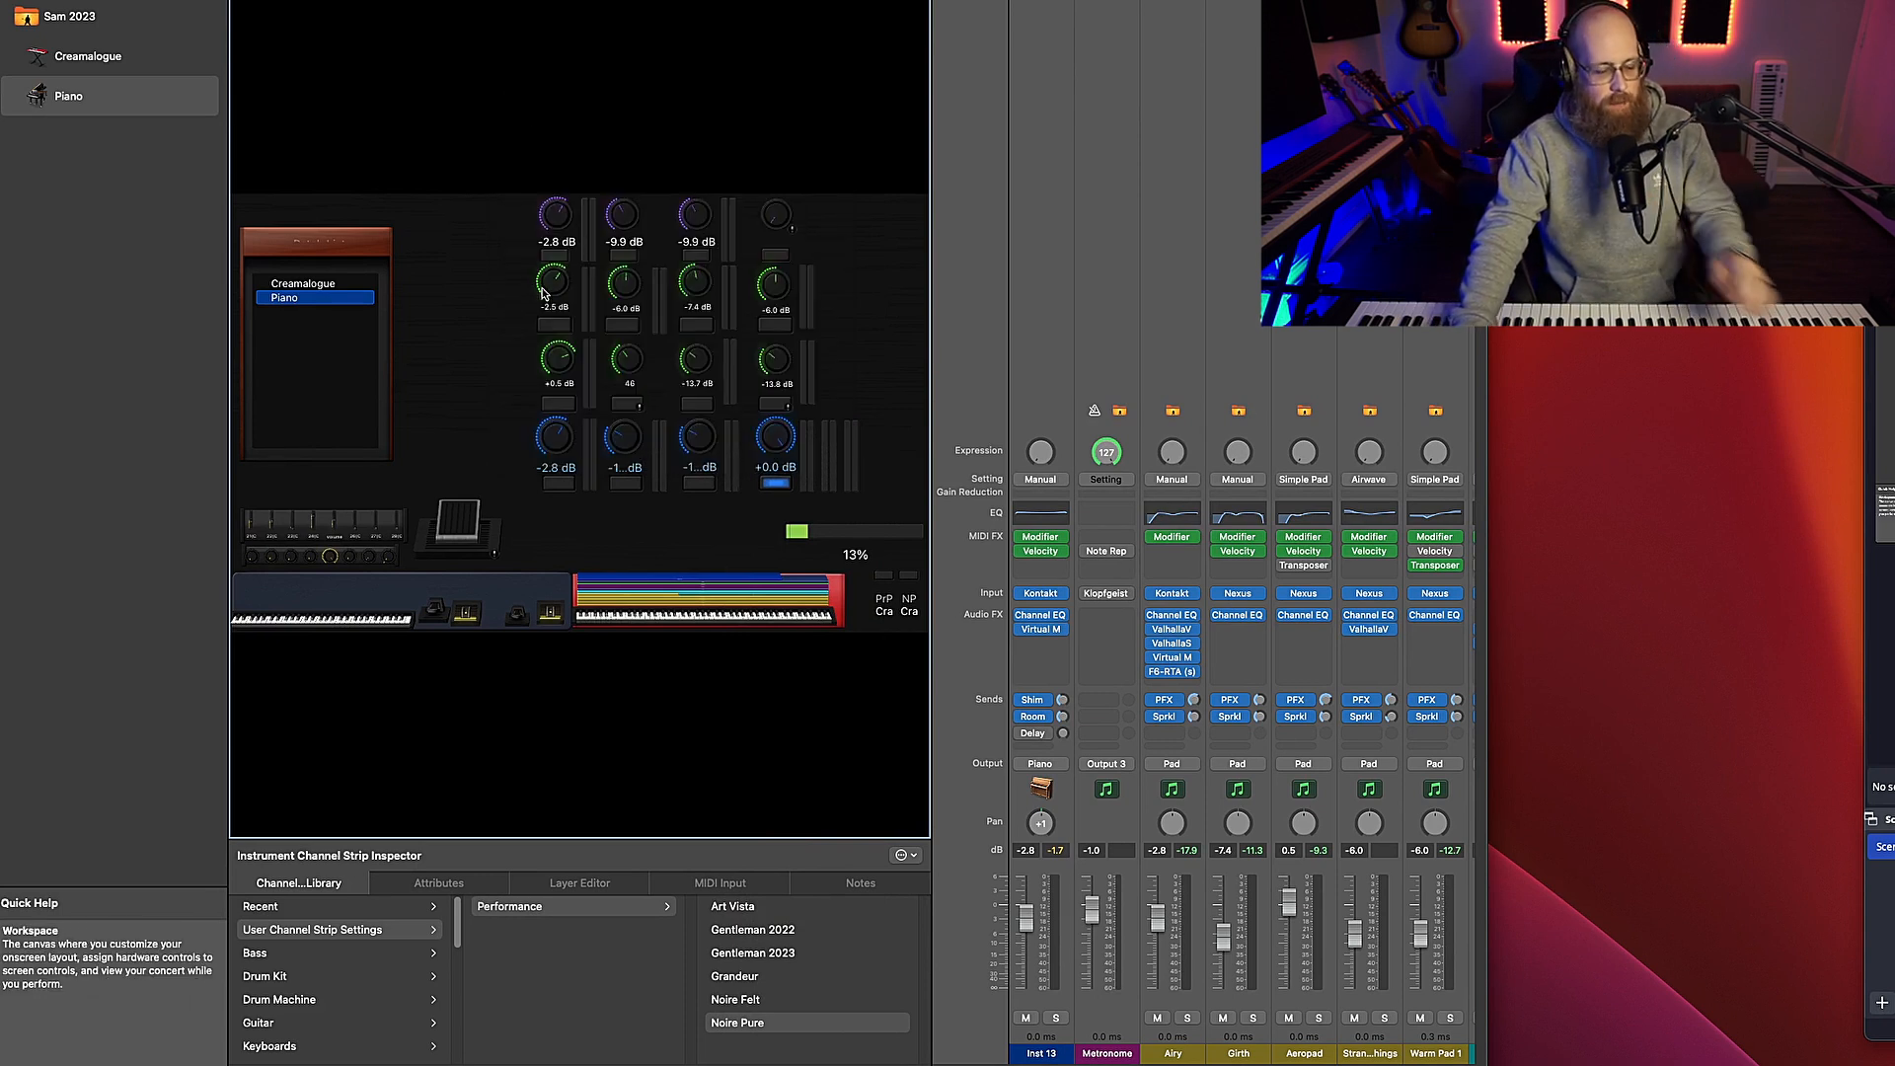
{"action": "left_click", "coordinate": [621, 323]}
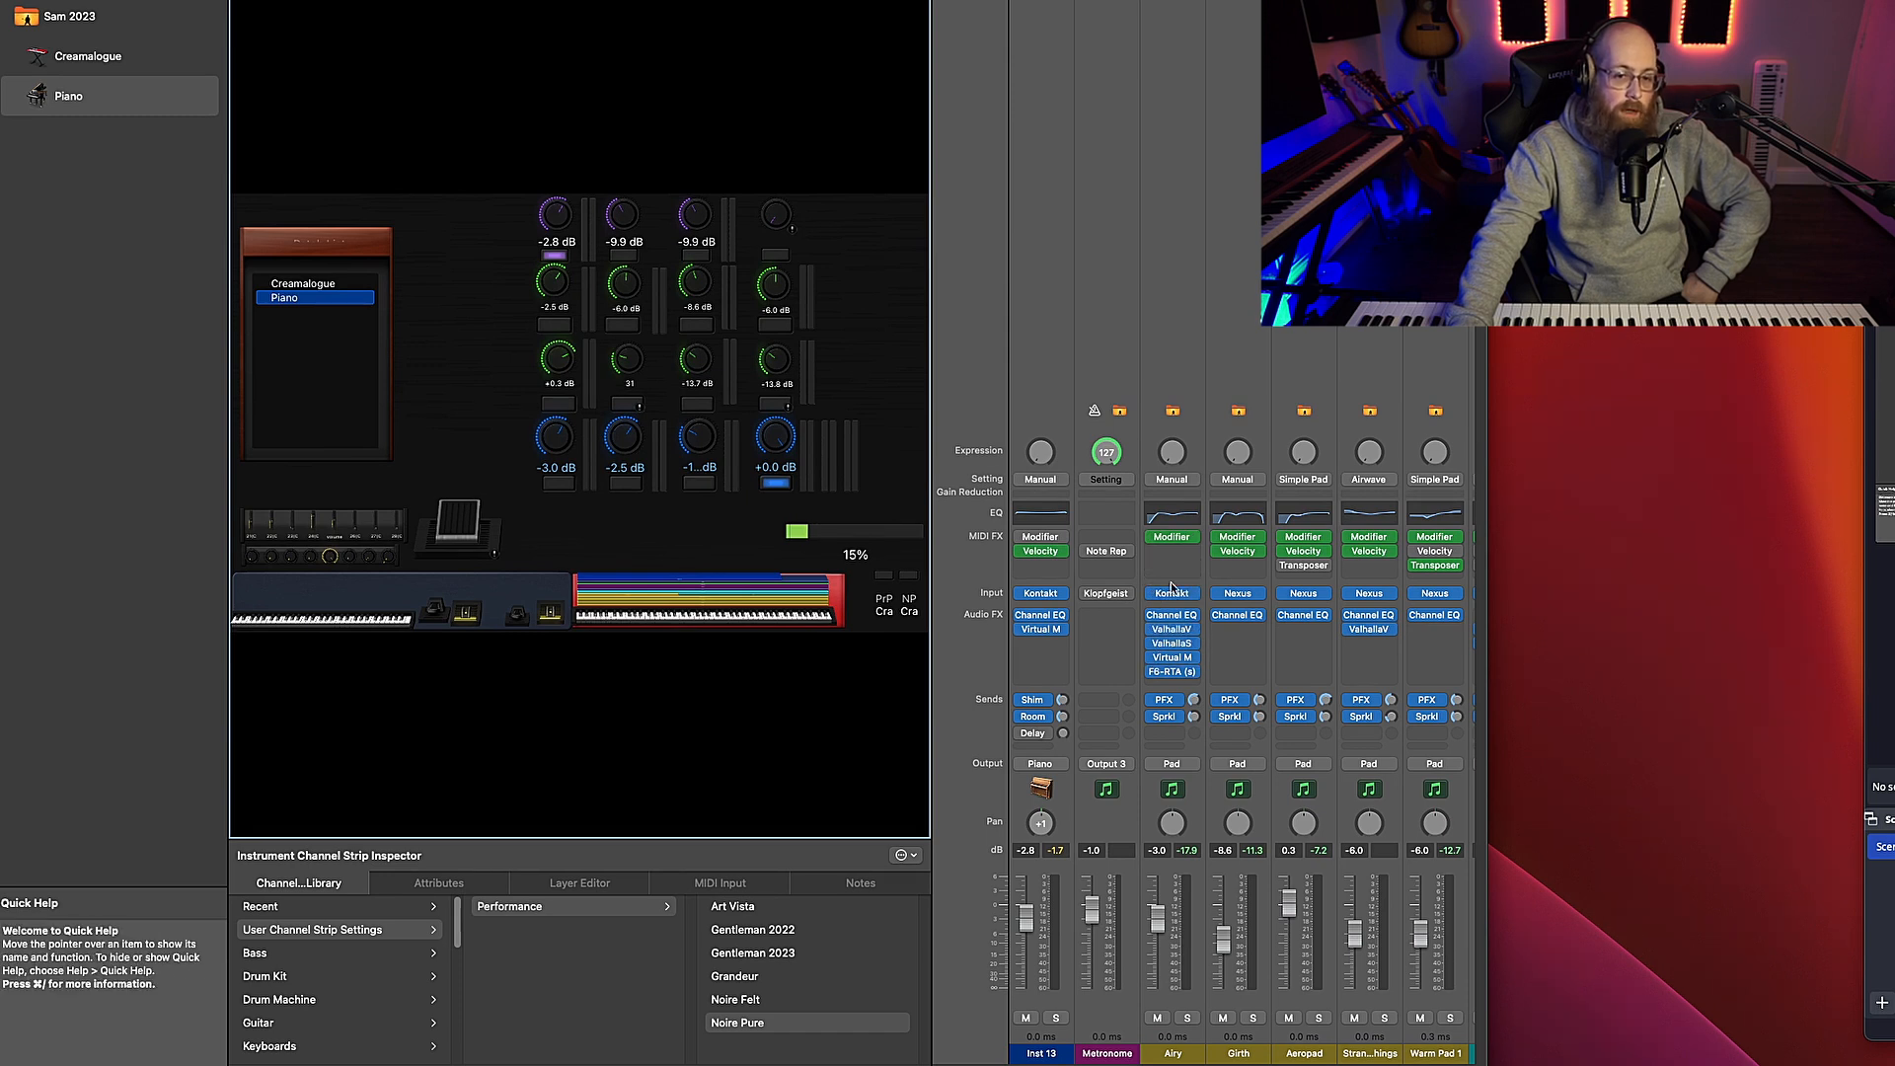
Mute the Airy channel, view its Kontakt Evo Ambience instrument, and close it before unmuting the channel
{"action": "left_click", "coordinate": [1160, 1017]}
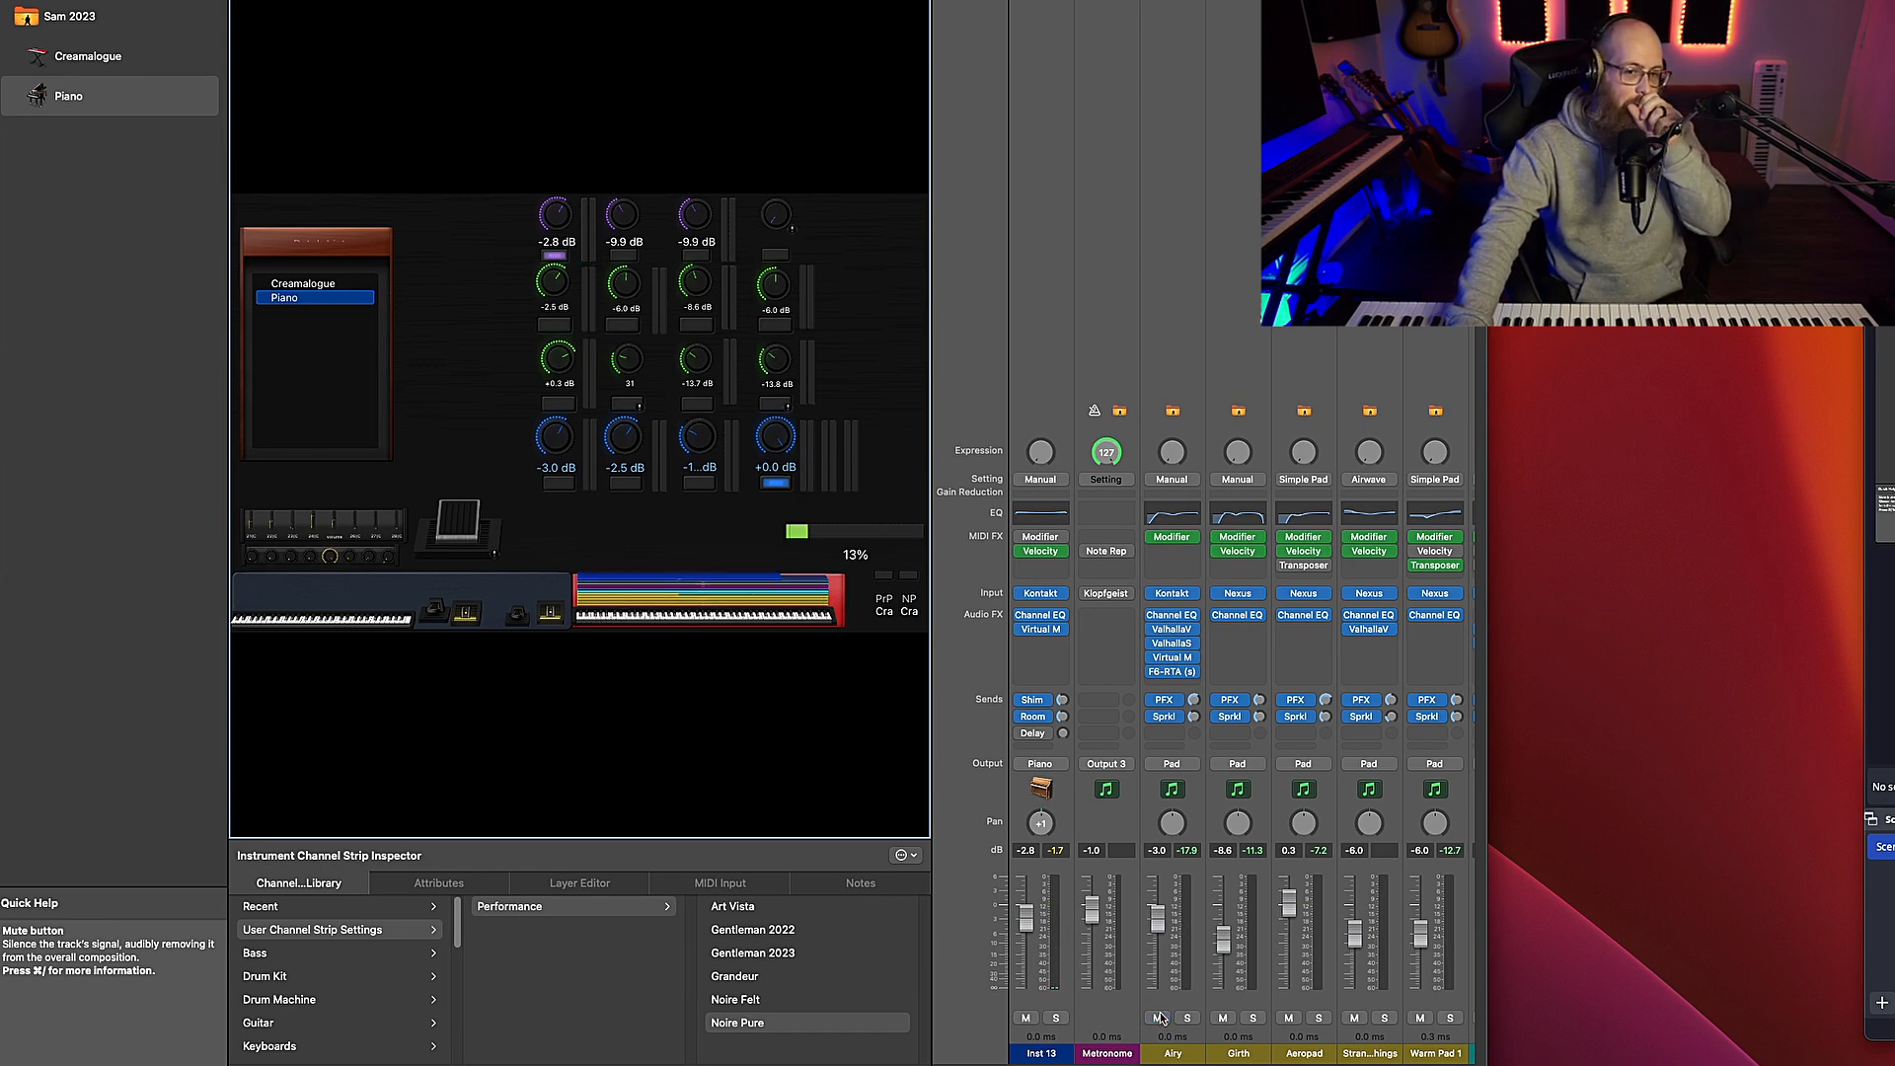
{"action": "left_click", "coordinate": [1177, 596]}
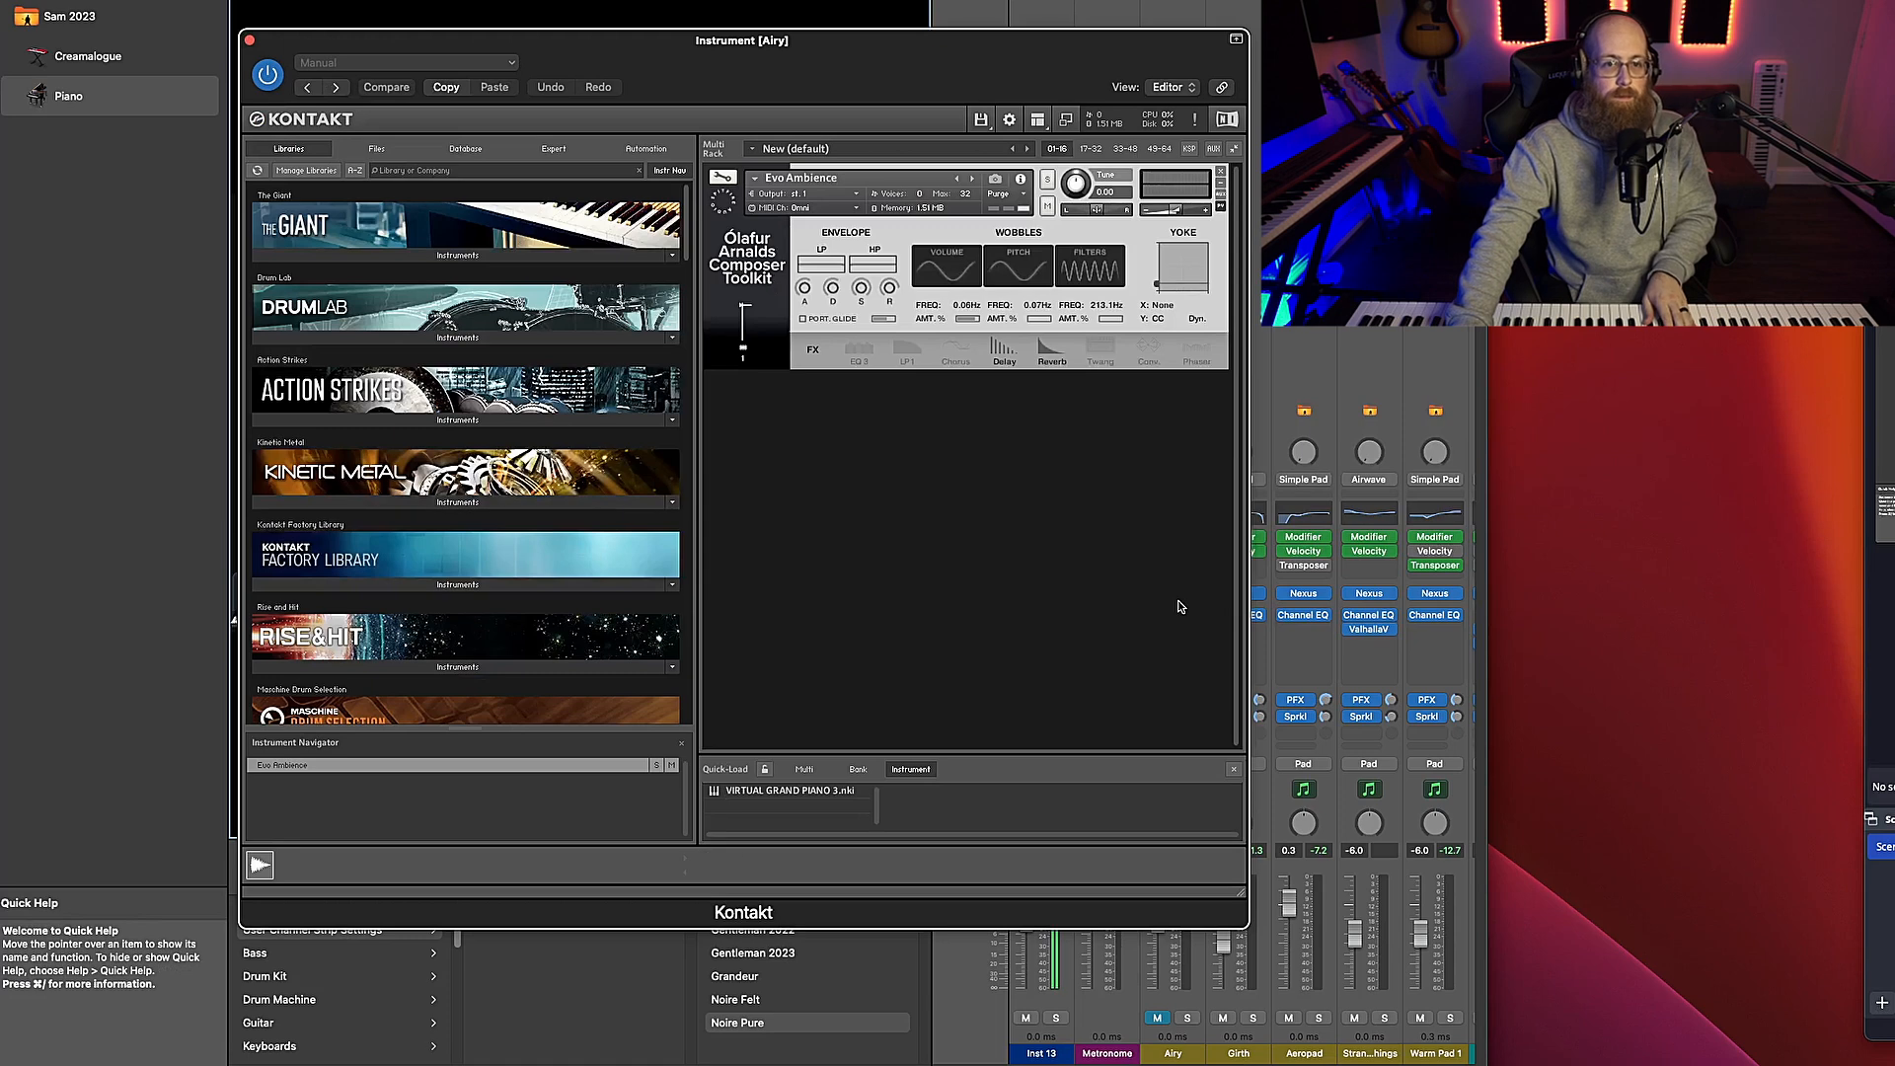
{"action": "left_click", "coordinate": [251, 41]}
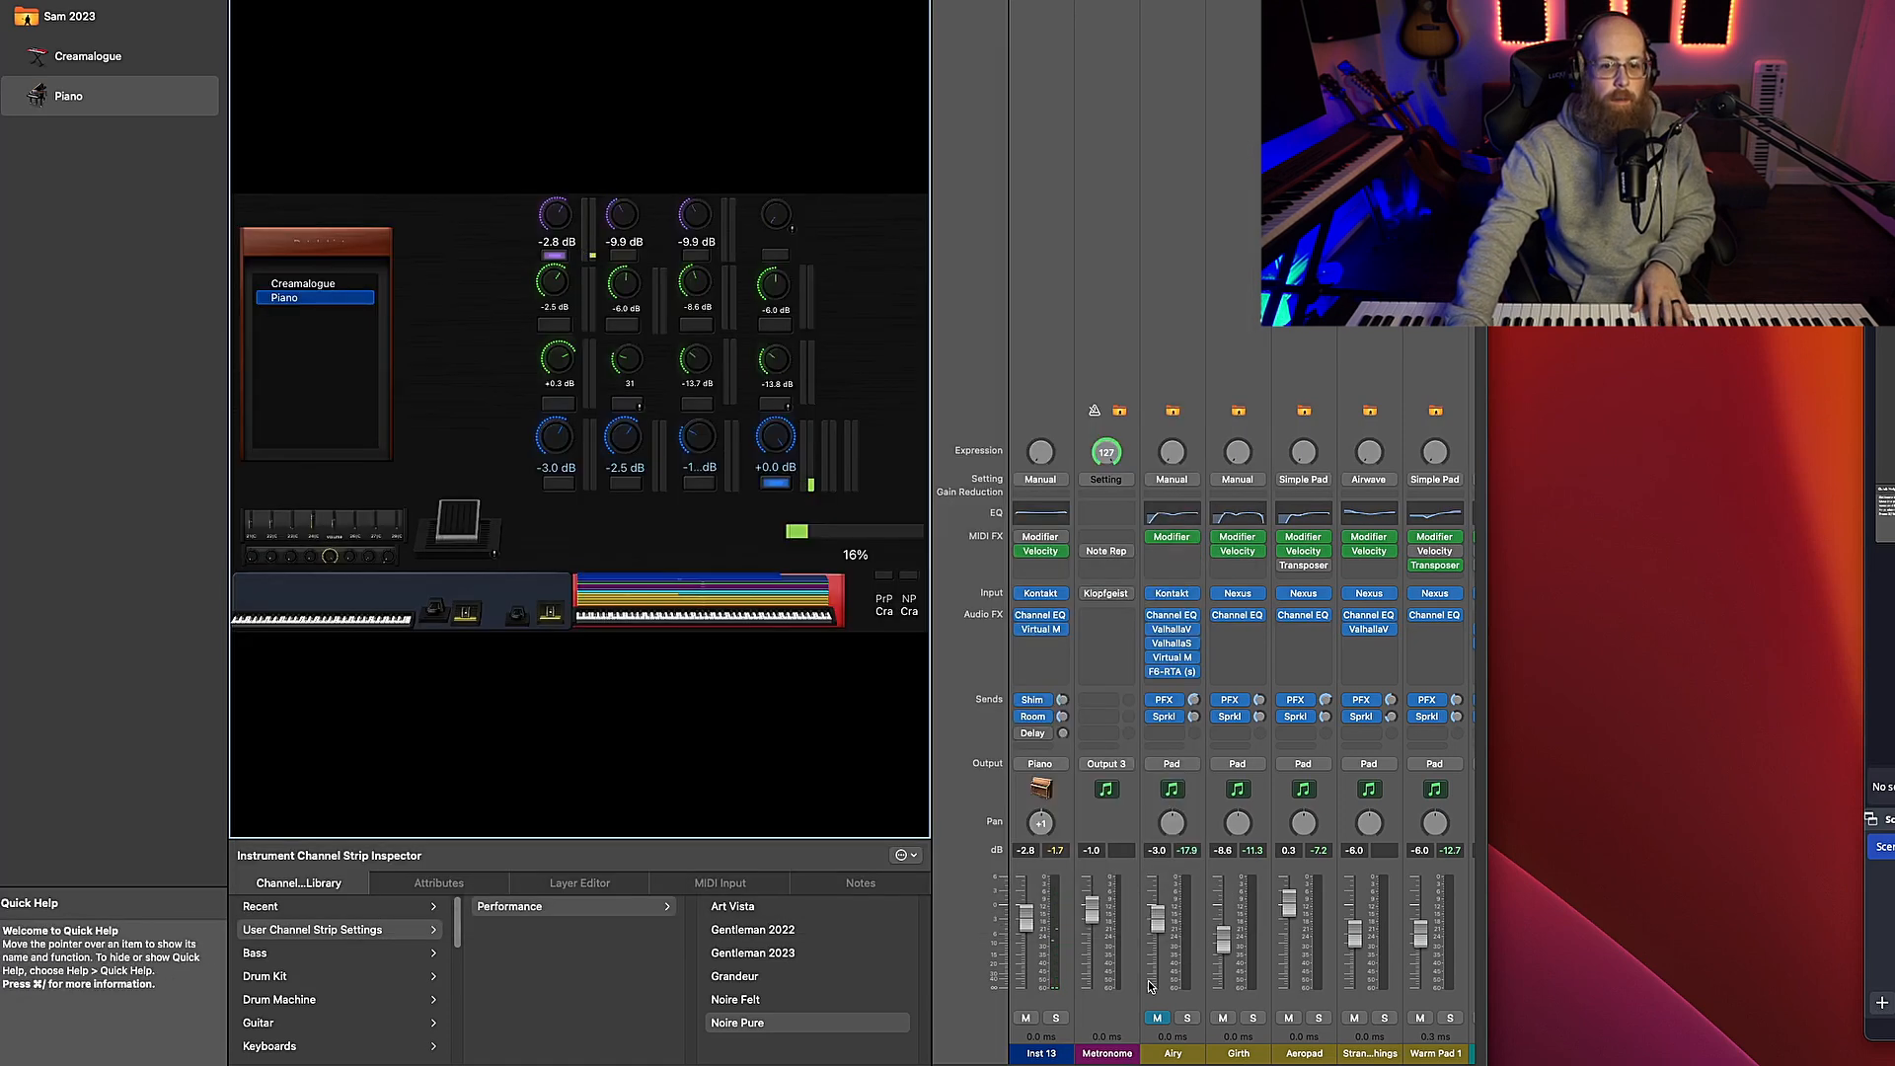
{"action": "left_click", "coordinate": [1149, 1020]}
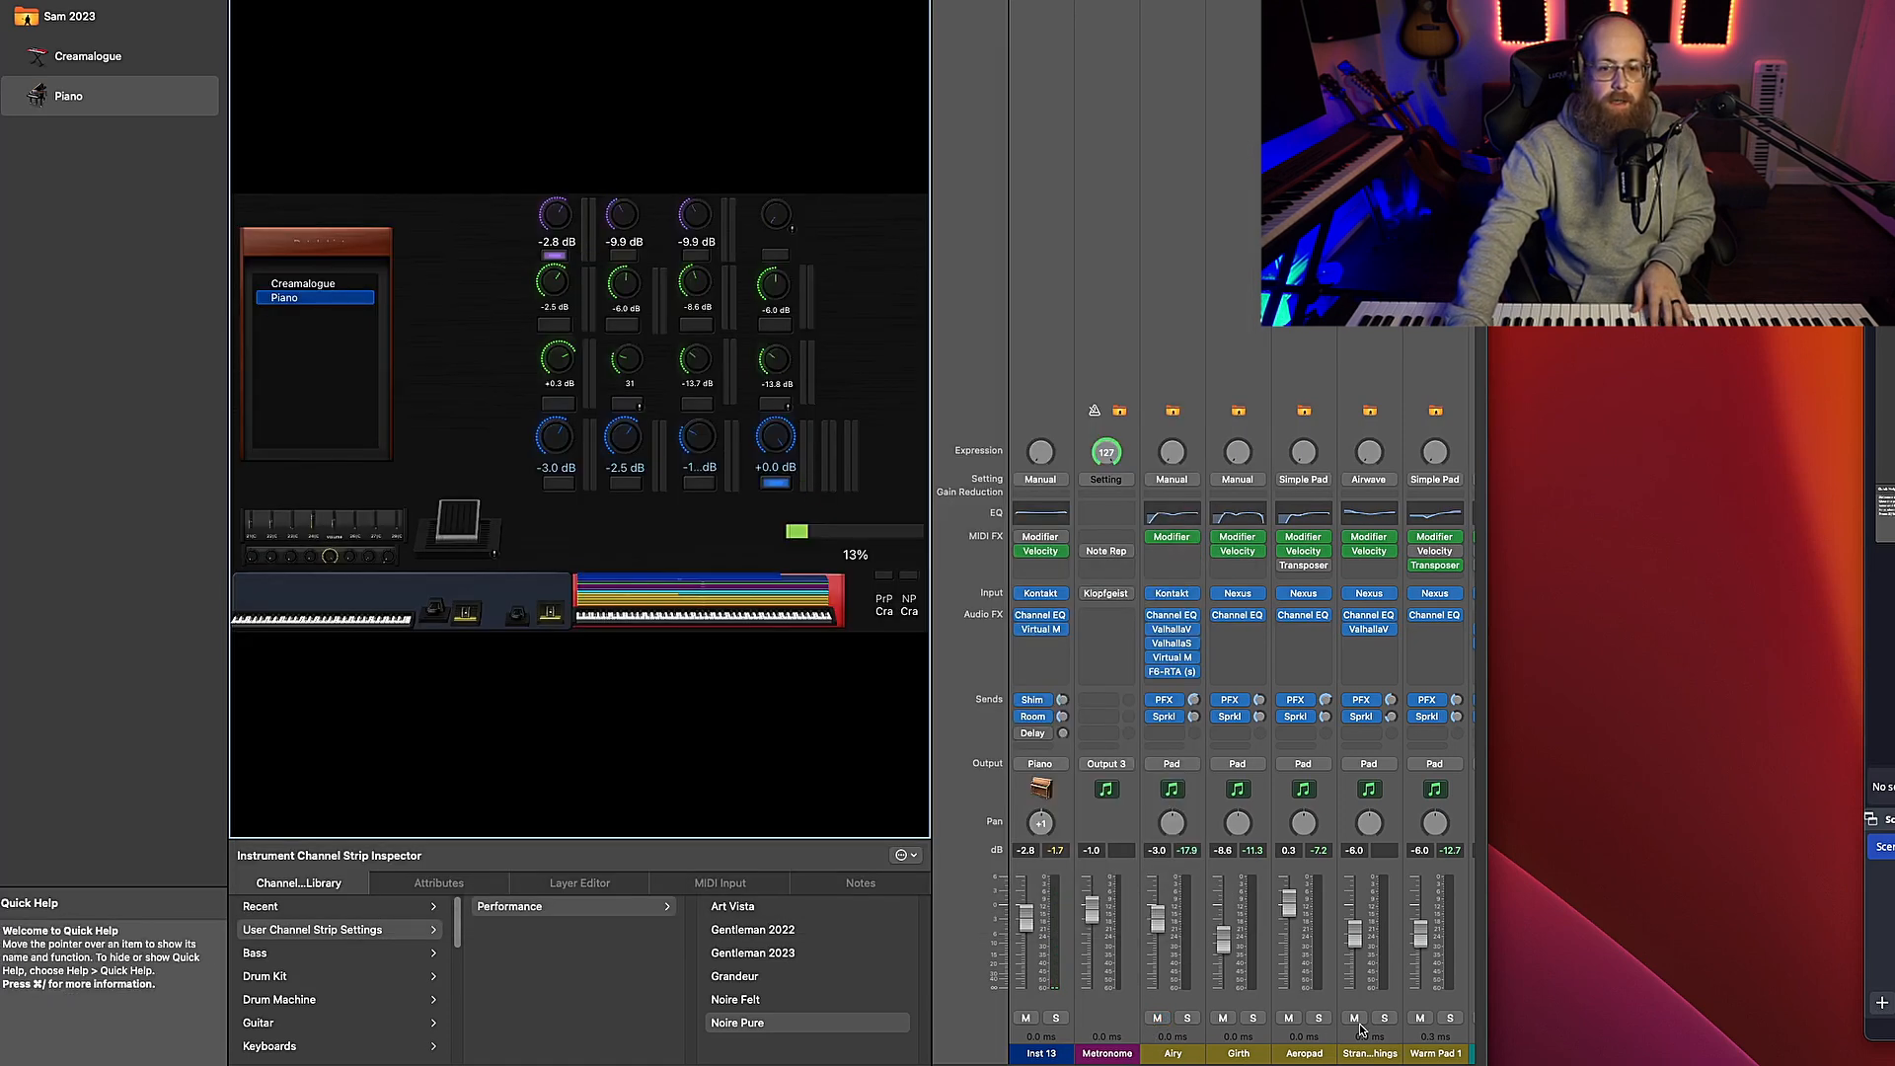
Mute the Aeropad channel, view its Nexus instrument with the PD Aeropad preset, and unmute the channel
{"action": "left_click", "coordinate": [1288, 1018]}
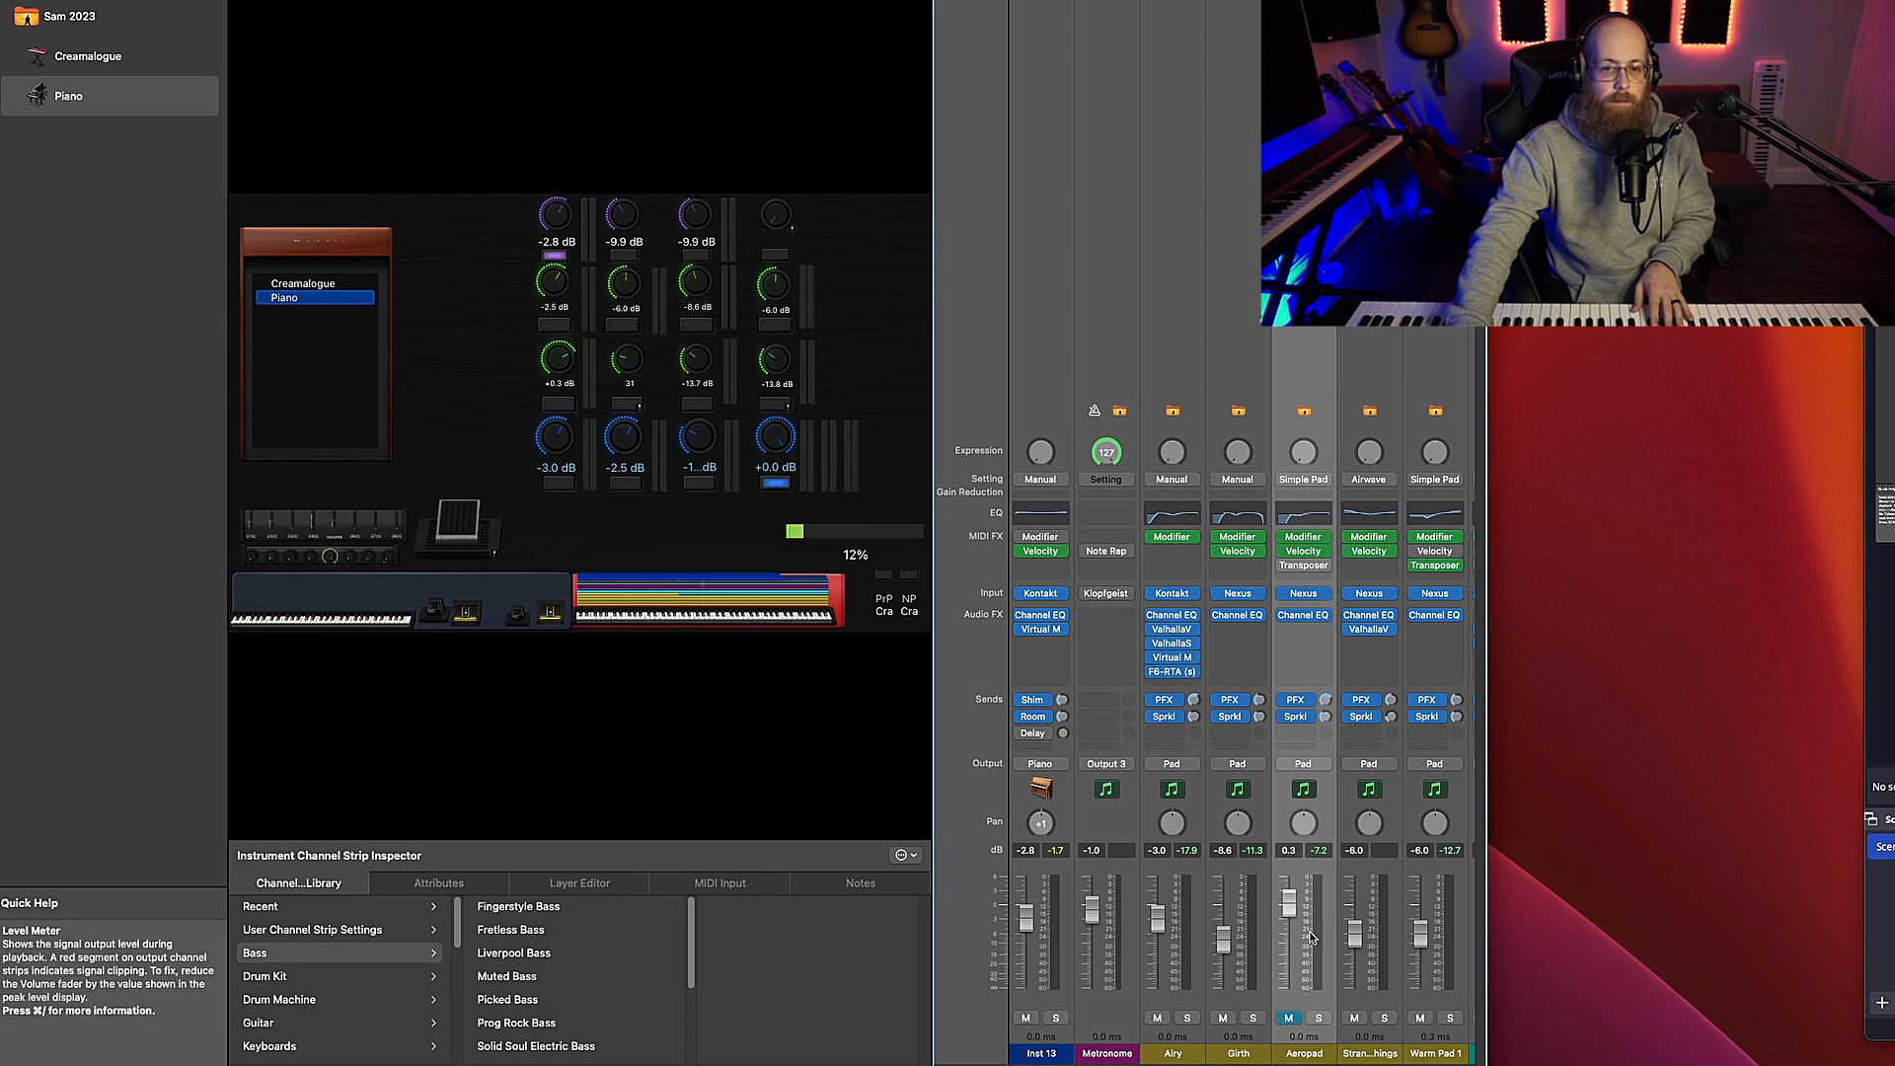
{"action": "left_click", "coordinate": [1303, 593]}
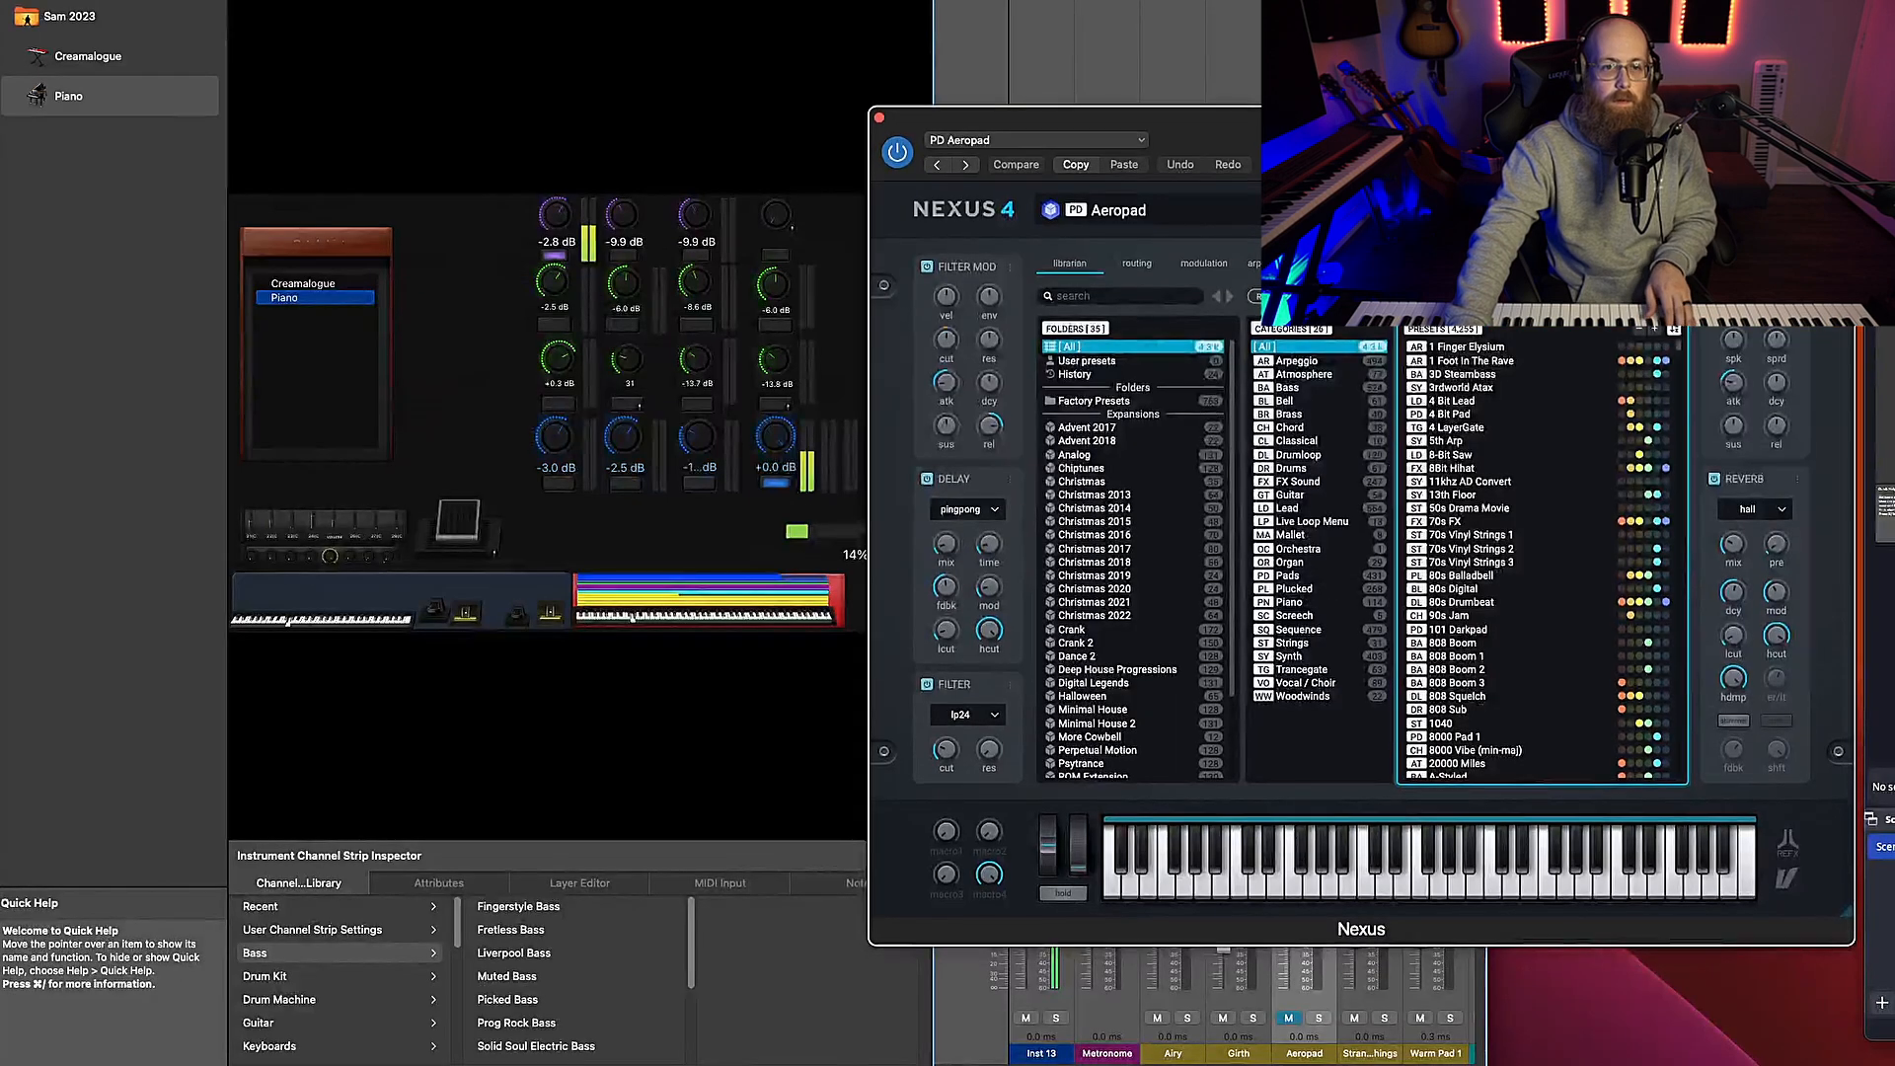
{"action": "left_click_drag", "start_coordinate": [1417, 148], "coordinate": [1017, 66]}
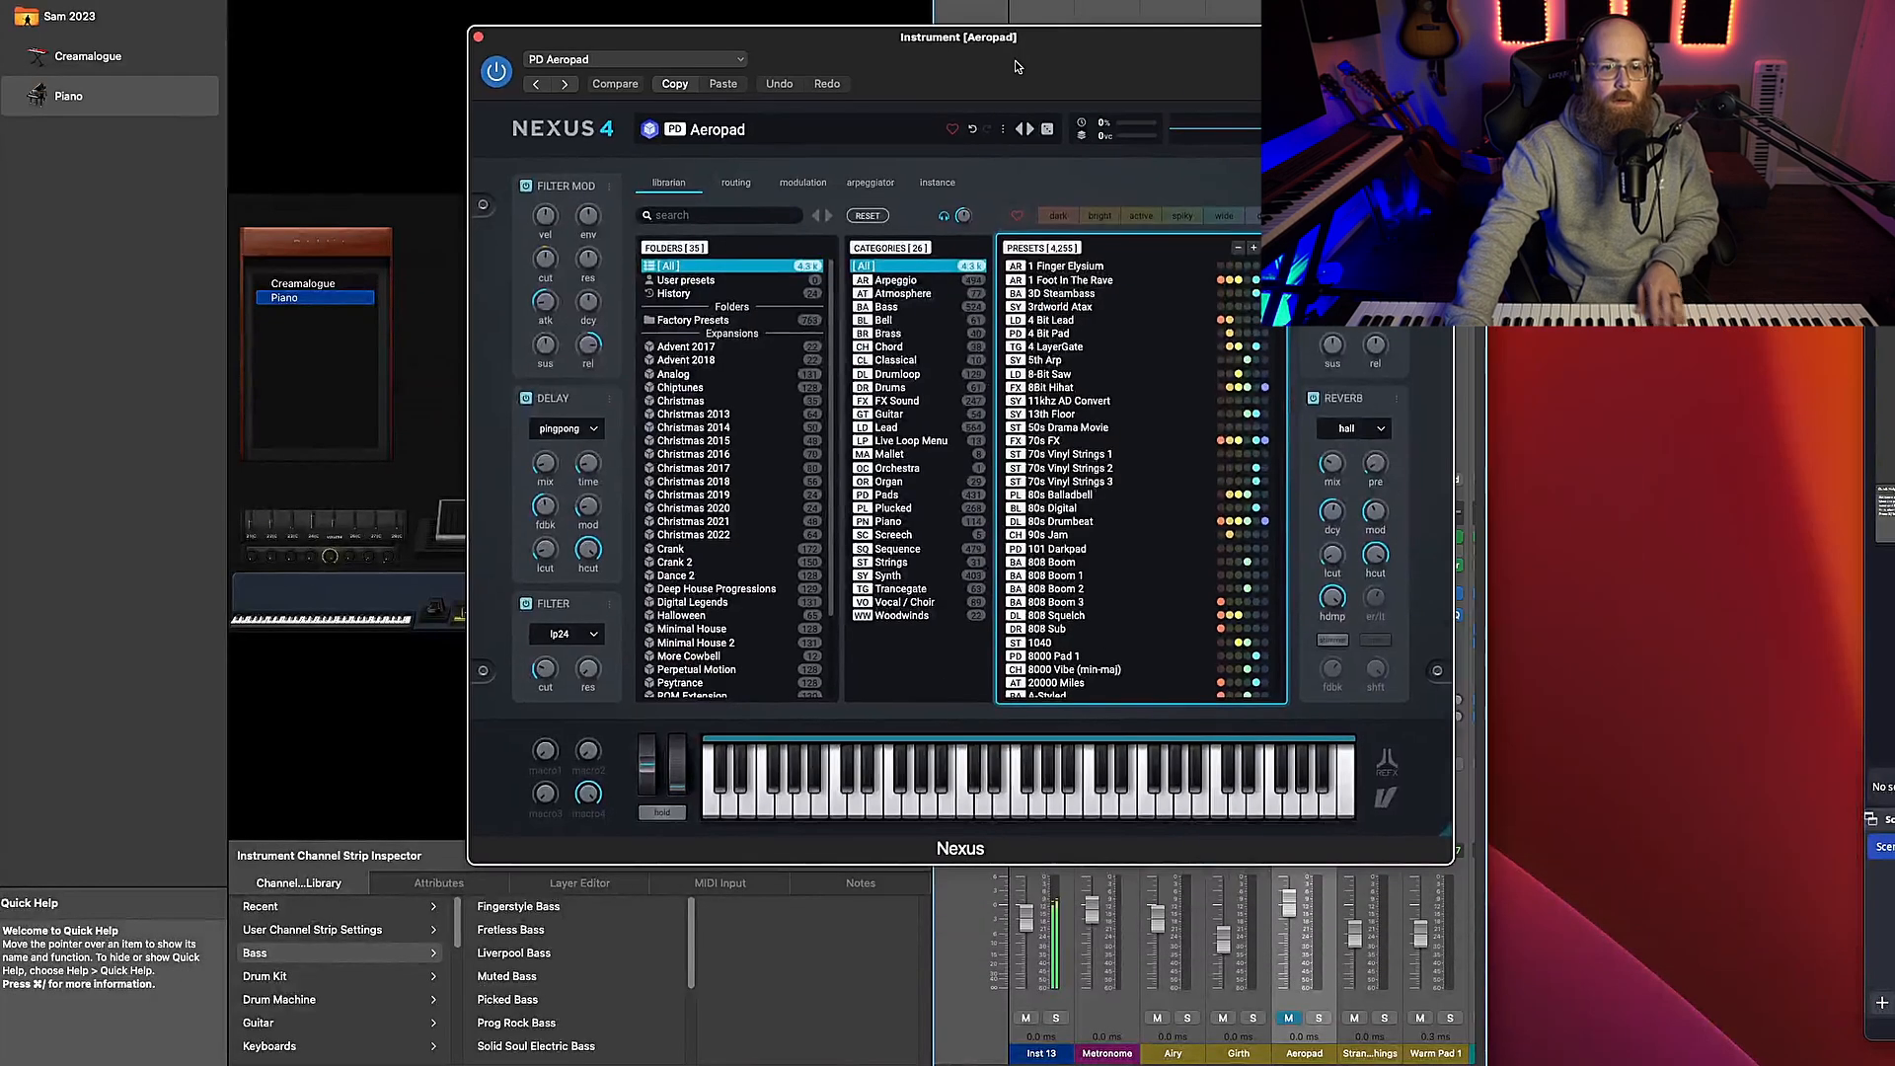
{"action": "left_click", "coordinate": [1288, 1018]}
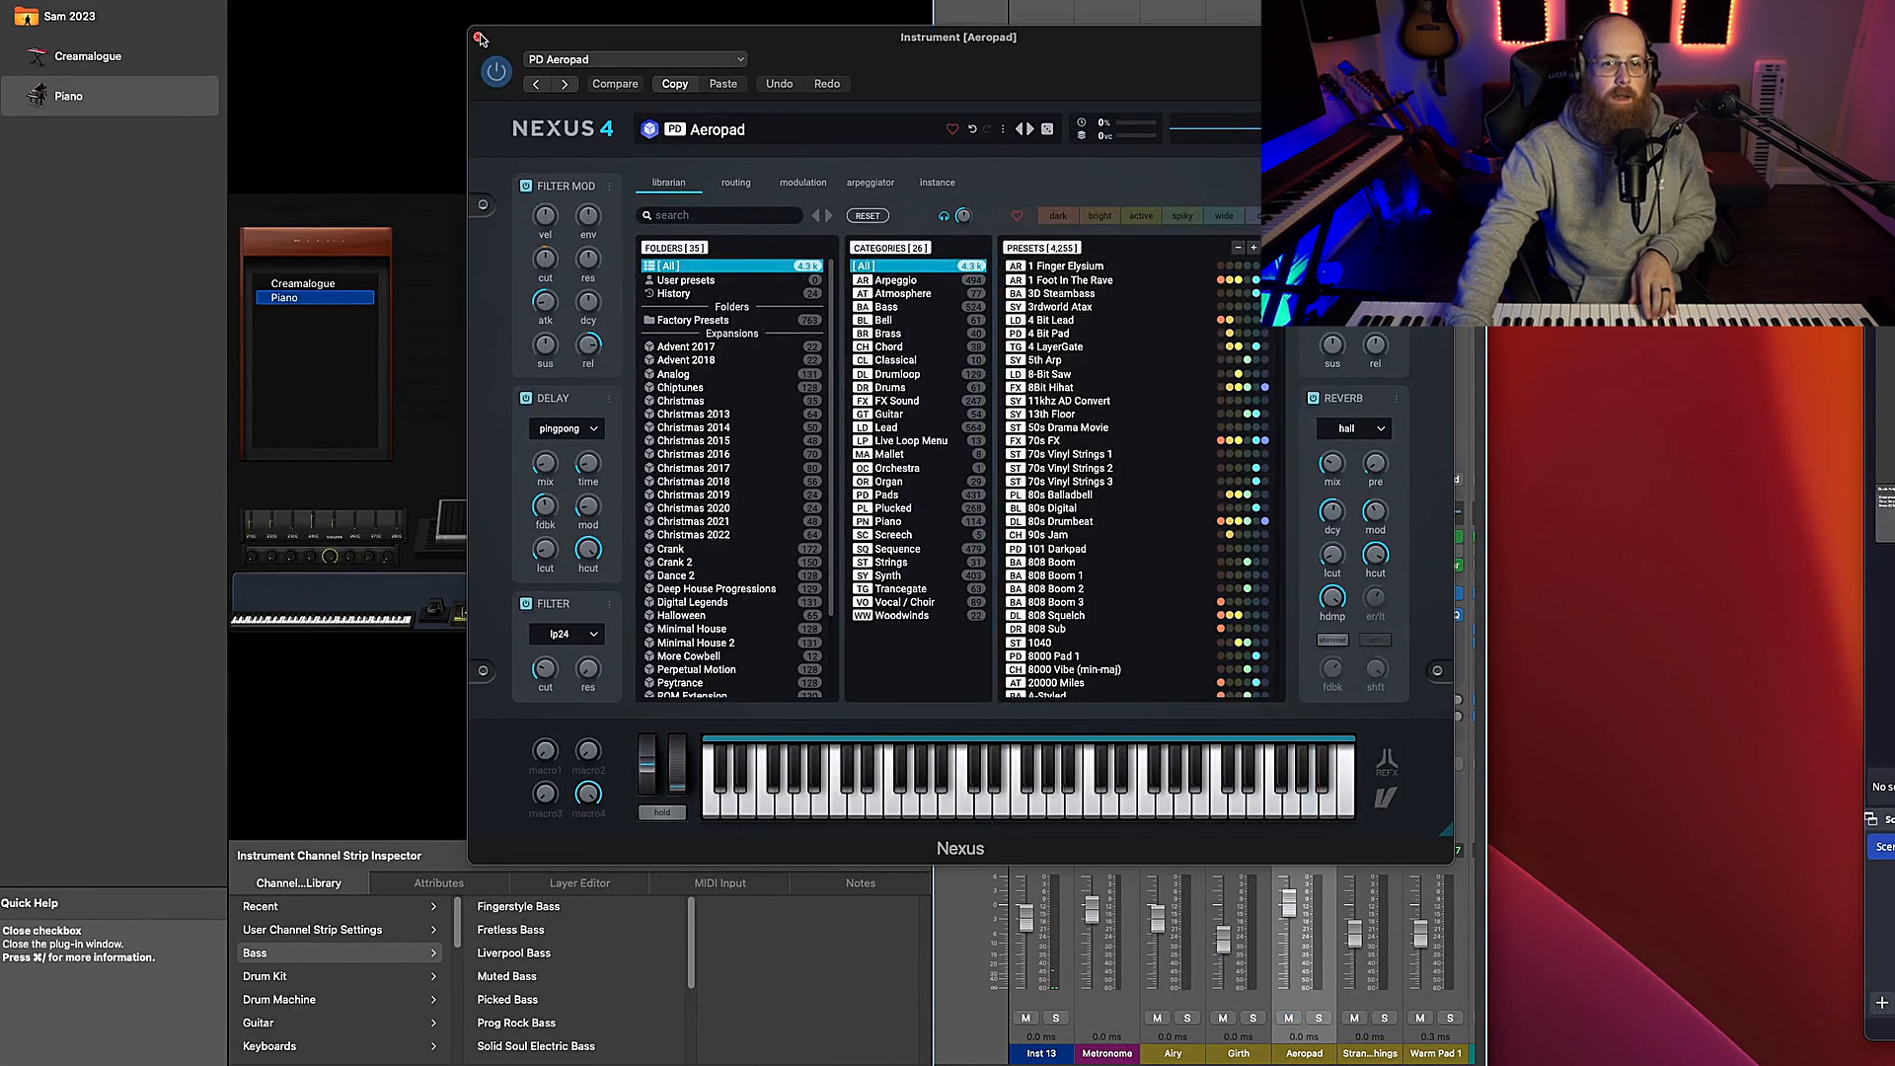
Toggle the button below the +0.3 dB green knob and check the Nexus keyboard while muting and unmuting Aeropad
{"action": "left_click_drag", "start_coordinate": [1035, 44], "coordinate": [996, 41]}
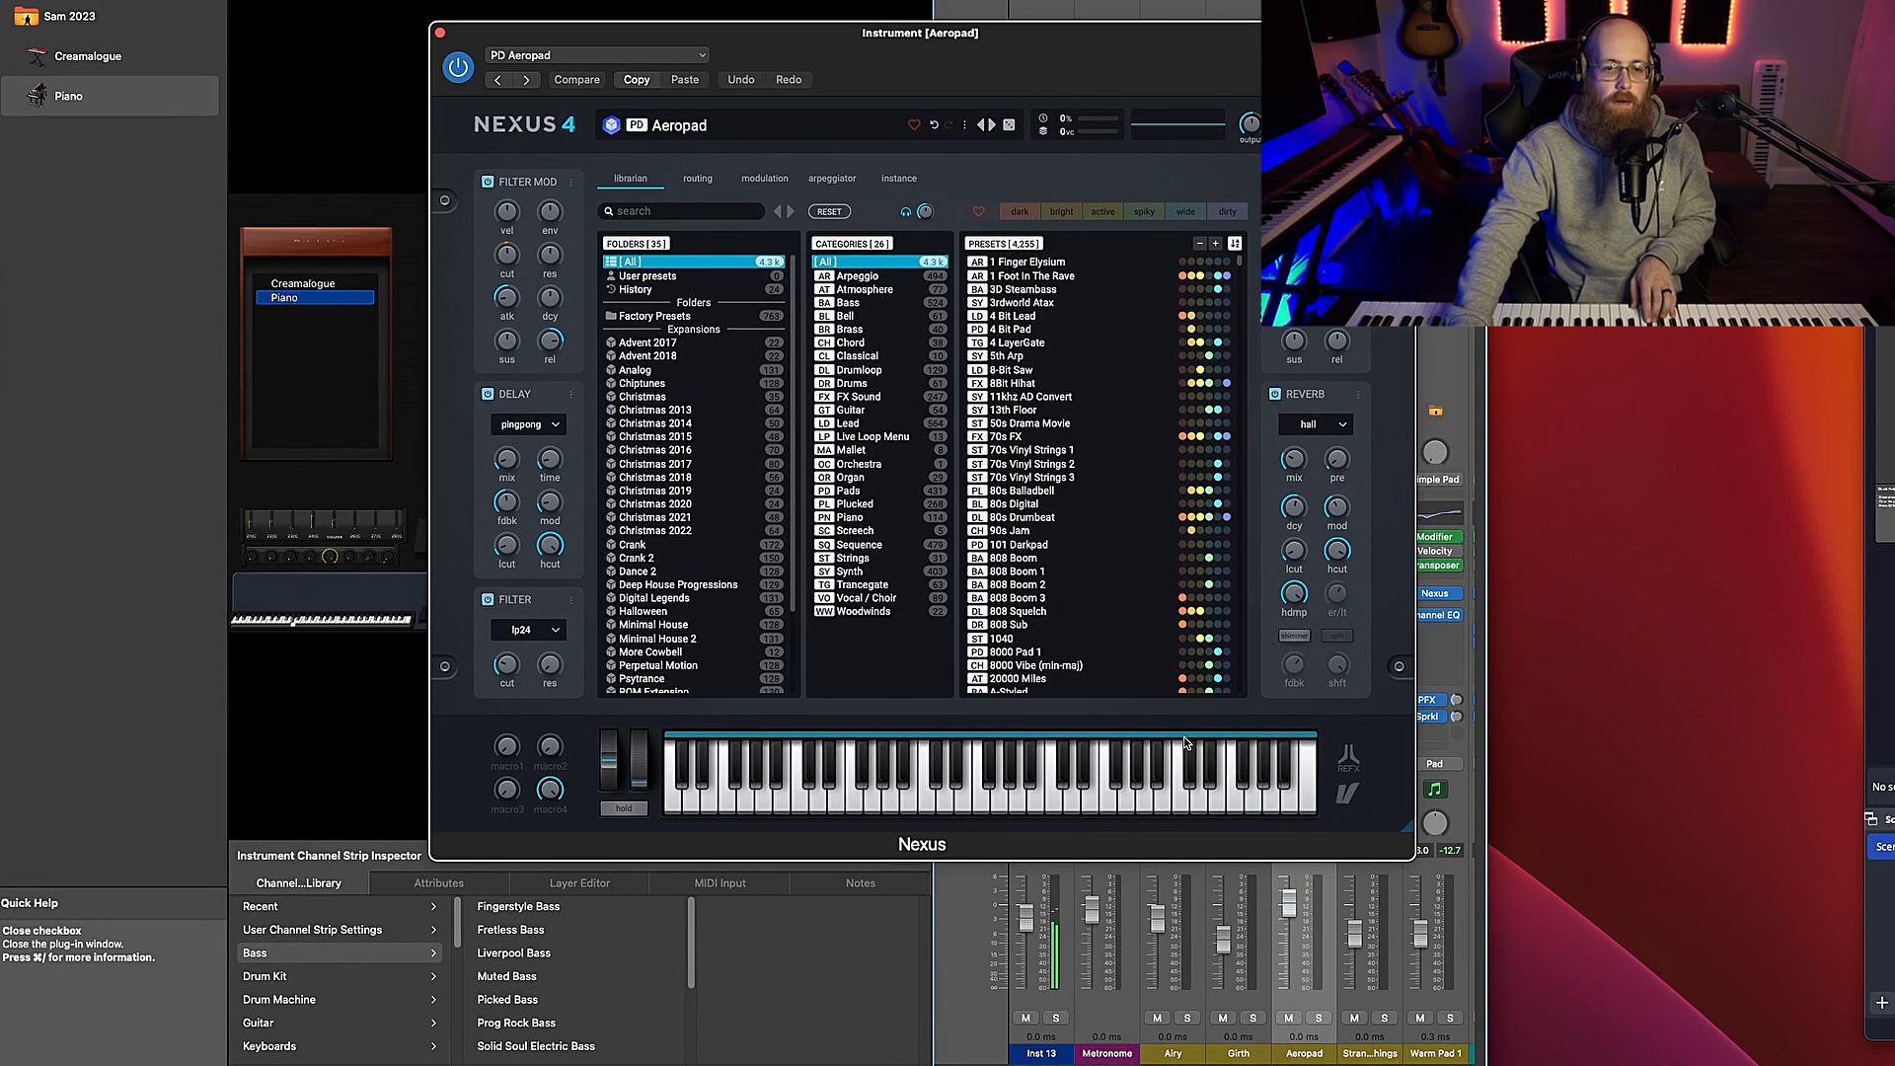
{"action": "left_click_drag", "start_coordinate": [996, 41], "coordinate": [1728, 95]}
{"action": "left_click", "coordinate": [563, 403]}
{"action": "left_click_drag", "start_coordinate": [1579, 89], "coordinate": [854, 0]}
{"action": "left_click", "coordinate": [1290, 1016]}
{"action": "left_click_drag", "start_coordinate": [961, 0], "coordinate": [1007, 3]}
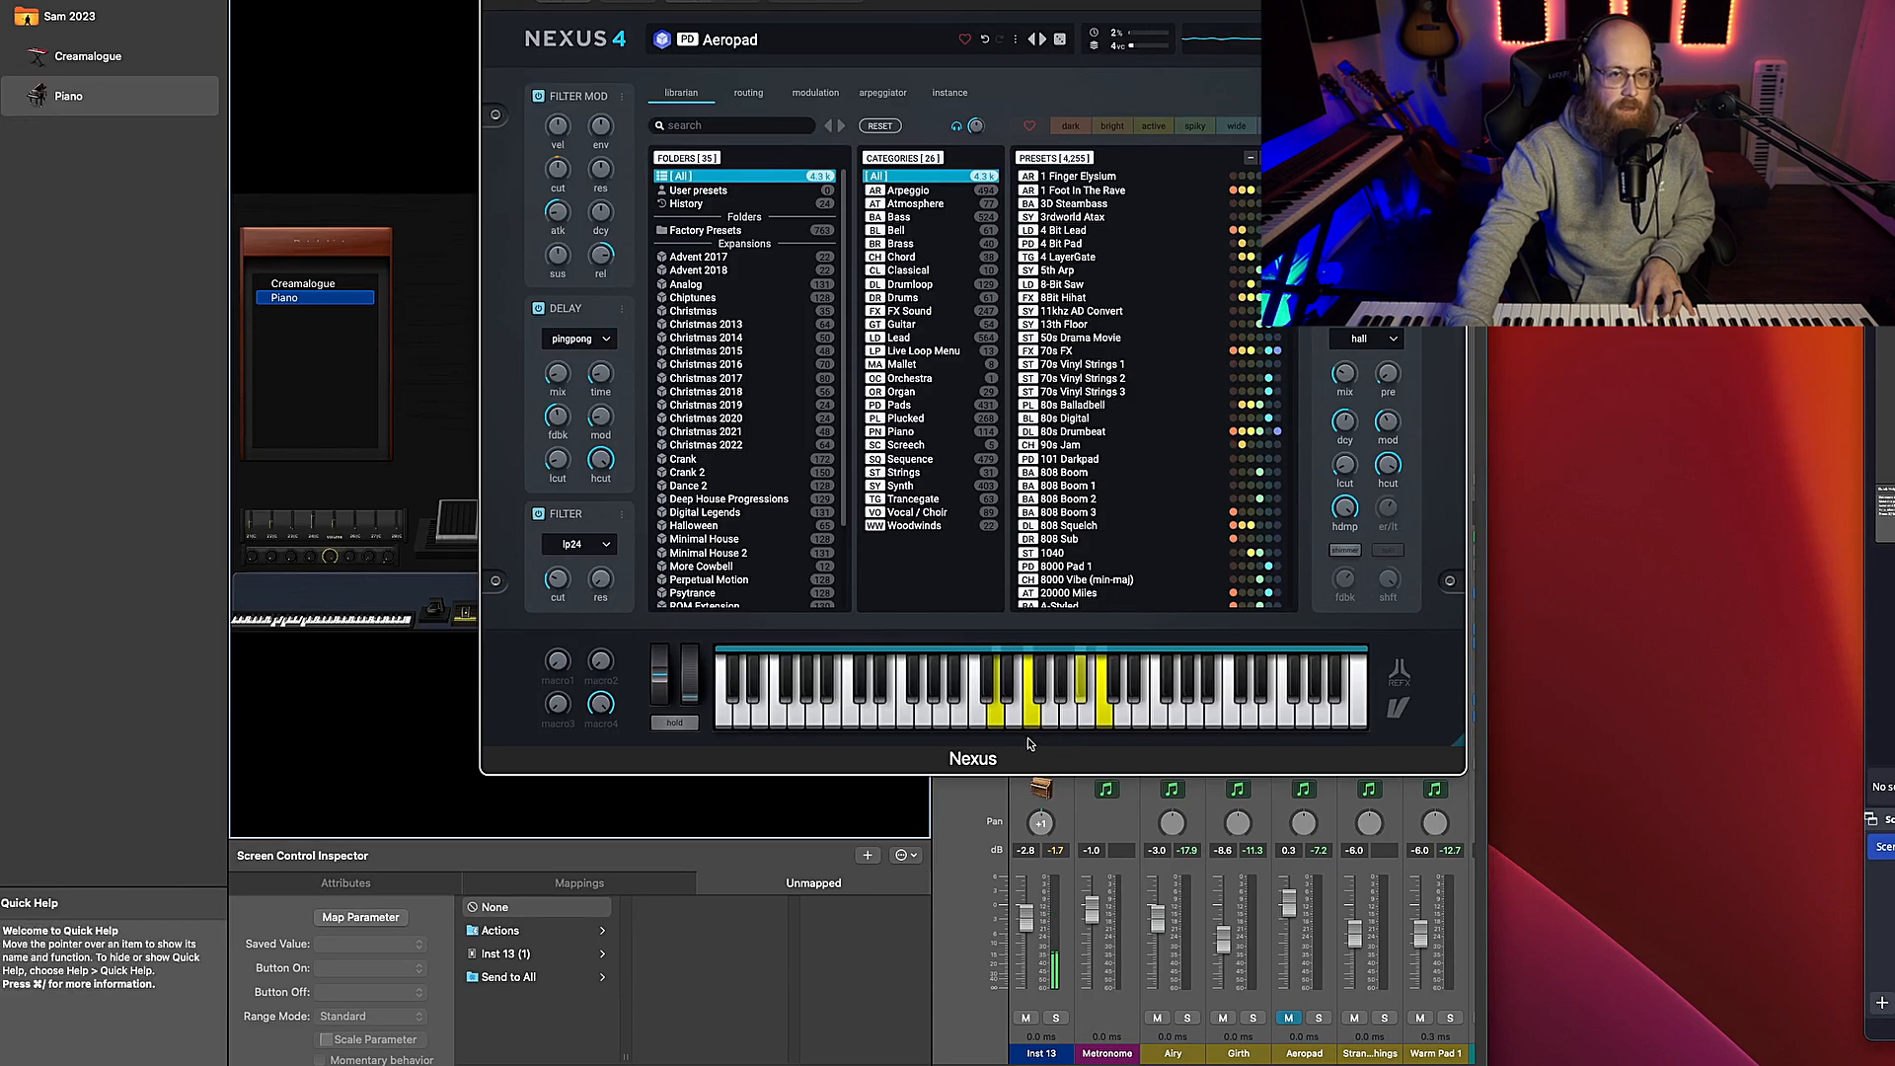
{"action": "left_click", "coordinate": [1297, 1020]}
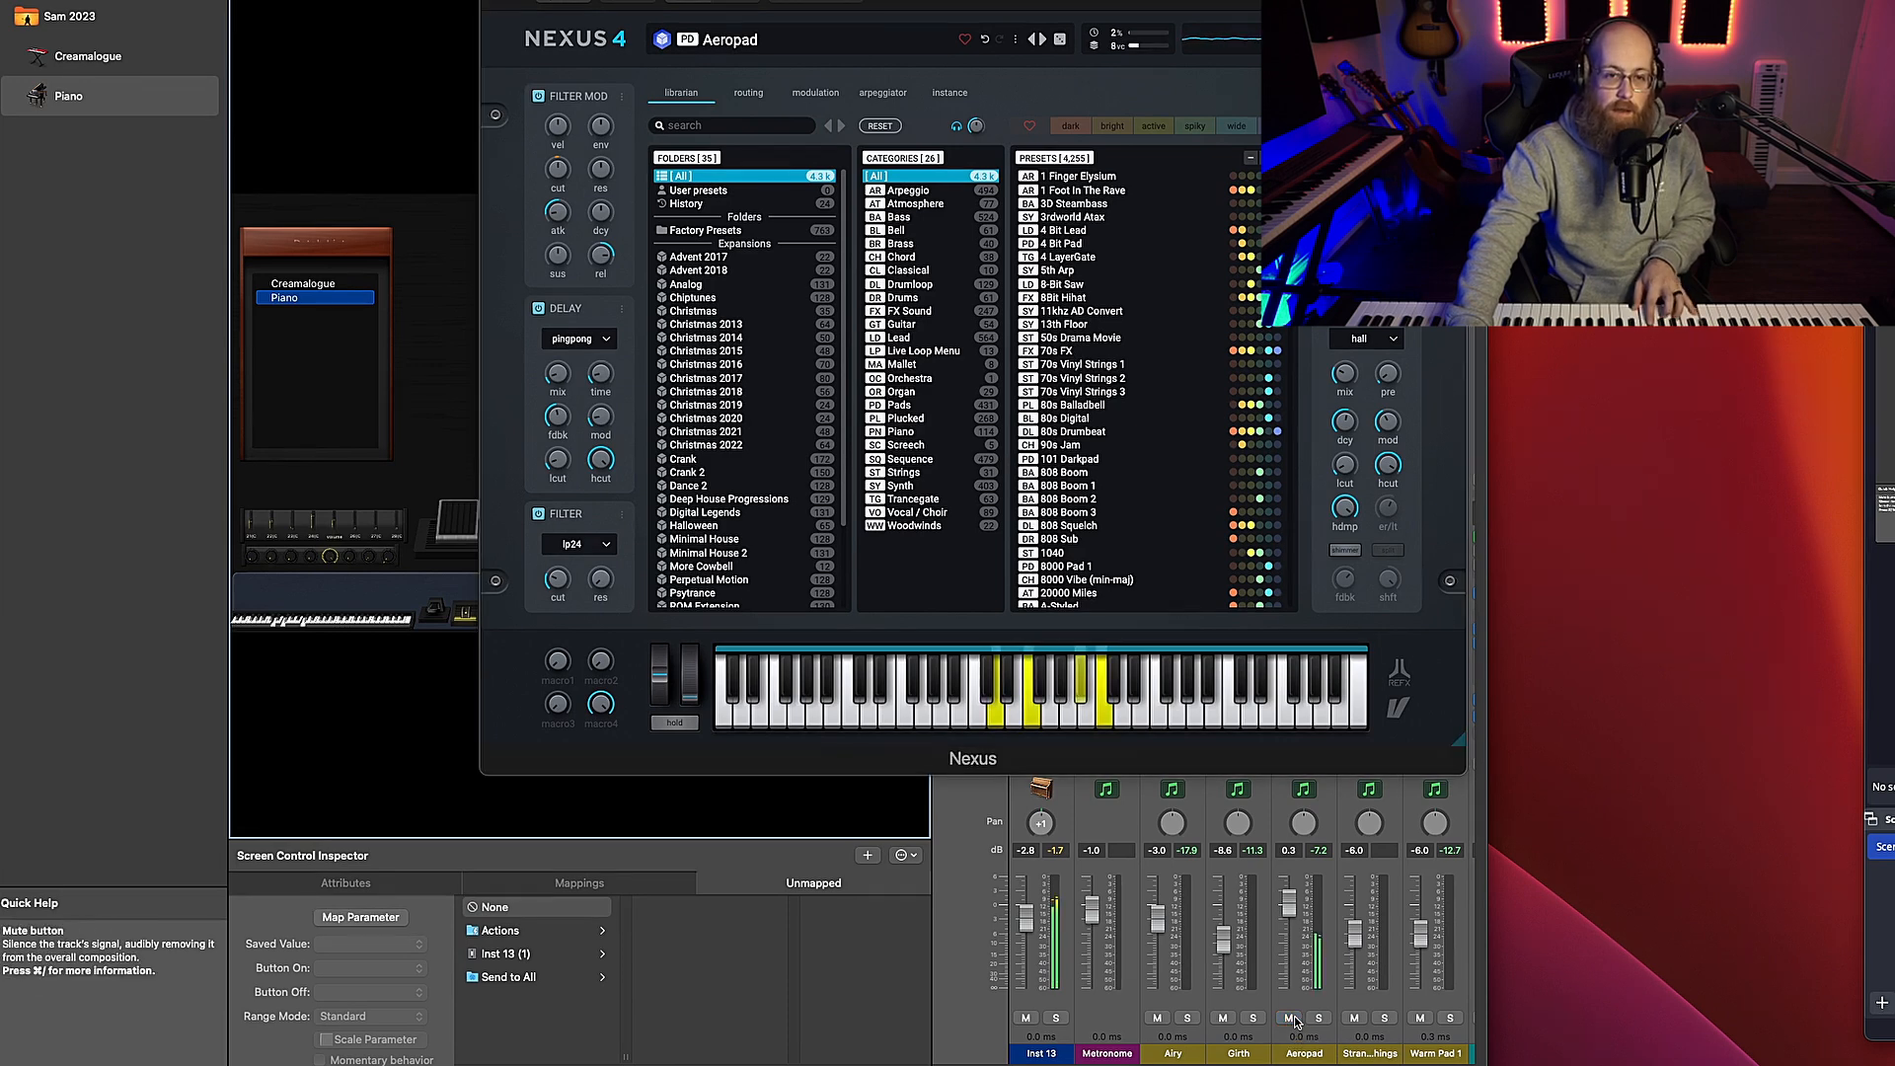
Close the Aeropad channel's Nexus instrument, reopen it for another look, and close it again
{"action": "left_click", "coordinate": [632, 2]}
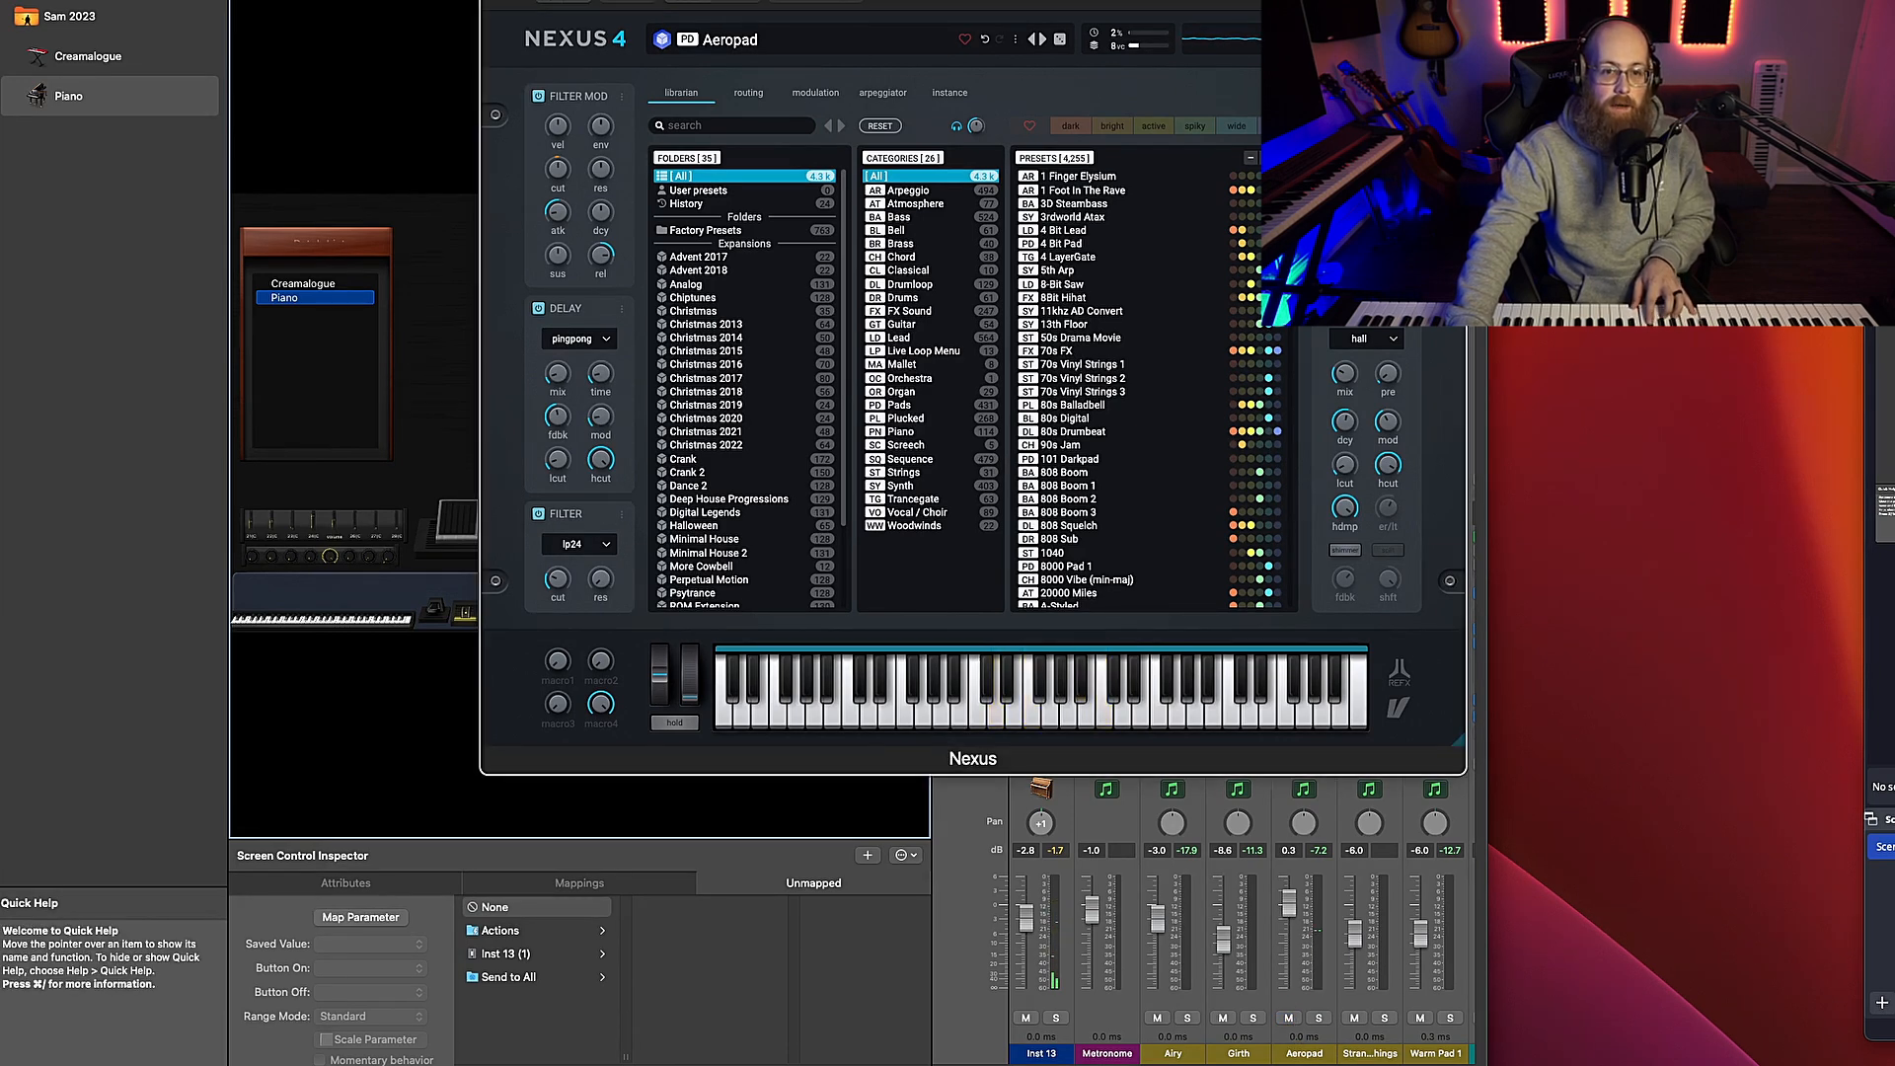
{"action": "left_click", "coordinate": [493, 1]}
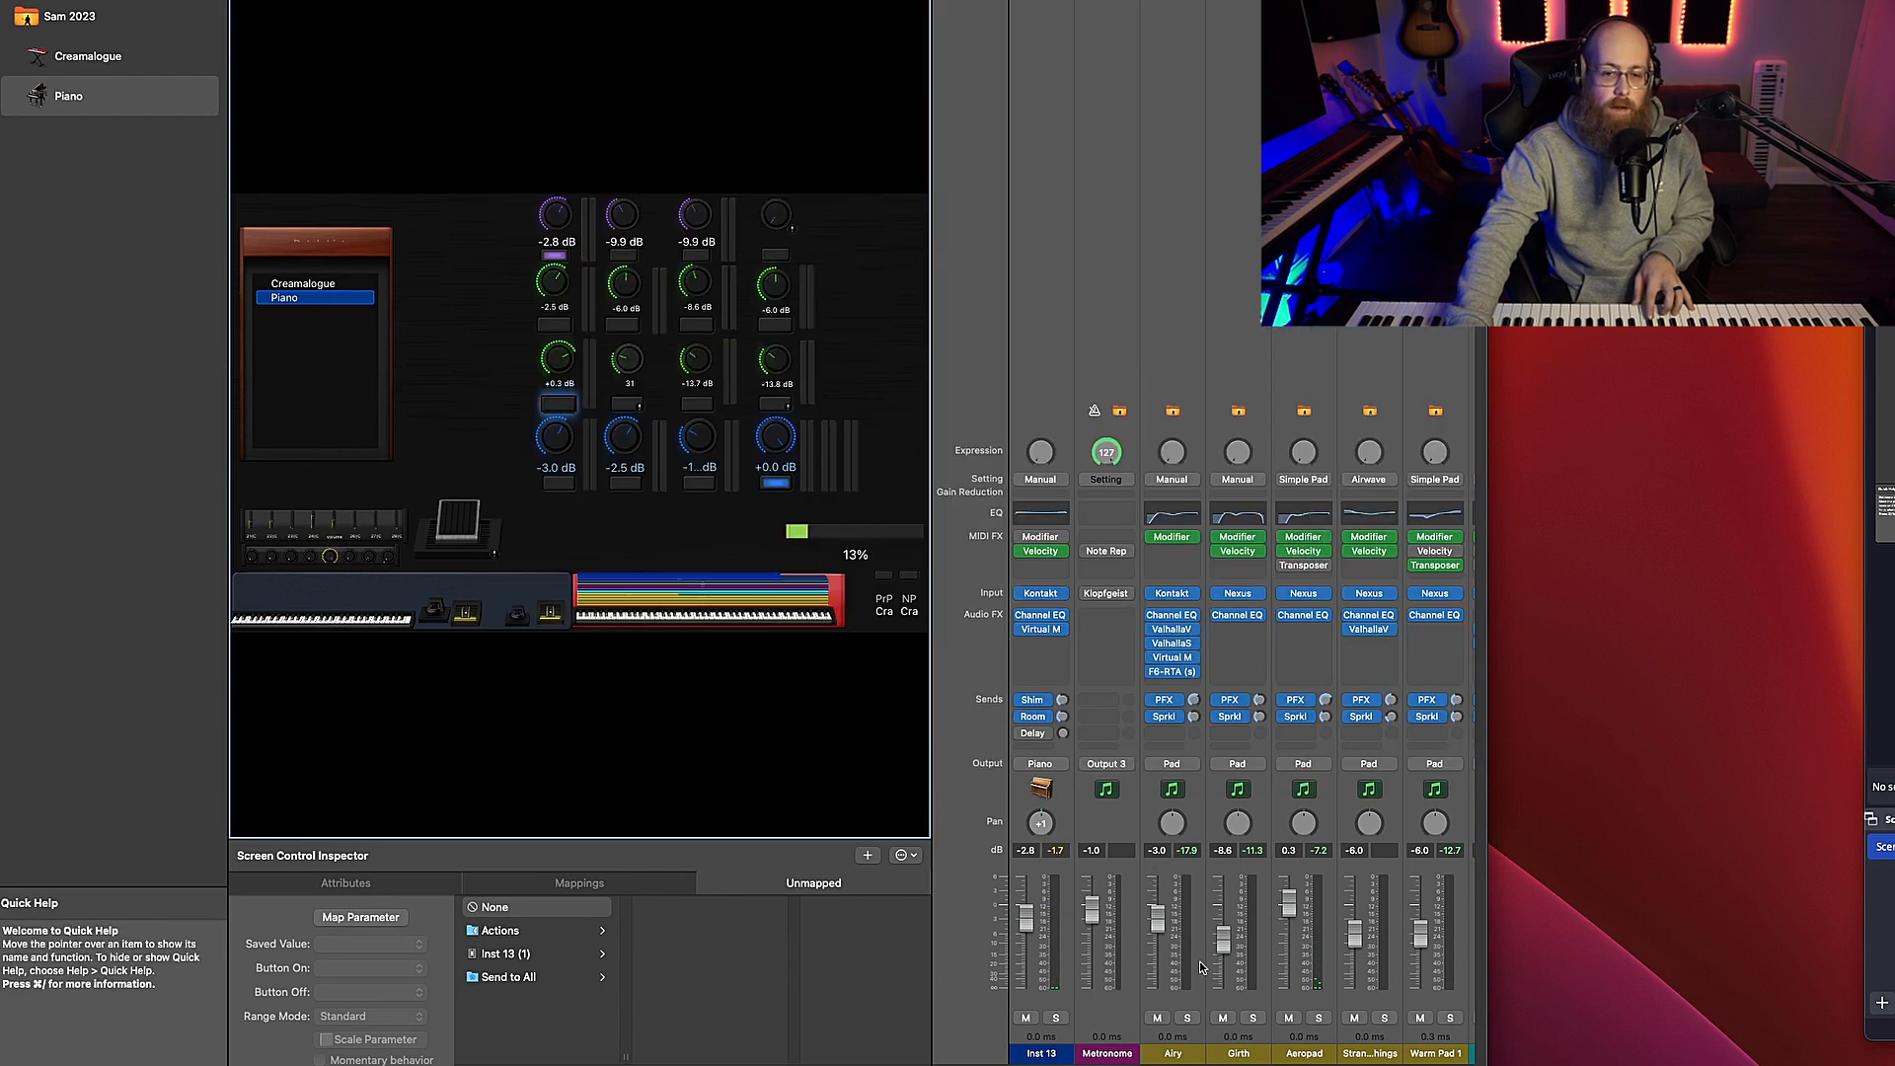
{"action": "left_click", "coordinate": [1303, 593]}
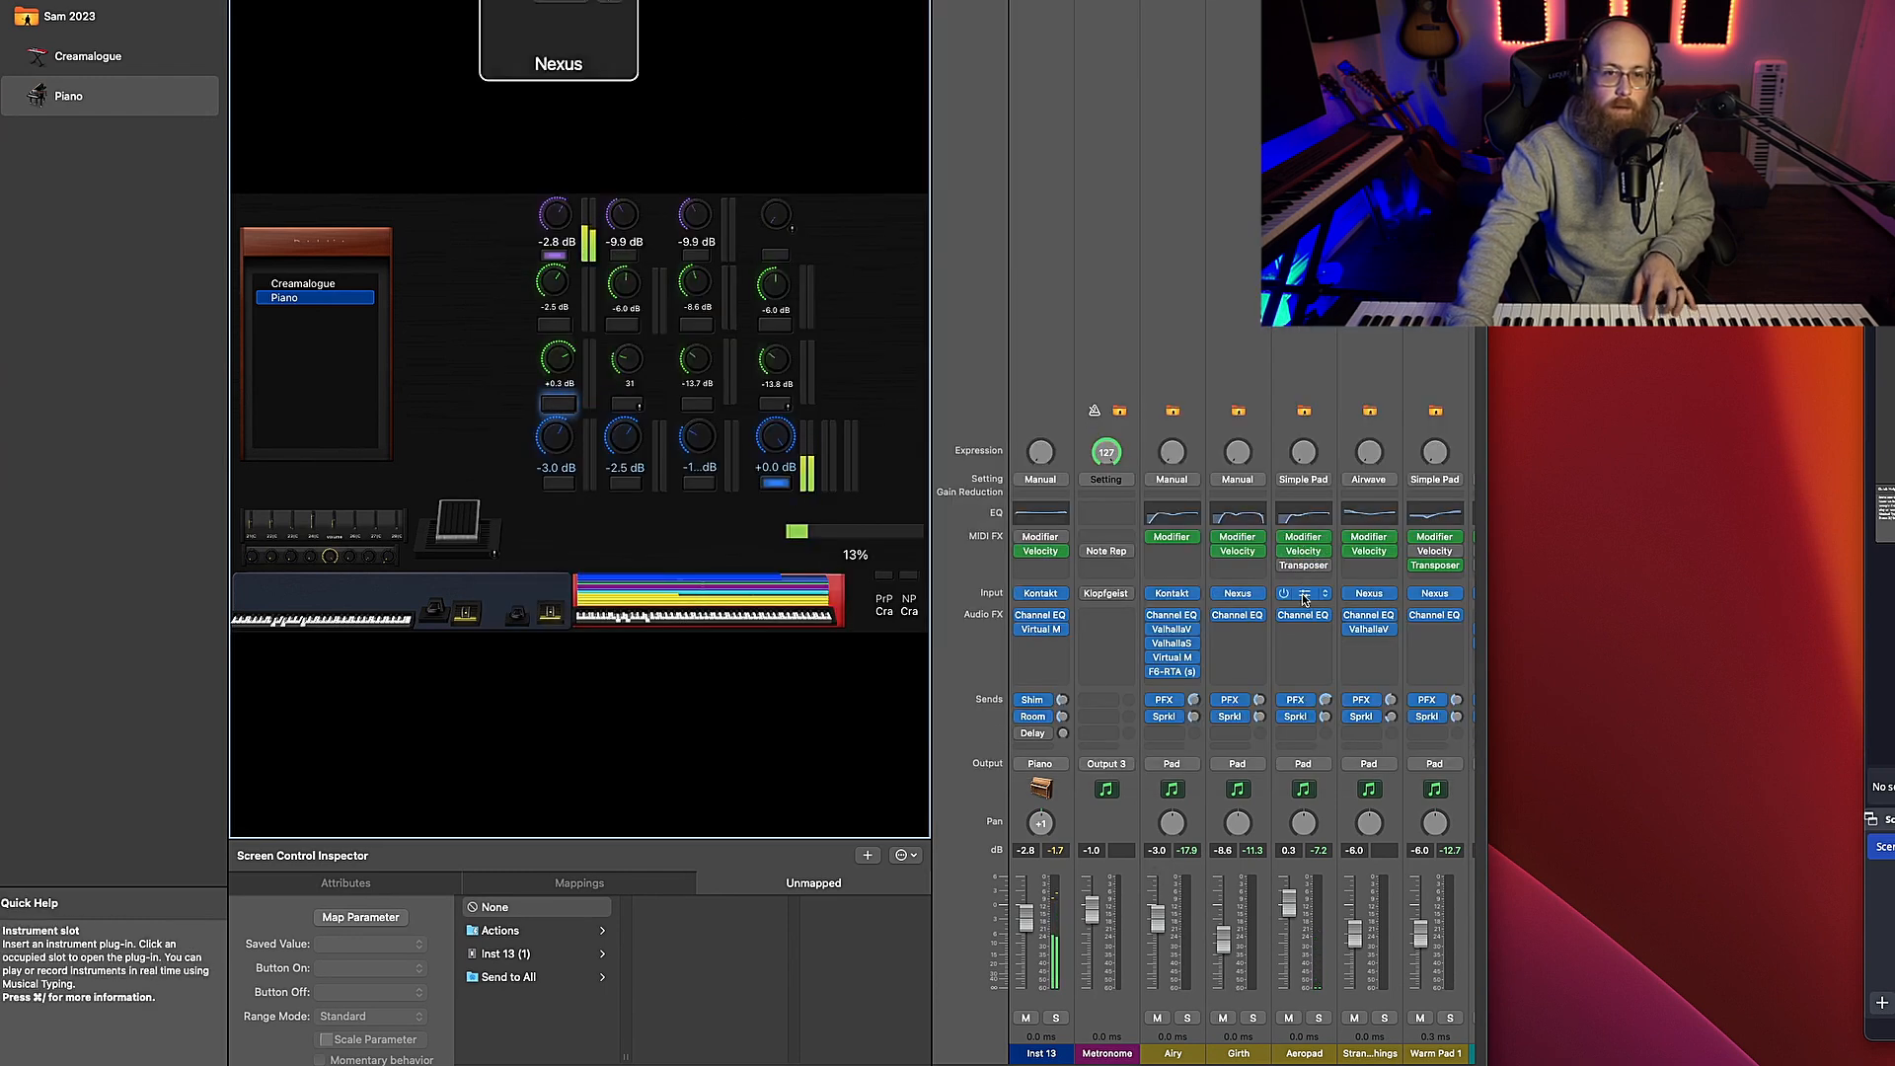
{"action": "left_click", "coordinate": [494, 2]}
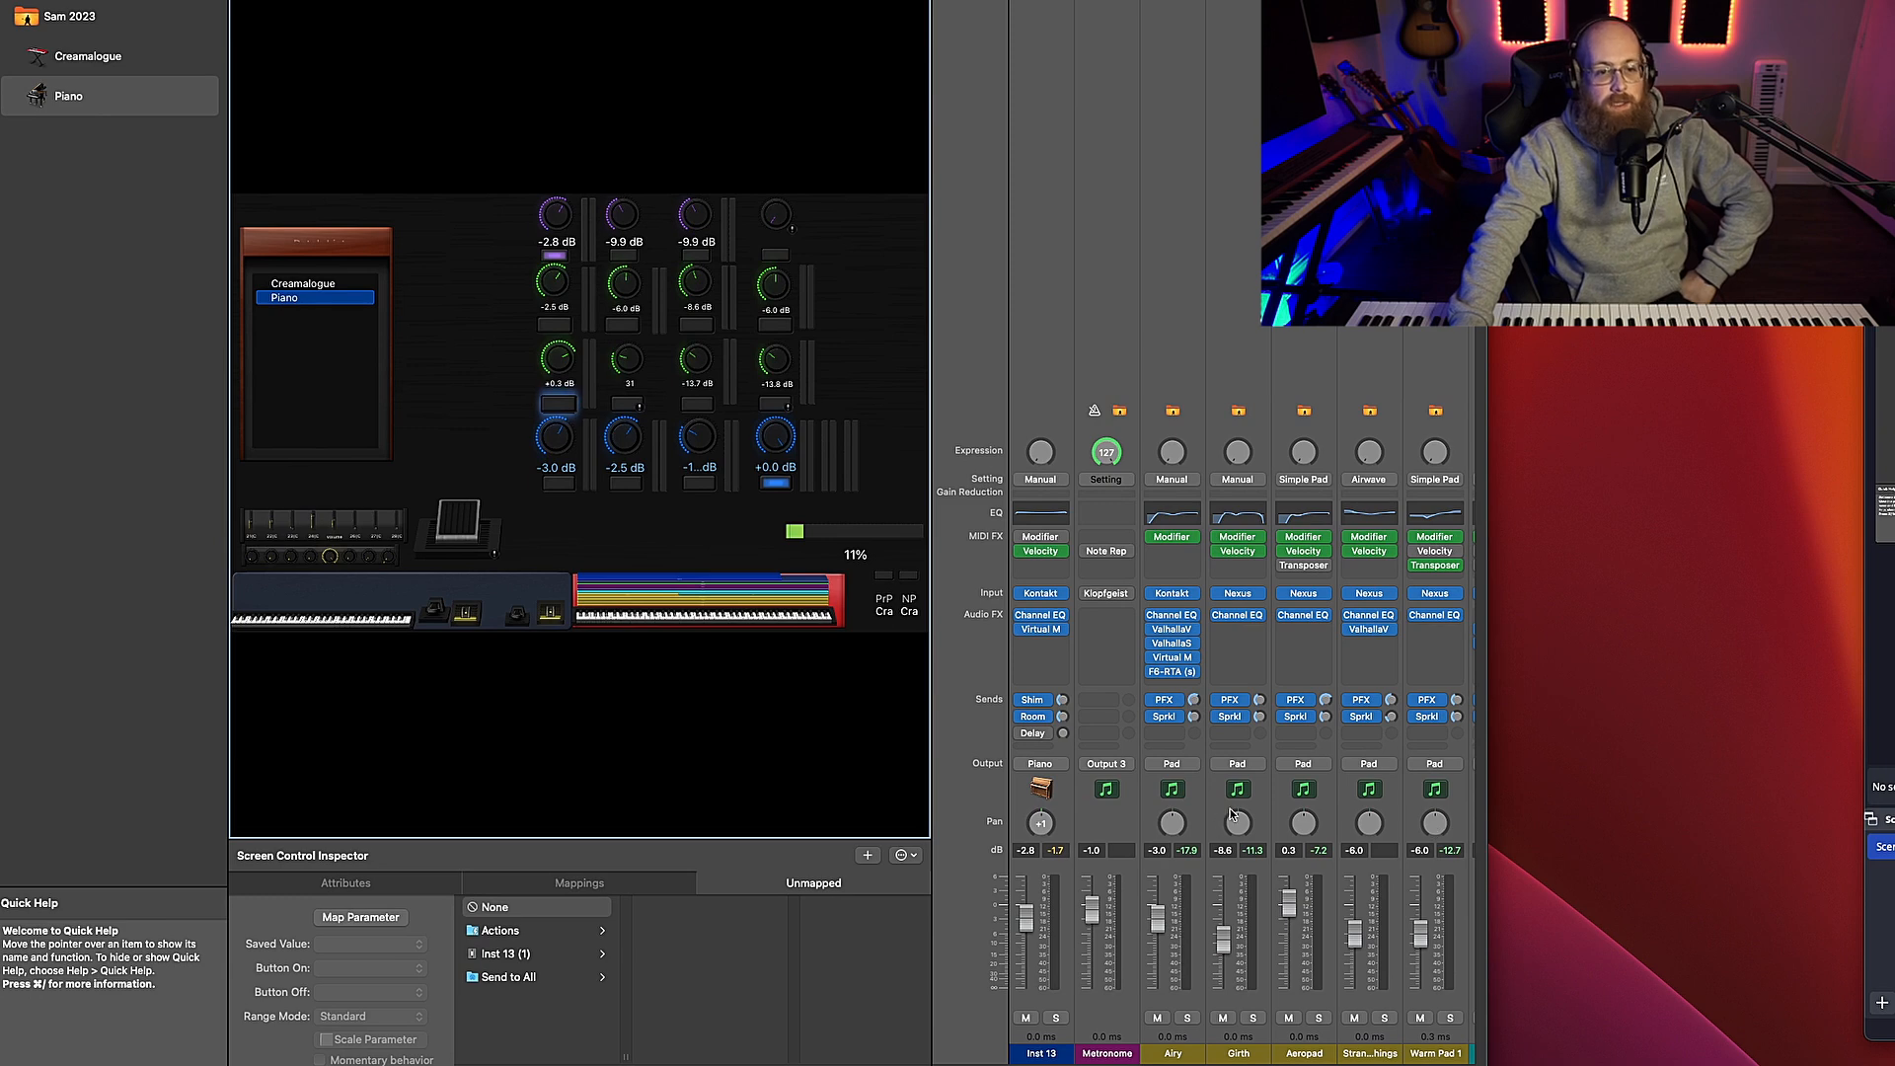
Look across the mixer's channel strips from the pads, pulses and organ to the effect buses, and return to Inst 13
{"action": "scroll", "coordinate": [1230, 808], "scroll_direction": "right", "scroll_amount": 5}
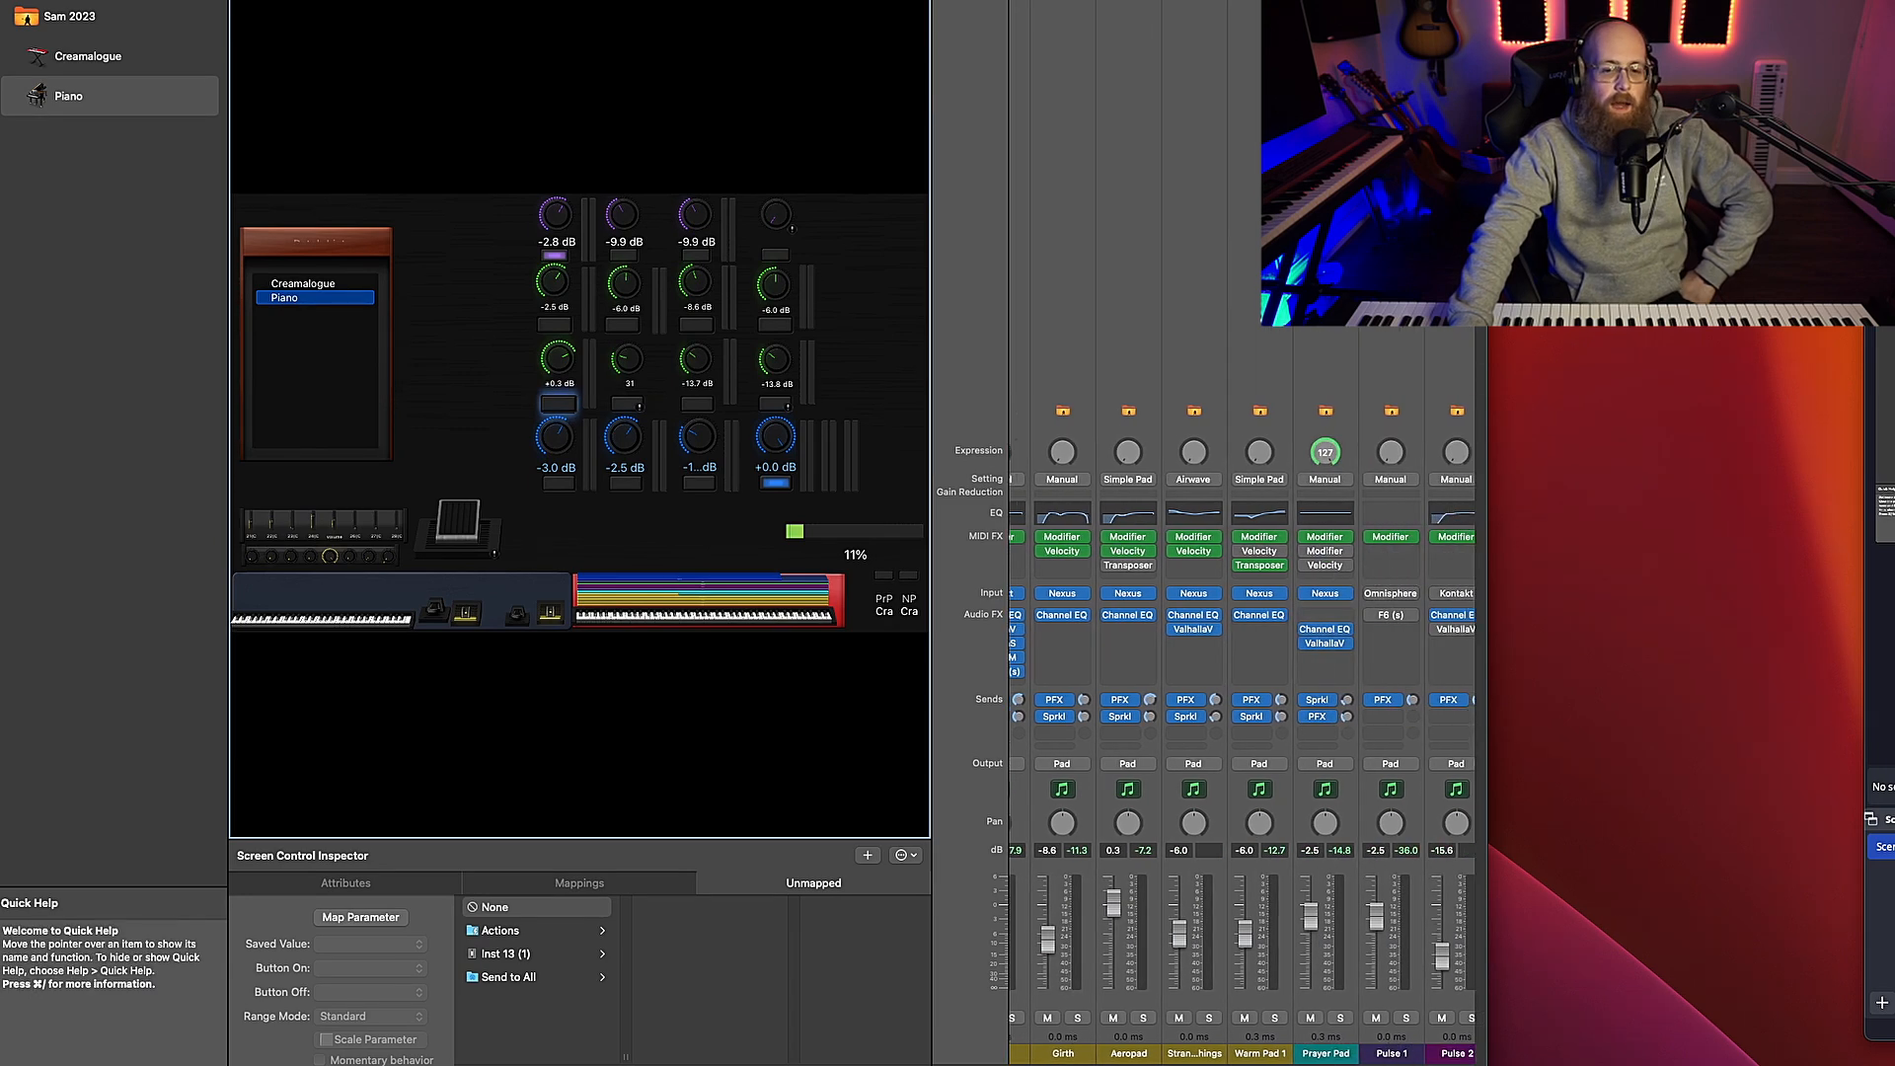
{"action": "scroll", "coordinate": [1230, 809], "scroll_direction": "right", "scroll_amount": 4}
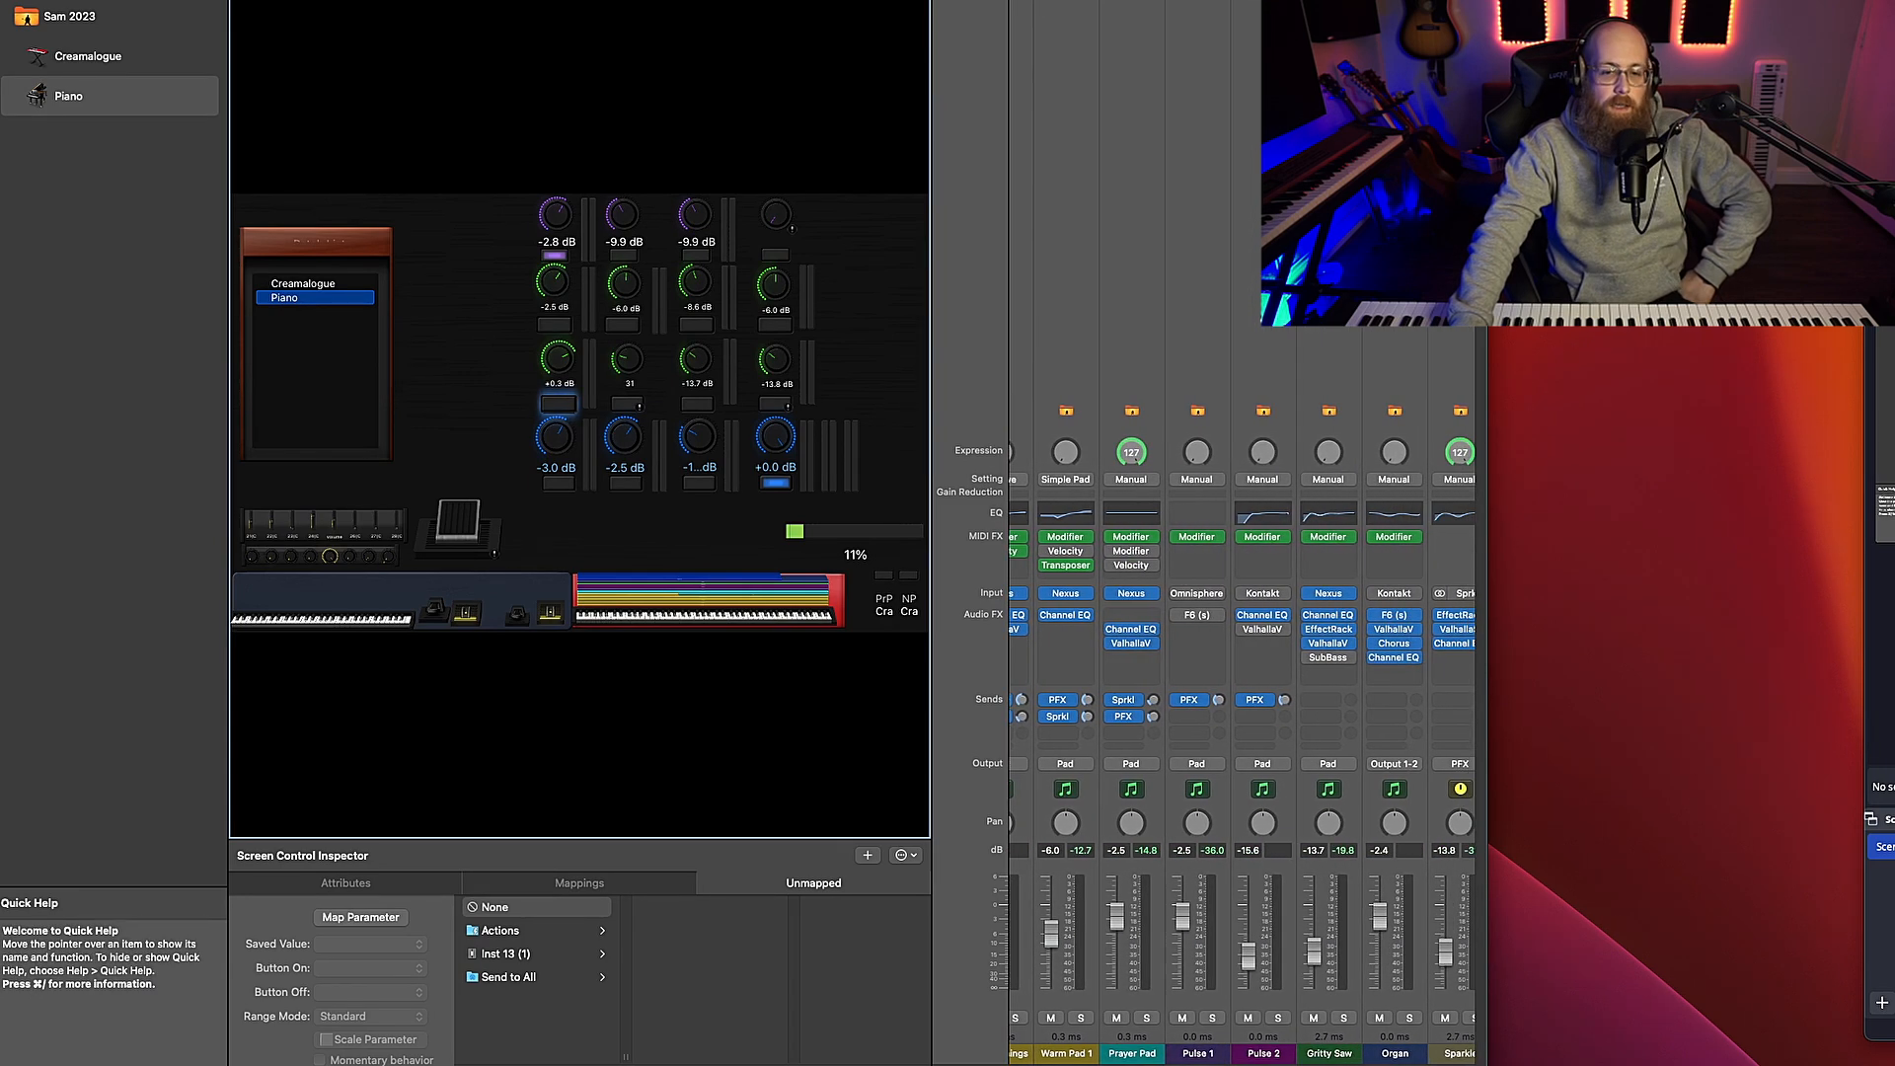
{"action": "scroll", "coordinate": [1230, 808], "scroll_direction": "right", "scroll_amount": 6}
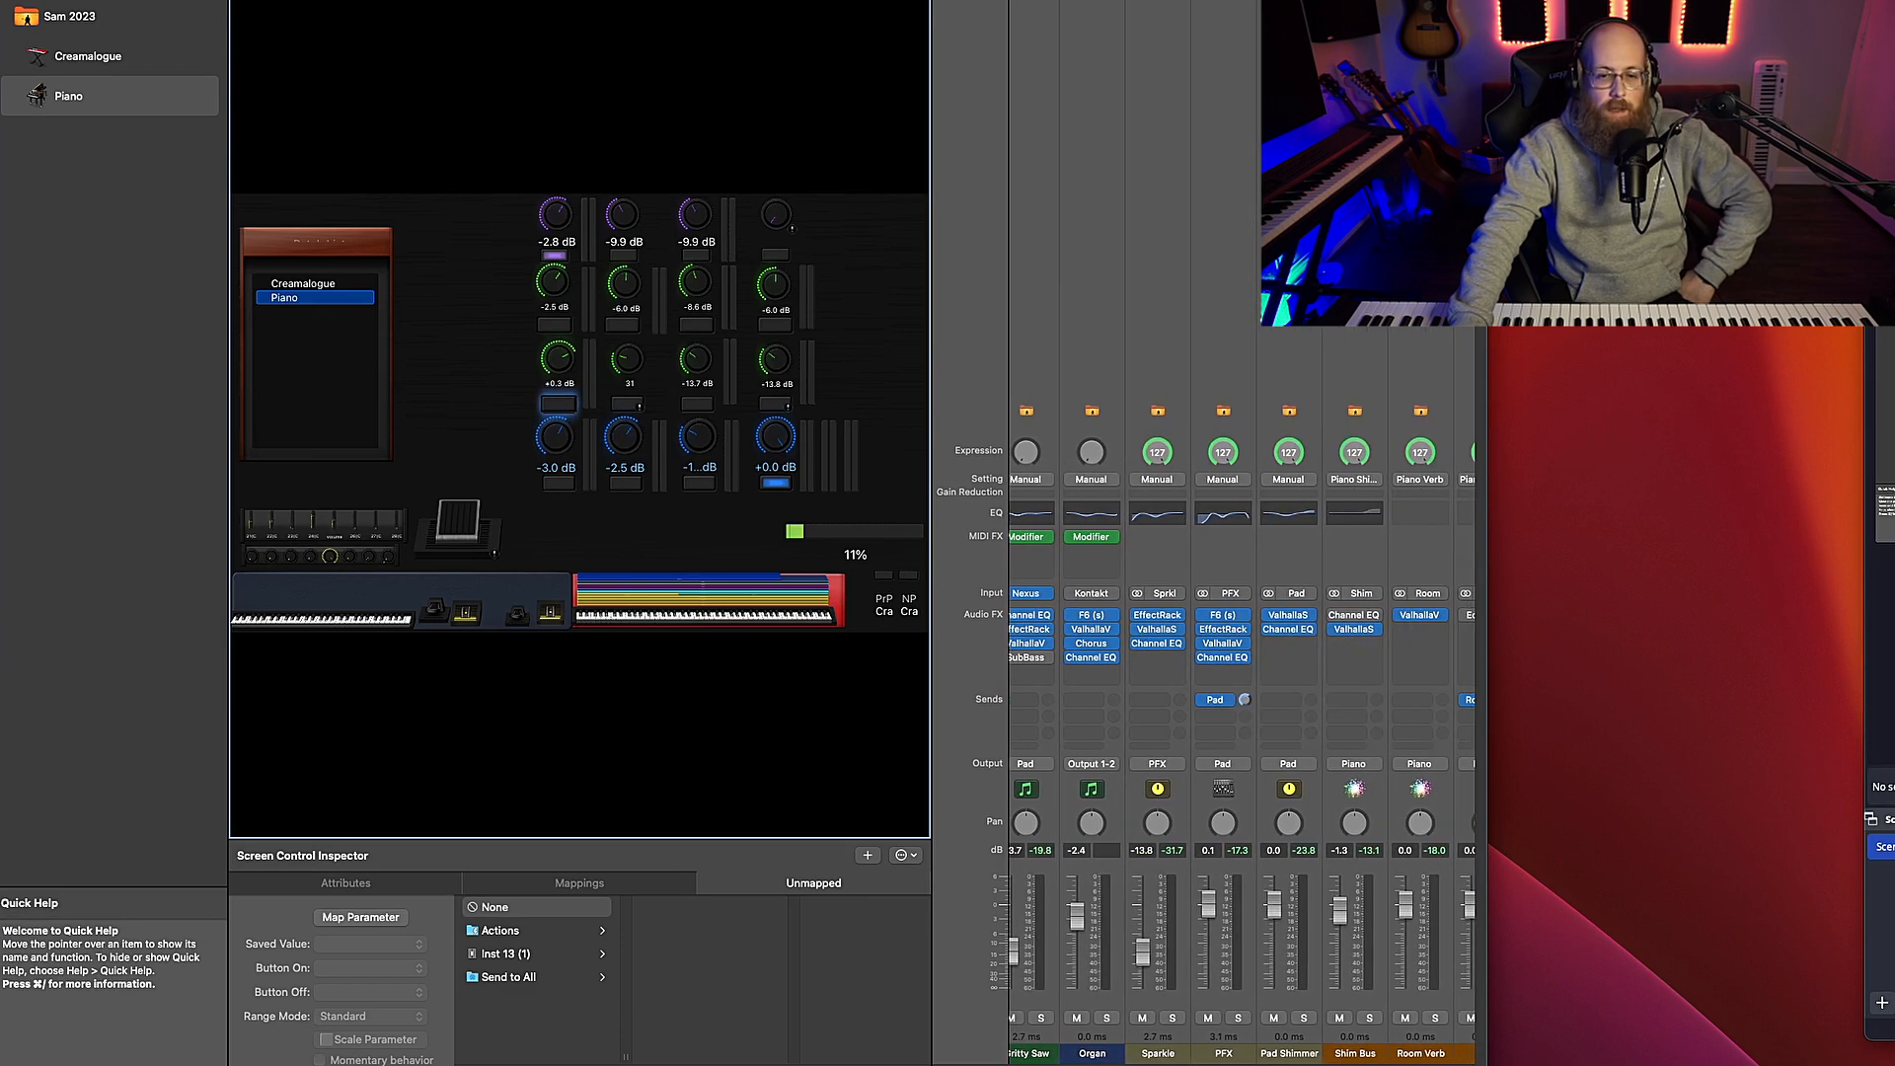
{"action": "scroll", "coordinate": [1230, 808], "scroll_direction": "left", "scroll_amount": 15}
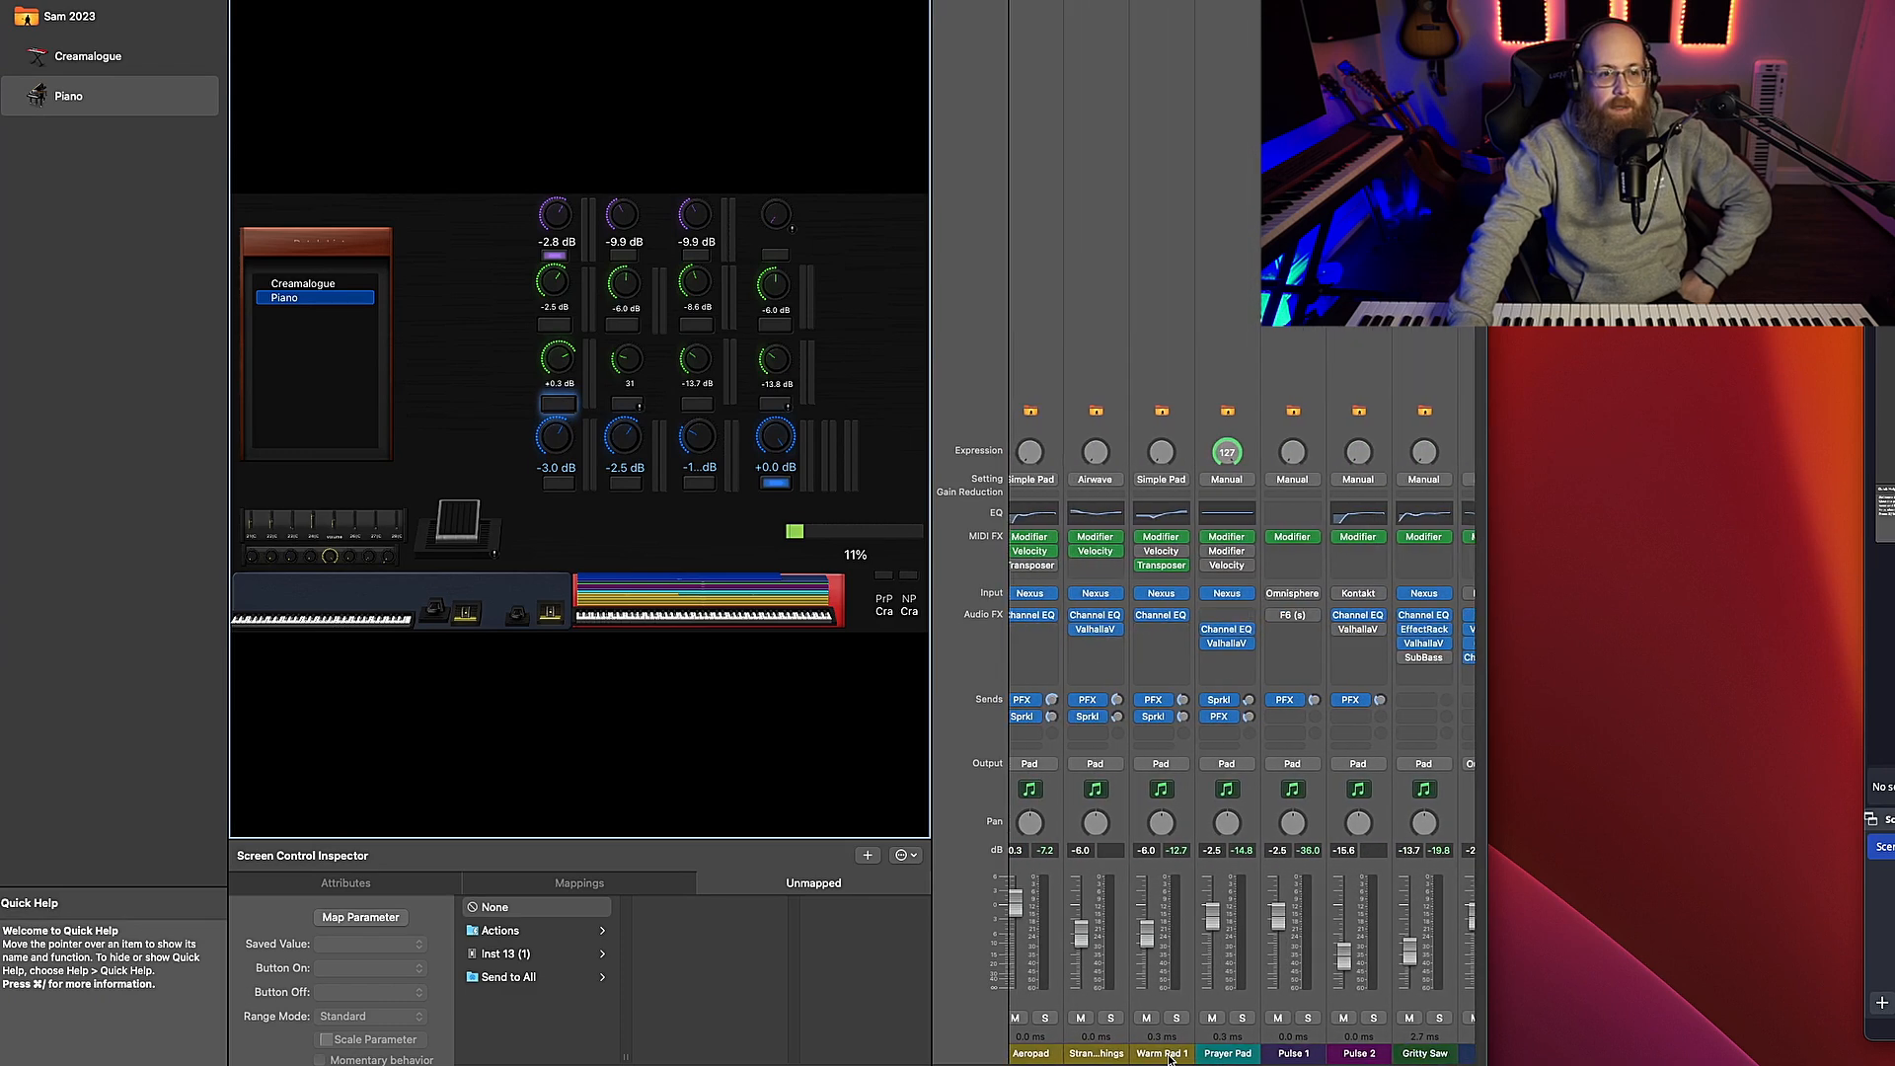
{"action": "scroll", "coordinate": [1090, 1058], "scroll_direction": "left", "scroll_amount": 4}
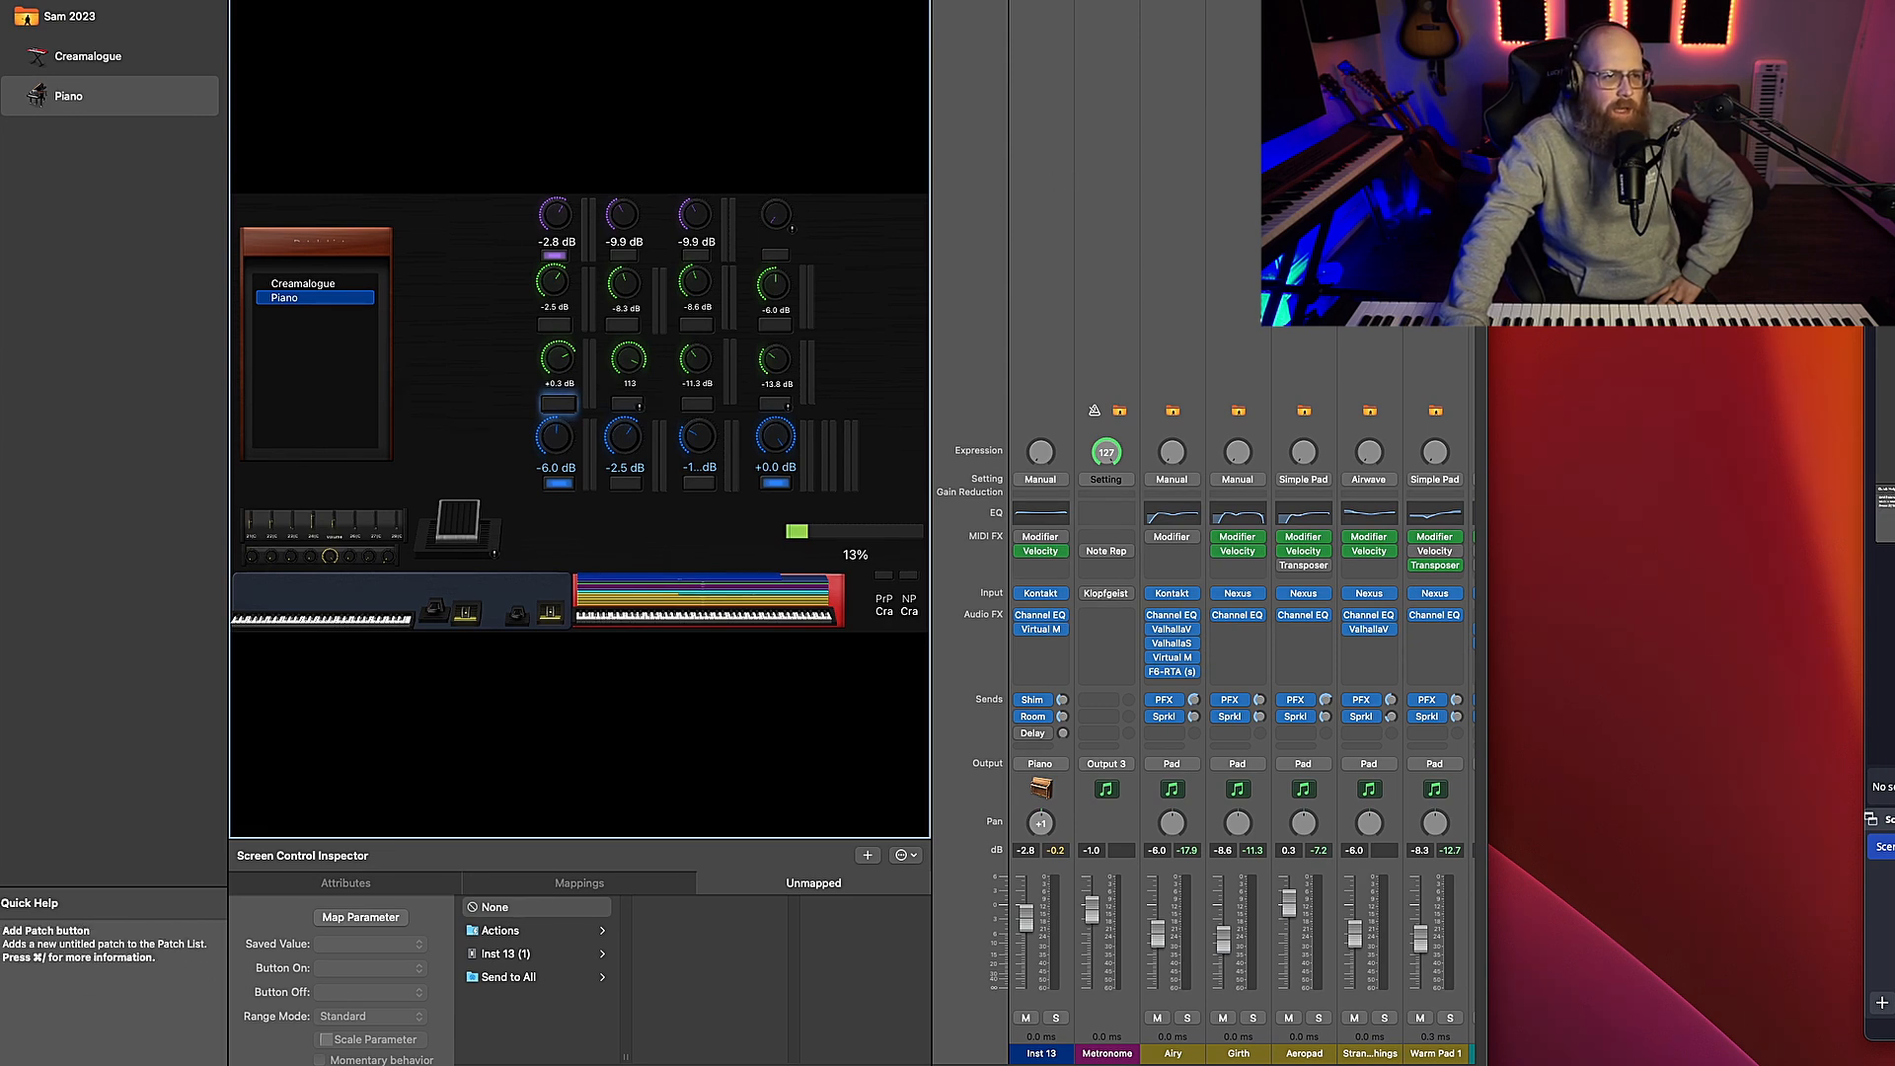
View the concert in Perform mode and Layout mode, and return to Edit mode
{"action": "left_click", "coordinate": [30, 1]}
{"action": "left_click", "coordinate": [108, 1]}
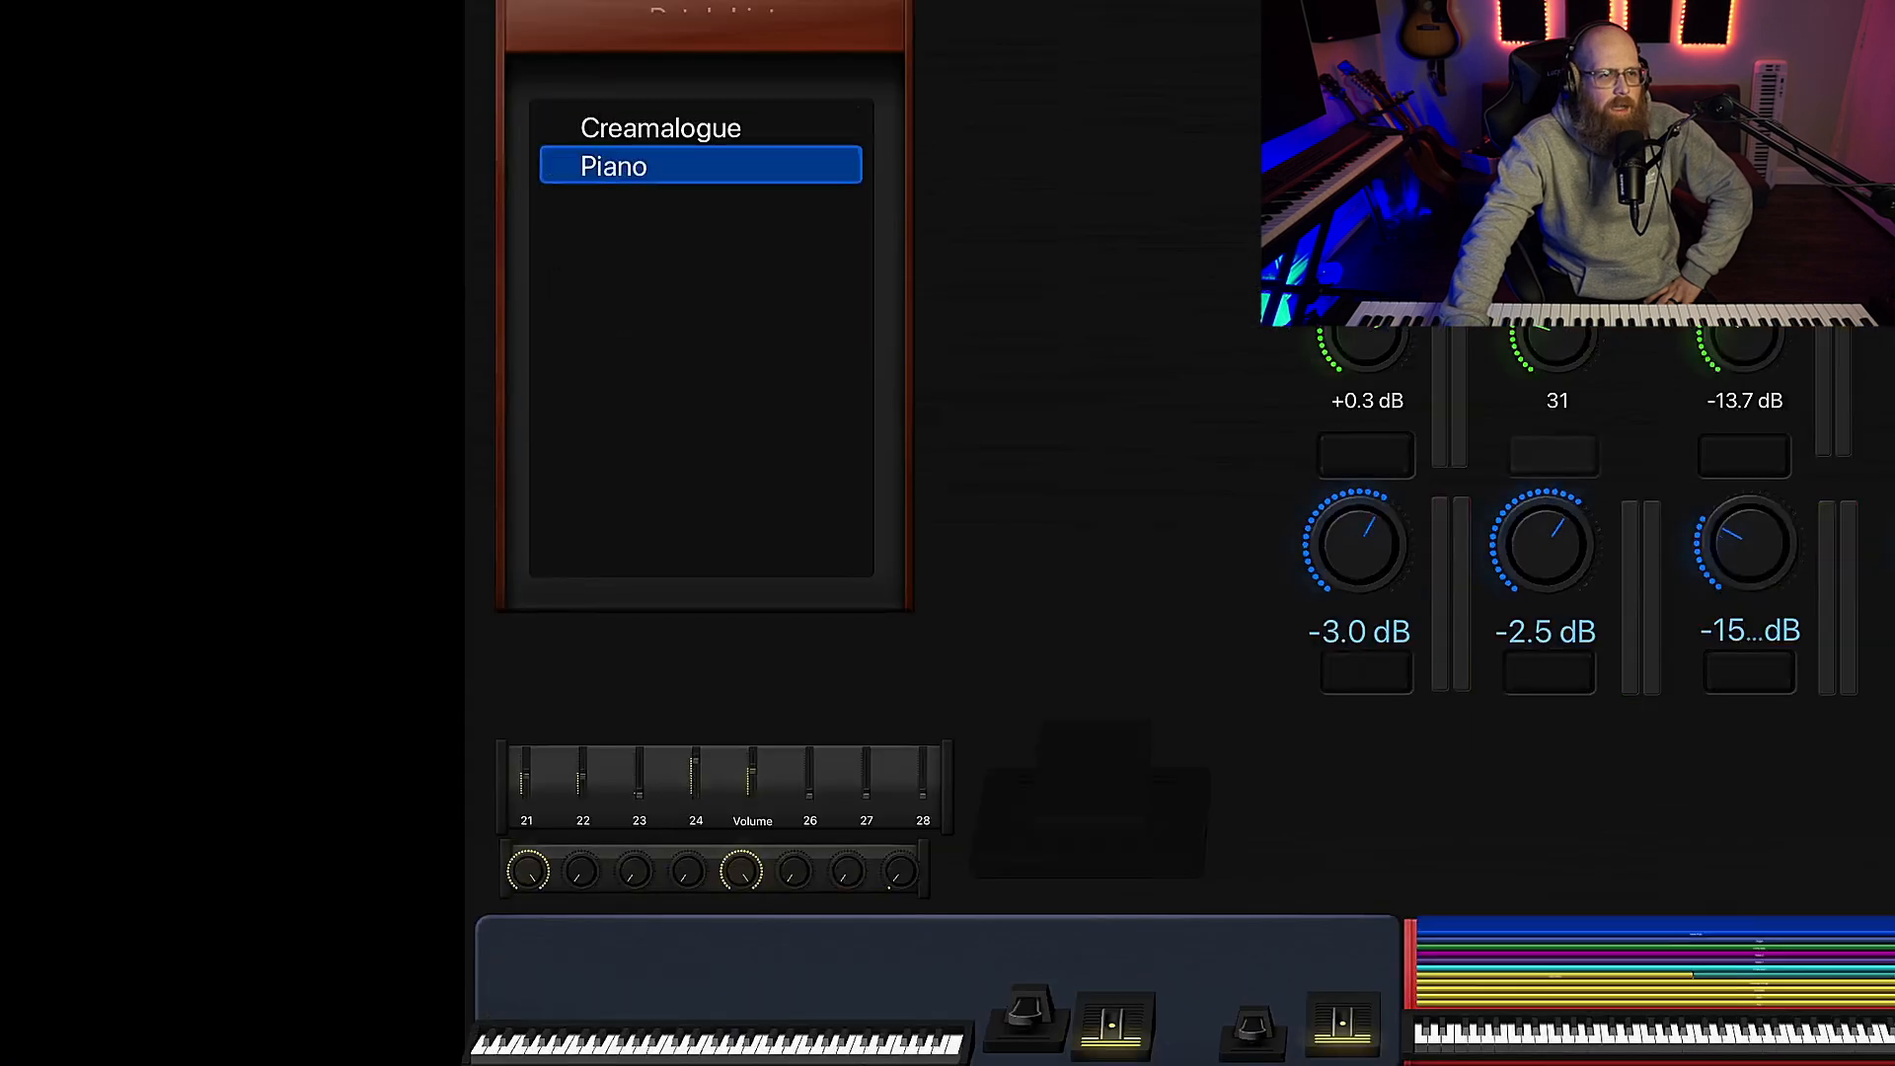
{"action": "key", "text": "Escape"}
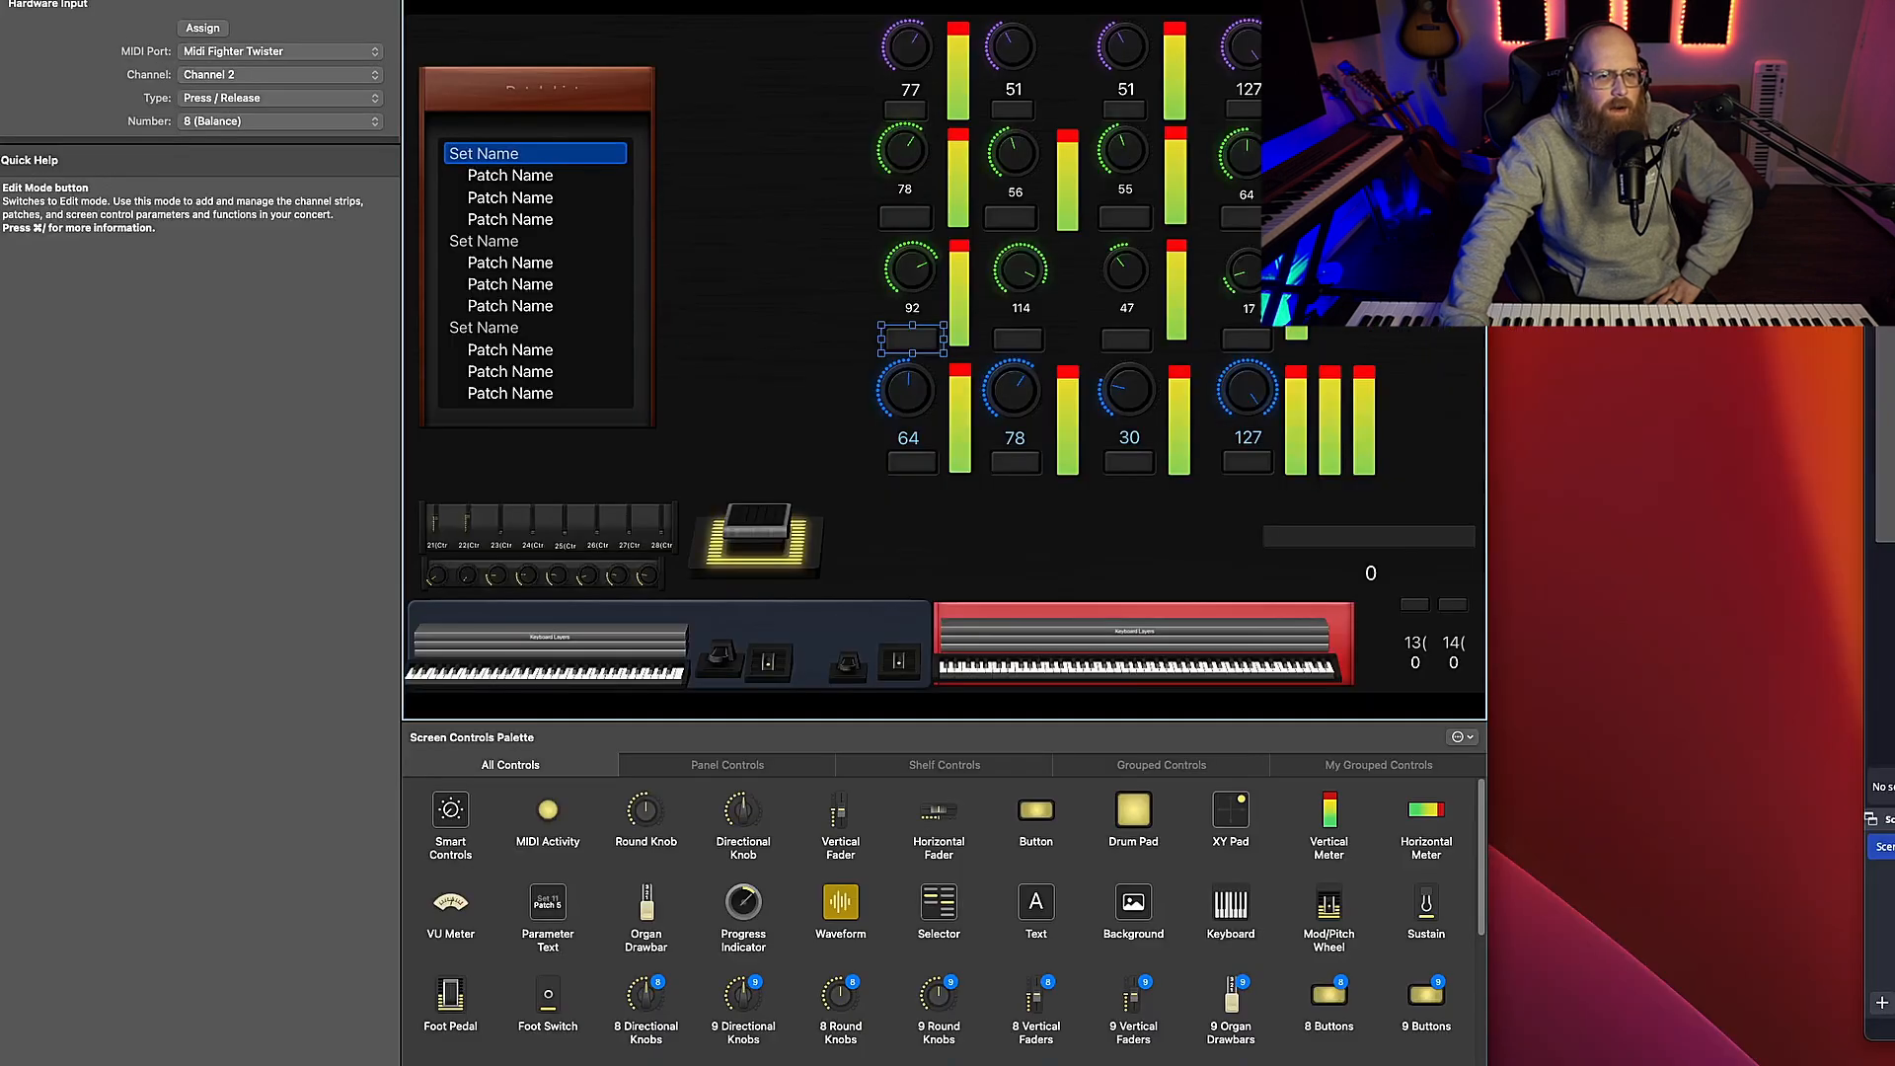
{"action": "left_click", "coordinate": [69, 1]}
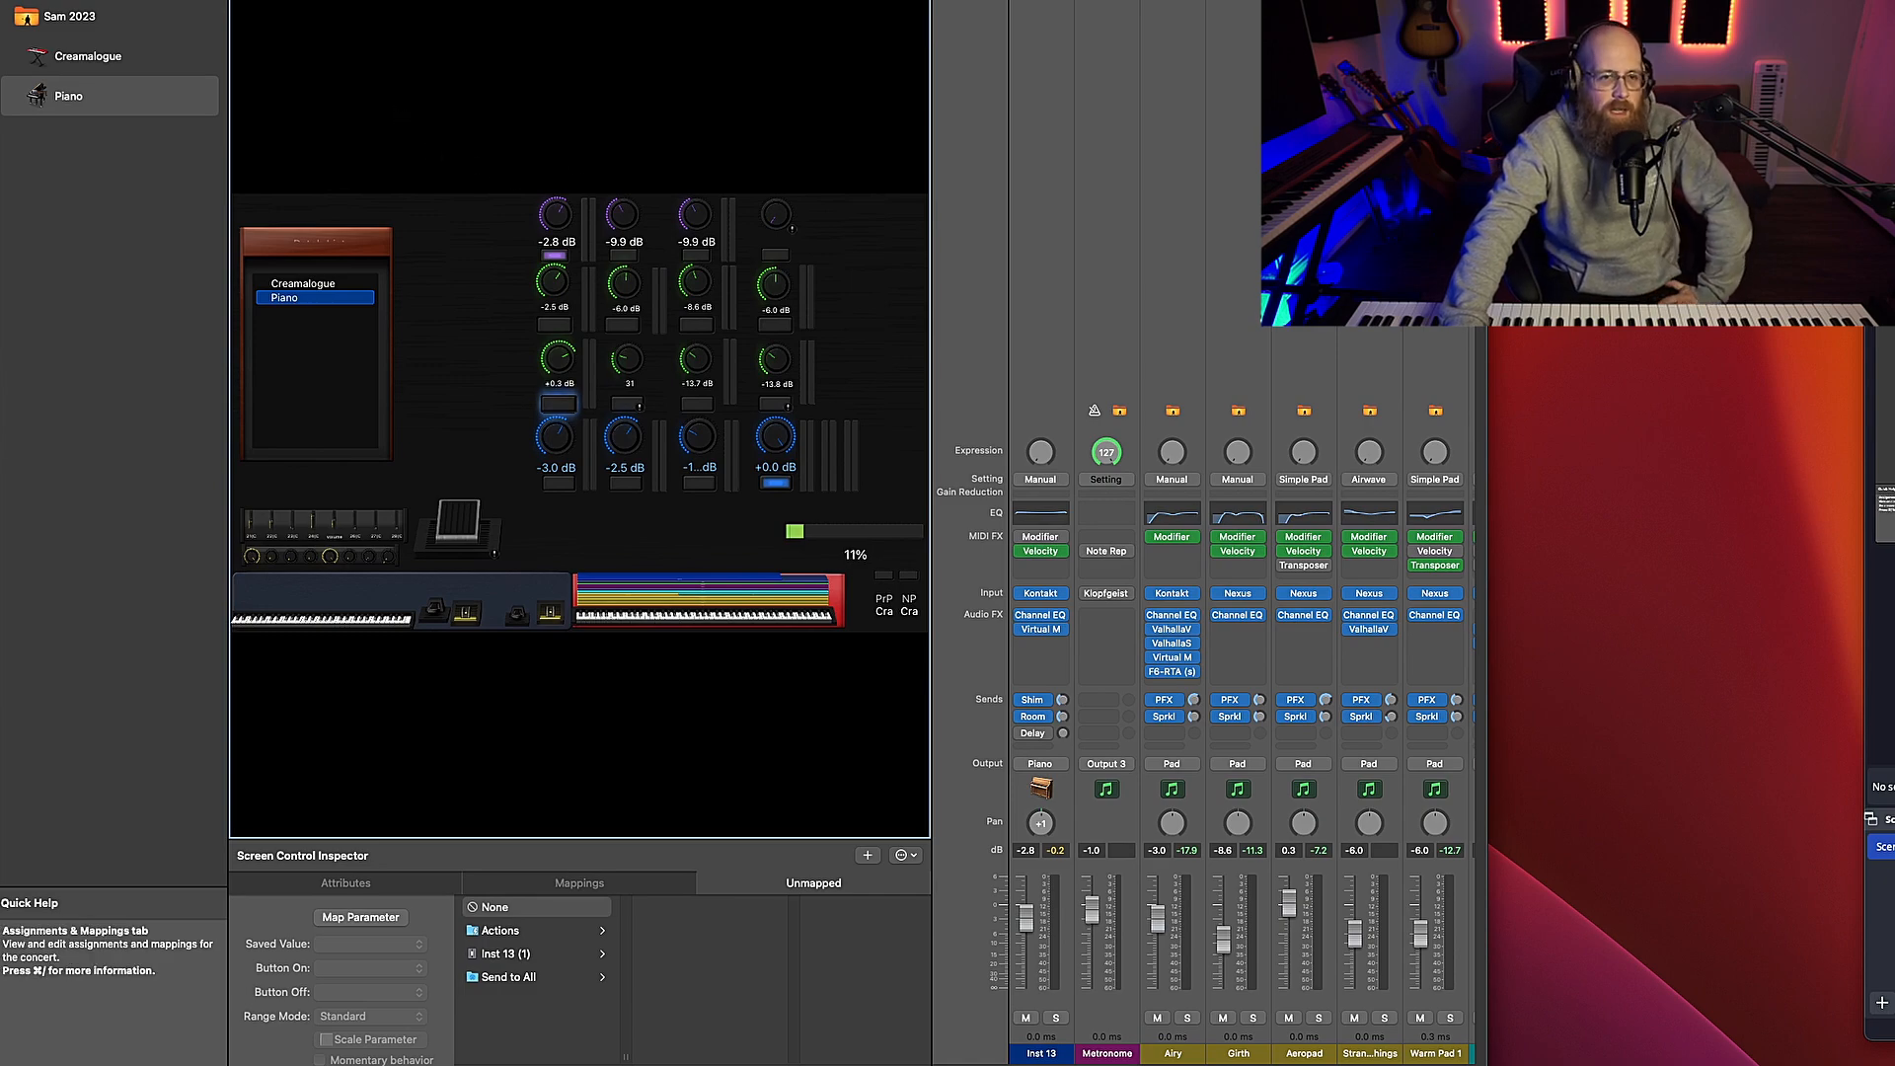
Review the concert's Assignments & Mappings list for the Midi Fighter Twister knobs and buttons, and return to the workspace
{"action": "left_click", "coordinate": [474, 2]}
{"action": "scroll", "coordinate": [713, 444], "scroll_direction": "down", "scroll_amount": 15}
{"action": "scroll", "coordinate": [735, 553], "scroll_direction": "up", "scroll_amount": 15}
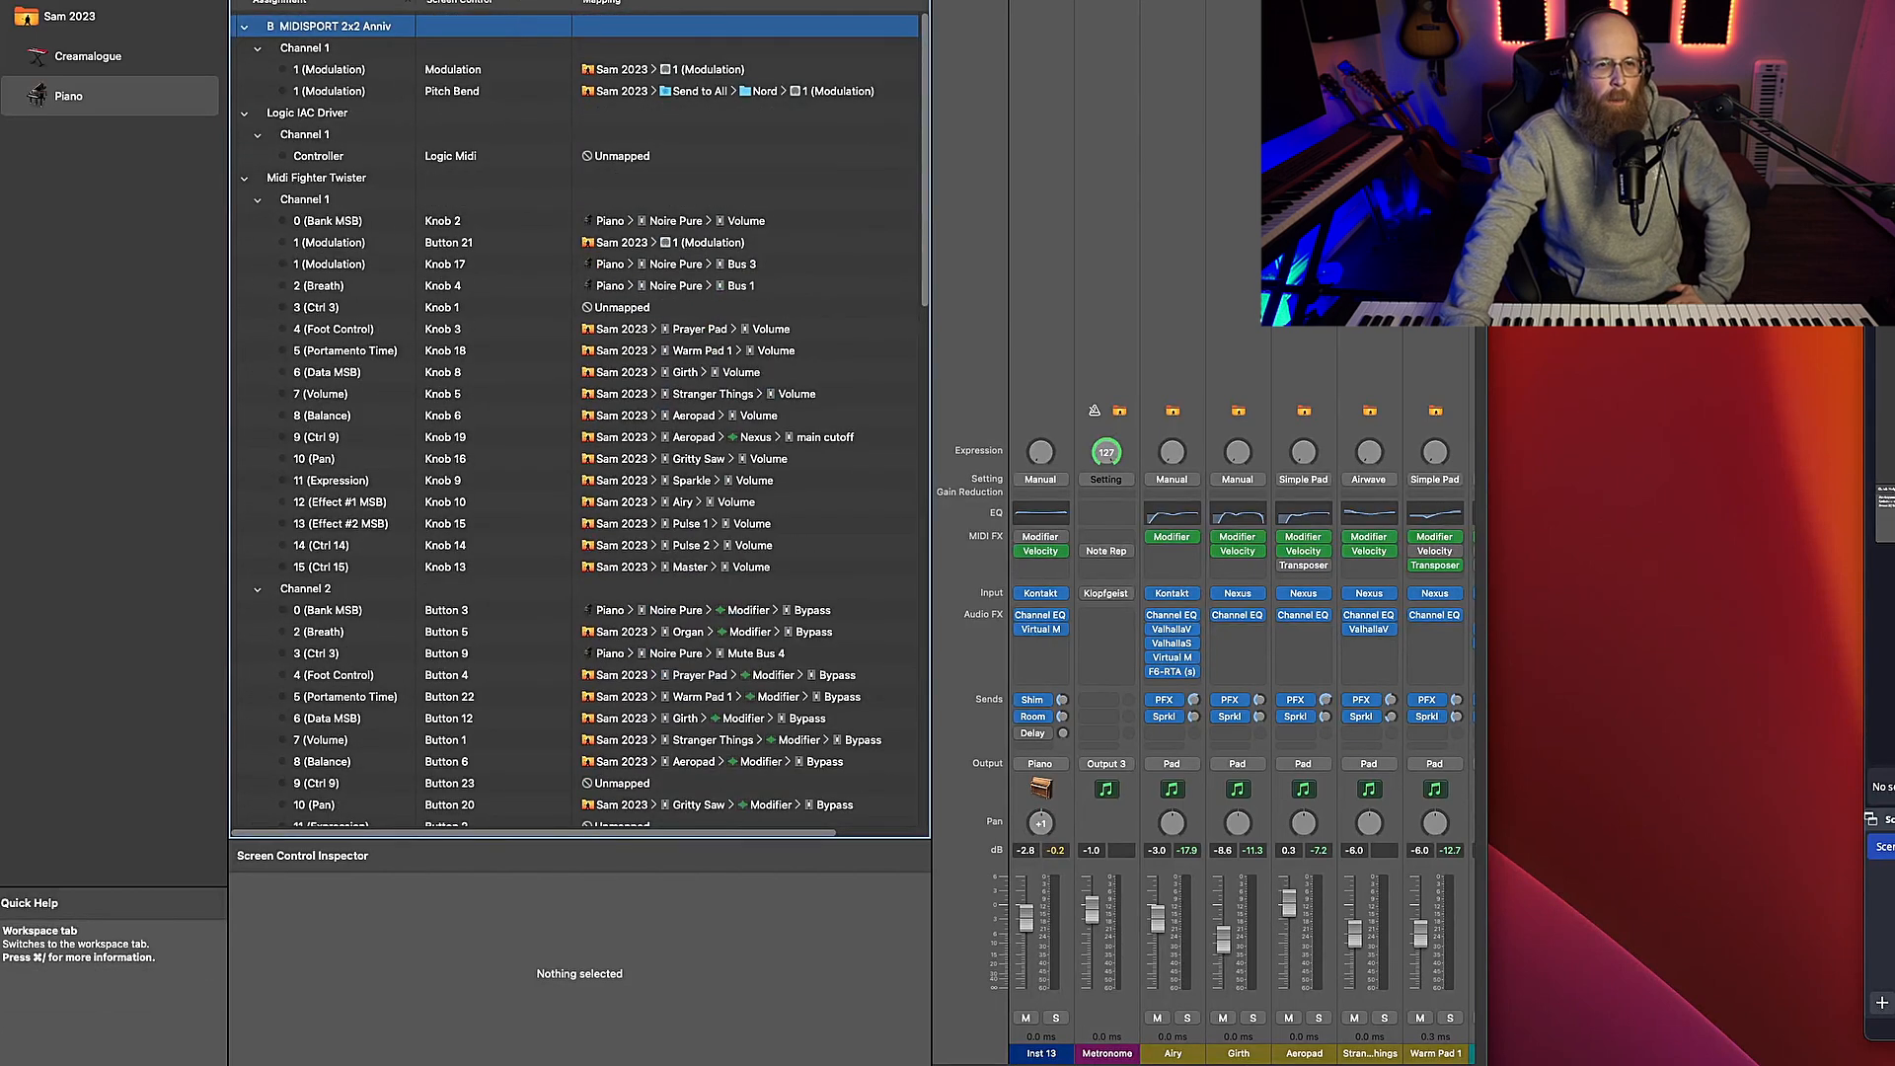
{"action": "left_click", "coordinate": [500, 2]}
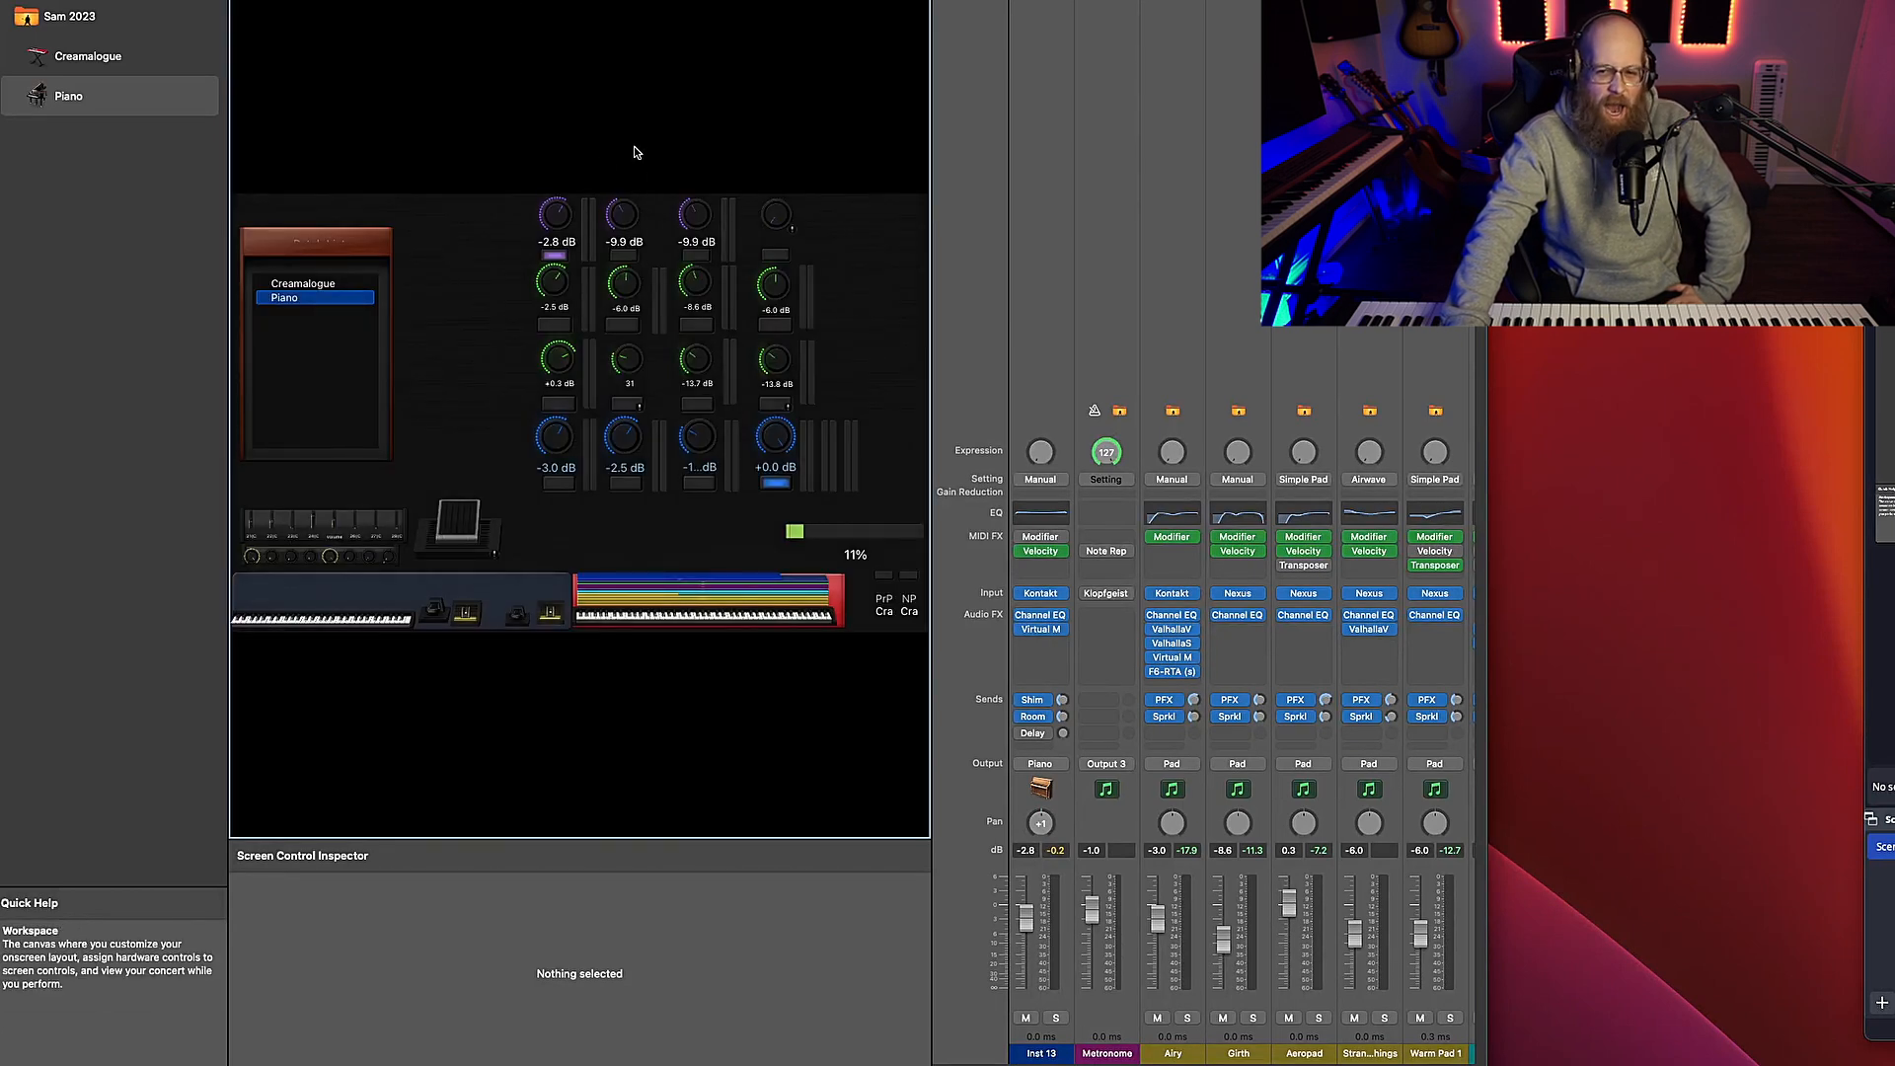